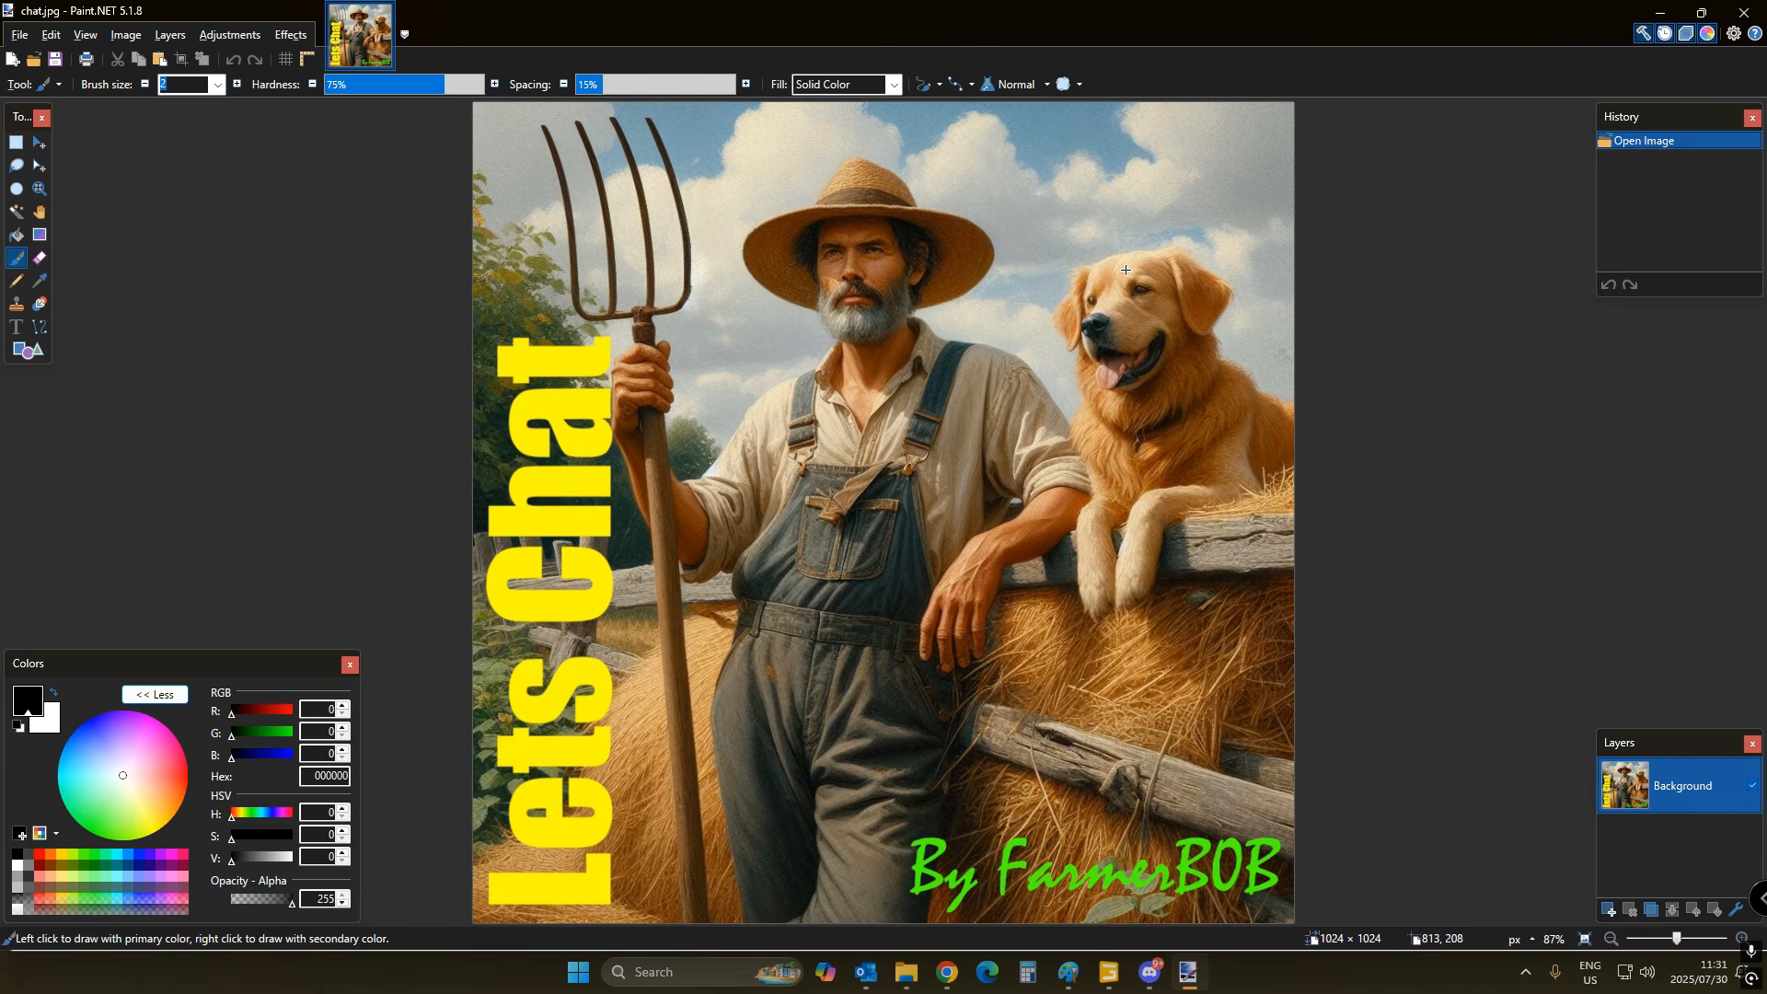
- Close the chat.jpg image and select the trafficSplines group in the FS25_EmptyFlatMap scene in GIANTS Editor
left_click(1745, 14)
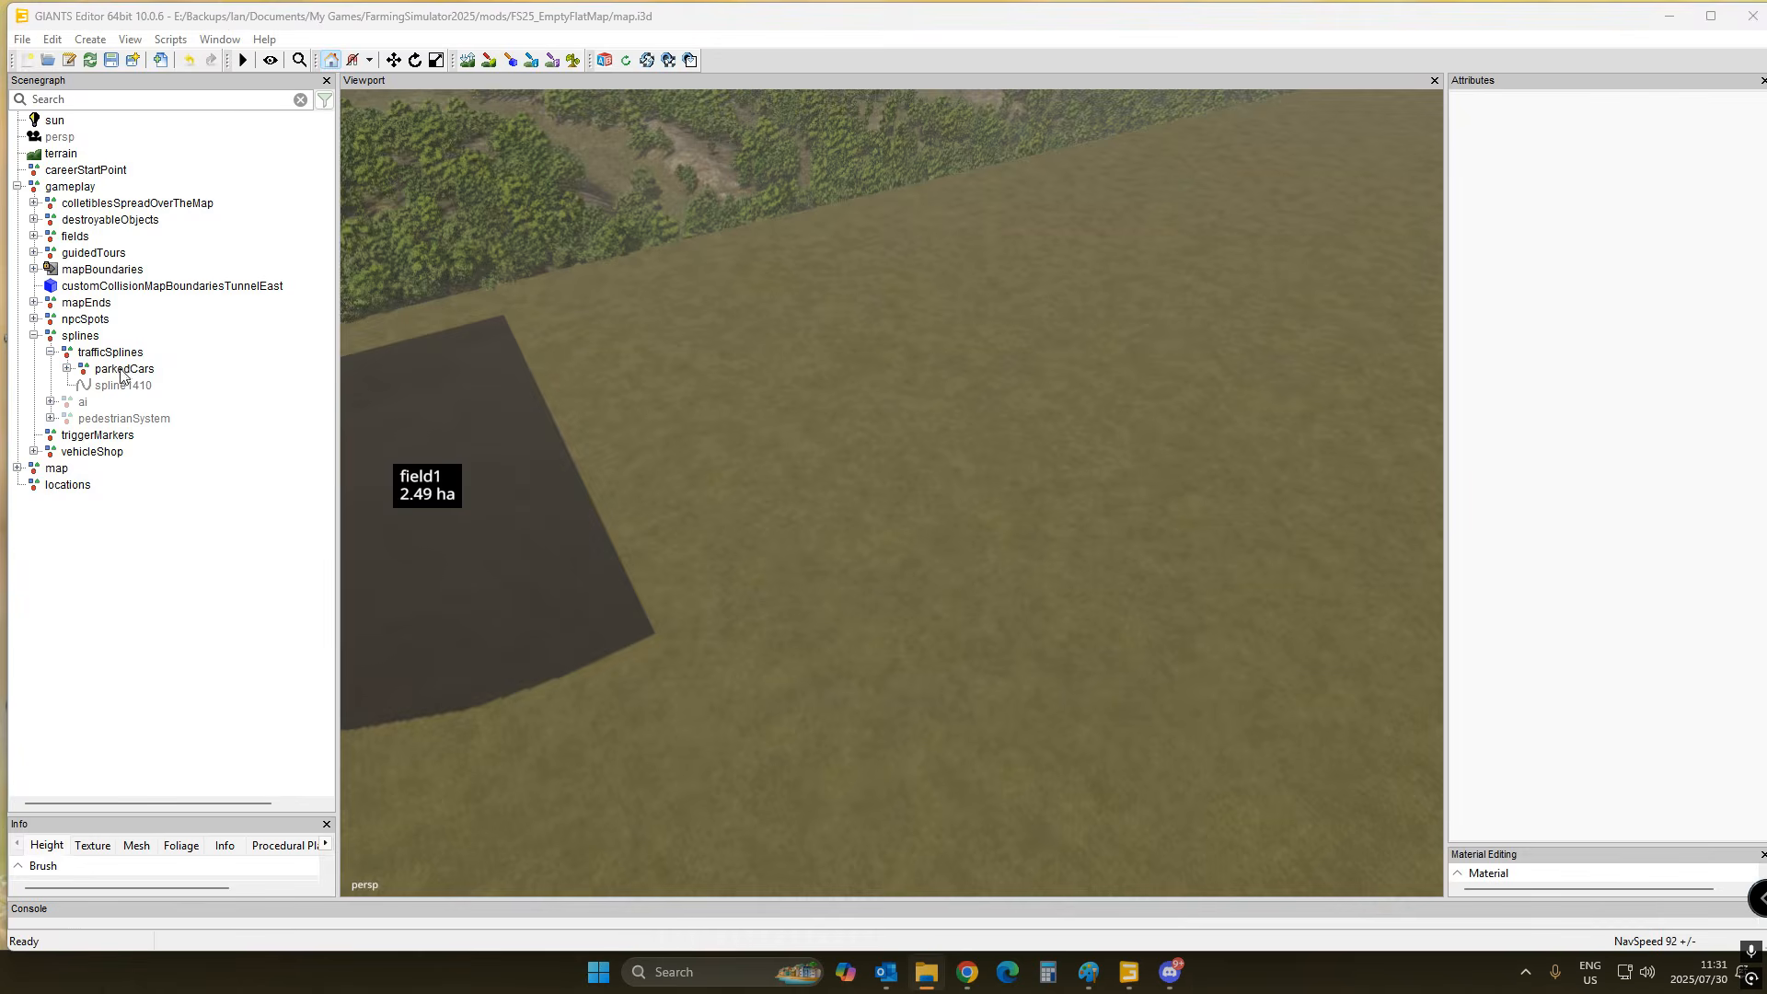
left_click(110, 352)
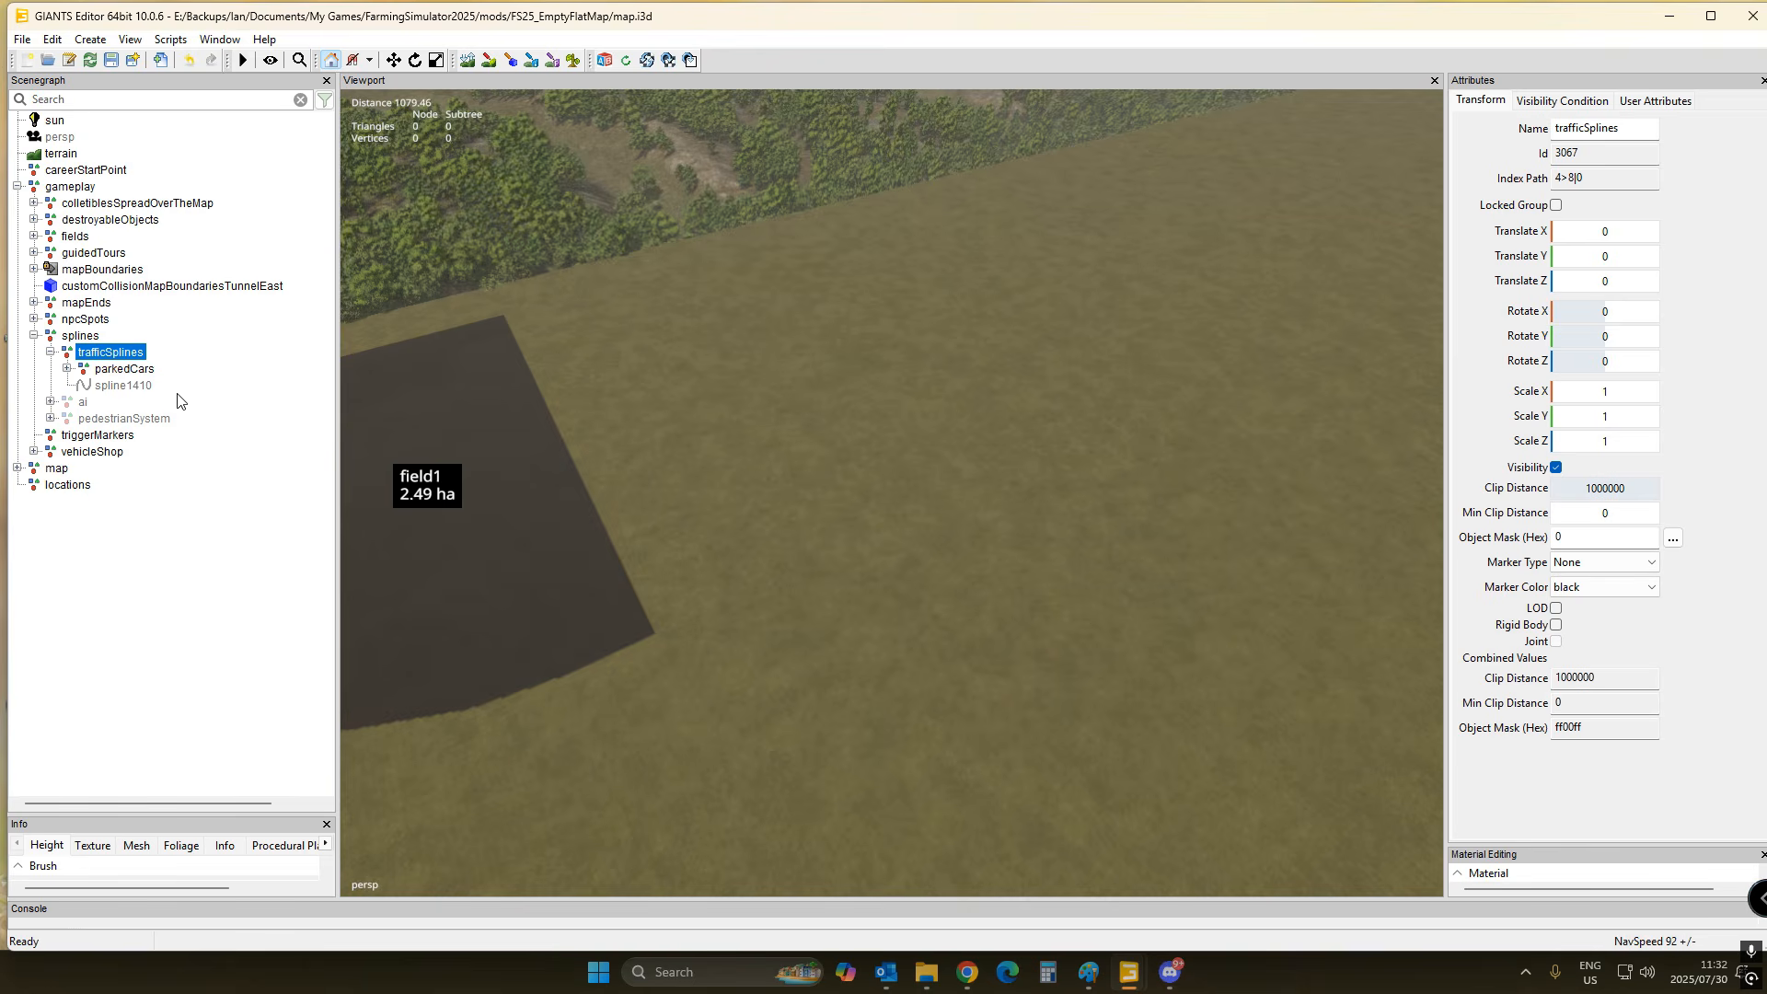
- Turn on visibility for spline1410 in the trafficSplines group and keep it selected
scroll(816, 416, "up", 6)
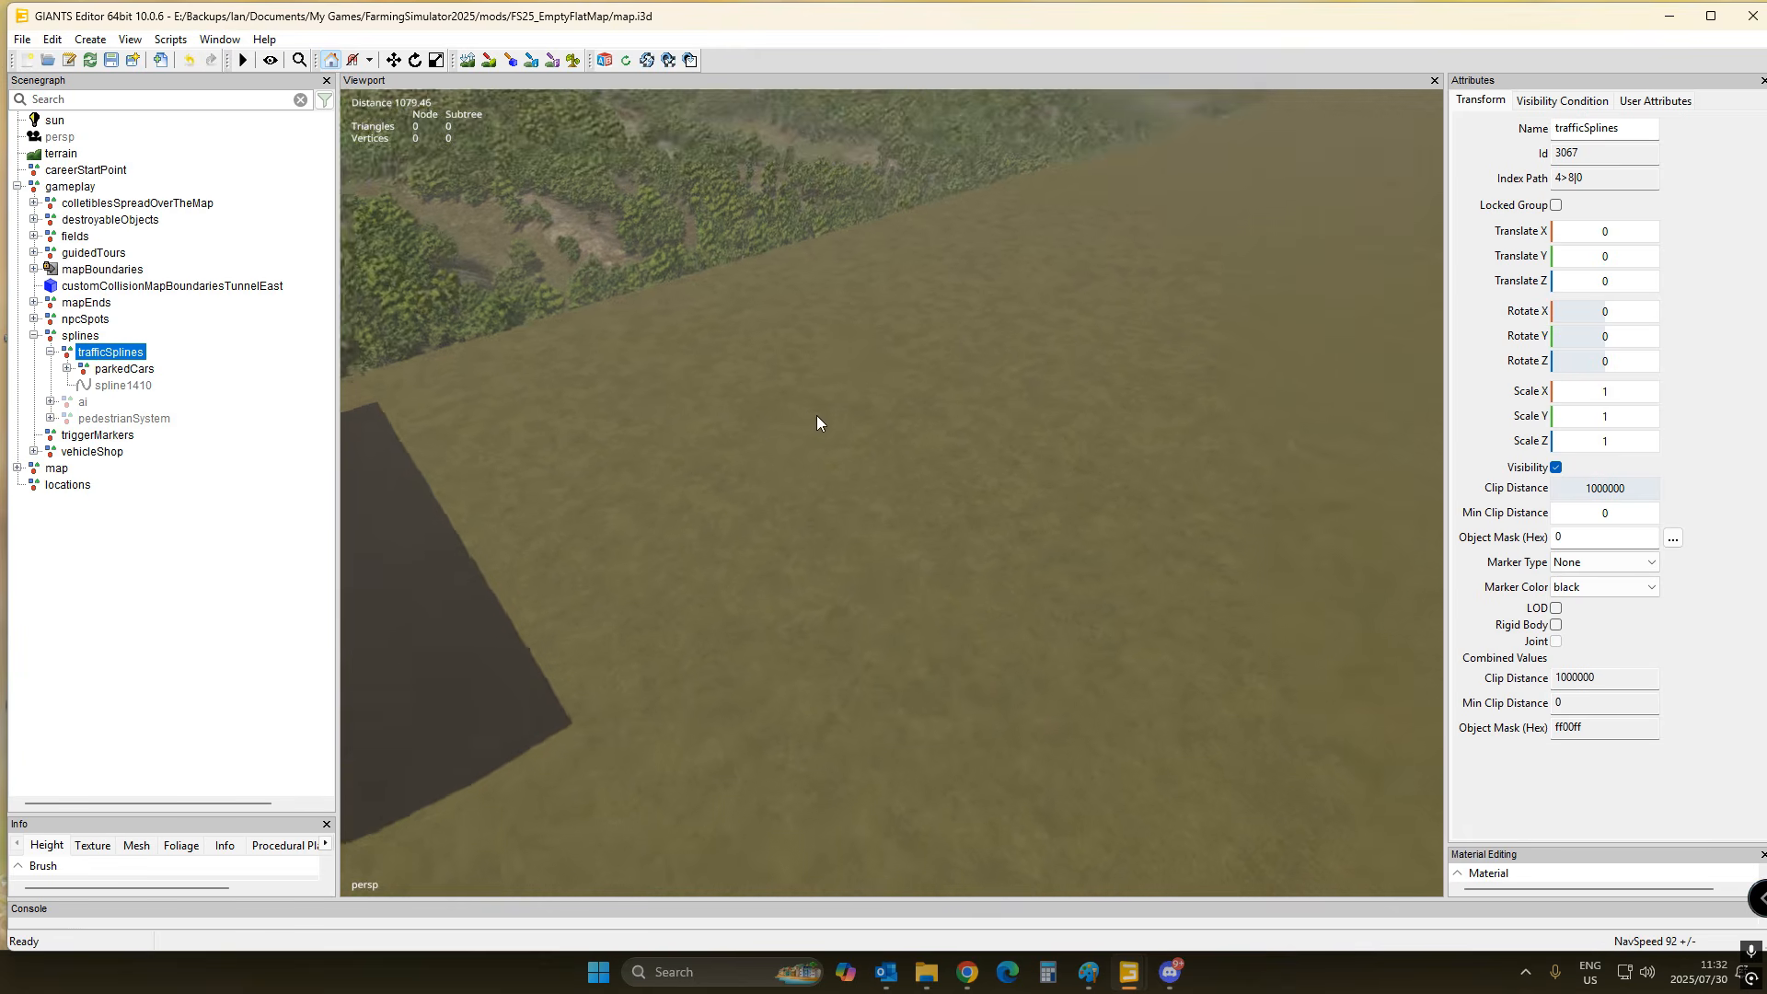
scroll(810, 431, "down", 4)
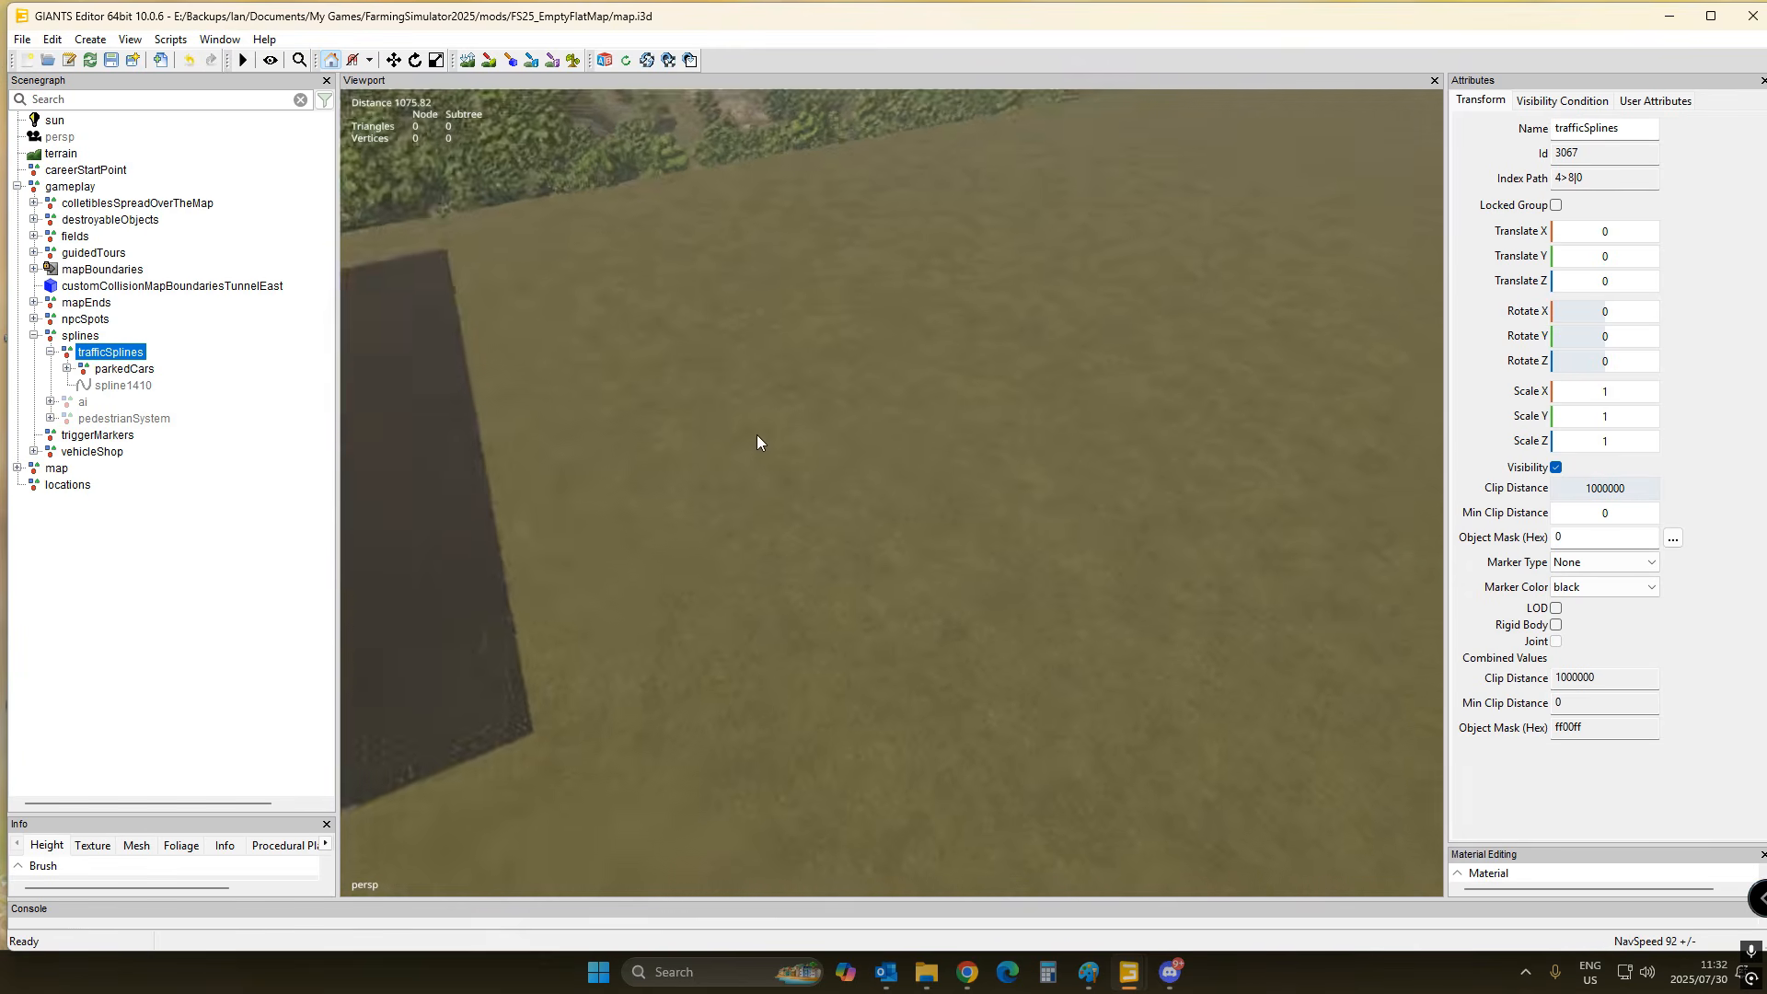
scroll(792, 422, "up", 4)
scroll(824, 411, "down", 3)
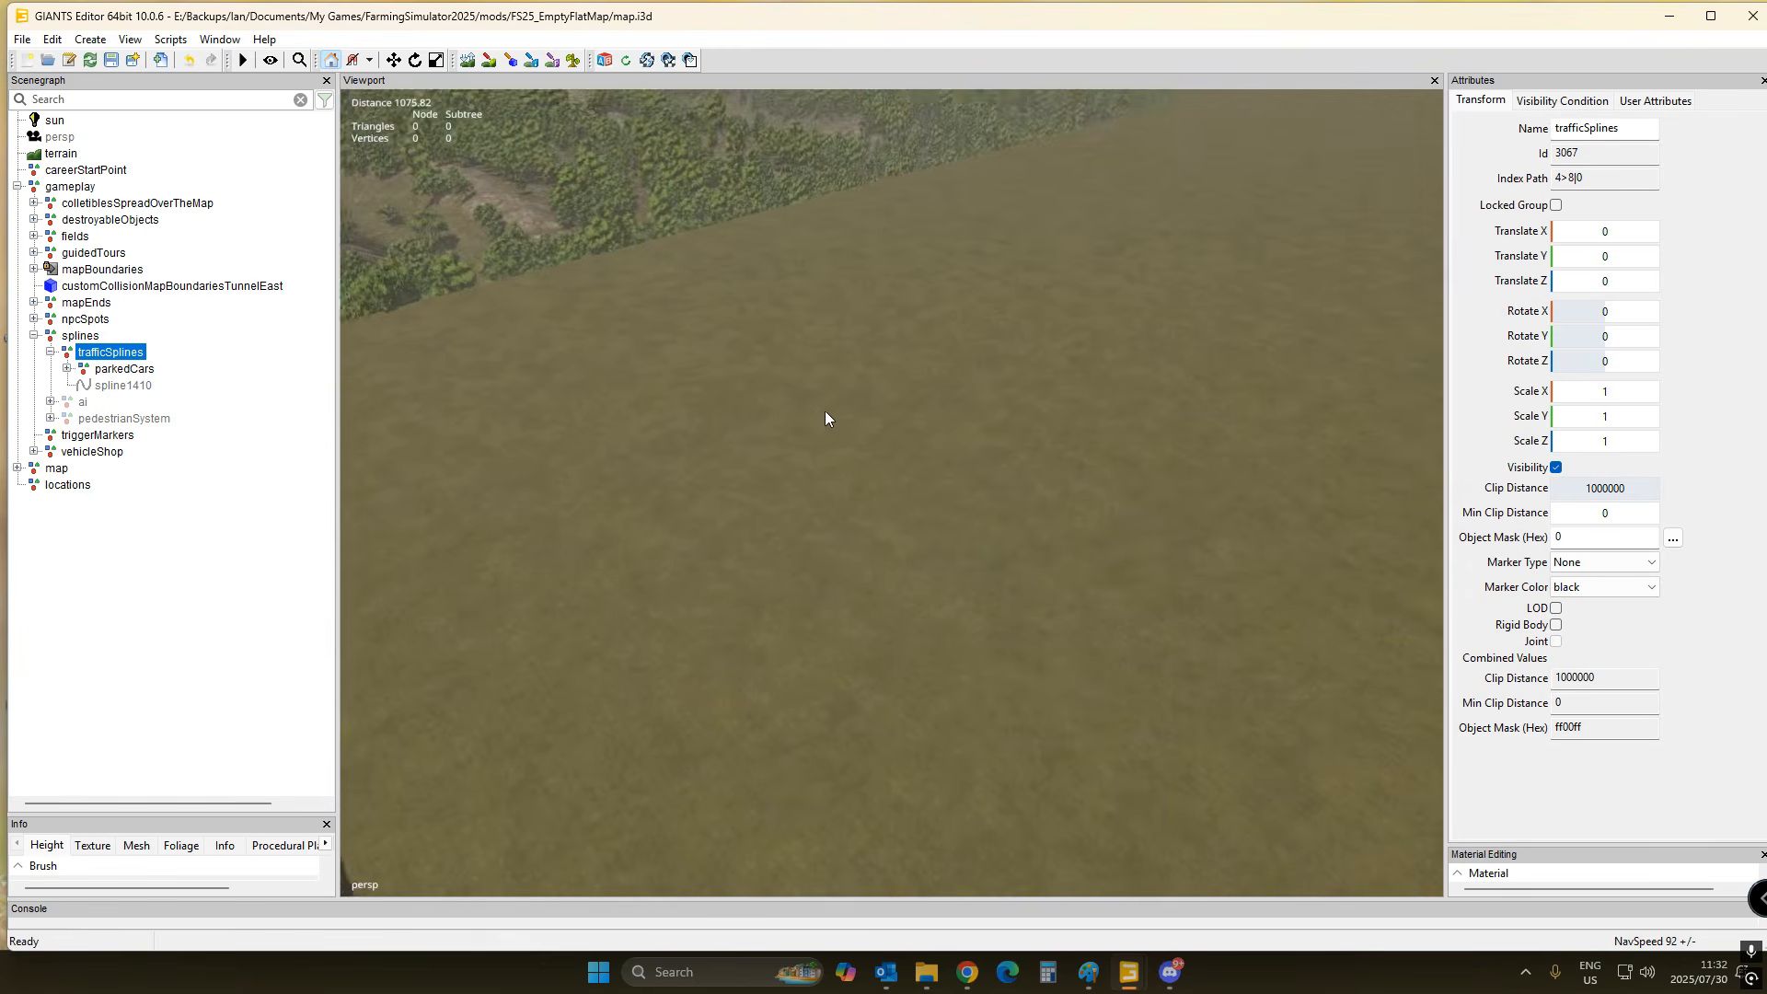
left_click(124, 384)
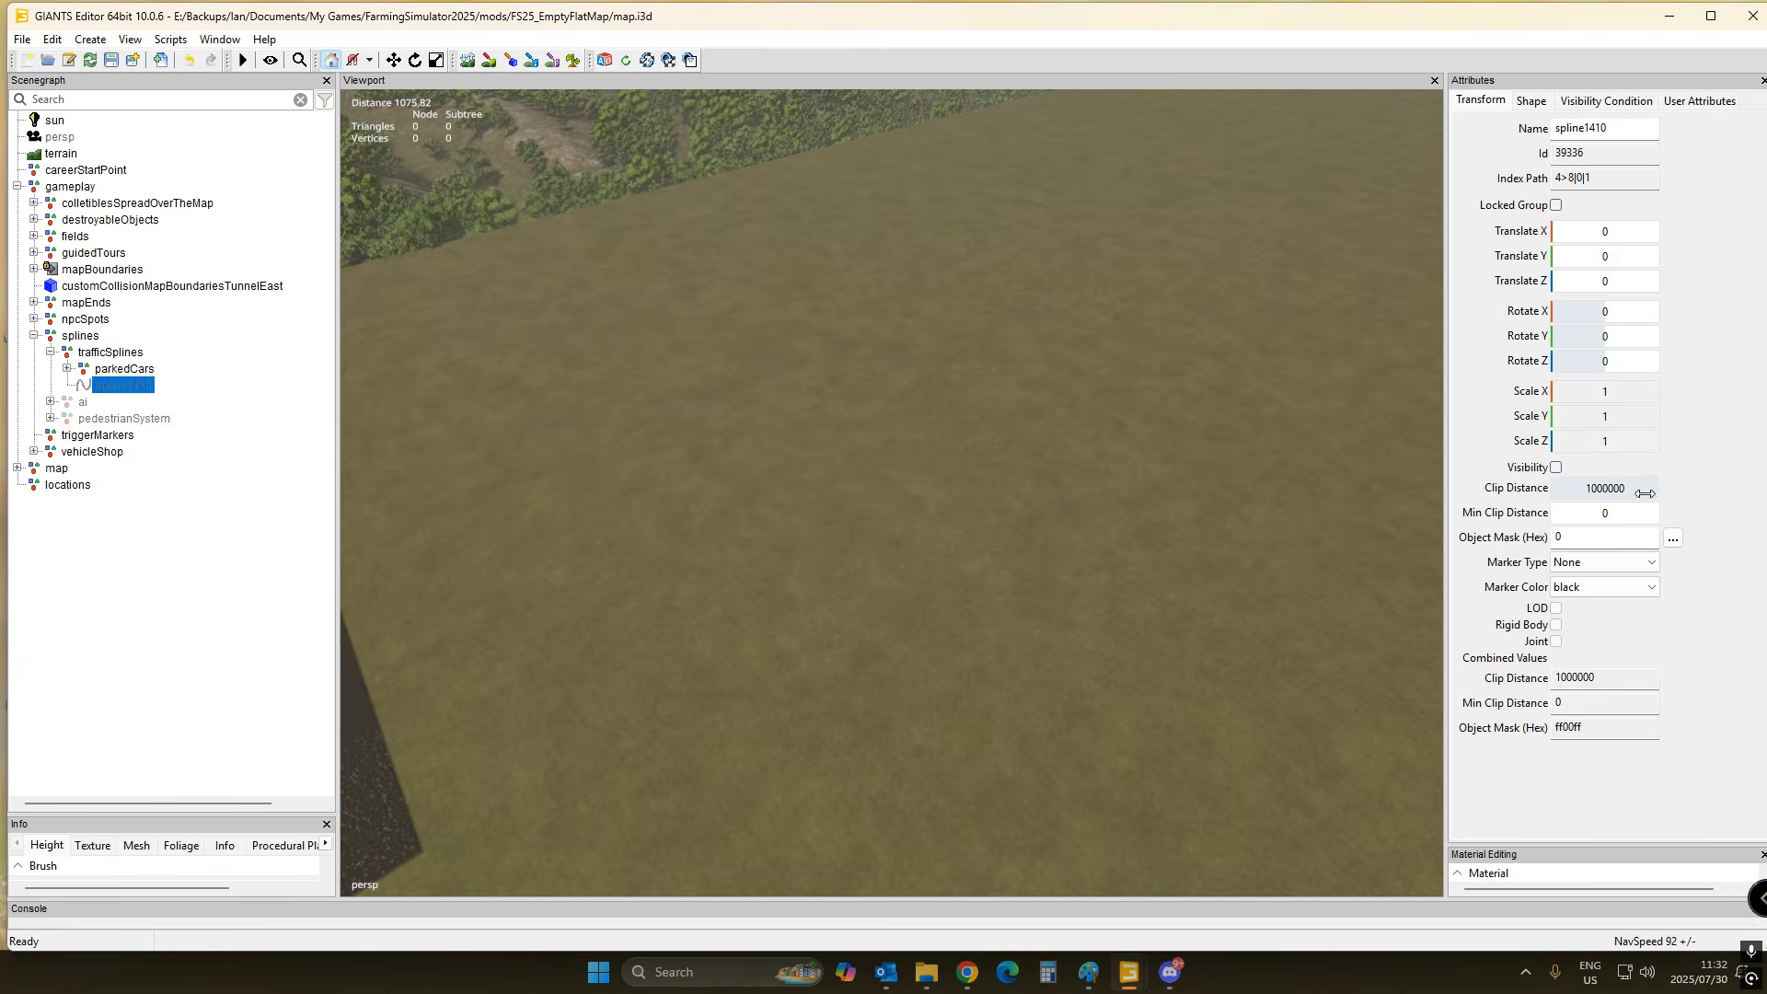
left_click(1555, 467)
left_click(143, 389)
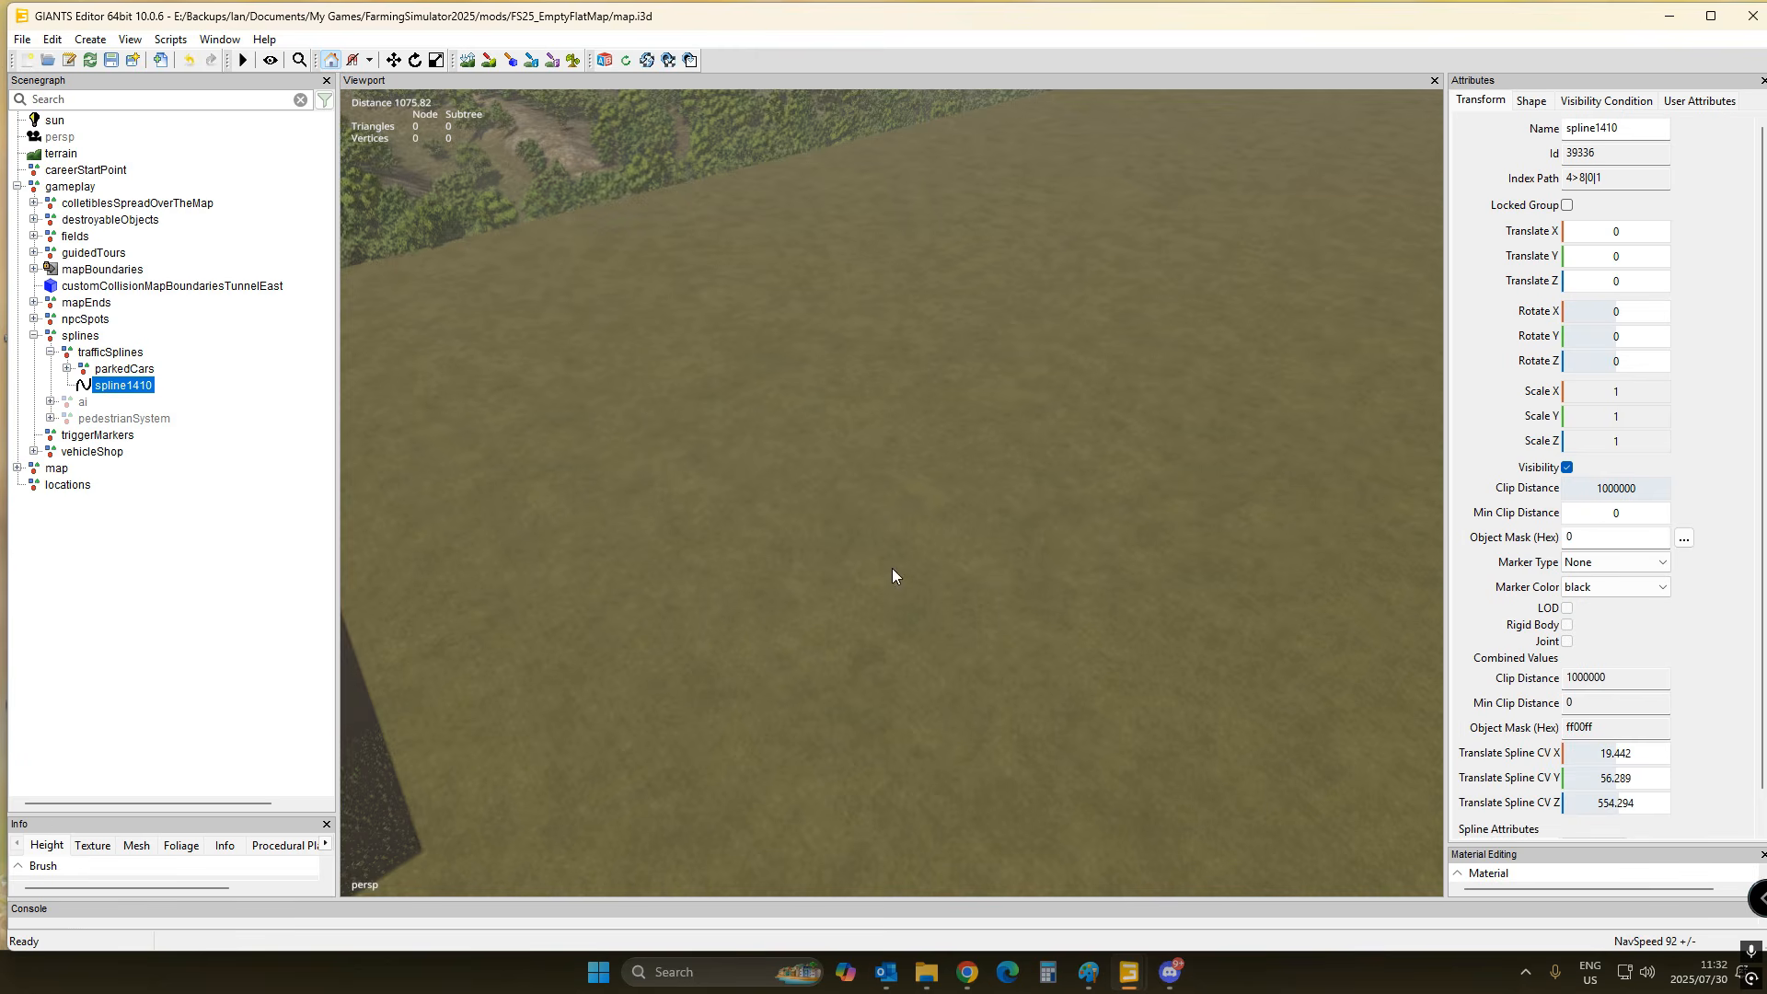
- Place the start point of spline1410 and its second control point on the open ground with interactive placement
left_click(1013, 541)
right_click_drag(905, 577, 1019, 582)
left_click(1019, 581)
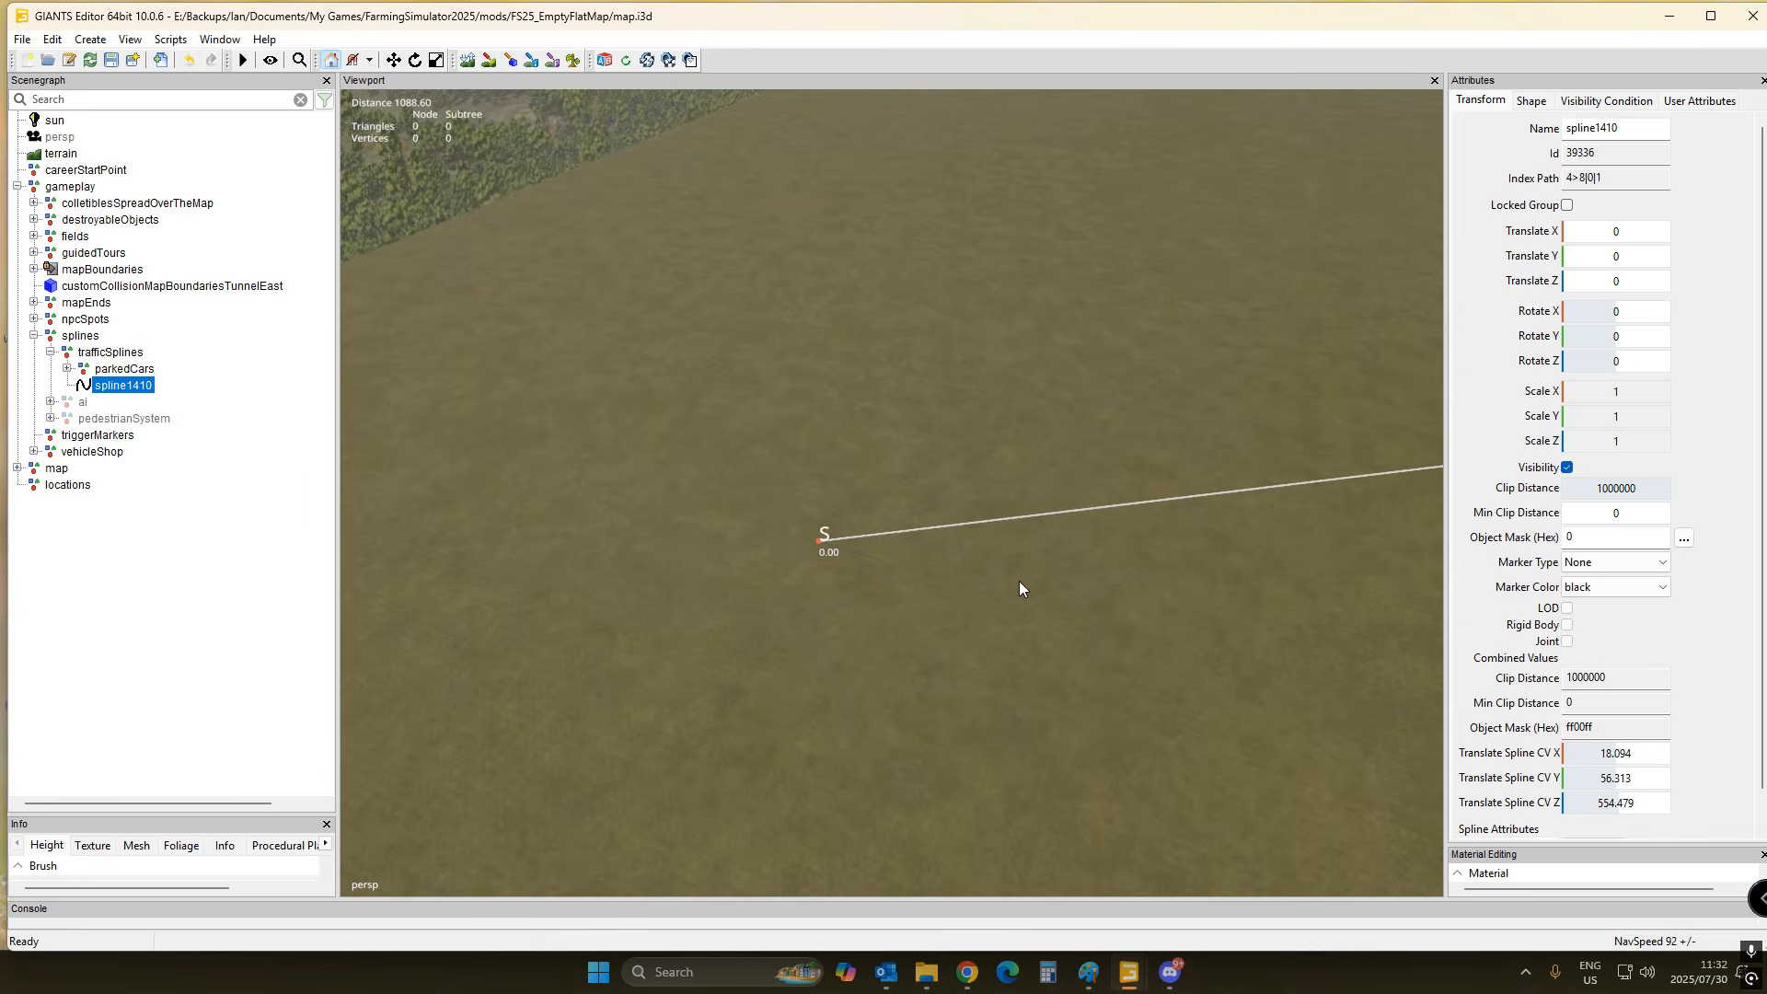
key("ctrl+b")
left_click(975, 617)
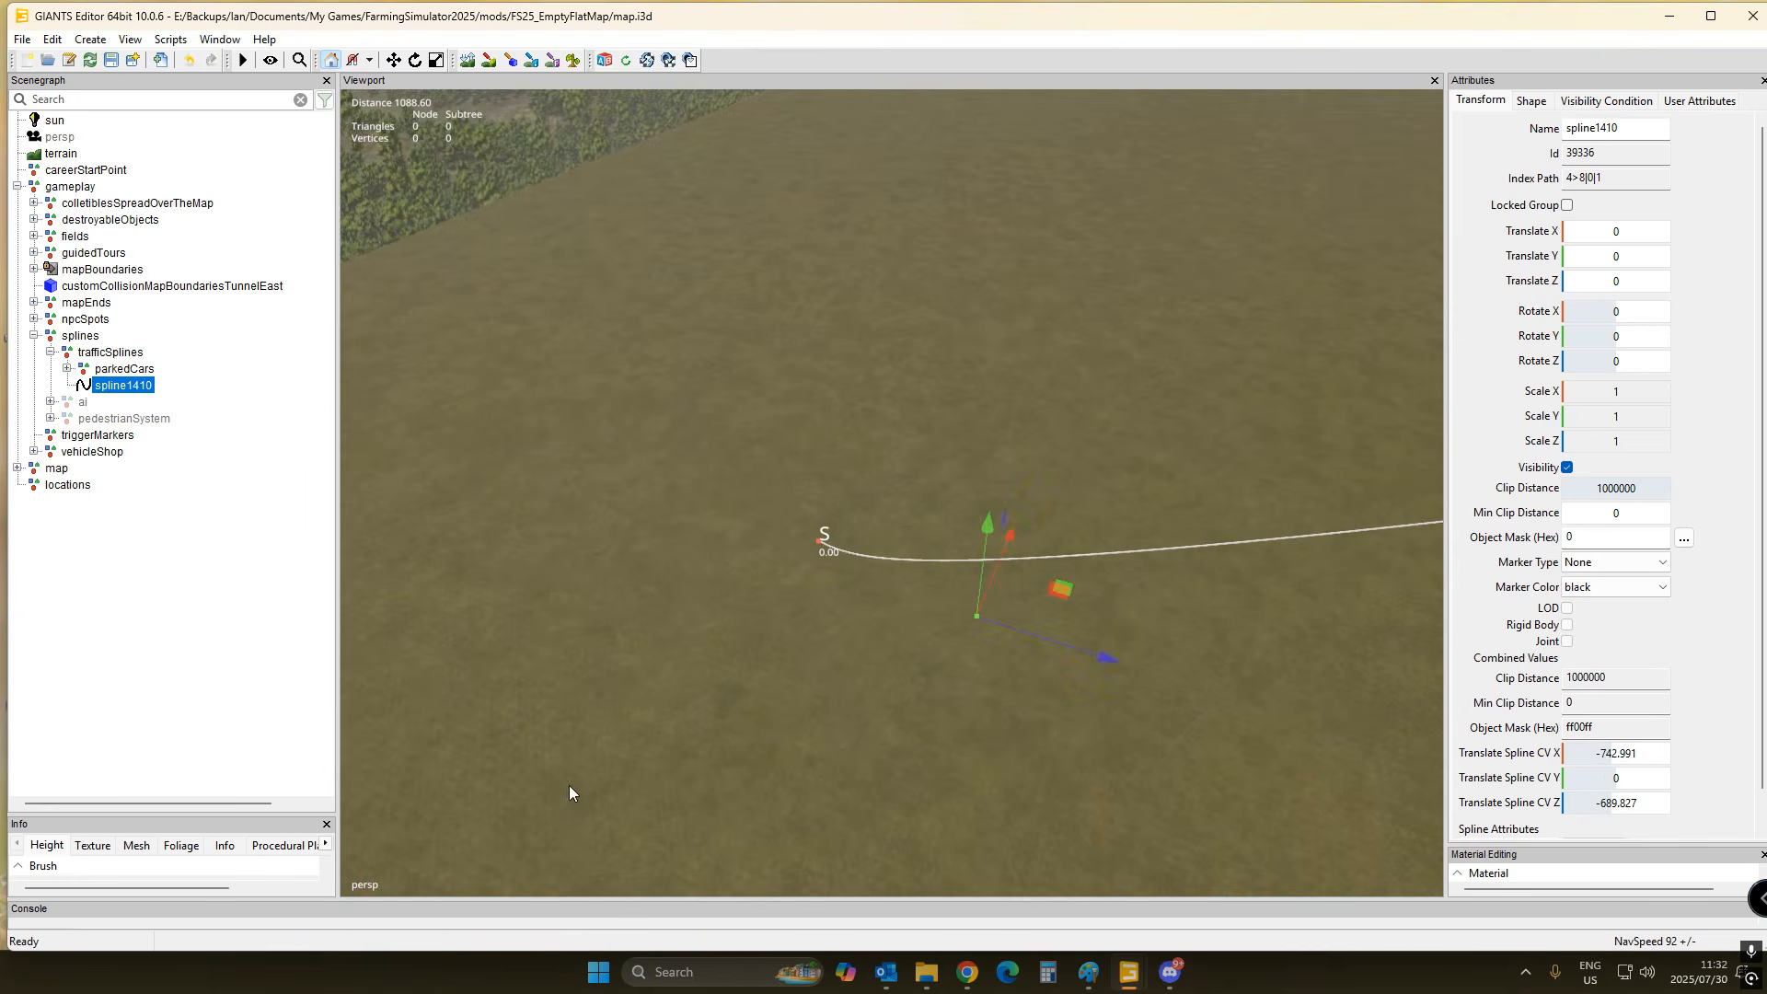
- Place the end point of spline1410 on the ground right beside its start point with interactive placement
right_click_drag(569, 786, 872, 711)
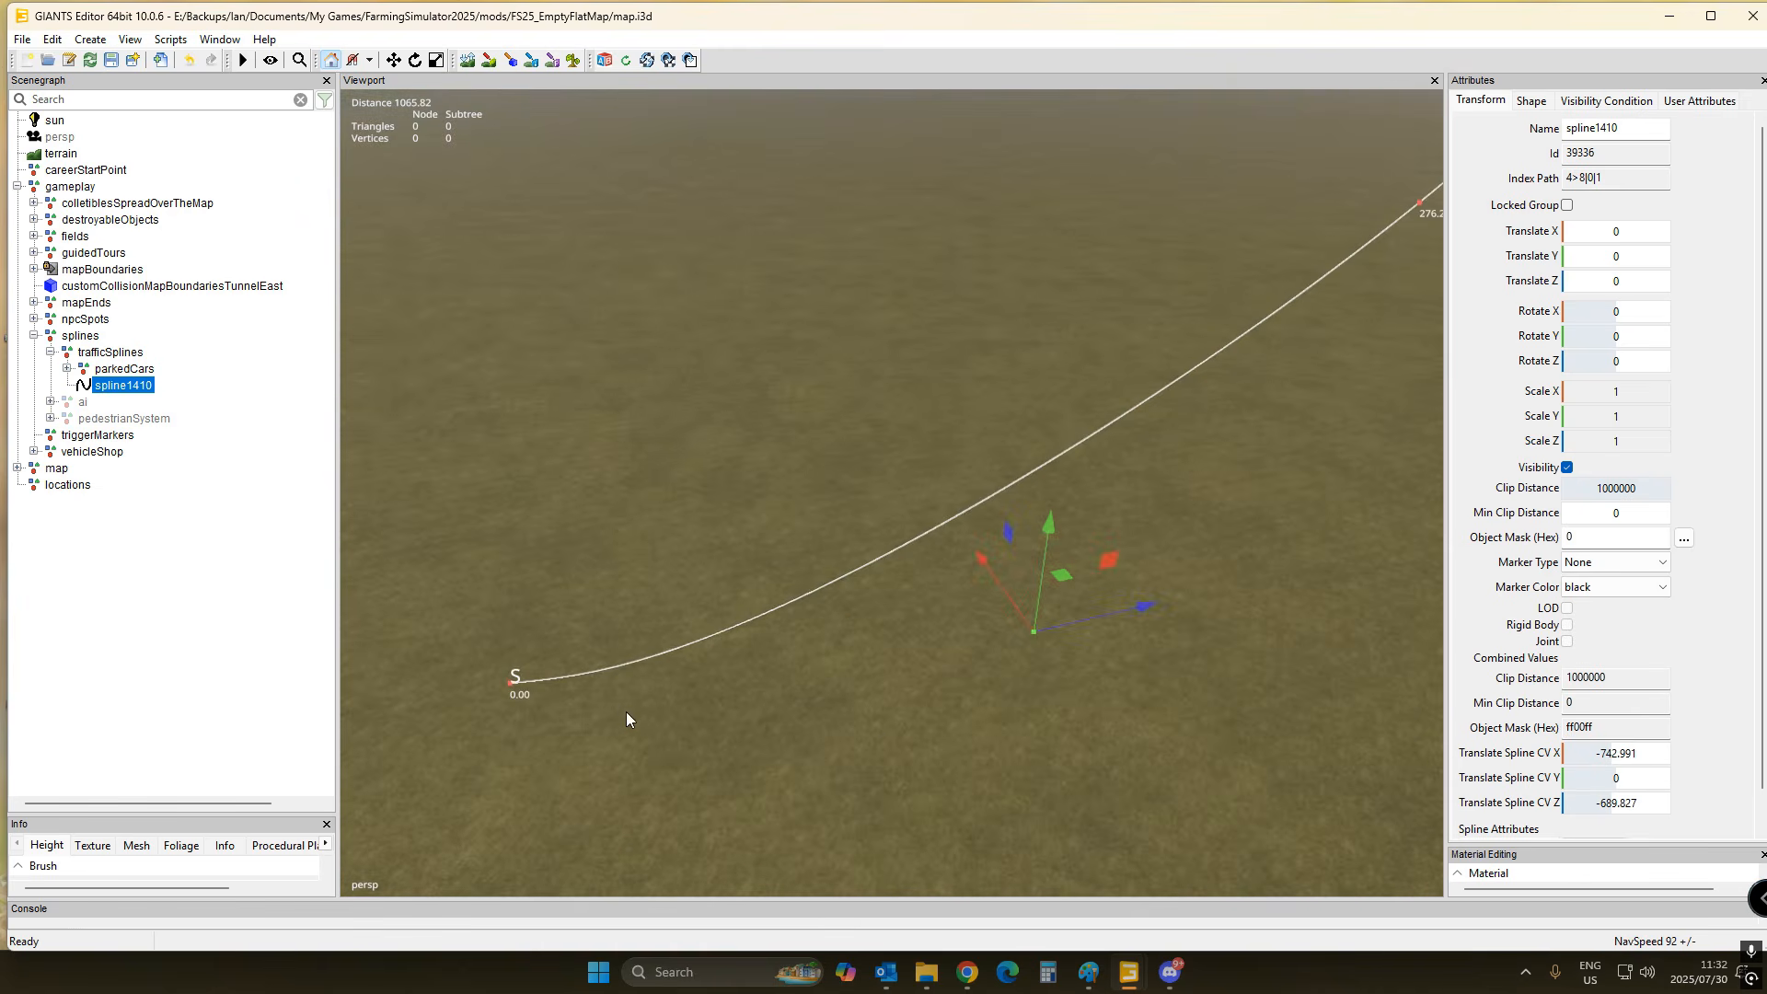
left_click(149, 387)
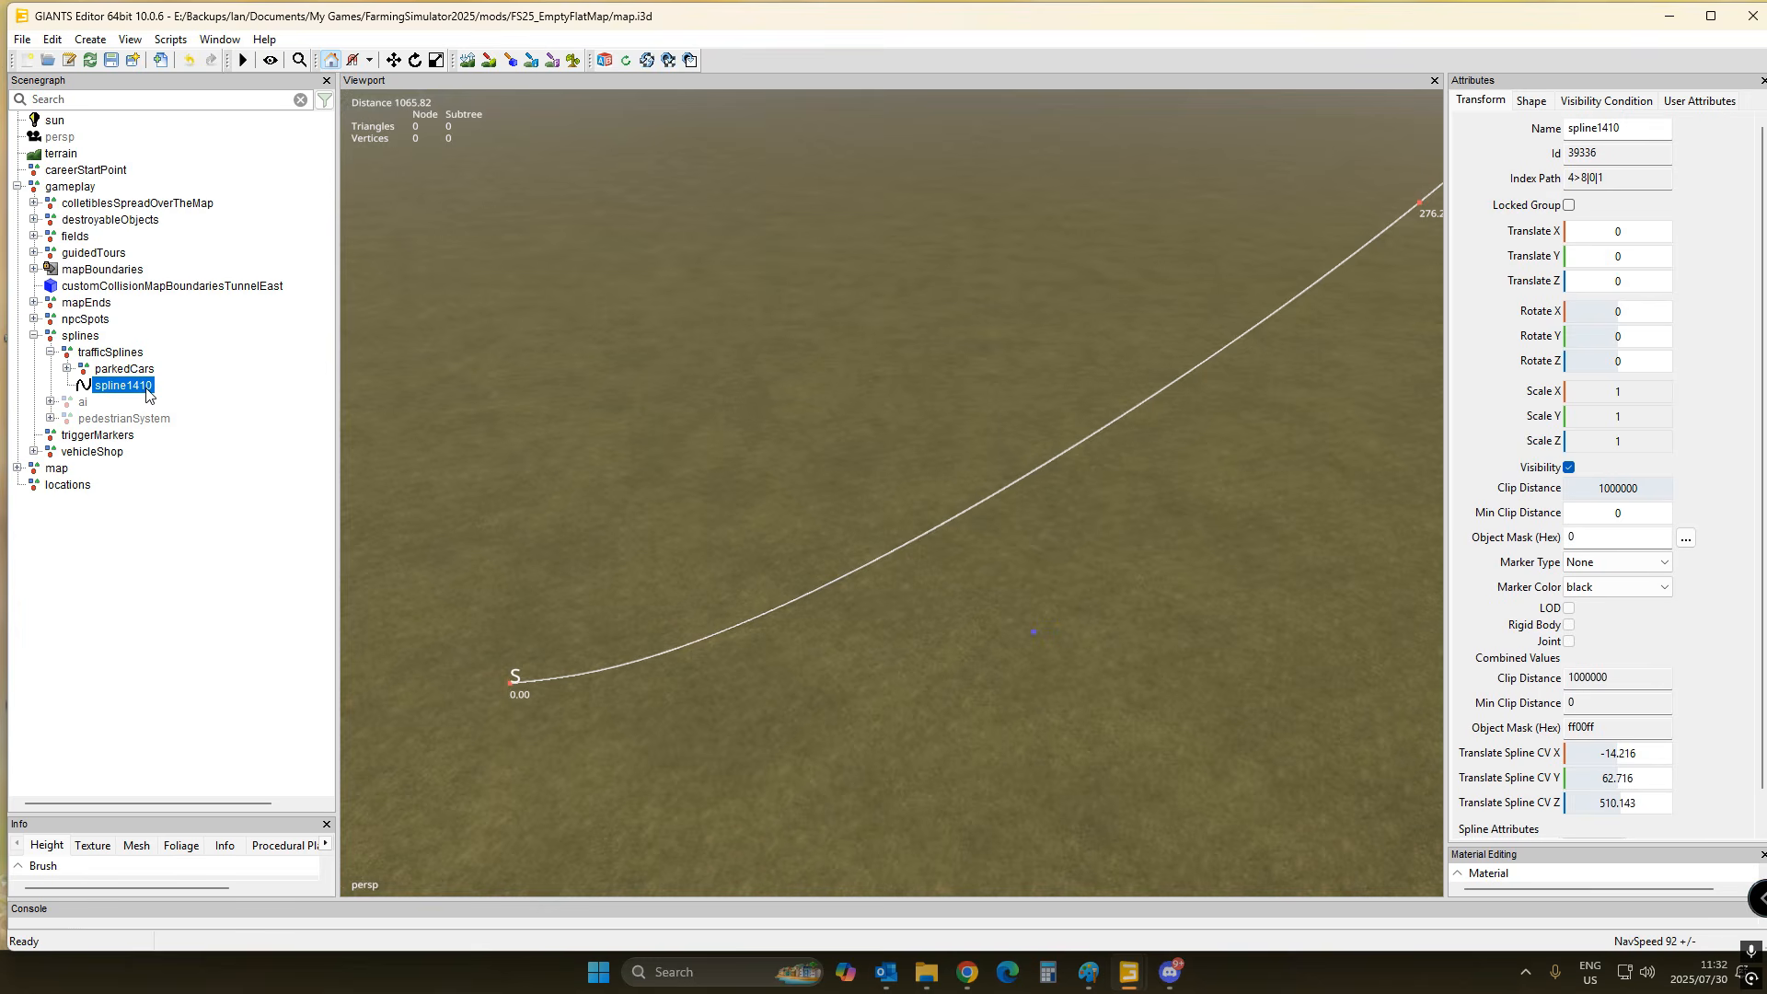
key("ctrl+b")
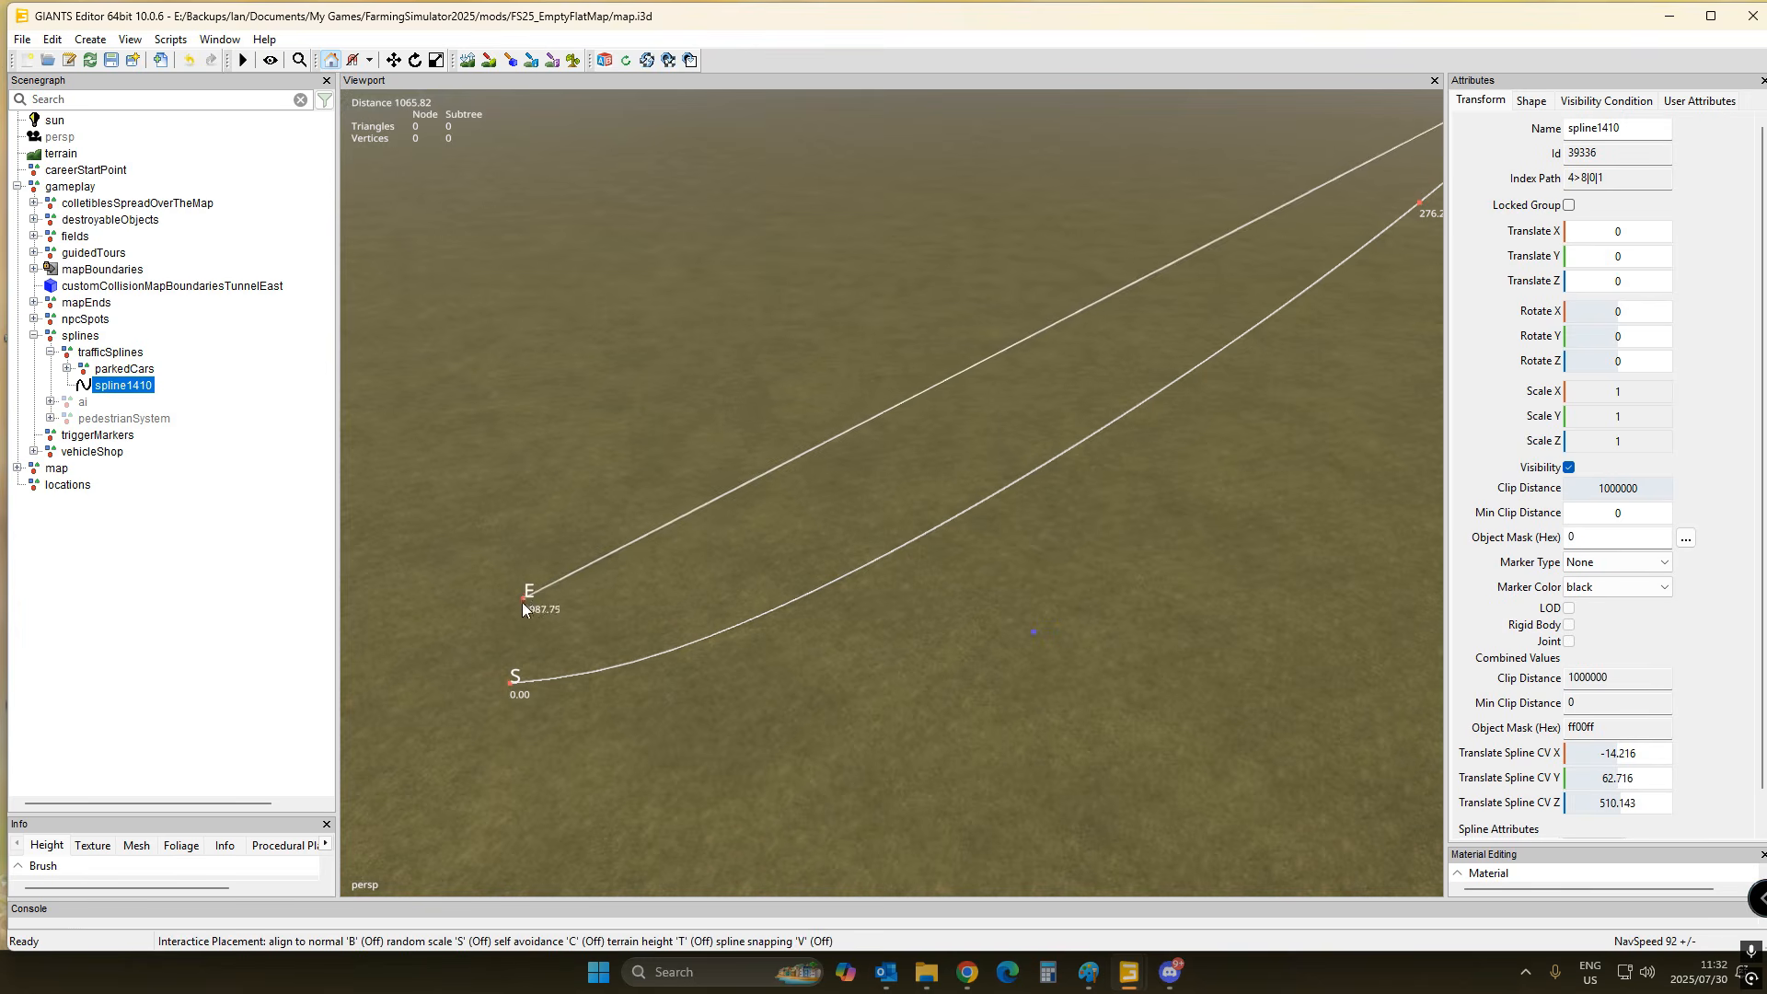
left_click(488, 592)
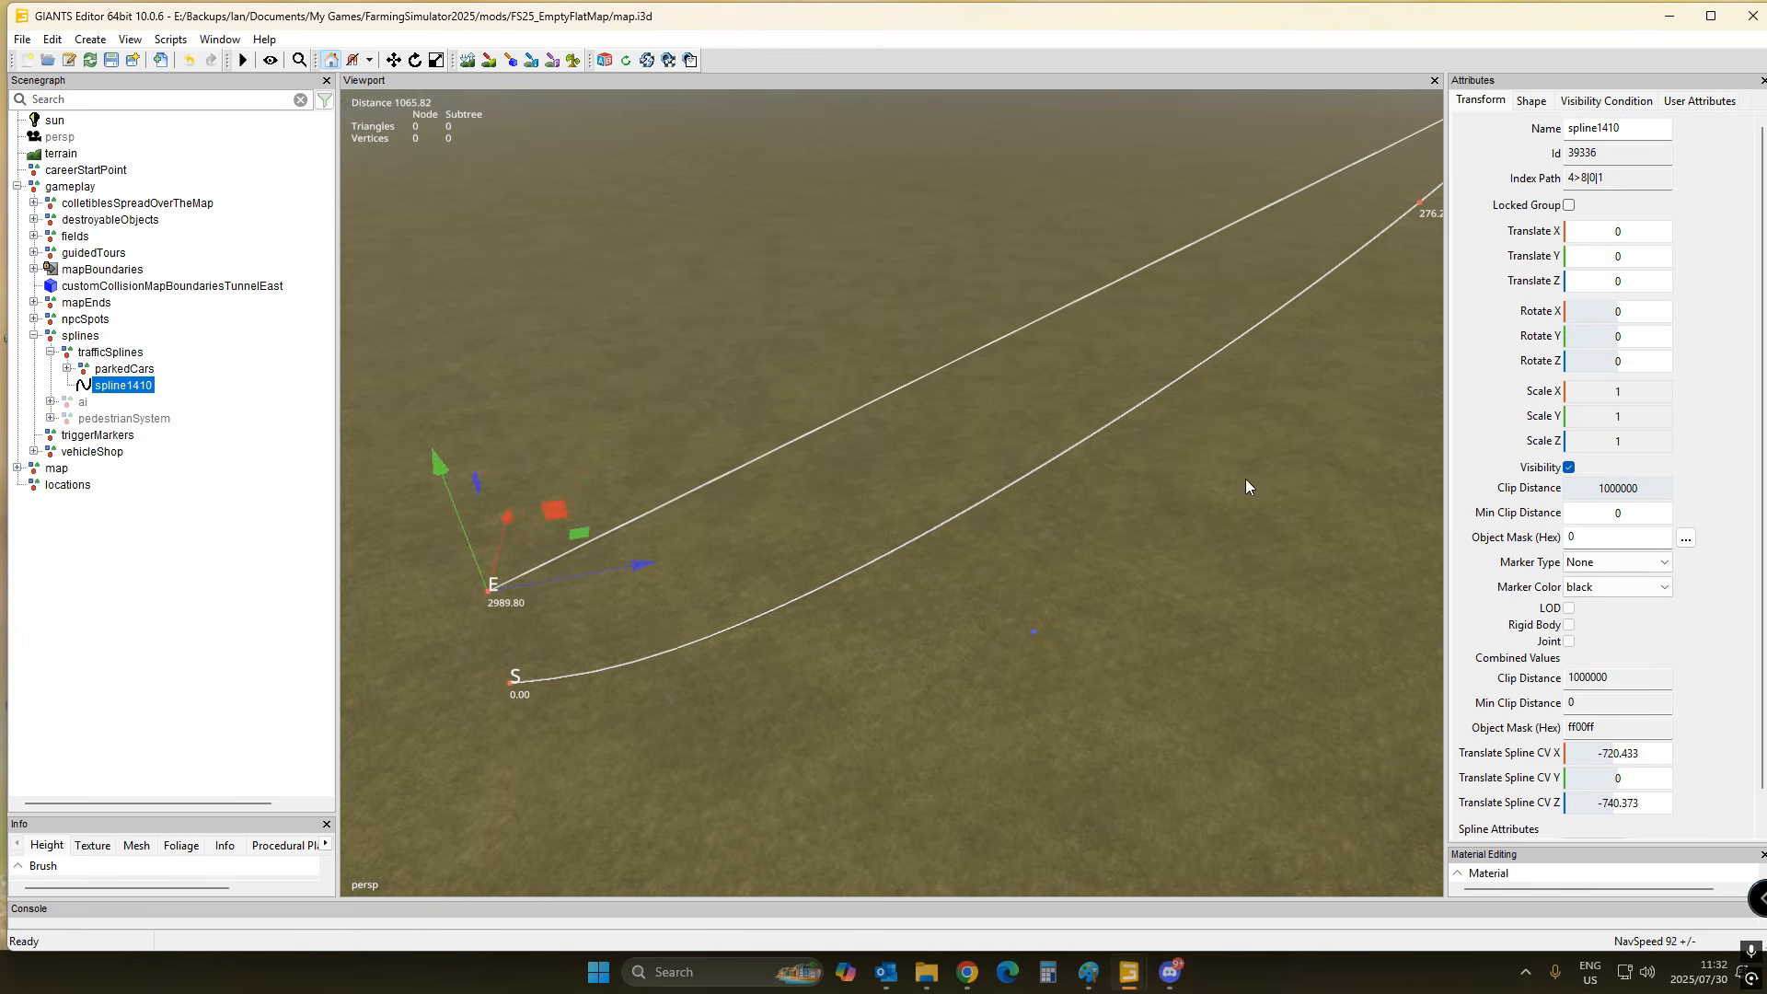
left_click_drag(1245, 478, 1039, 552, "alt")
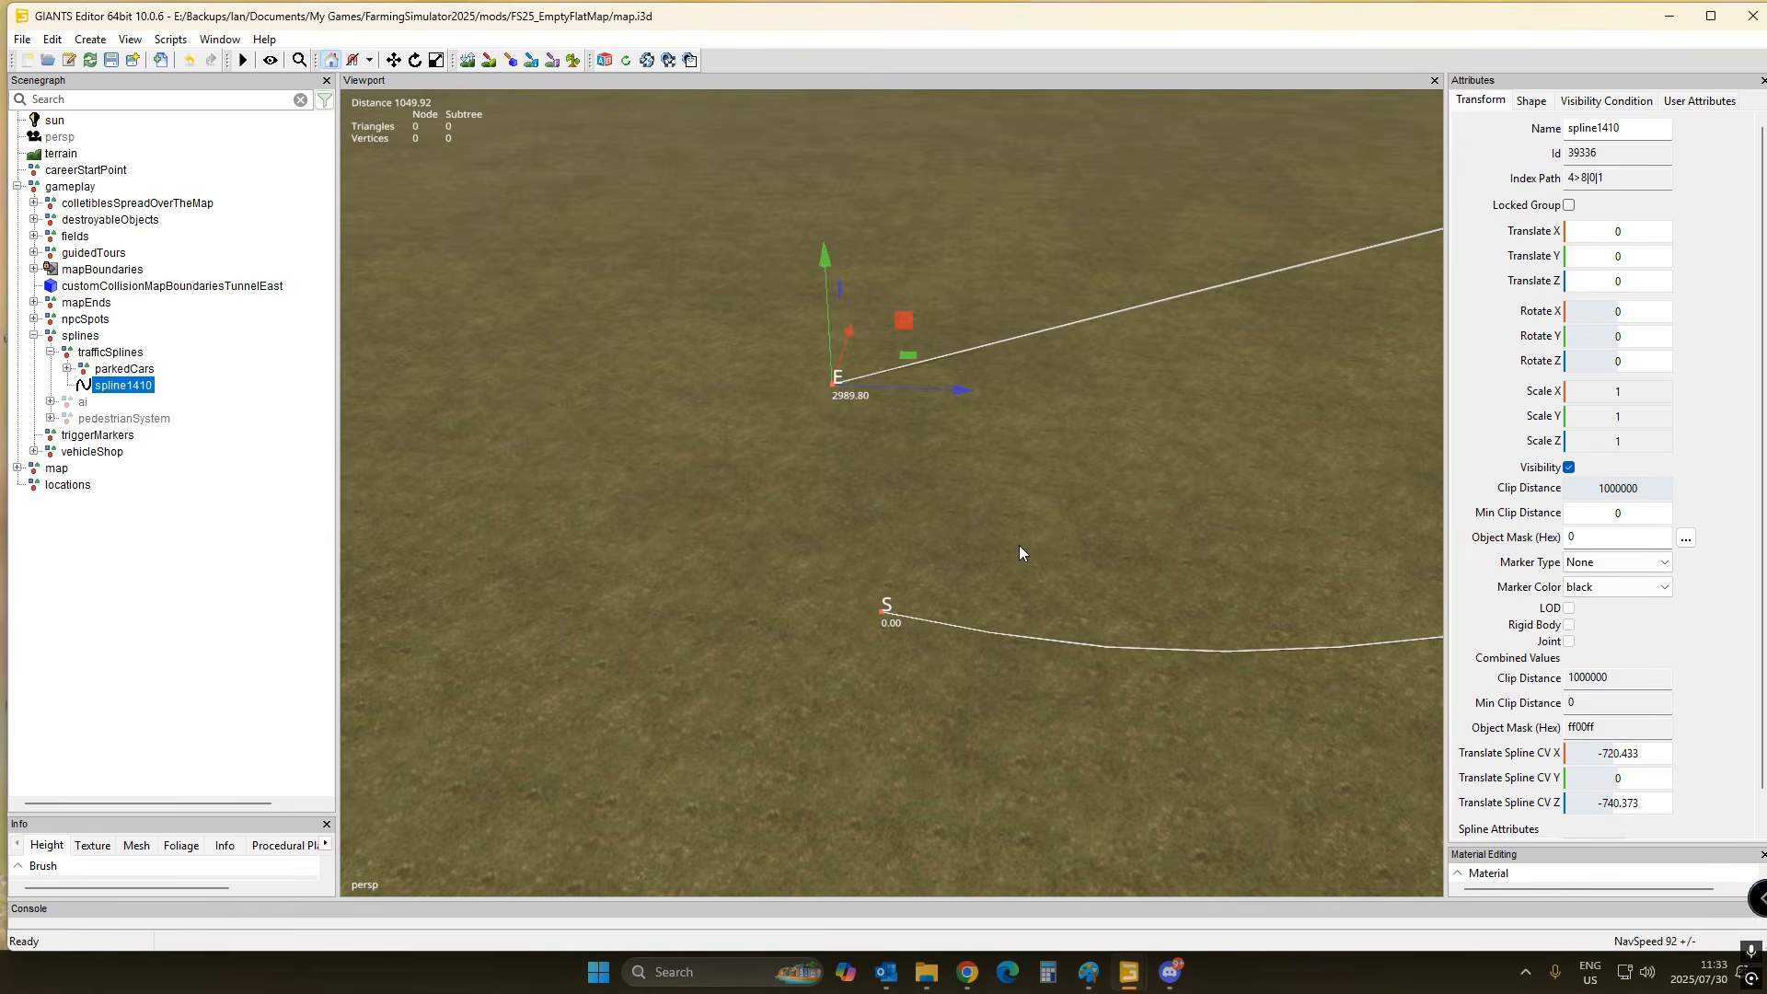
key("ctrl+b")
left_click(836, 580)
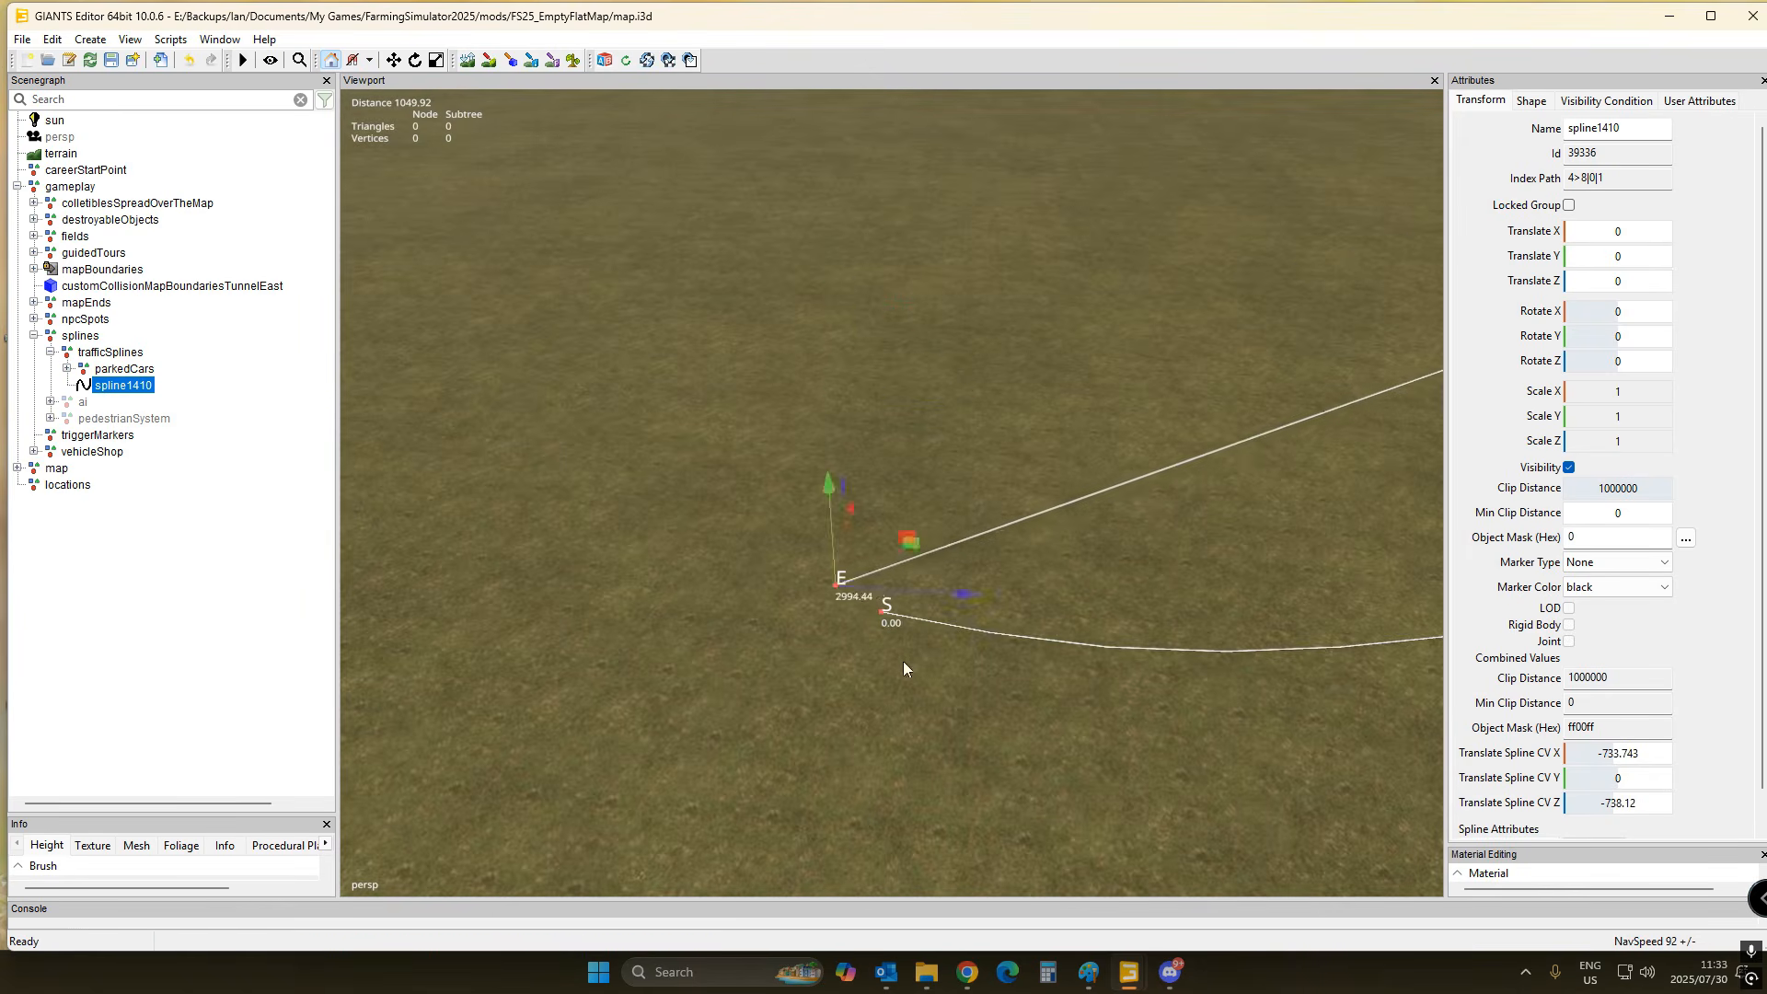
left_click_drag(903, 660, 1058, 626, "alt")
scroll(1059, 626, "down", 2)
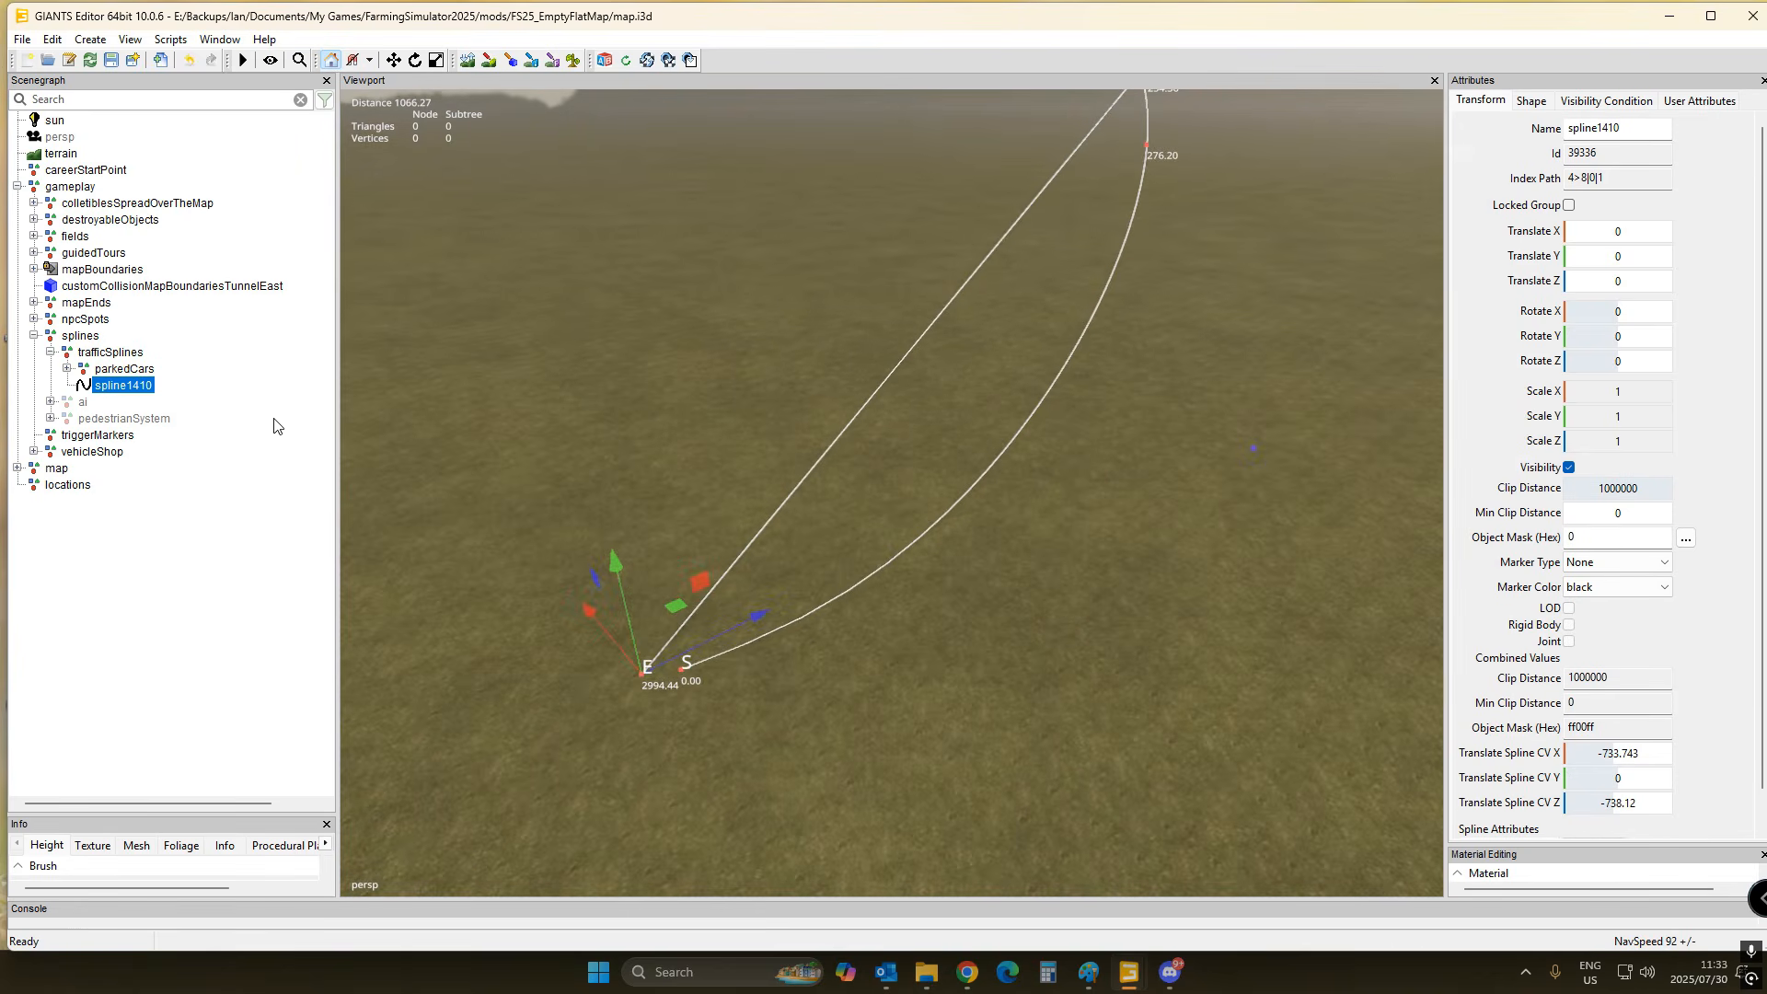
- Reposition the second control point of spline1410 nearer the start and place the third one on the ground beyond it
left_click(148, 388)
key("Up")
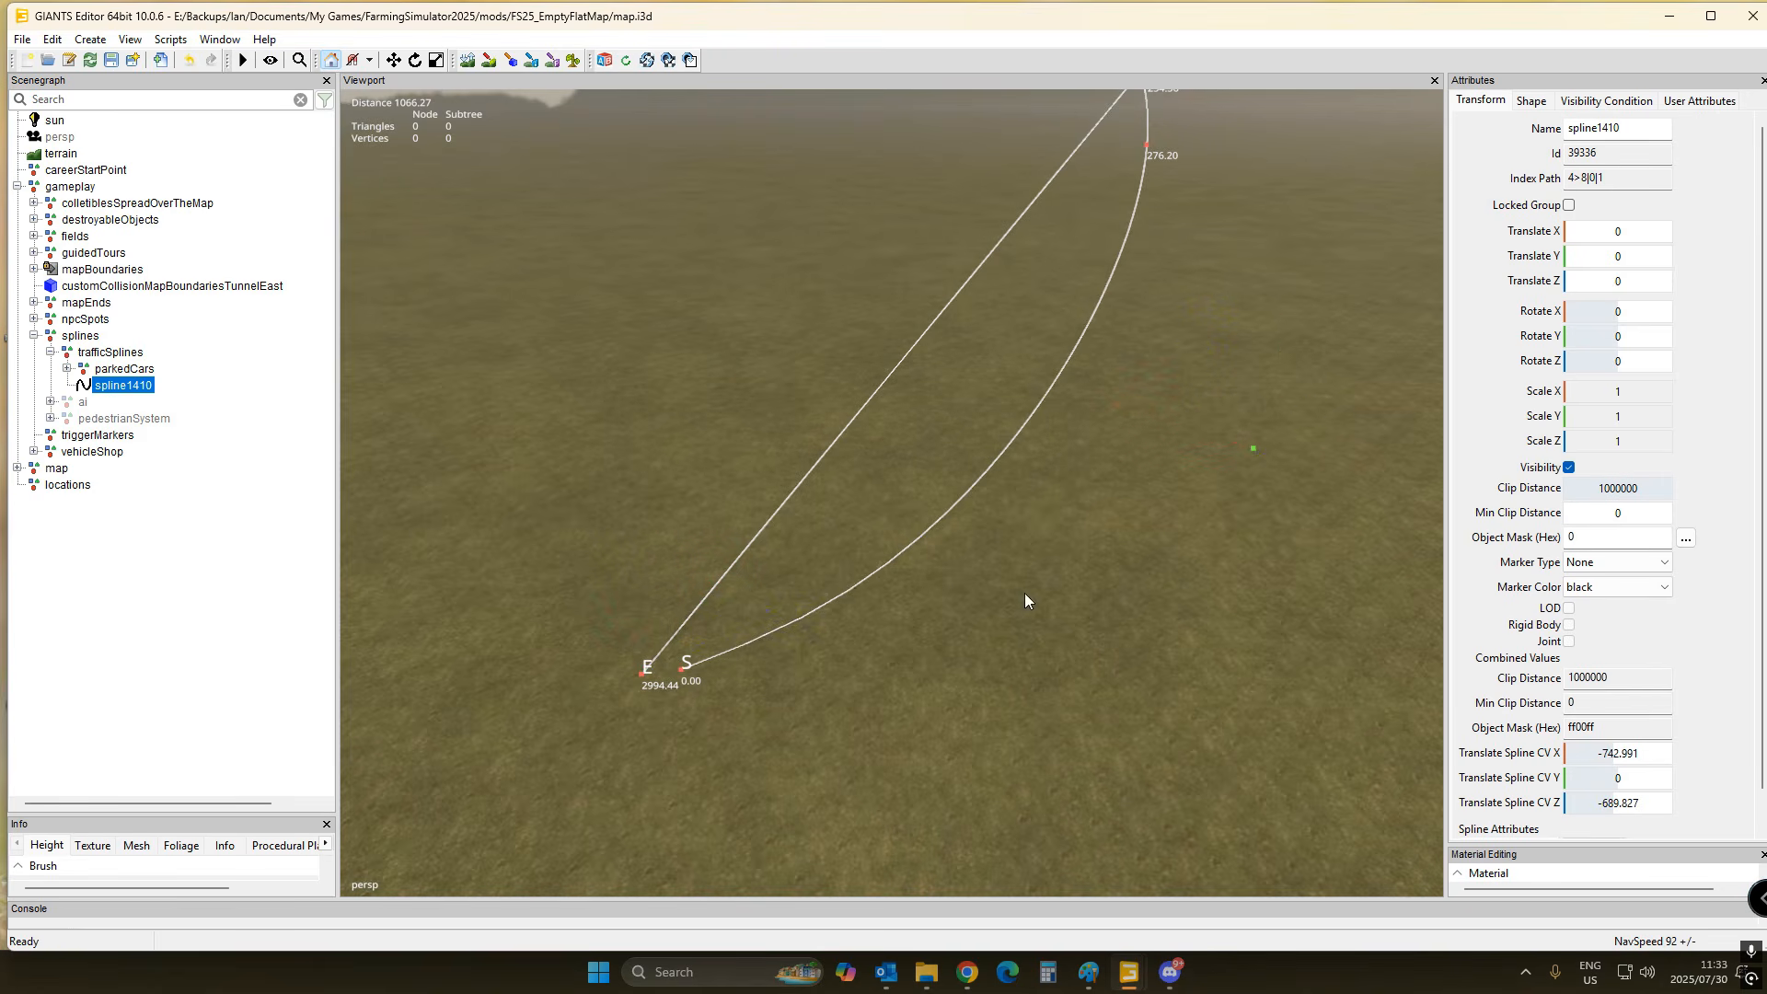
key("ctrl+b")
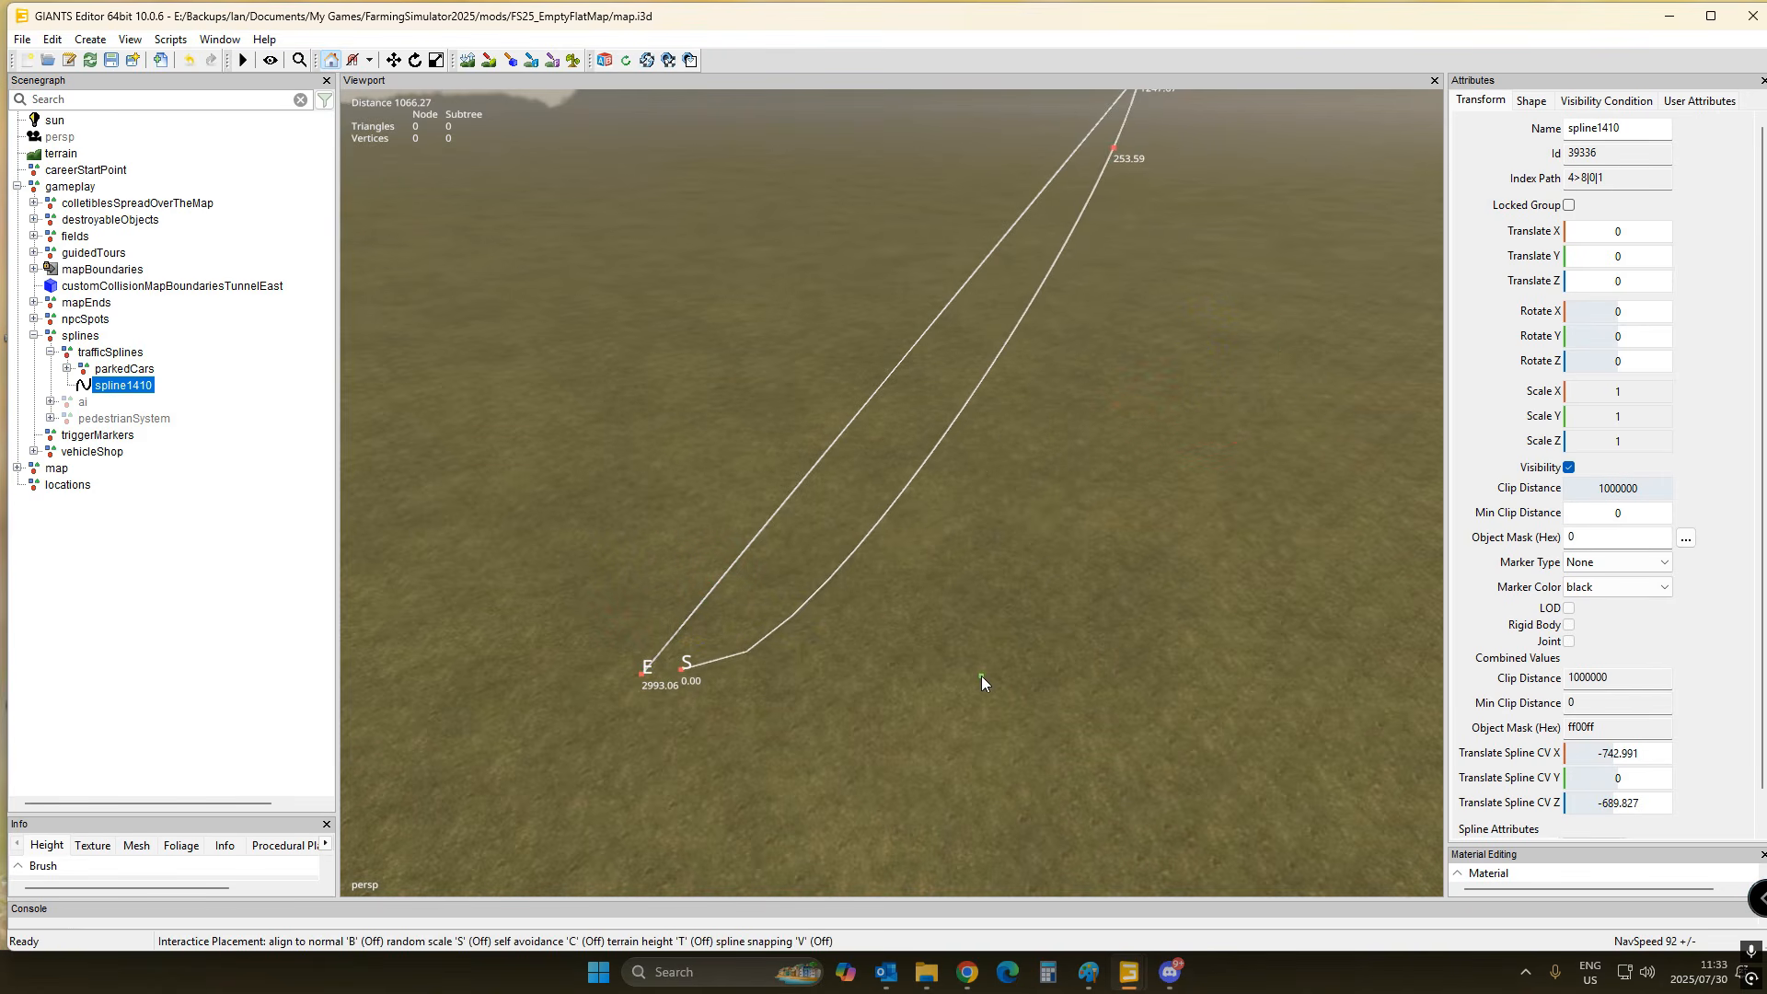
left_click(981, 675)
key("Up")
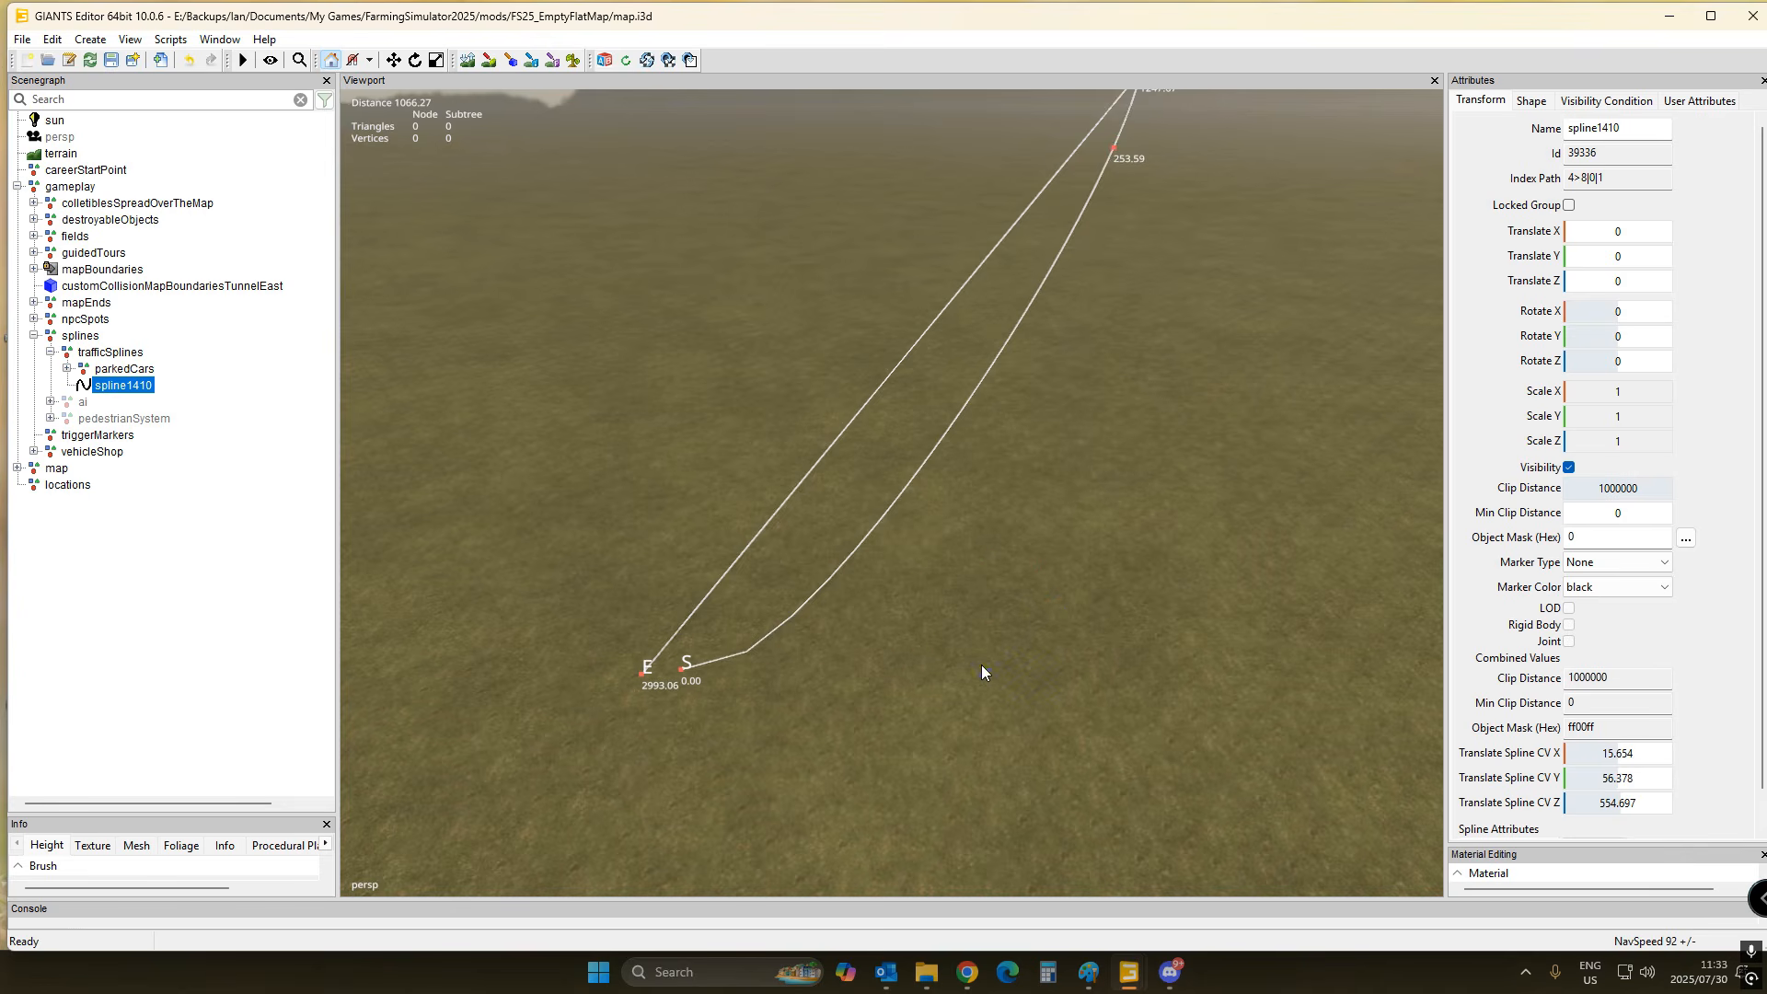
key("ctrl+b")
left_click(1158, 637)
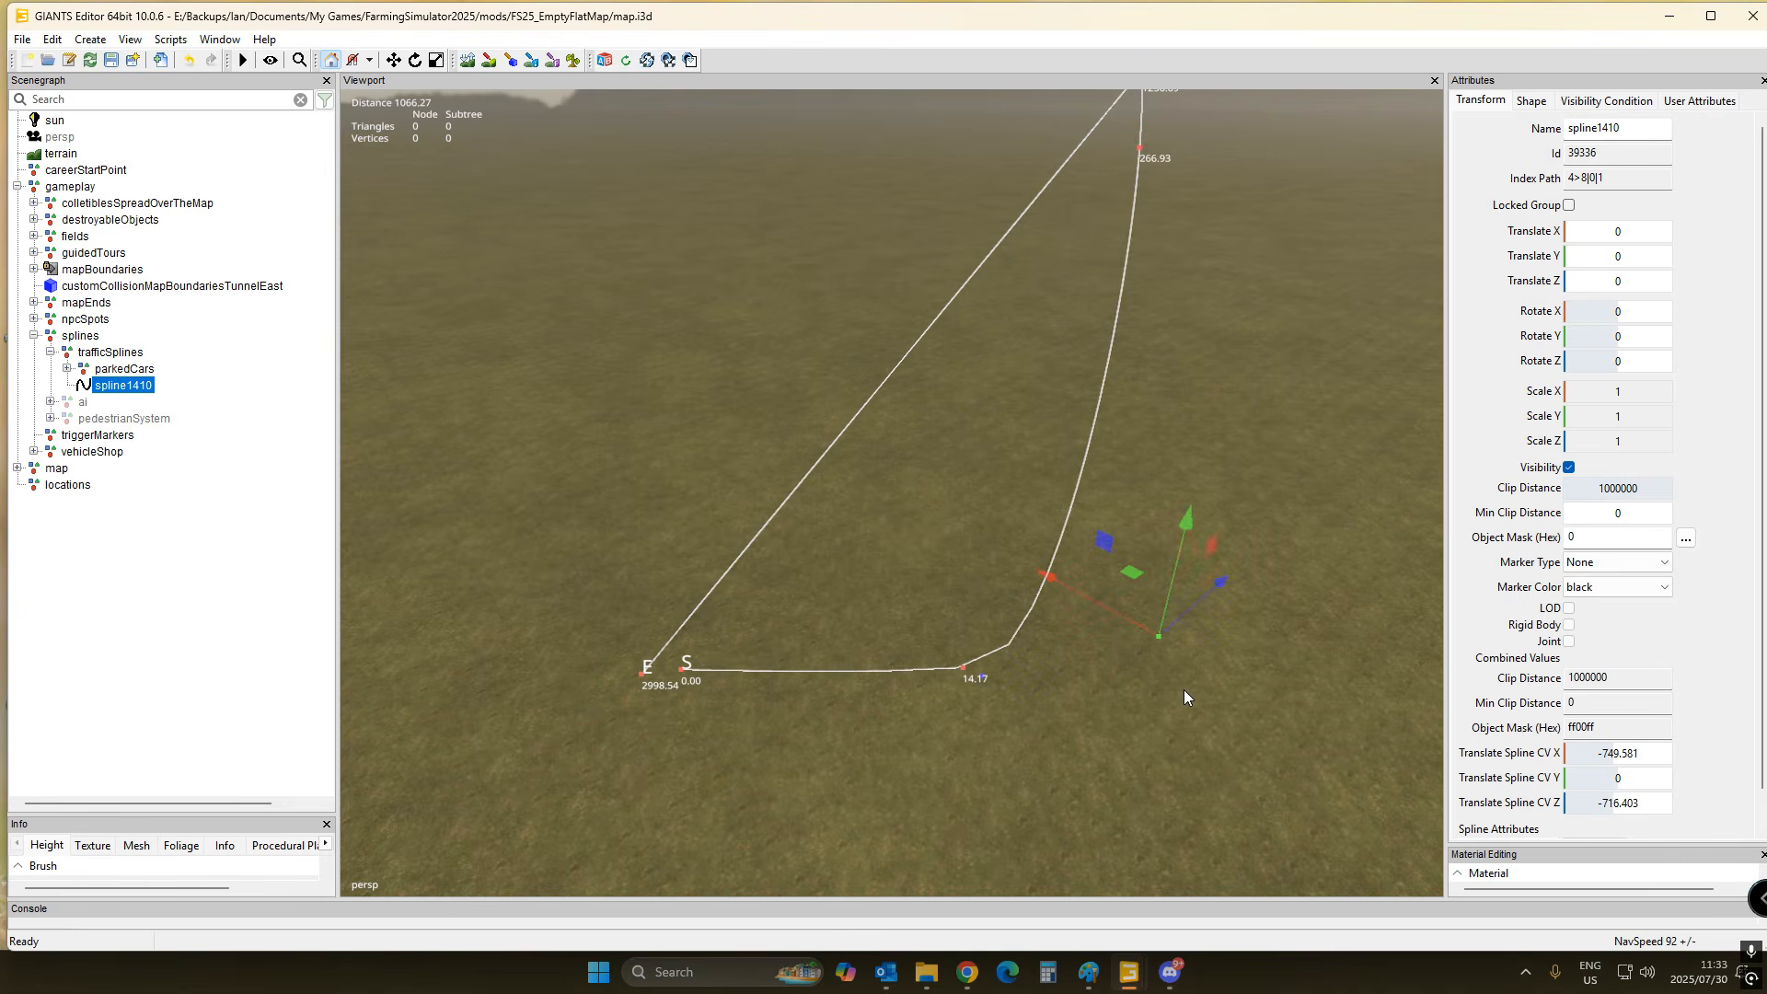
- Place the next two control points of spline1410 on the ground so the path bends around towards the far side
key("Up")
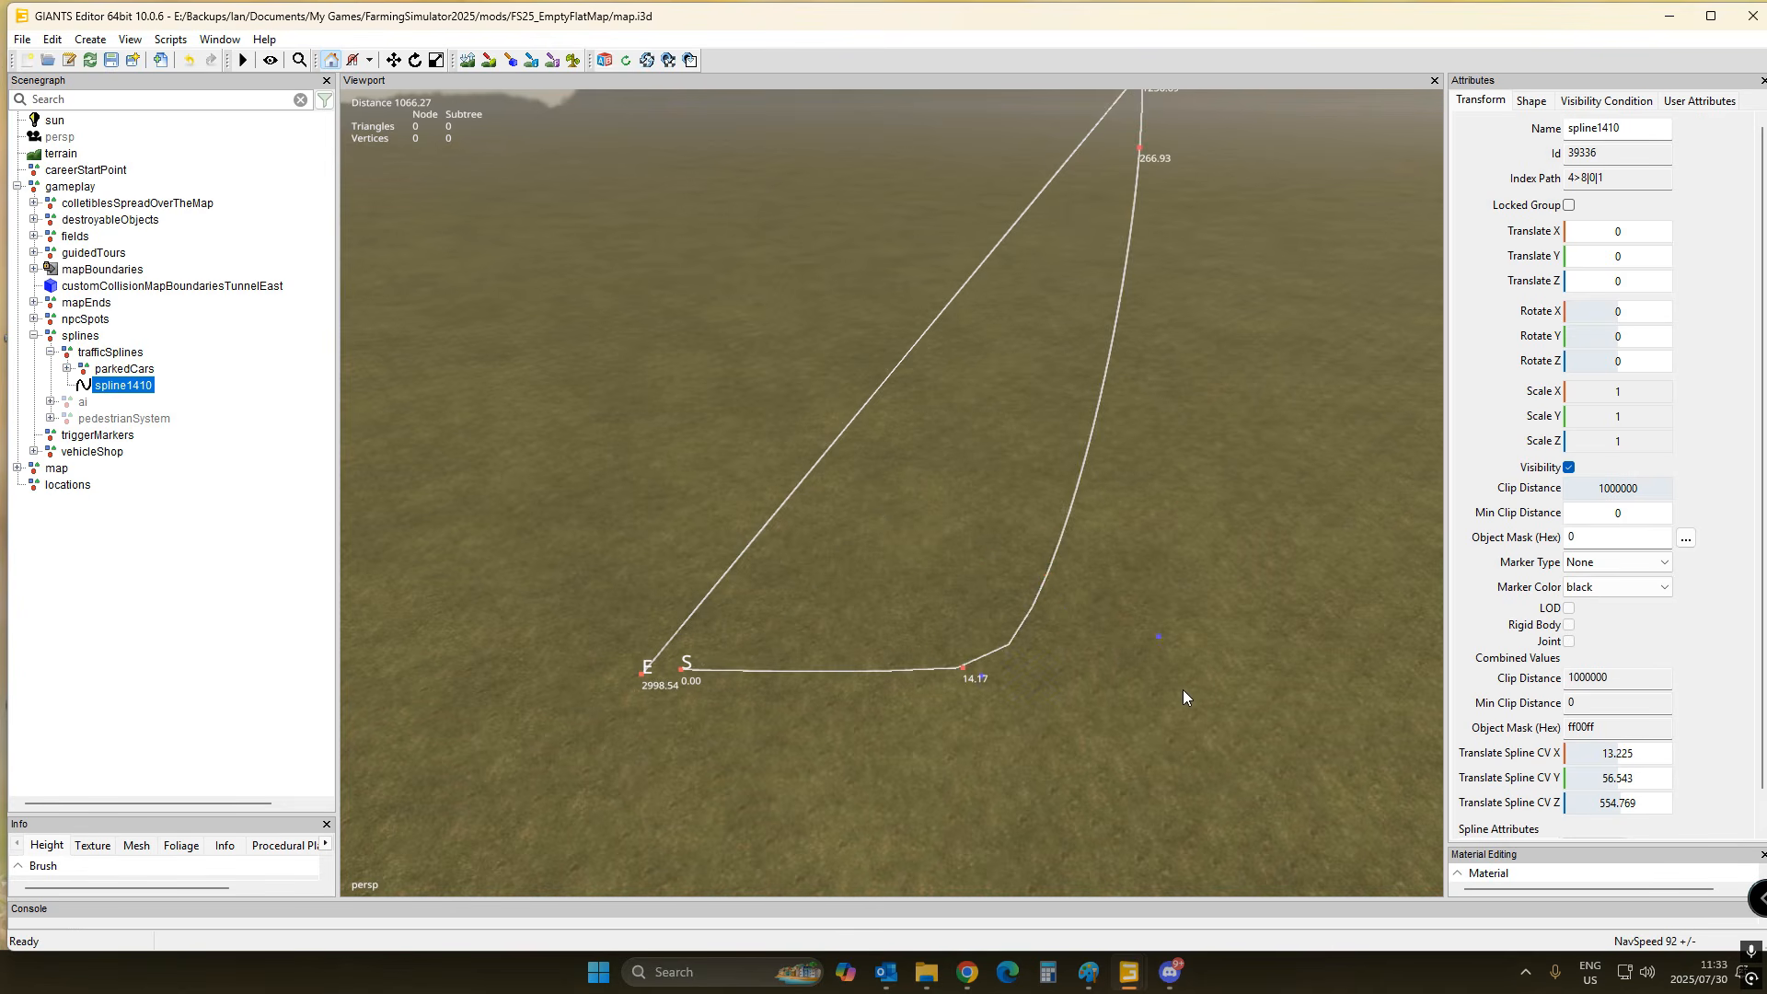
key("ctrl+b")
left_click(1275, 511)
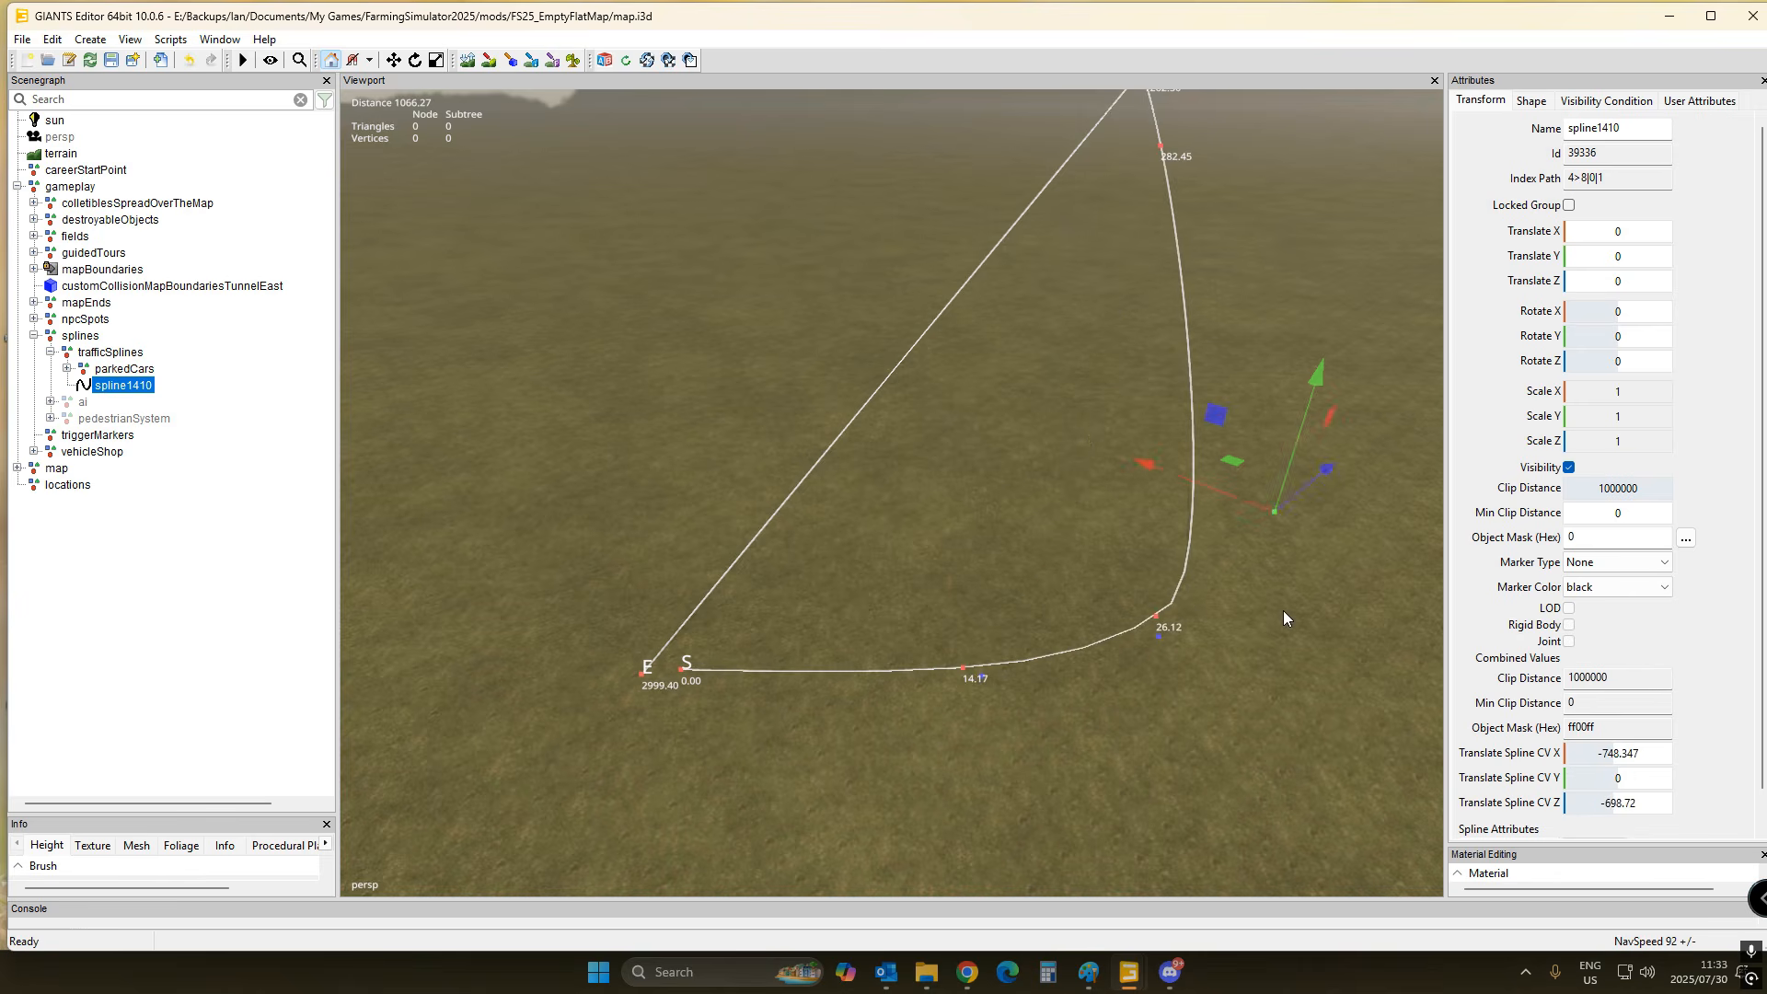
key("Up")
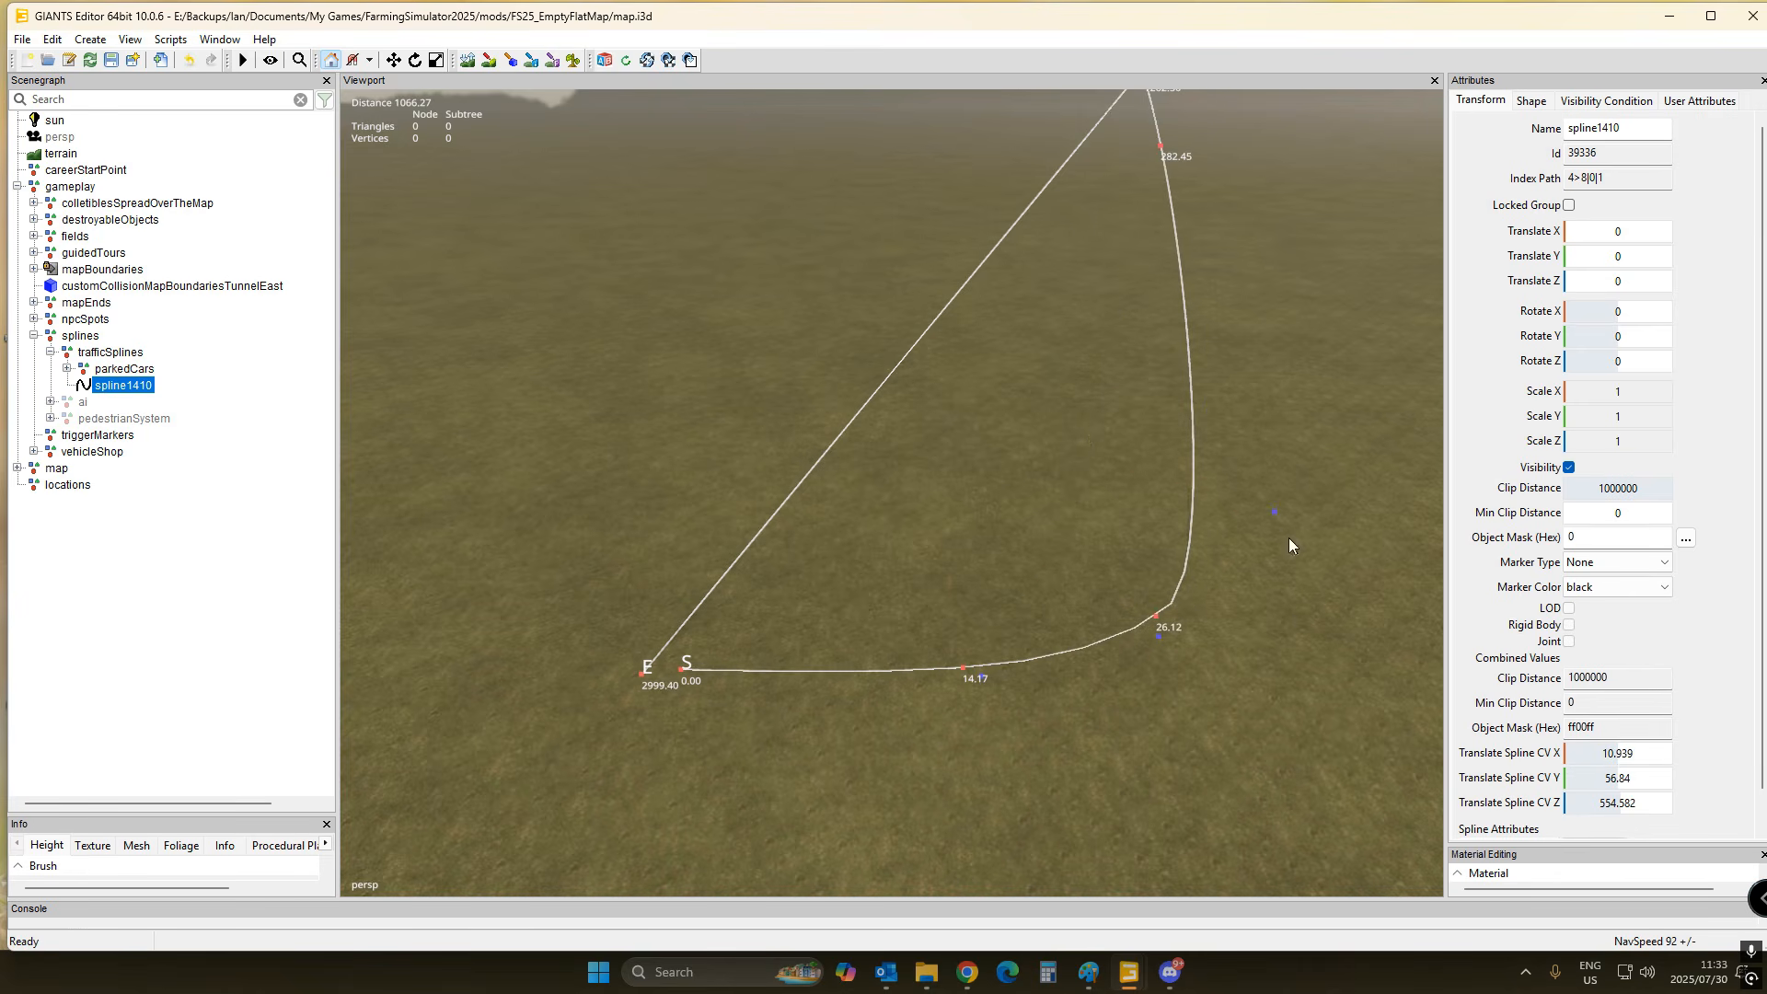
key("ctrl+b")
left_click(1118, 367)
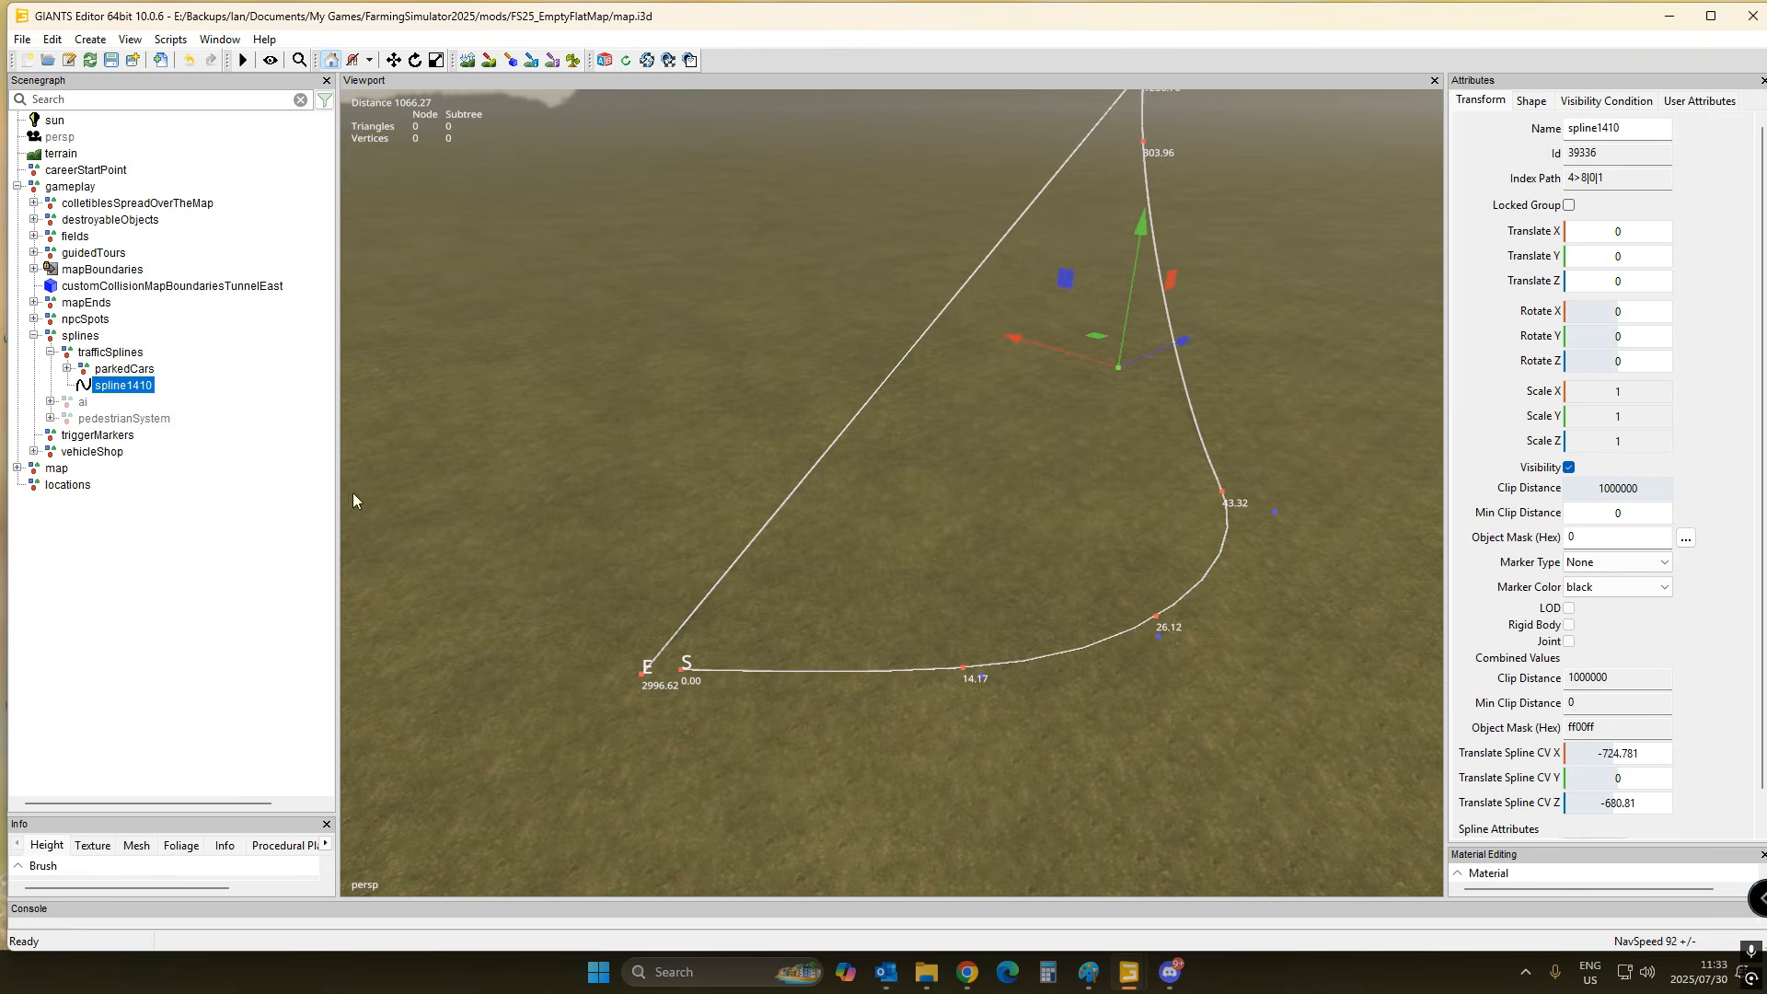
- Delete the whole trafficSplines group from the FS25_EmptyFlatMap scene
left_click(103, 354)
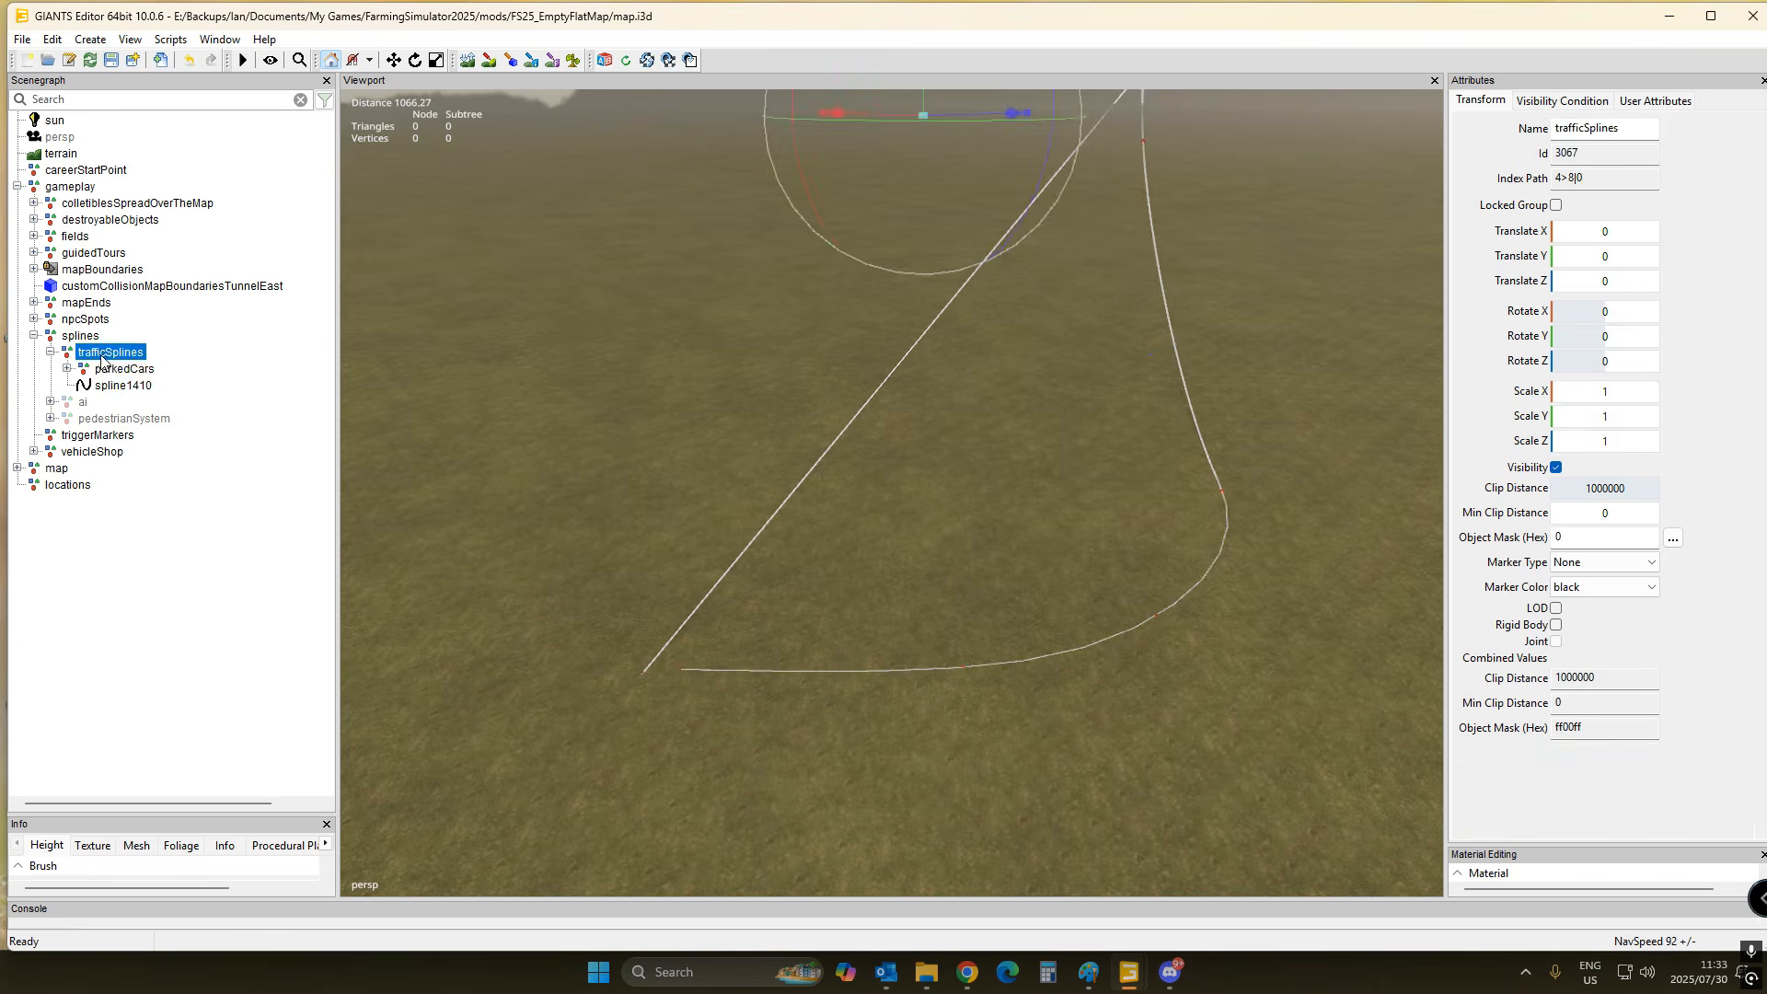
key("Delete")
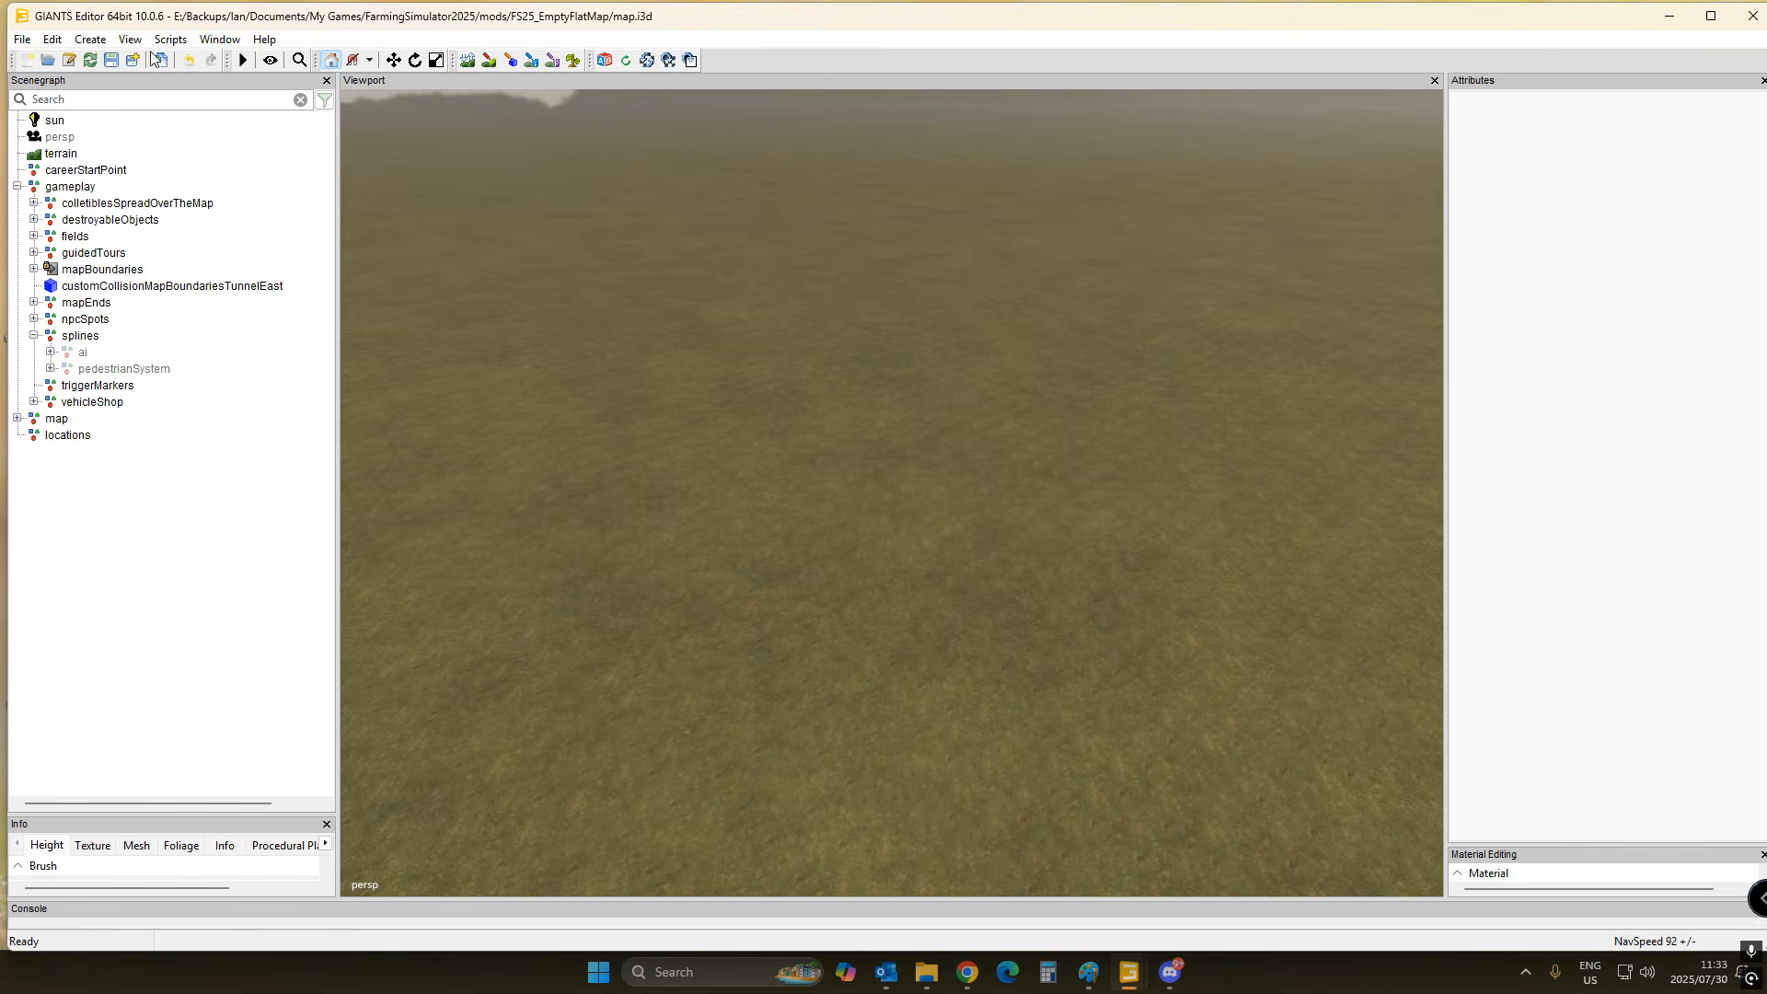
- Switch to the GIANTS Editor window with mapUS.i3d and start exporting its trafficSplines group to an i3d file
mouse_move(1128, 972)
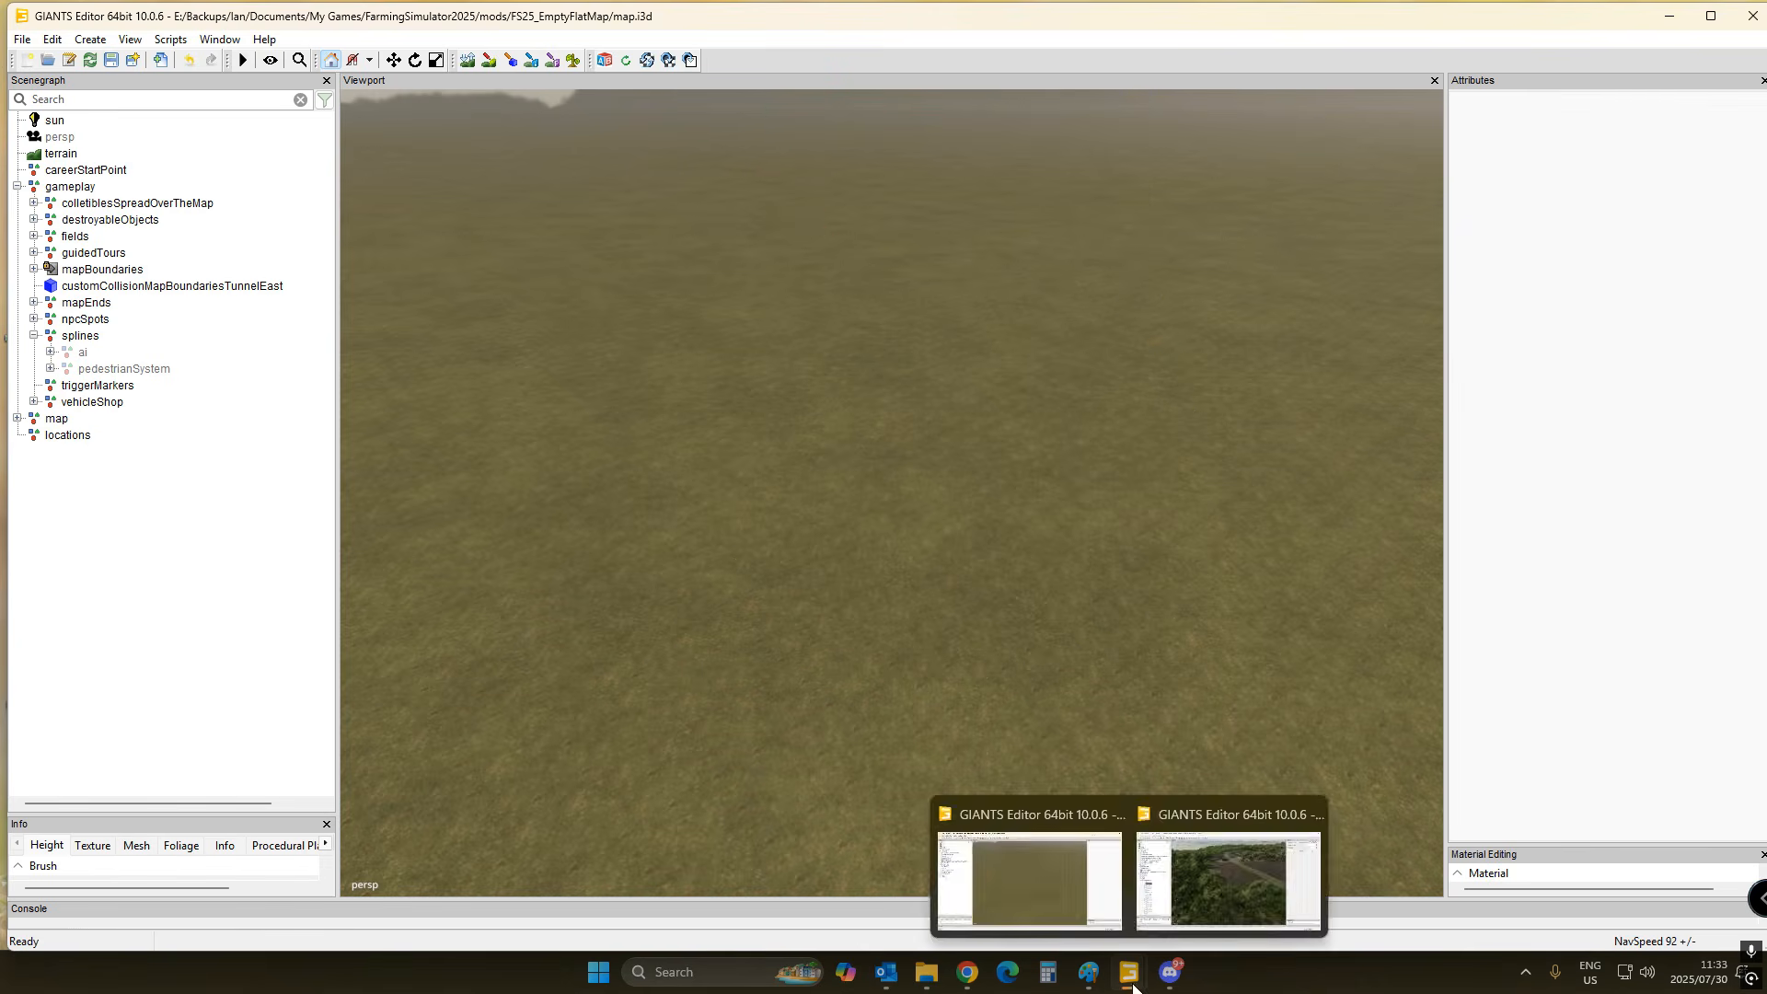
left_click(1232, 875)
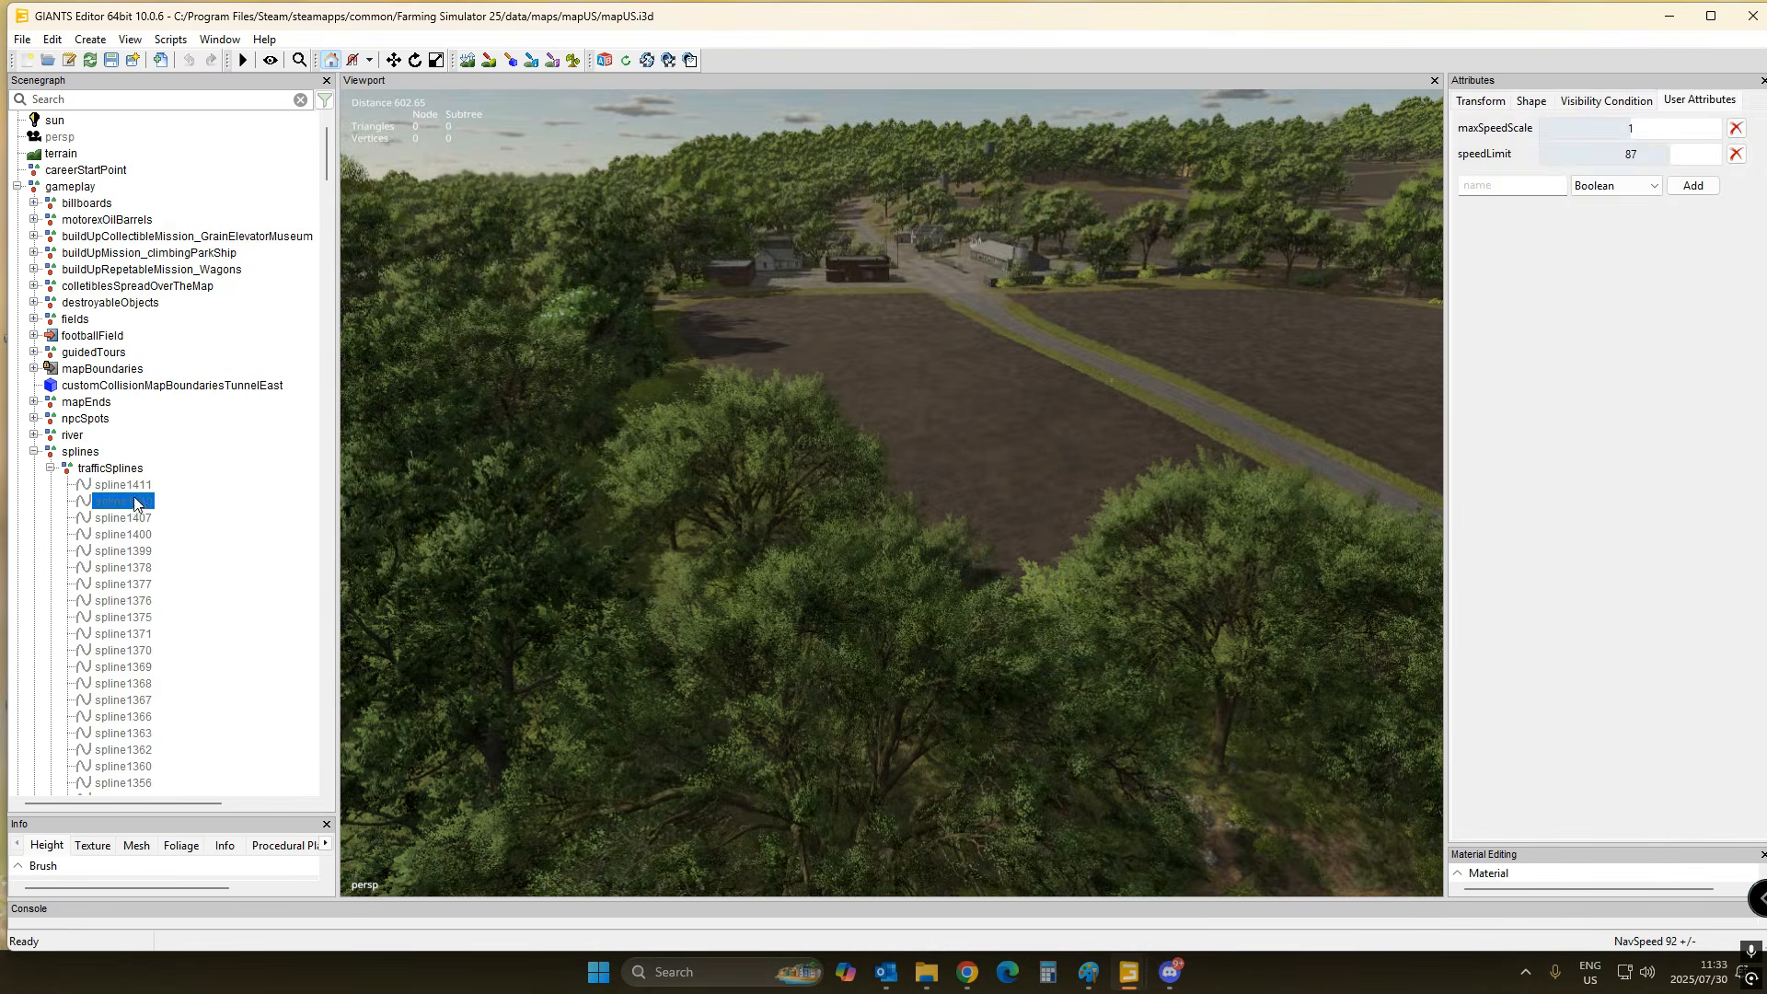
left_click(125, 469)
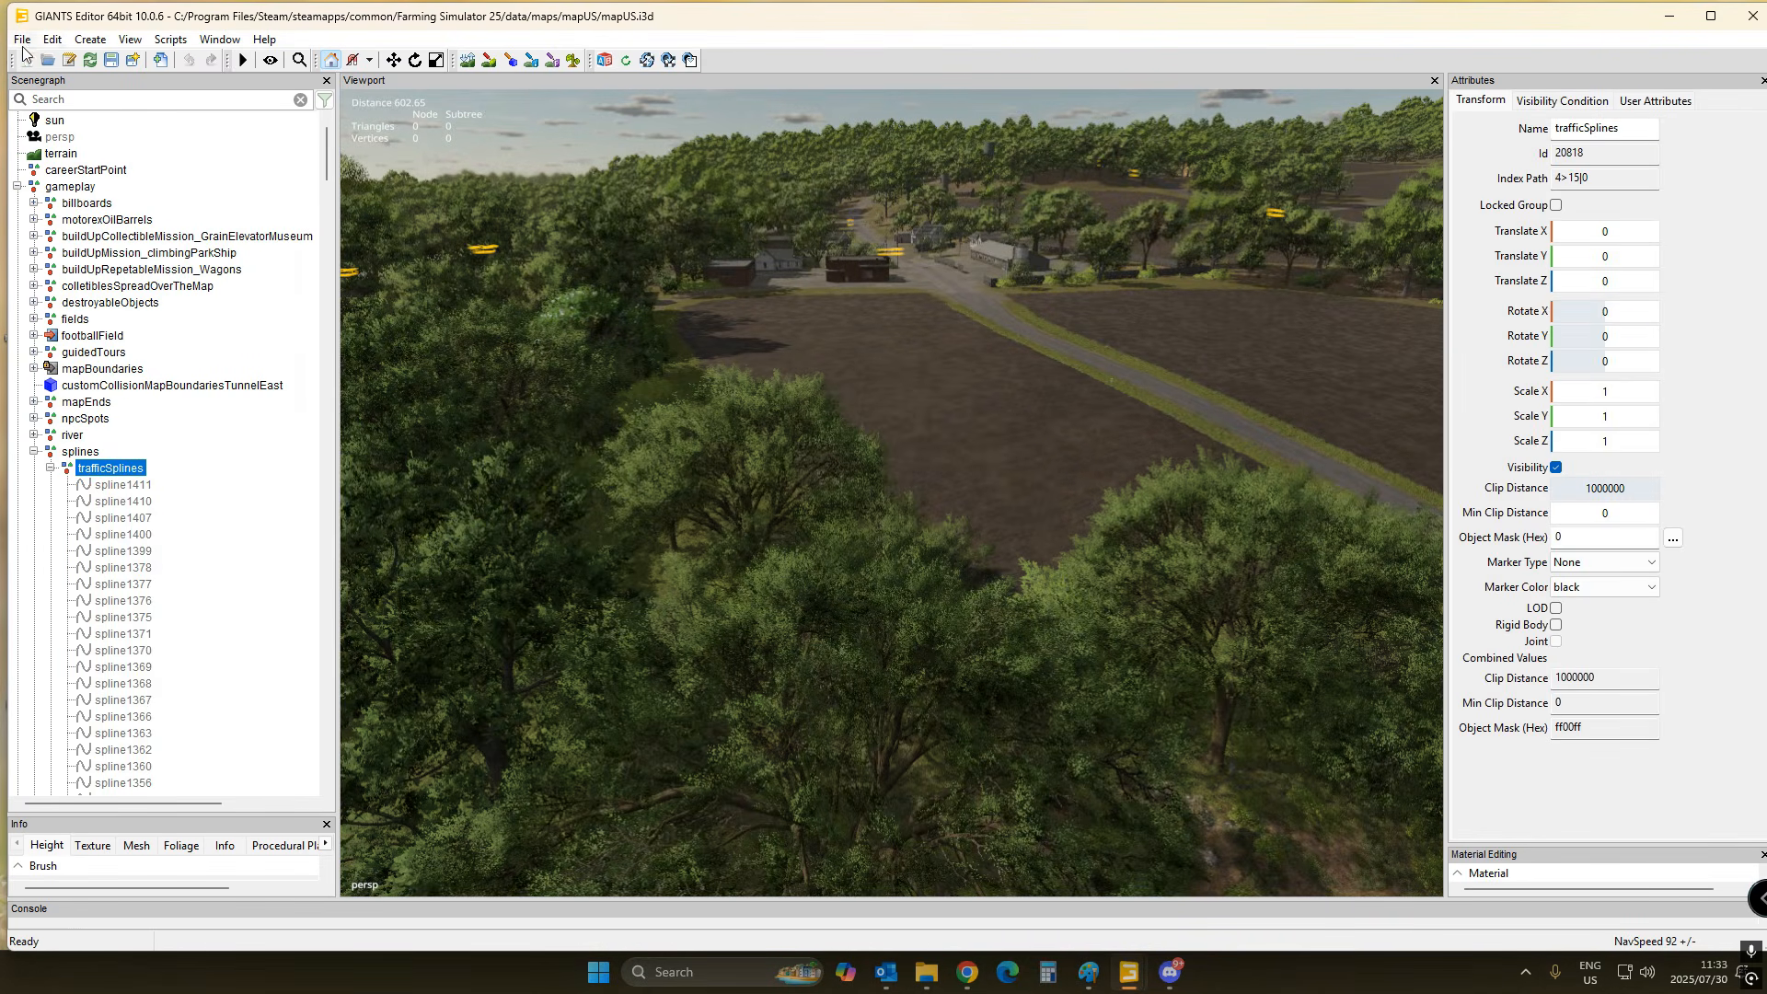
left_click(22, 40)
left_click(111, 320)
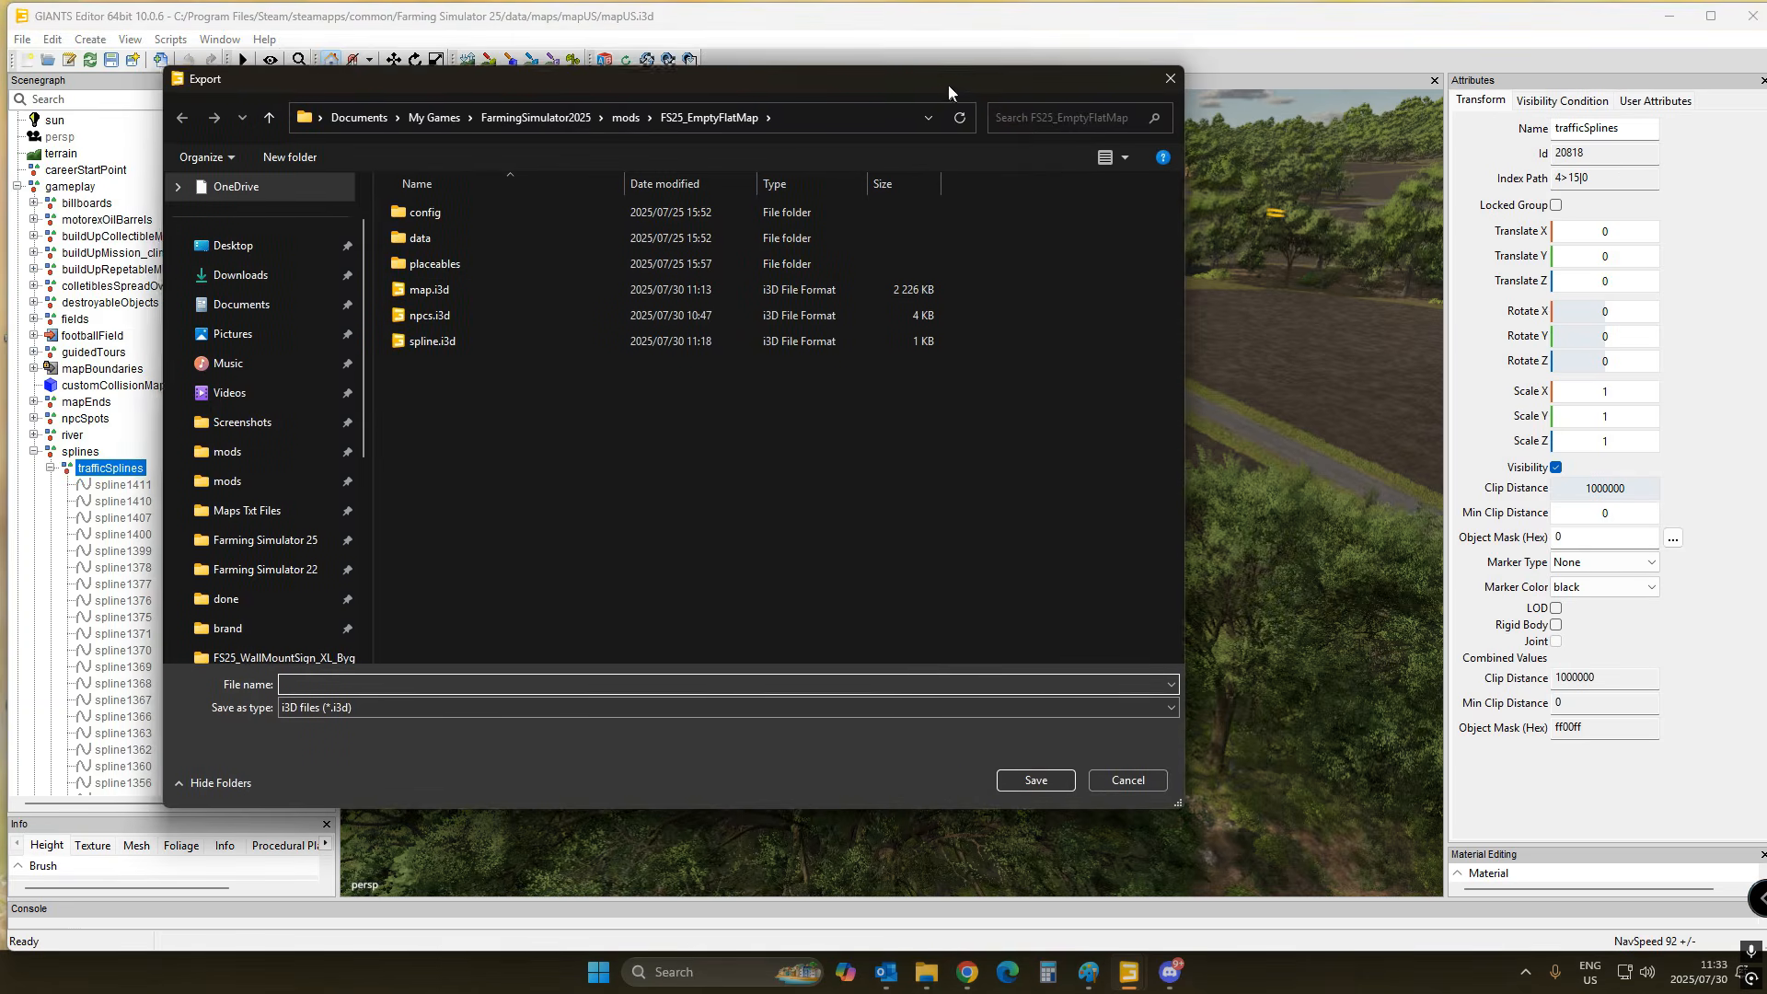
mouse_move(1131, 983)
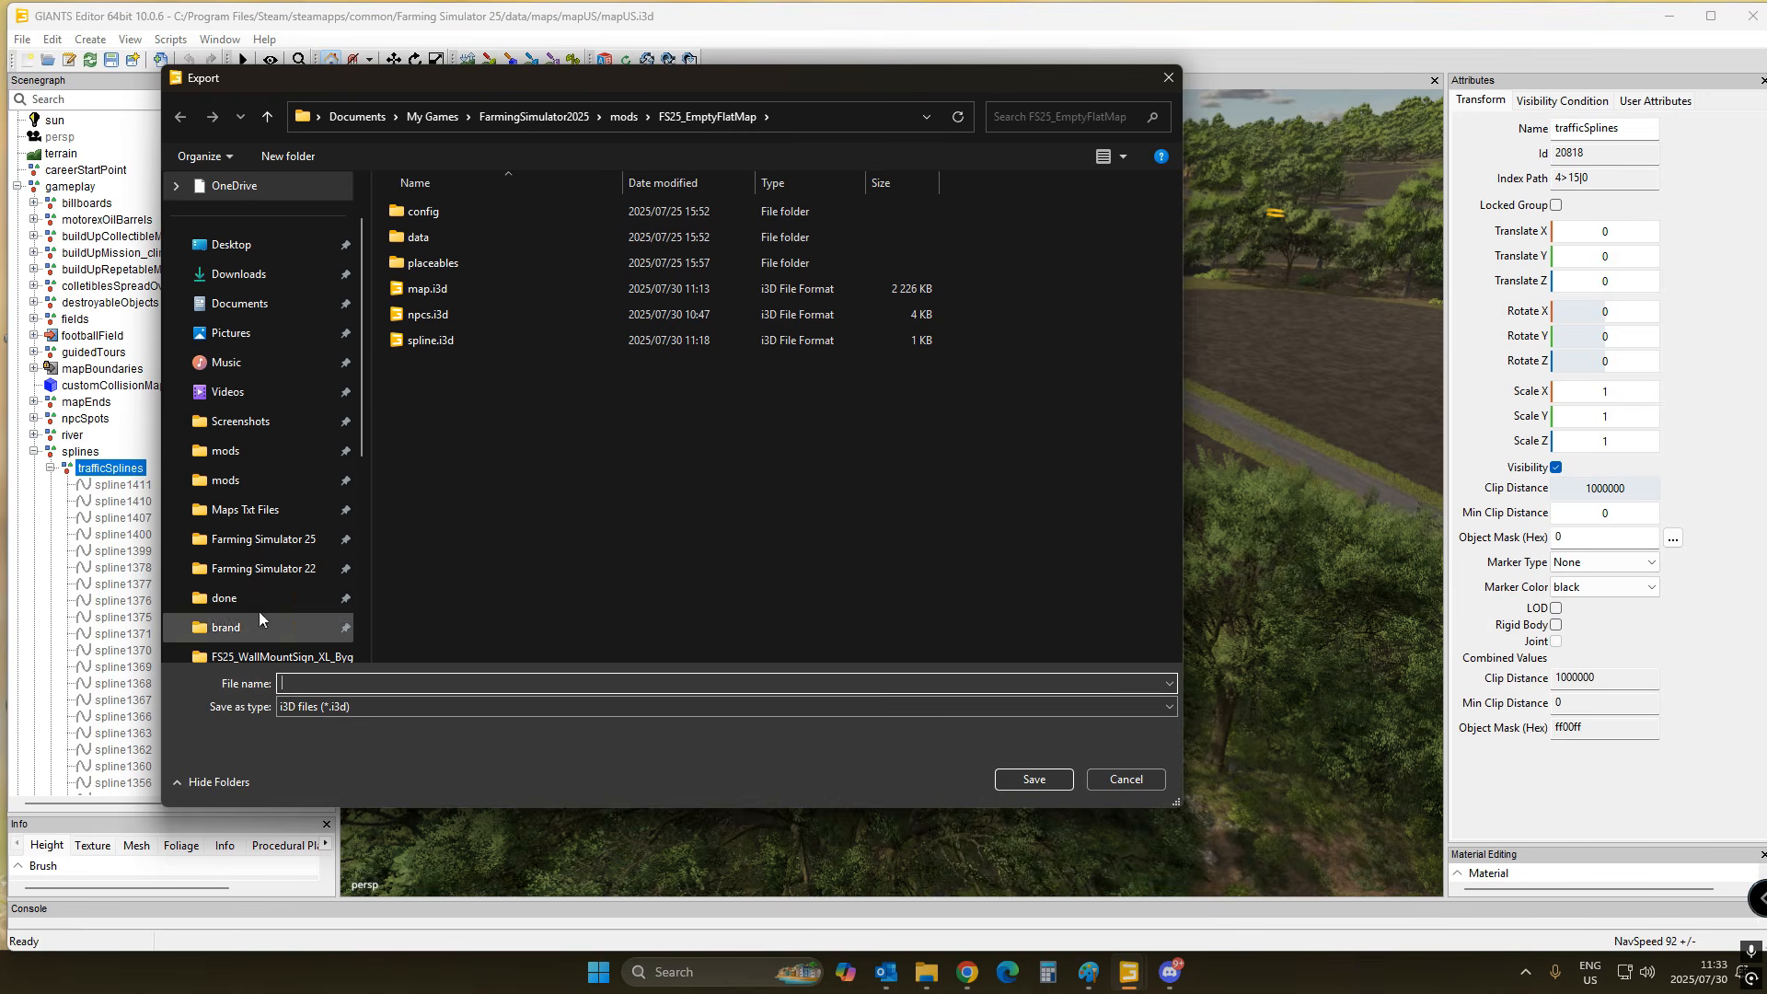
left_click(87, 467)
left_click(85, 468)
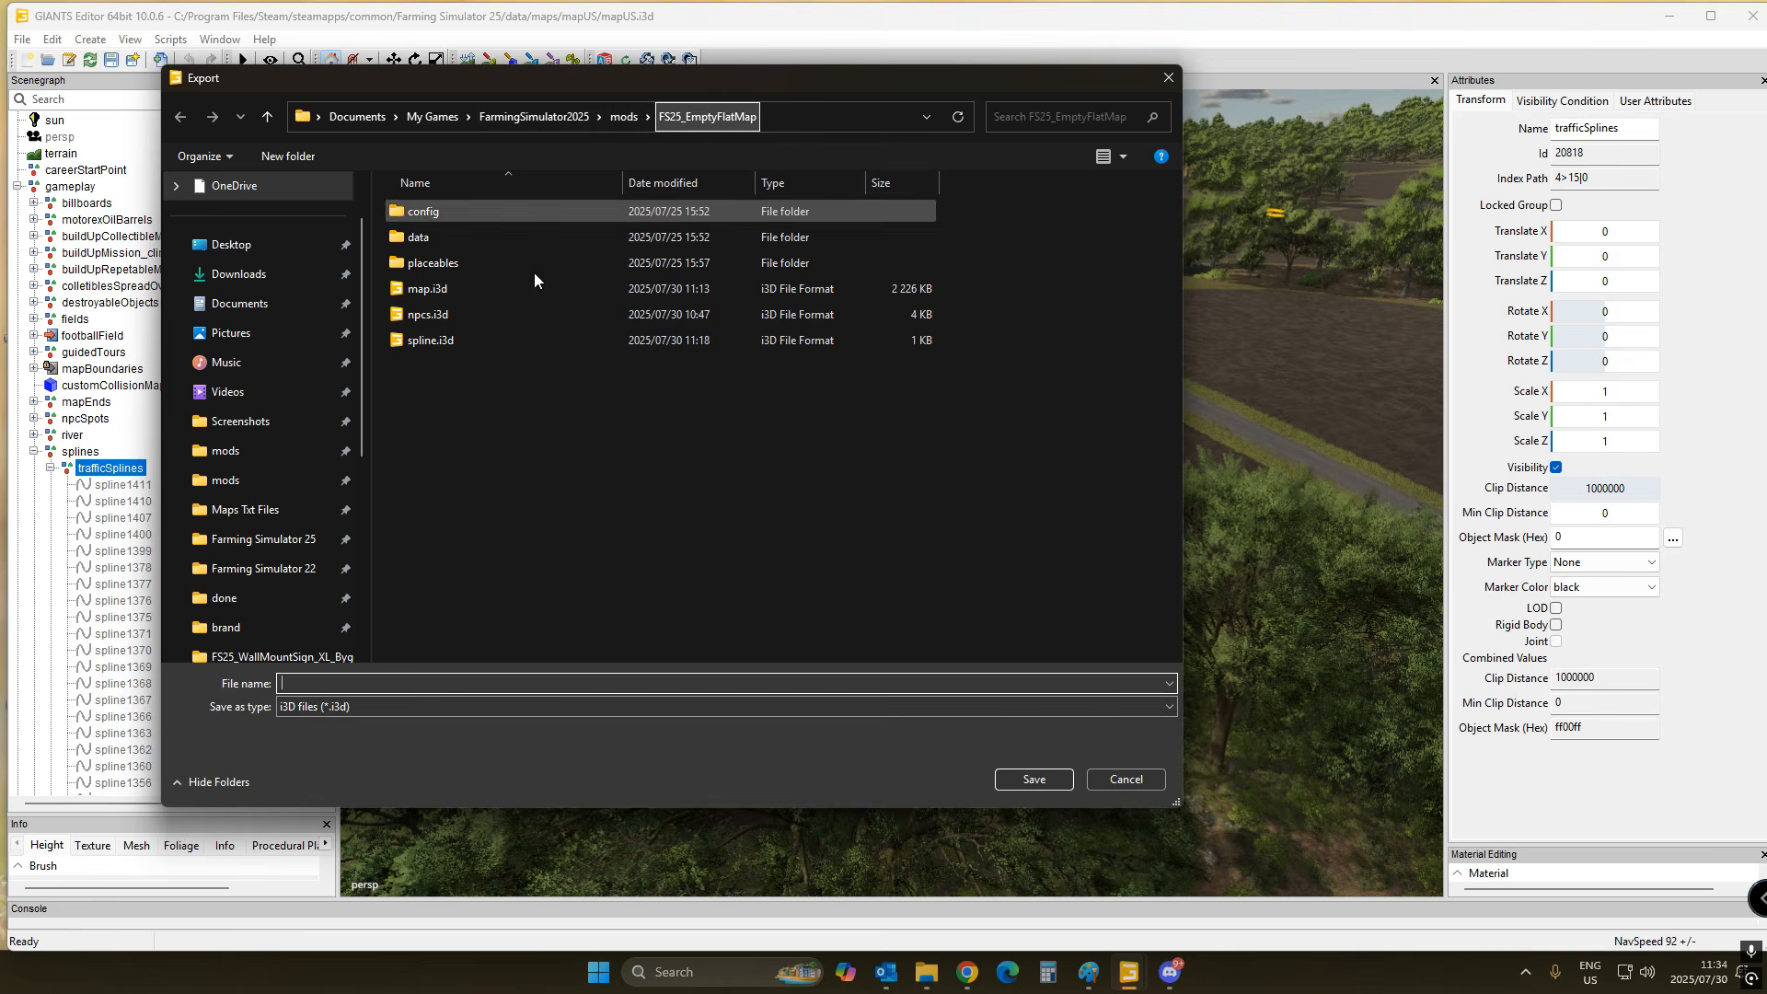
- Delete npcs.i3d from the FS25_EmptyFlatMap folder and export trafficSplines over the existing spline.i3d, keeping game relative paths
left_click(436, 346)
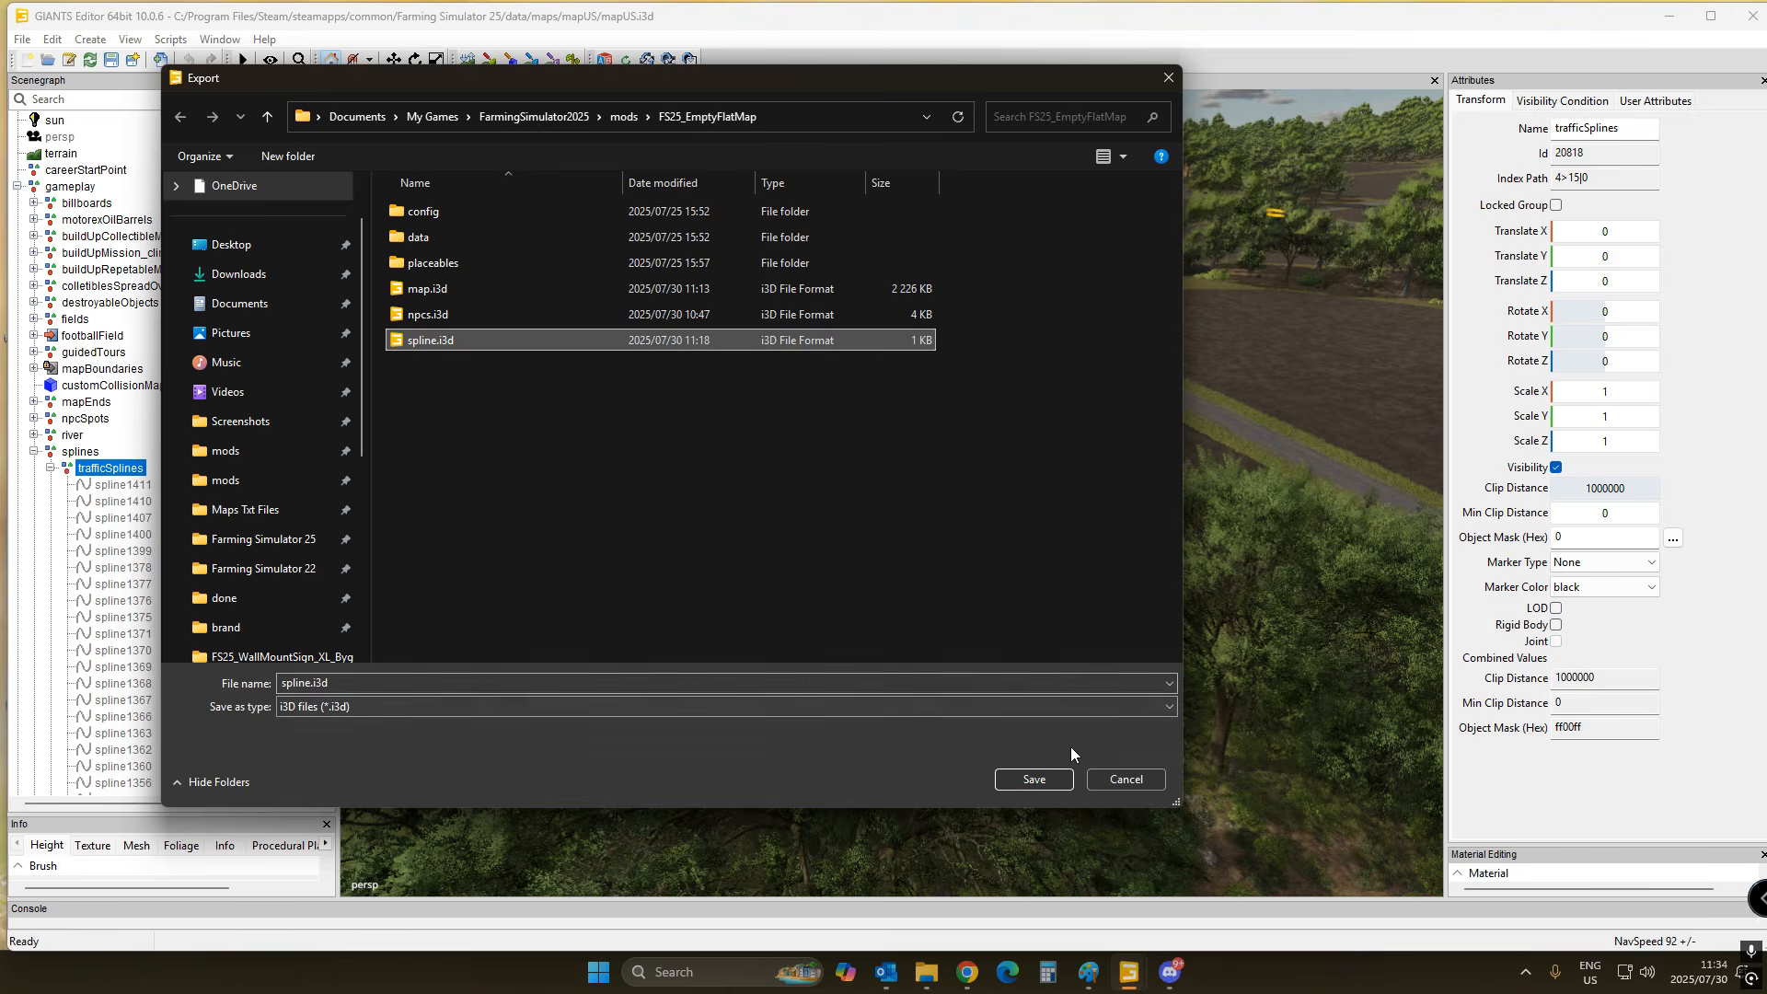
left_click(439, 321)
key("Delete")
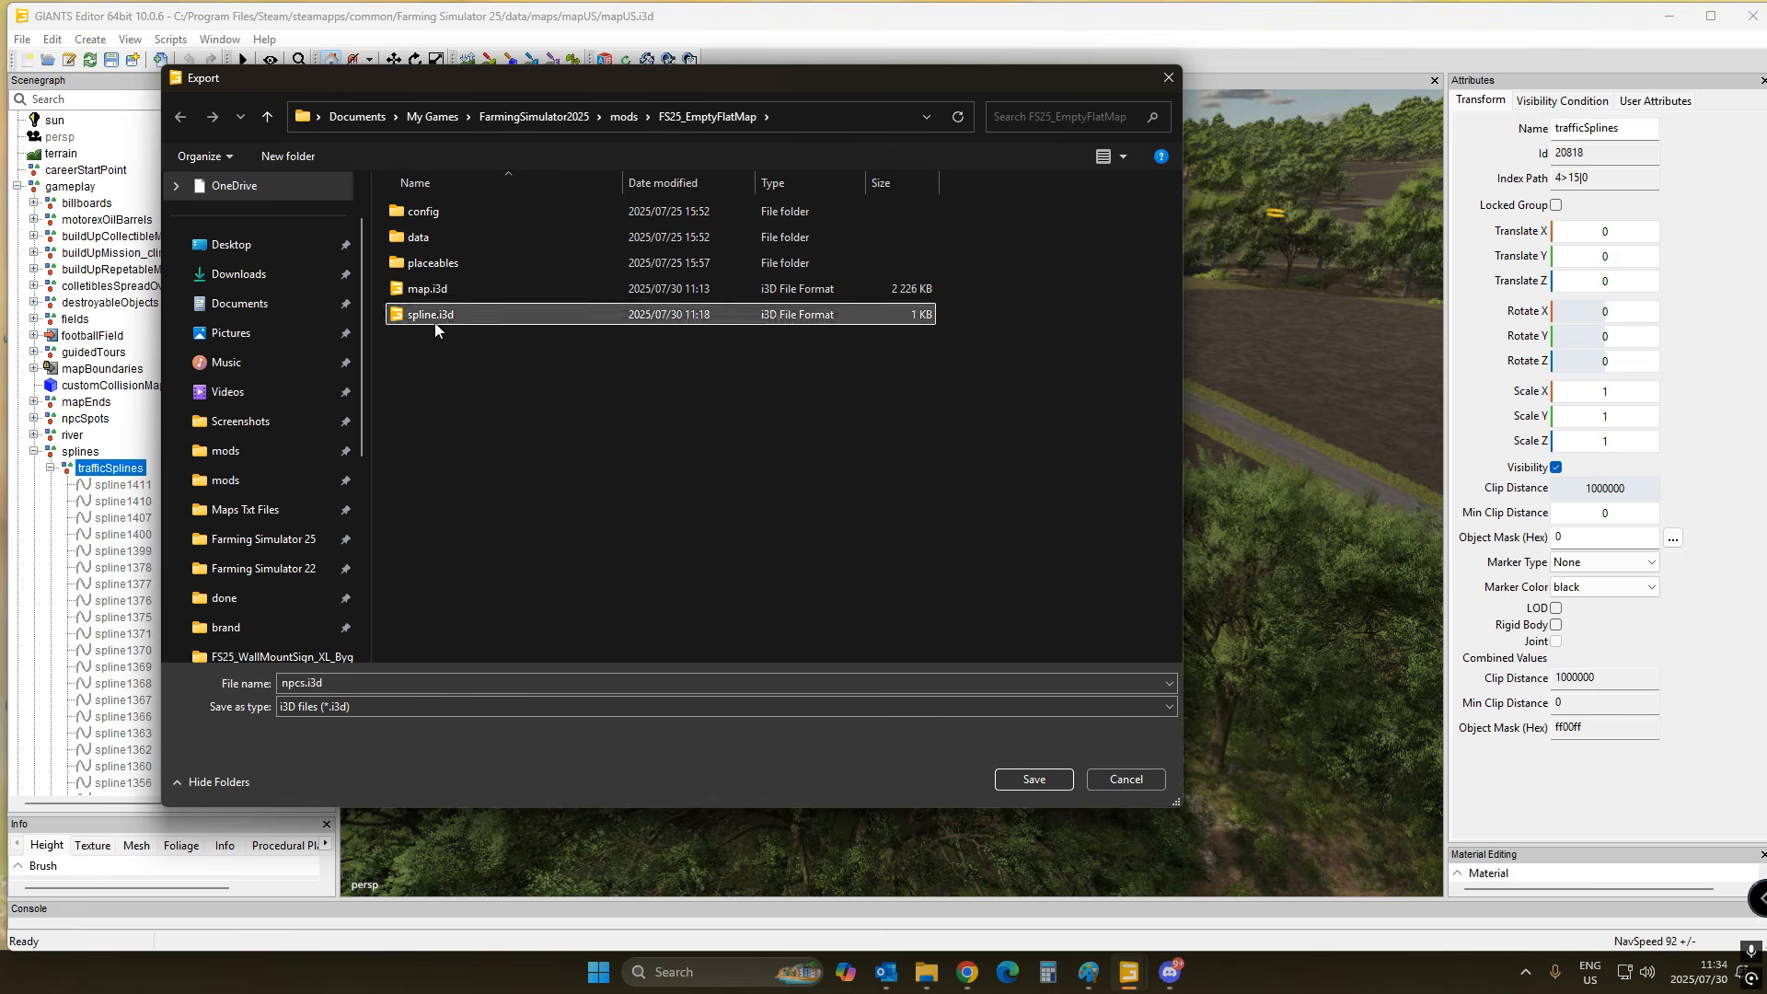
left_click(429, 319)
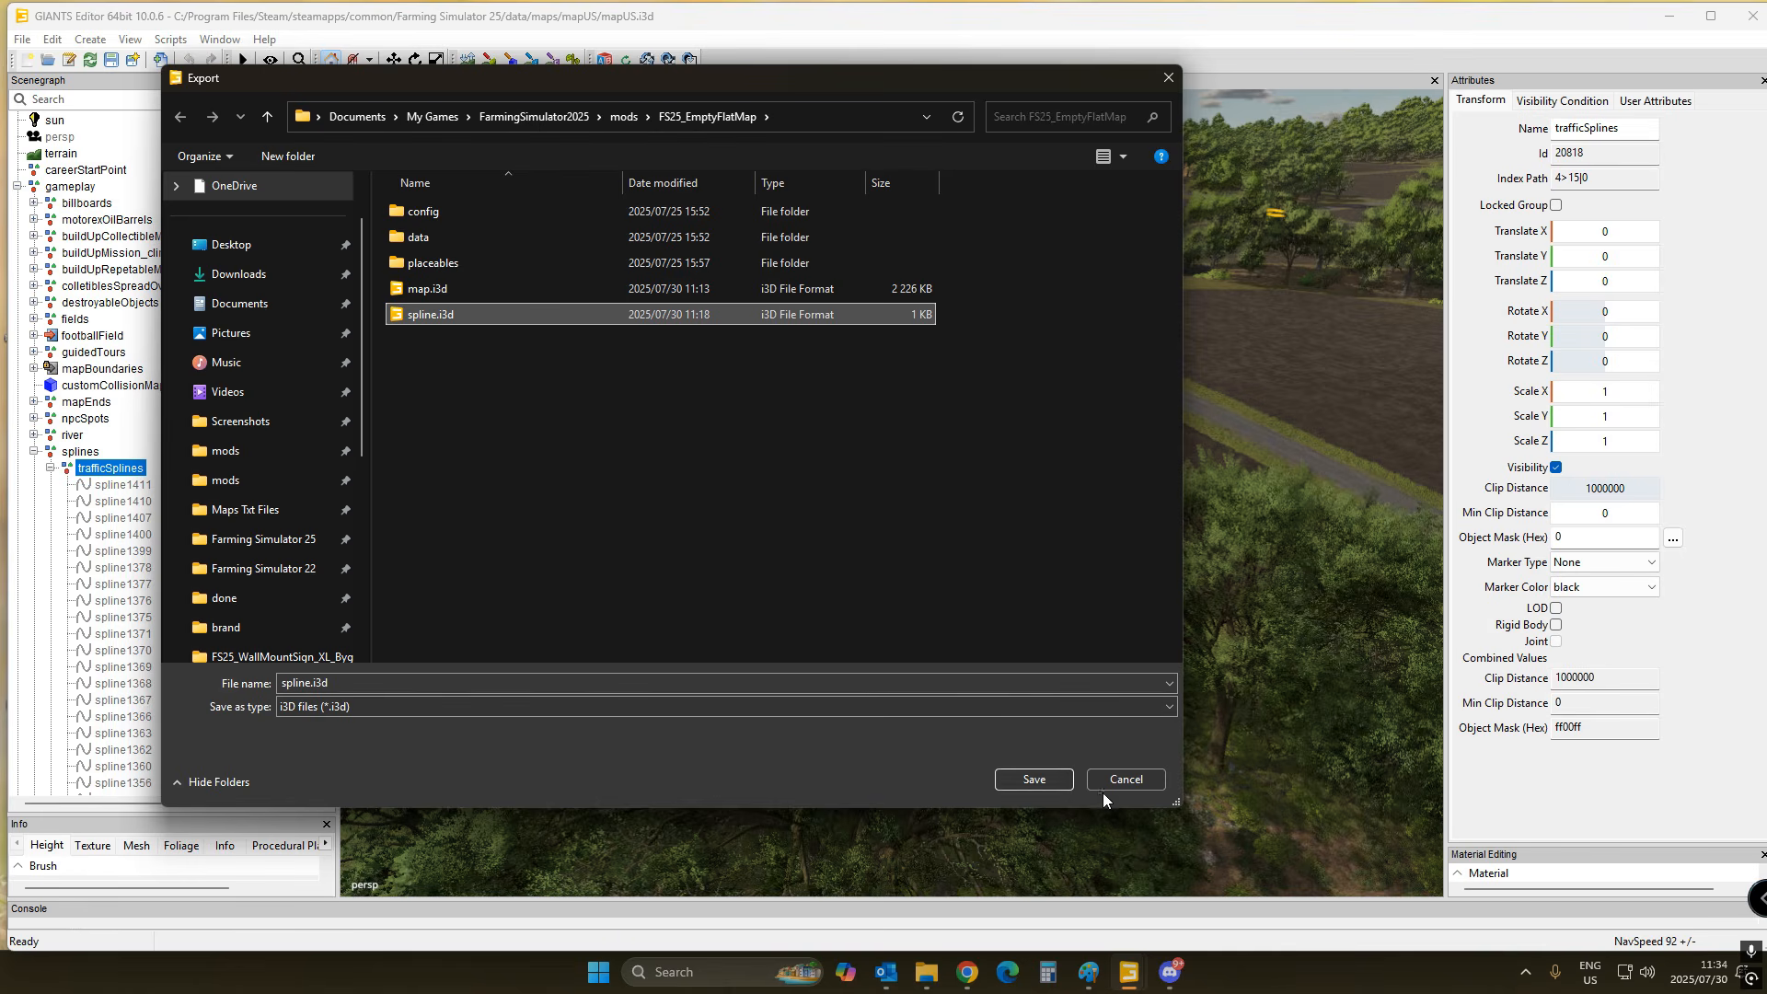
left_click(1020, 782)
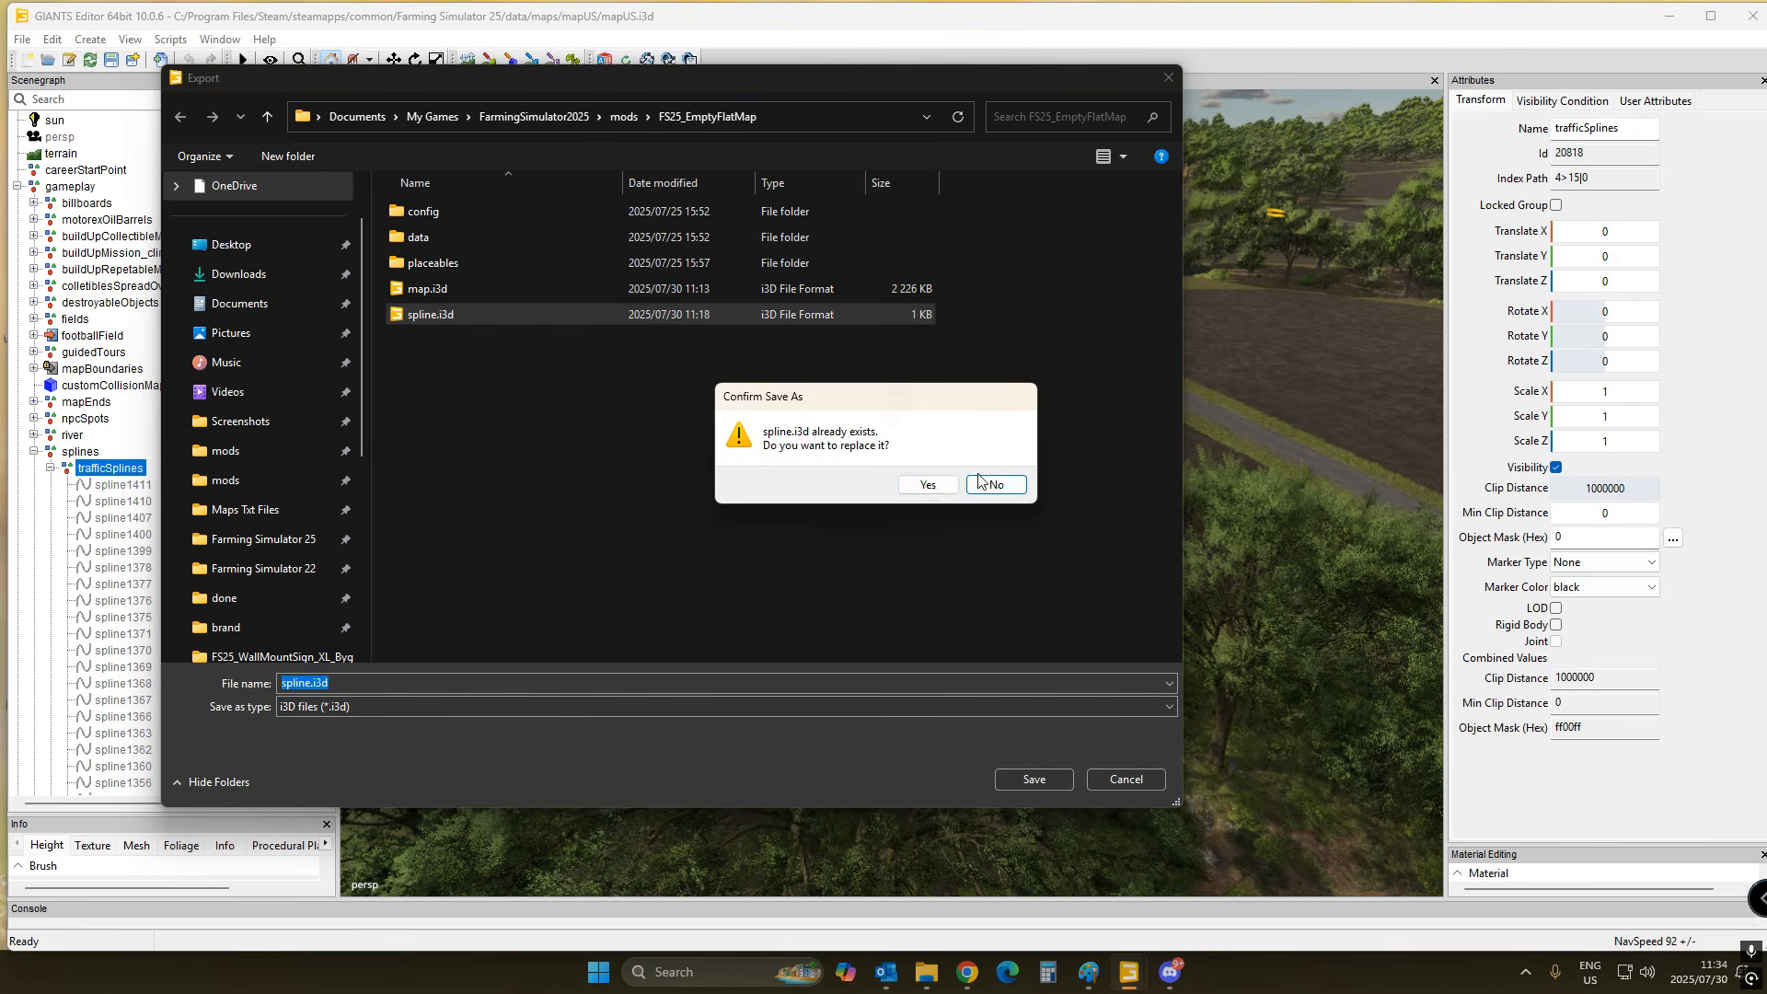
left_click(929, 485)
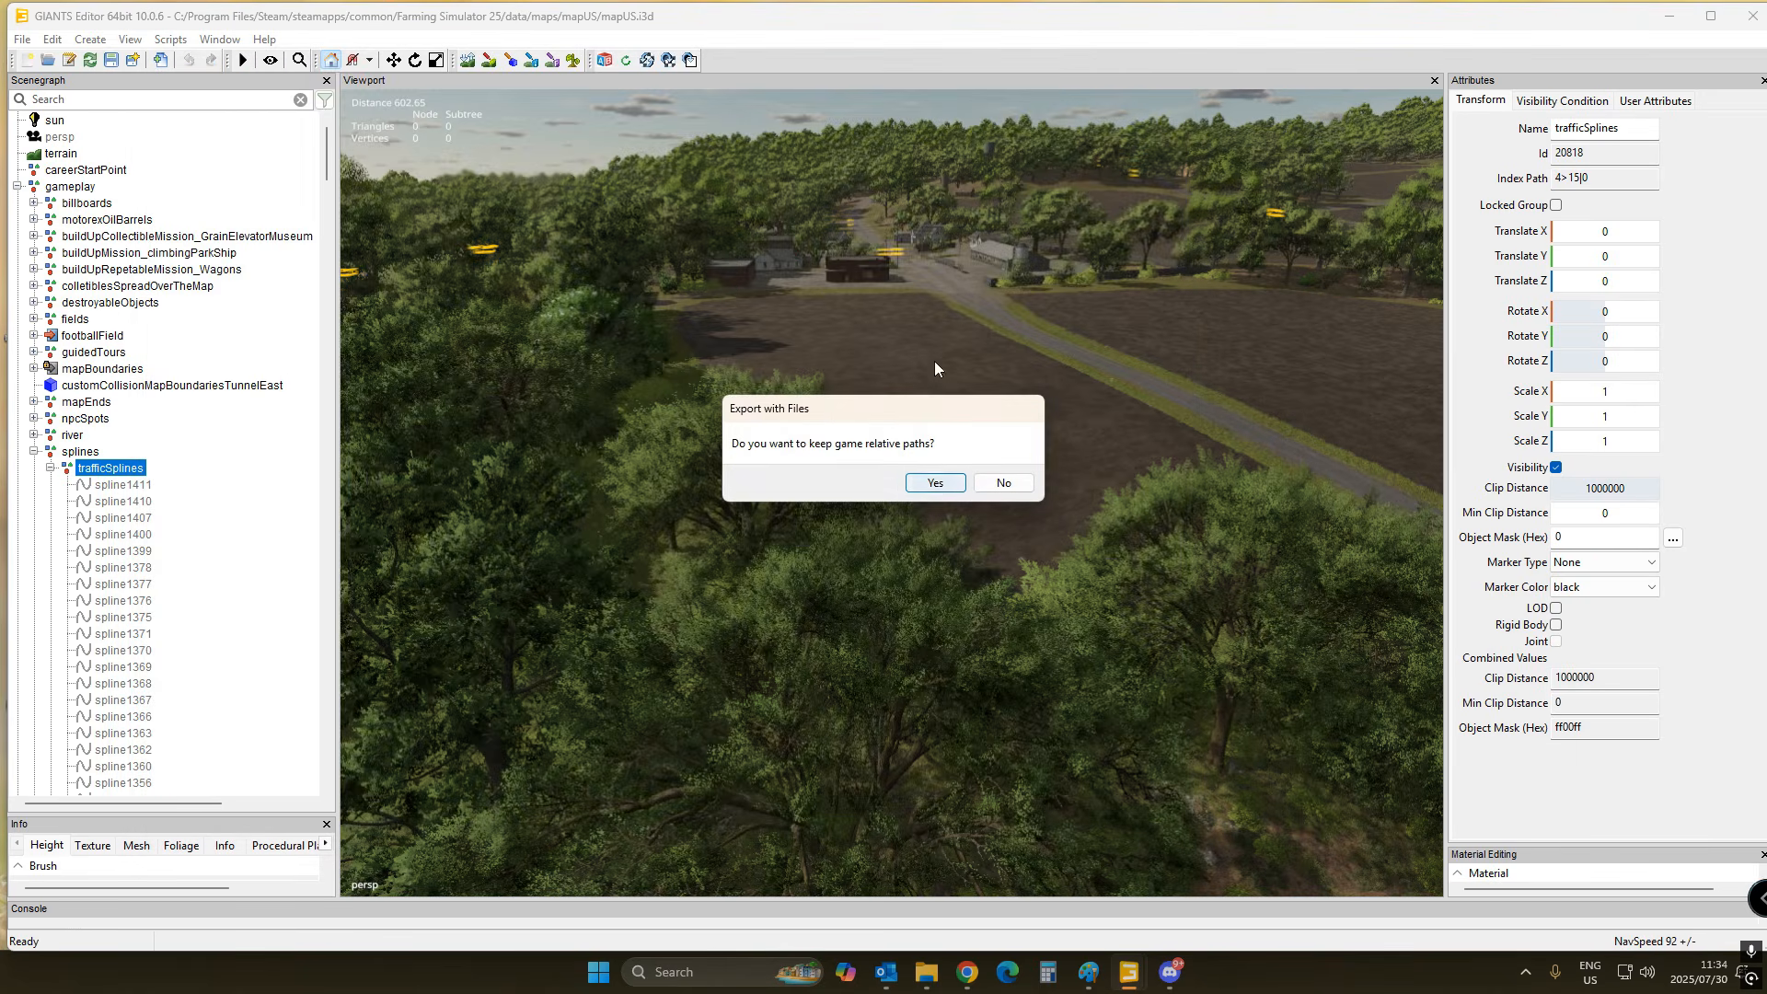
left_click(934, 485)
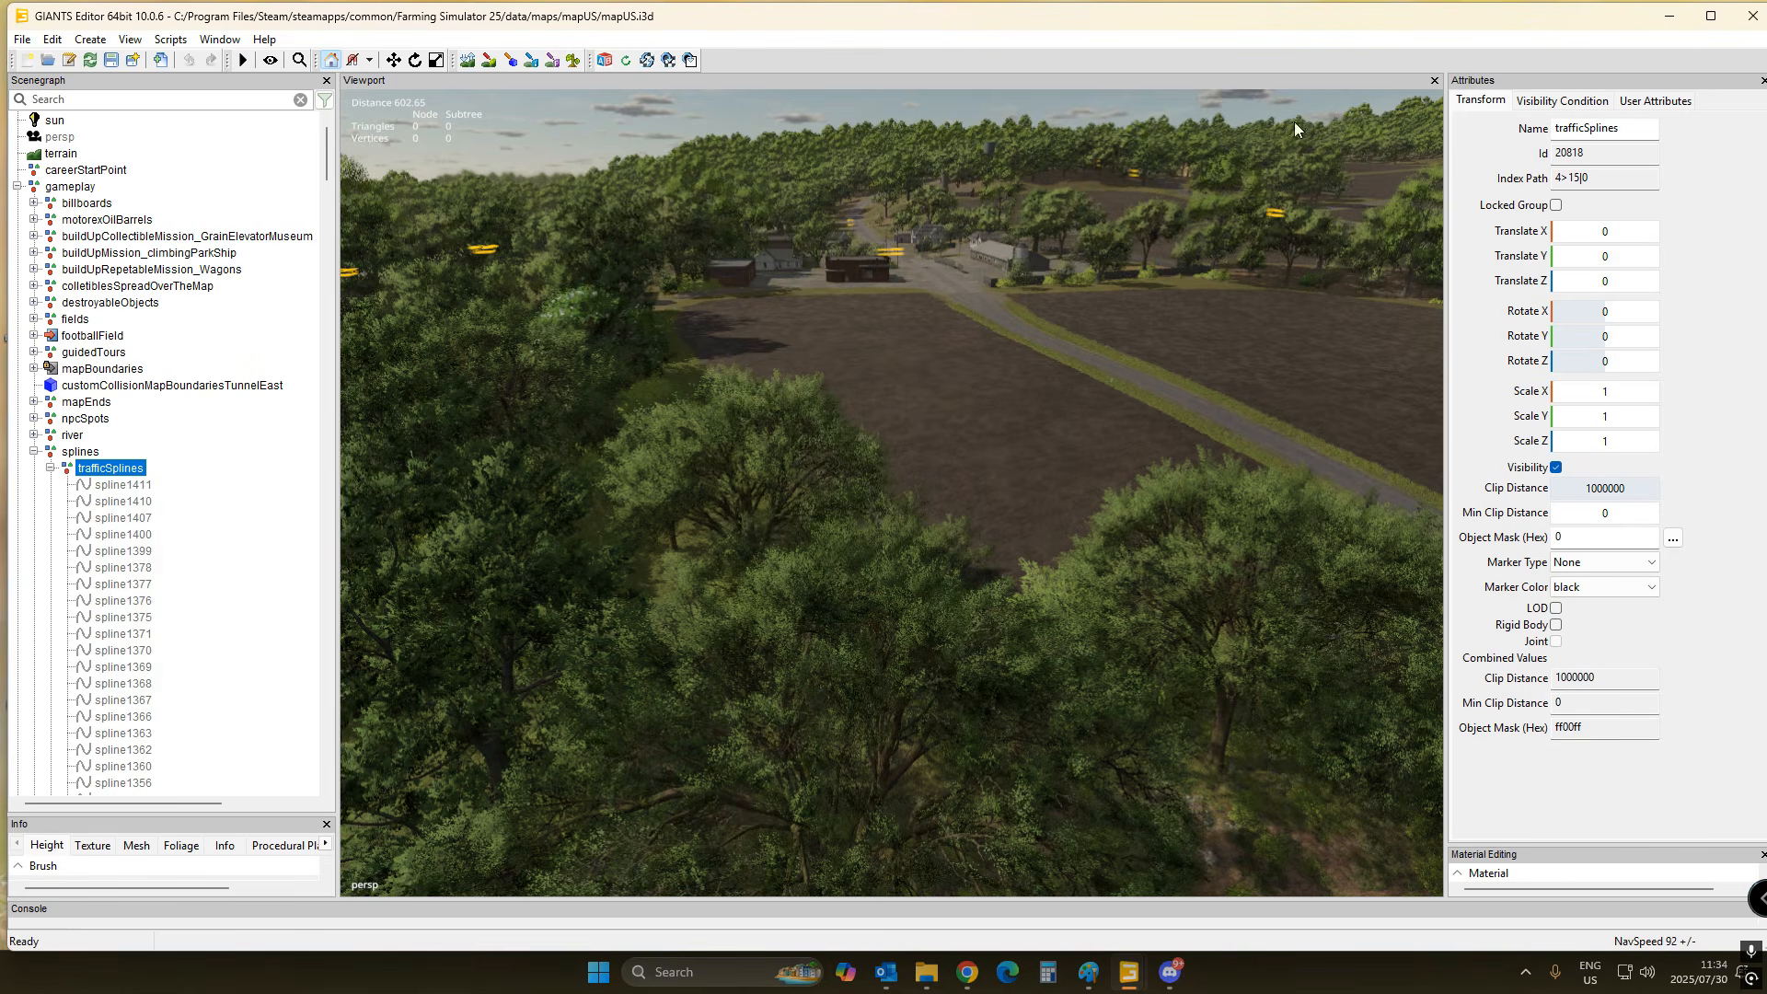
- Switch to the GIANTS Editor window with the FS25_EmptyFlatMap map.i3d and import spline.i3d into the scene
left_click(1133, 985)
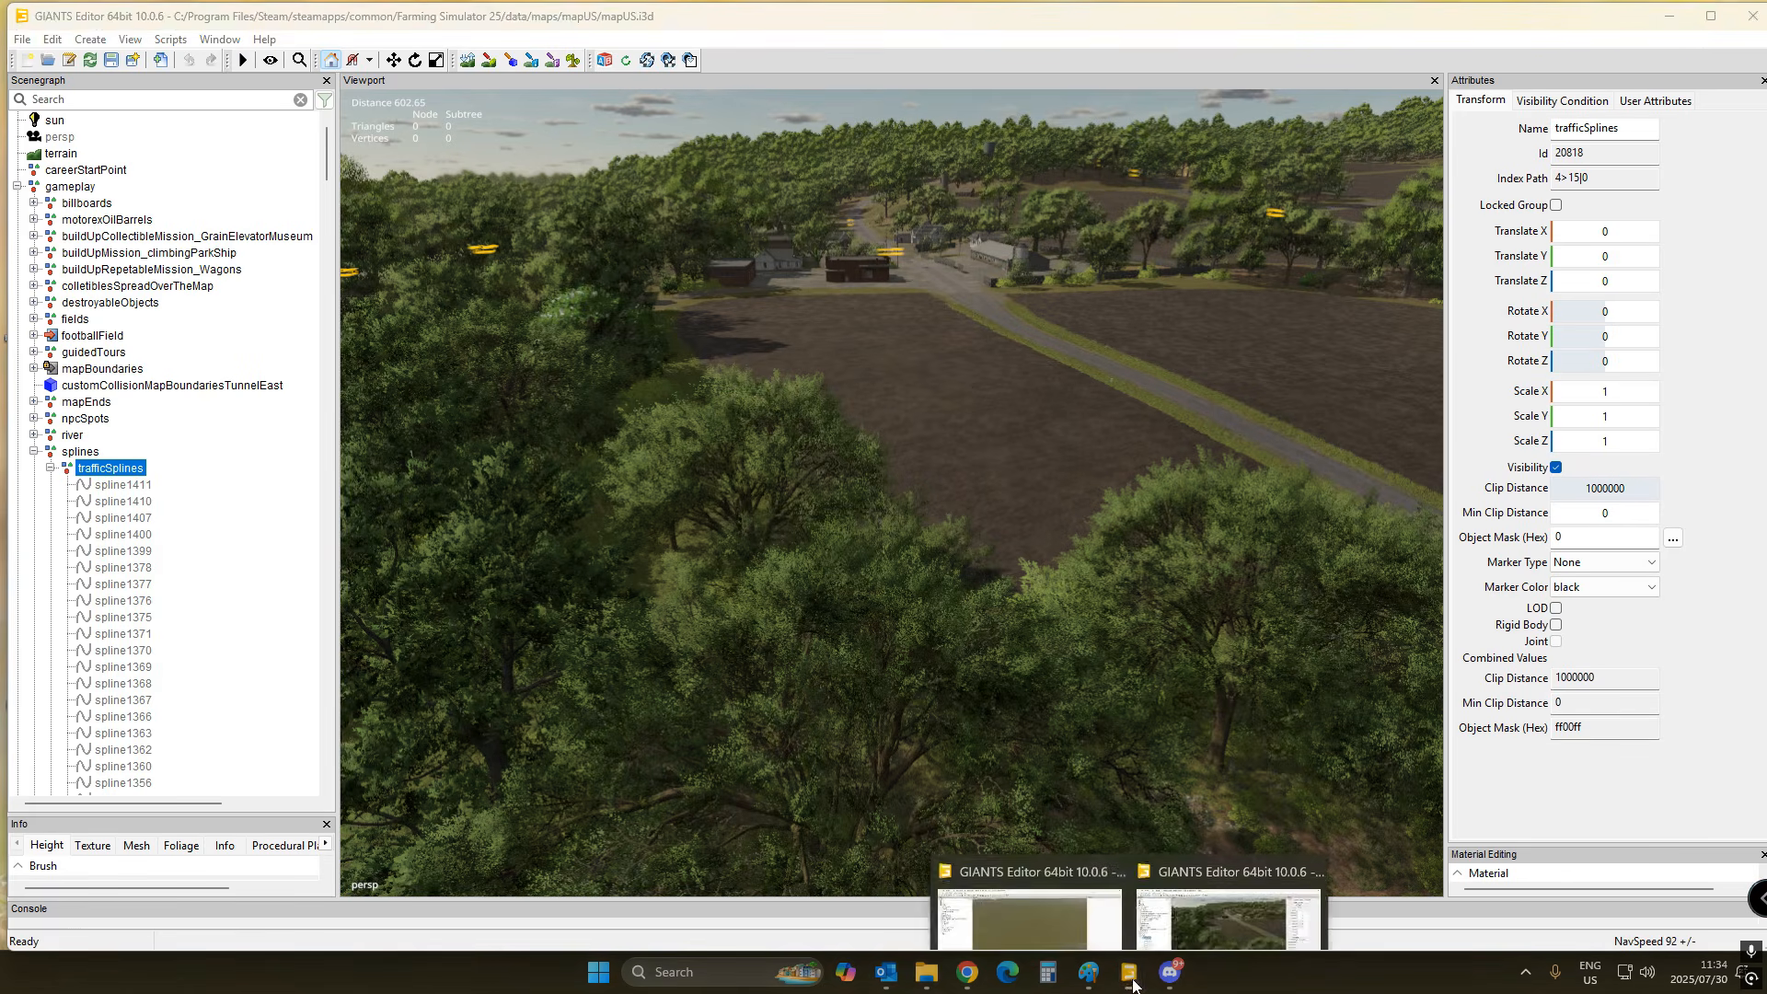
left_click(1049, 900)
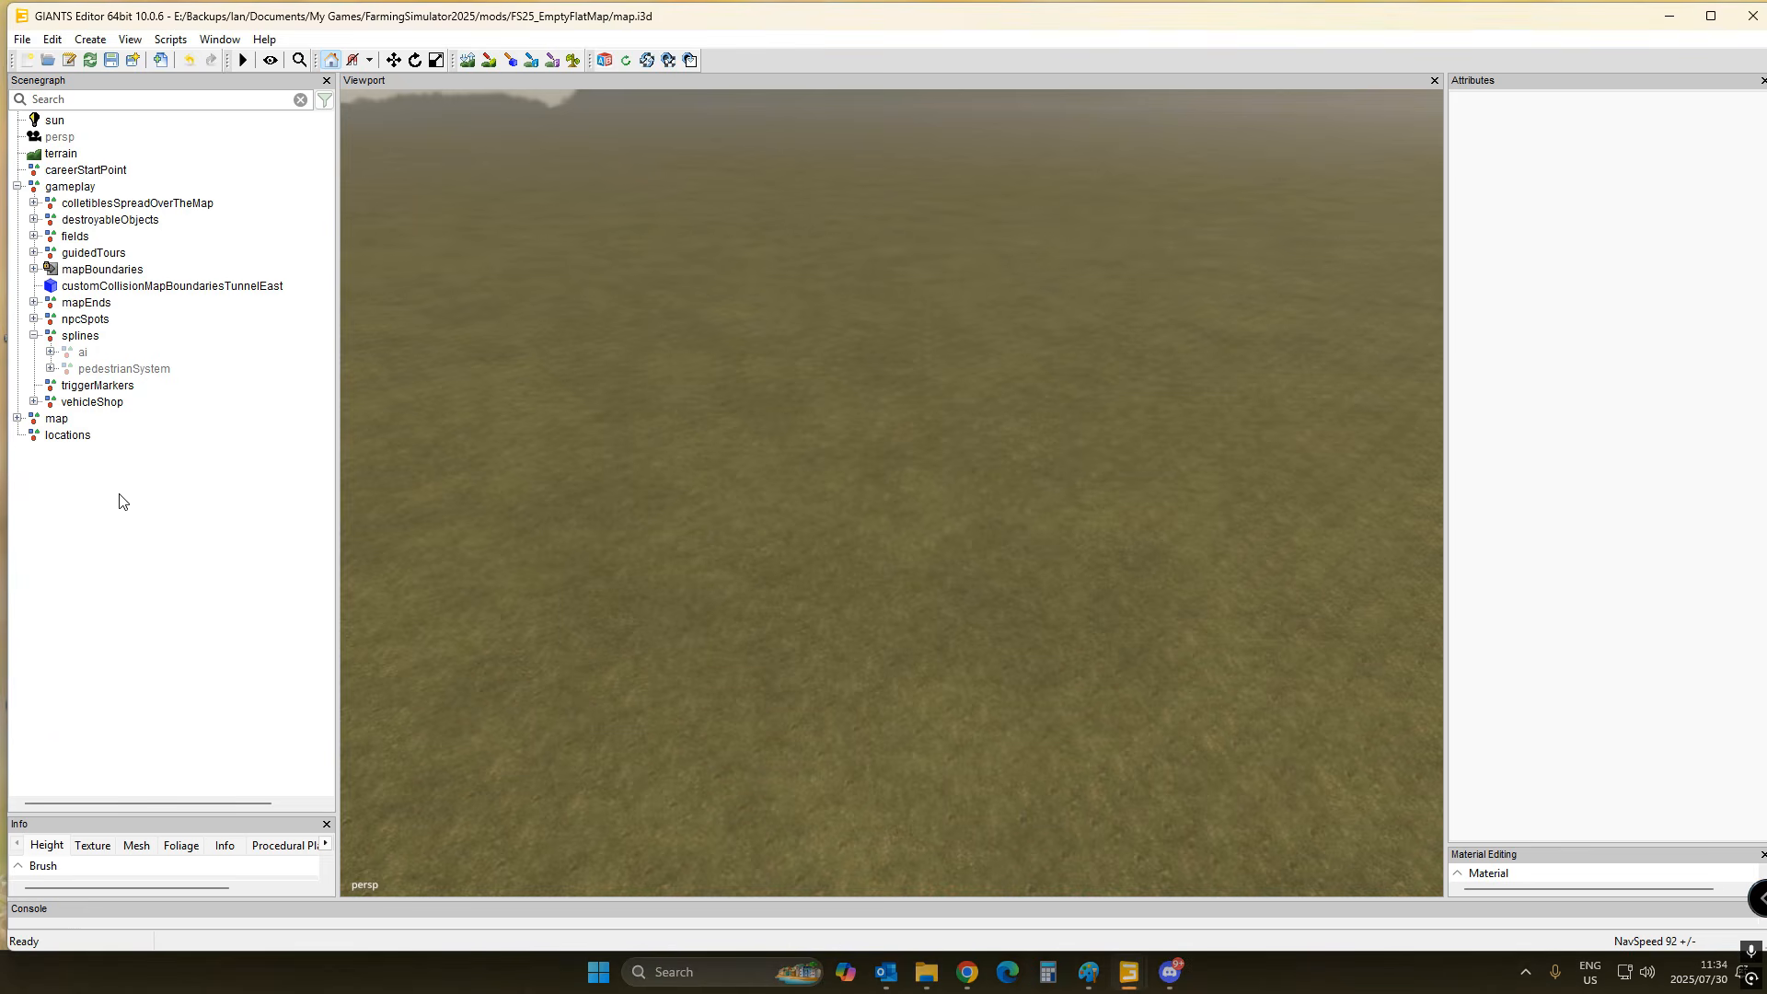
left_click(21, 40)
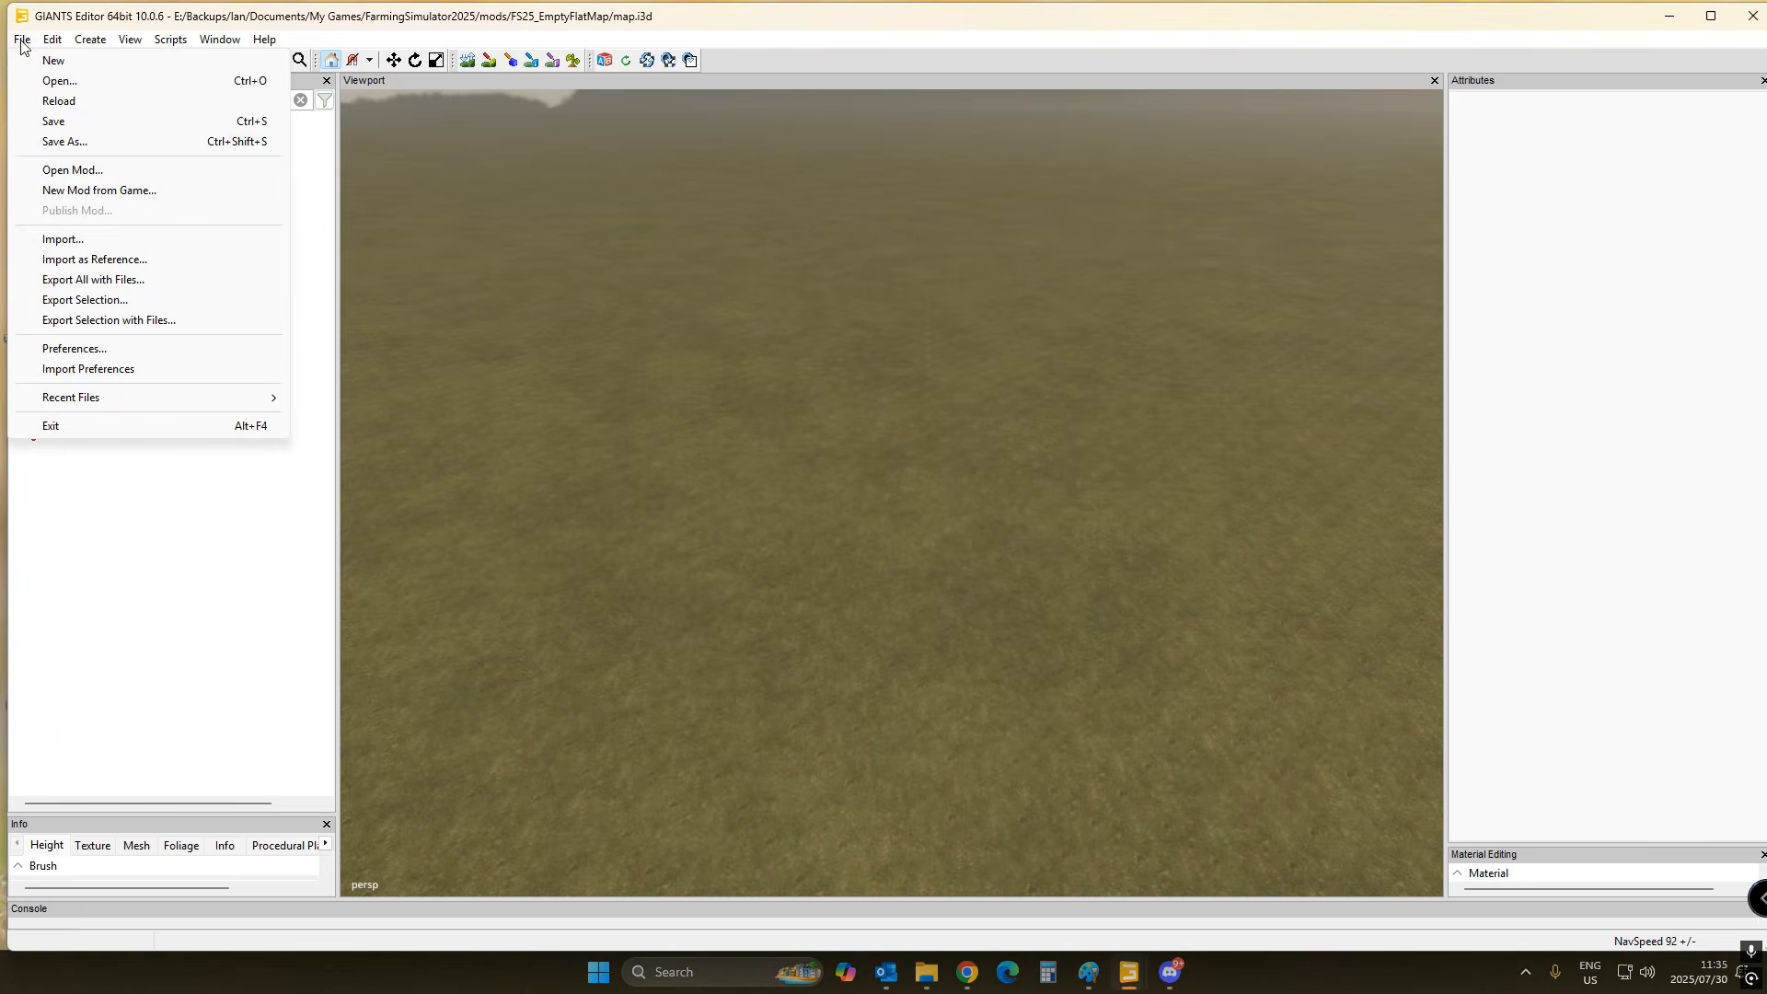
left_click(87, 240)
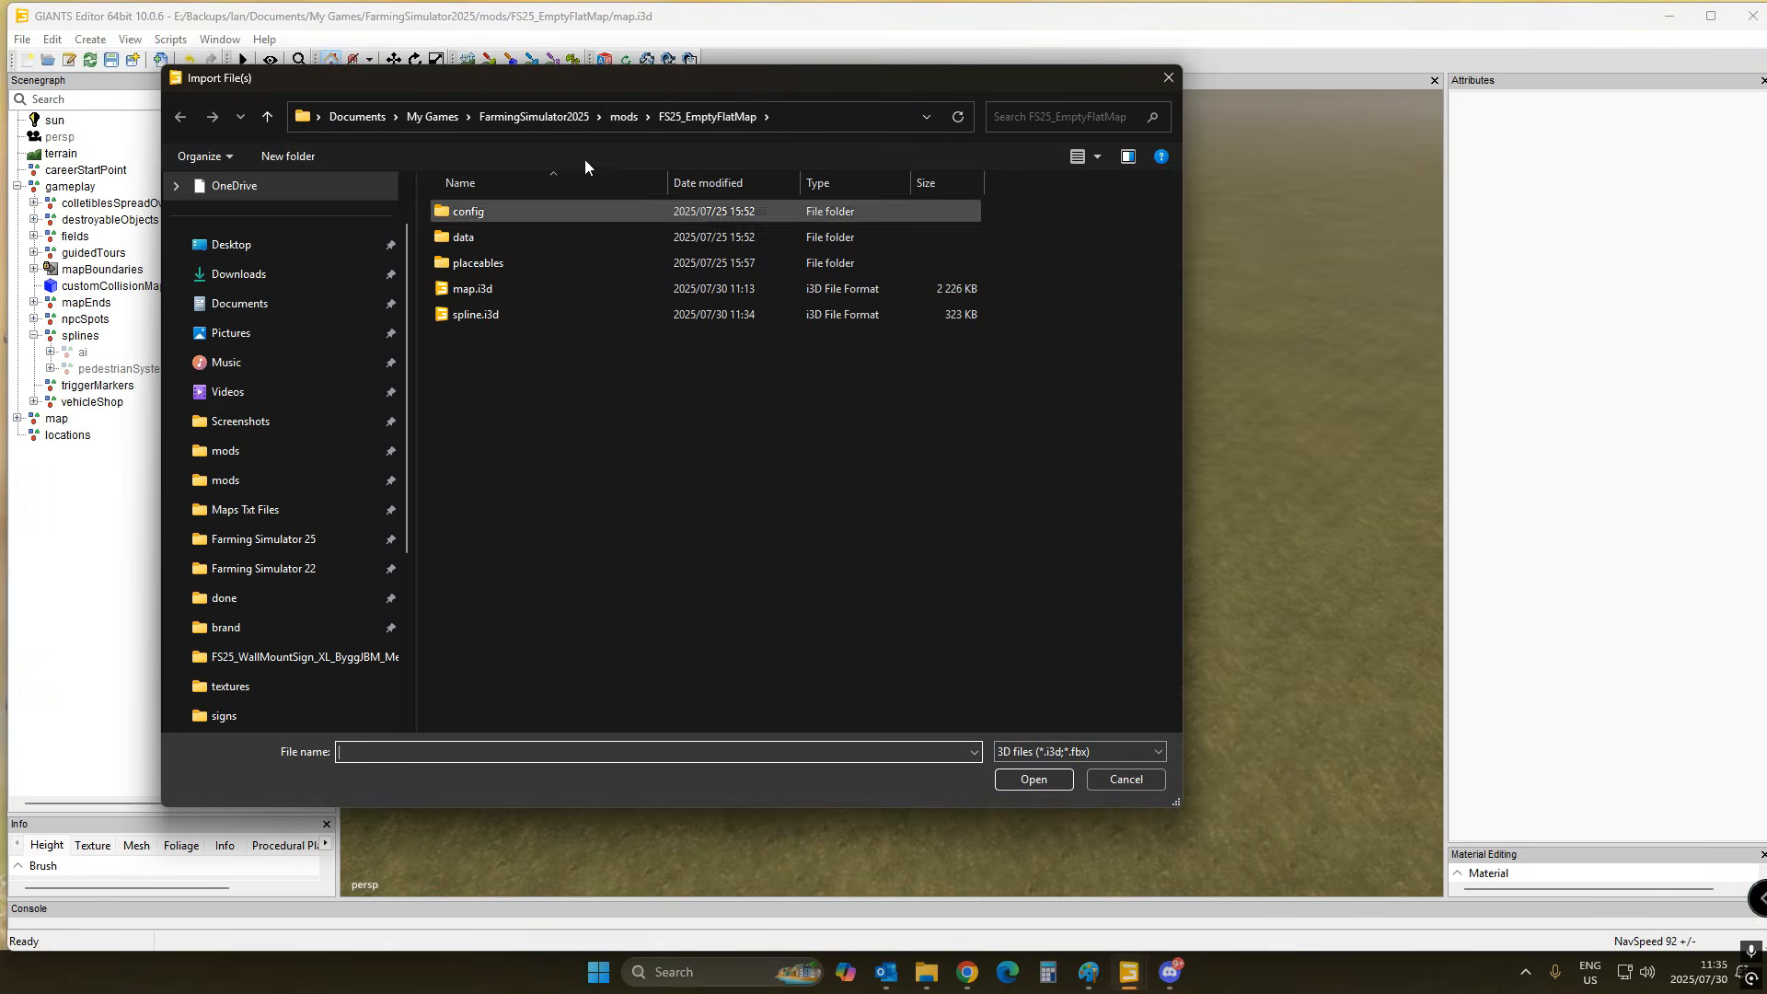
double_click(466, 315)
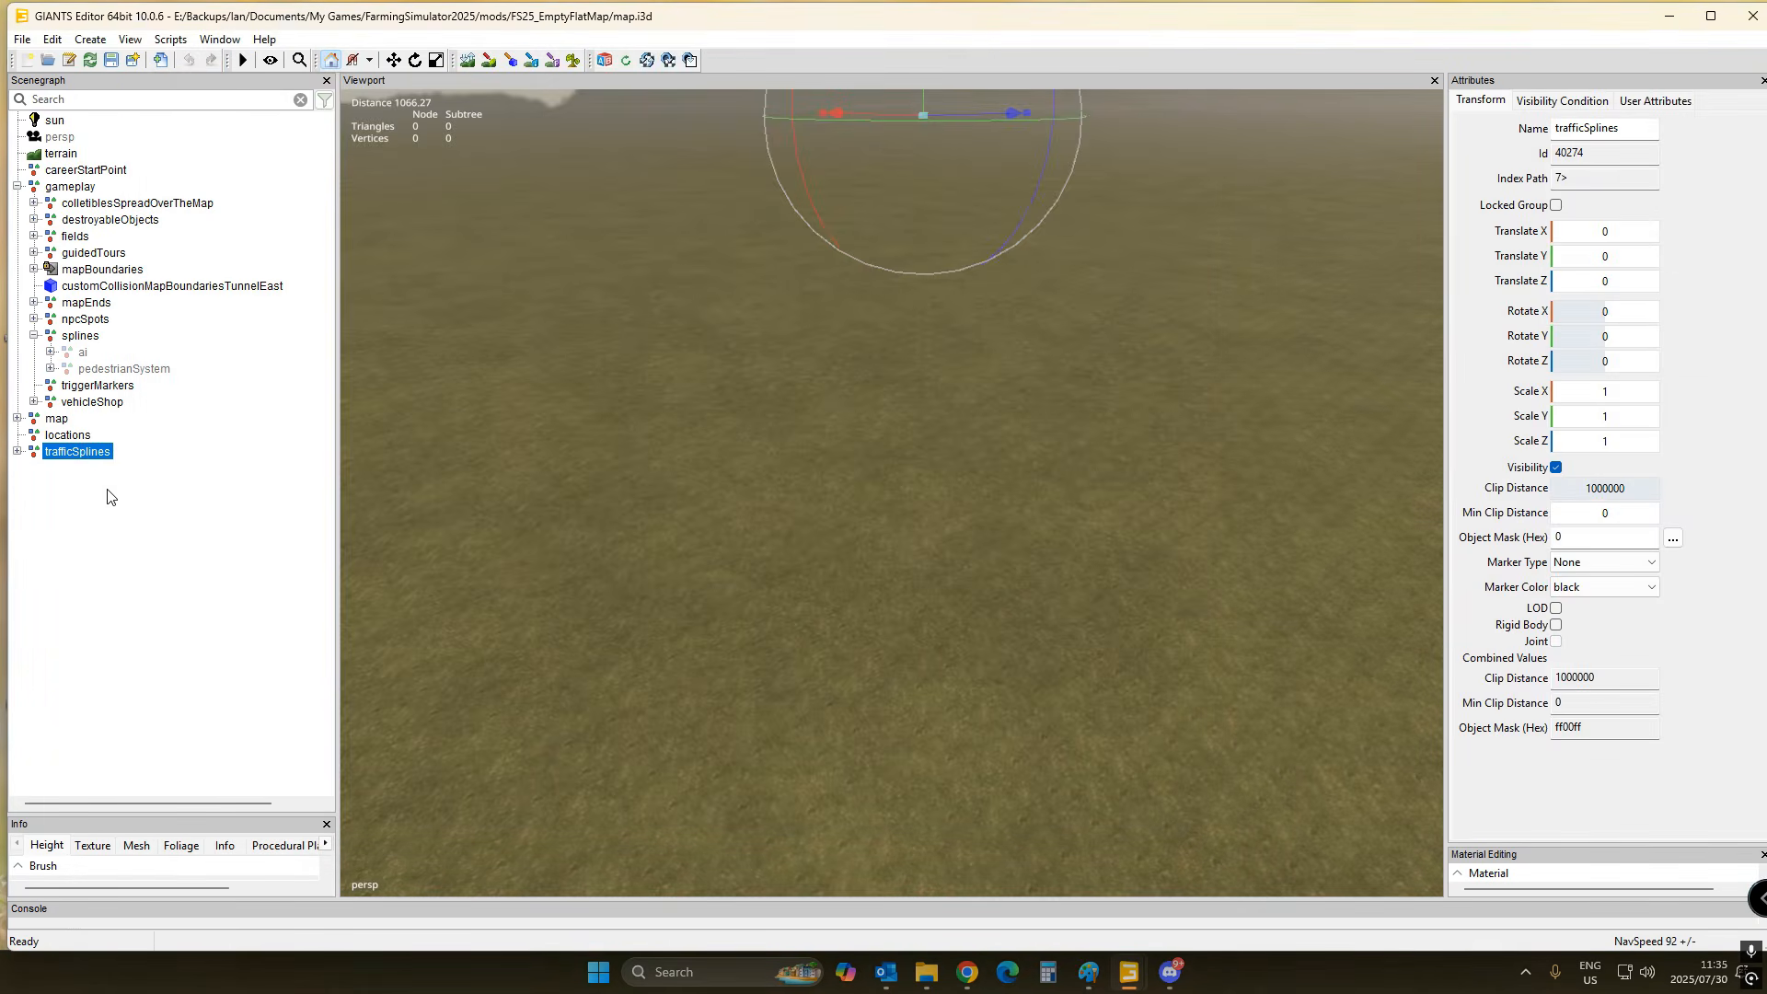
left_click(85, 337)
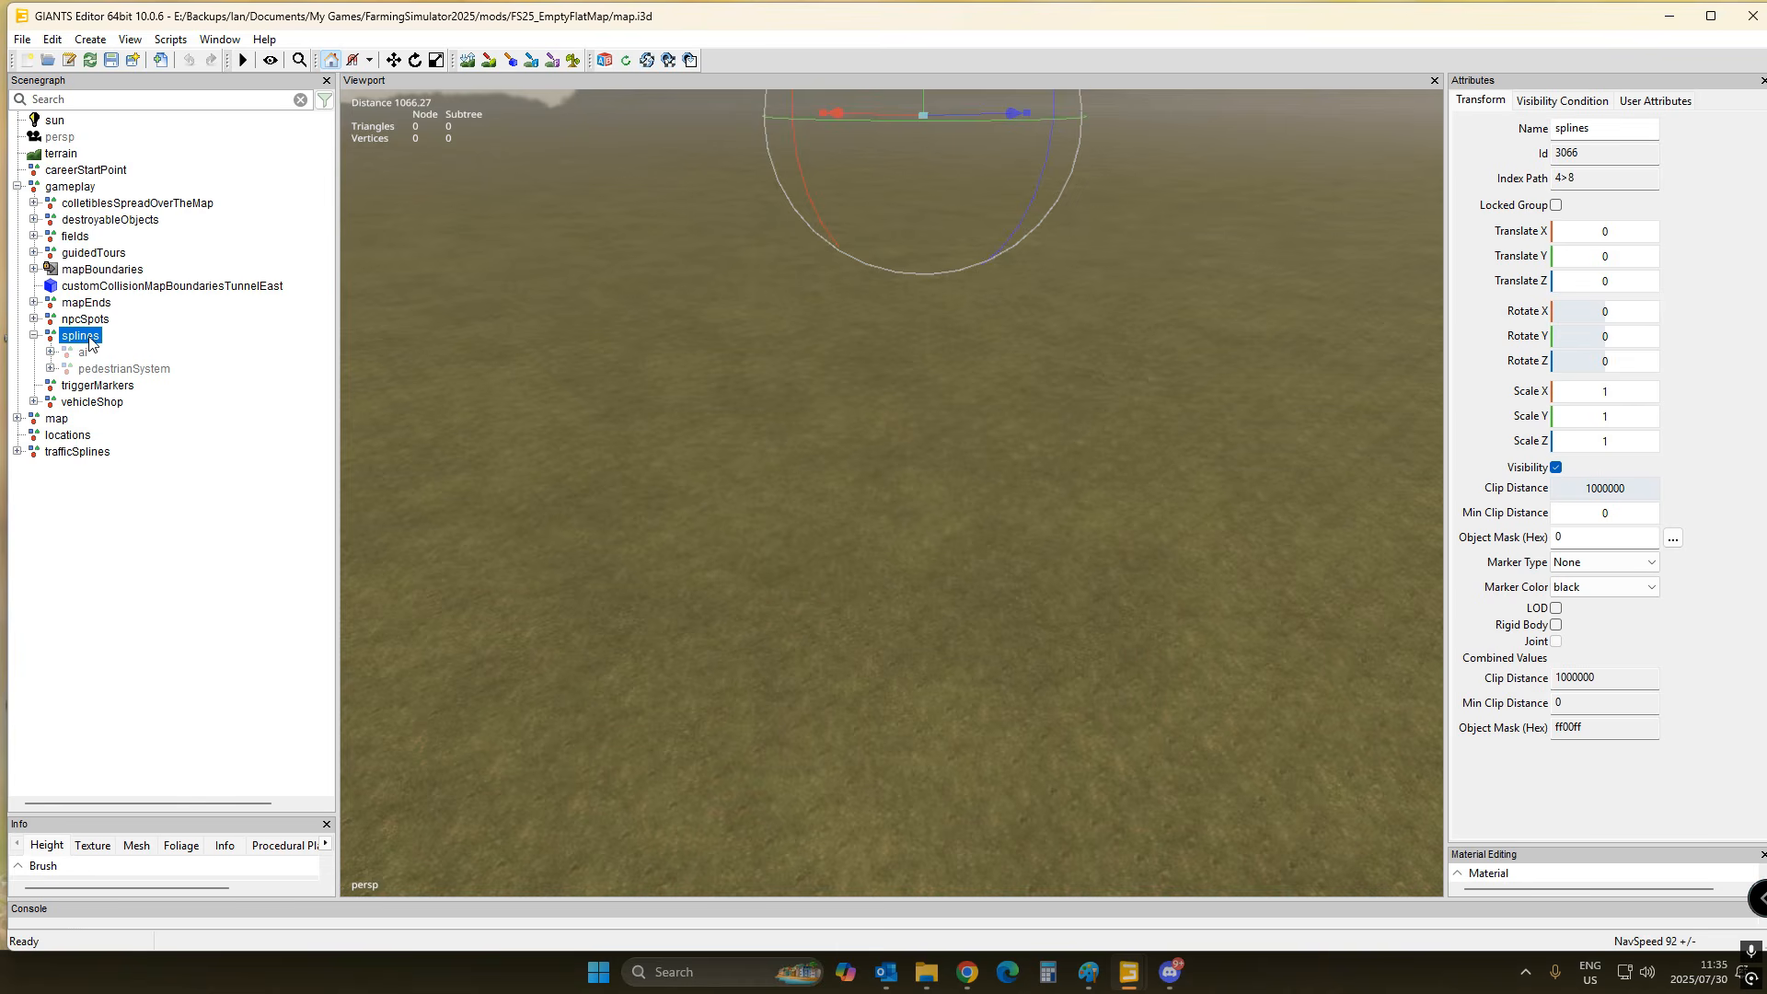
key("Delete")
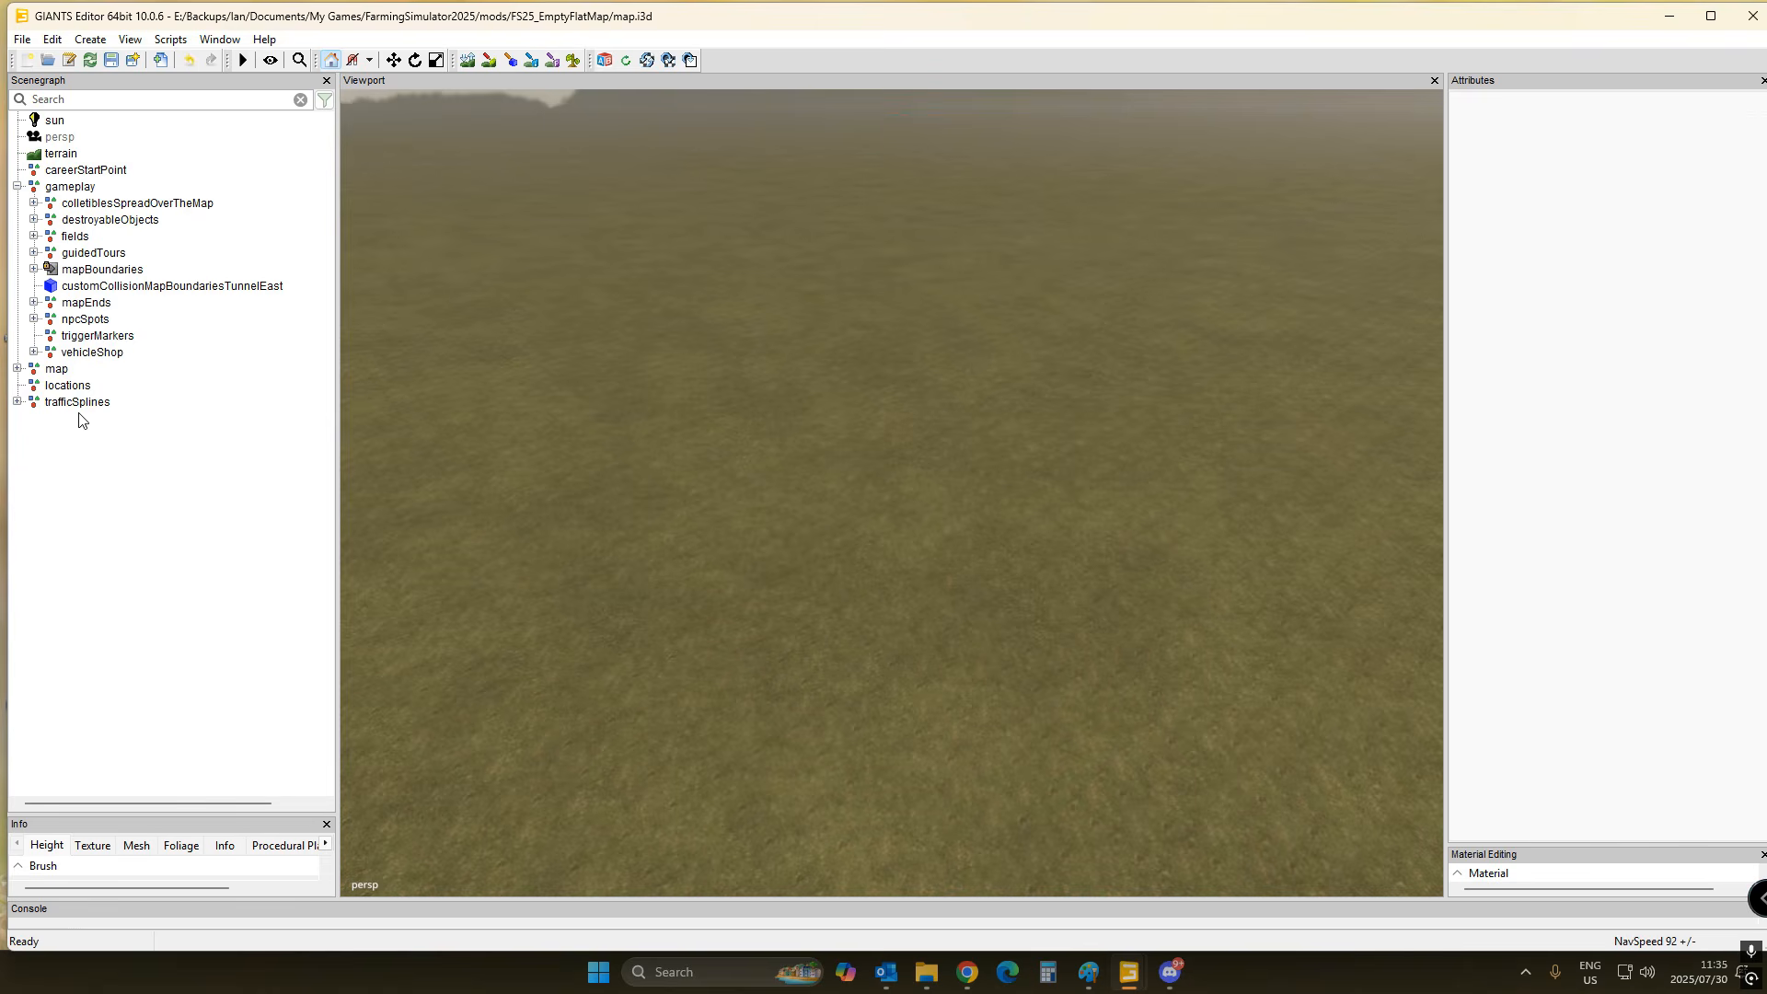
key("ctrl+z")
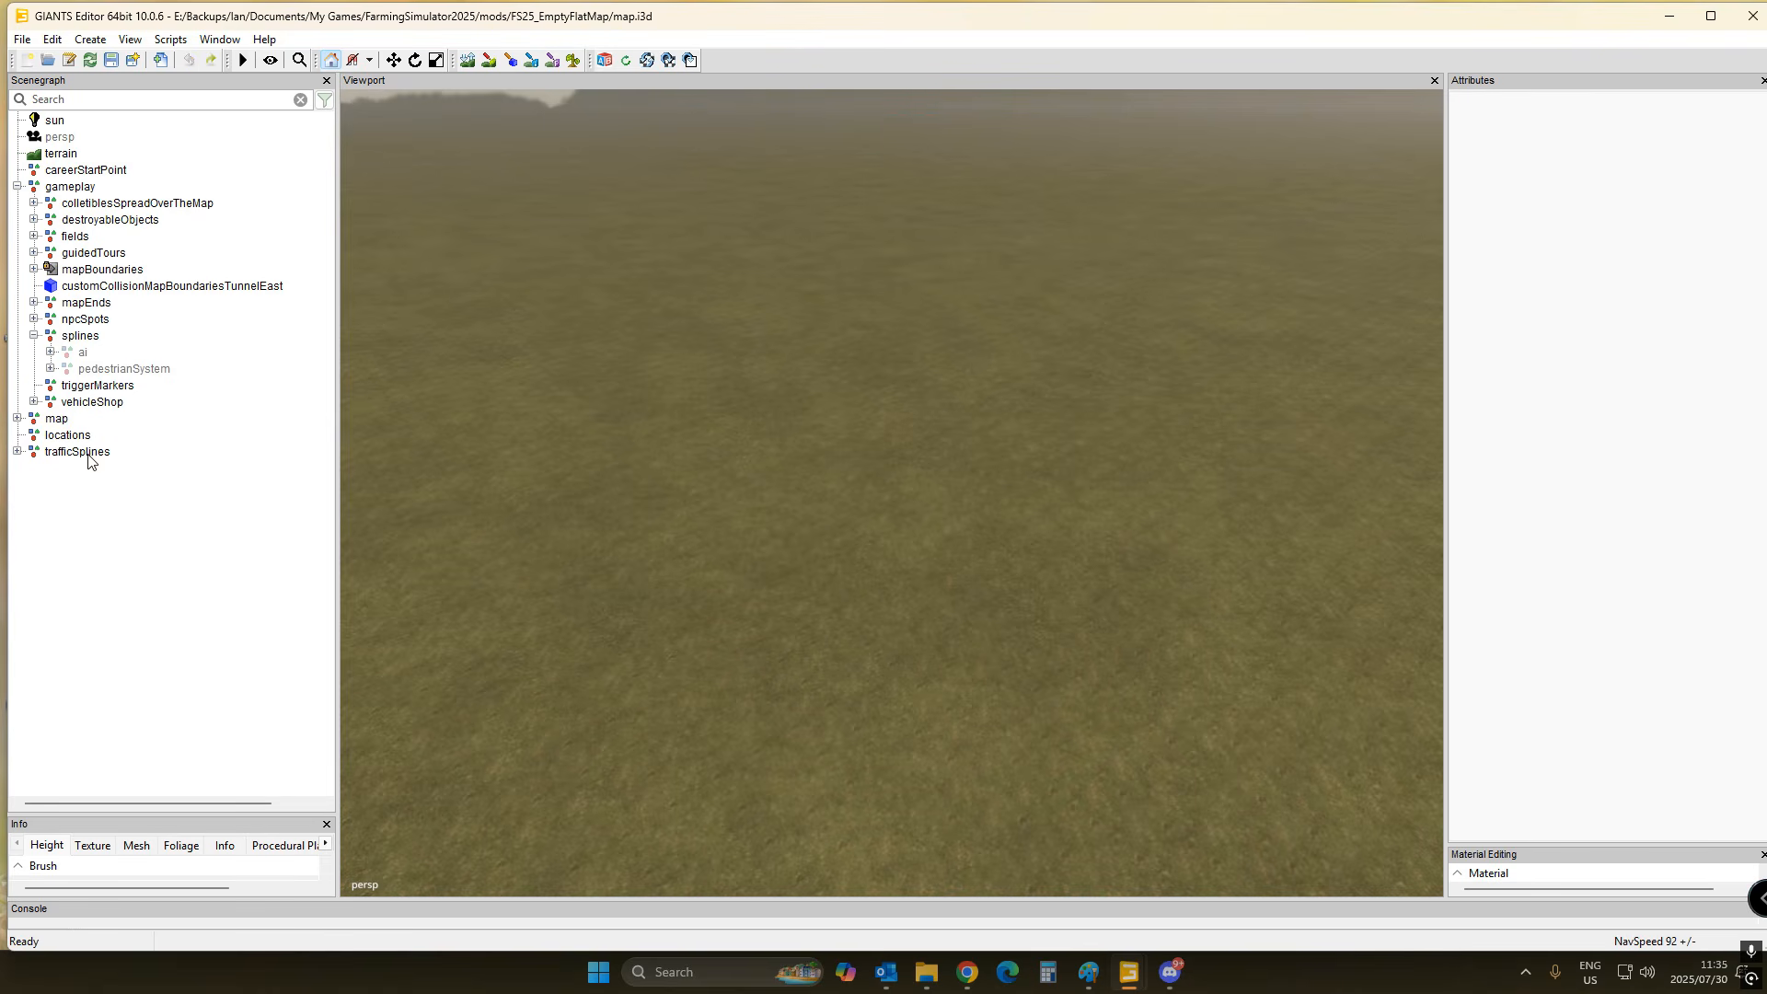
- Move the imported trafficSplines group into the splines group as its first child, above ai, and expand it
left_click_drag(77, 453, 94, 343)
left_click(93, 387)
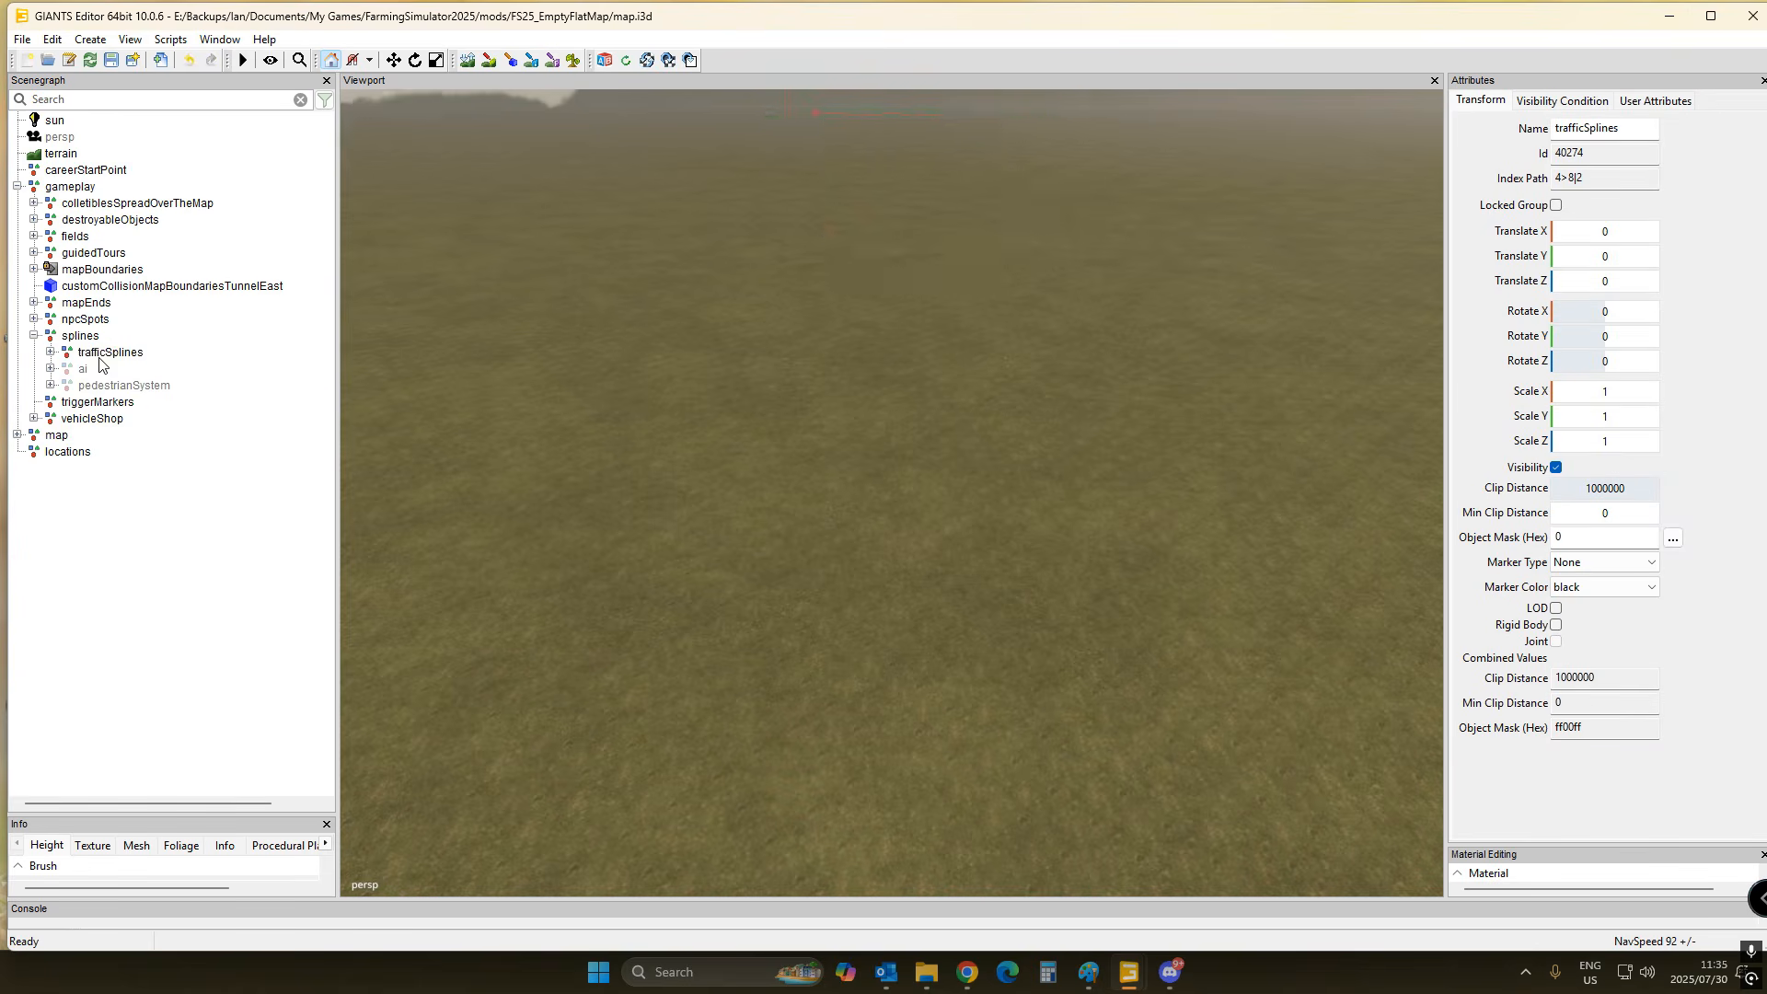
left_click(101, 357)
left_click(50, 352)
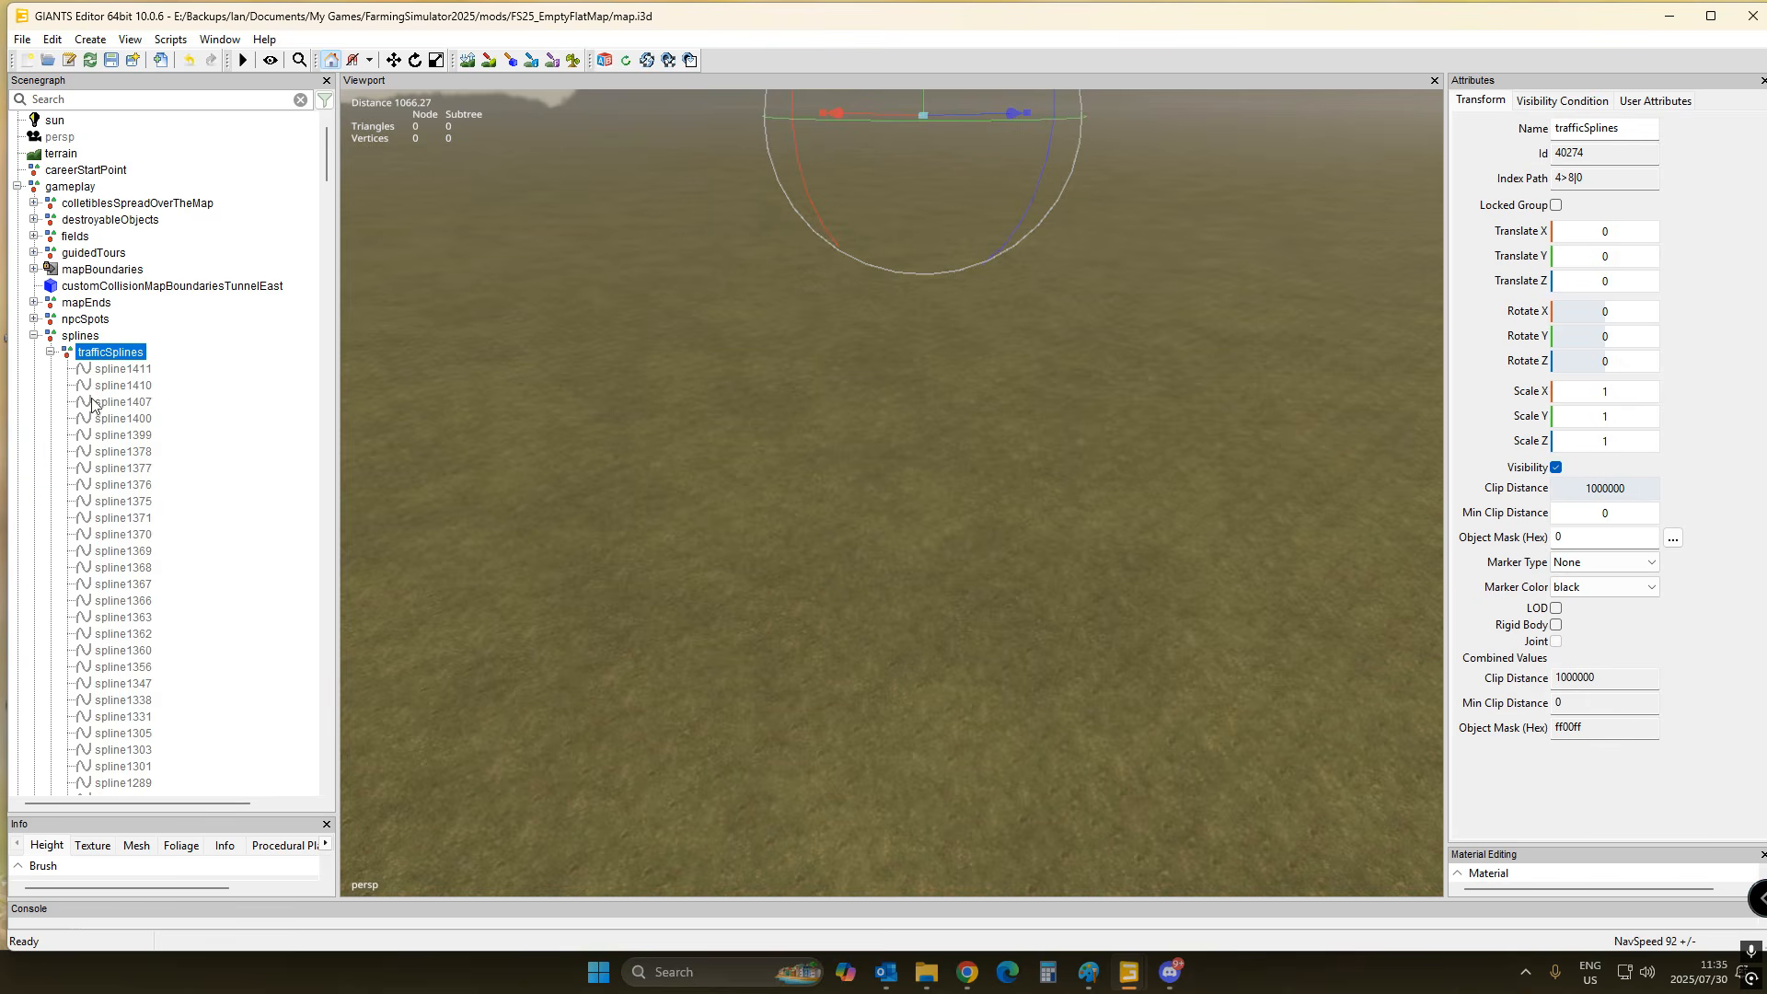
- Make spline1411 visible and place its start control point on the ground in the current view
left_click(144, 387)
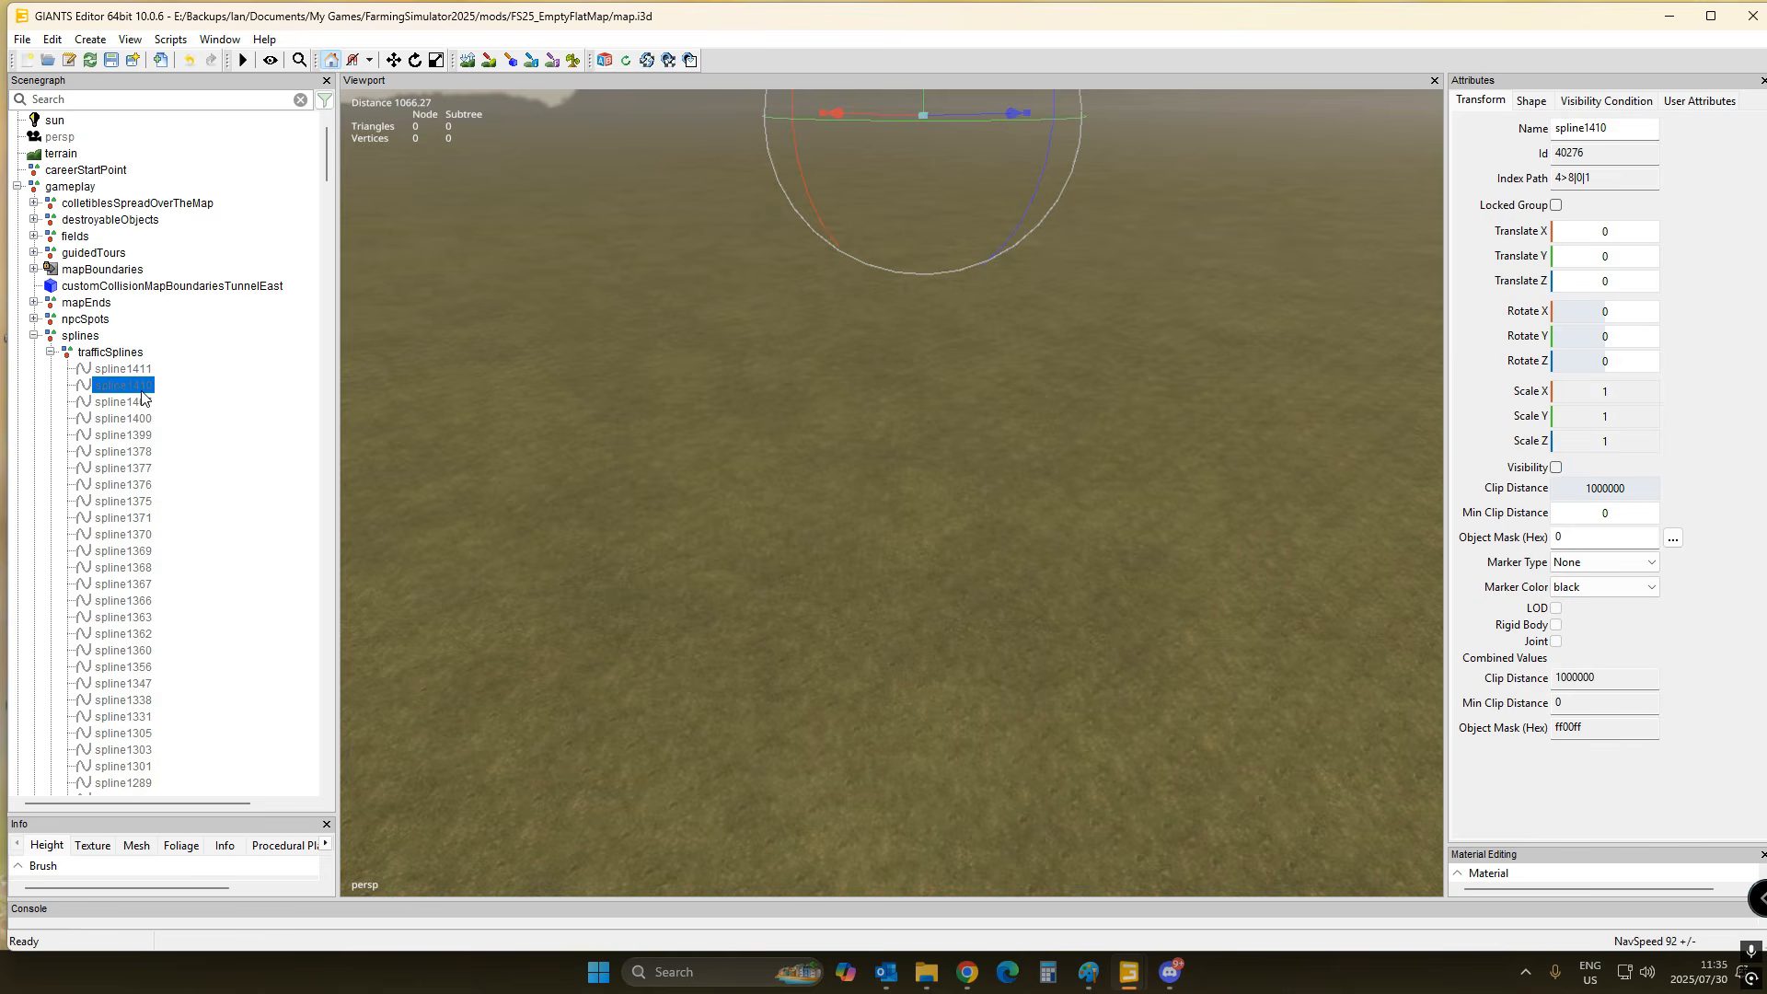
left_click(114, 366)
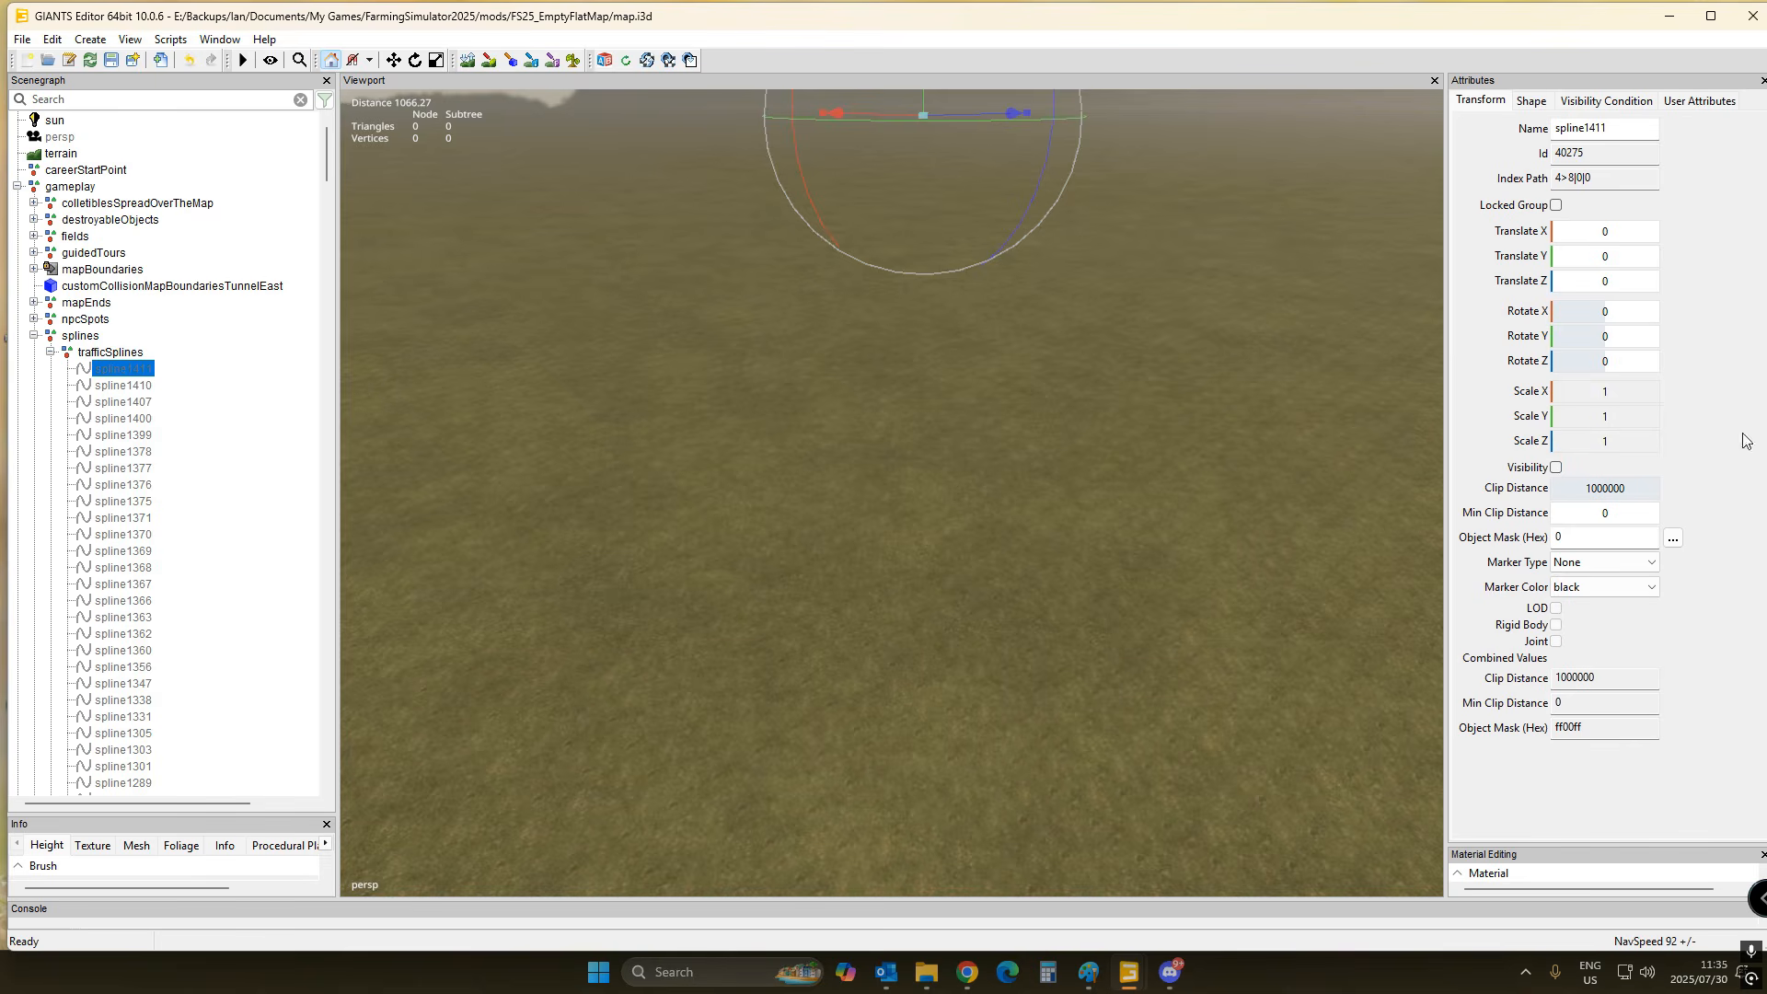
left_click(1556, 467)
left_click(187, 430)
left_click(113, 371)
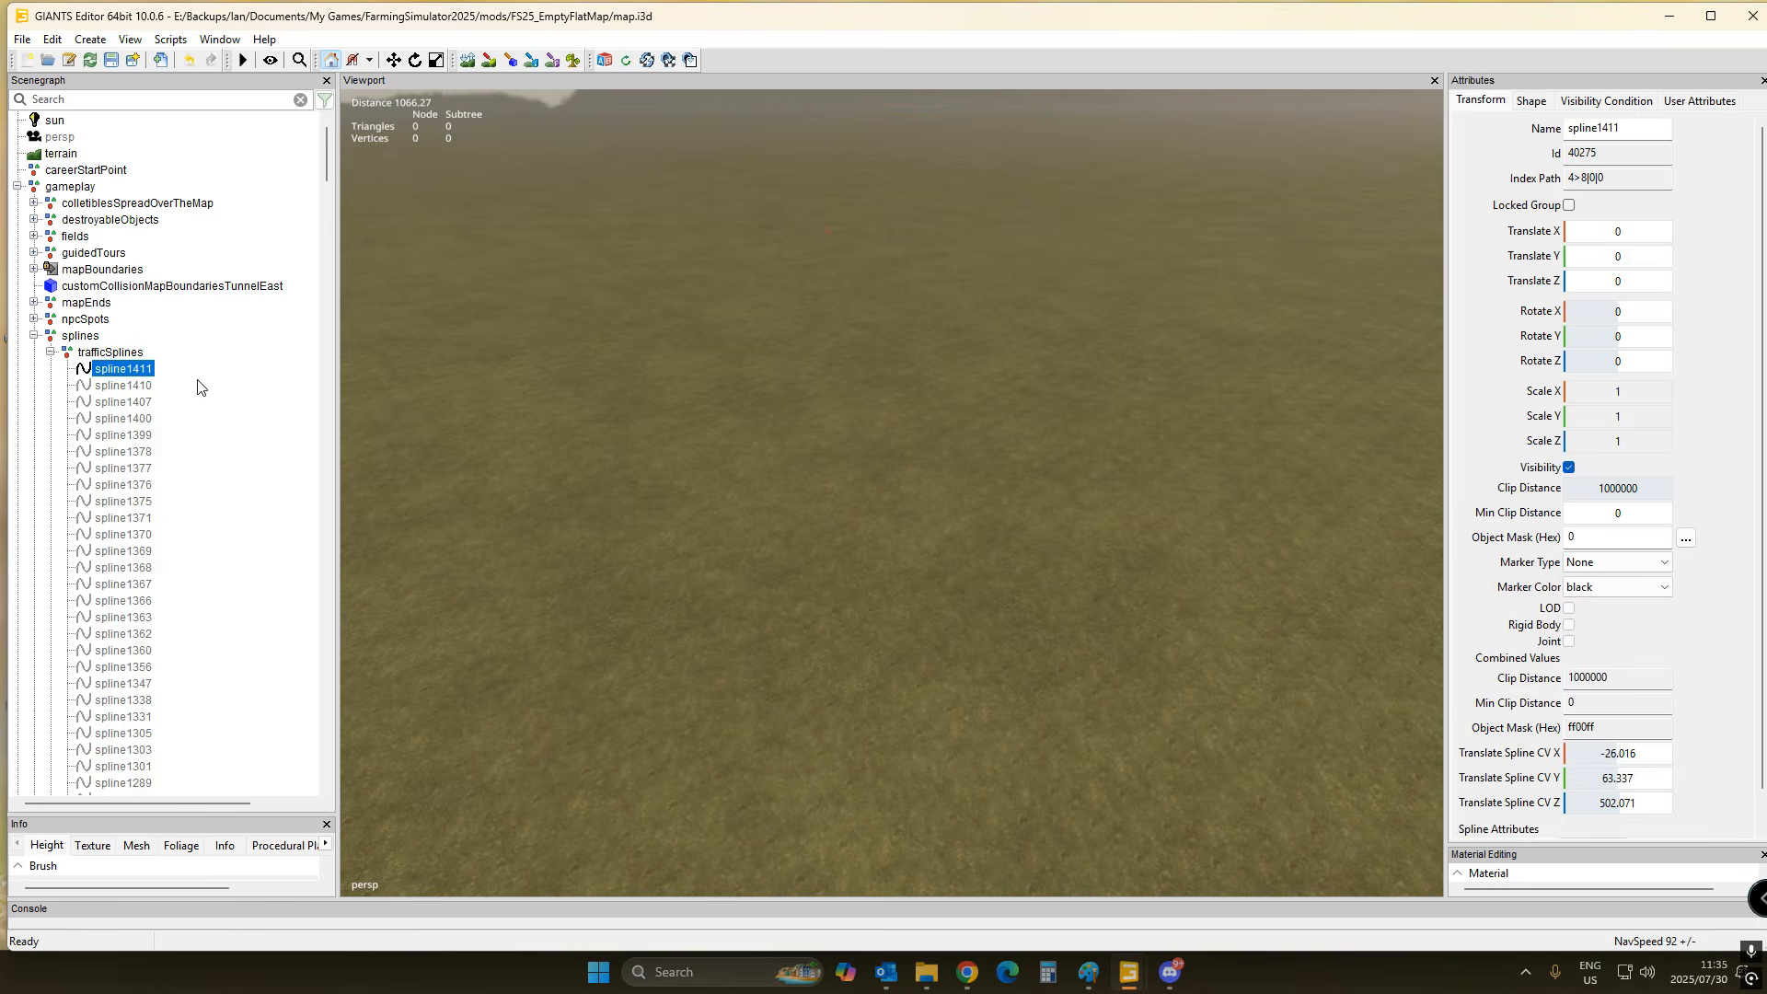
key("ctrl+b")
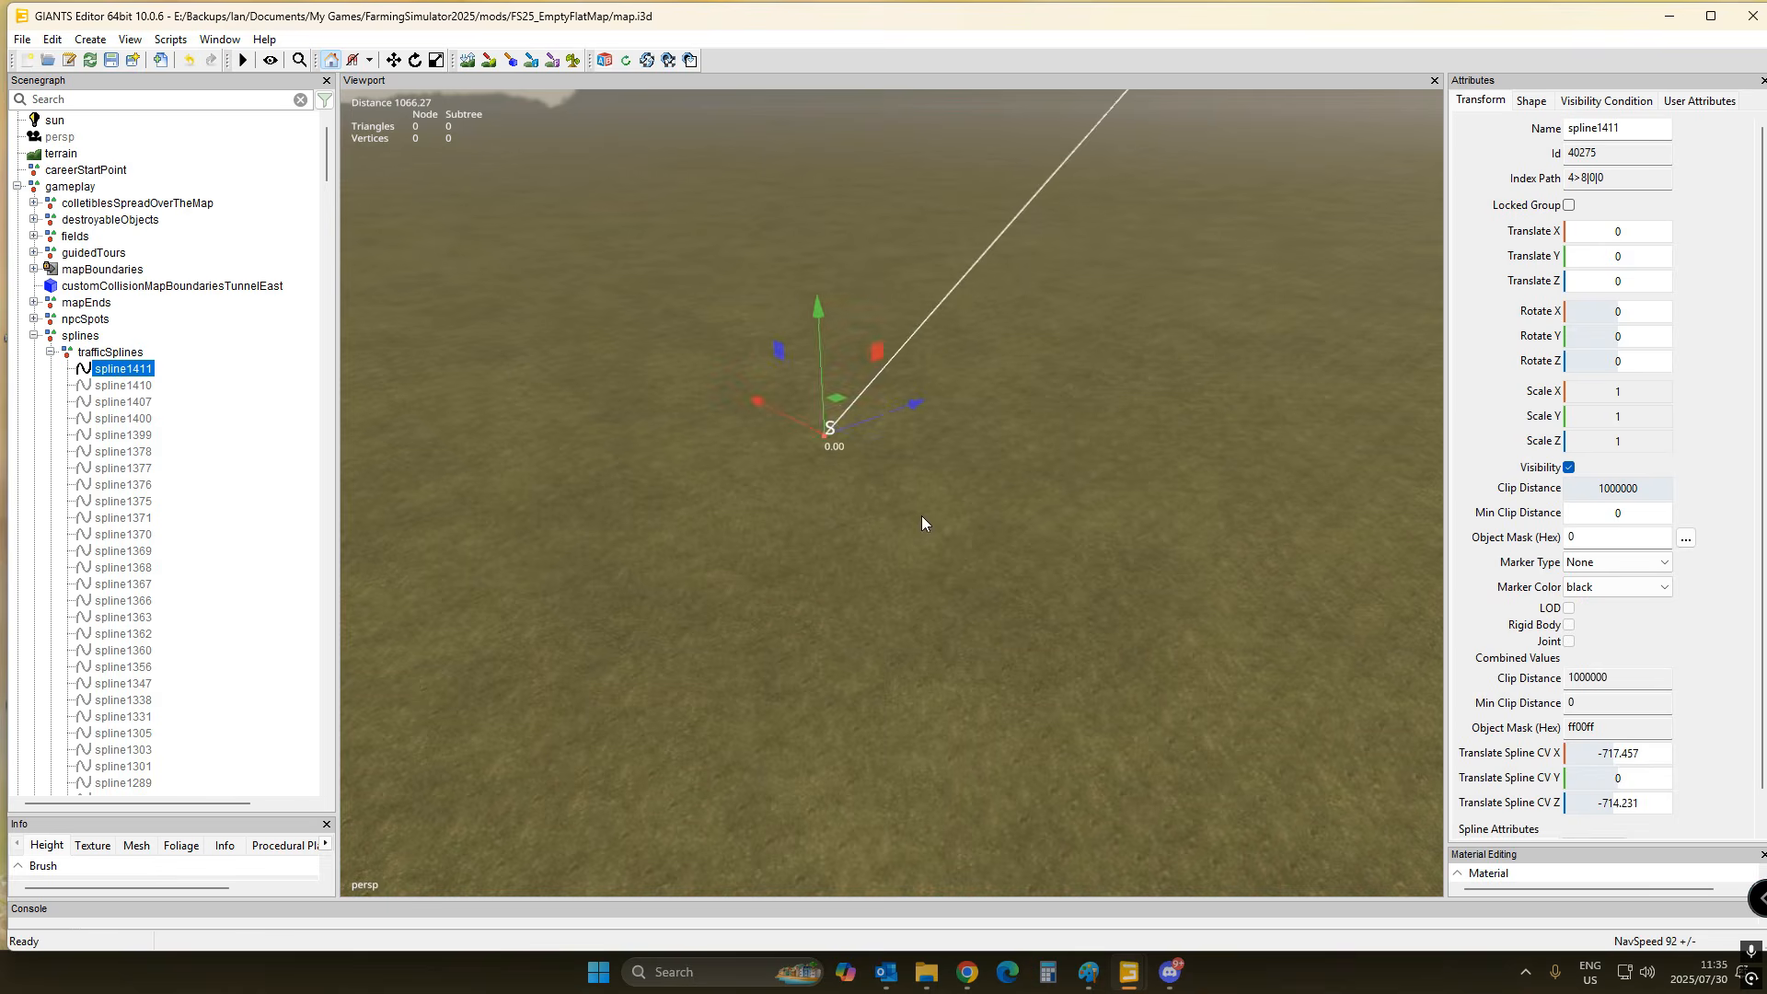
- Place the second, third and fourth control points of spline1411 on the ground so the path curves around towards the far side
left_click_drag(920, 516, 966, 459, "alt")
key("Up")
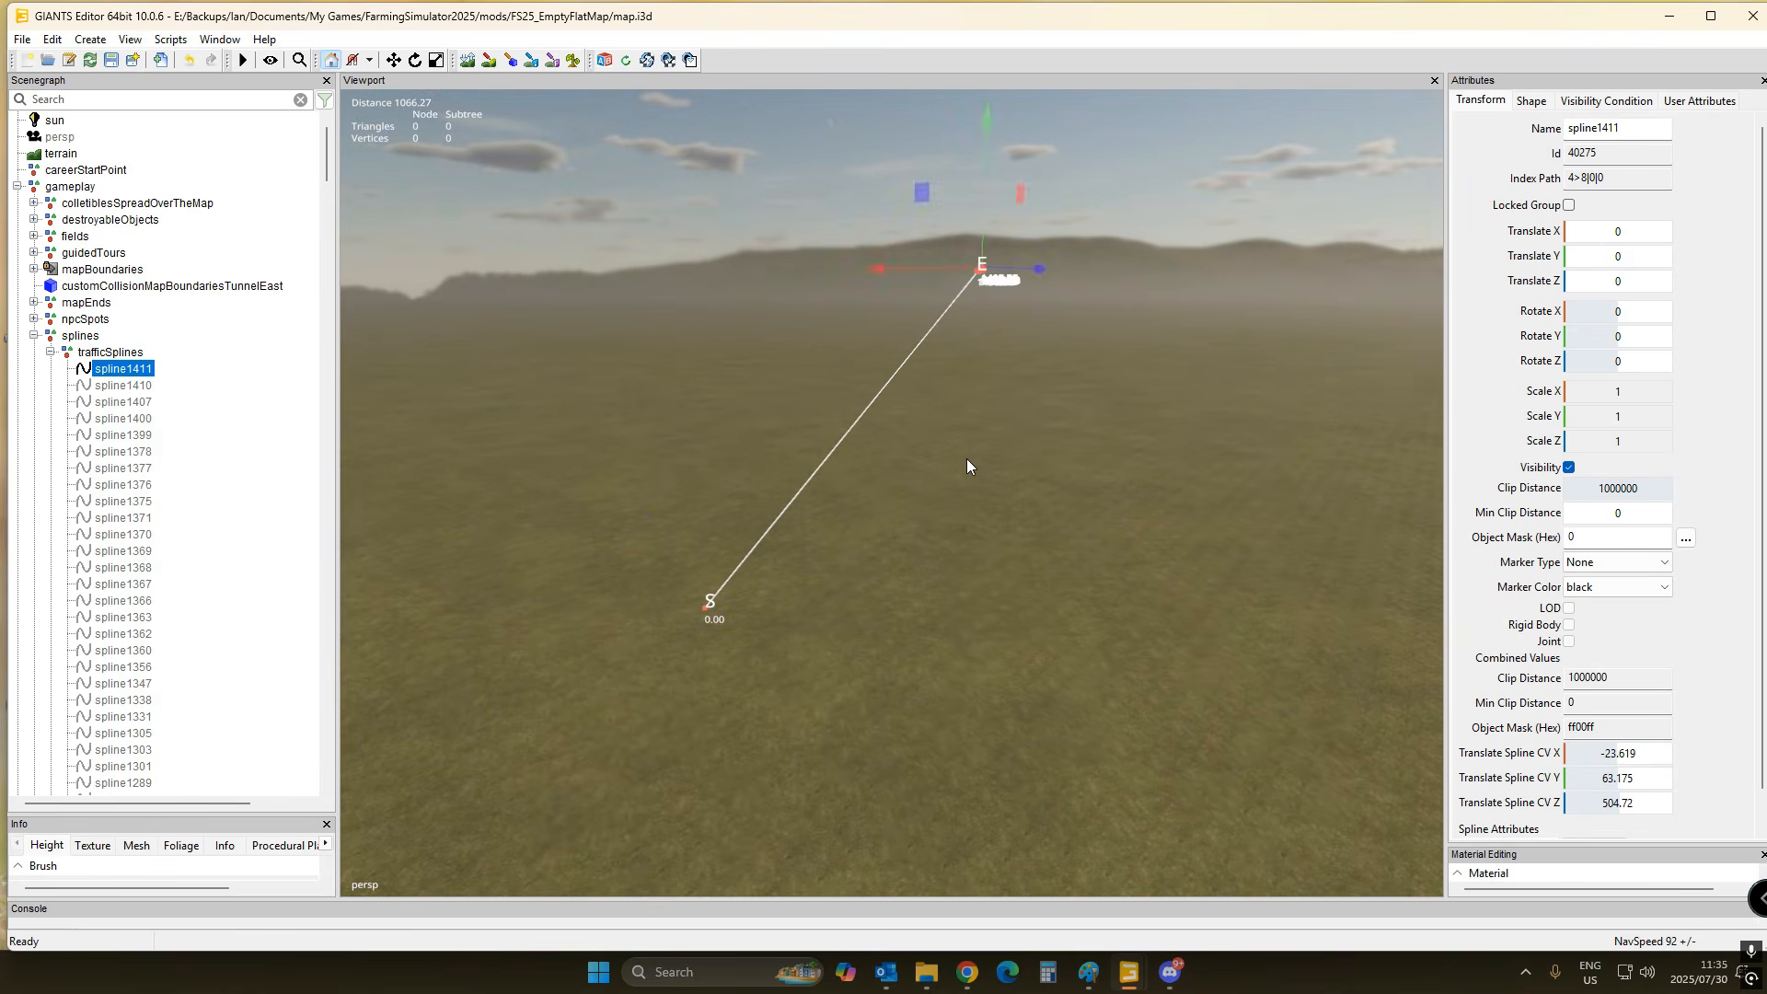
key("ctrl+b")
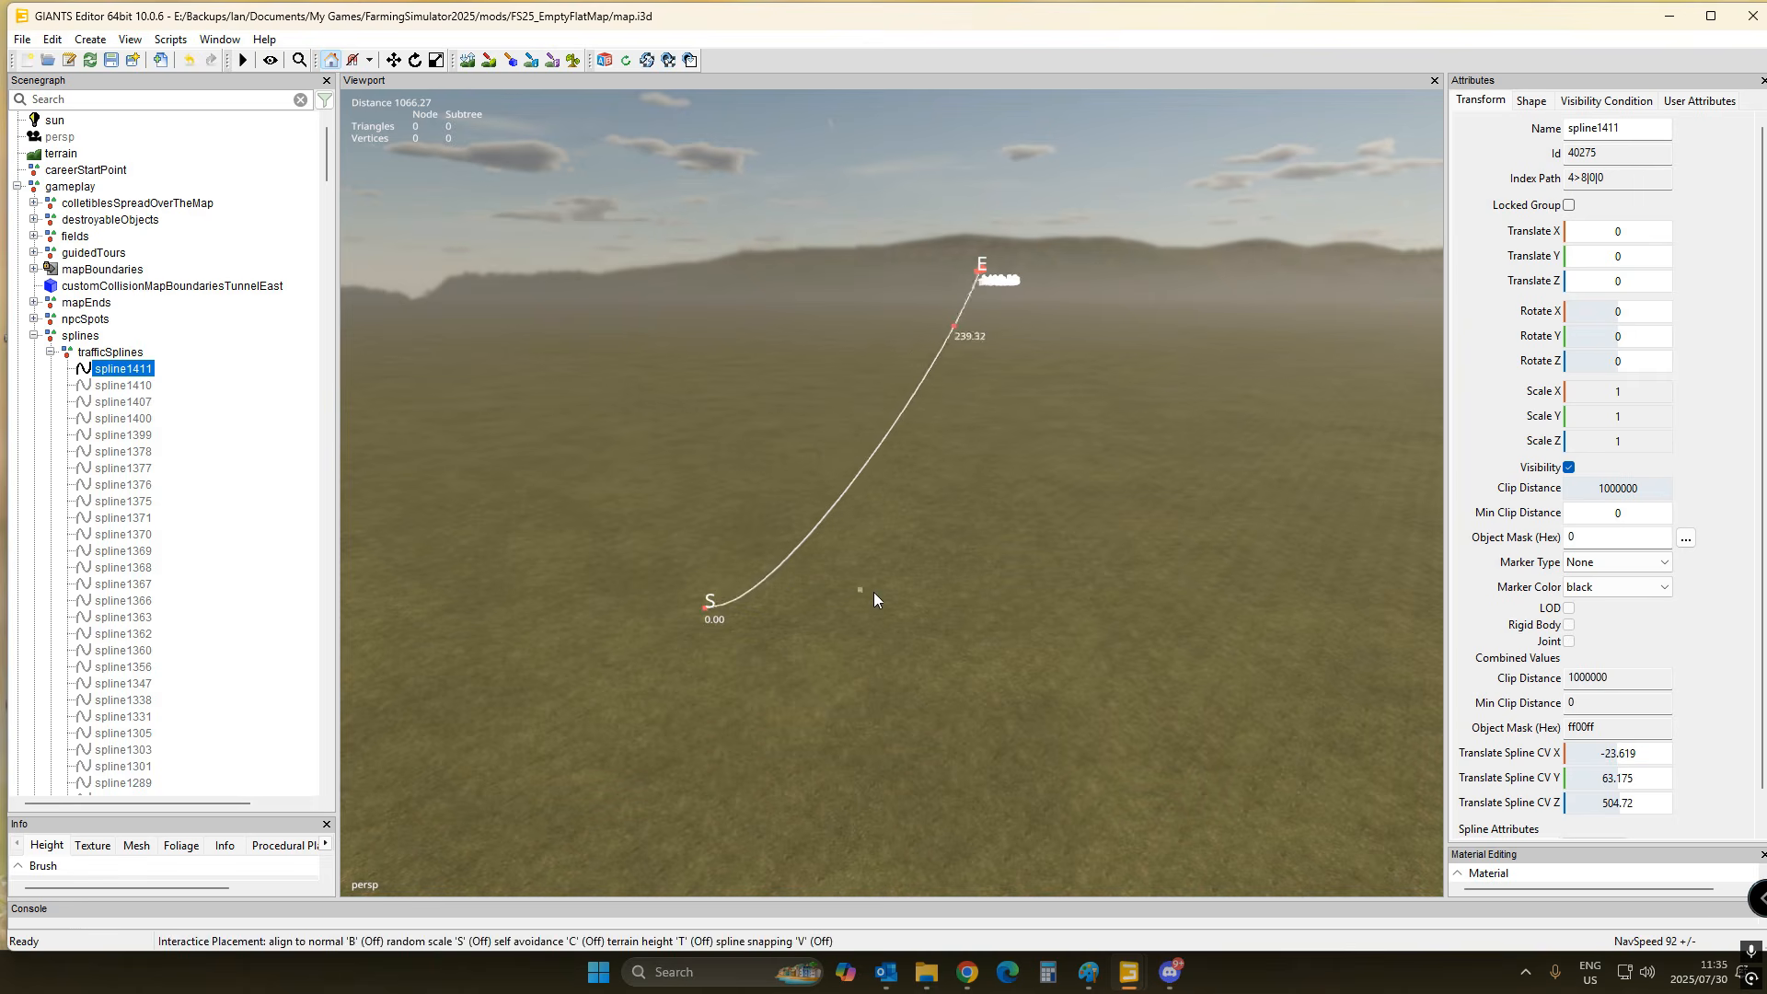
left_click(928, 615)
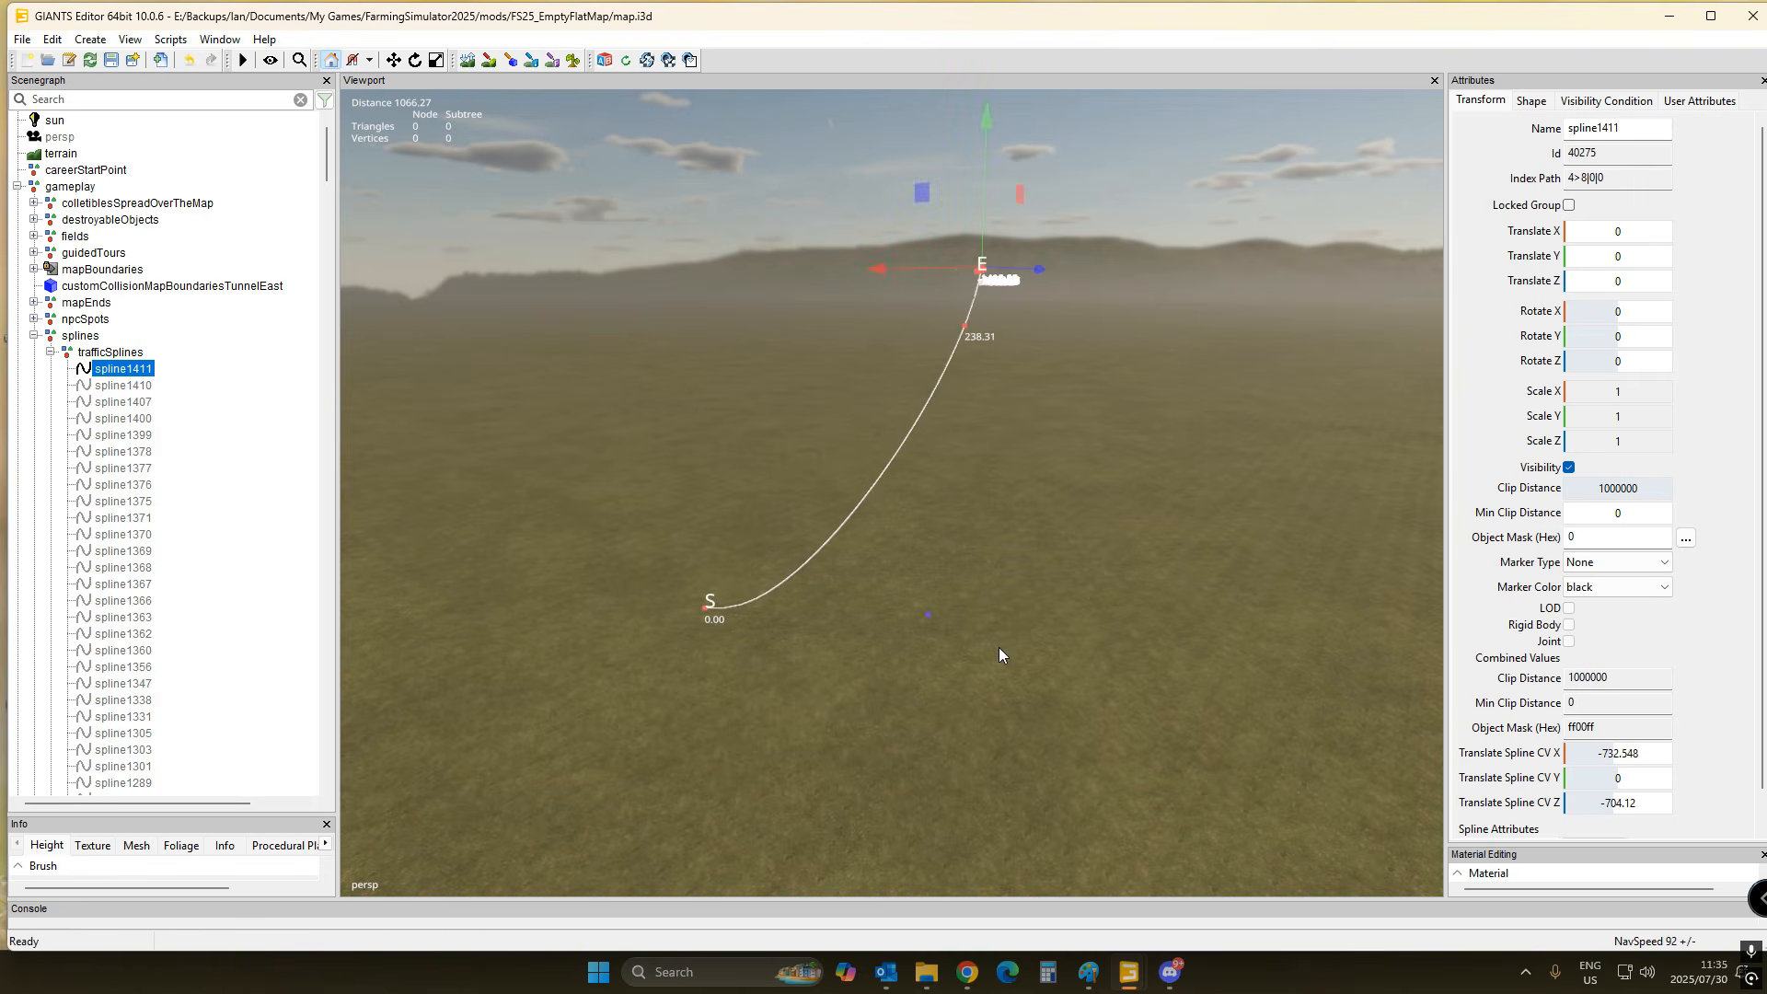
key("ctrl+b")
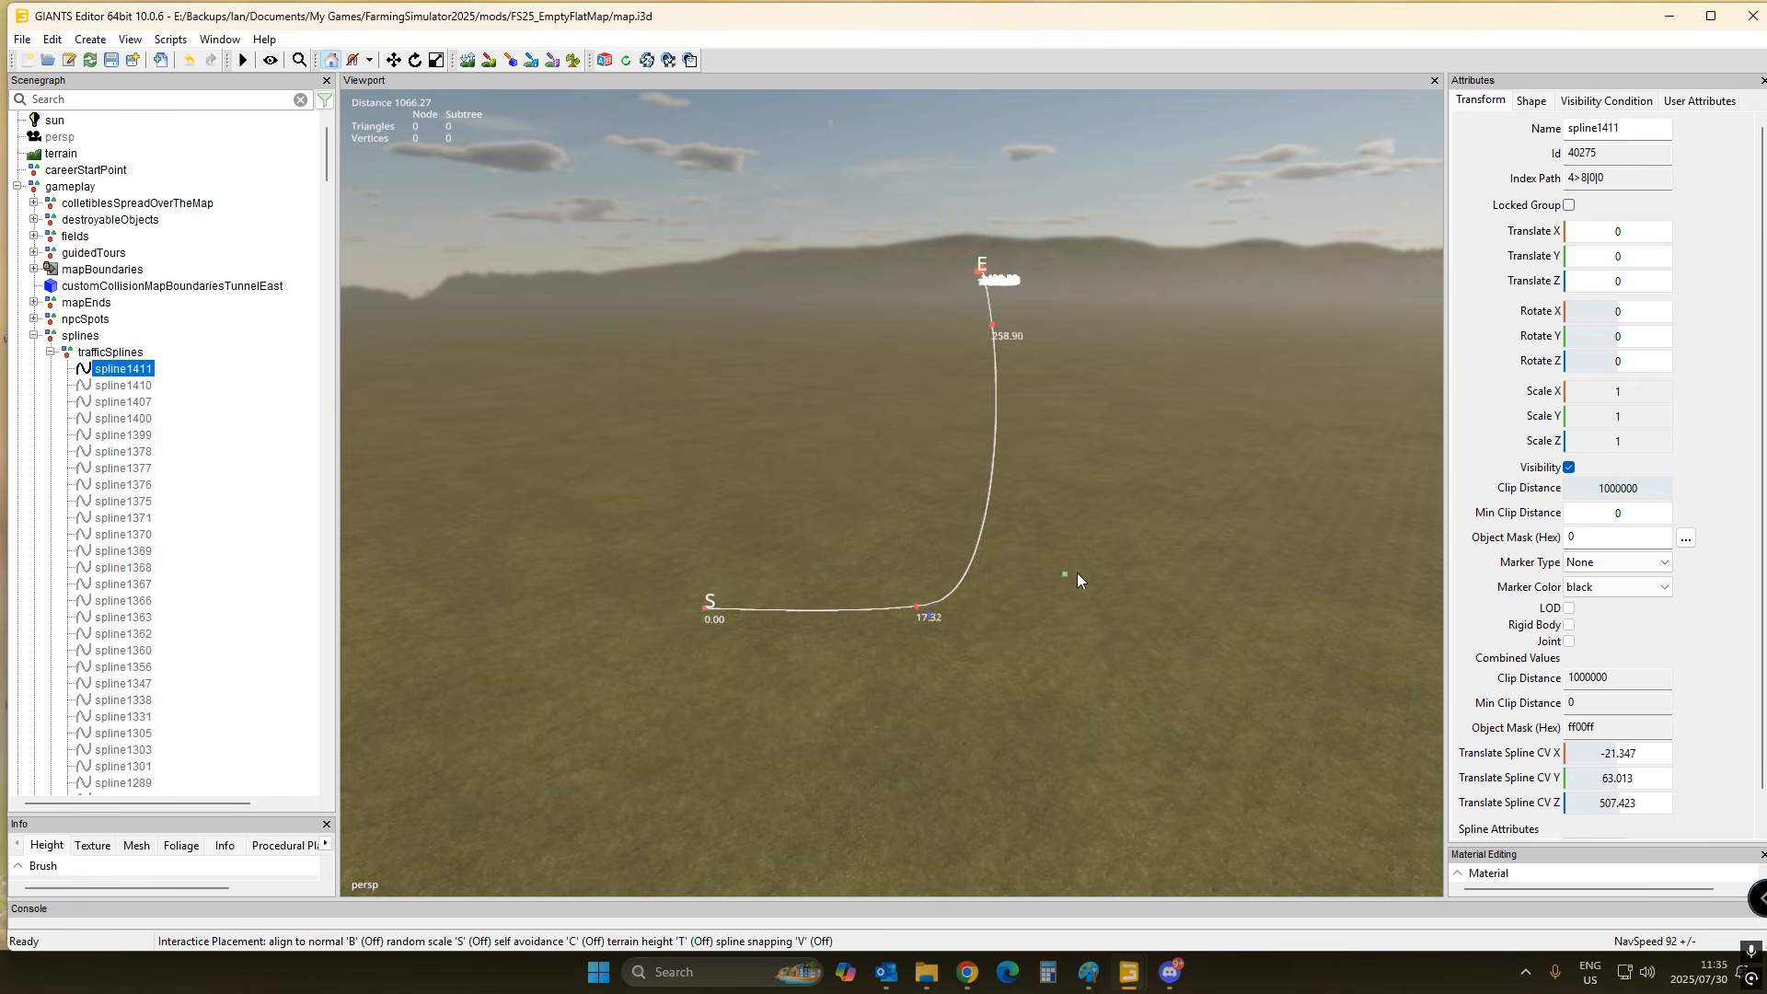
left_click(1094, 567)
key("Page_Up")
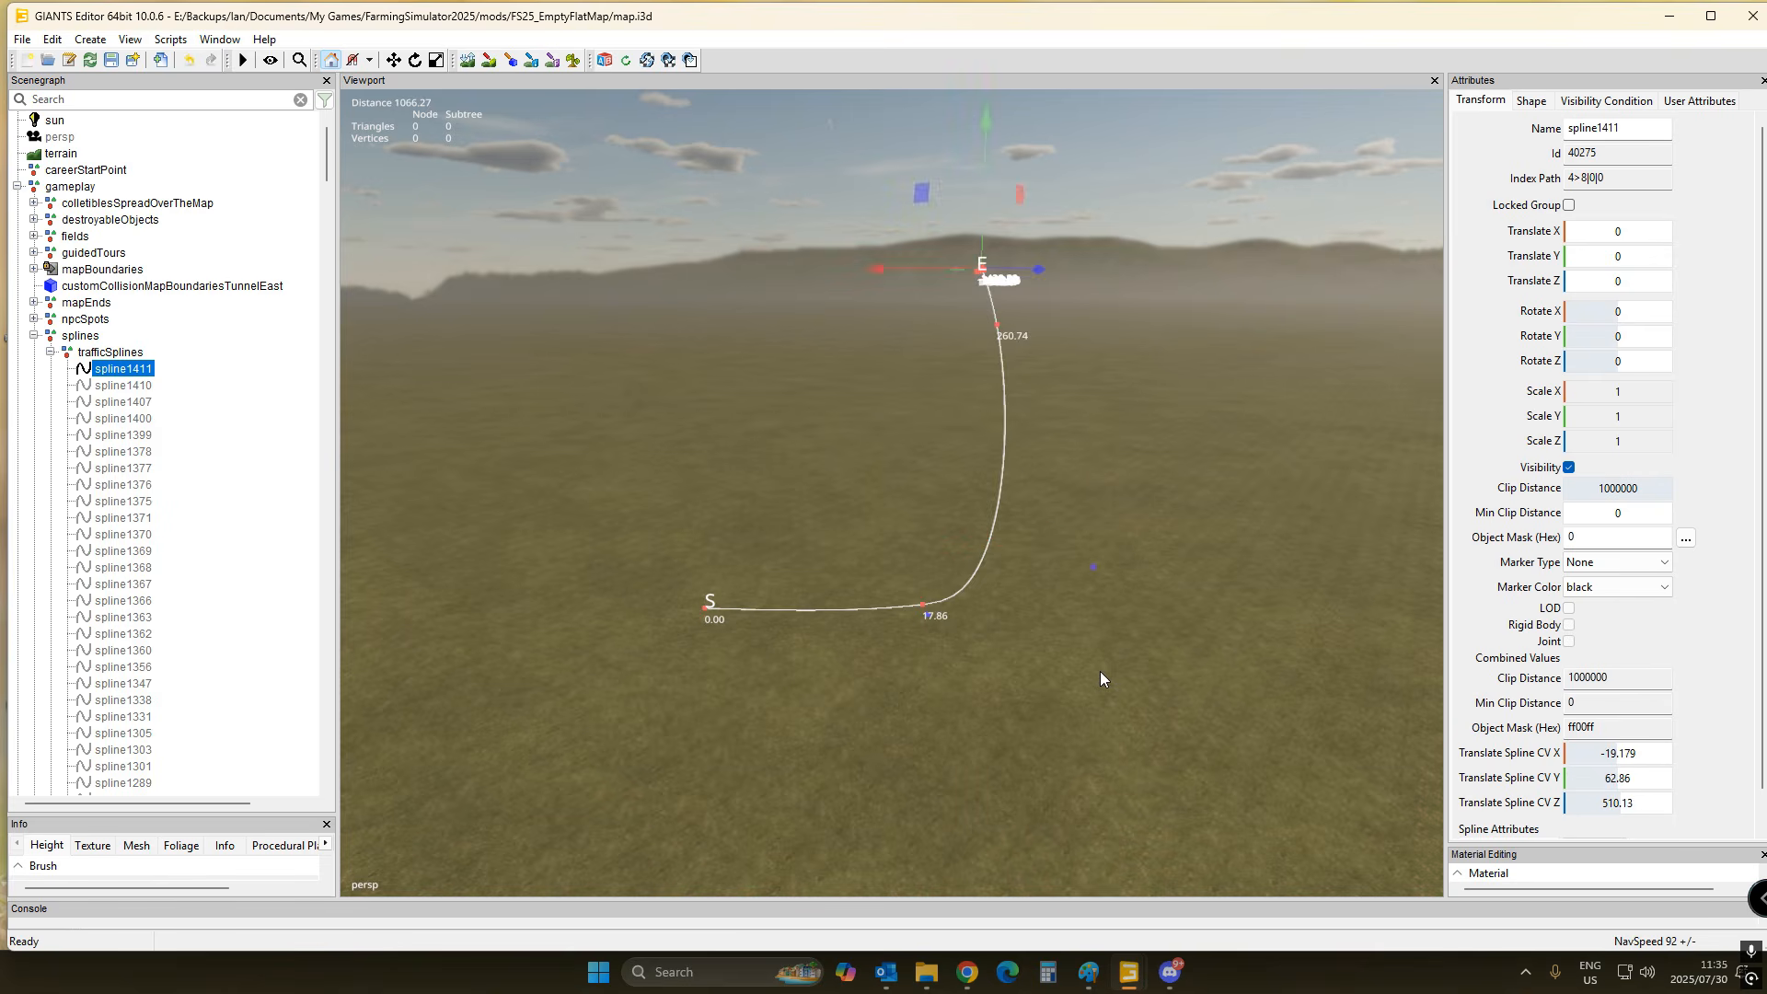
key("ctrl+b")
left_click(1123, 478)
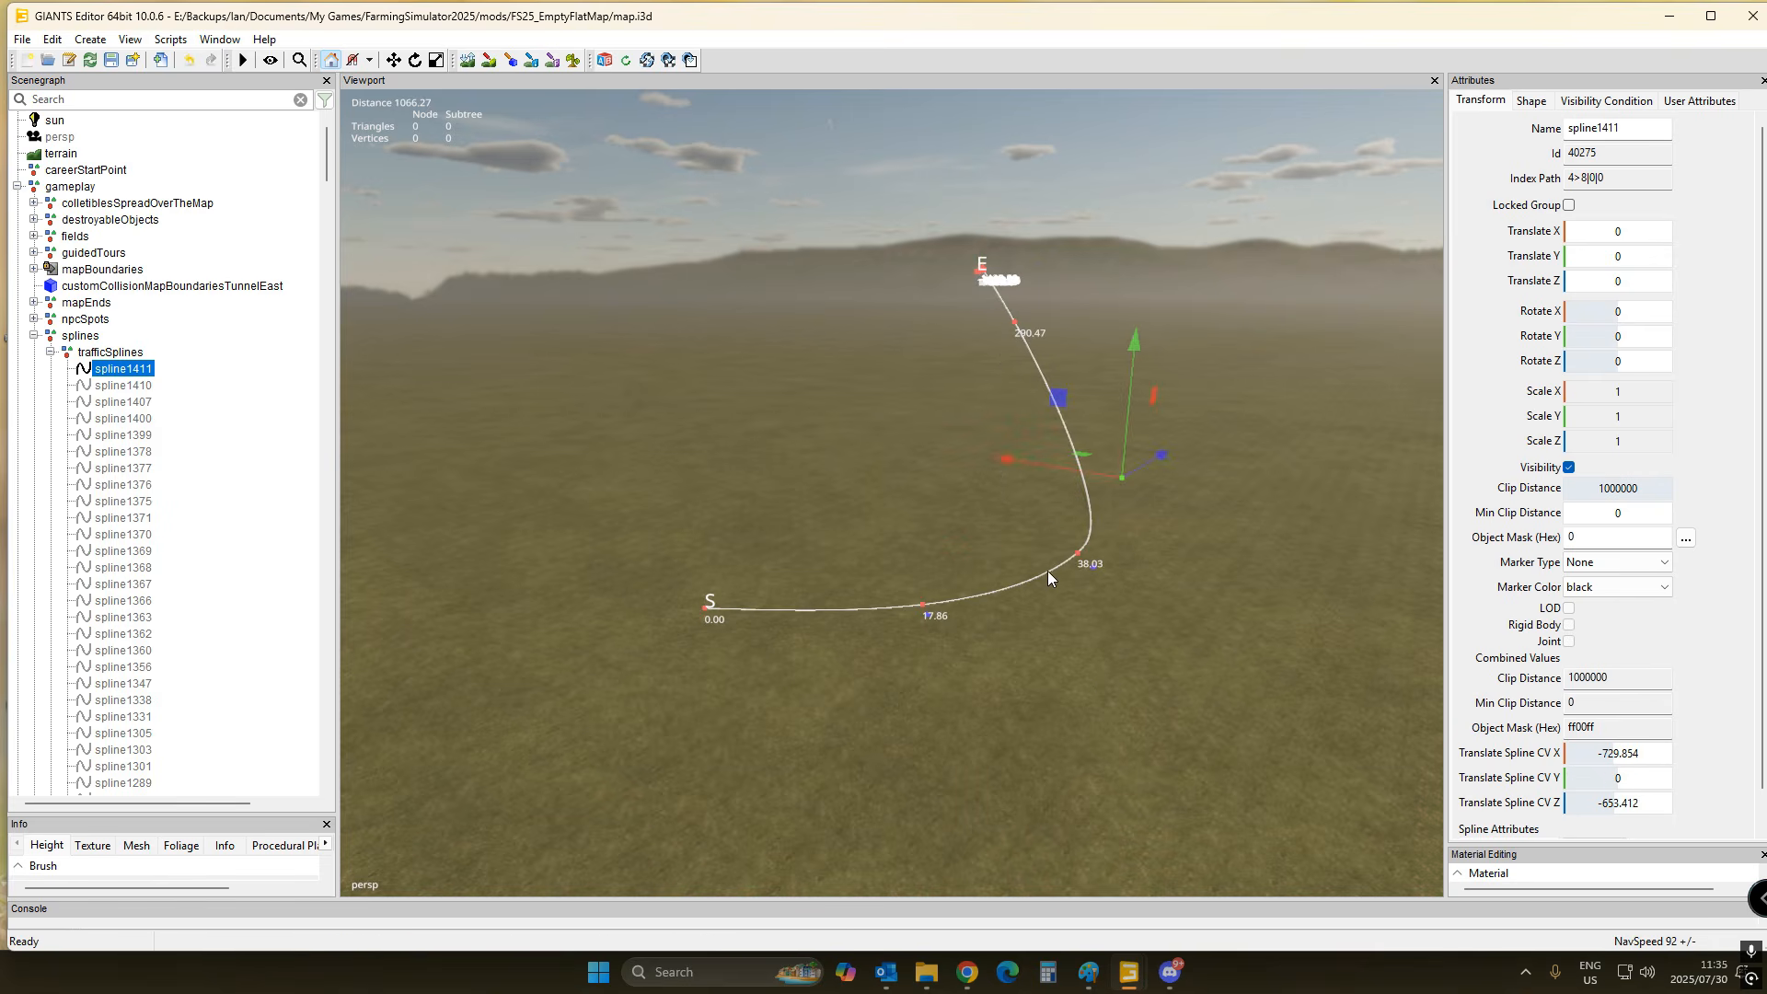
key("Page_Up")
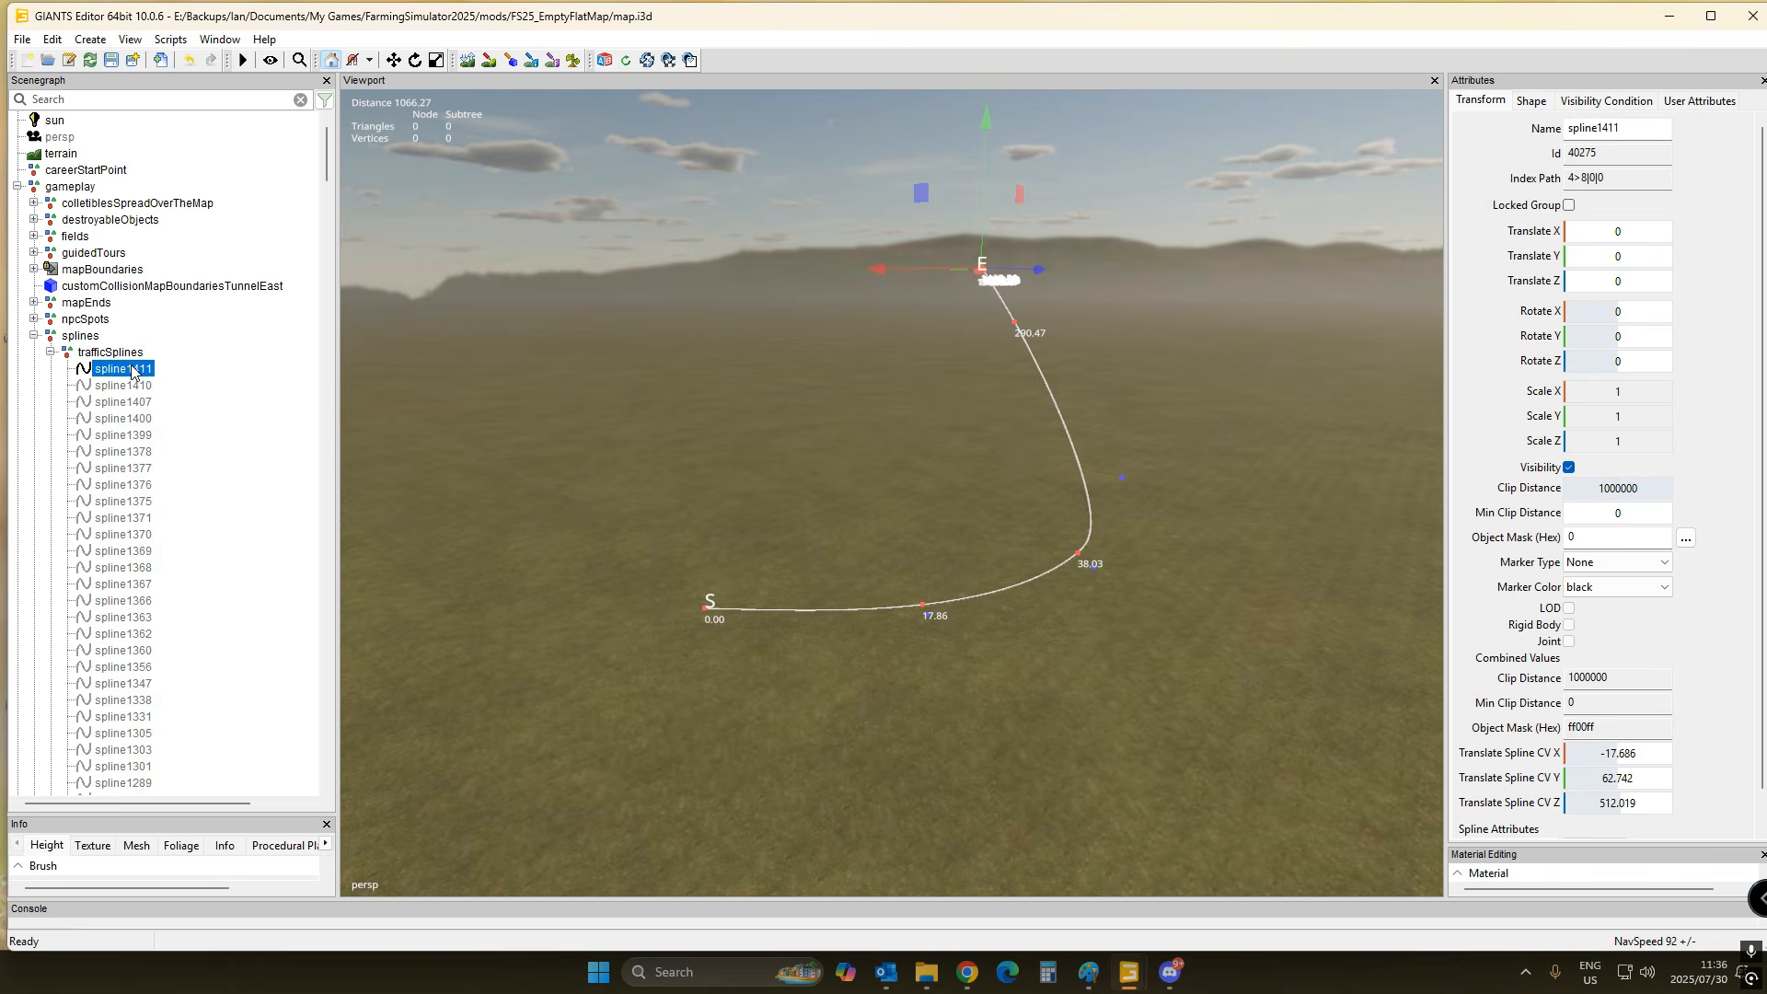
- Delete the surplus control points of spline1411, starting from its end point
left_click(131, 369)
key("Home")
key("End")
key("Delete")
key("Delete")
key("Delete")
key("Delete")
key("Delete")
key("Delete")
key("Delete")
key("Delete")
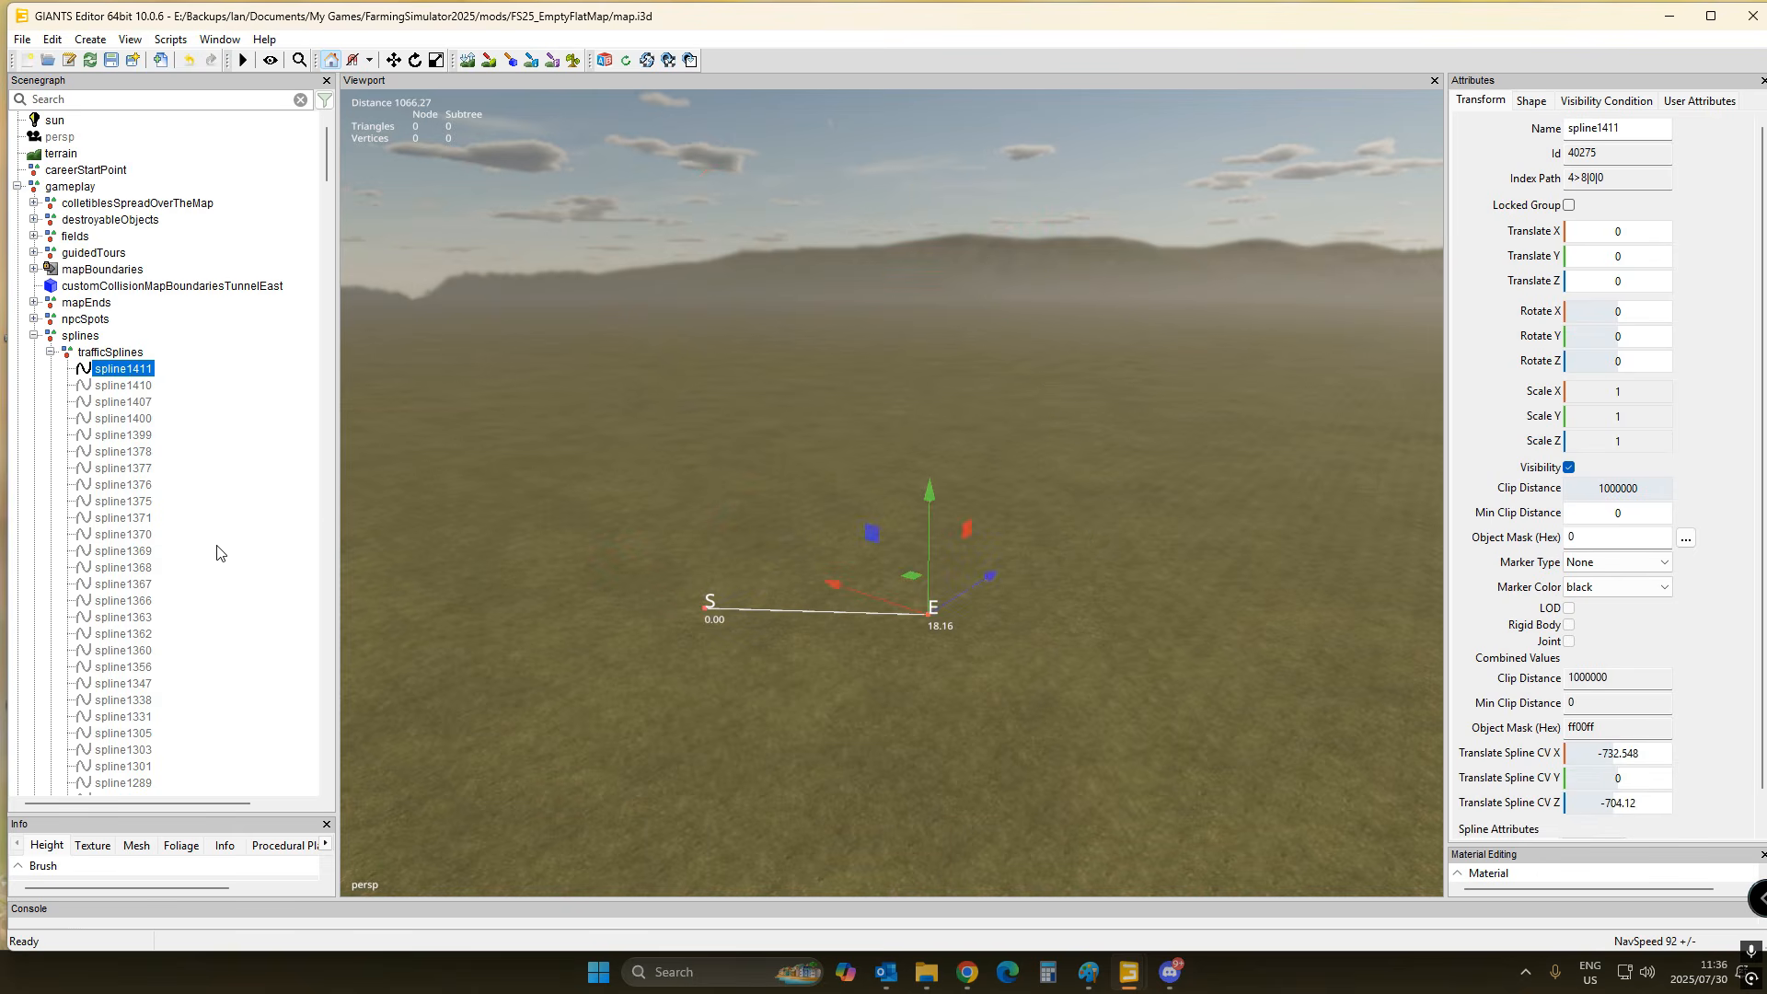
- Undo the last three control point deletions on spline1411
left_click_drag(1031, 622, 1055, 677, "alt")
scroll(1042, 665, "up", 1)
scroll(1055, 676, "up", 2)
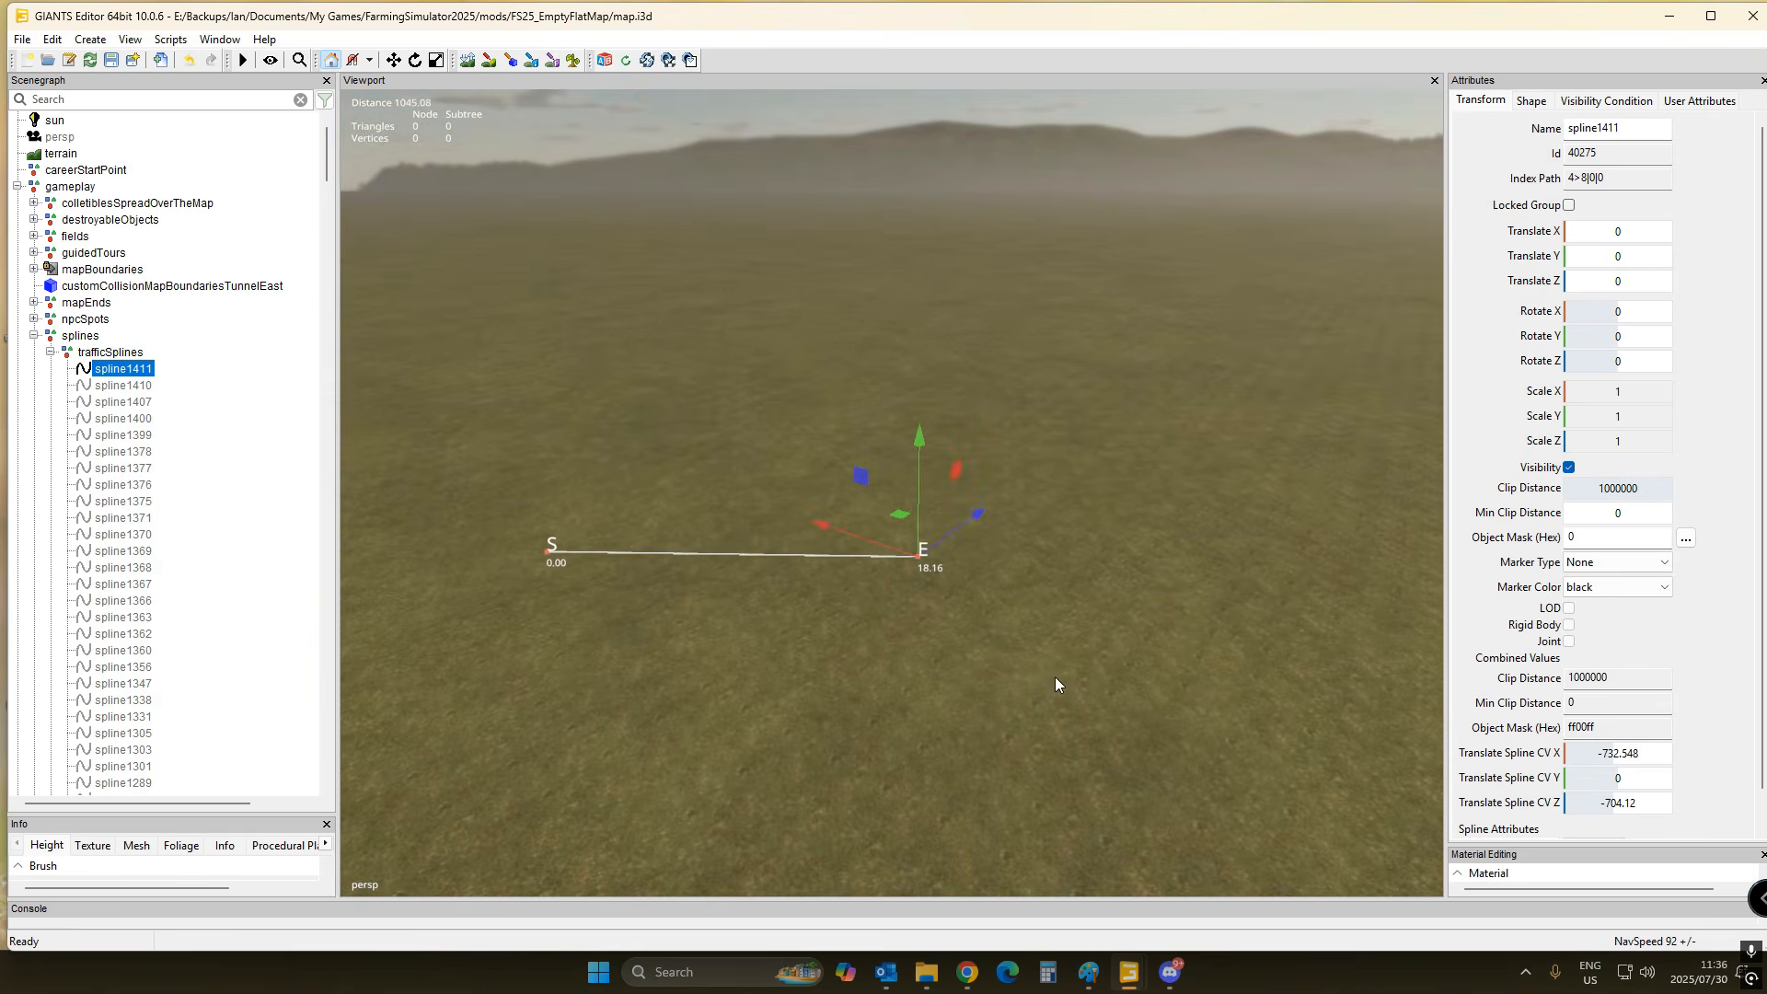
key("ctrl+z")
key("ctrl+z")
key("ctrl+z")
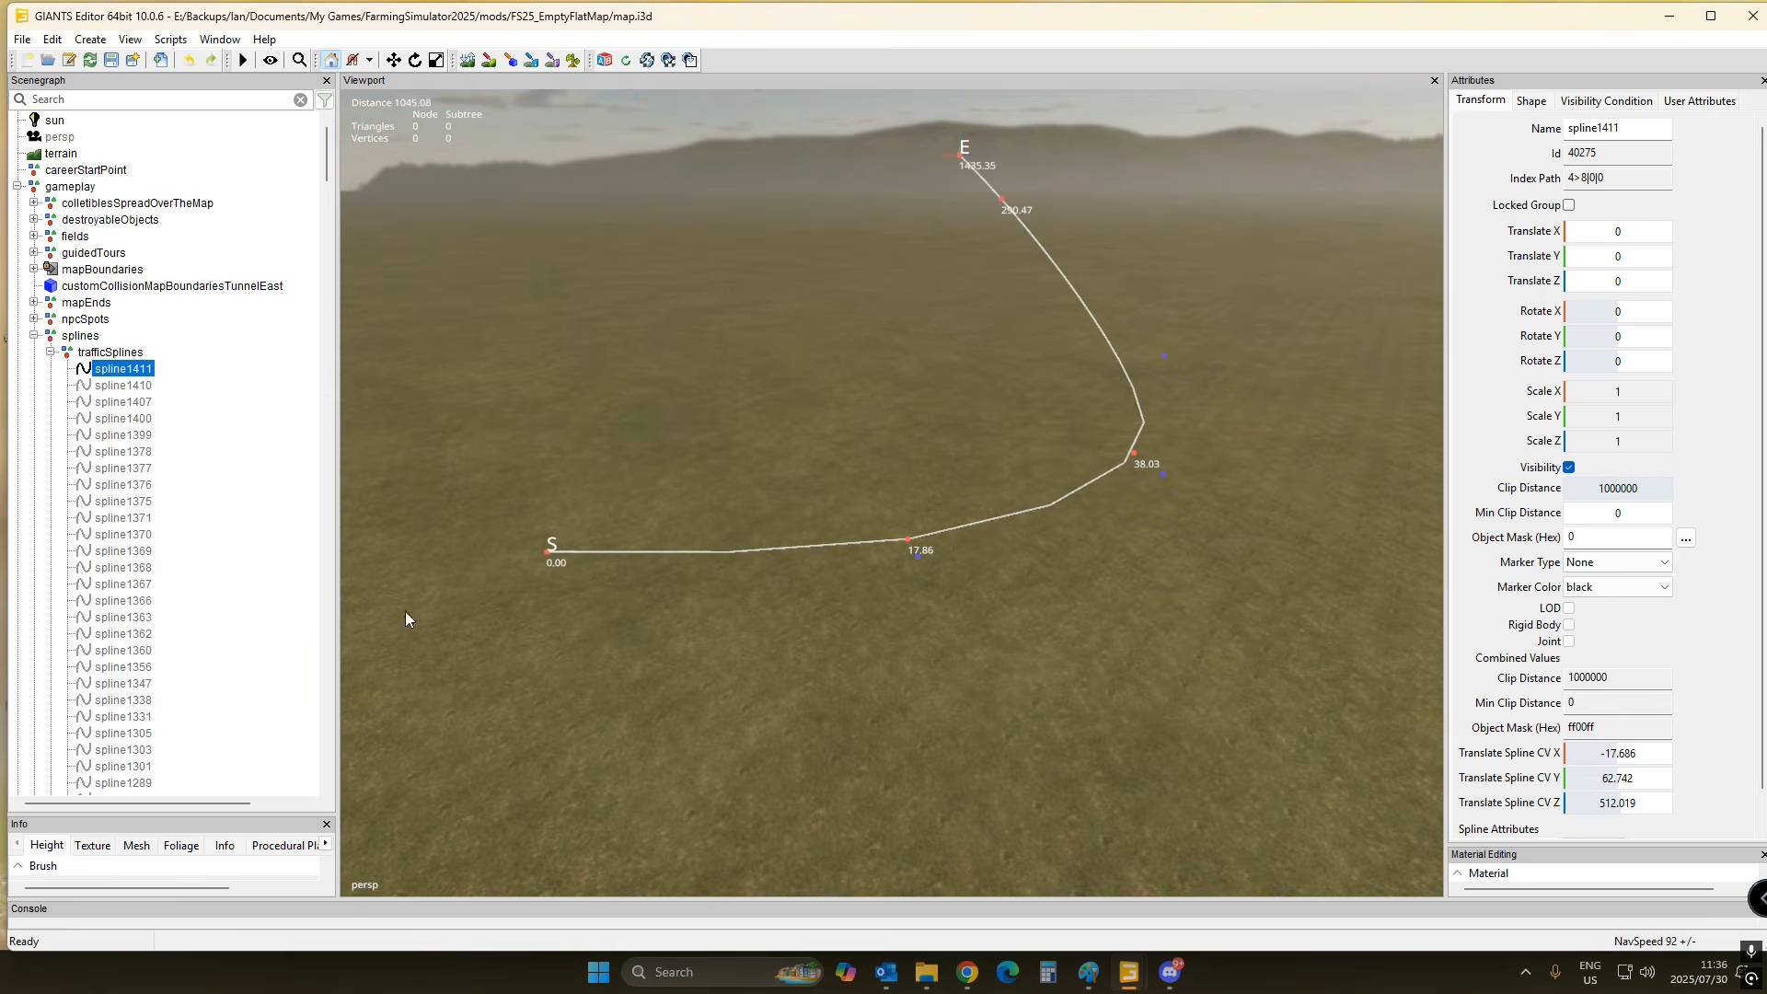
- Place the end control point of spline1411 on the ground close to its start point to form a nearly closed loop
key("ctrl+b")
left_click(525, 504)
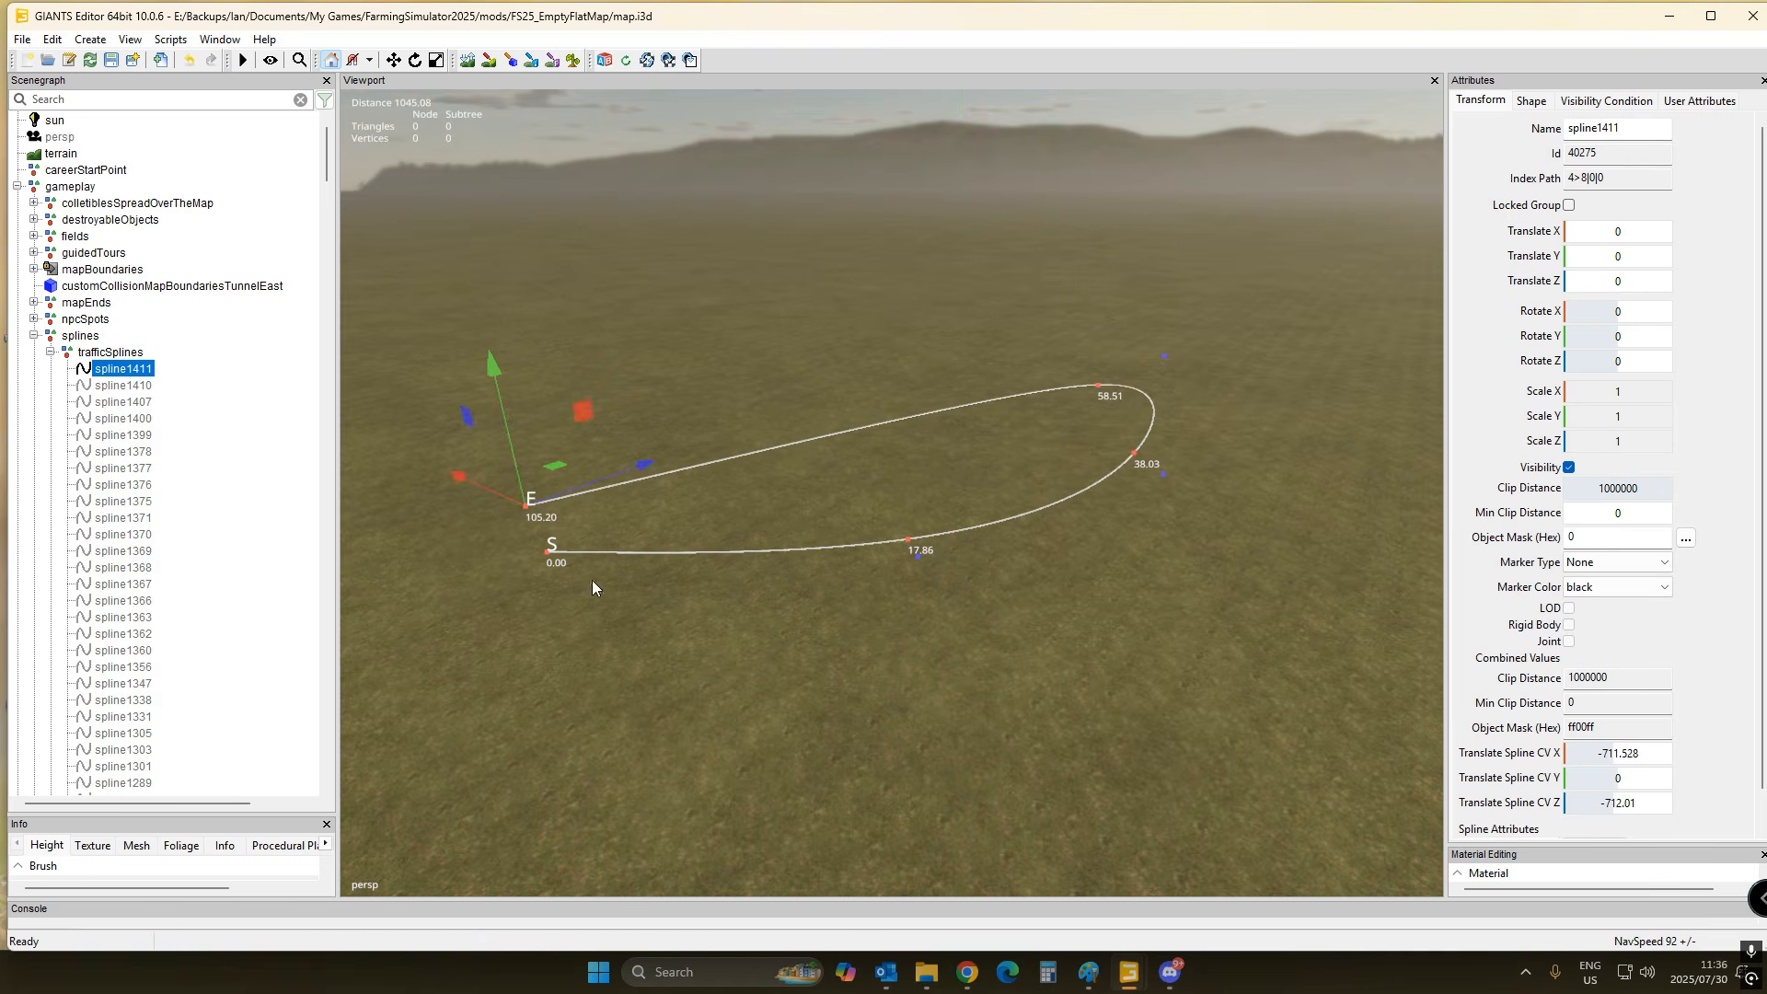
left_click_drag(703, 583, 900, 584, "alt")
scroll(644, 592, "up", 3)
scroll(592, 565, "up", 1)
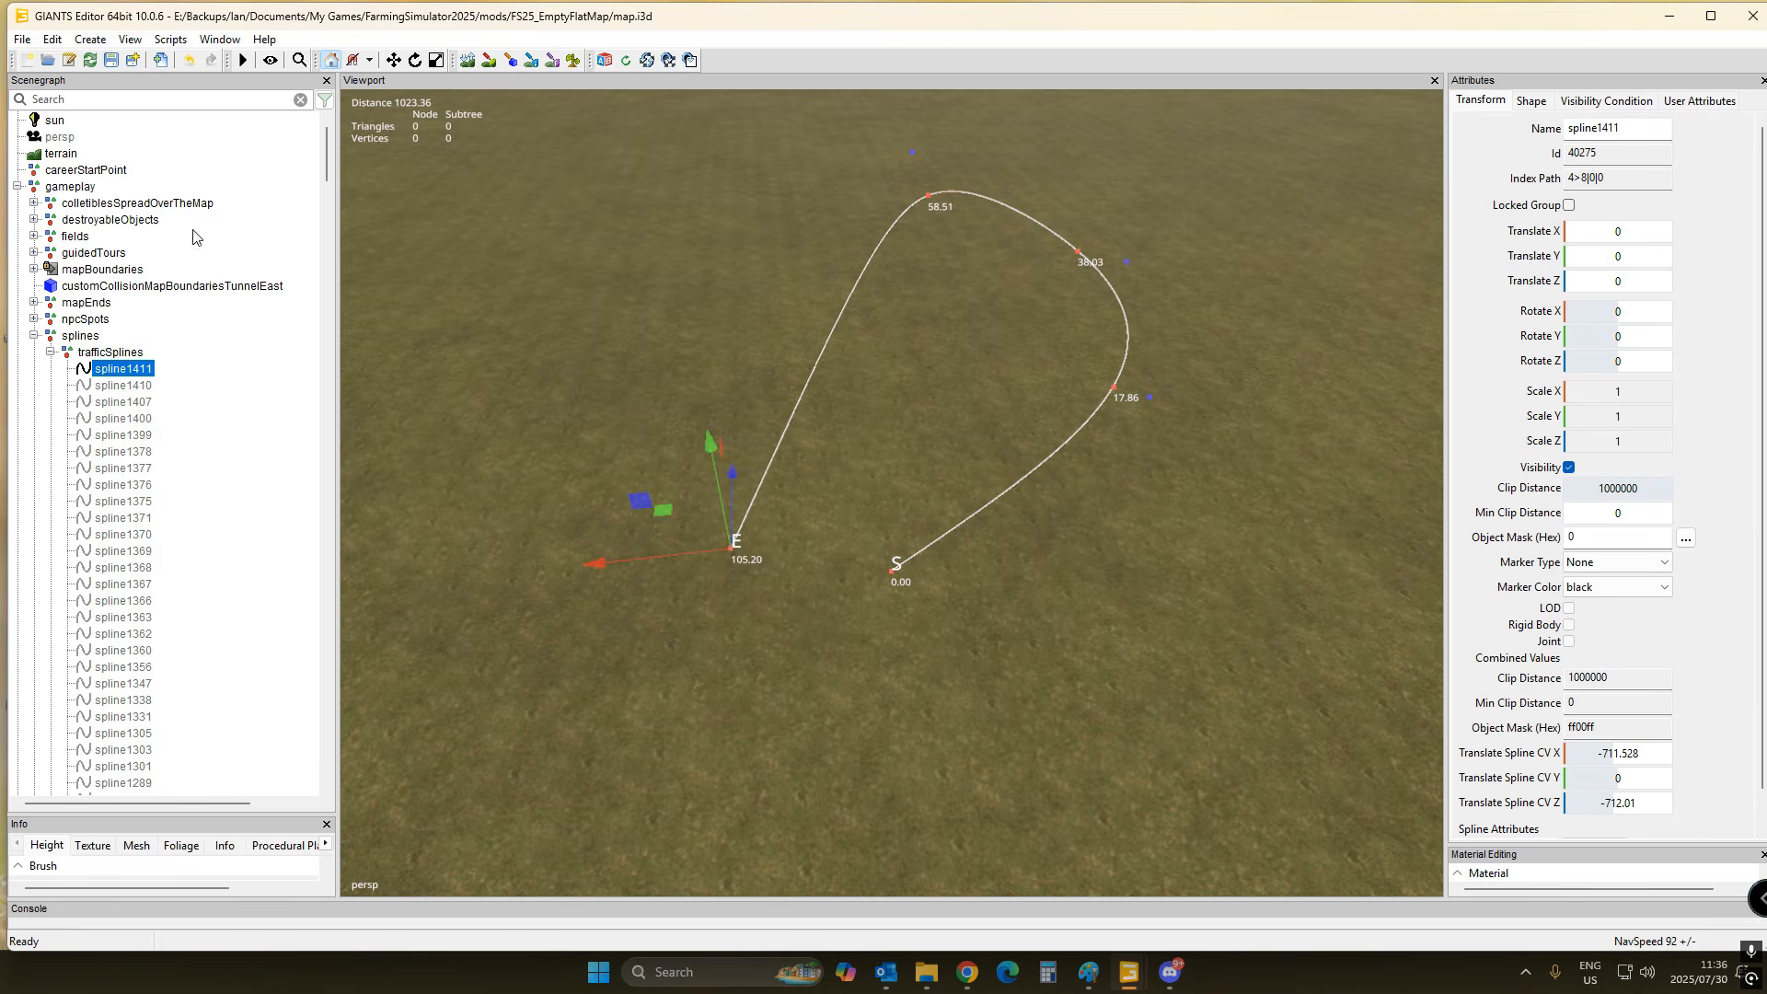
- Delete everything in the trafficSplines group from spline1410 through crossroads113, keeping only spline1411 and parkedCars
left_click(152, 386)
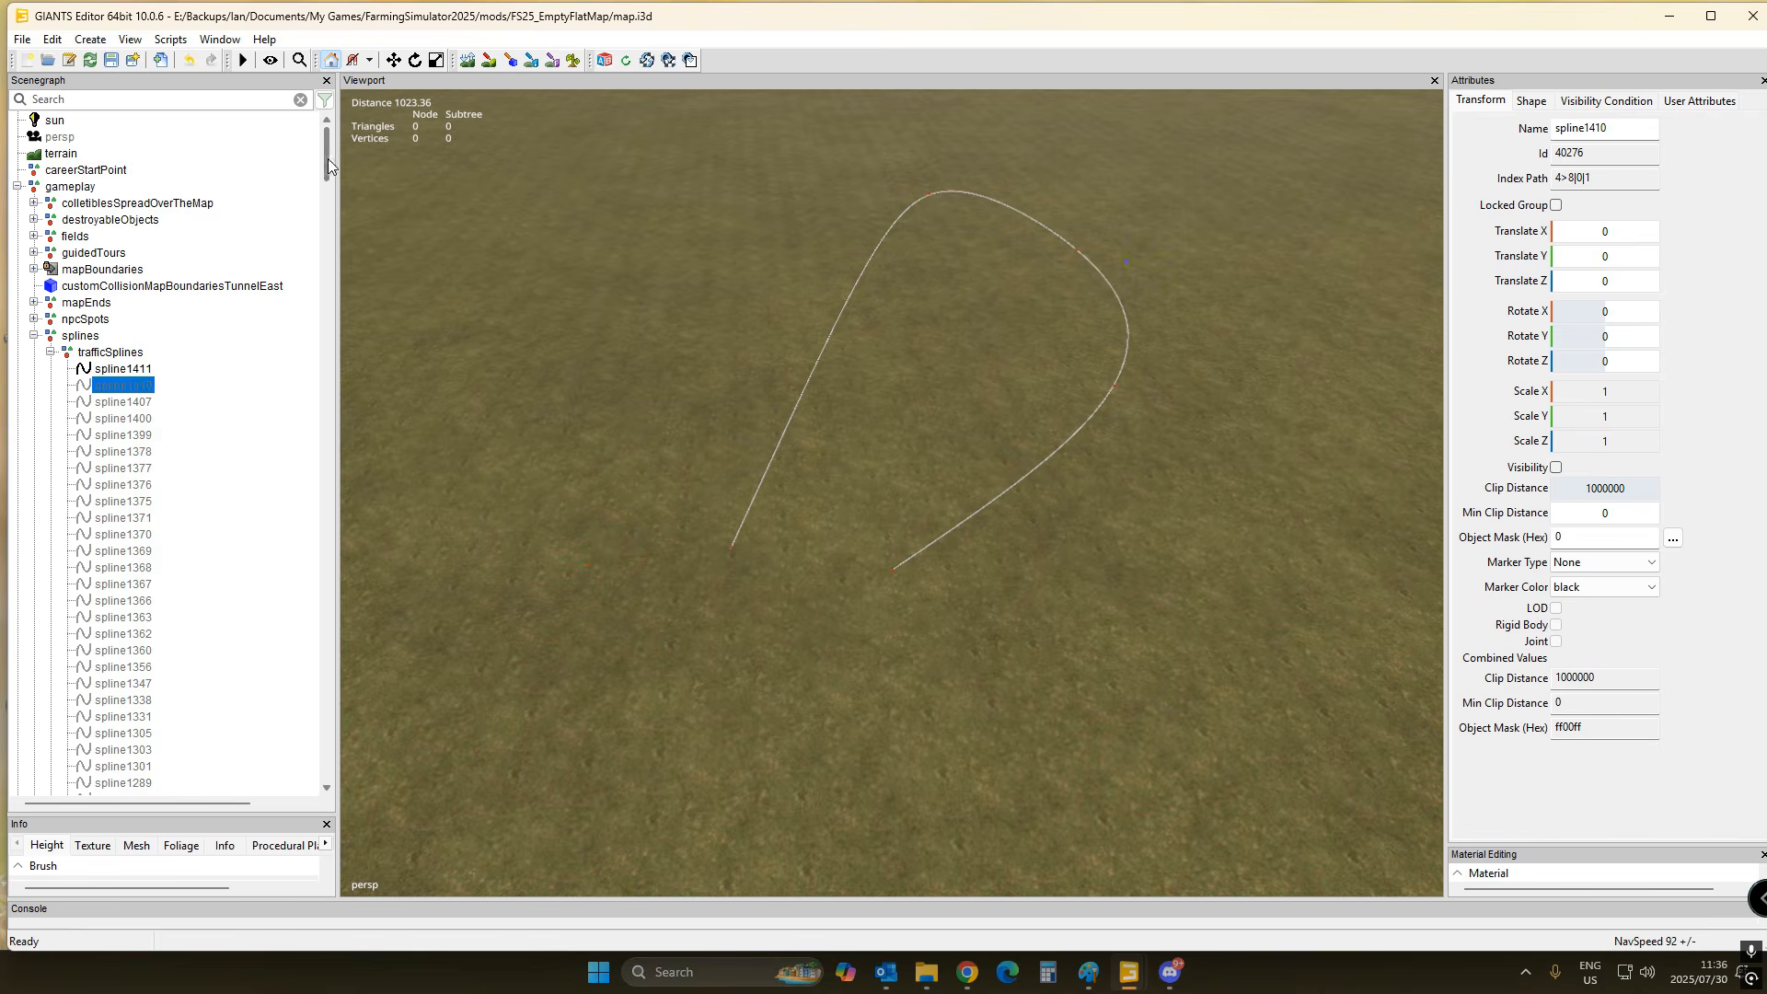
left_click_drag(328, 158, 350, 778)
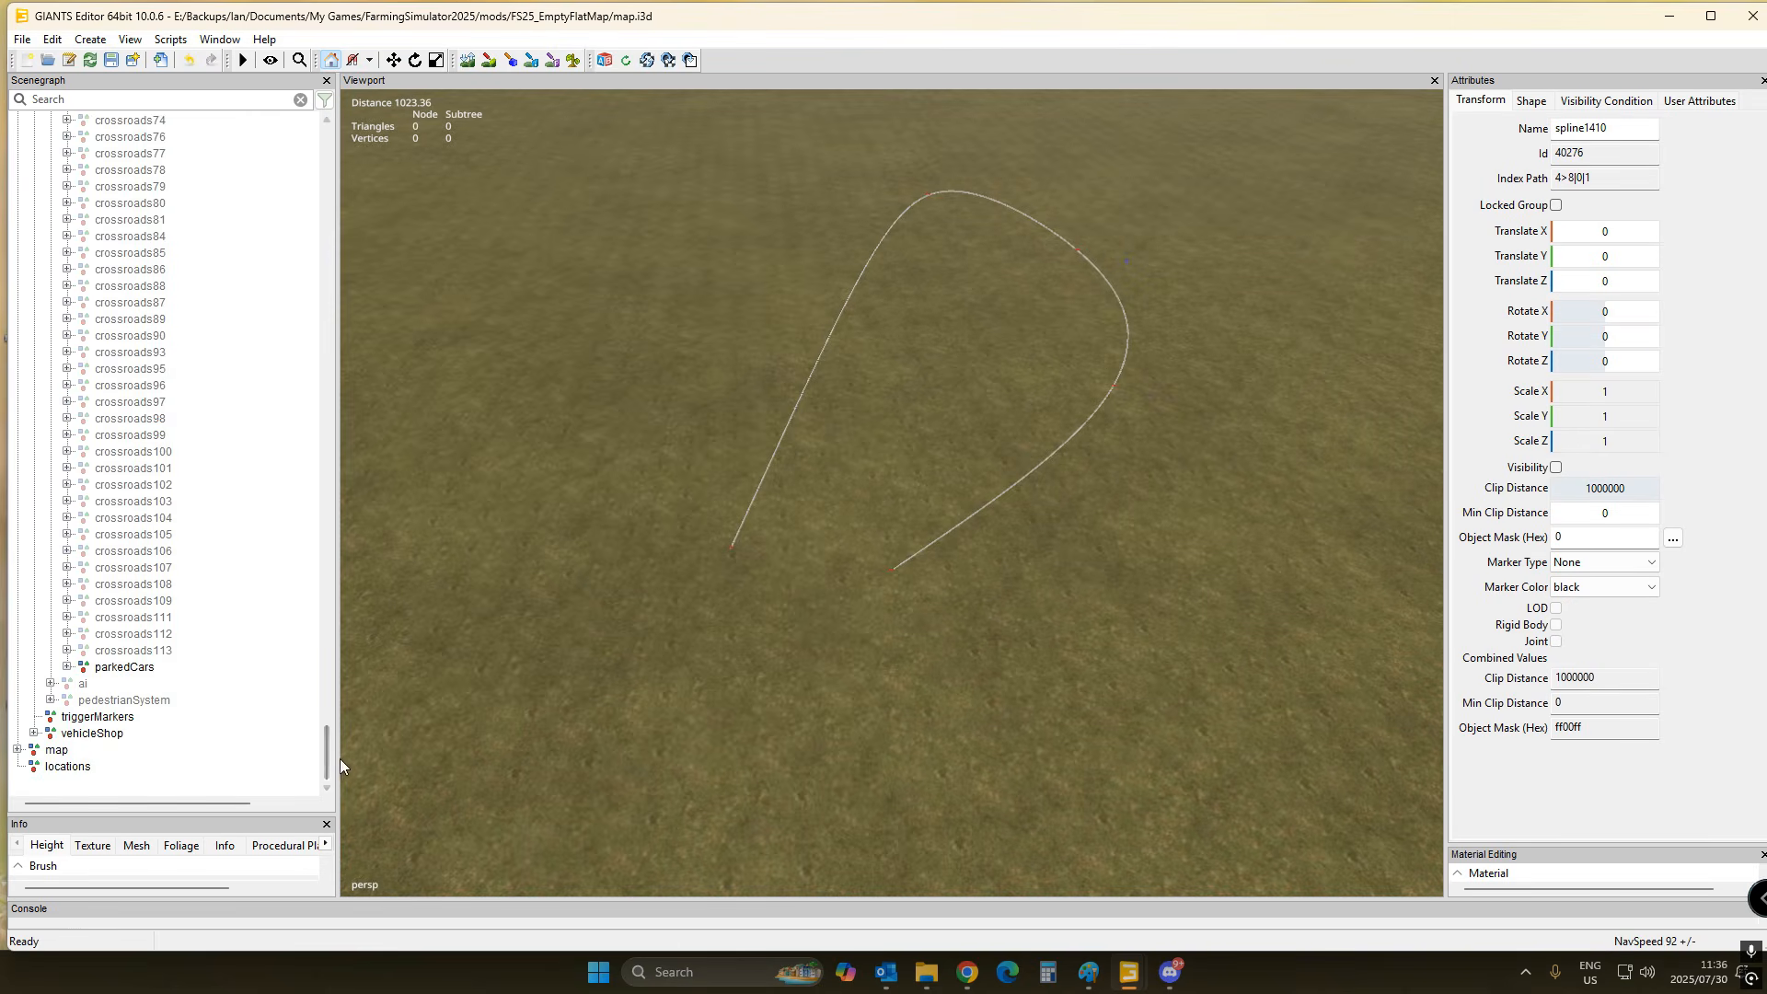
left_click(151, 652, "shift")
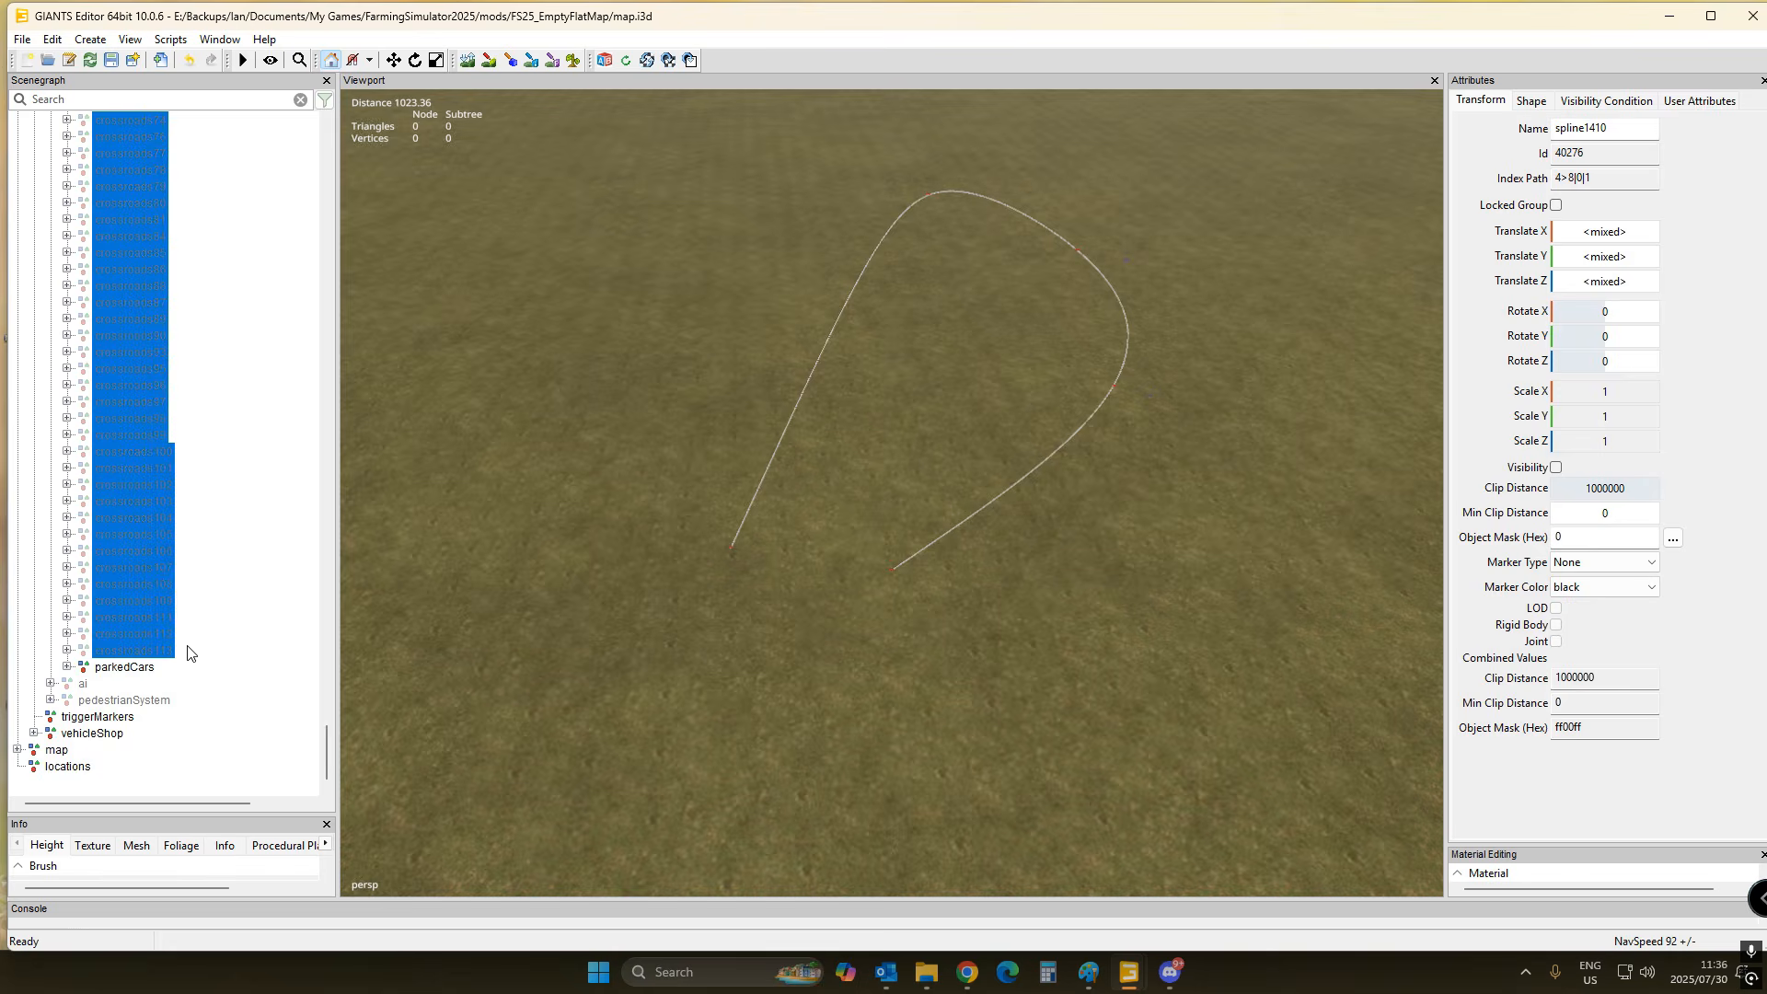
key("Delete")
left_click_drag(323, 752, 307, 161)
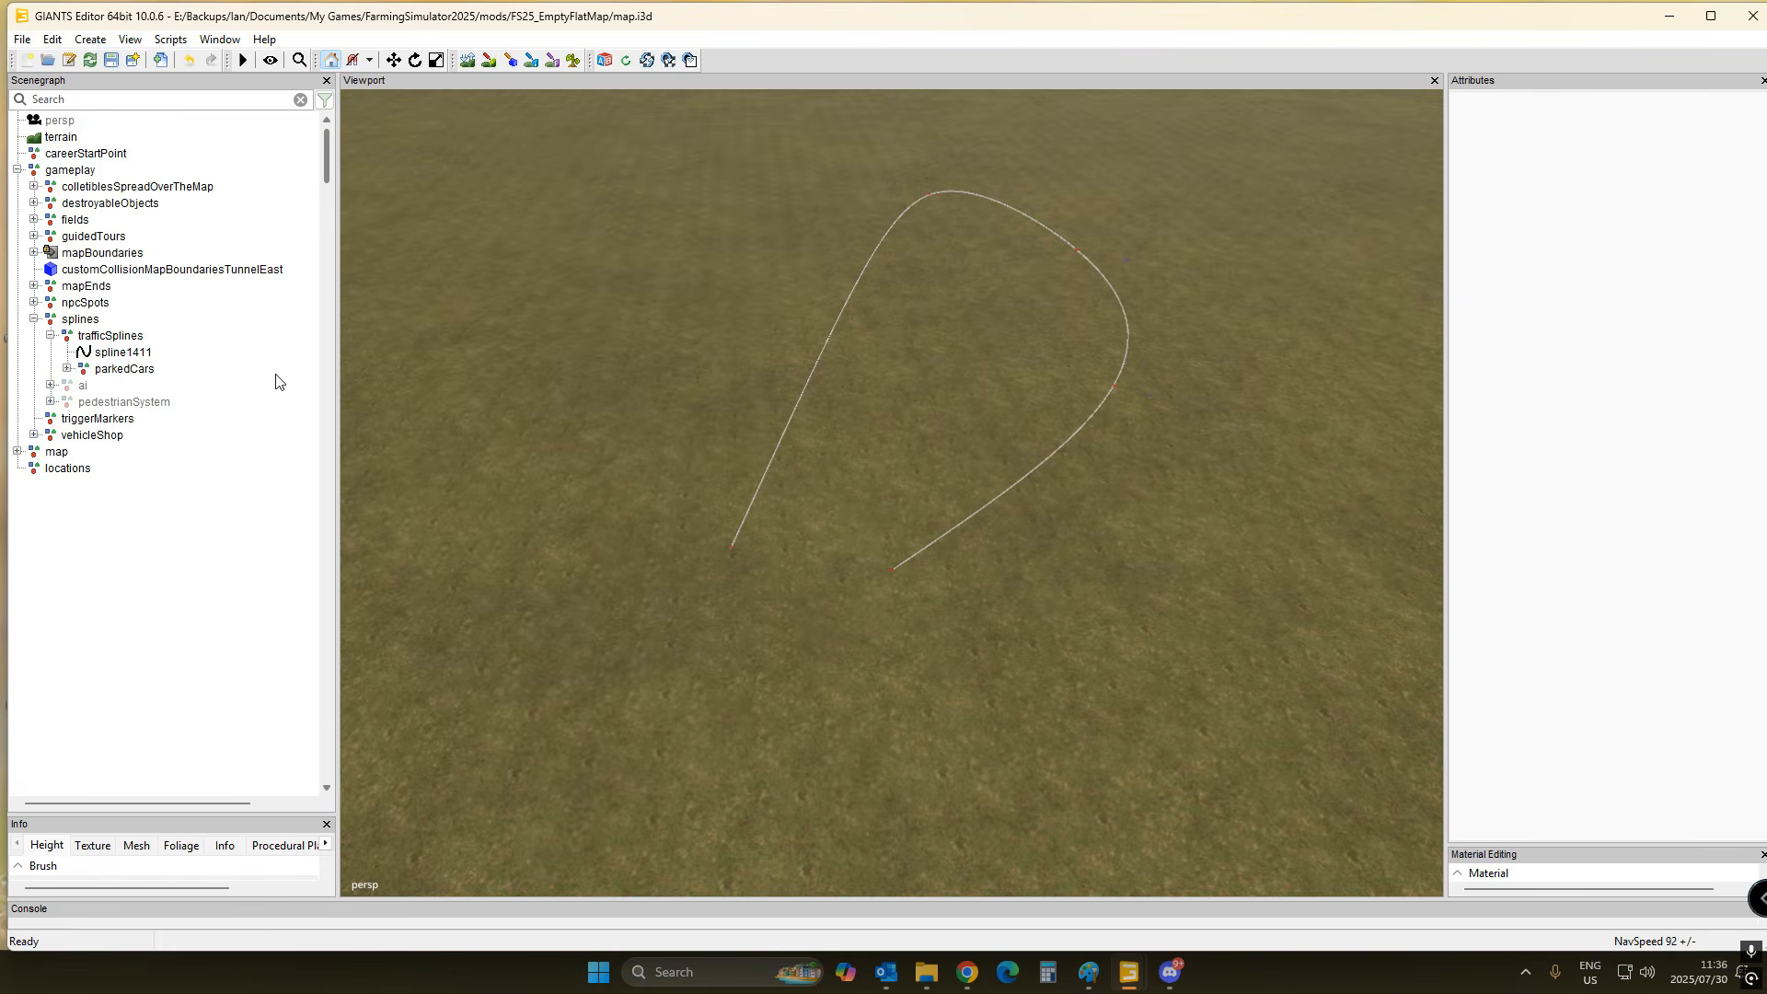
- Select spline1411 and inspect its loop from further away, including its position relative to field1
left_click(118, 352)
left_click_drag(814, 533, 603, 465, "alt")
scroll(753, 522, "down", 4)
left_click_drag(998, 518, 1029, 568, "alt")
scroll(1062, 558, "up", 3)
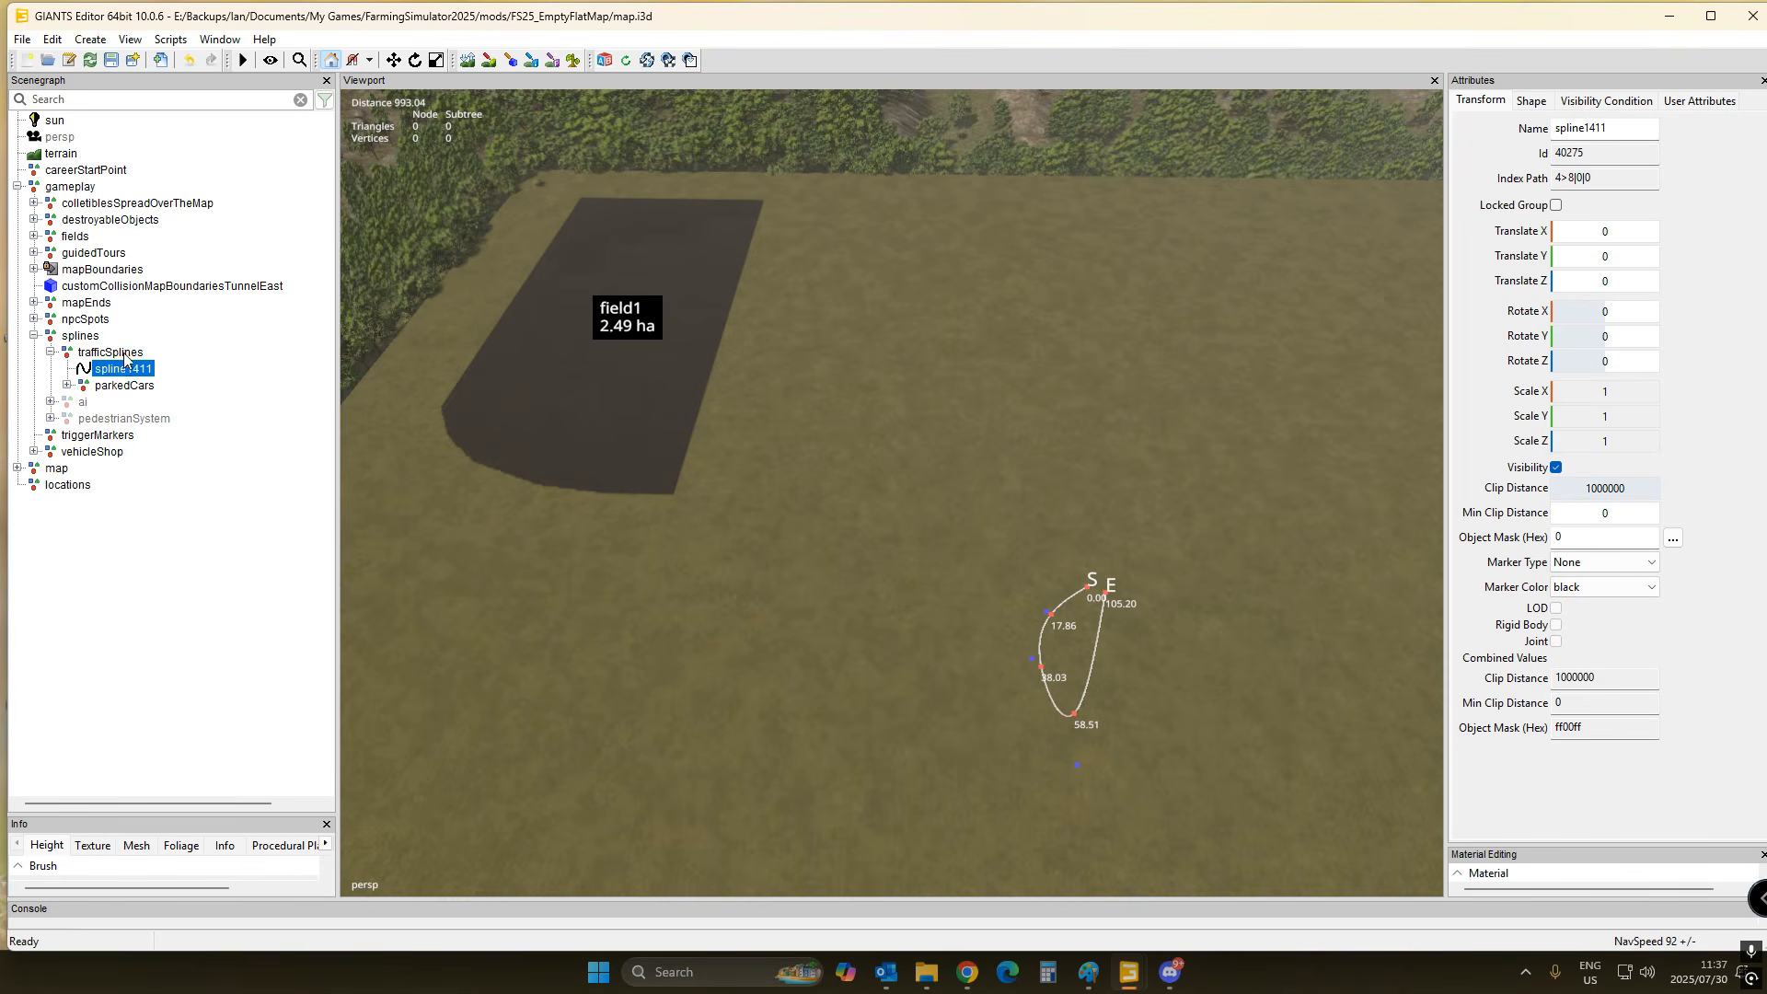
- Examine the user attributes of the trafficSplines group and compare them with those of splines, pedestrianSystem and ai
left_click(125, 355)
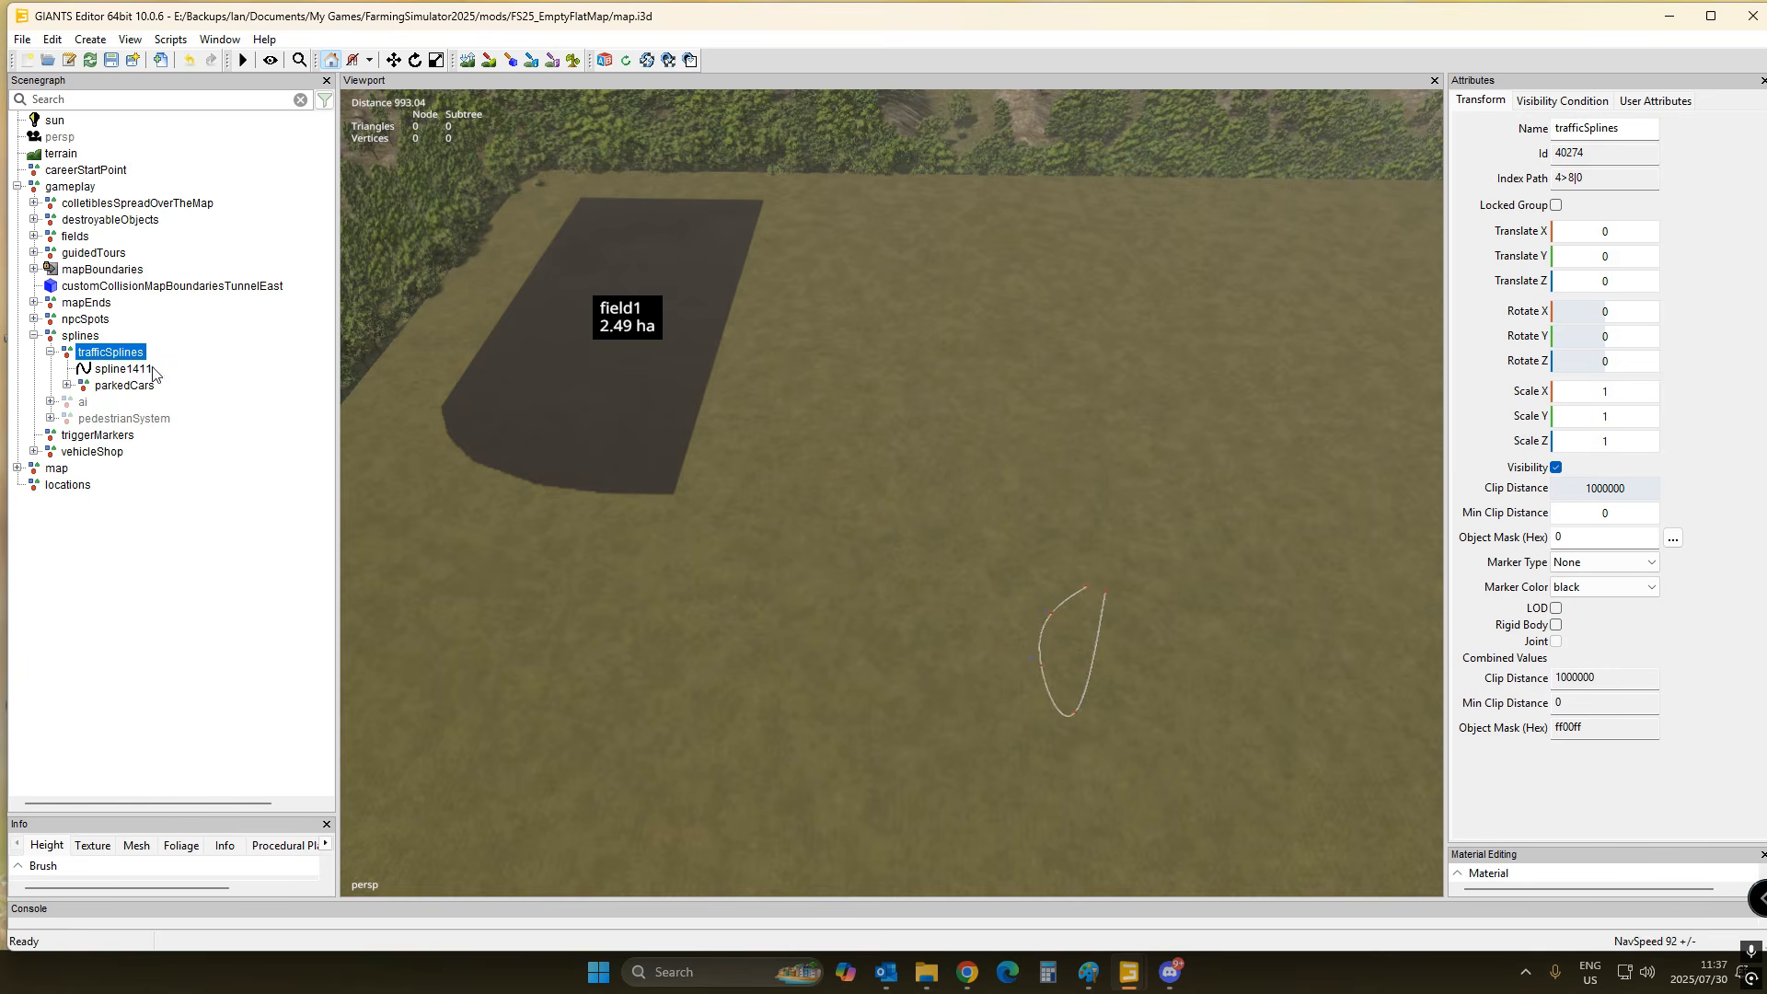
left_click(1694, 102)
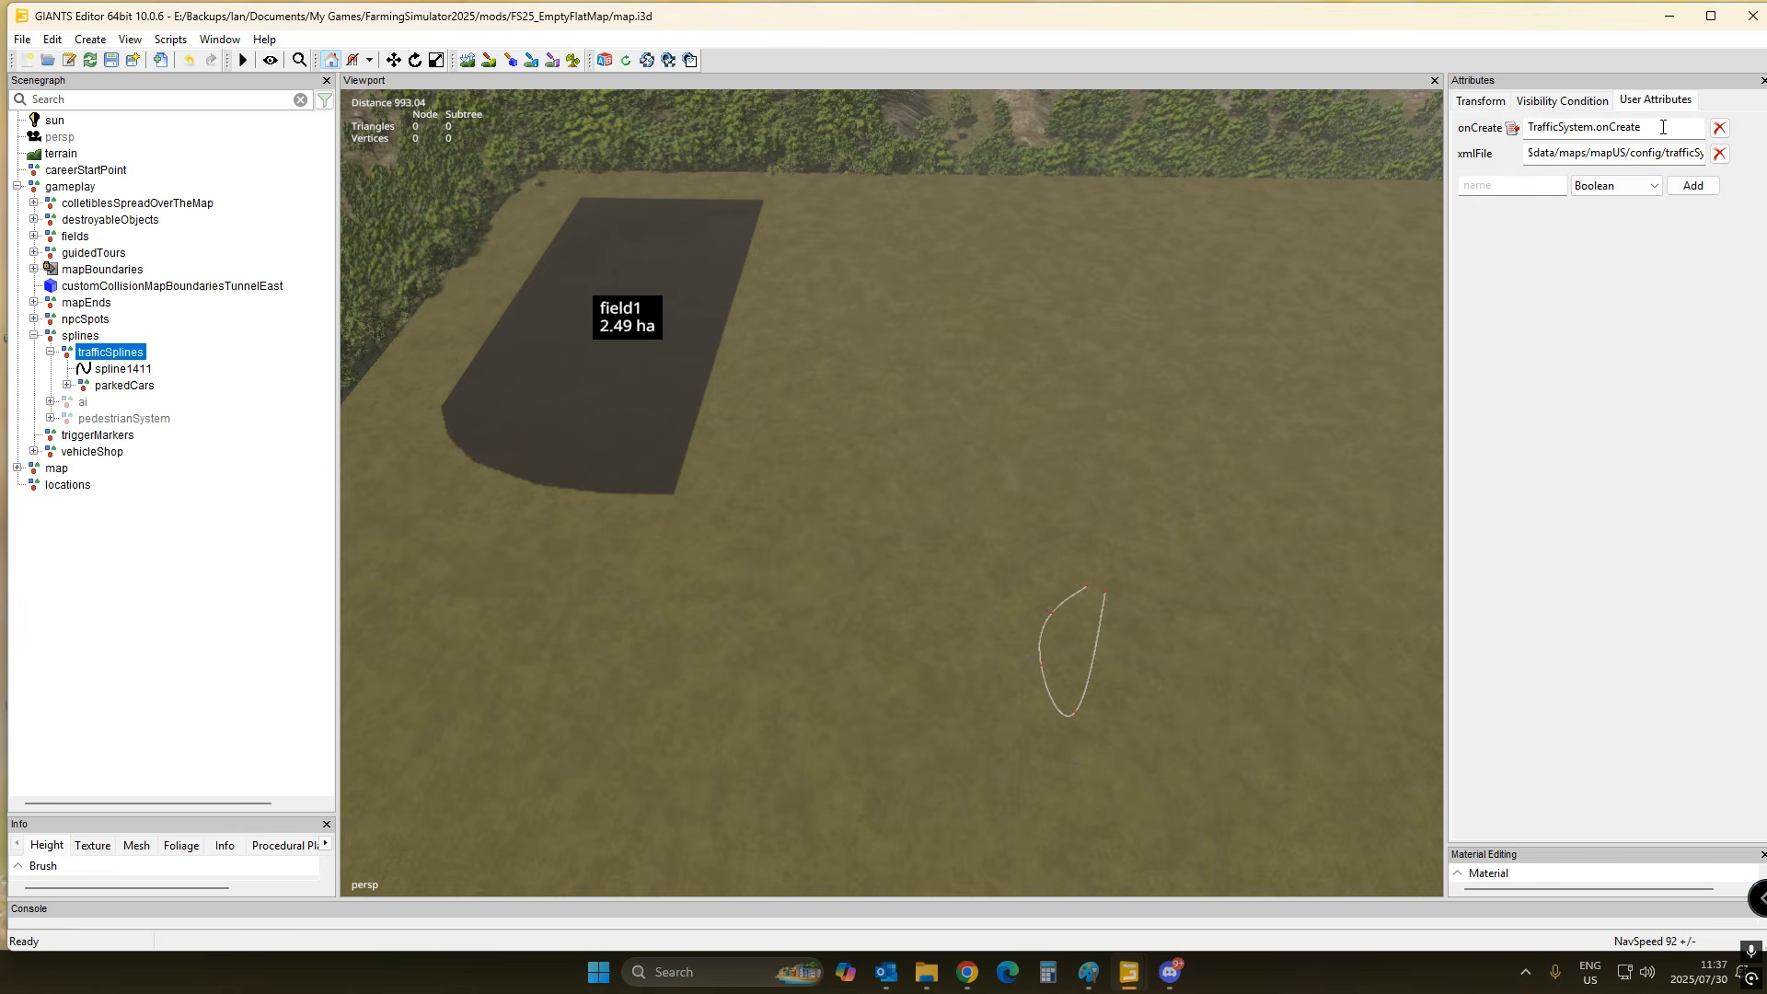
left_click(1583, 152)
left_click(109, 355)
left_click(80, 338)
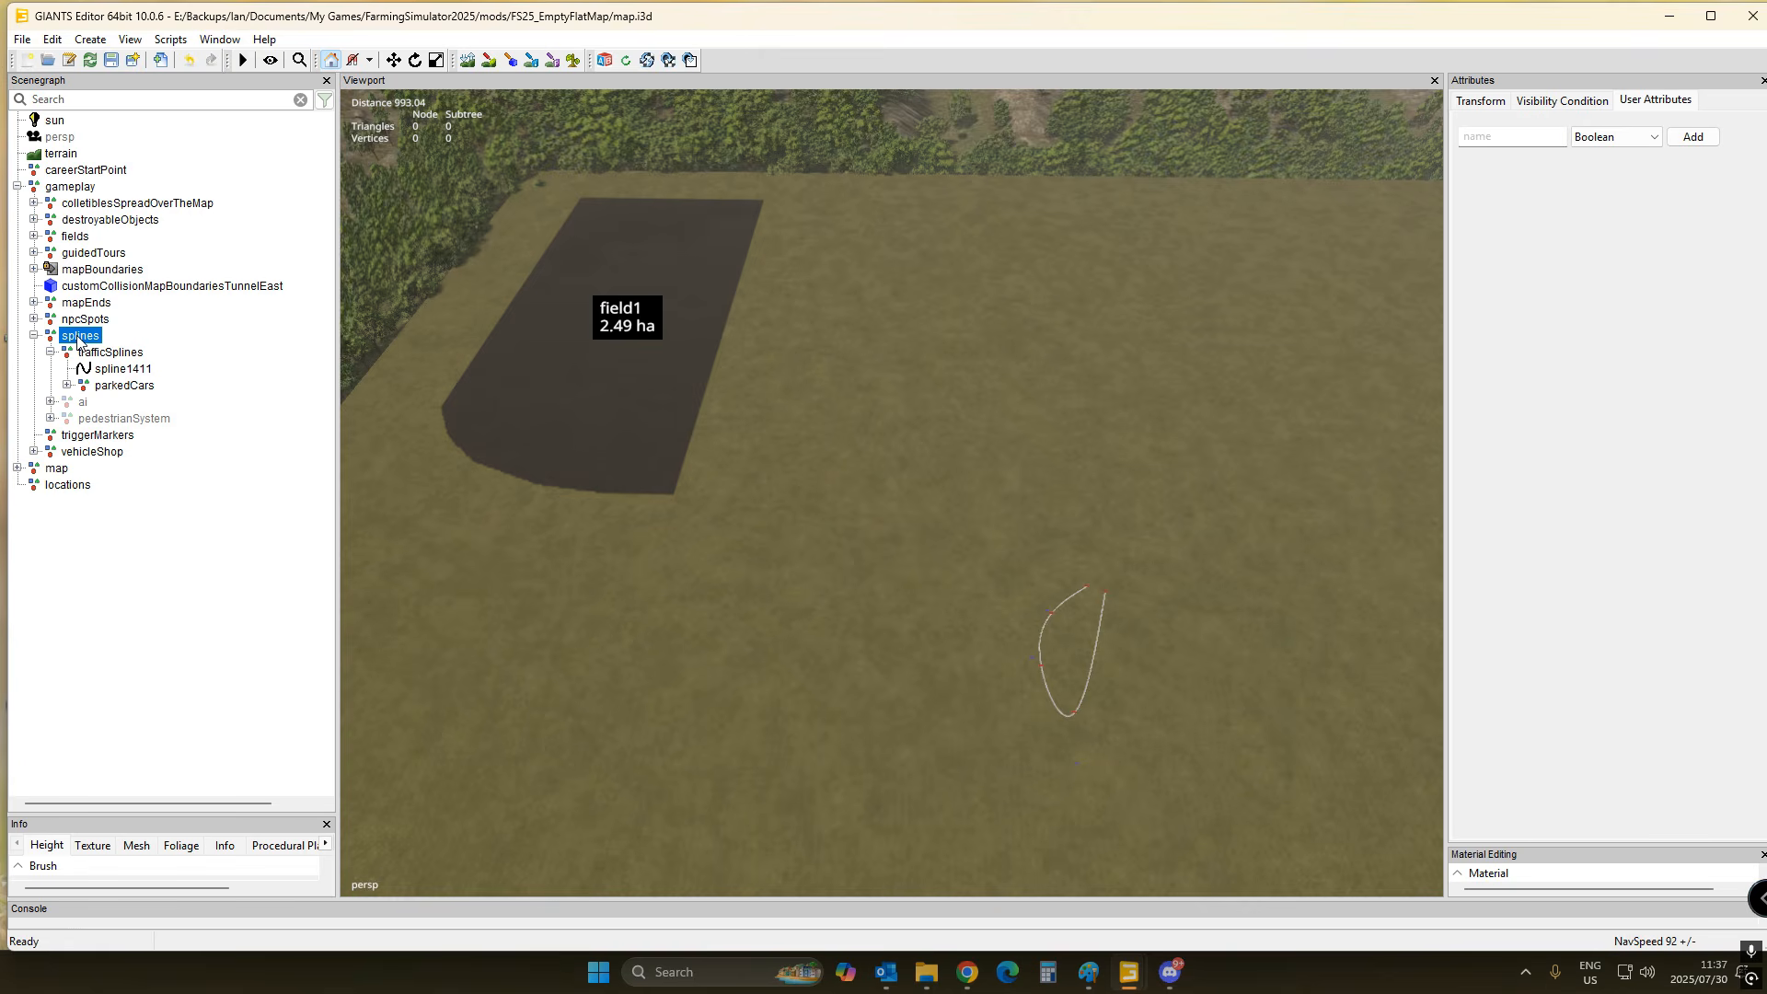
left_click(104, 357)
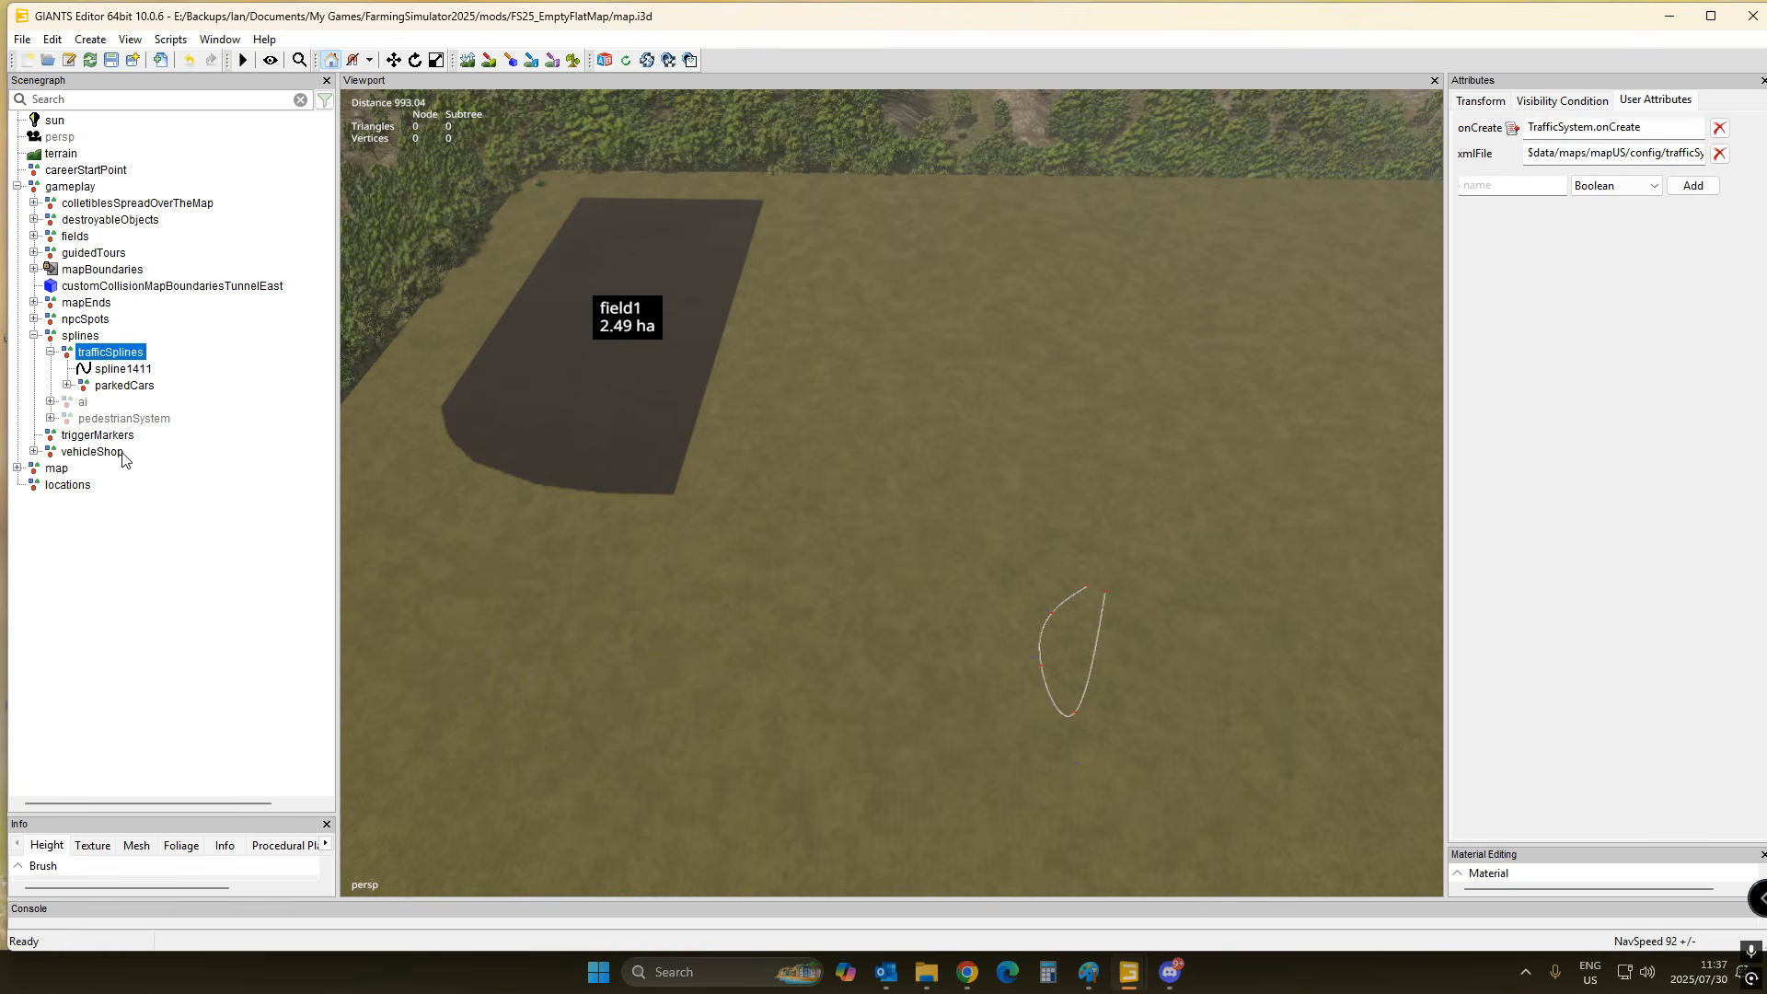
left_click(114, 420)
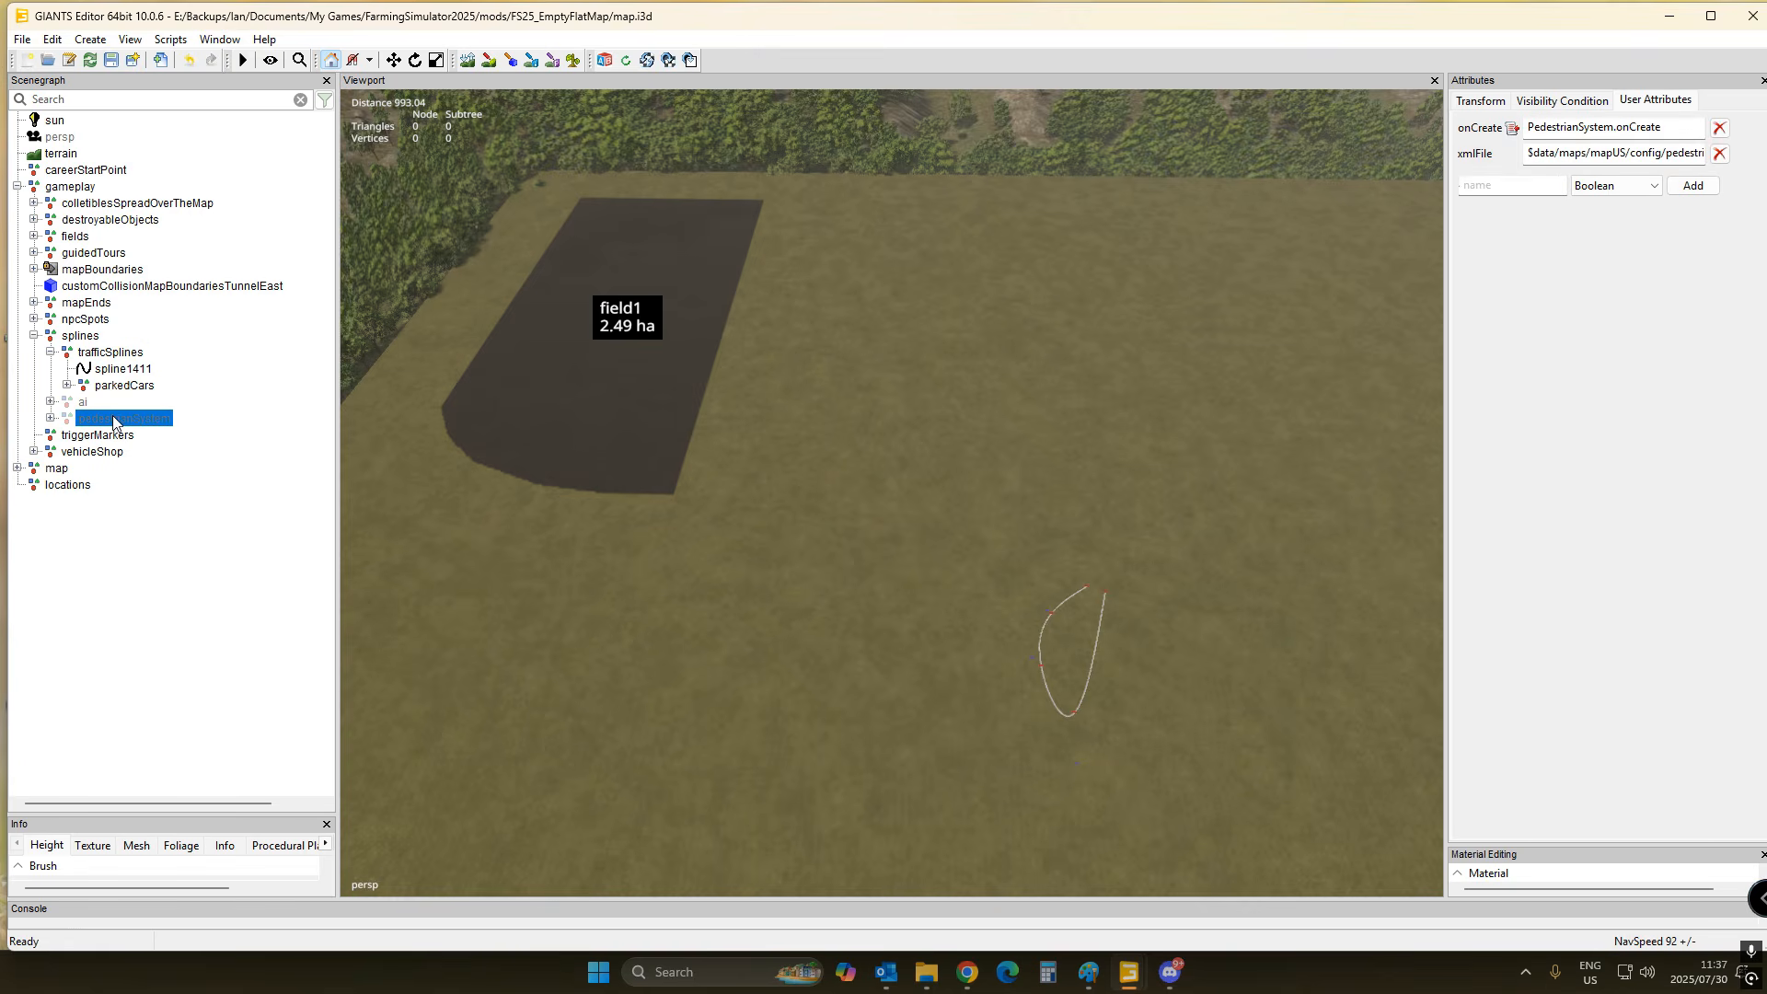
left_click(84, 402)
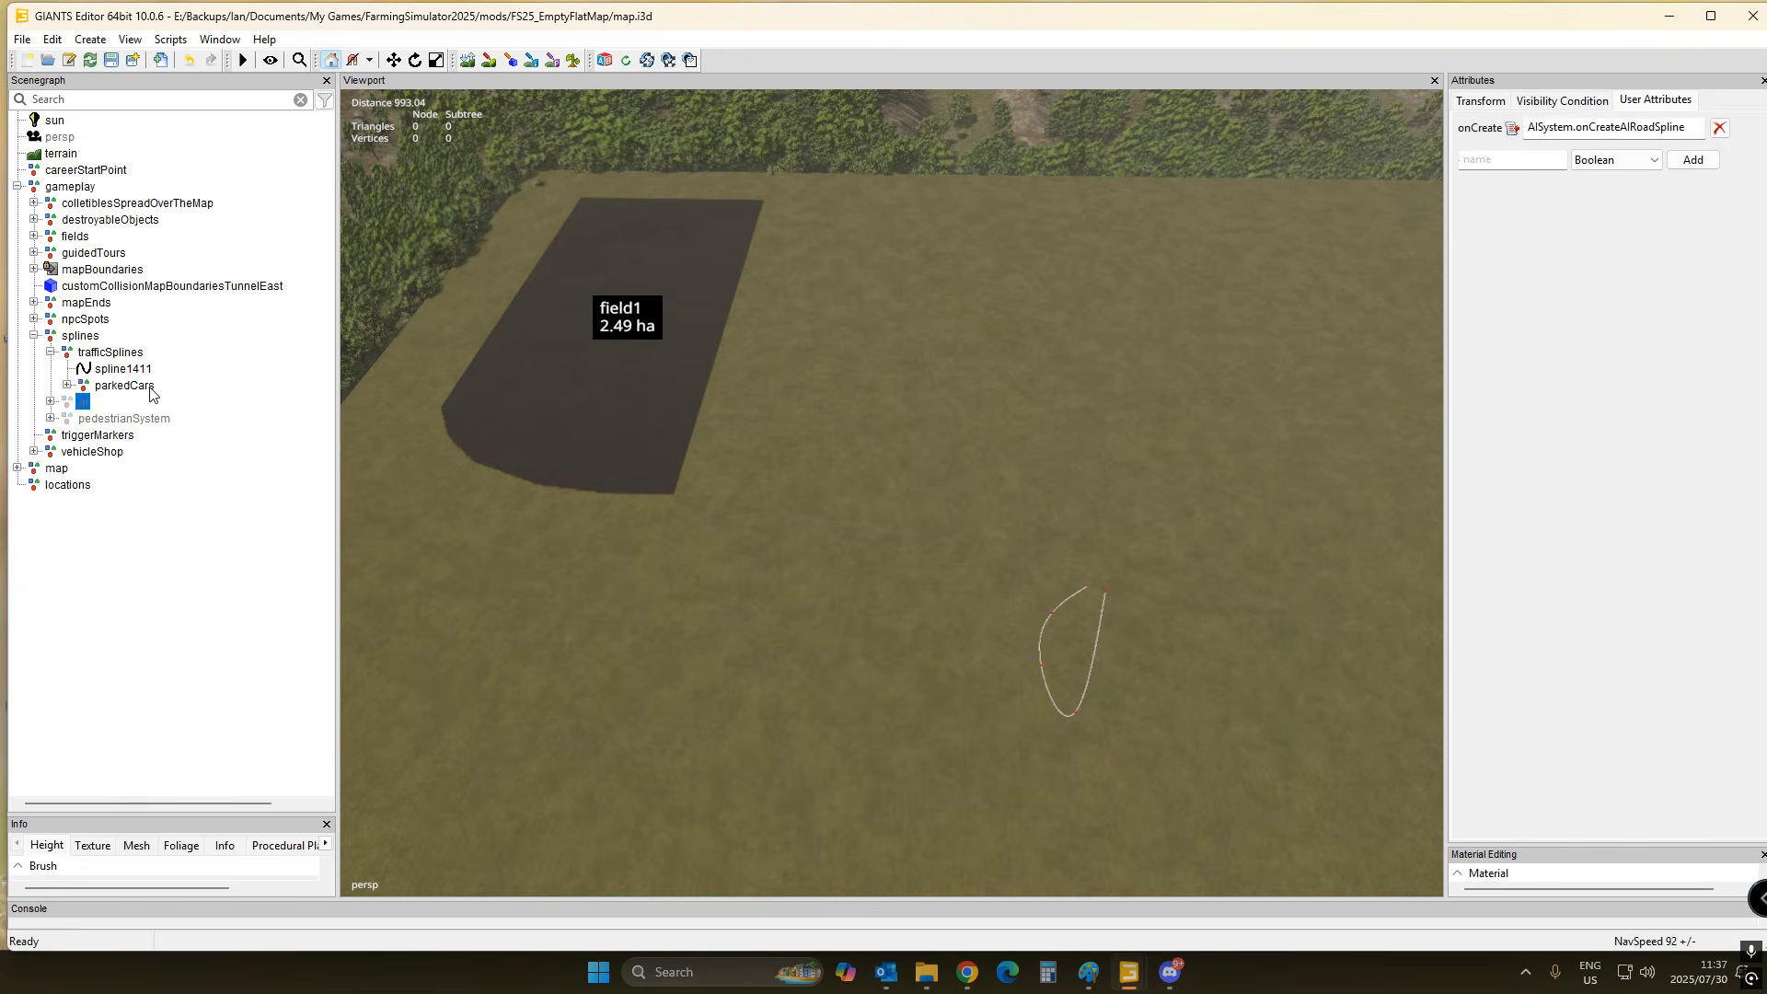
left_click(109, 355)
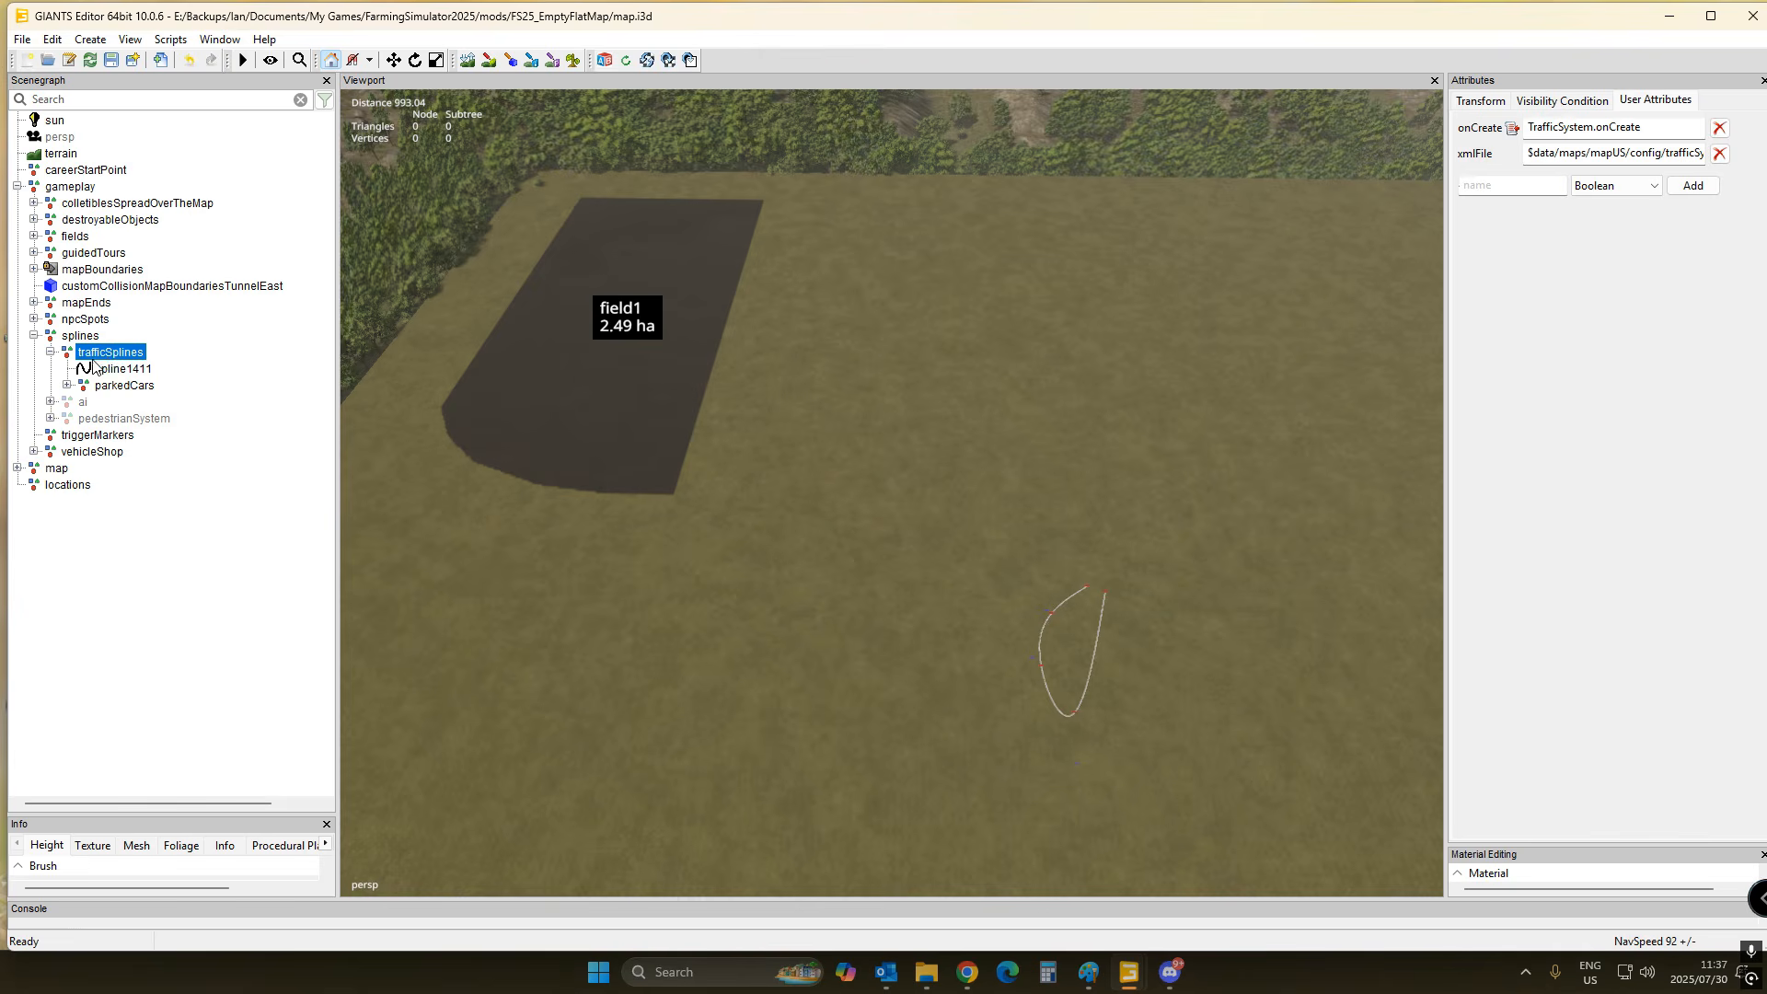
- Create a new spline in the scene and check whether it has any user attributes
left_click(111, 374)
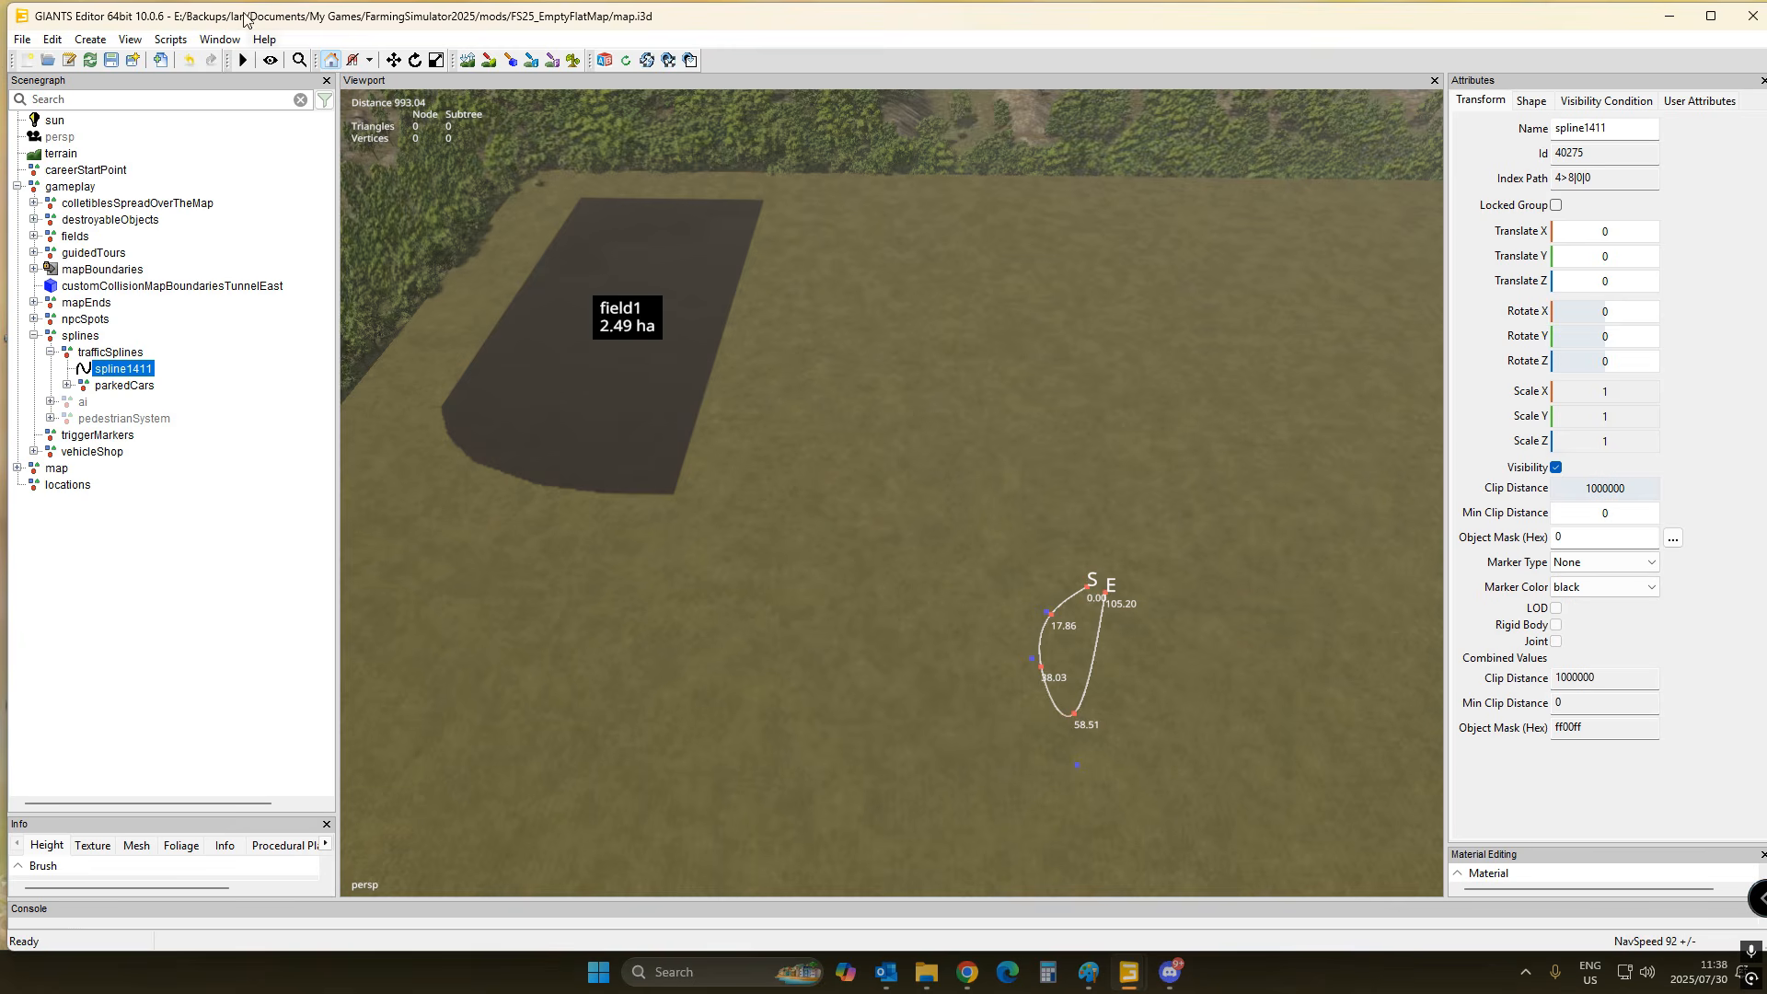
left_click(91, 40)
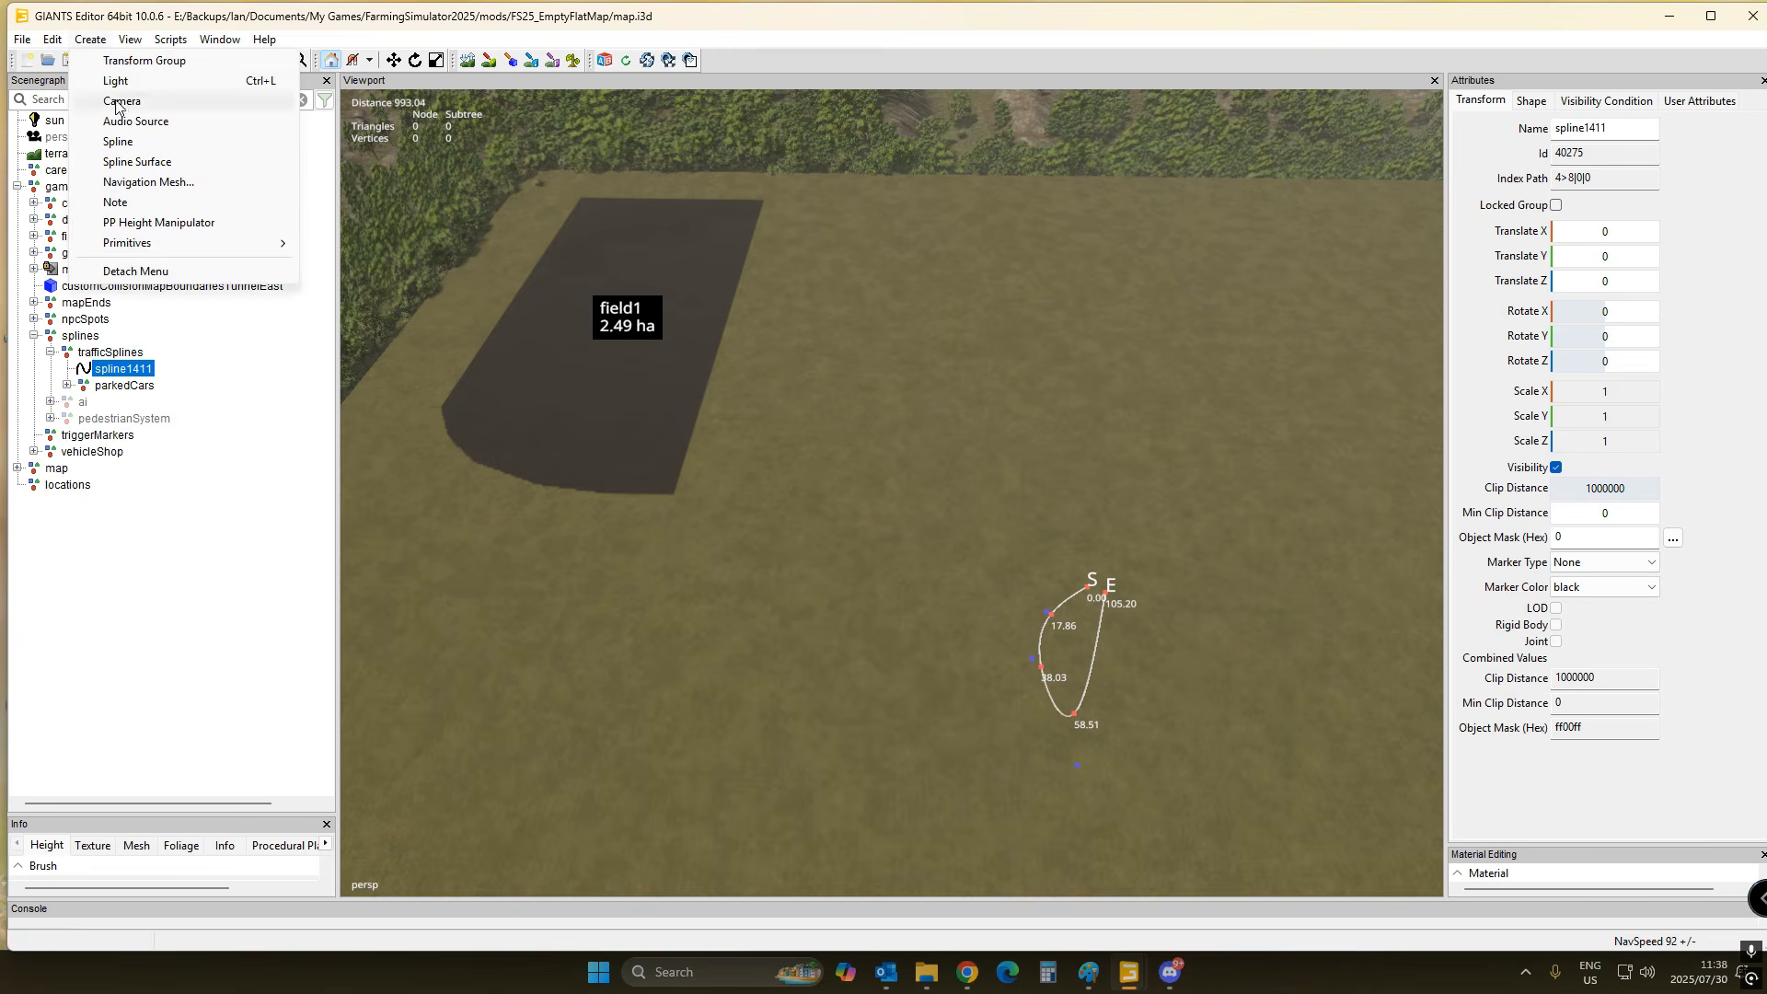
left_click(174, 143)
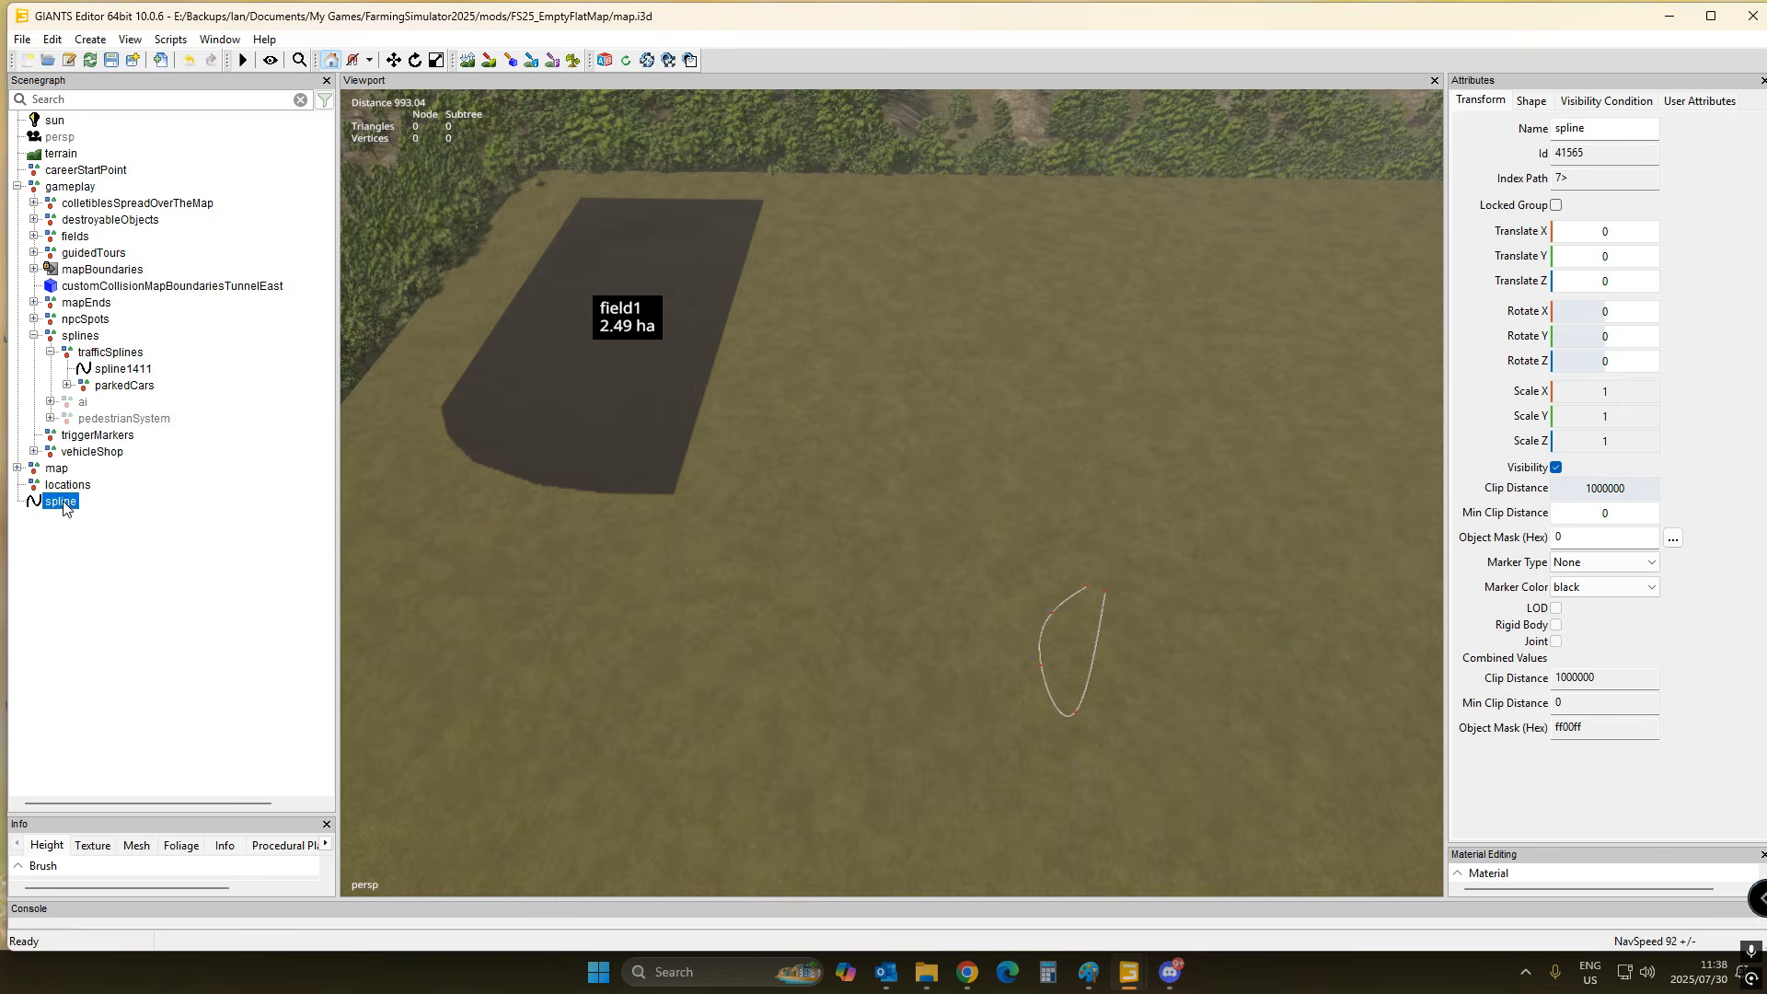
left_click(1705, 103)
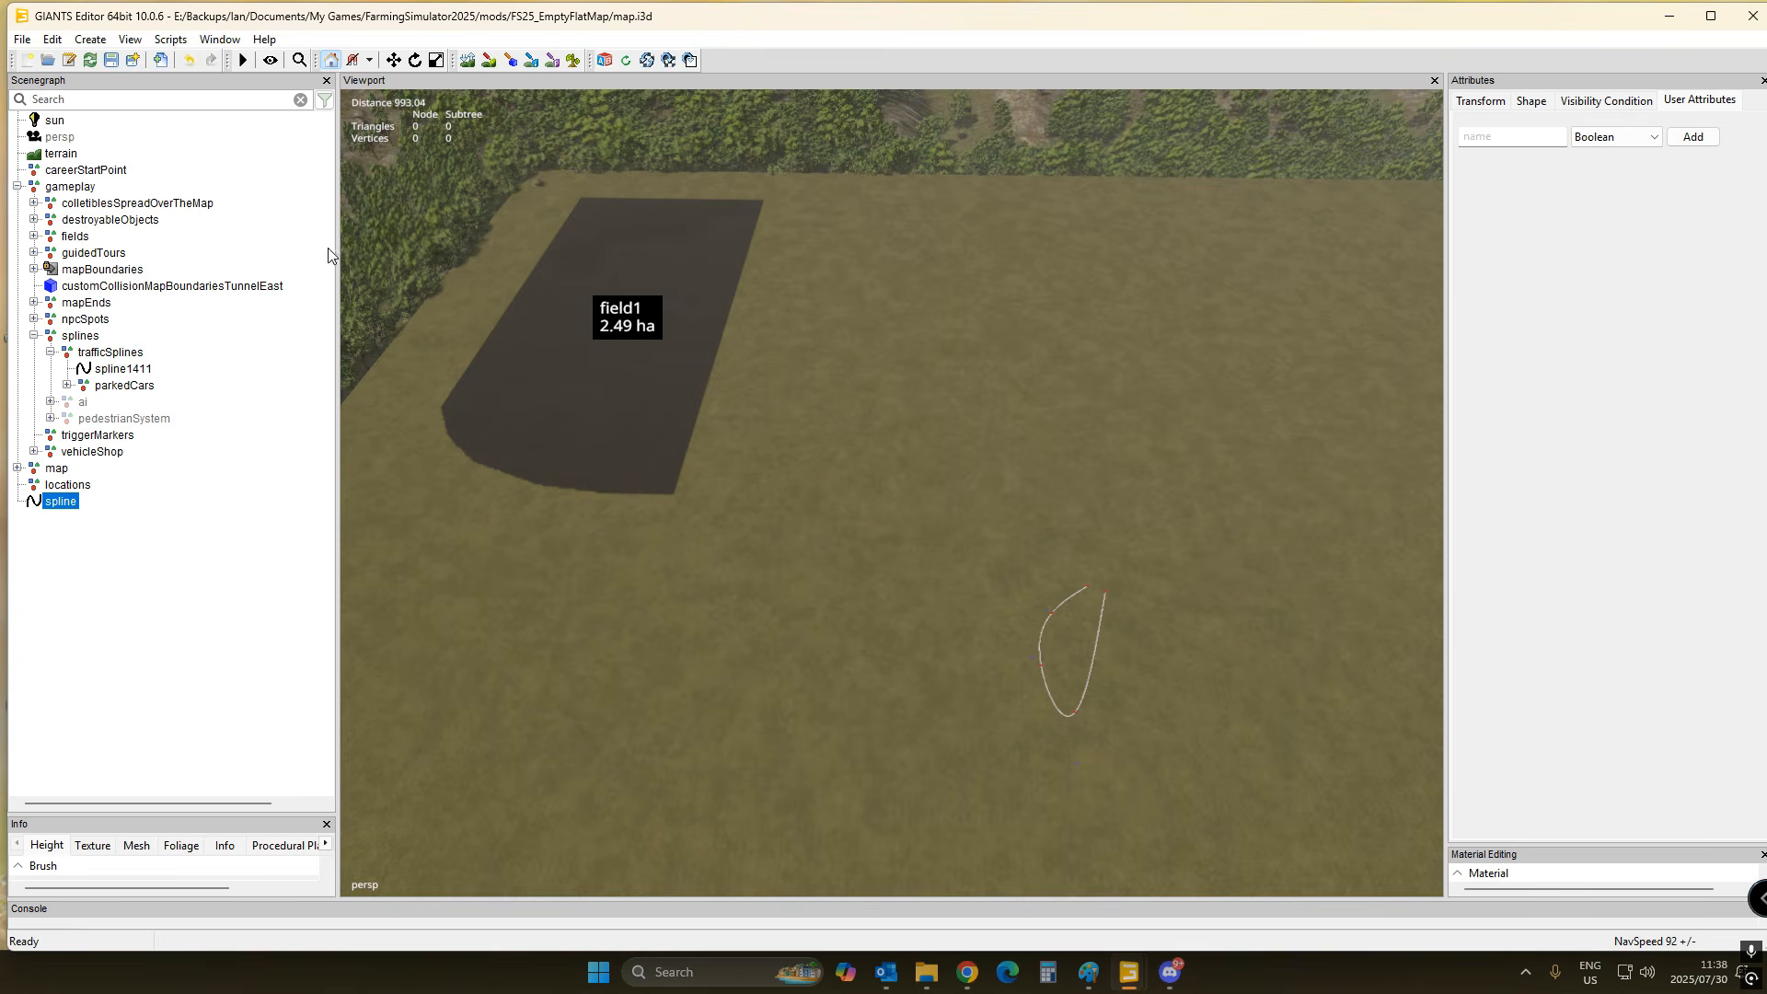
left_click(119, 570)
left_click(60, 503)
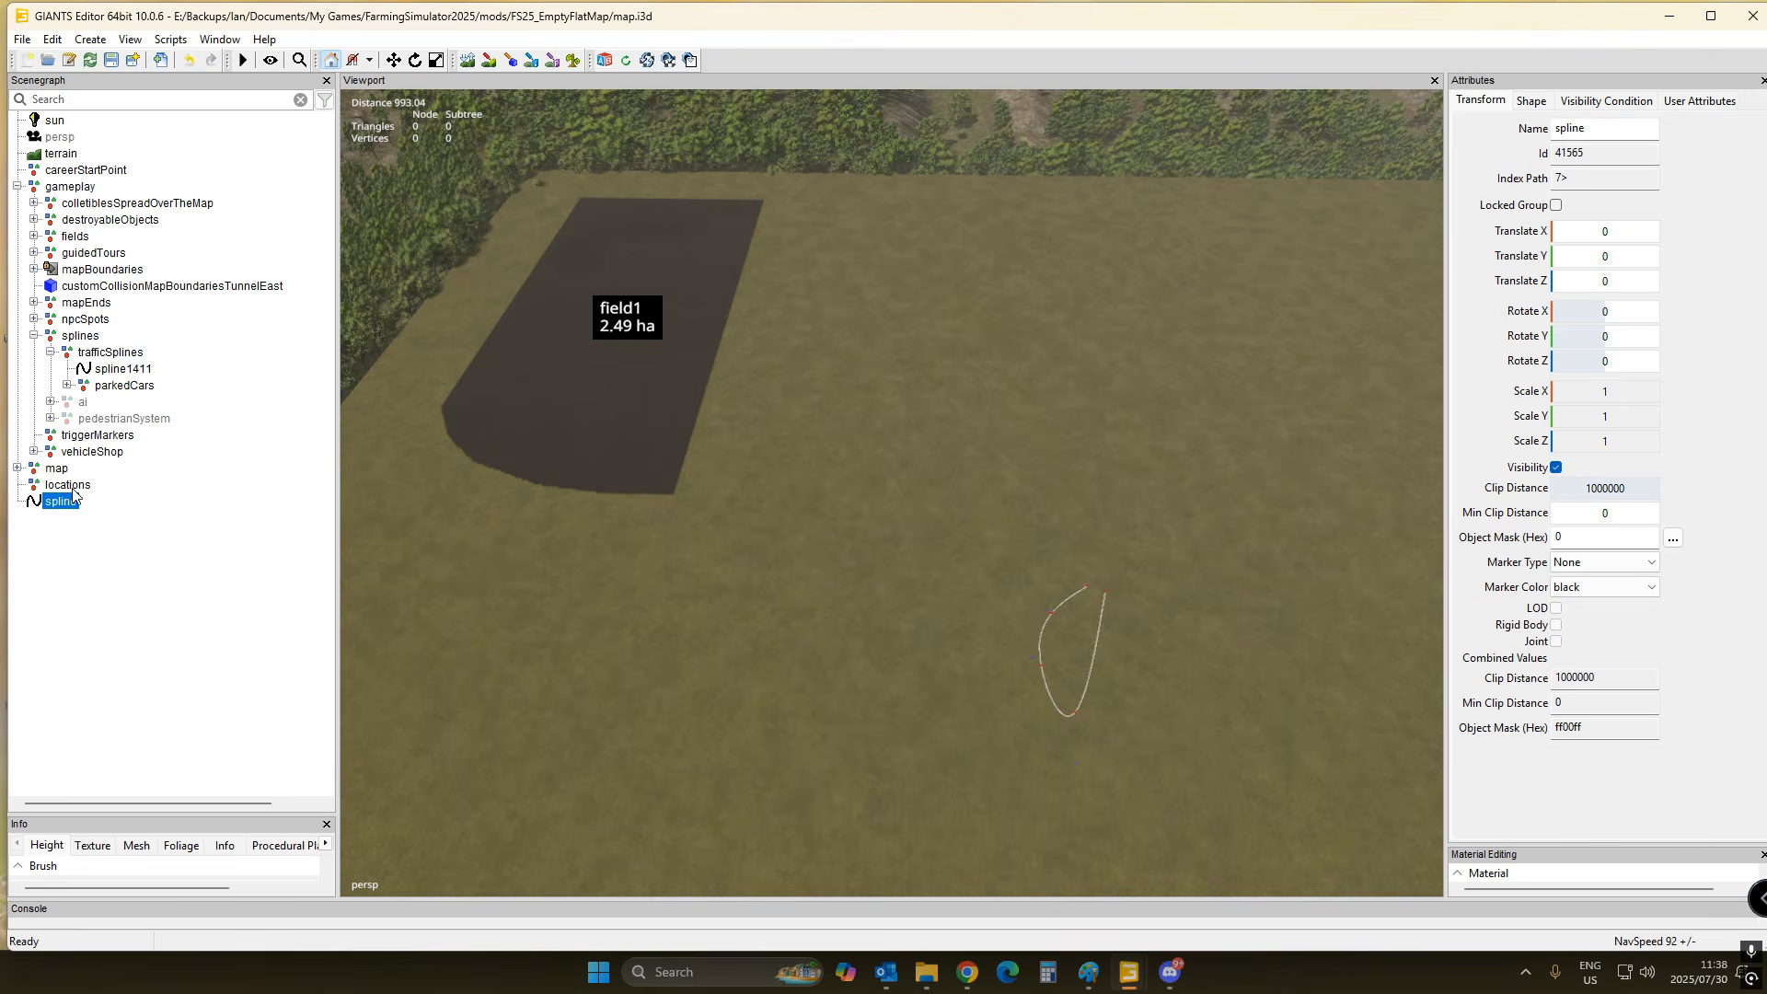
- Examine the user attributes of spline1411 and the data types available for adding a new attribute
left_click(126, 373)
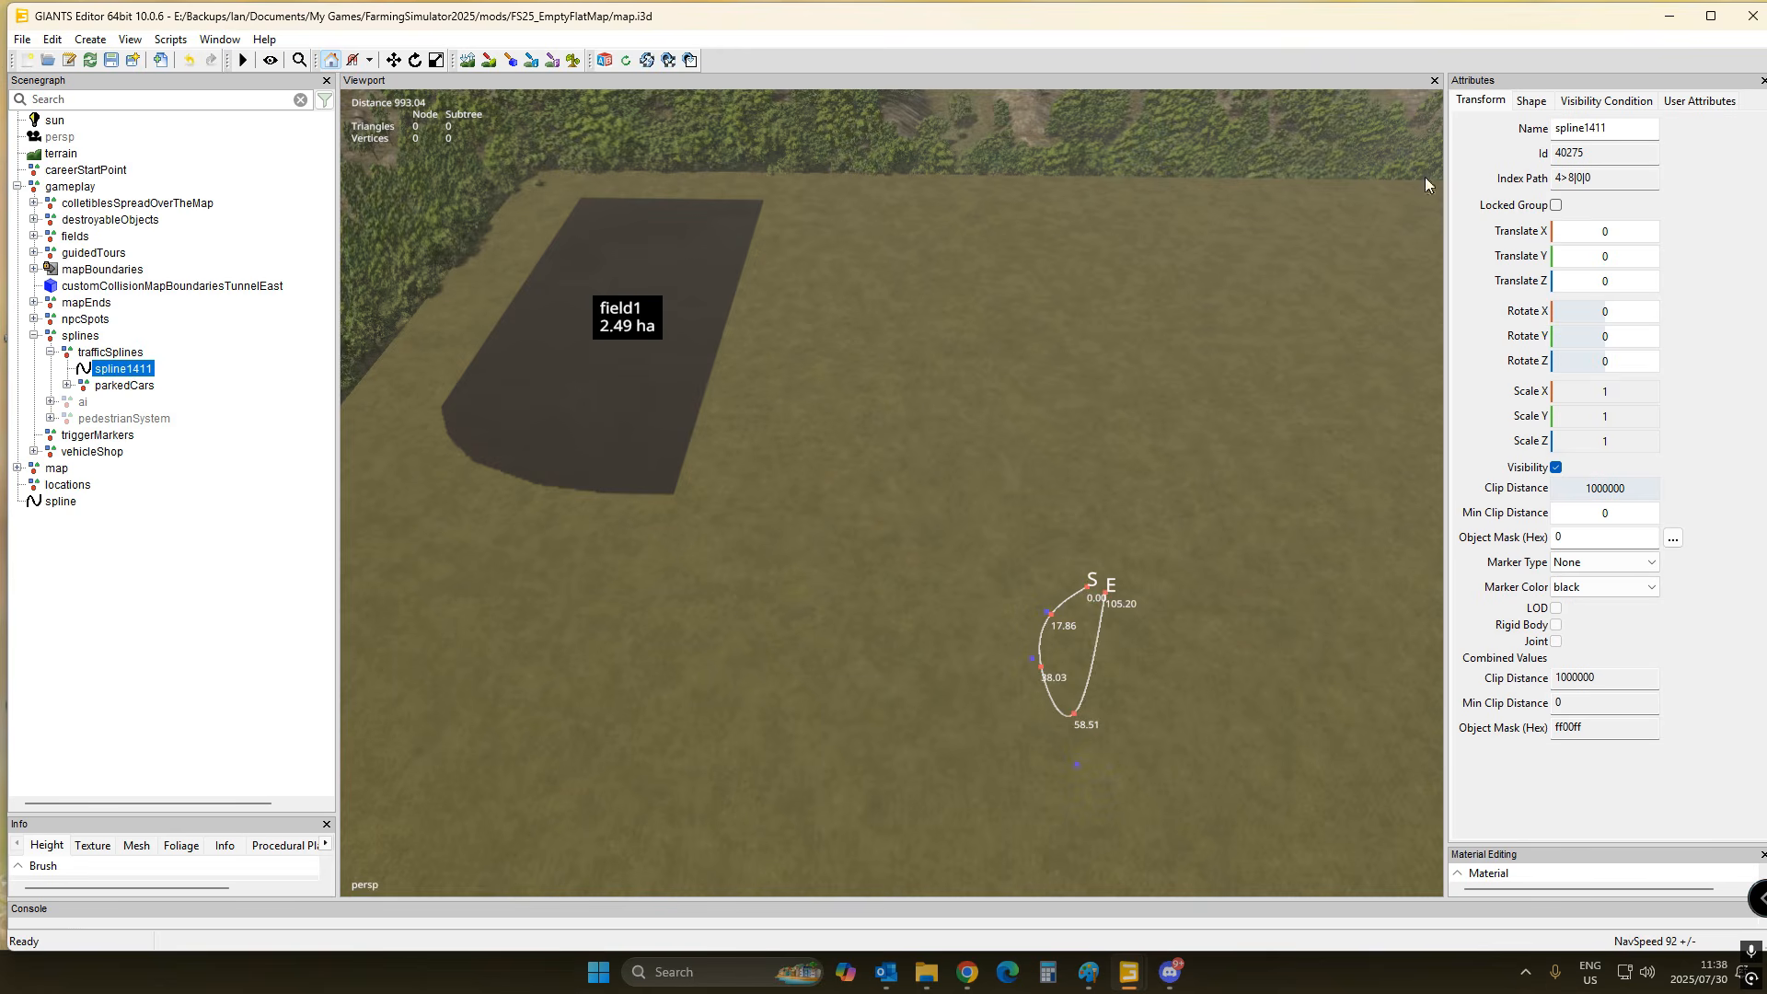
left_click(1712, 100)
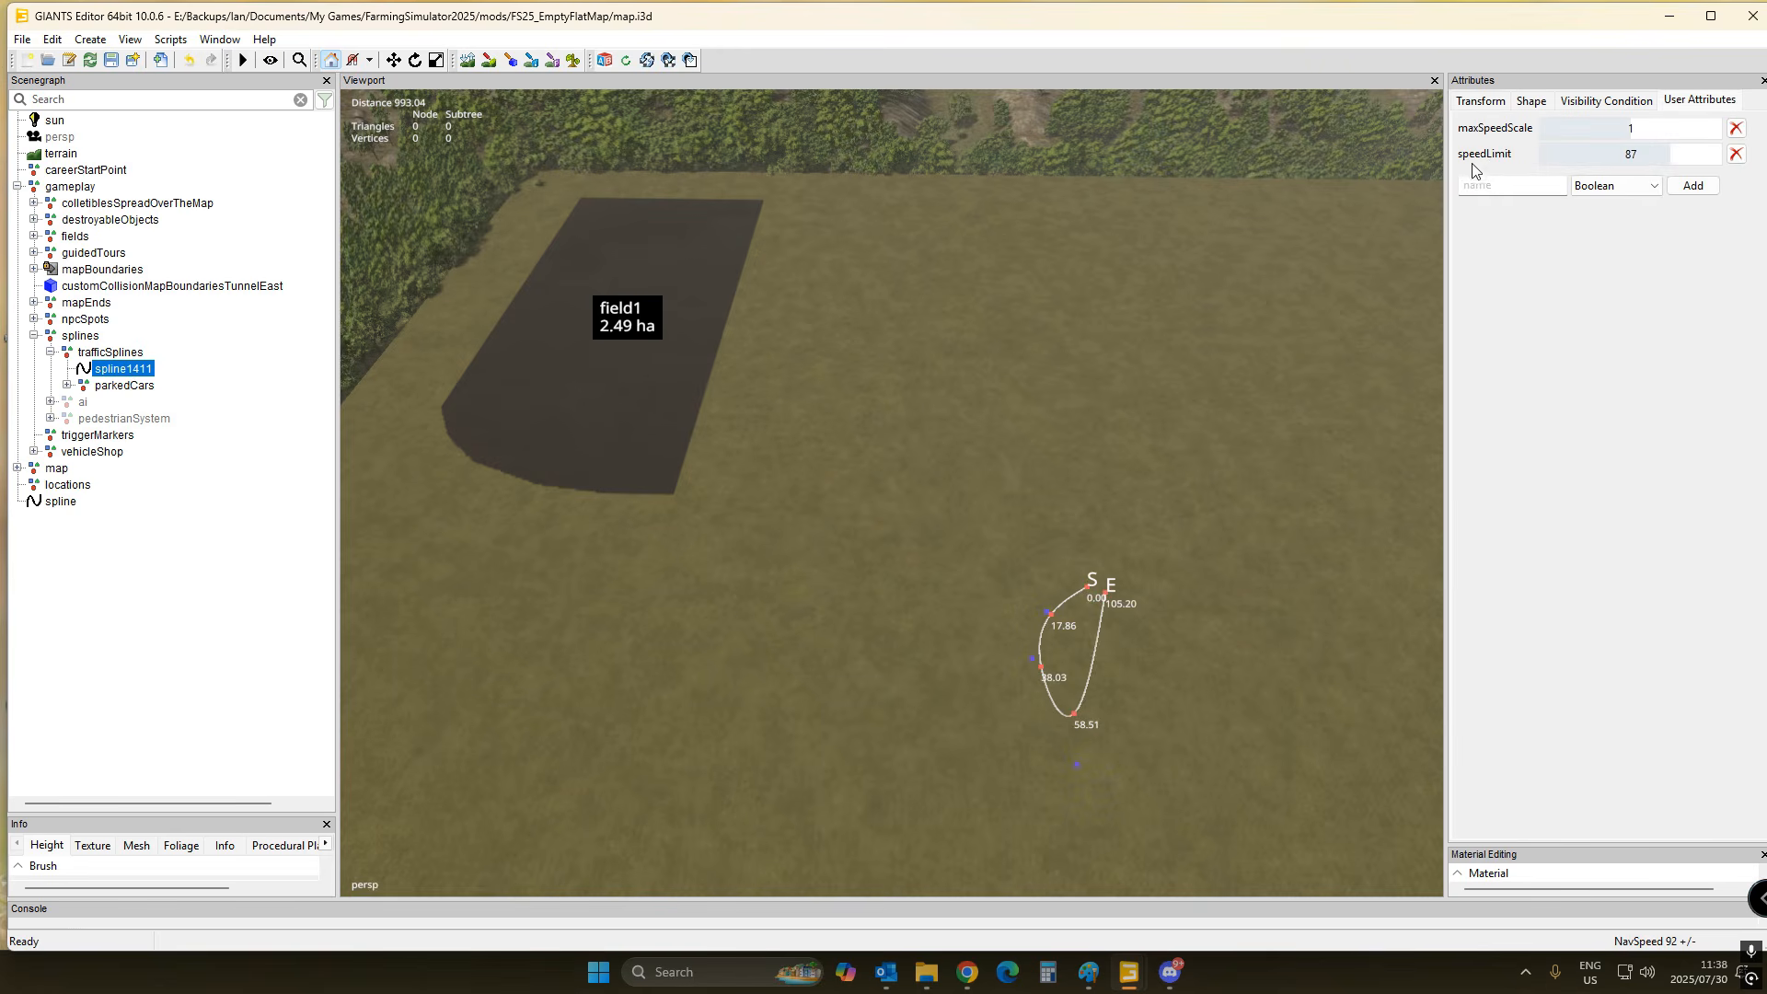
left_click(1616, 186)
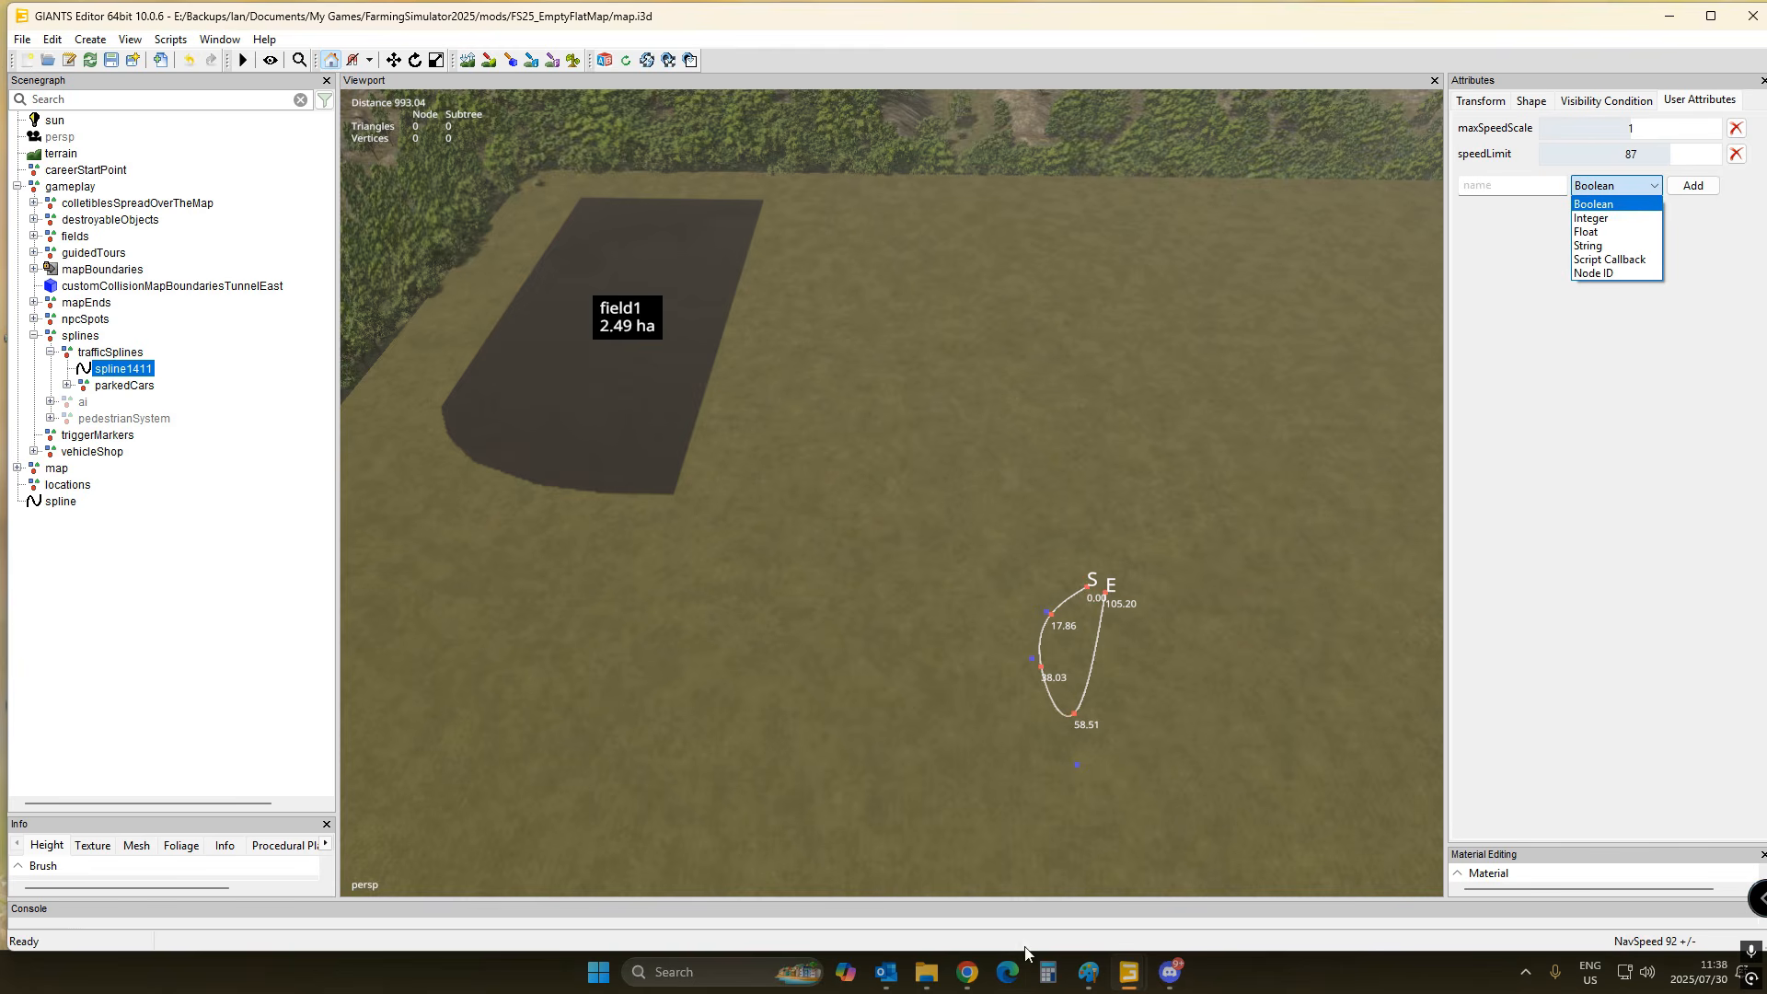
- Switch to File Explorer and open mapUS.i3d from the base game's mapUS folder in Notepad++
left_click(927, 974)
left_click(923, 973)
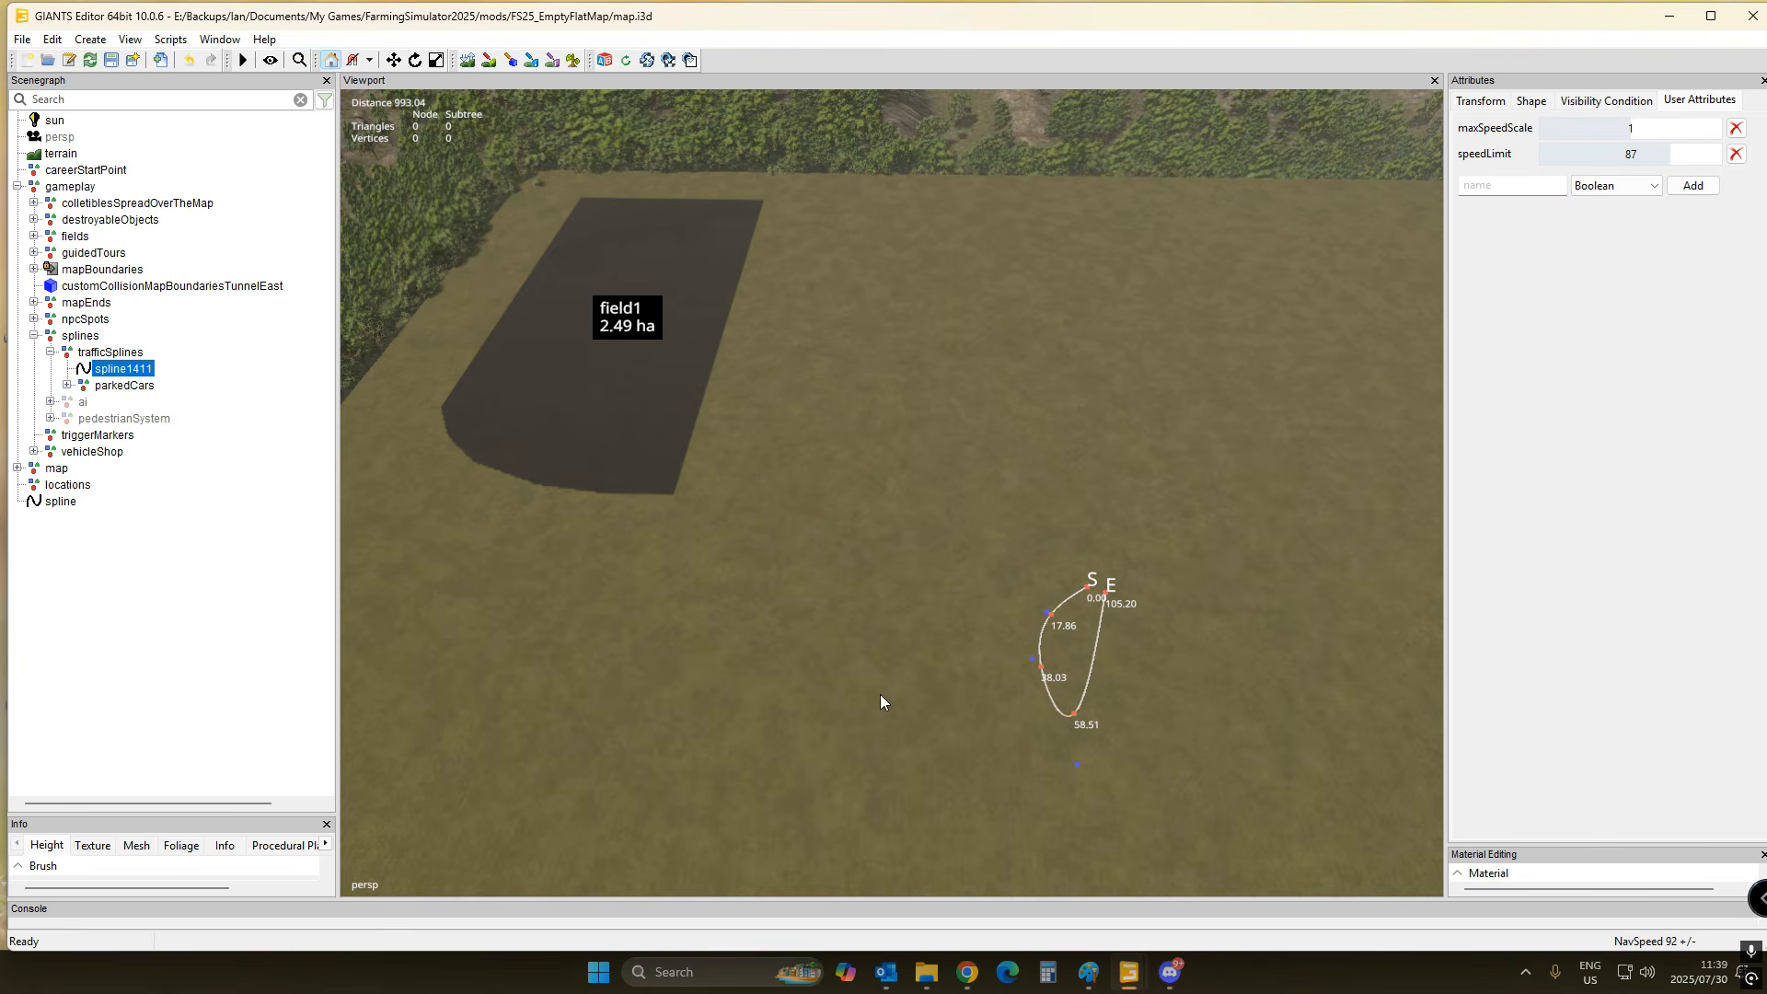
left_click(926, 973)
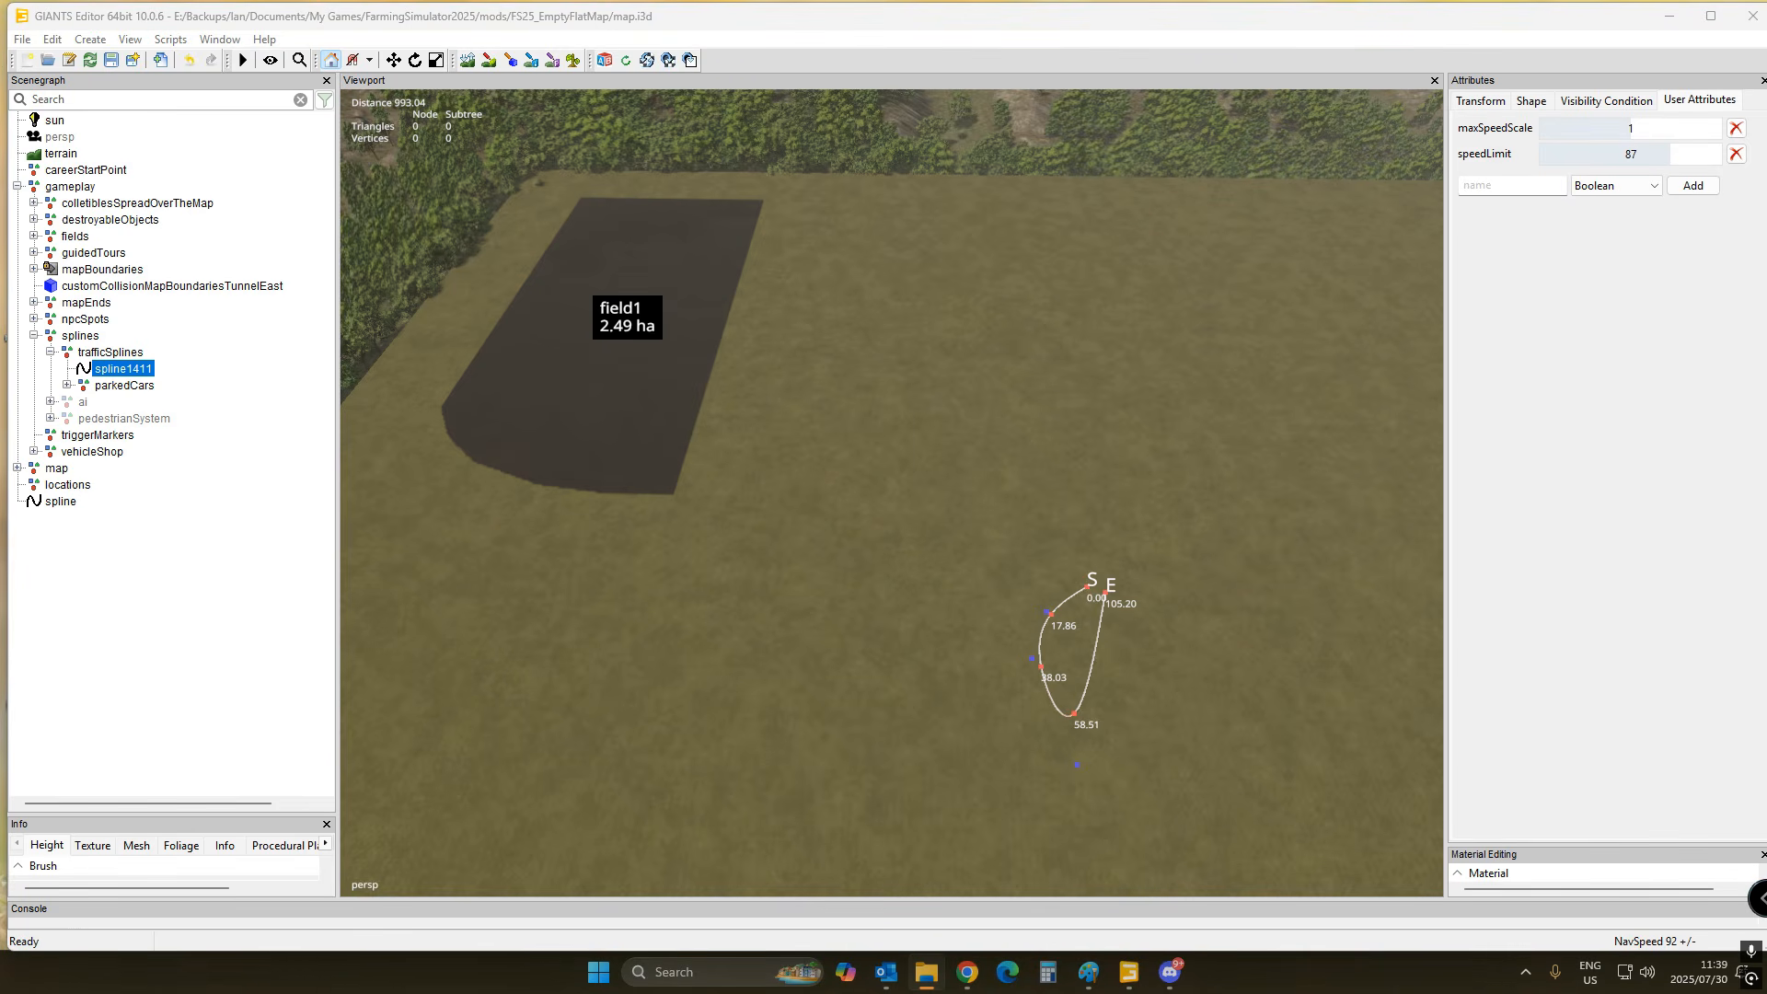
left_click_drag(930, 989, 978, 78)
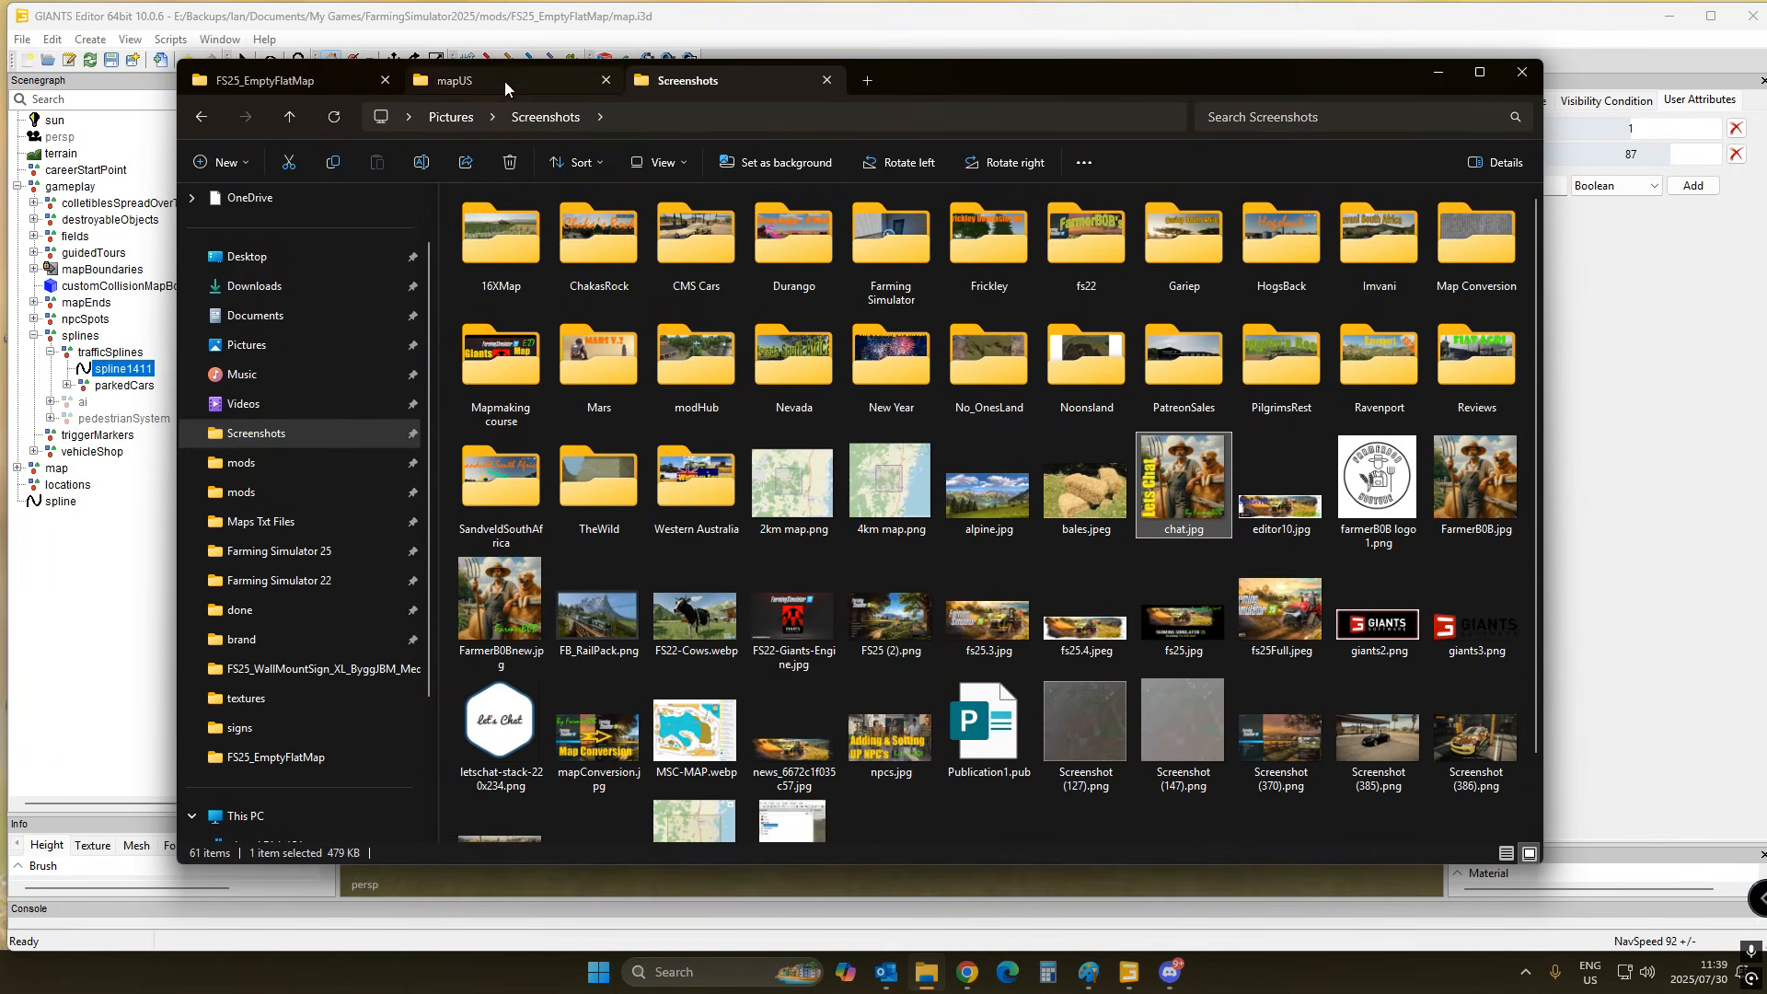
left_click(504, 81)
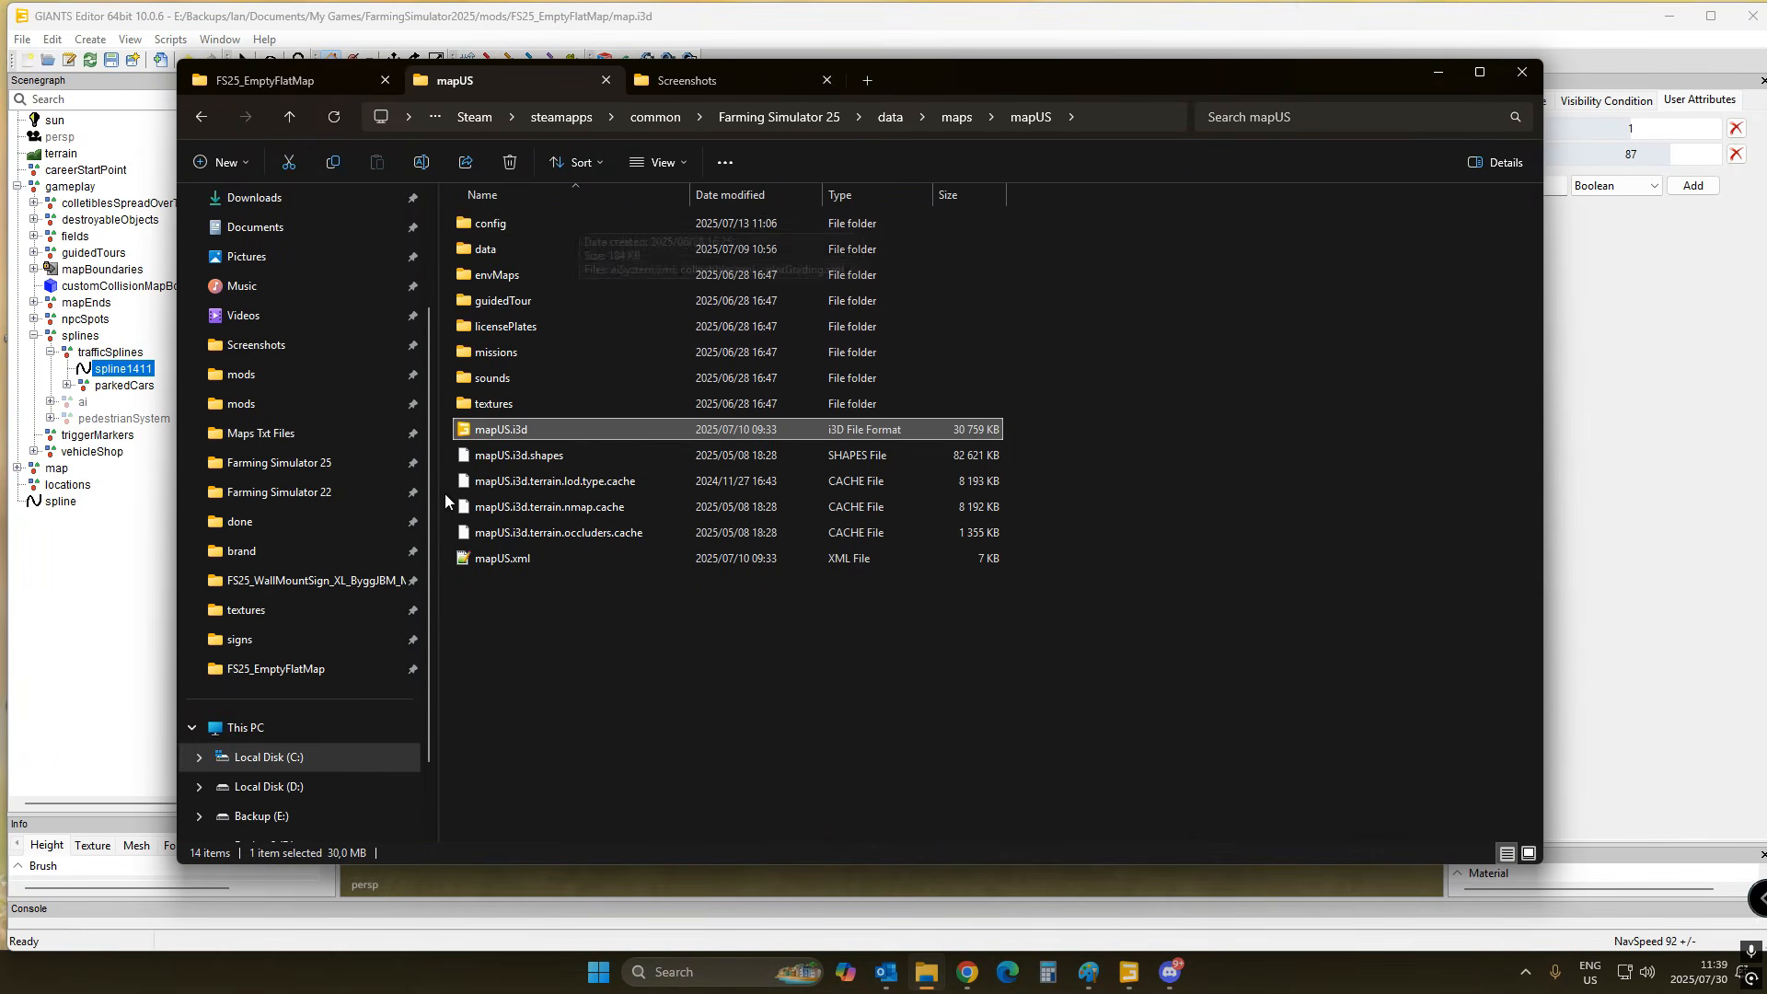
right_click(519, 431)
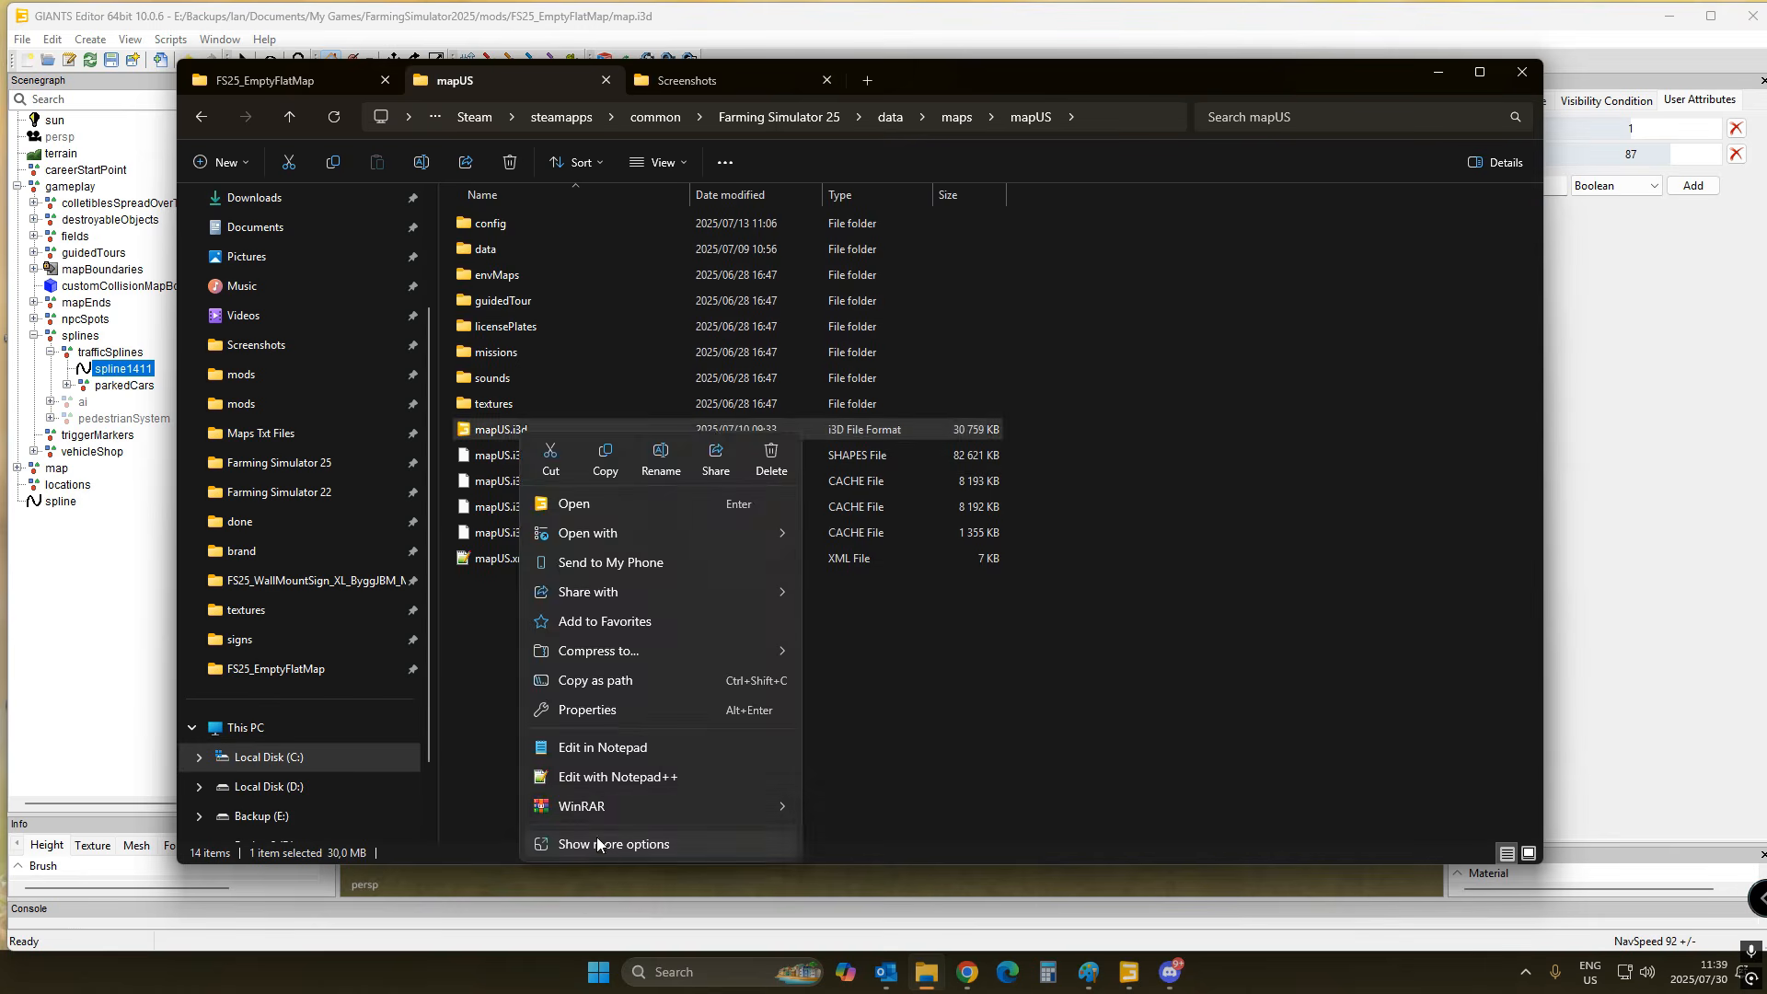
left_click(611, 776)
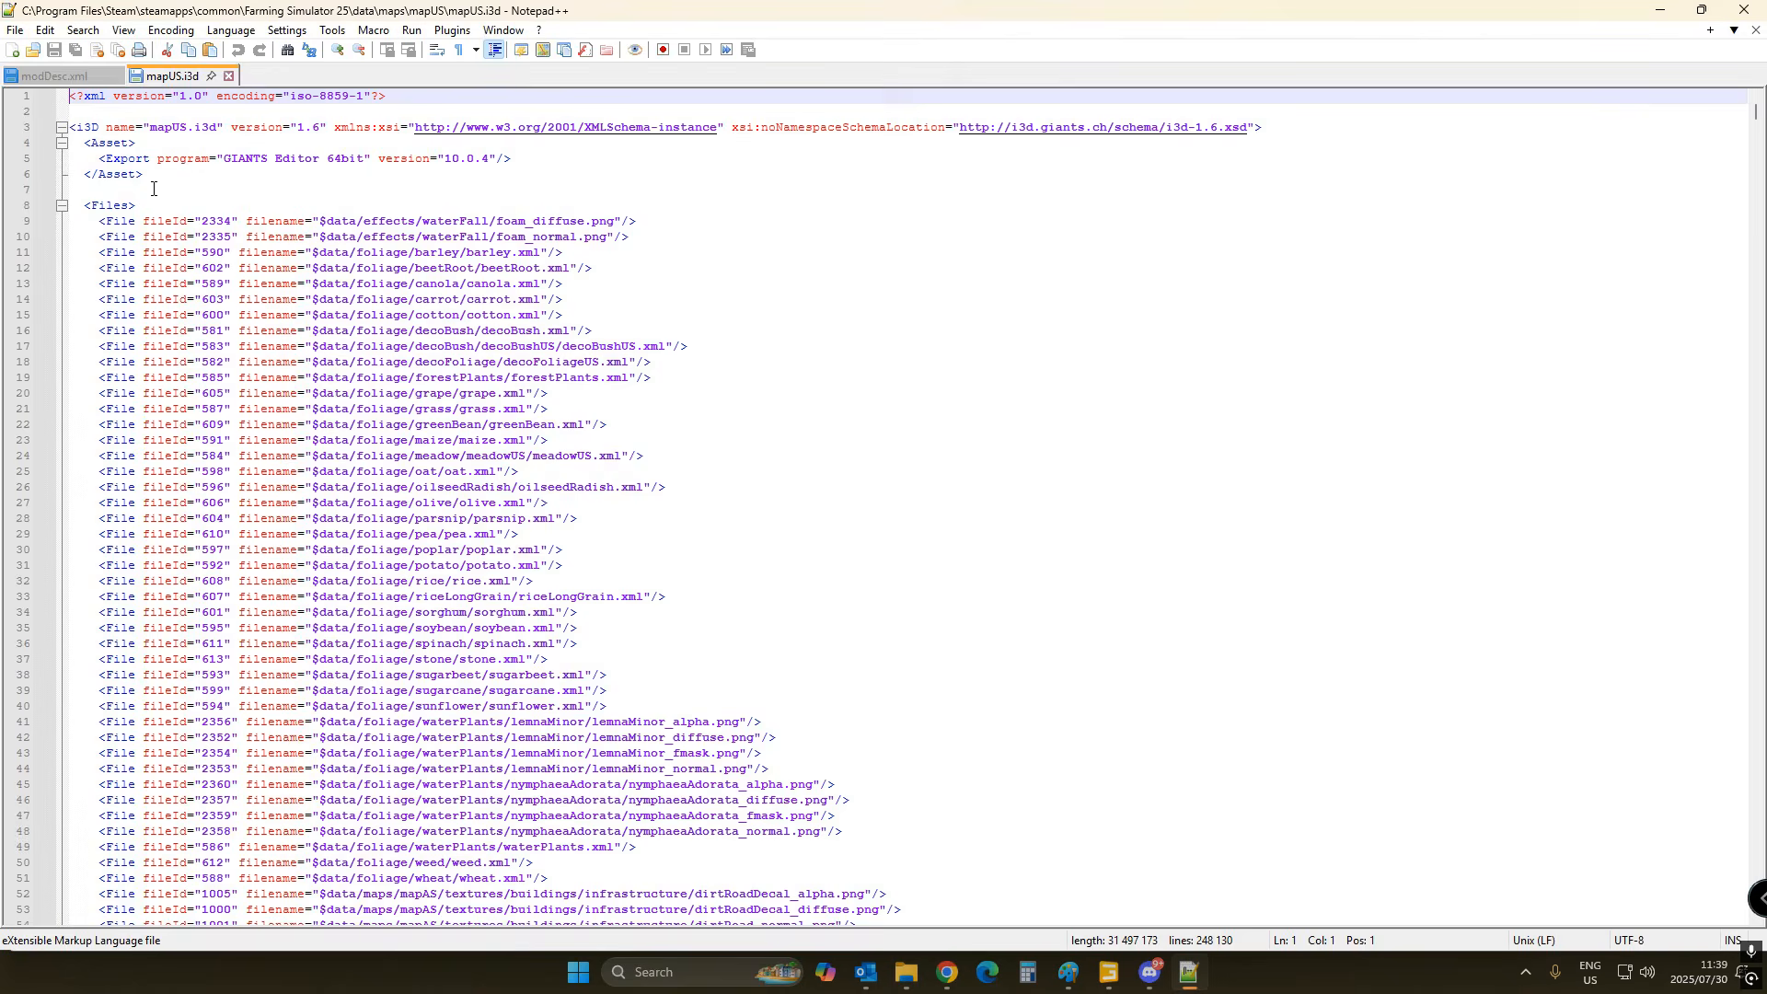
- Try to search mapUS.i3d for "maxspeeedscale"
left_click(160, 191)
key("ctrl+f")
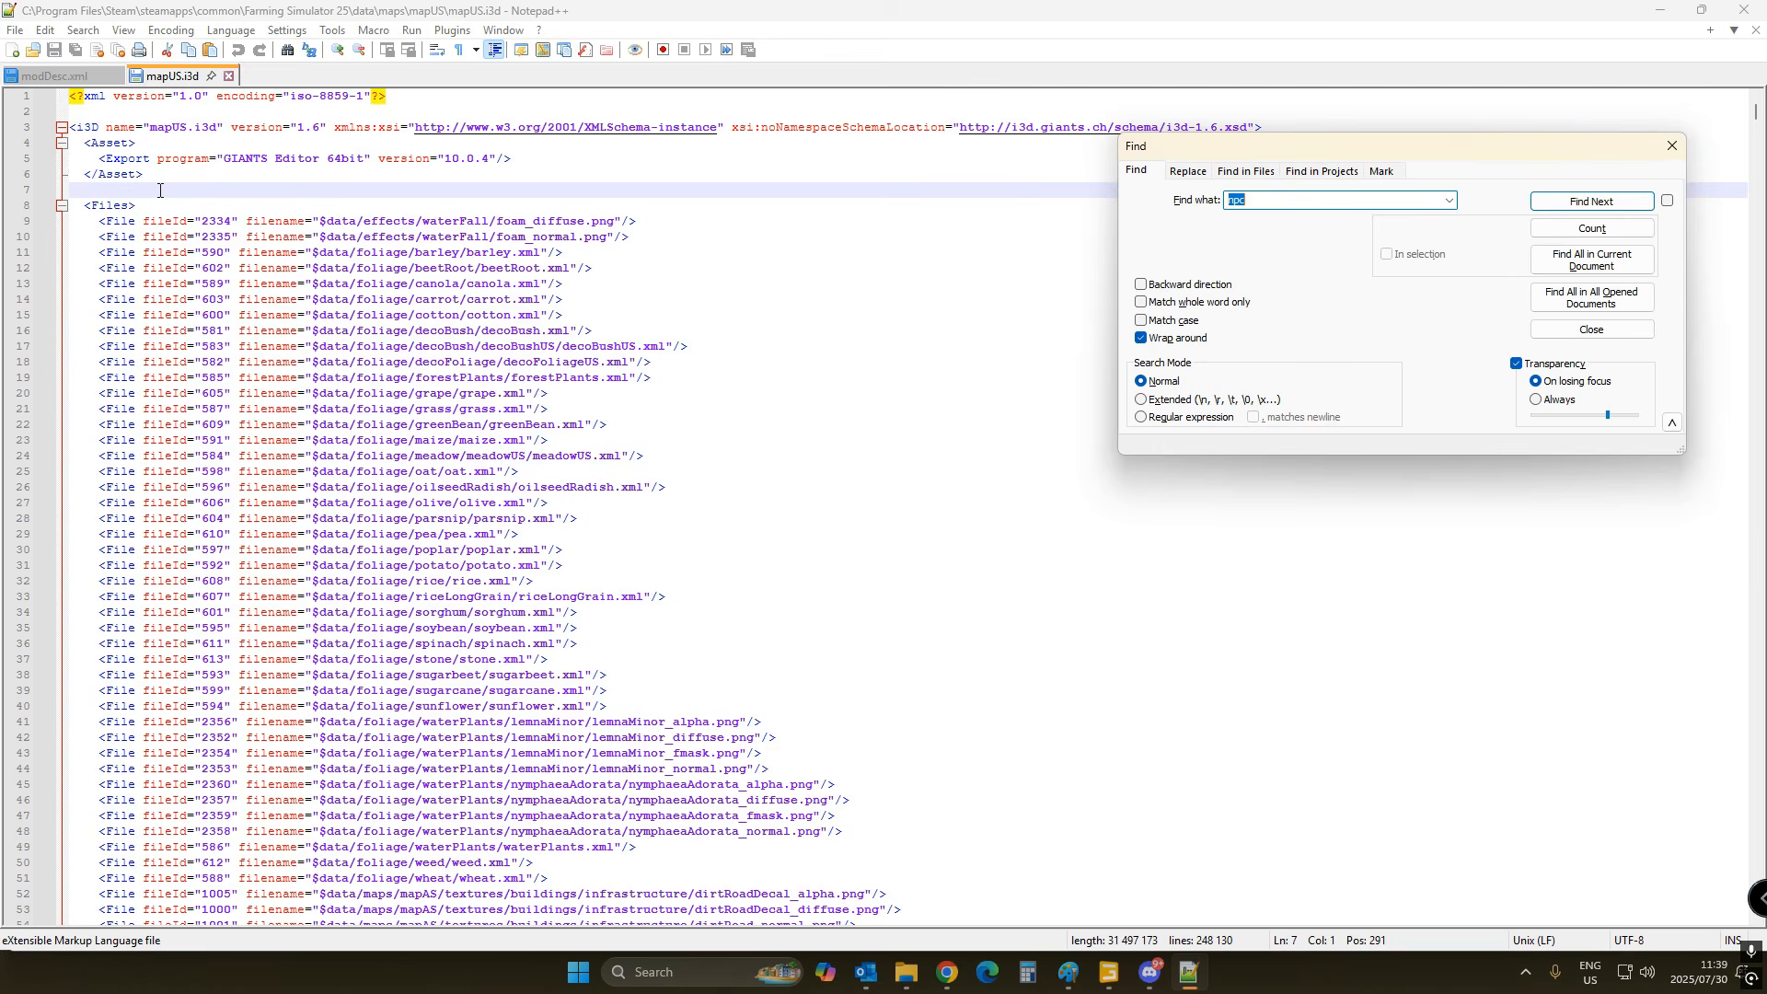
type("maxspeeedscale")
key("Return")
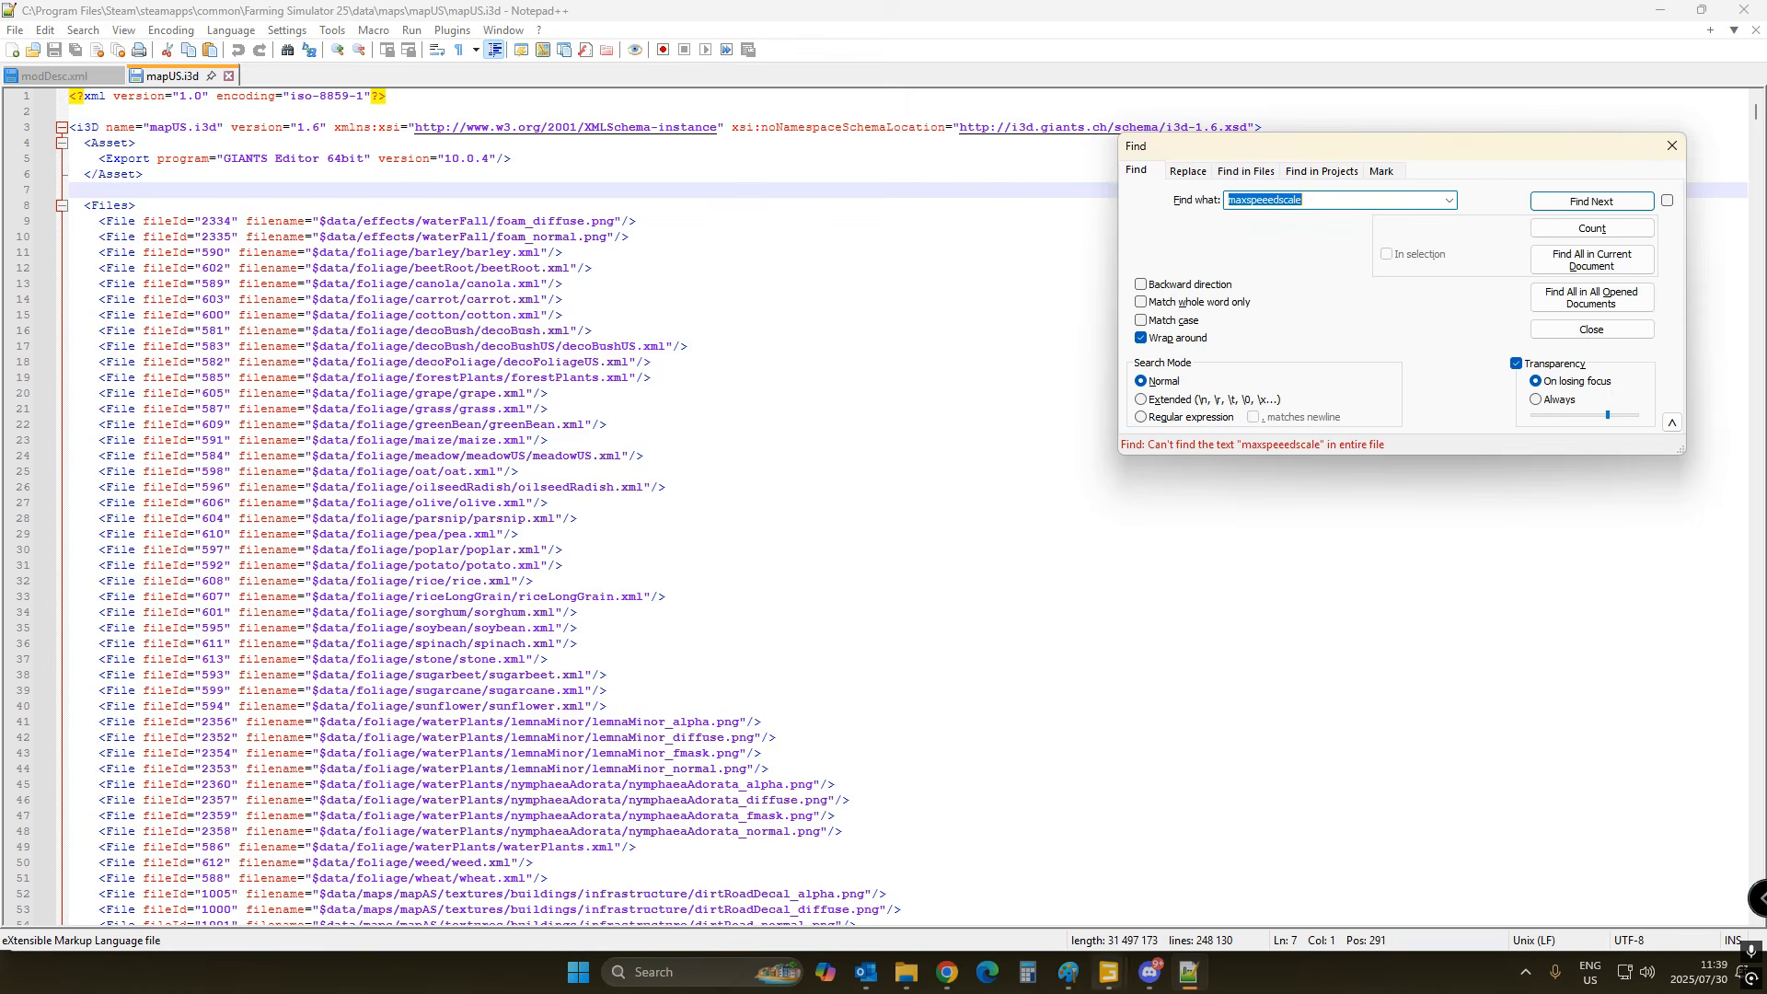
- Switch to the FS25_EmptyFlatMap window in GIANTS Editor, check the attribute names of spline1411, and return to Notepad++
mouse_move(1115, 980)
left_click(1209, 875)
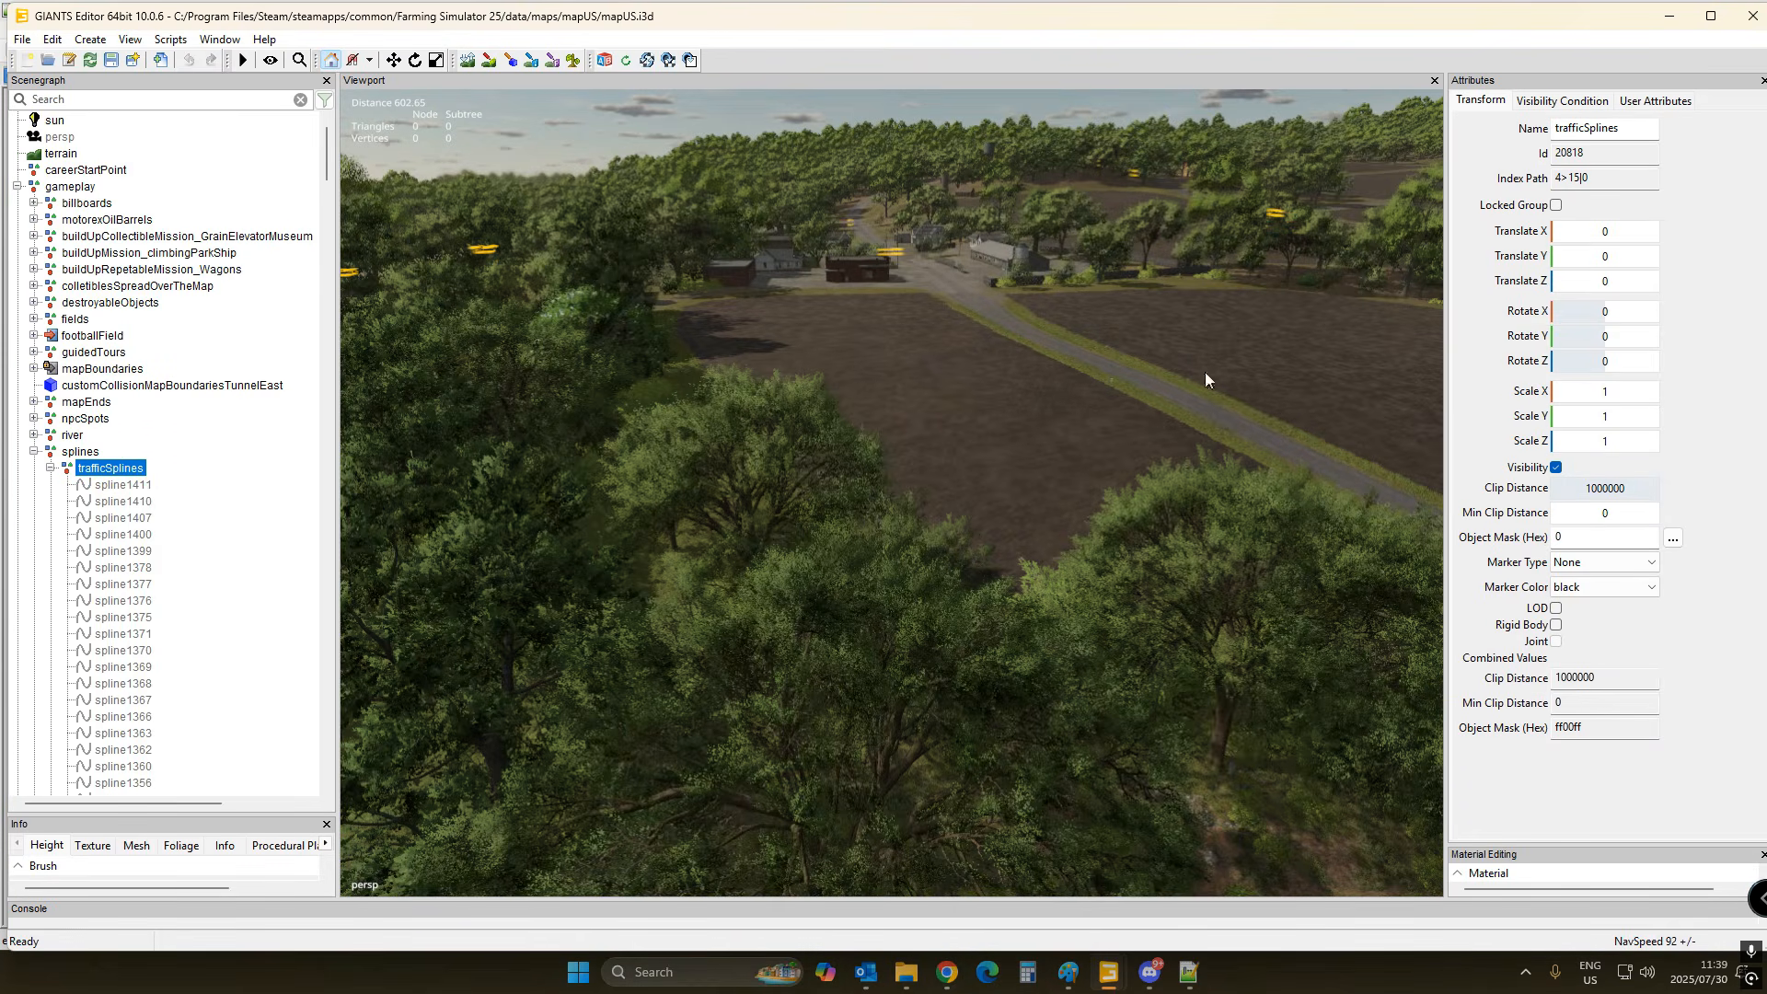
mouse_move(1115, 983)
left_click(1062, 865)
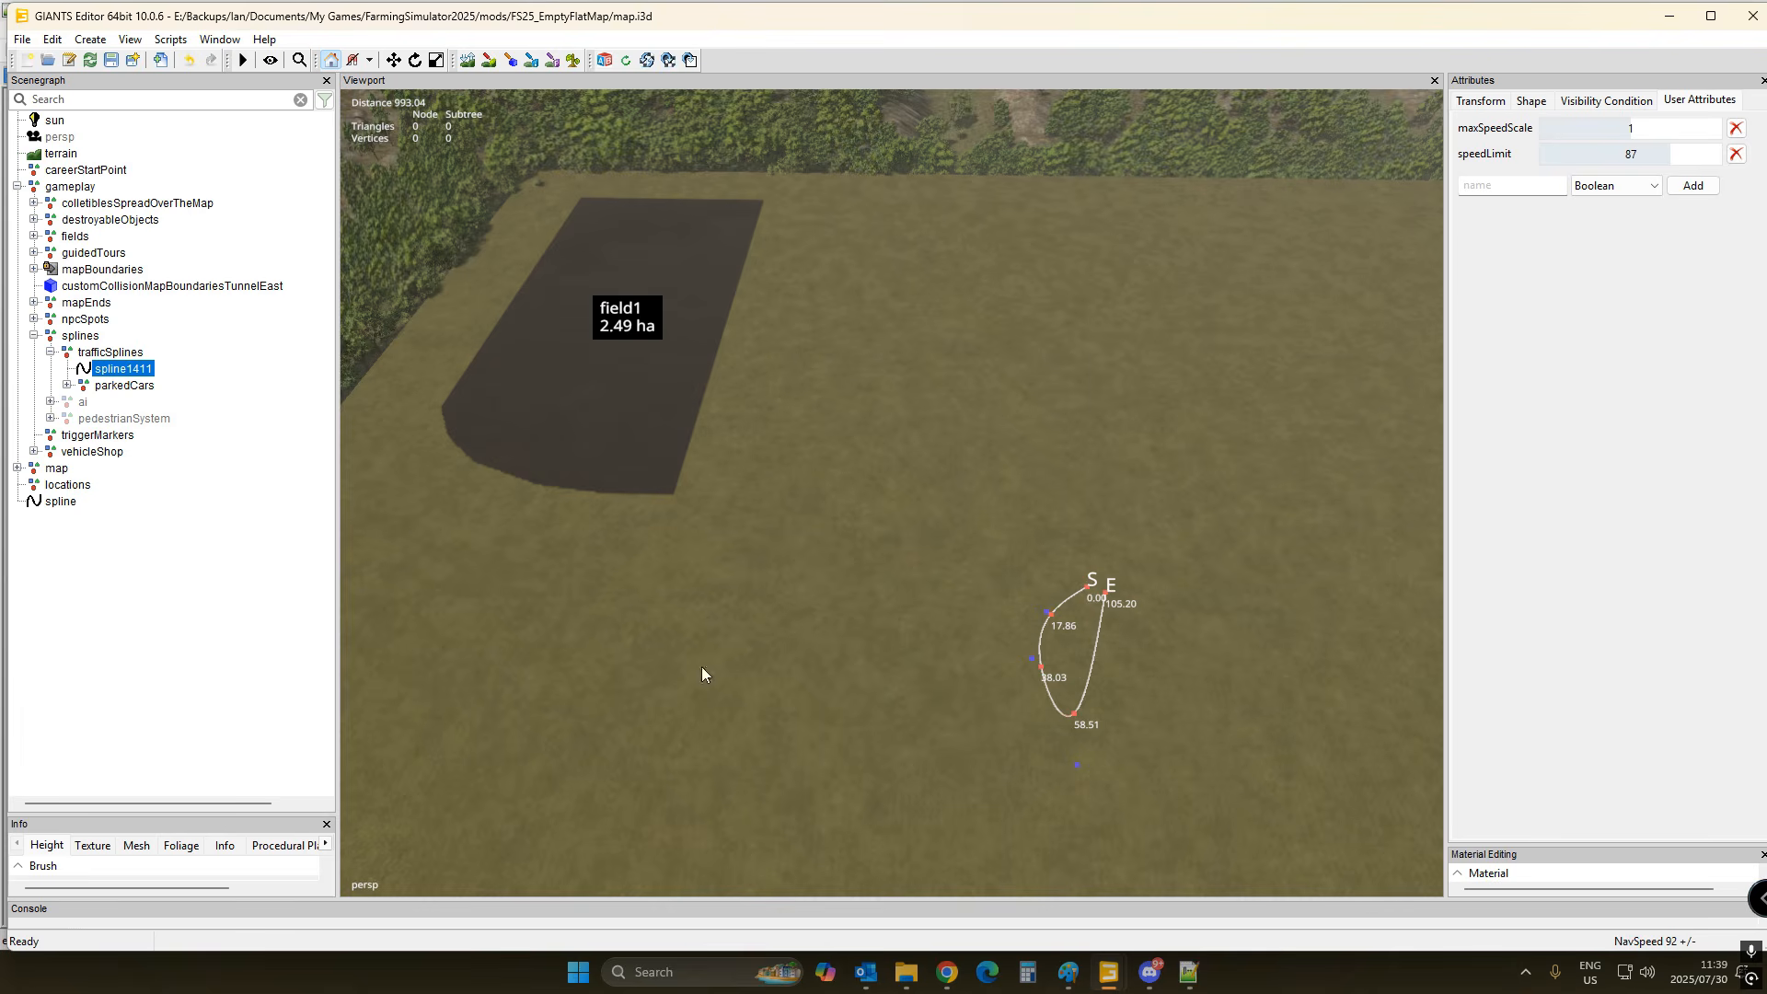
left_click(1190, 879)
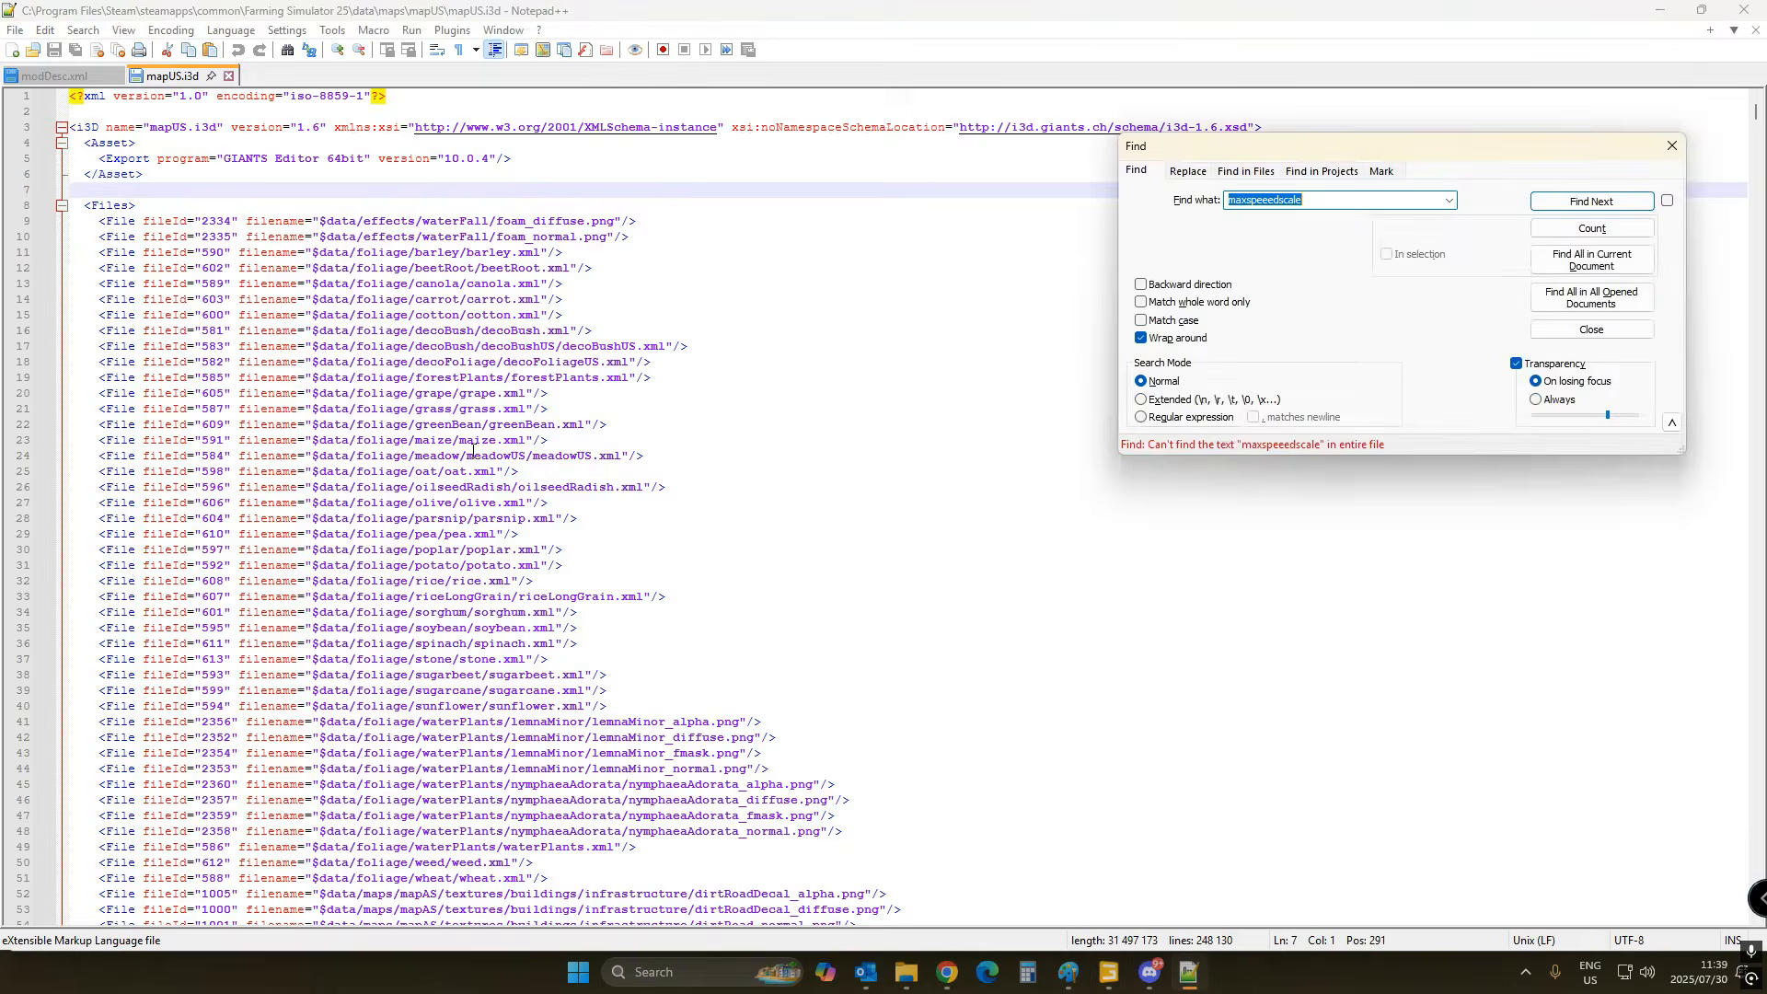
- Correct the search term to "maxspeedscale" and locate the first matching attribute line in mapUS.i3d
left_click(191, 177)
left_click(1323, 199)
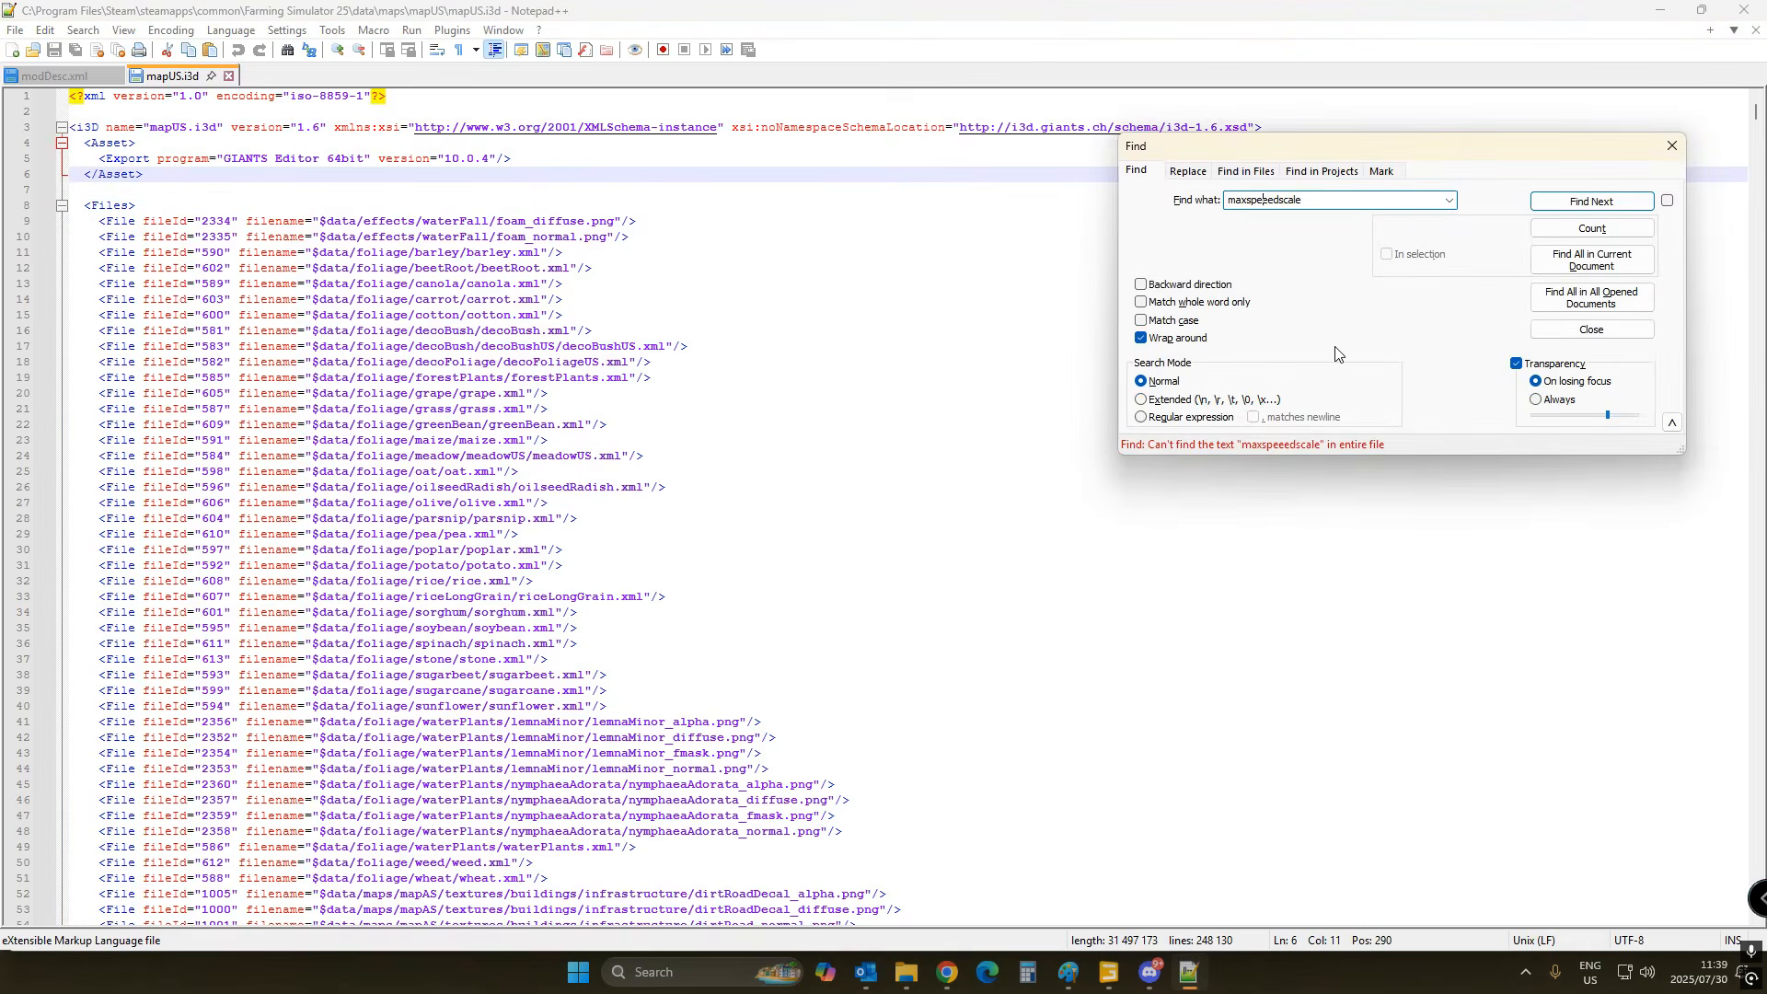
key("BackSpace")
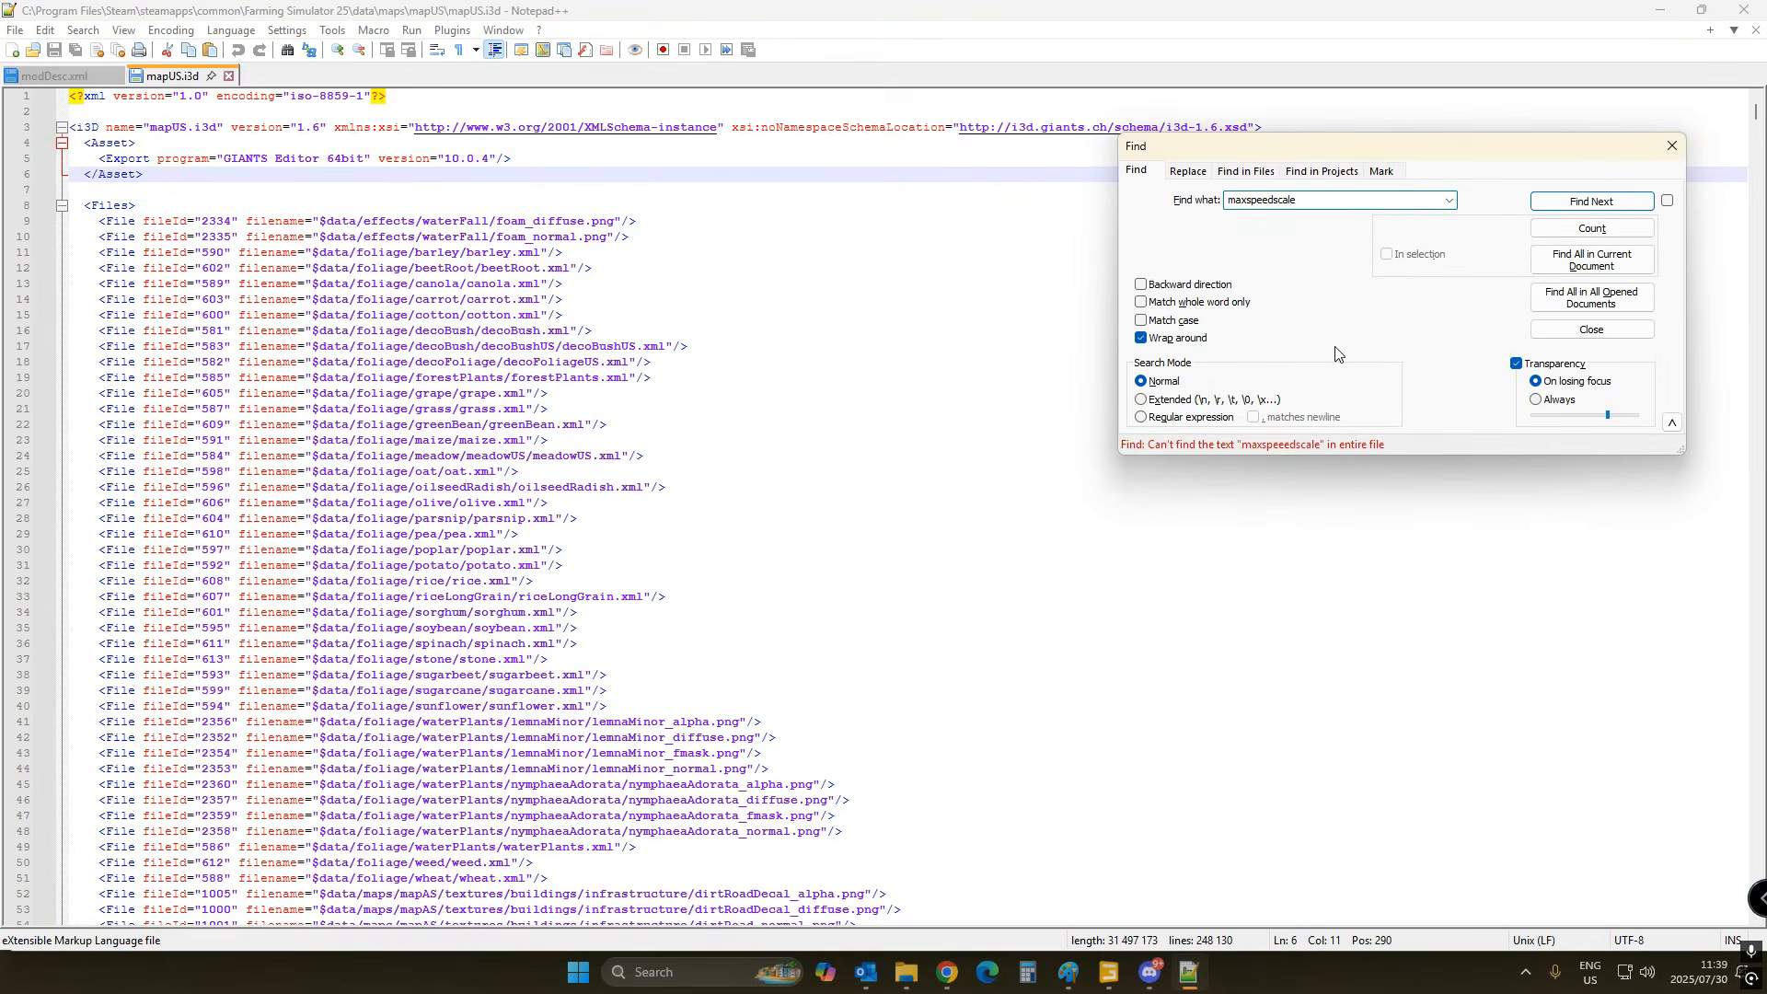
left_click(1634, 199)
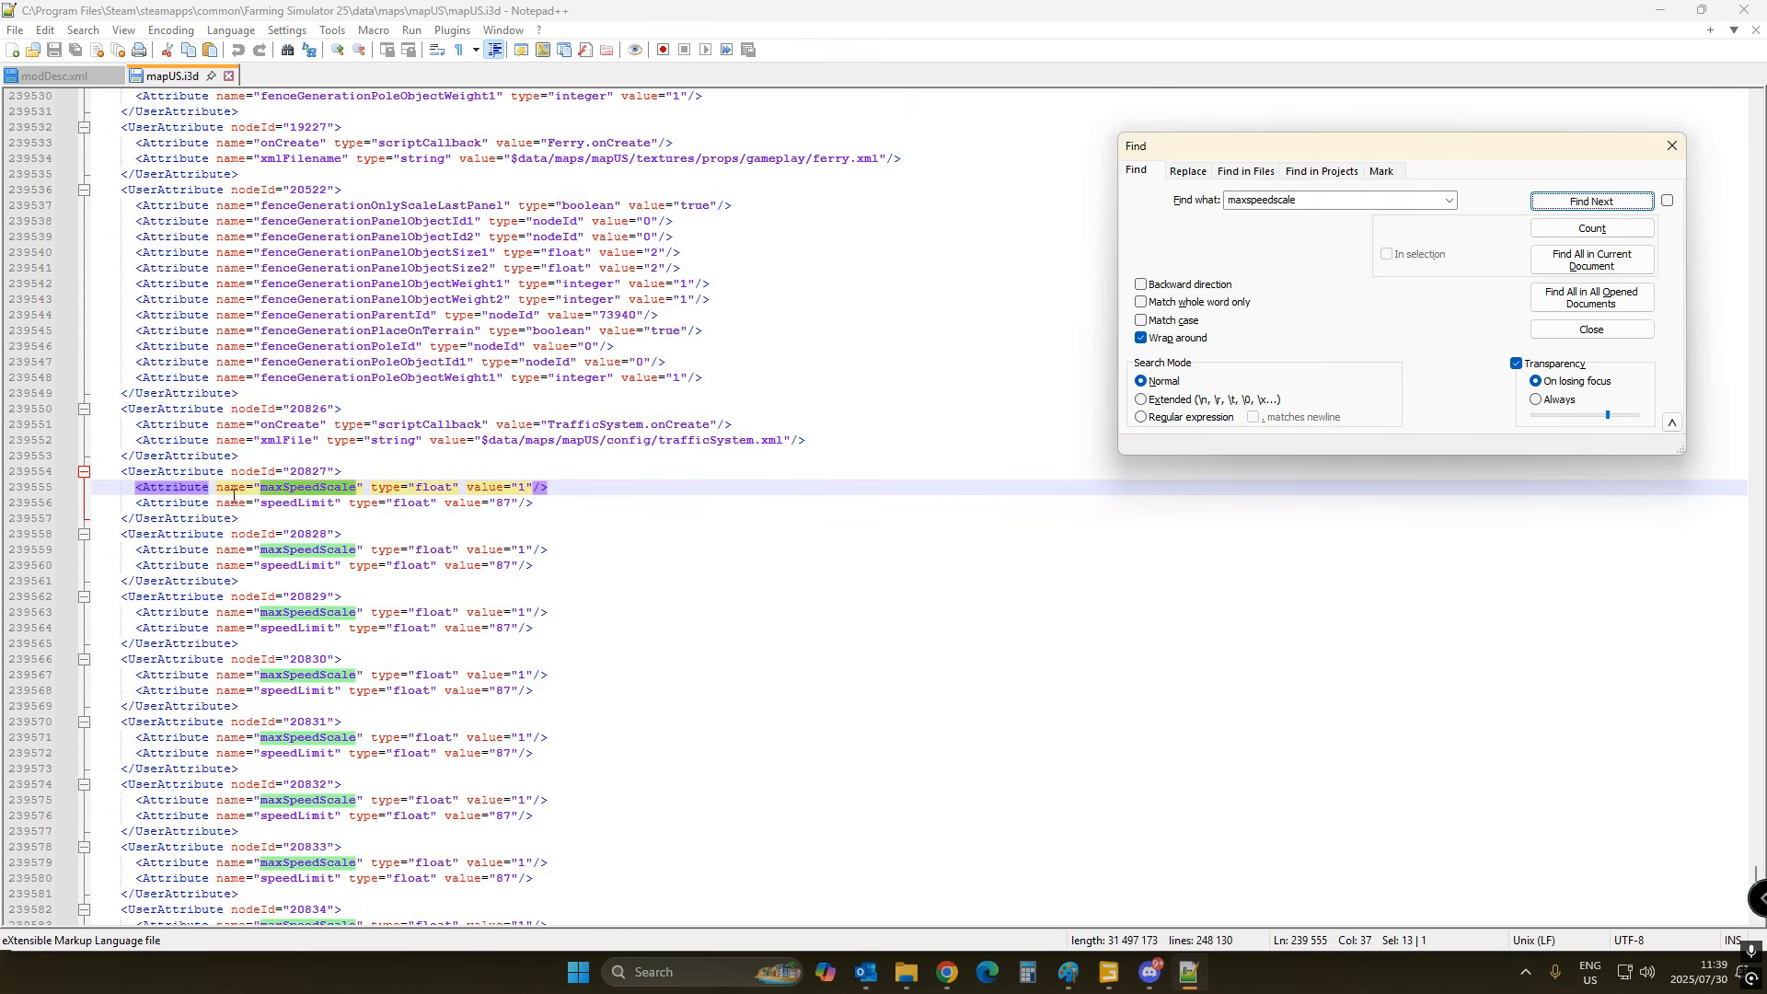
left_click(290, 487)
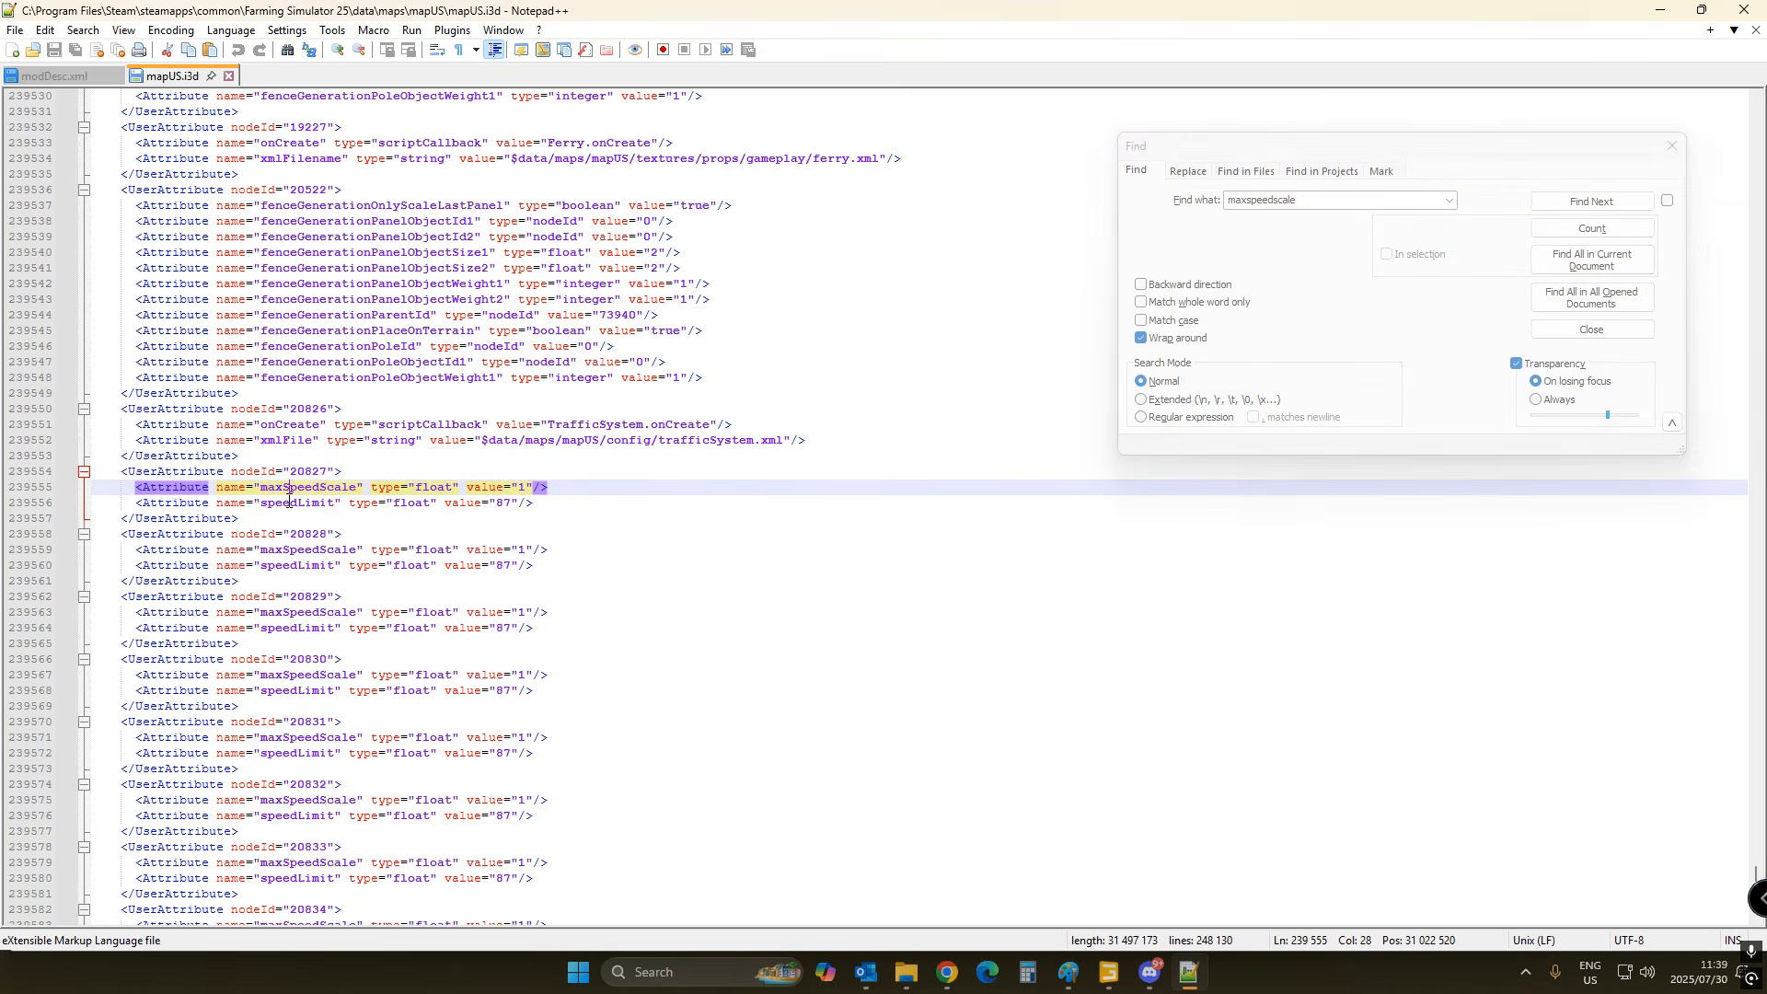
- Examine the names, types and values of the two user attributes under node 20827 in mapUS.i3d
left_click(162, 457)
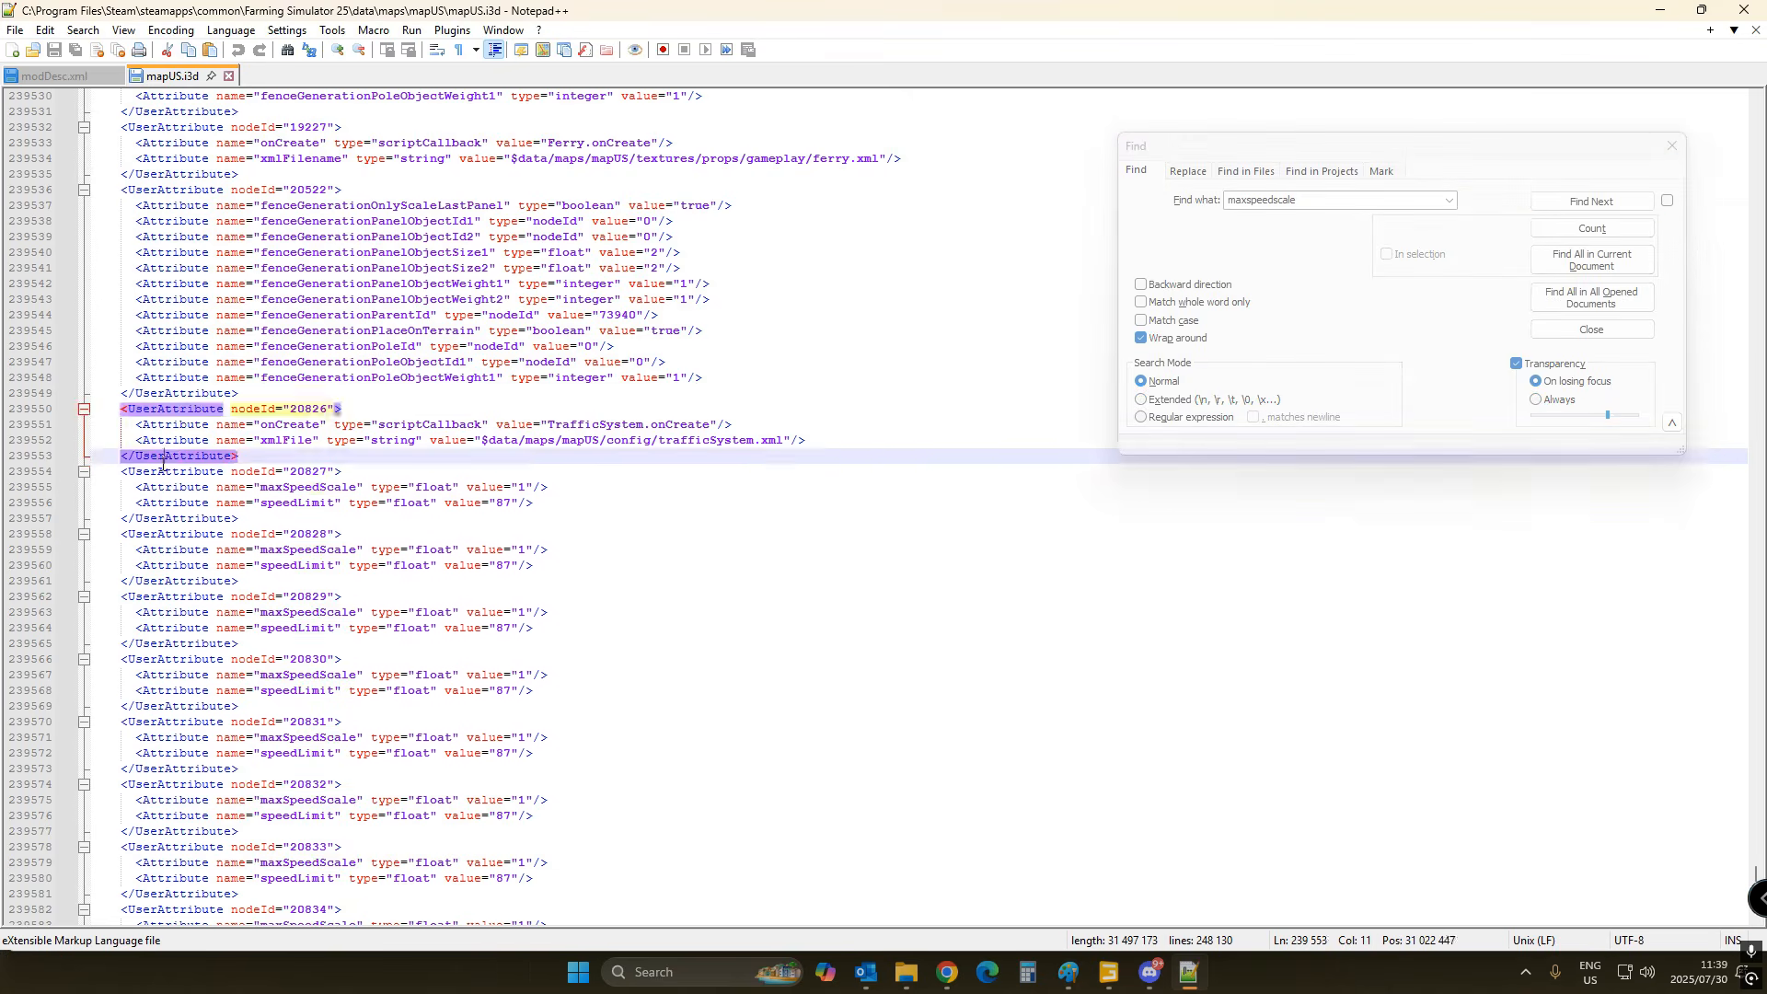
left_click(166, 473)
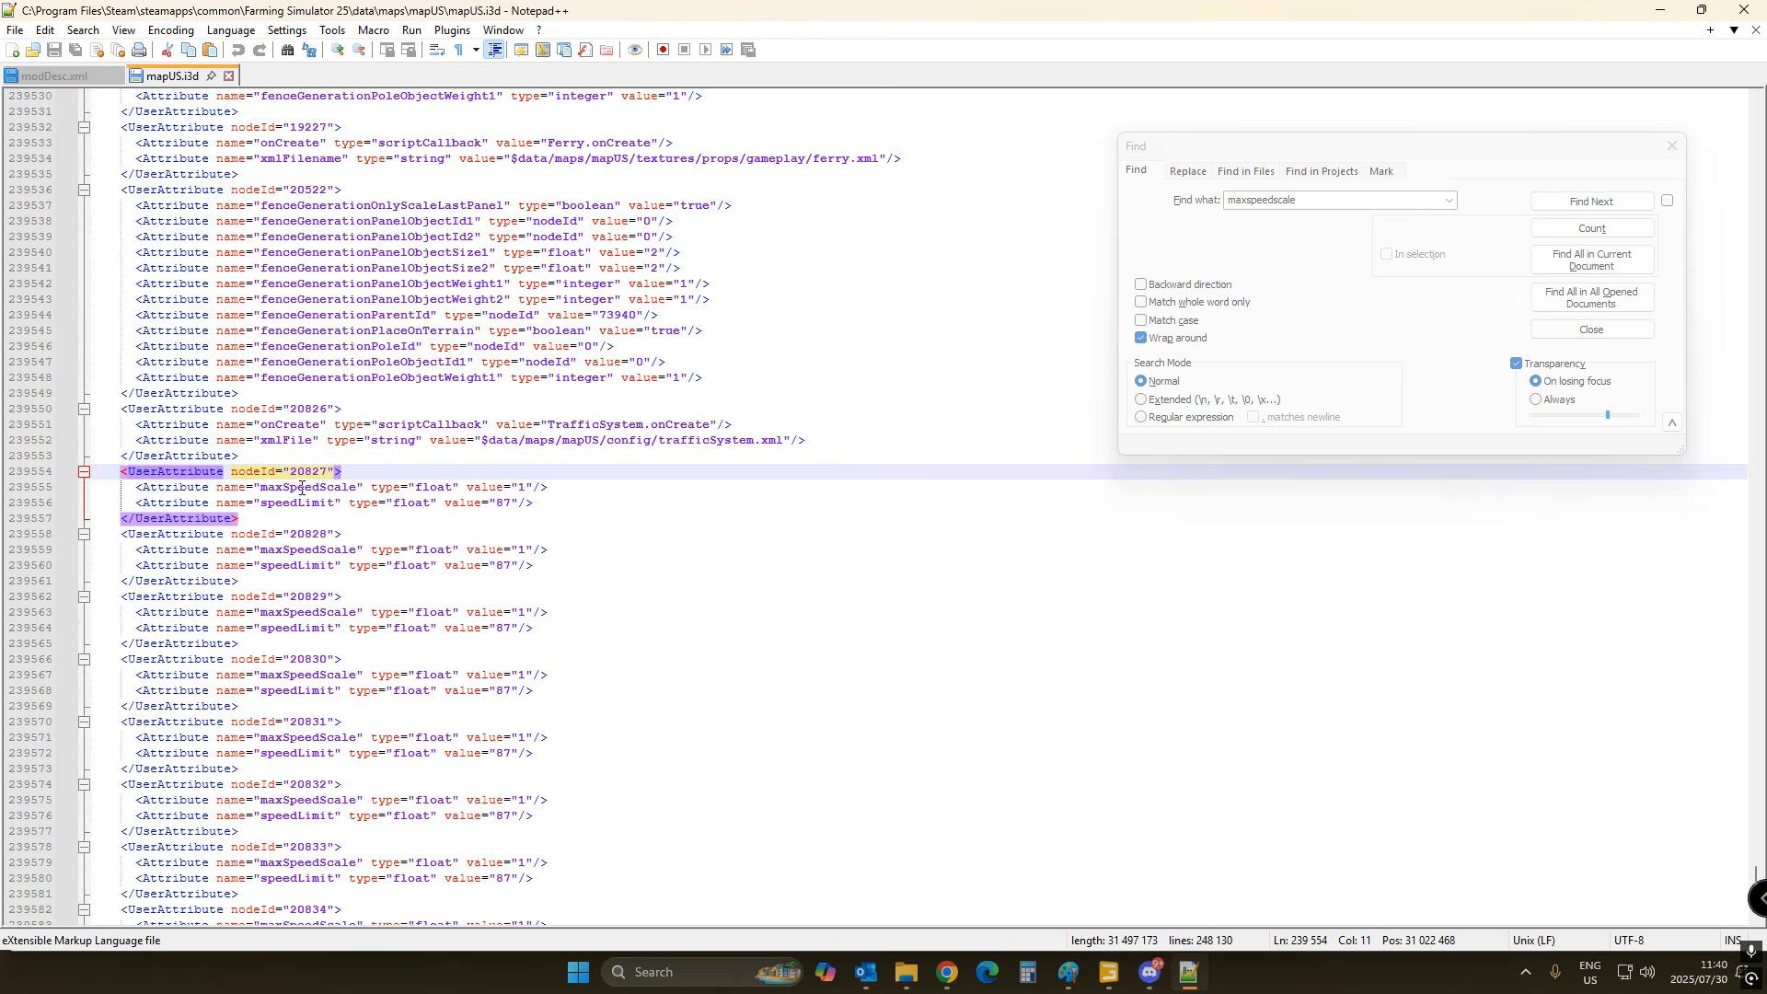
left_click(302, 489)
left_click(408, 504)
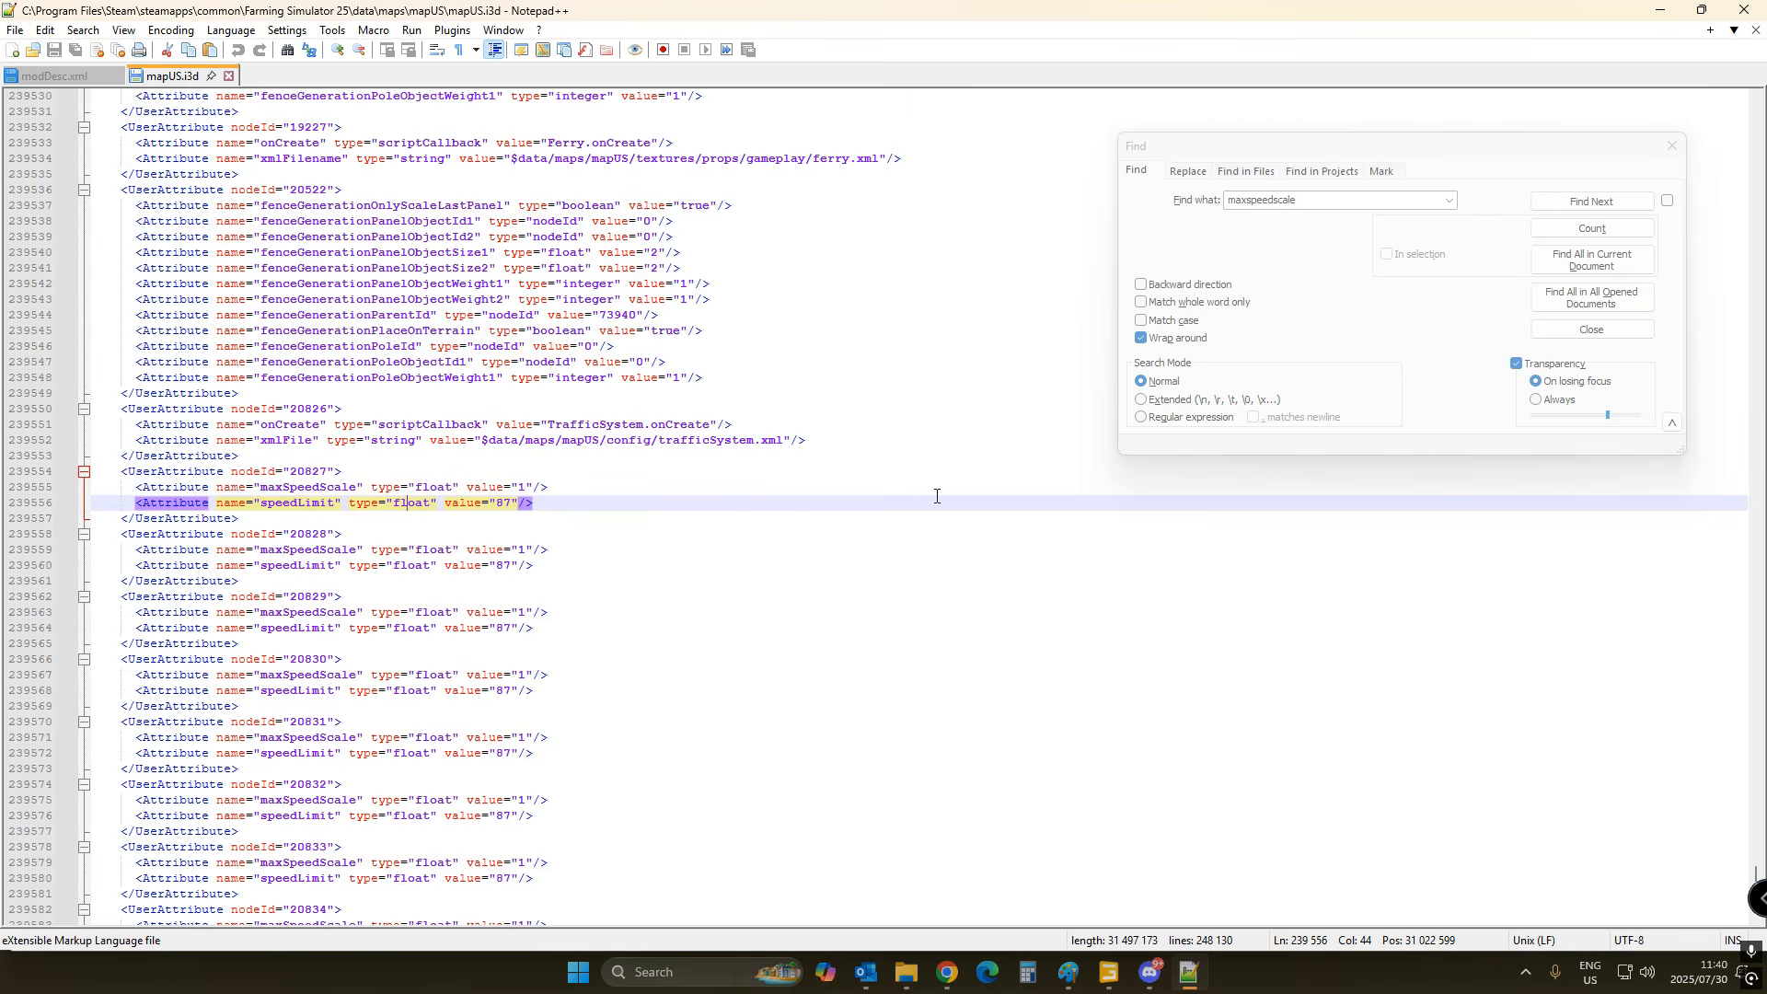
- Switch to the FS25_EmptyFlatMap window in GIANTS Editor and compare the user attributes of the new spline with those of spline1411
mouse_move(1108, 972)
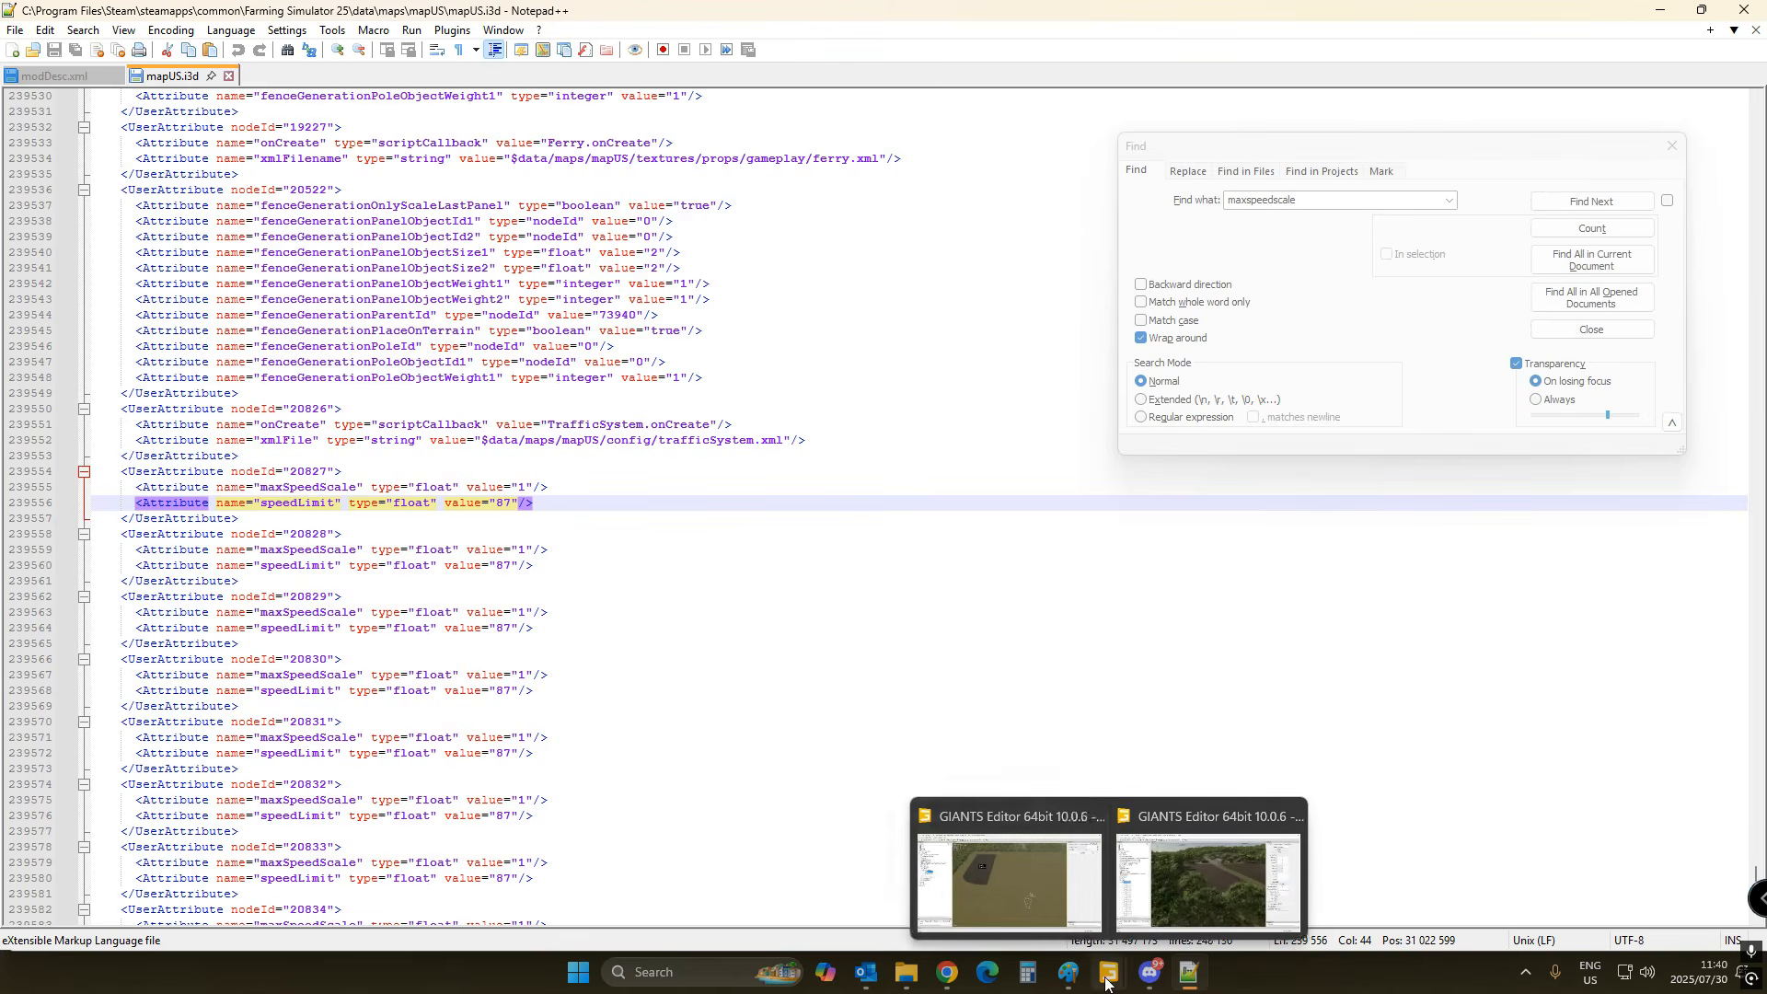
left_click(1031, 861)
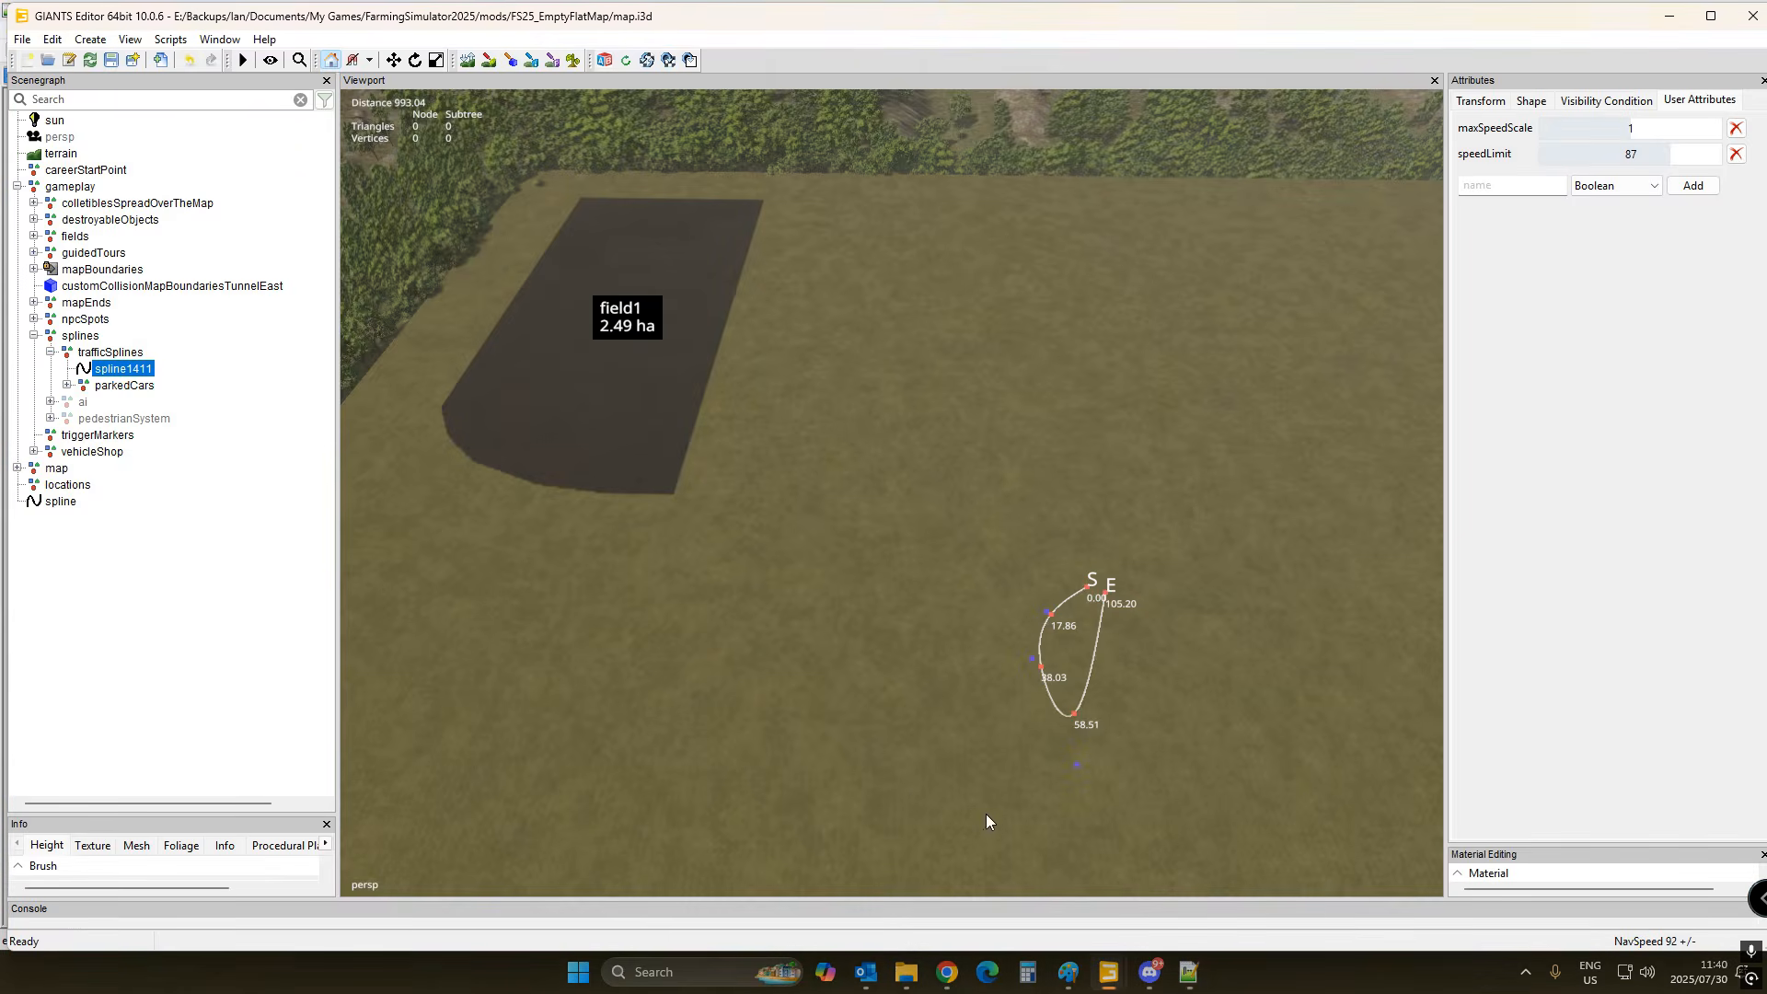
left_click(59, 504)
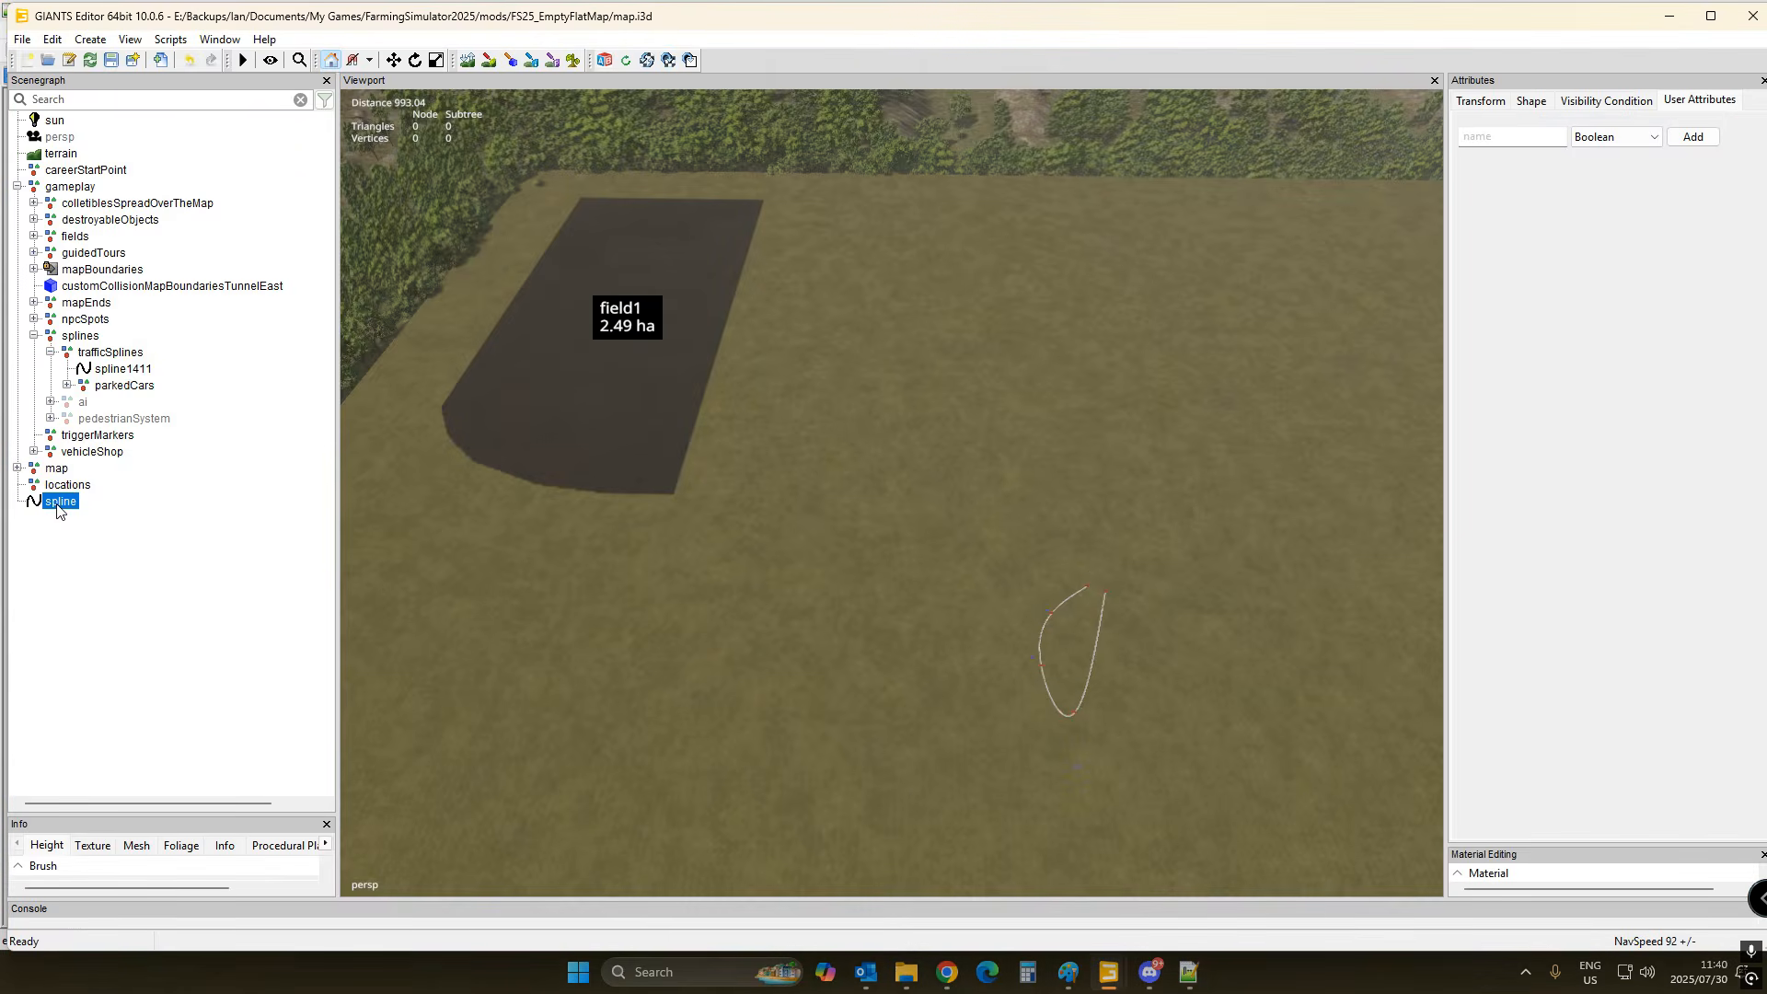
left_click(134, 376)
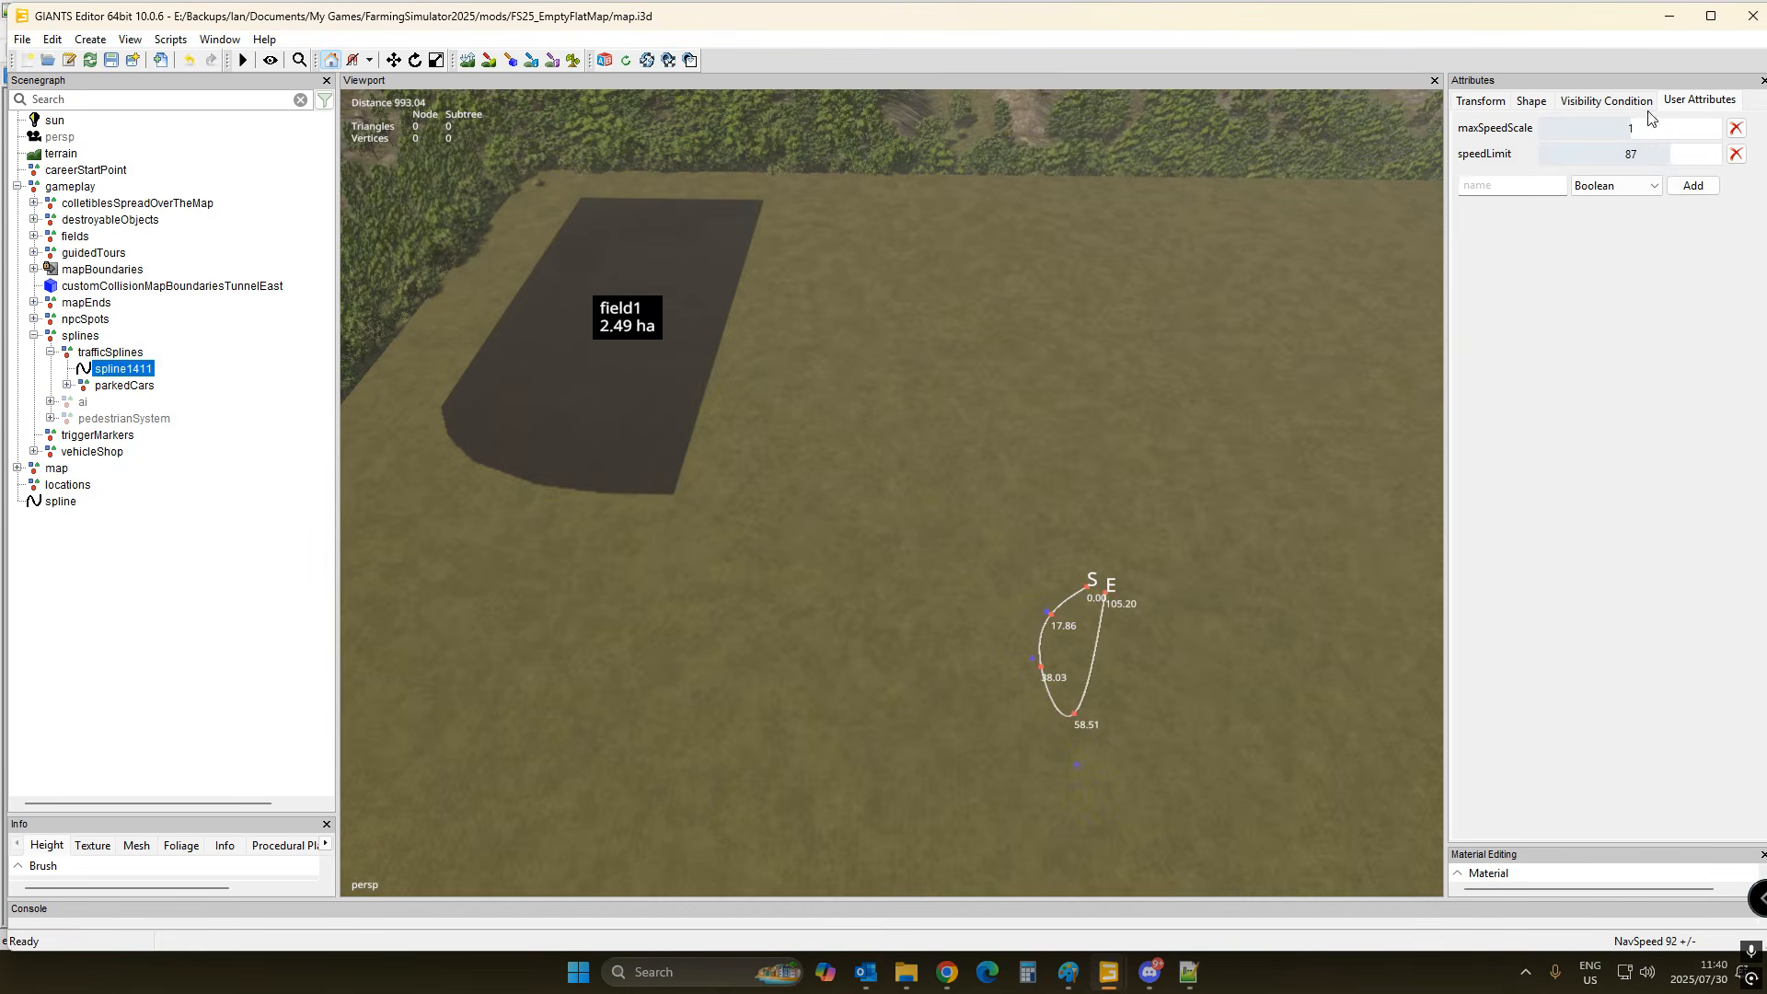
left_click(61, 503)
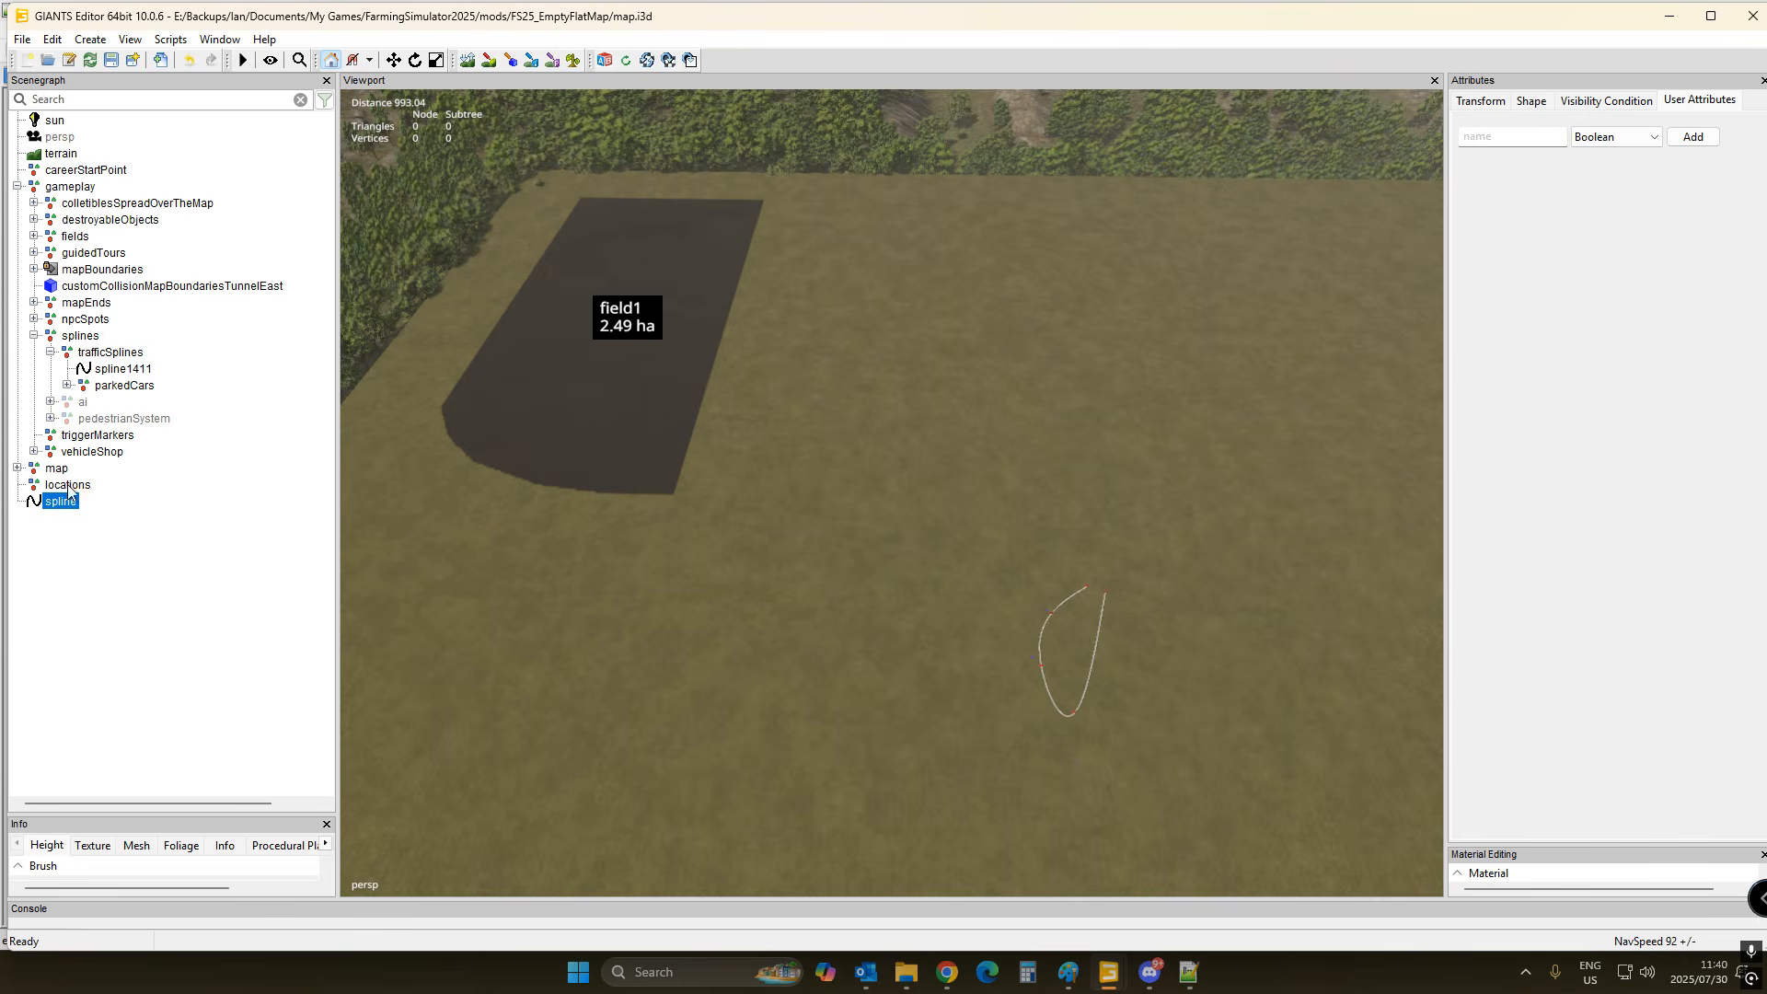
left_click(140, 365)
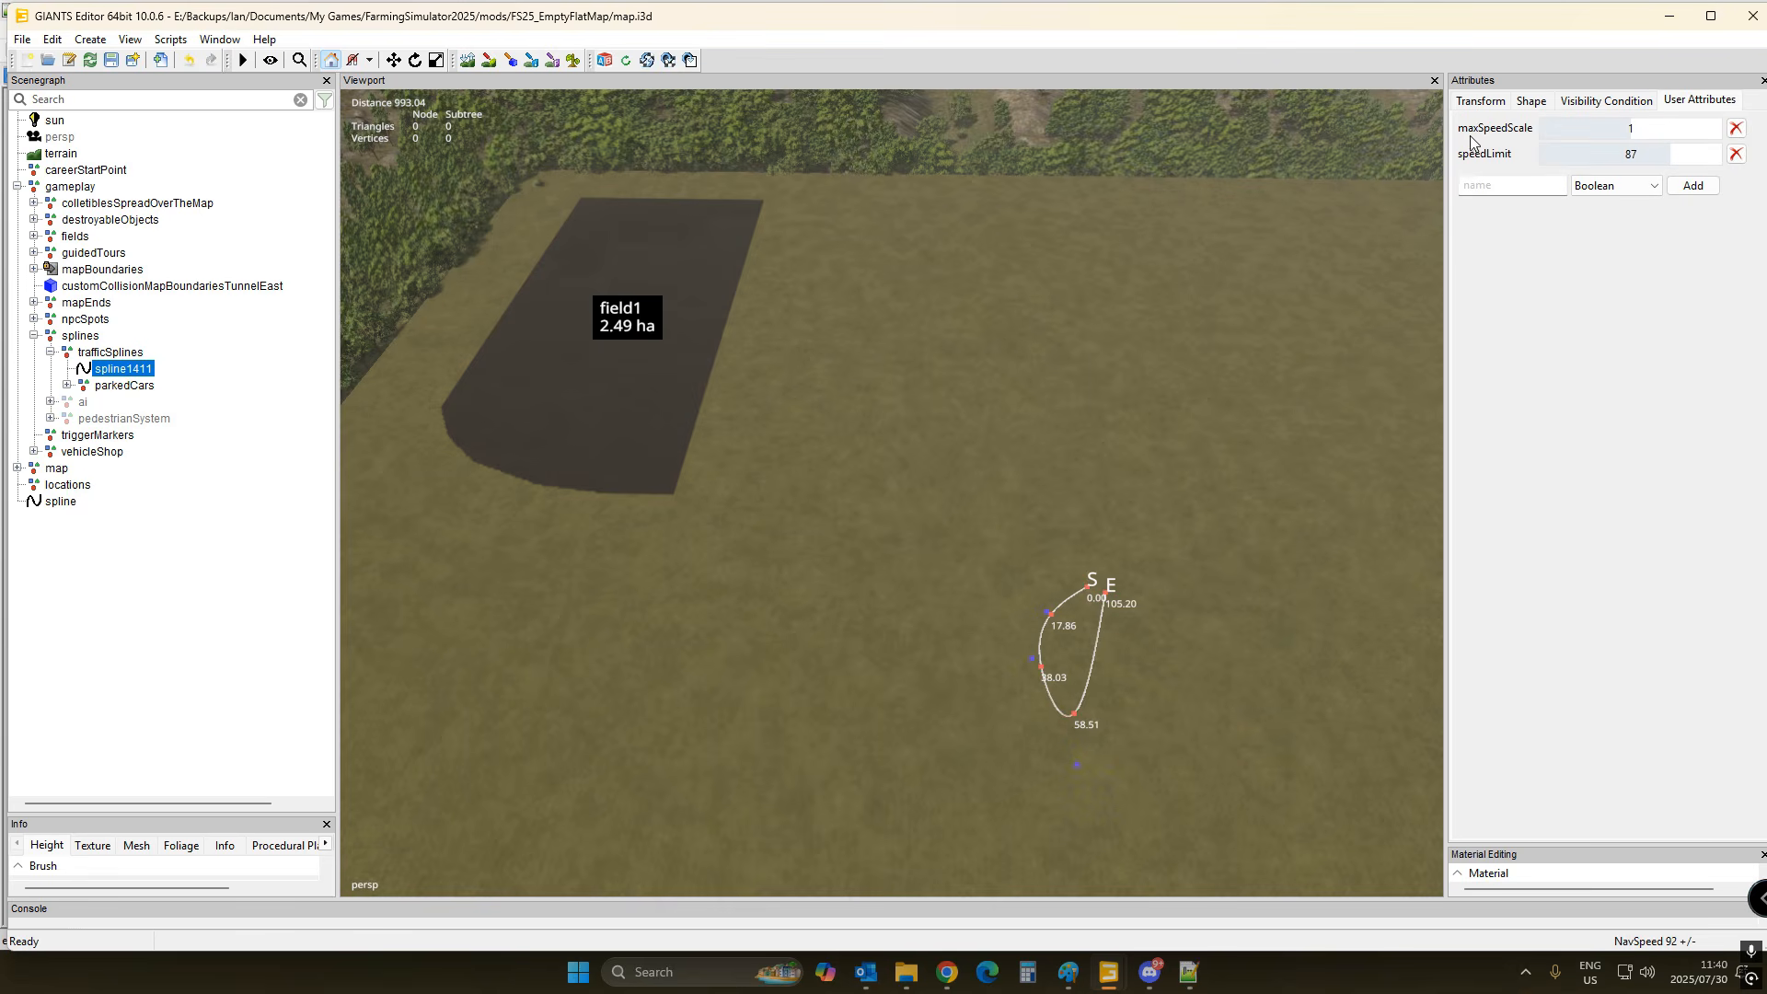
- Switch to Notepad++ and copy the attribute name maxSpeedScale from node 20827 in mapUS.i3d
left_click(1187, 974)
left_click_drag(260, 487, 358, 488)
key("ctrl+c")
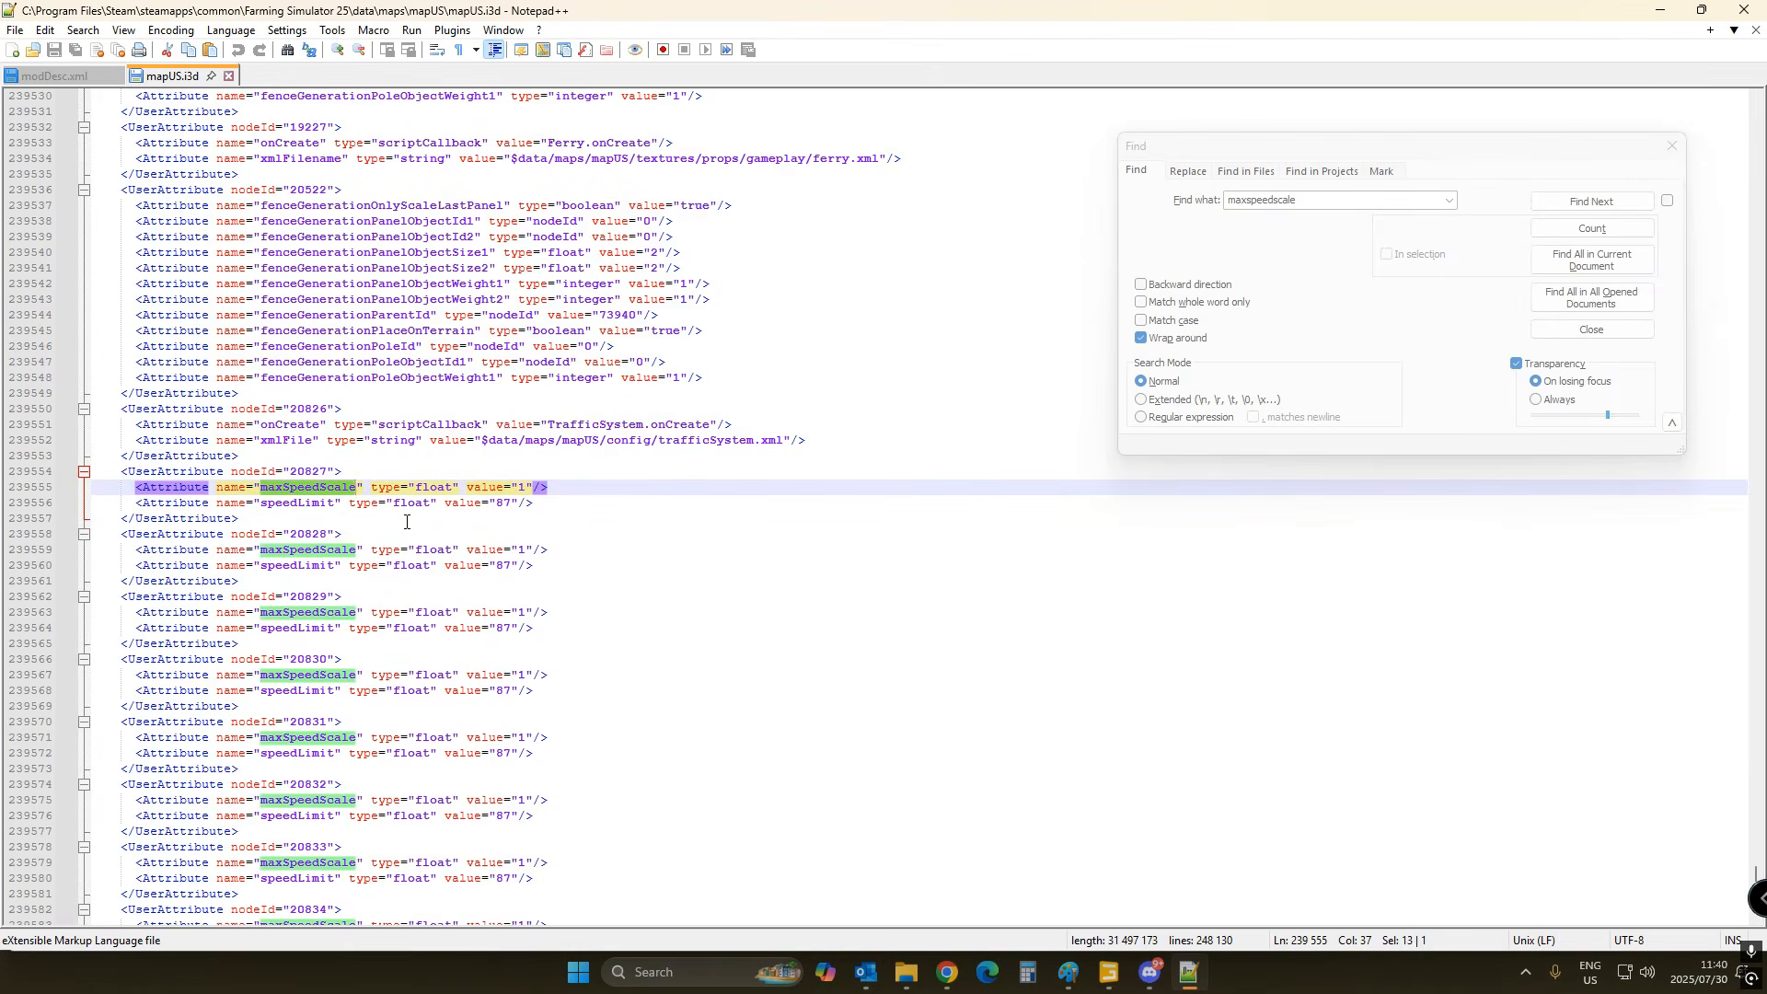
- Return to the FS25_EmptyFlatMap window in GIANTS Editor and add a Float user attribute maxSpeedScale with value 1 to the new spline
mouse_move(1111, 986)
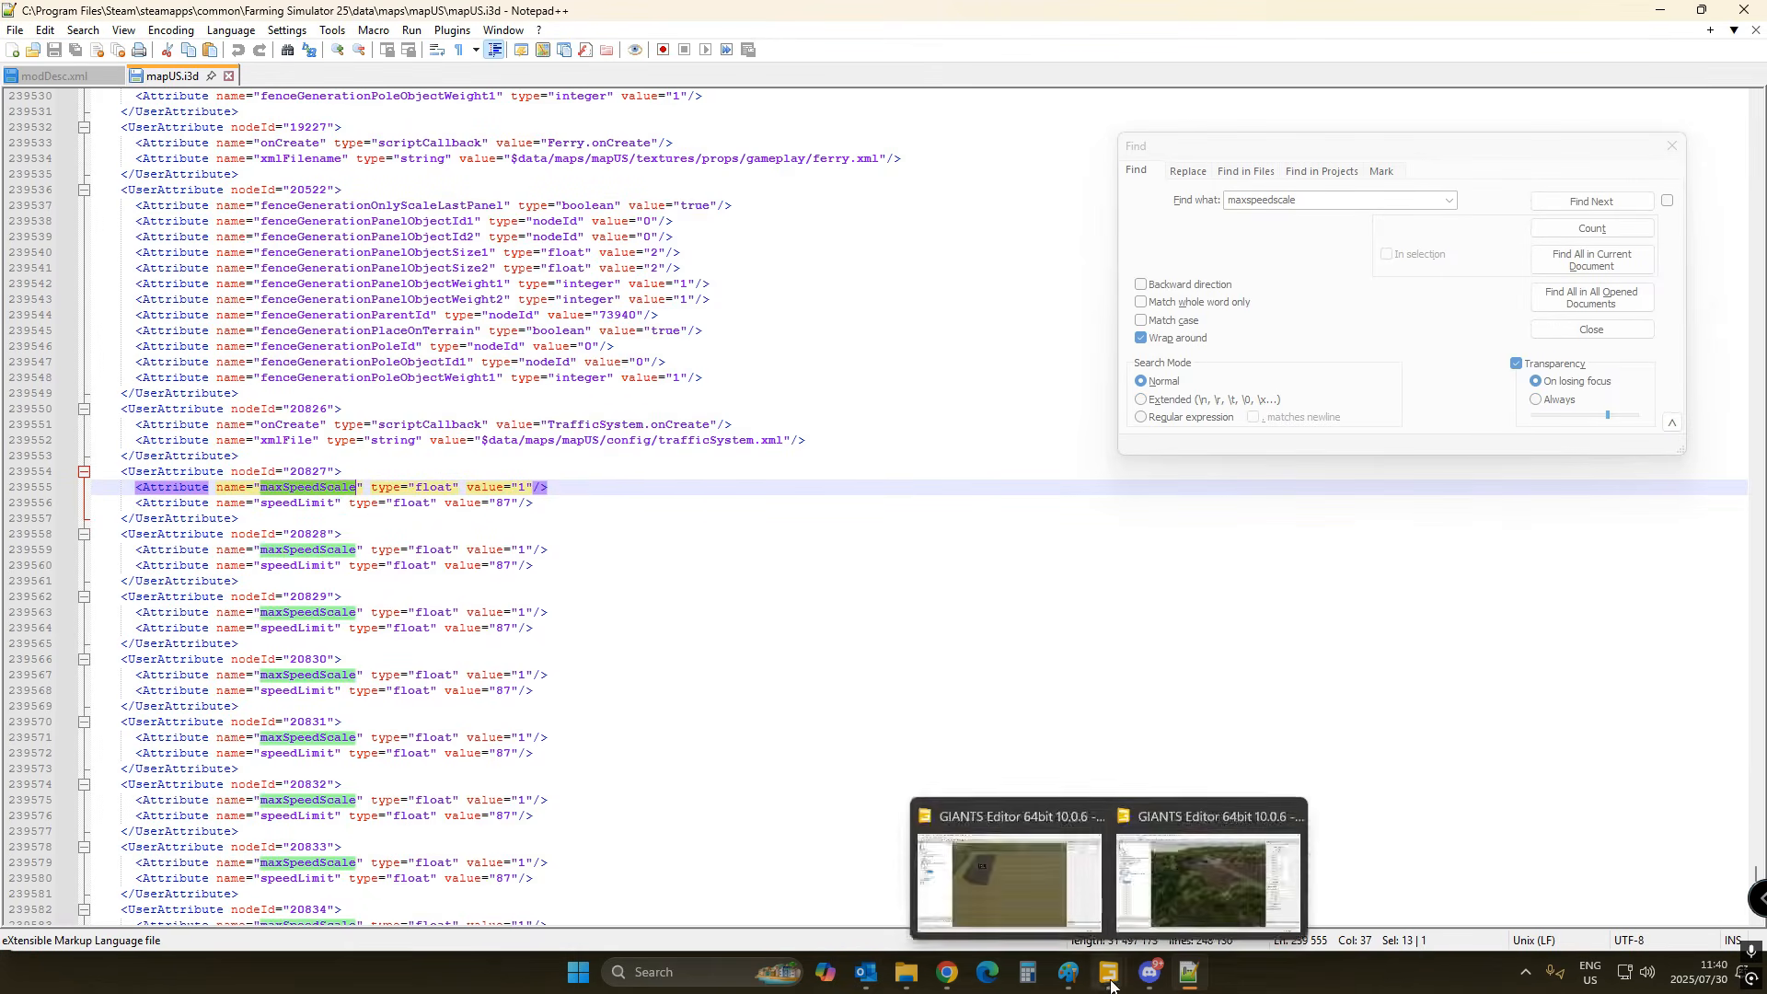
left_click(1010, 881)
left_click(72, 506)
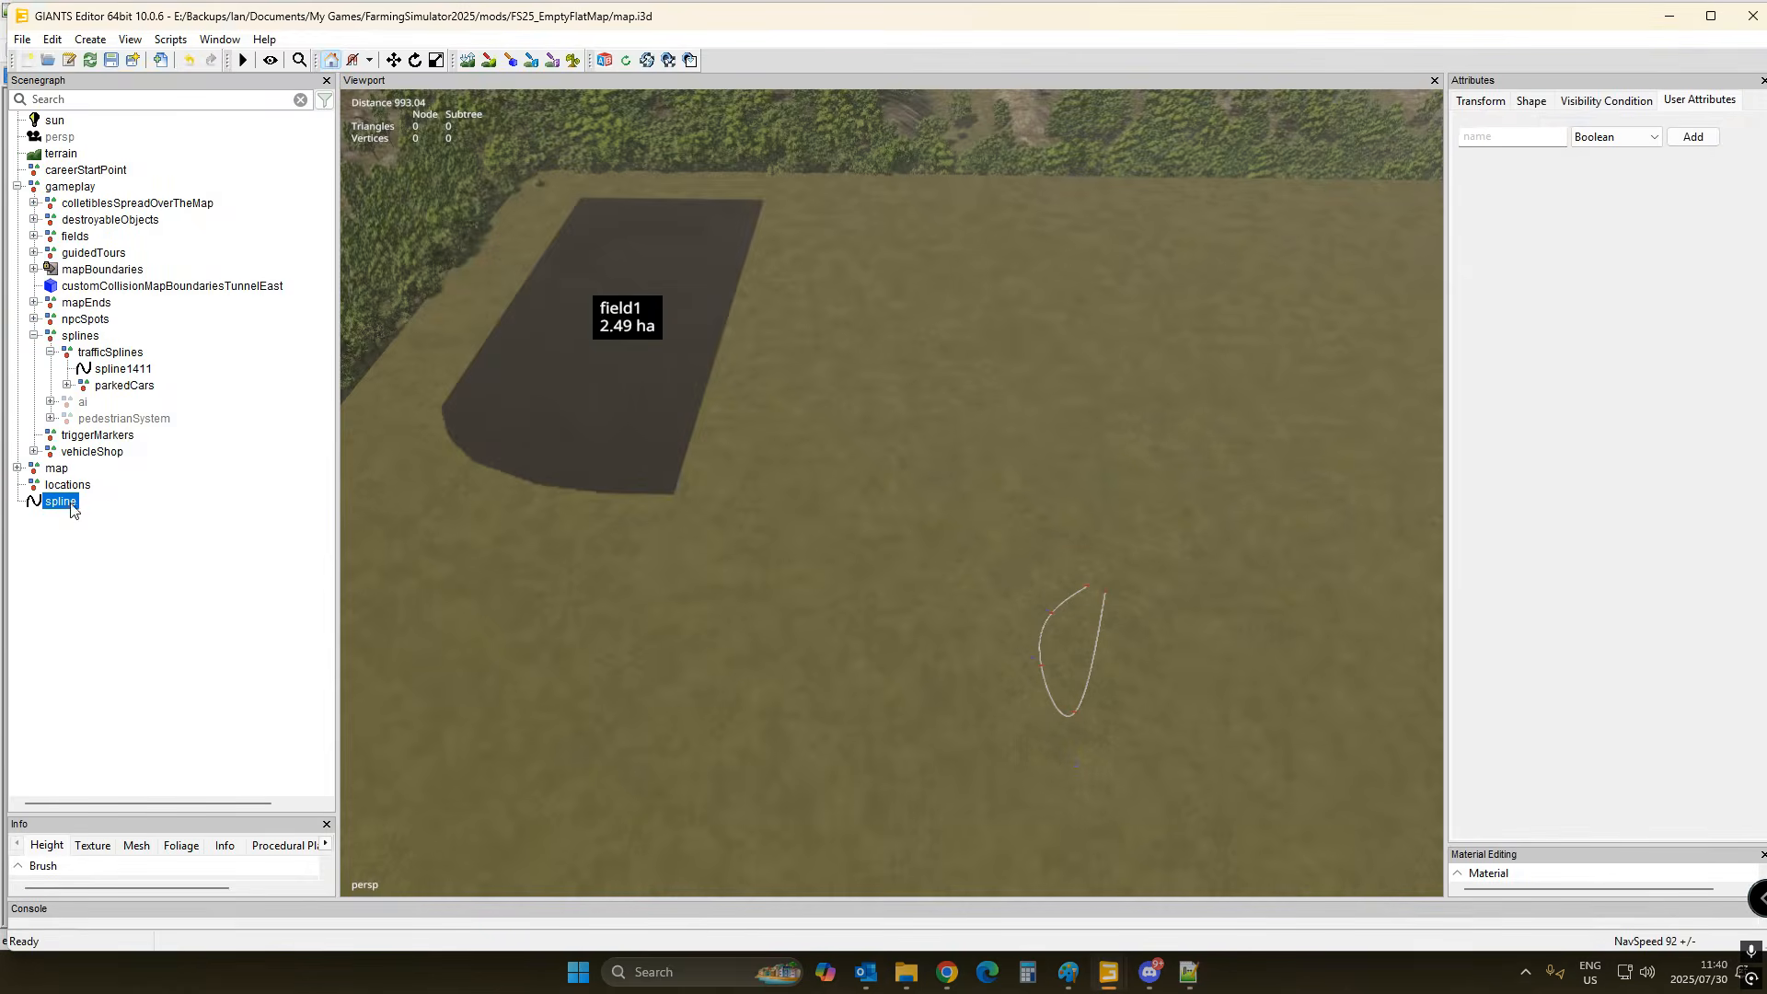
left_click(1510, 138)
key("ctrl+v")
left_click(1610, 138)
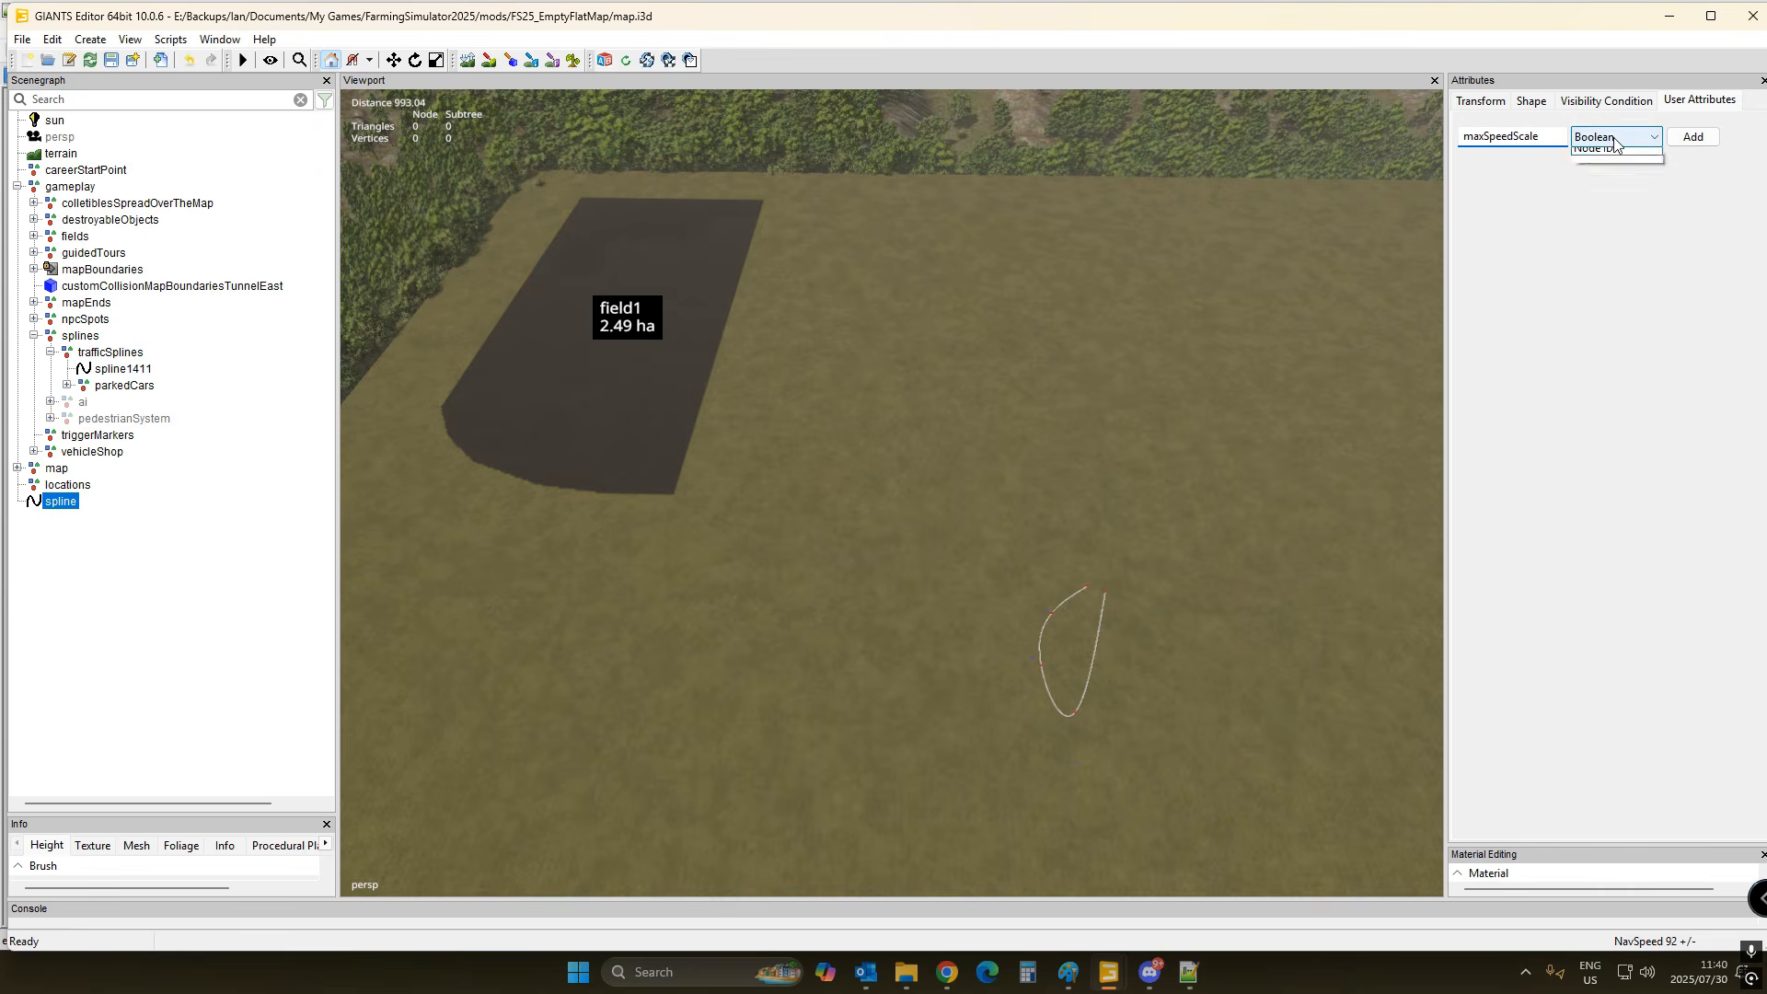
left_click(1635, 190)
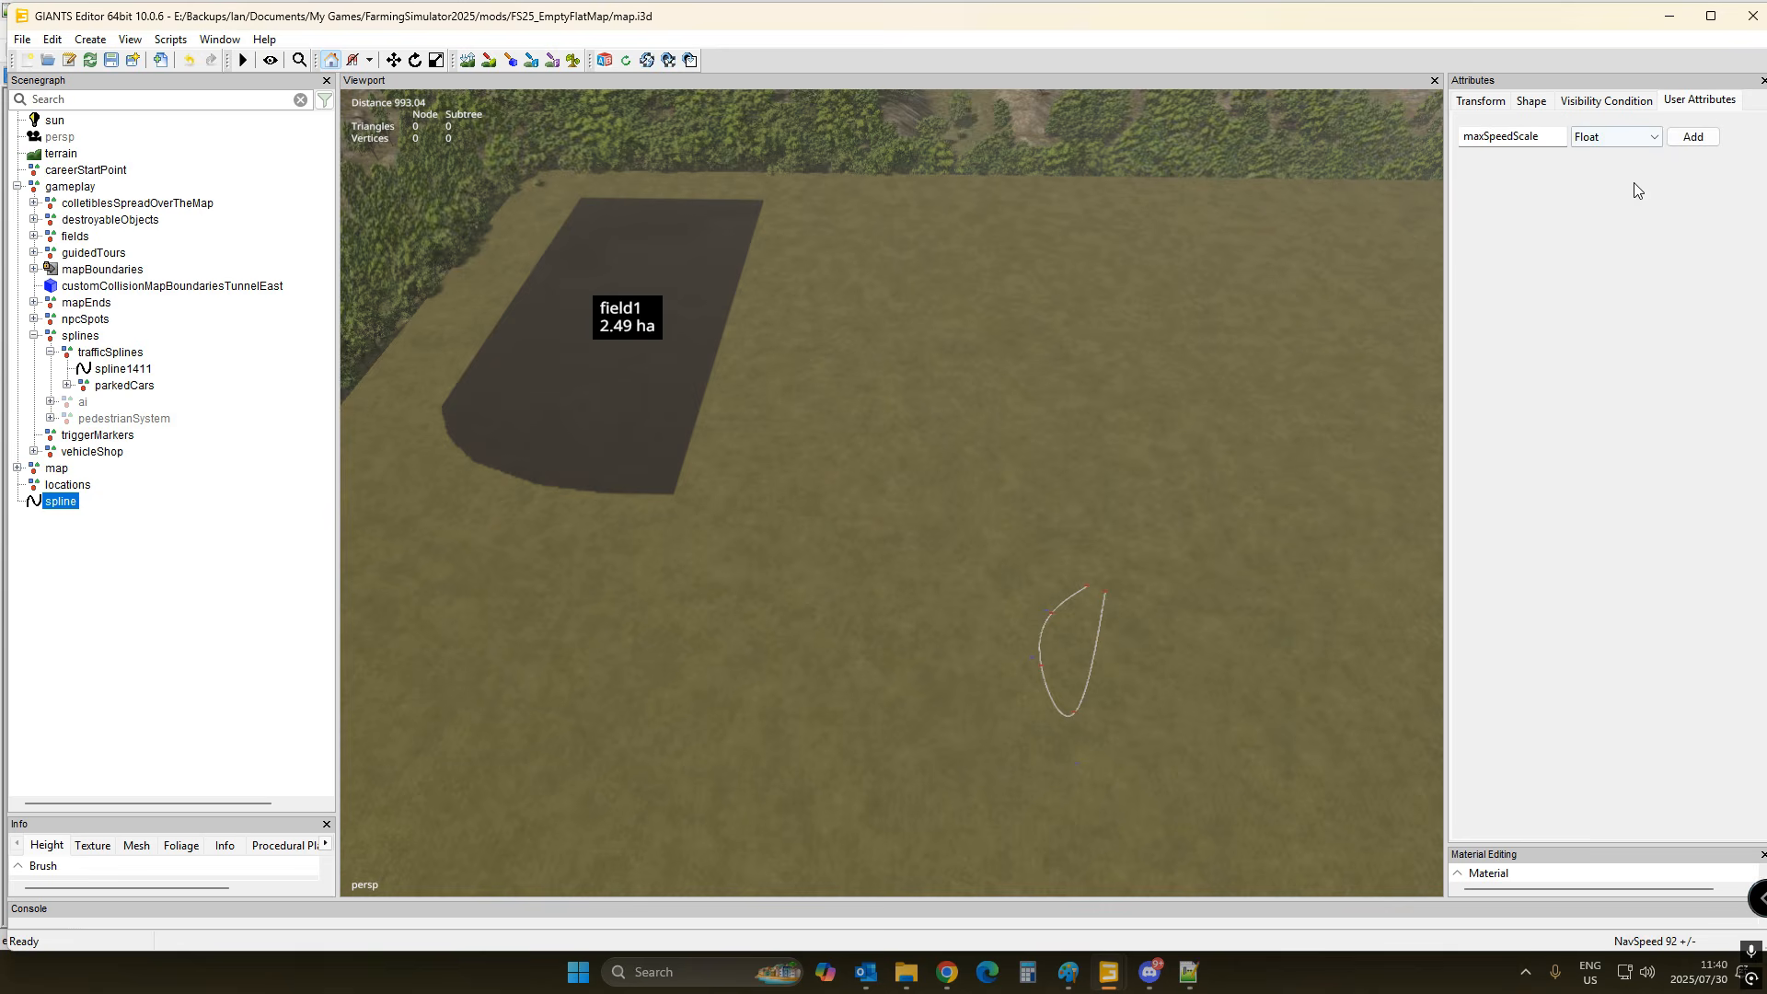
left_click(1694, 136)
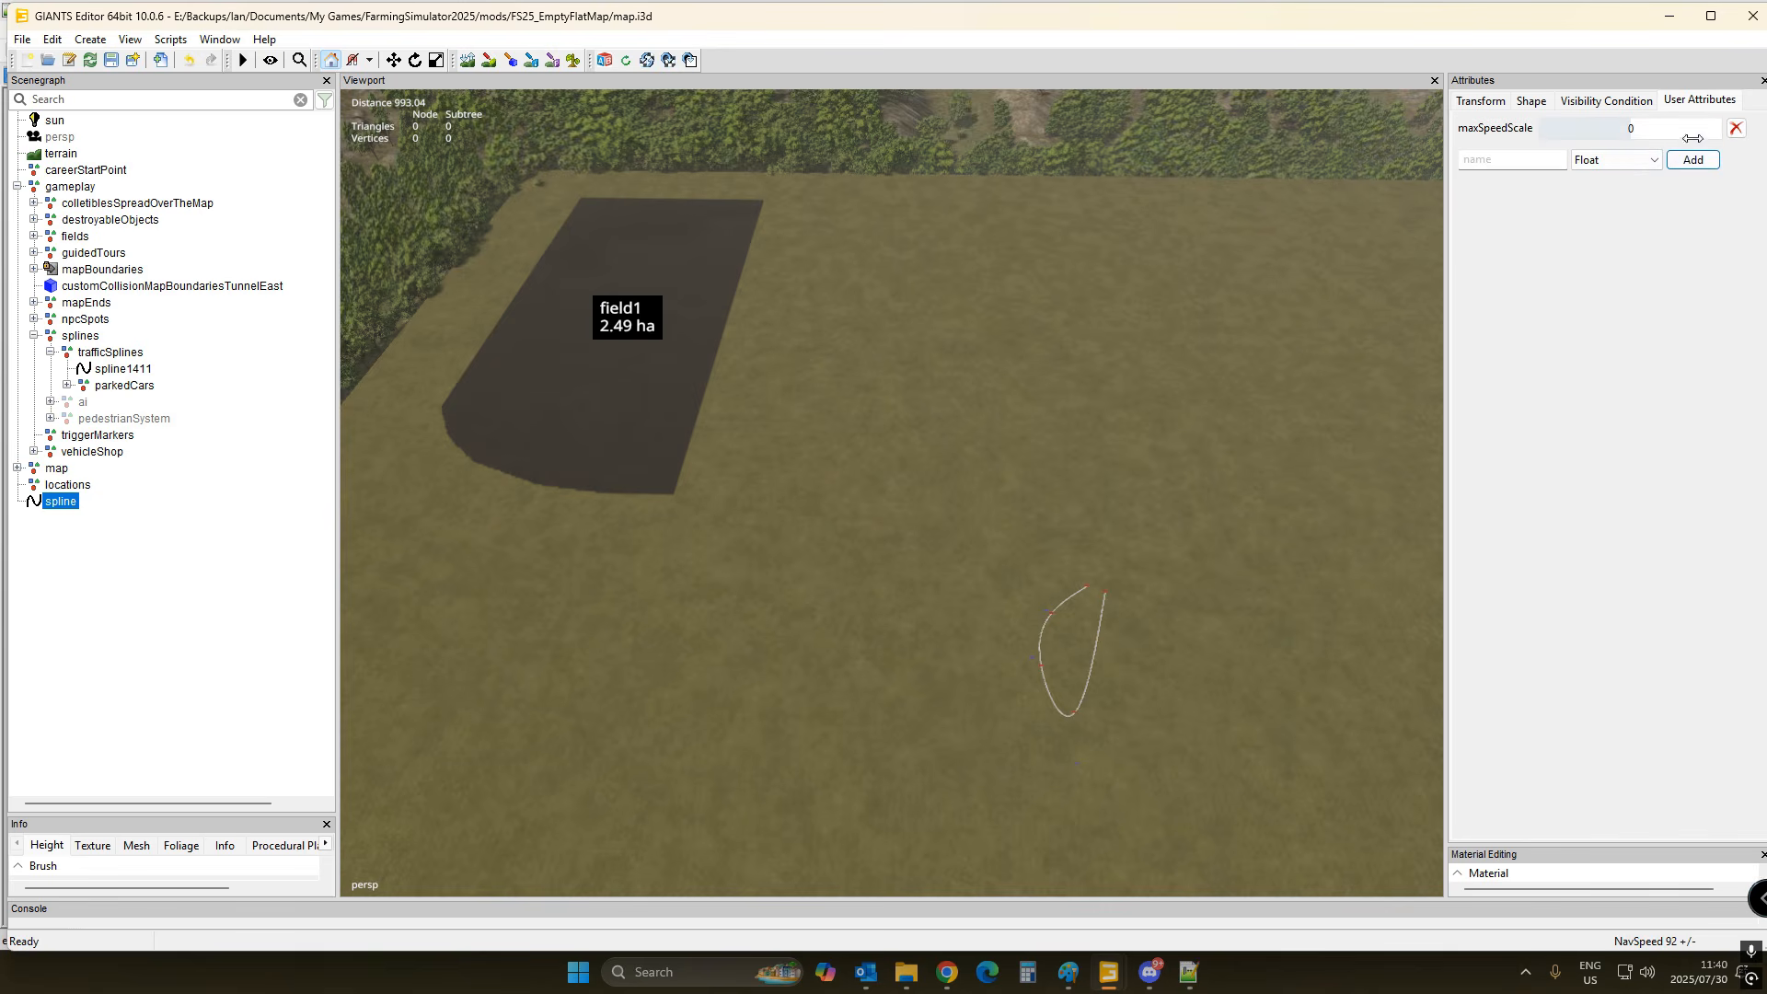
left_click(1630, 126)
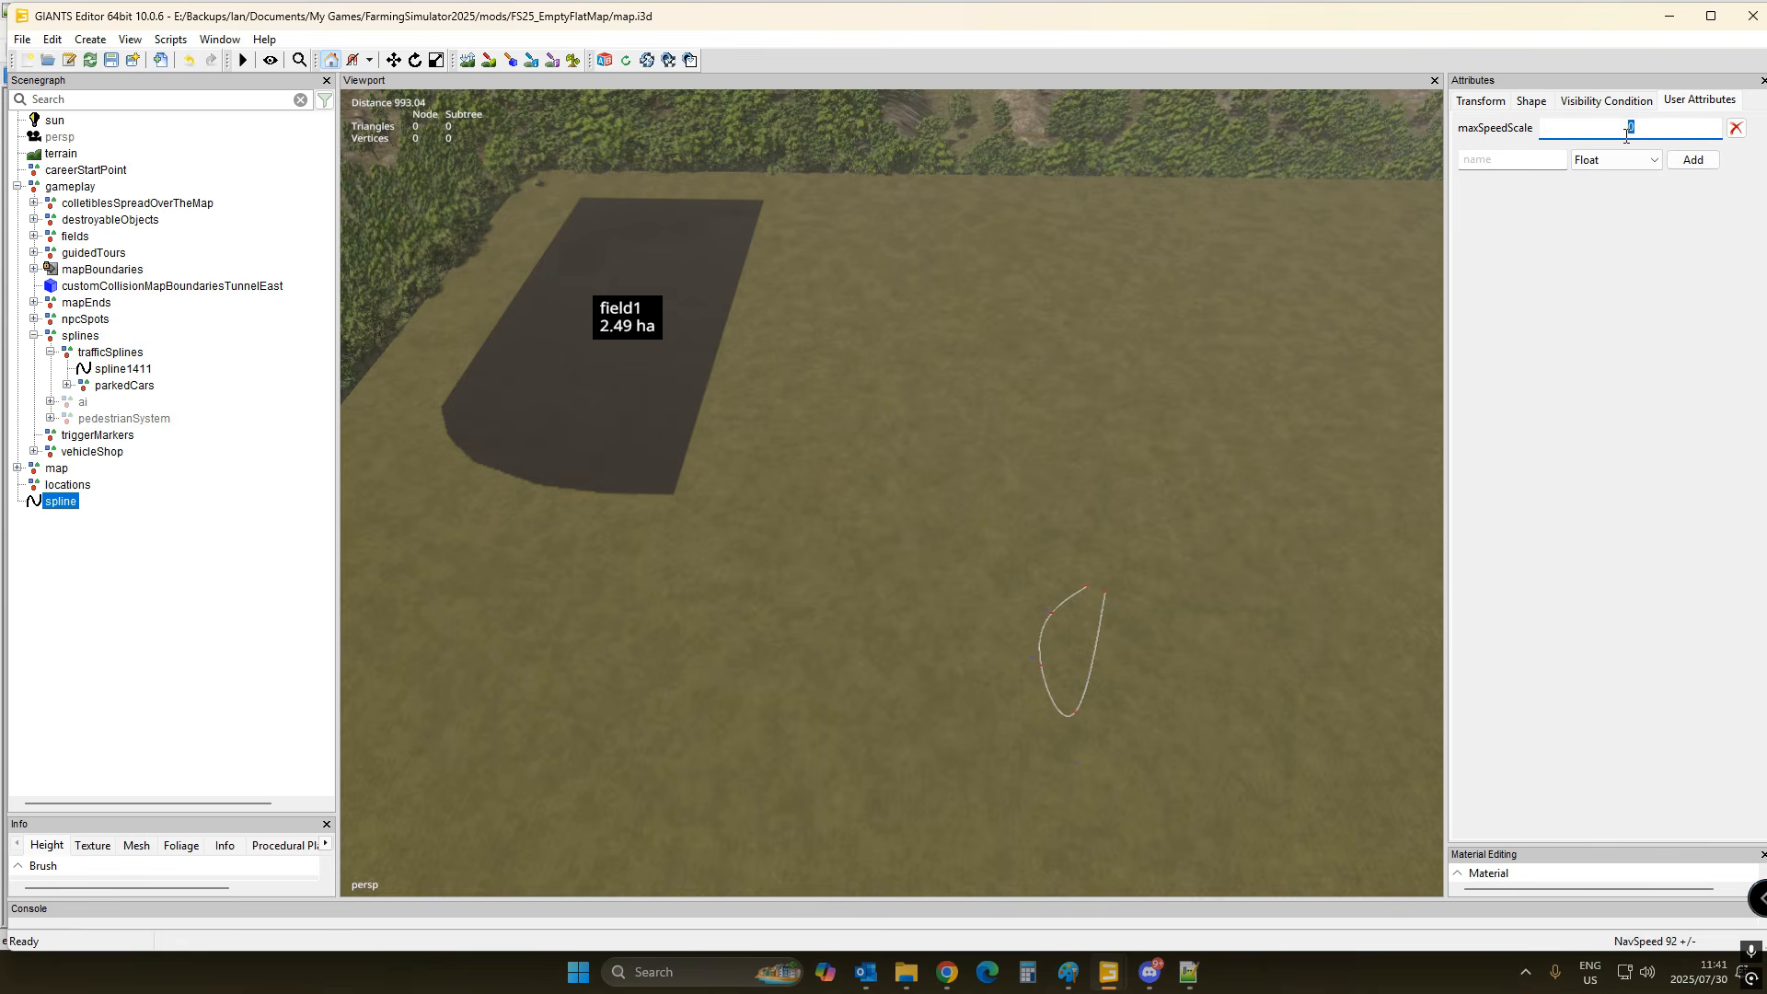
type("1")
left_click(1645, 262)
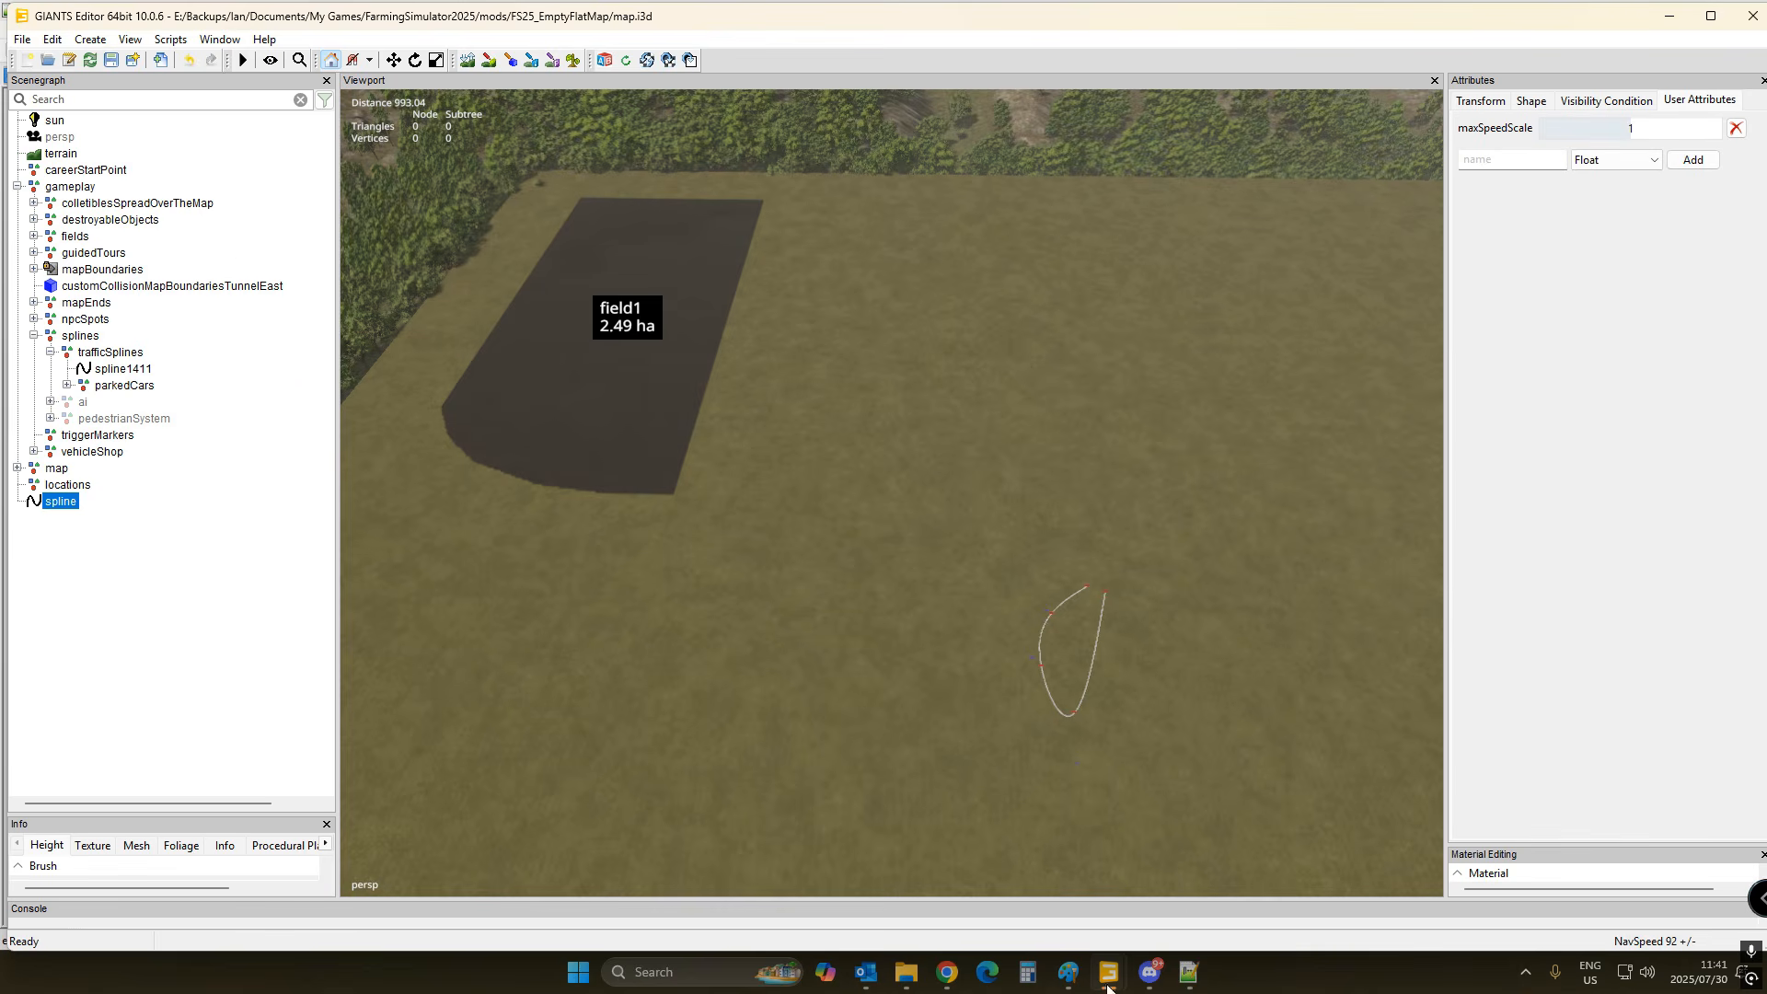
- Switch to Notepad++ and copy the attribute name speedLimit from node 20827 in mapUS.i3d
left_click(1190, 975)
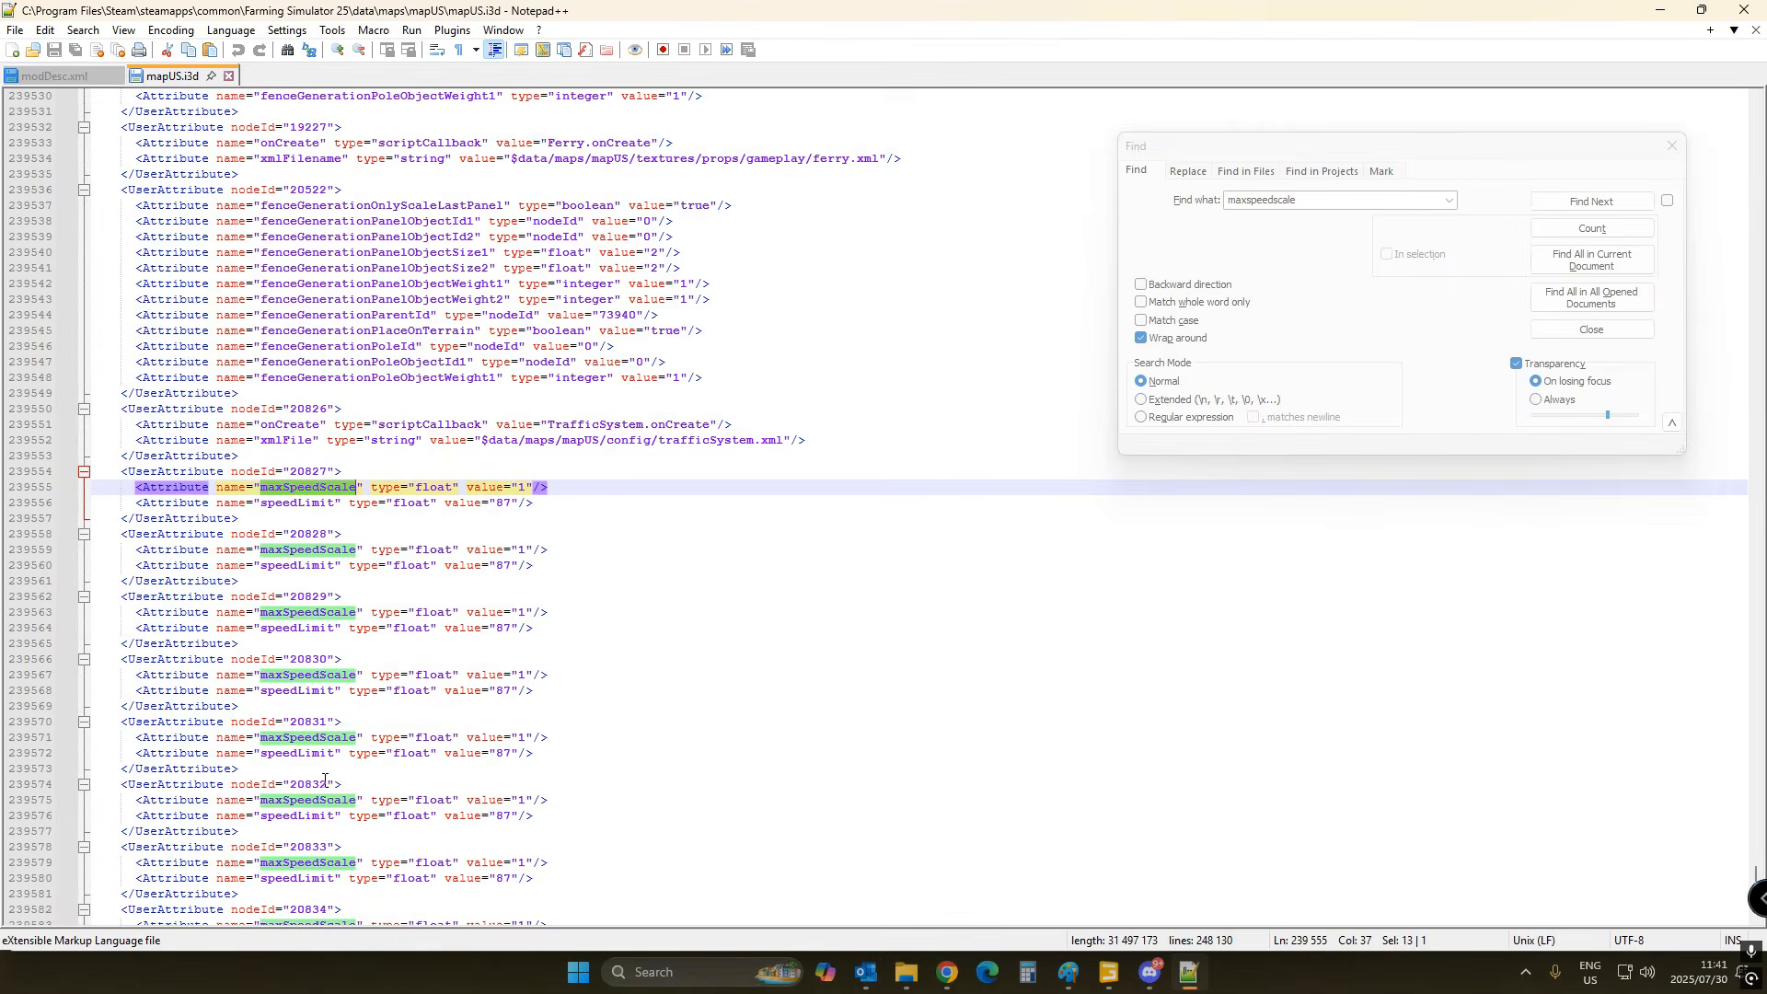
double_click(292, 504)
key("ctrl+c")
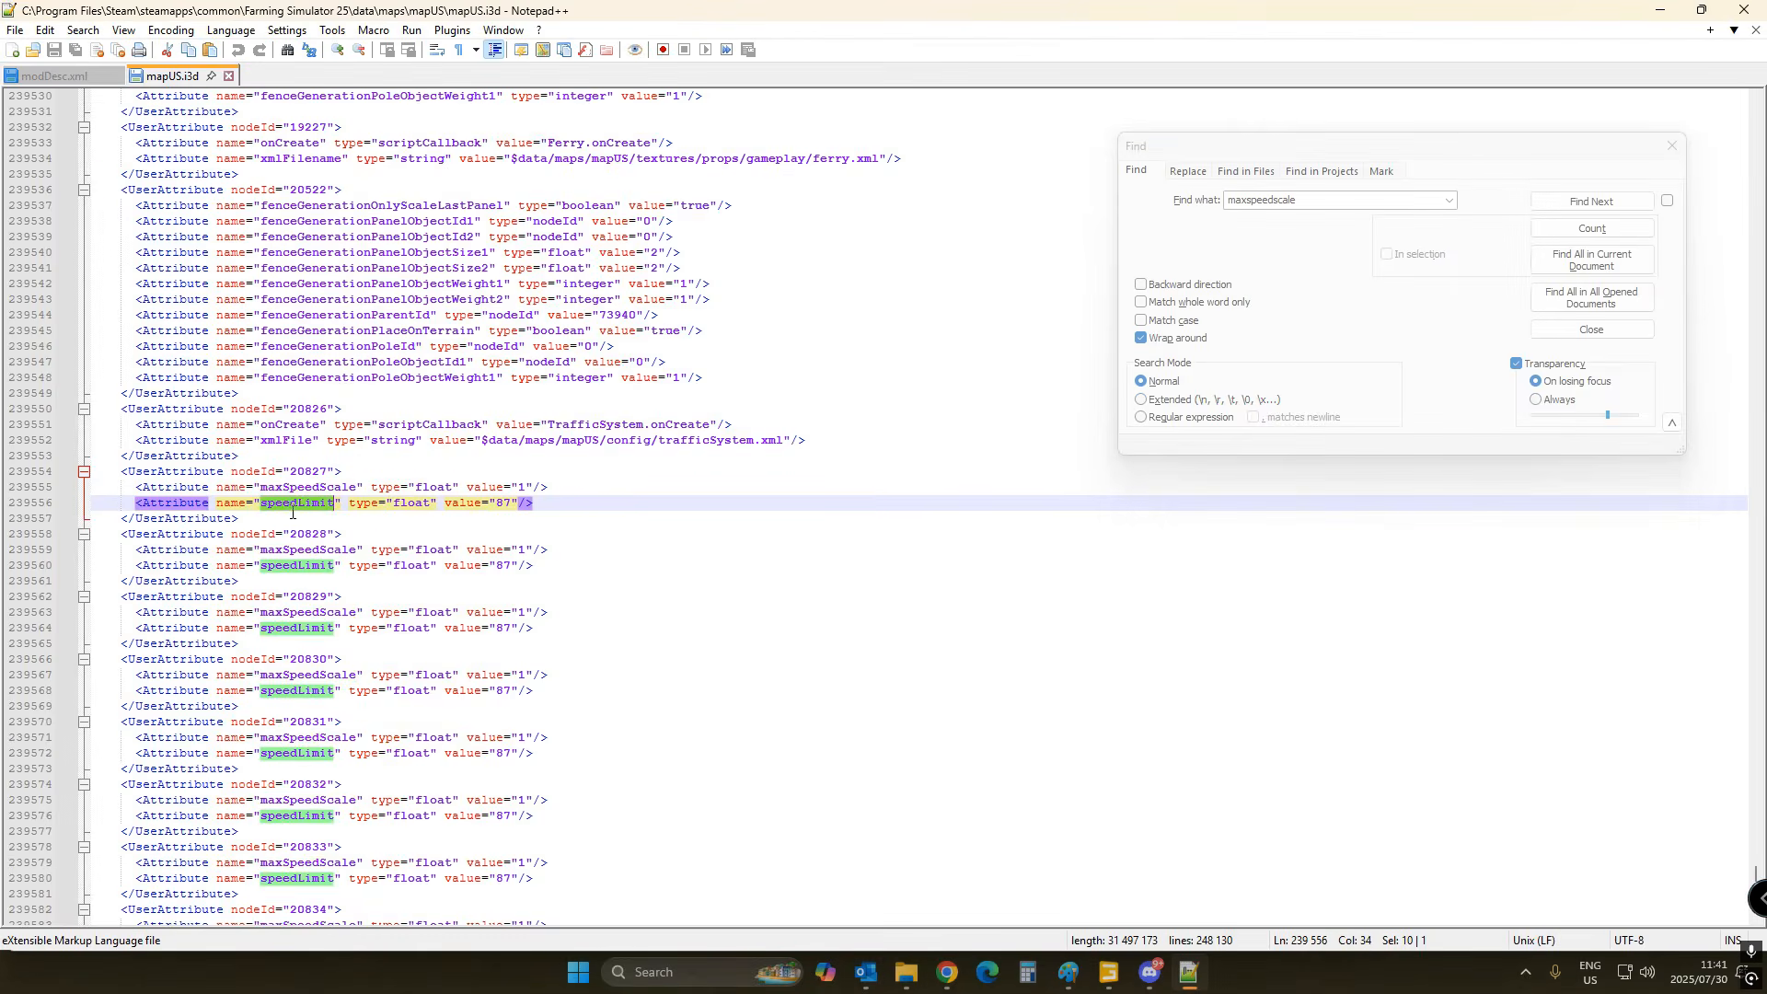
- Back in the FS25_EmptyFlatMap window of GIANTS Editor, add a Float user attribute speedLimit with value 87 to the new spline
left_click(1108, 975)
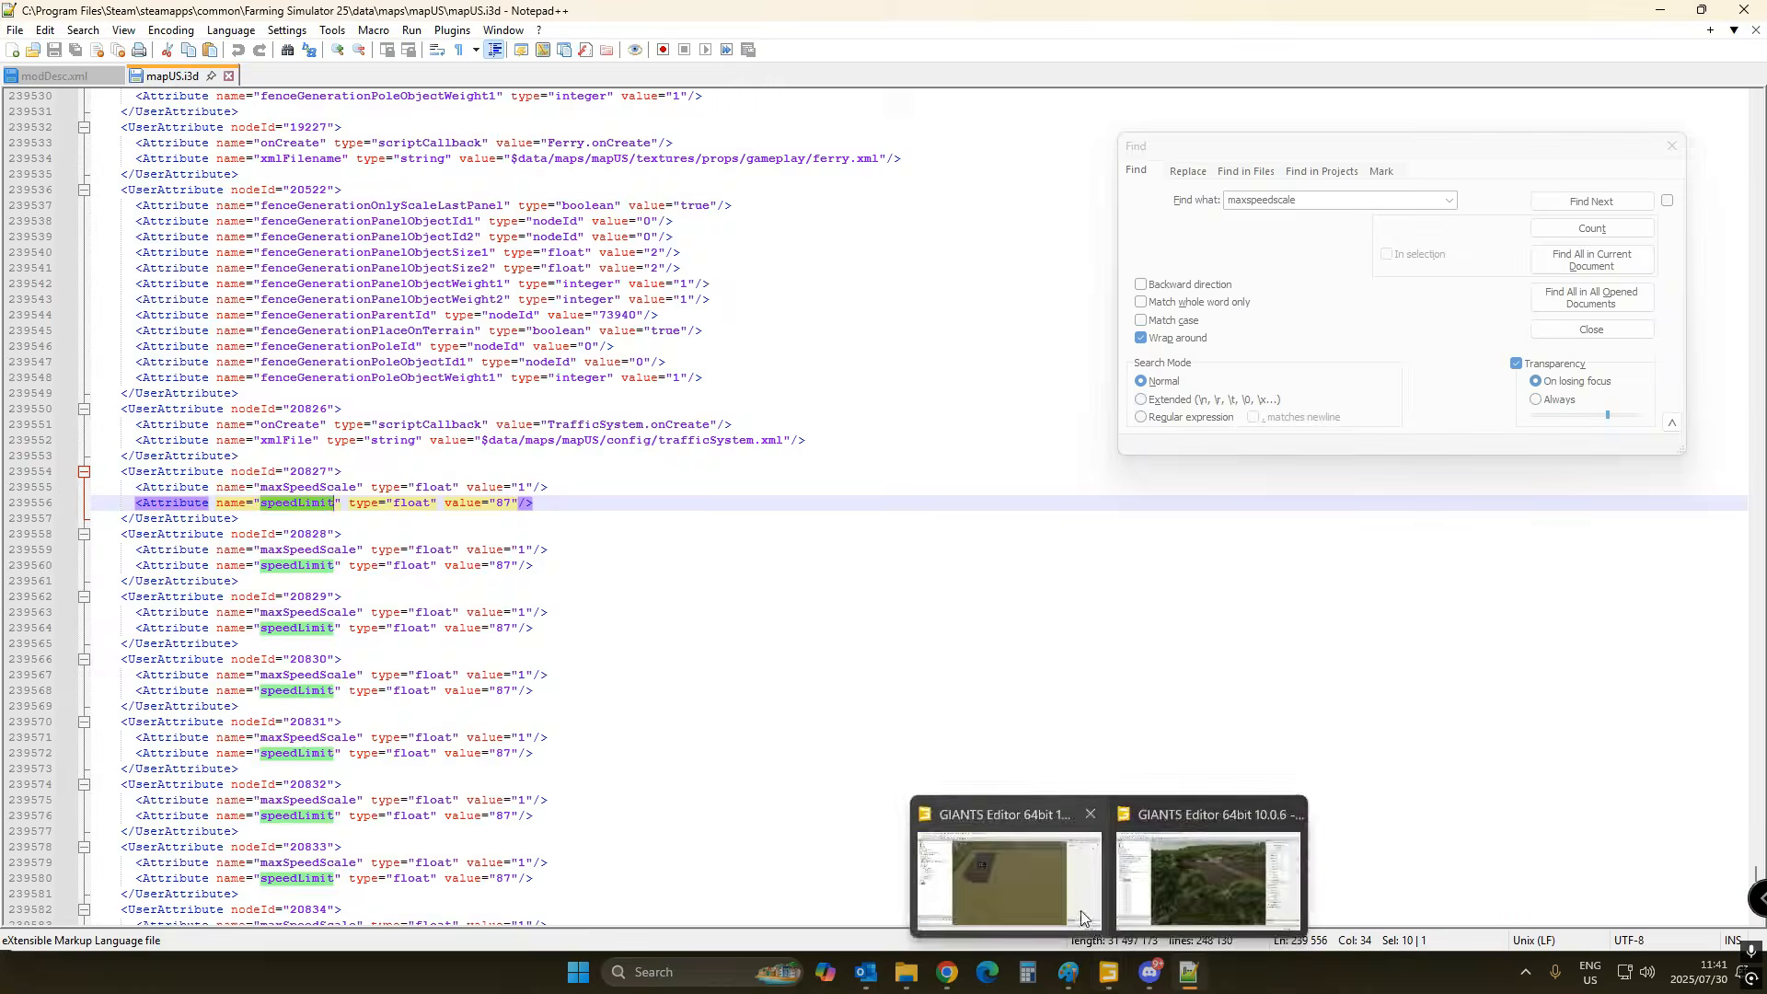
left_click(1009, 885)
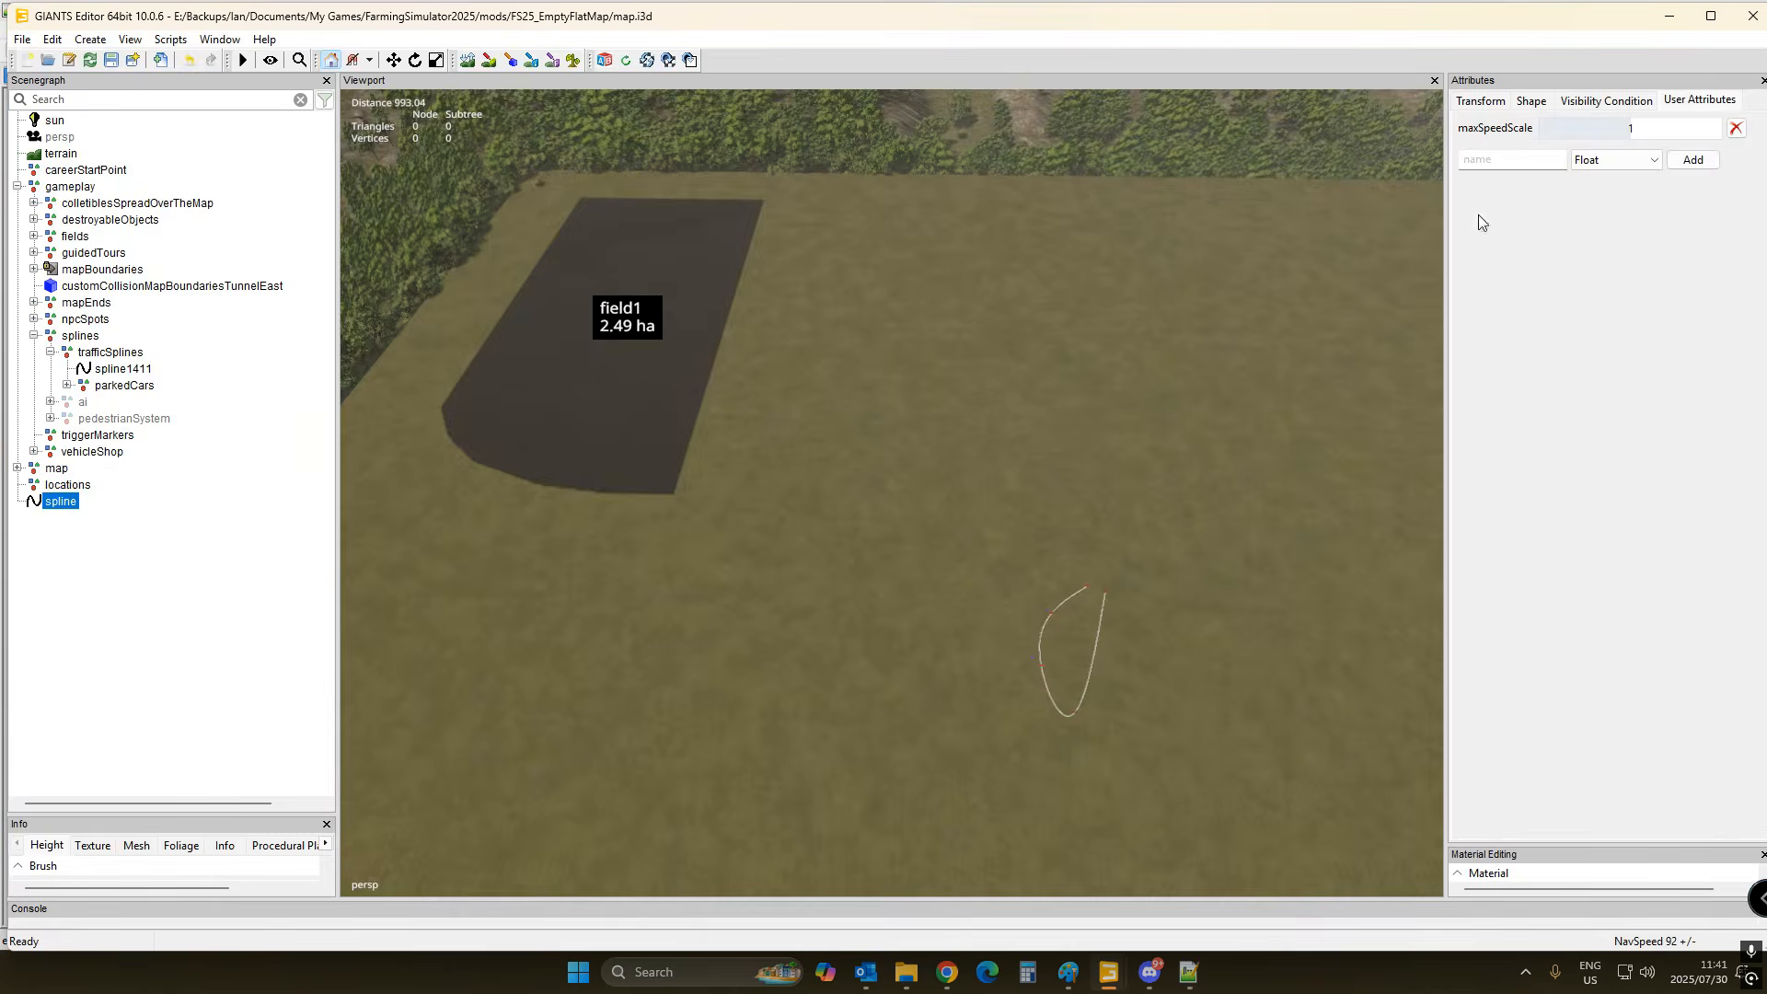
left_click(1513, 161)
key("ctrl+v")
left_click(1693, 159)
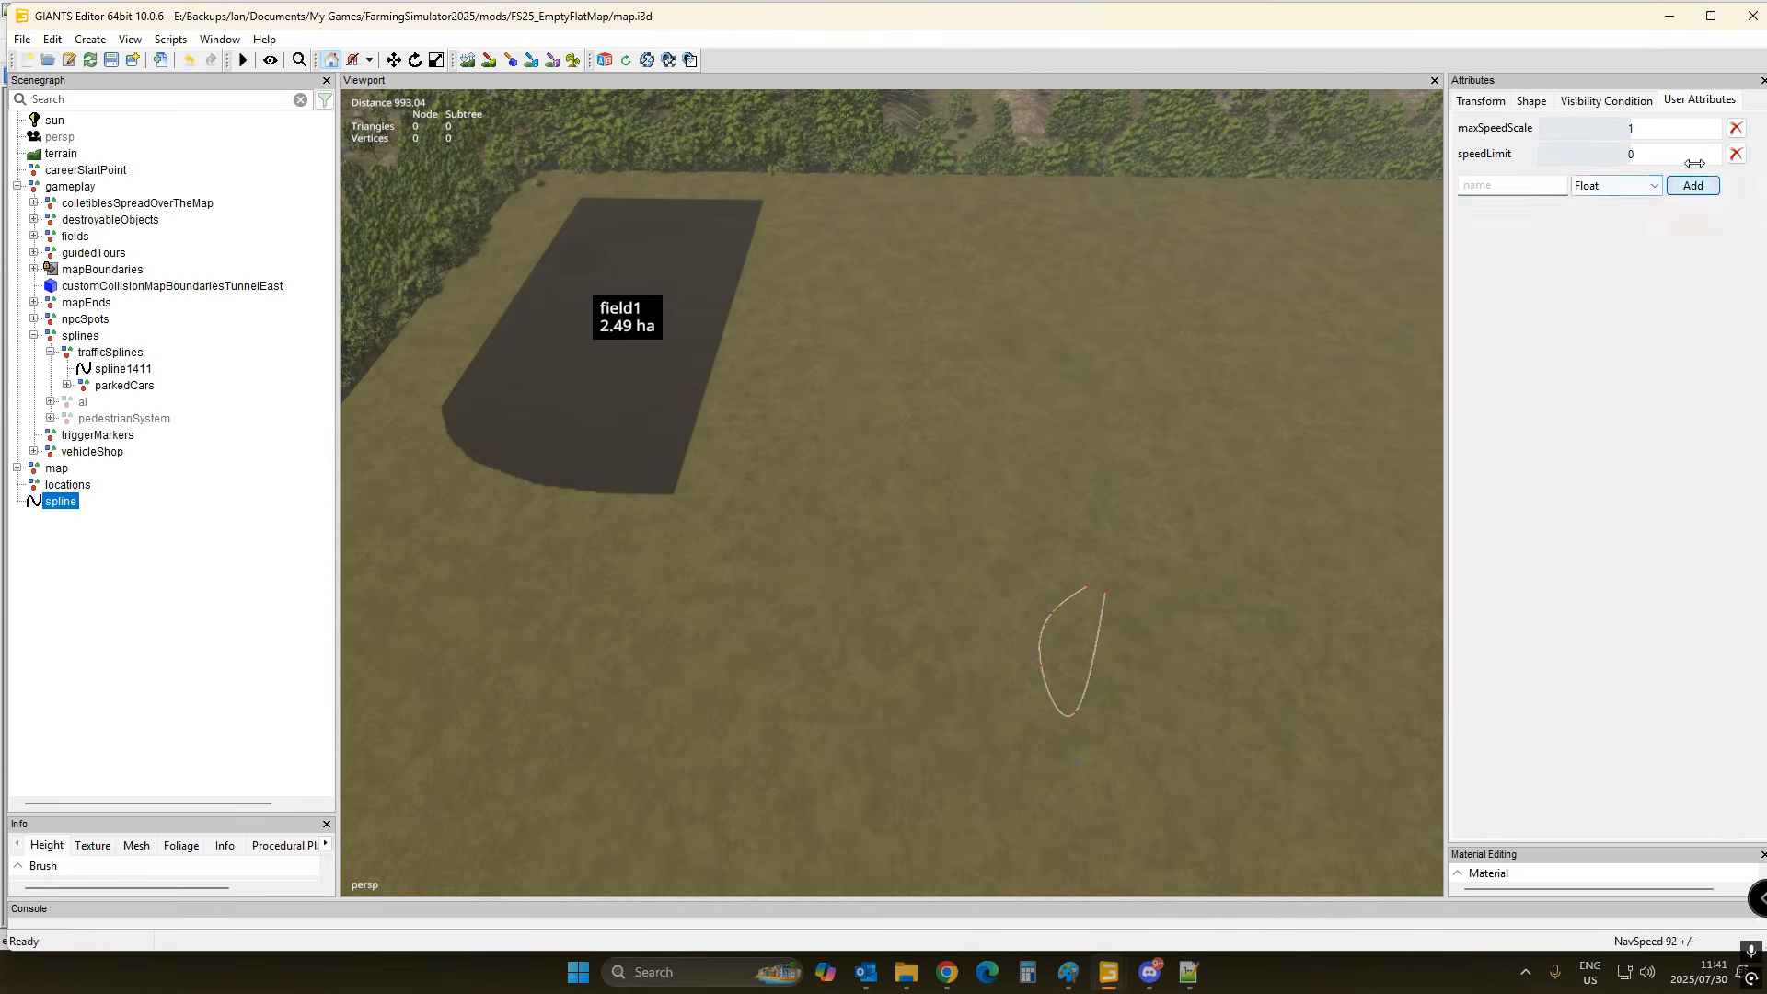
double_click(1634, 153)
type("8")
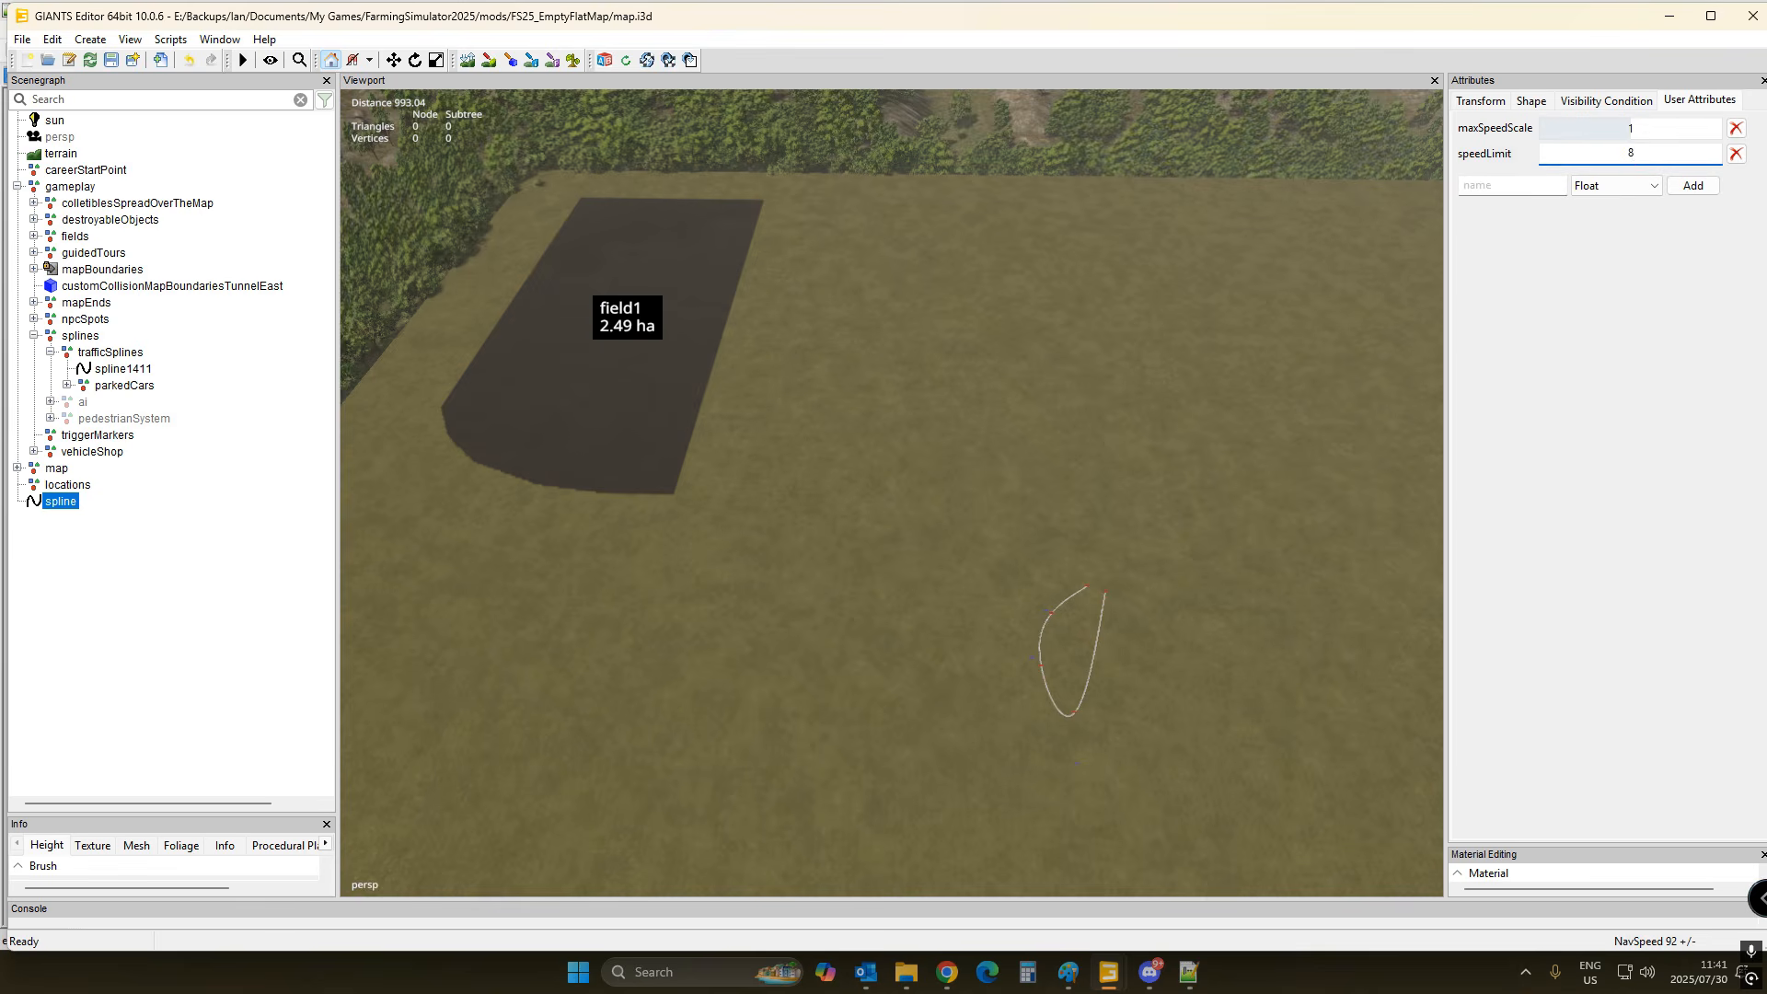
type("7")
- Move the new spline into the trafficSplines group, directly below spline1411
left_click(93, 526)
left_click(64, 501)
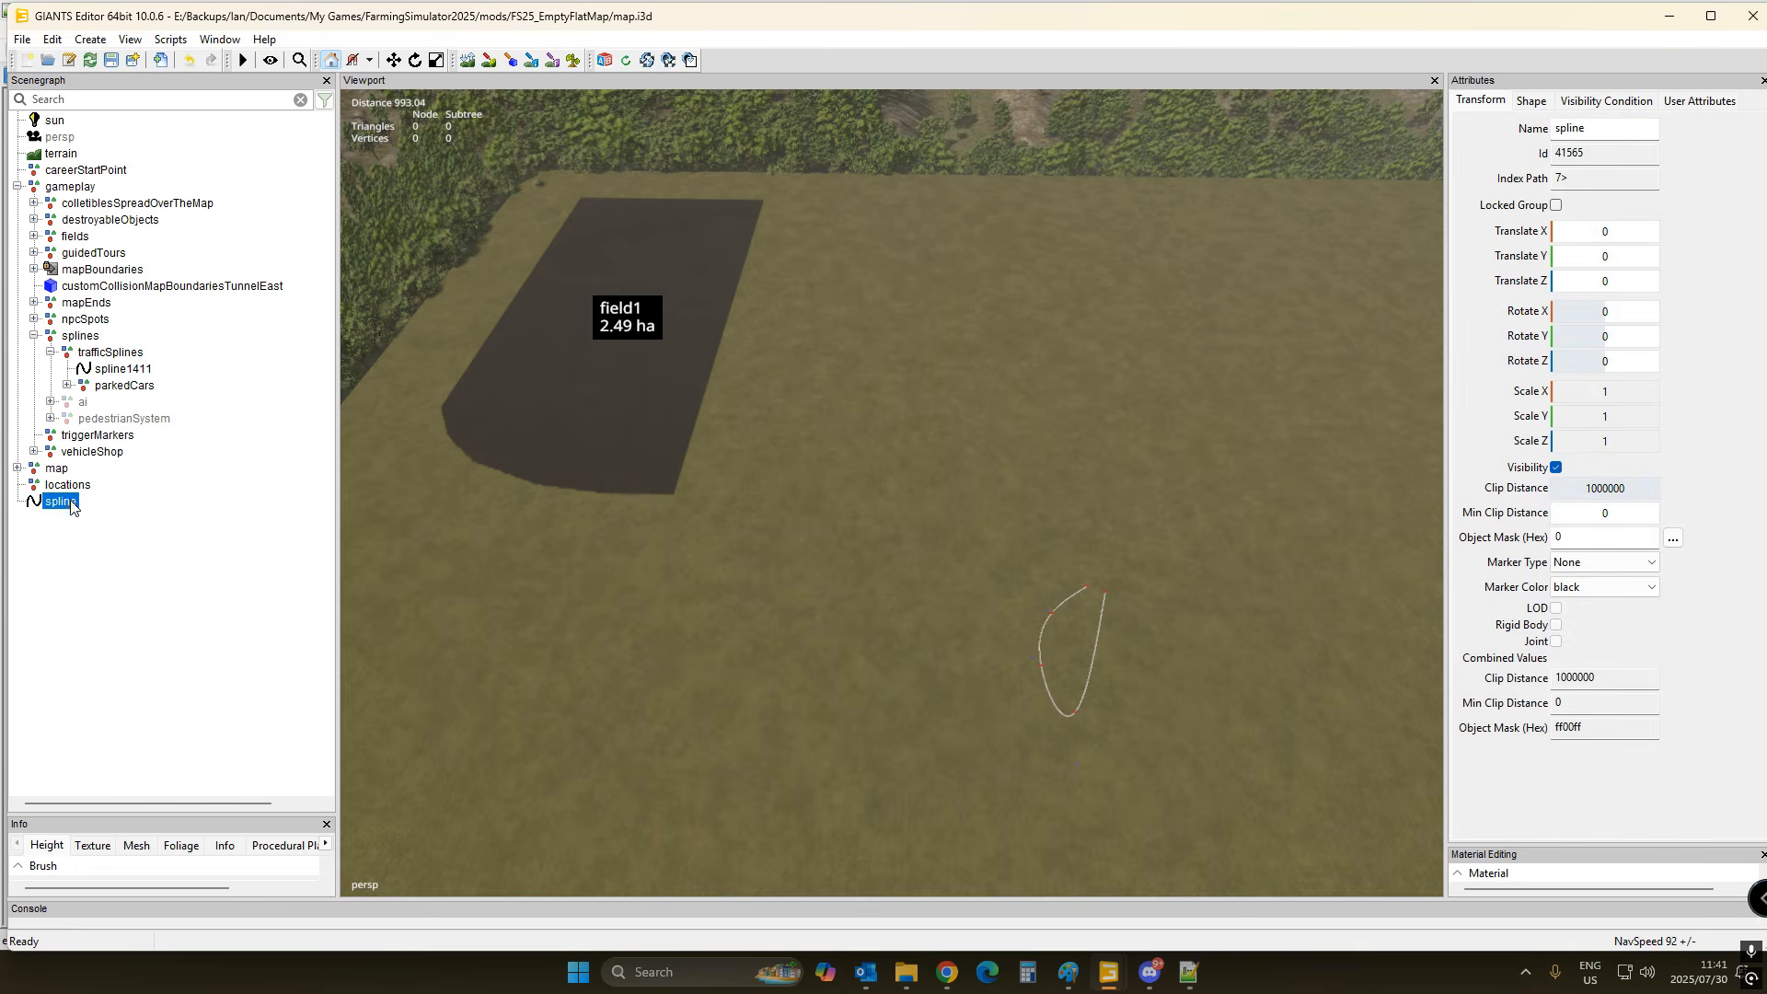
left_click_drag(66, 504, 197, 383)
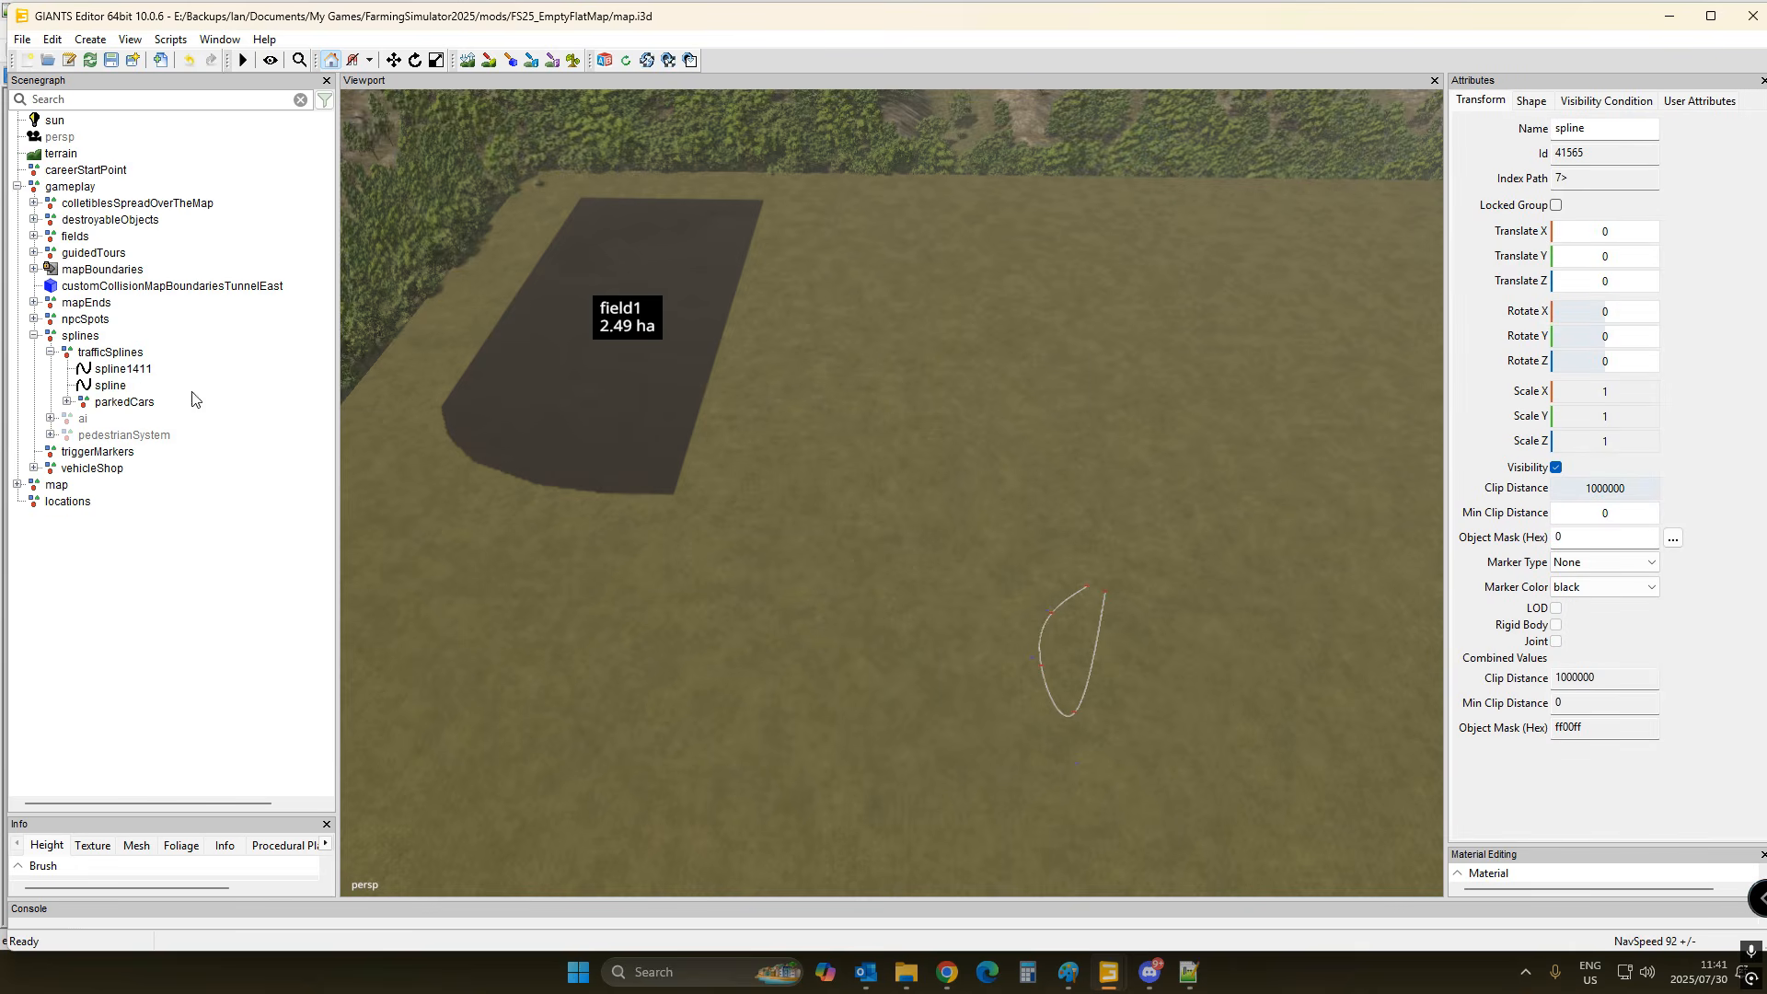
- Rename spline1411 to spline1 and the new spline in trafficSplines to spline2
double_click(129, 368)
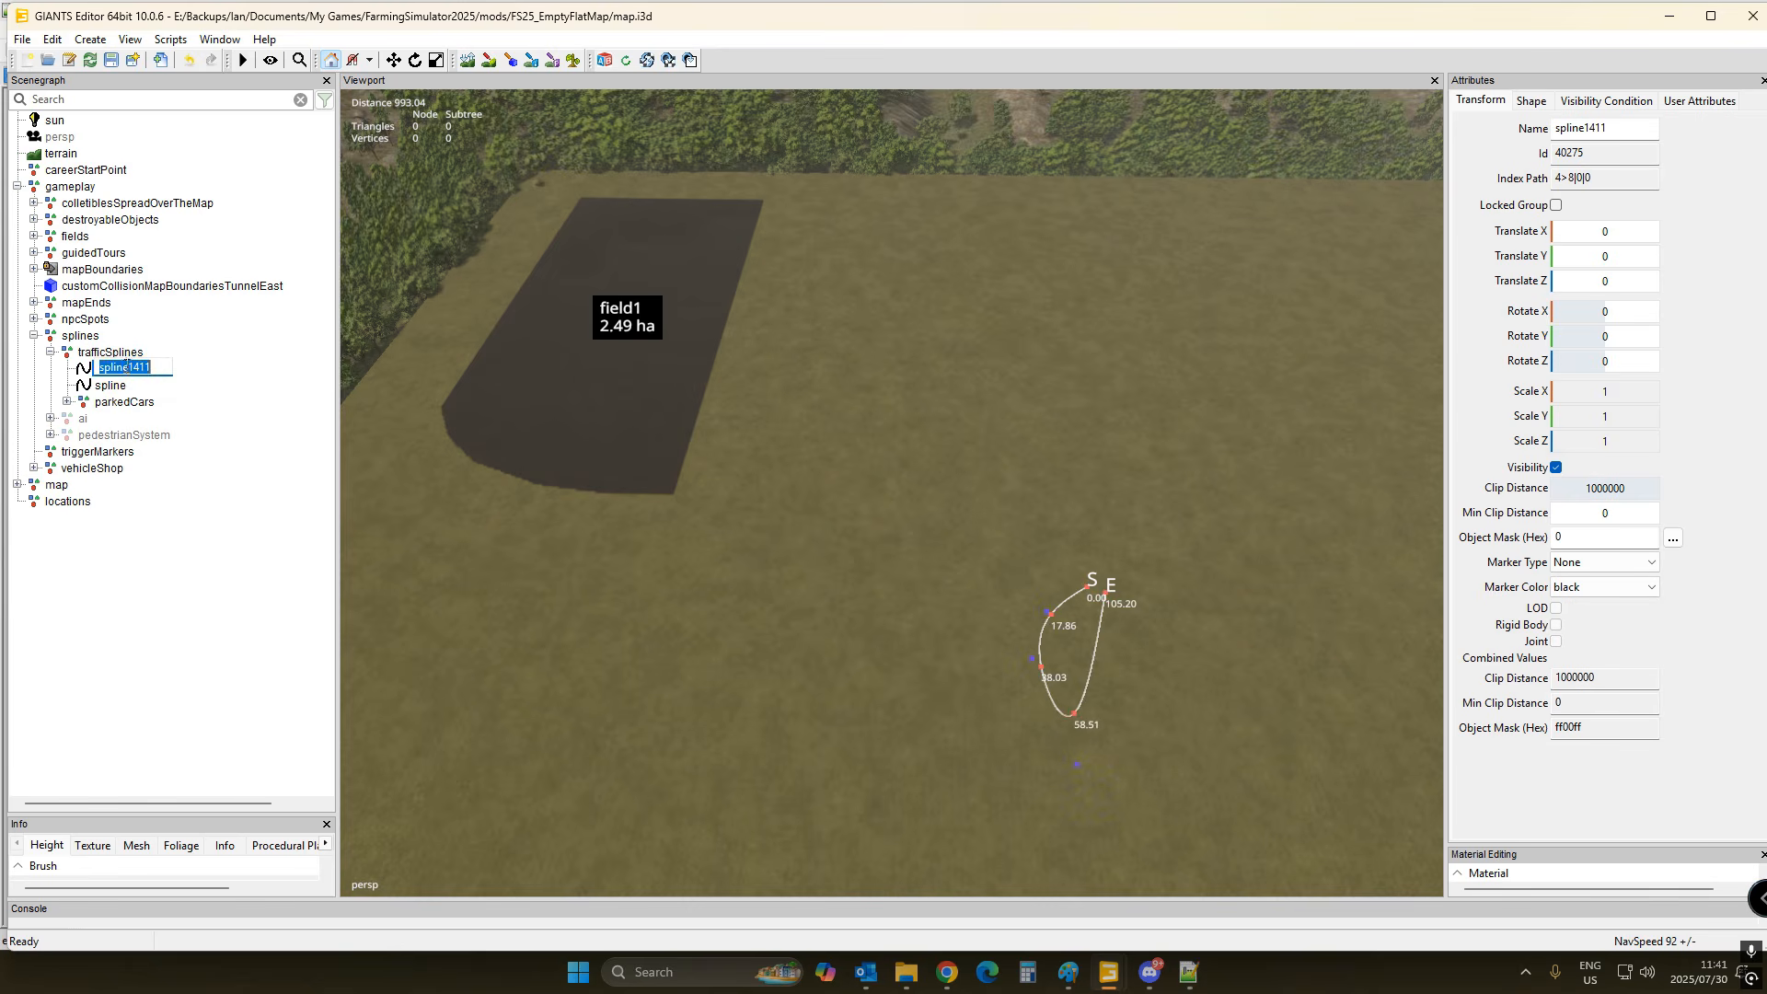
left_click_drag(129, 368, 170, 366)
type("1")
left_click(163, 383)
left_click(163, 383)
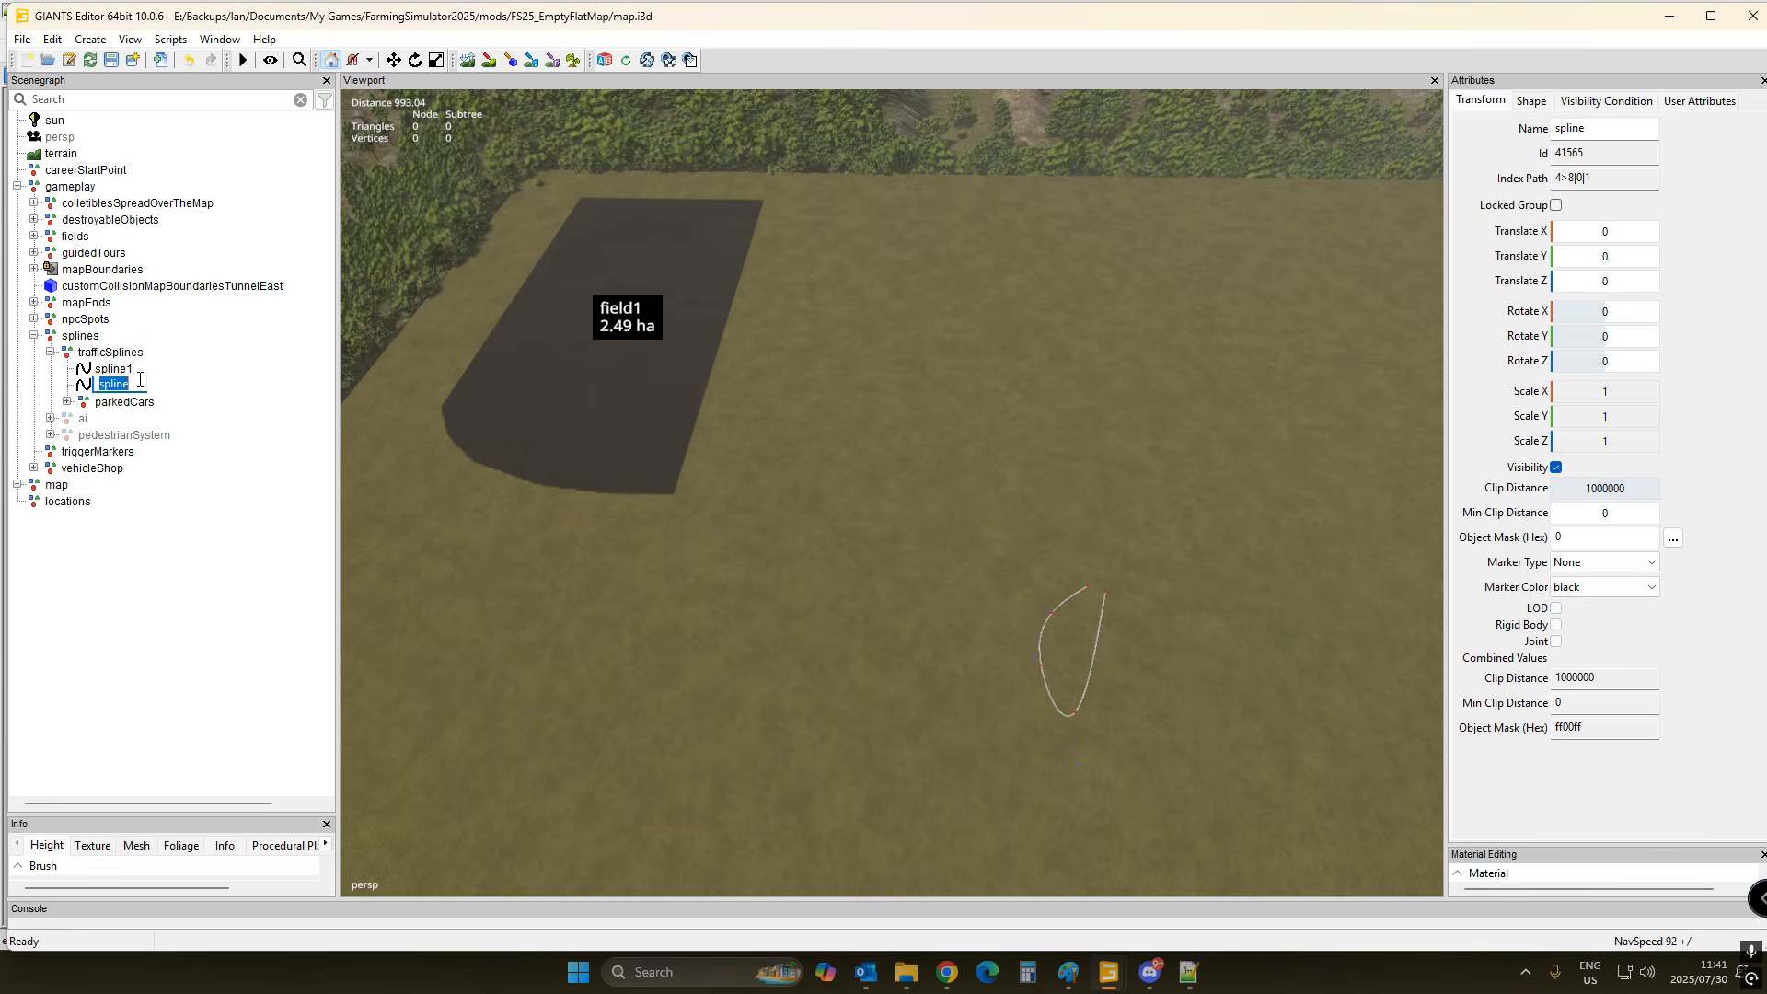
left_click(139, 381)
type("2")
left_click(143, 654)
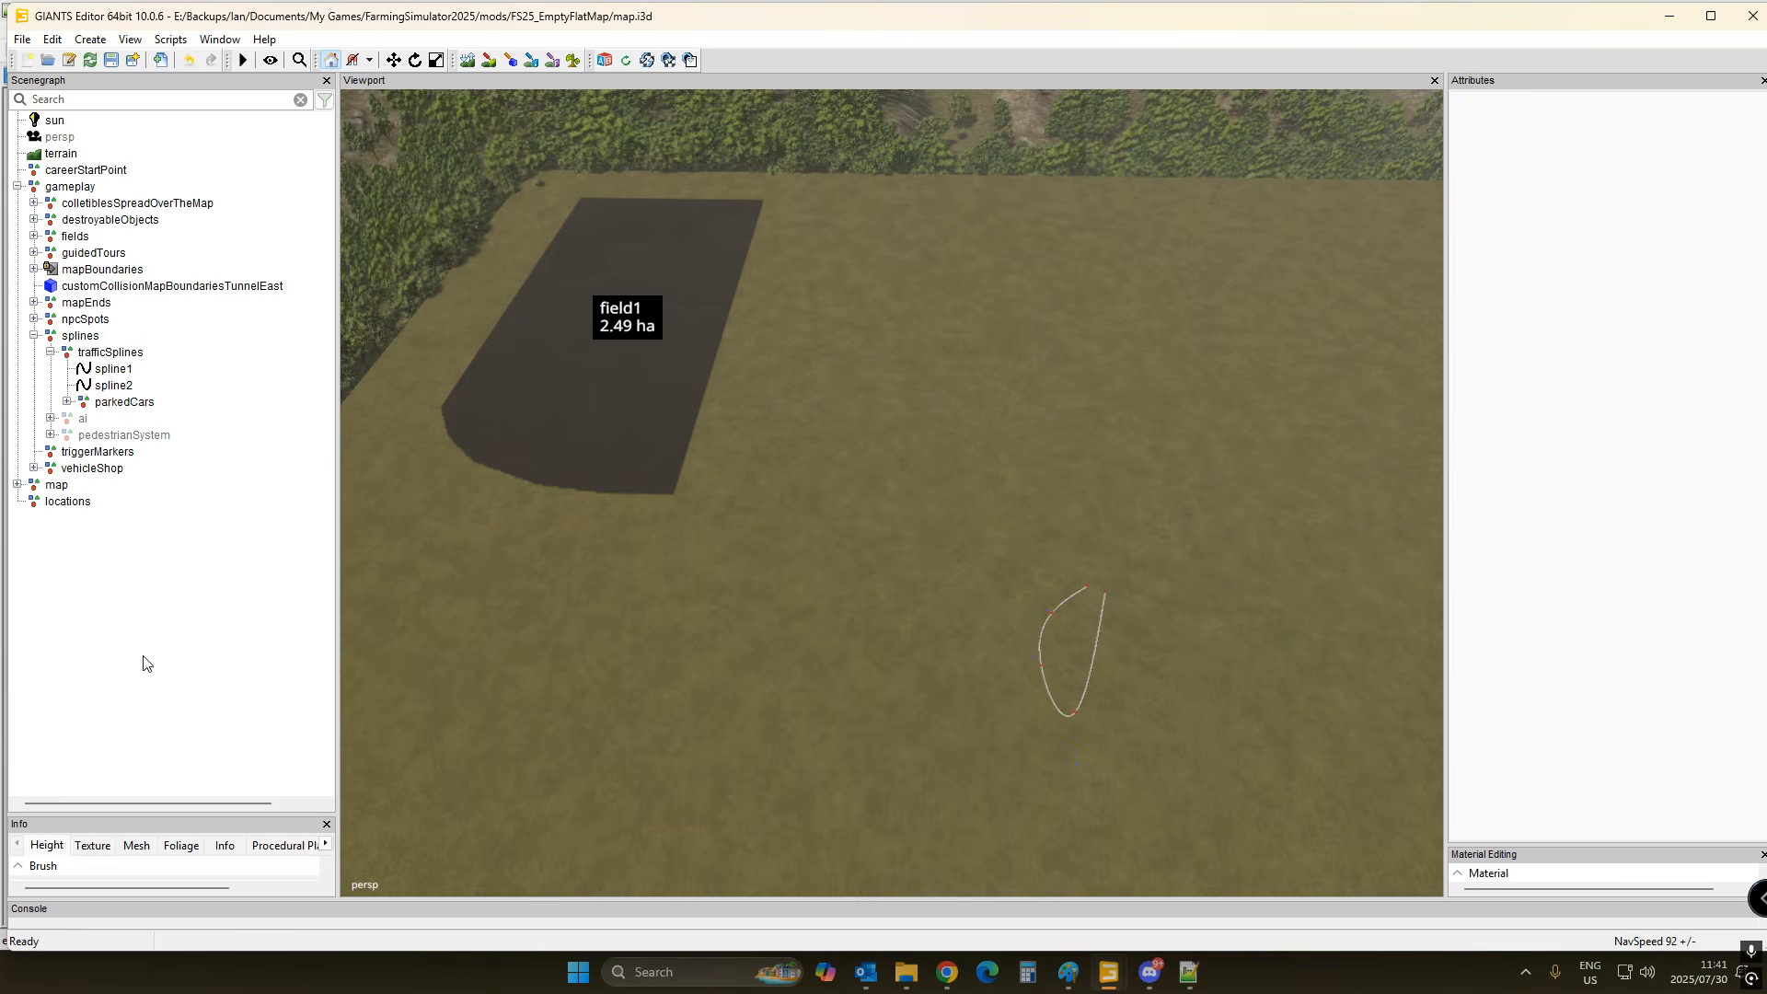
- Place spline1's start point just outside field1's near corner and its second control point beside the field's long edge
left_click(117, 370)
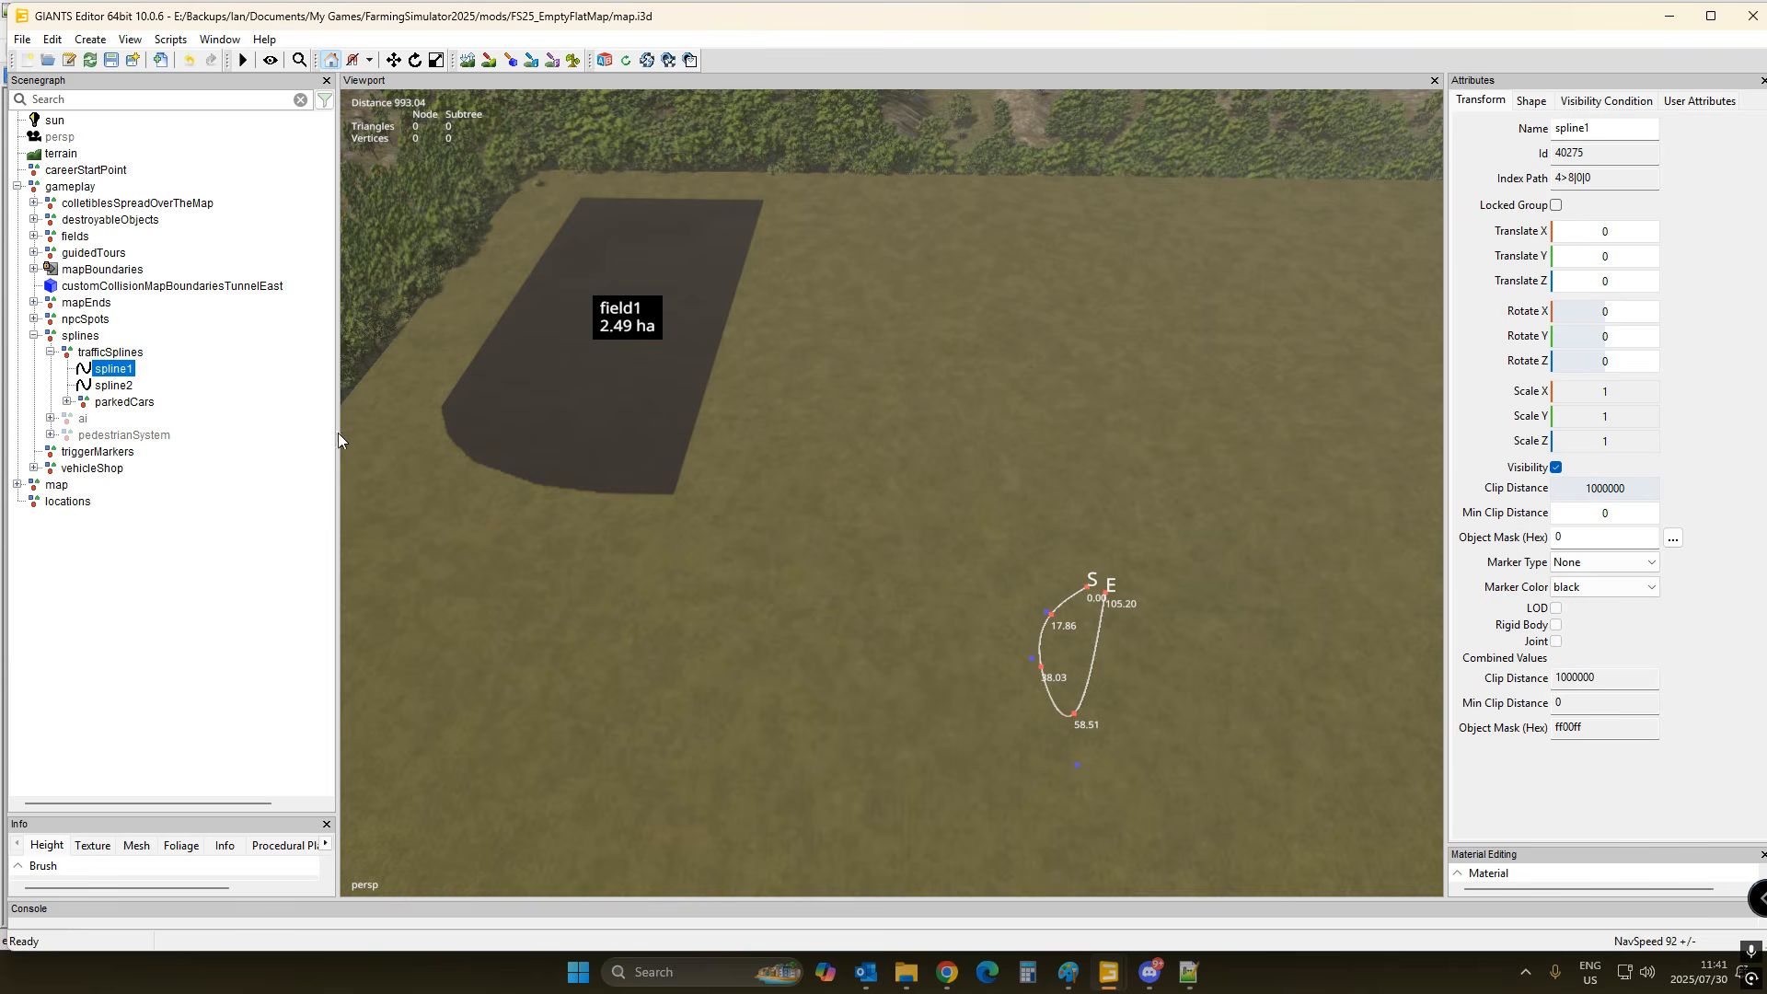
left_click(121, 372)
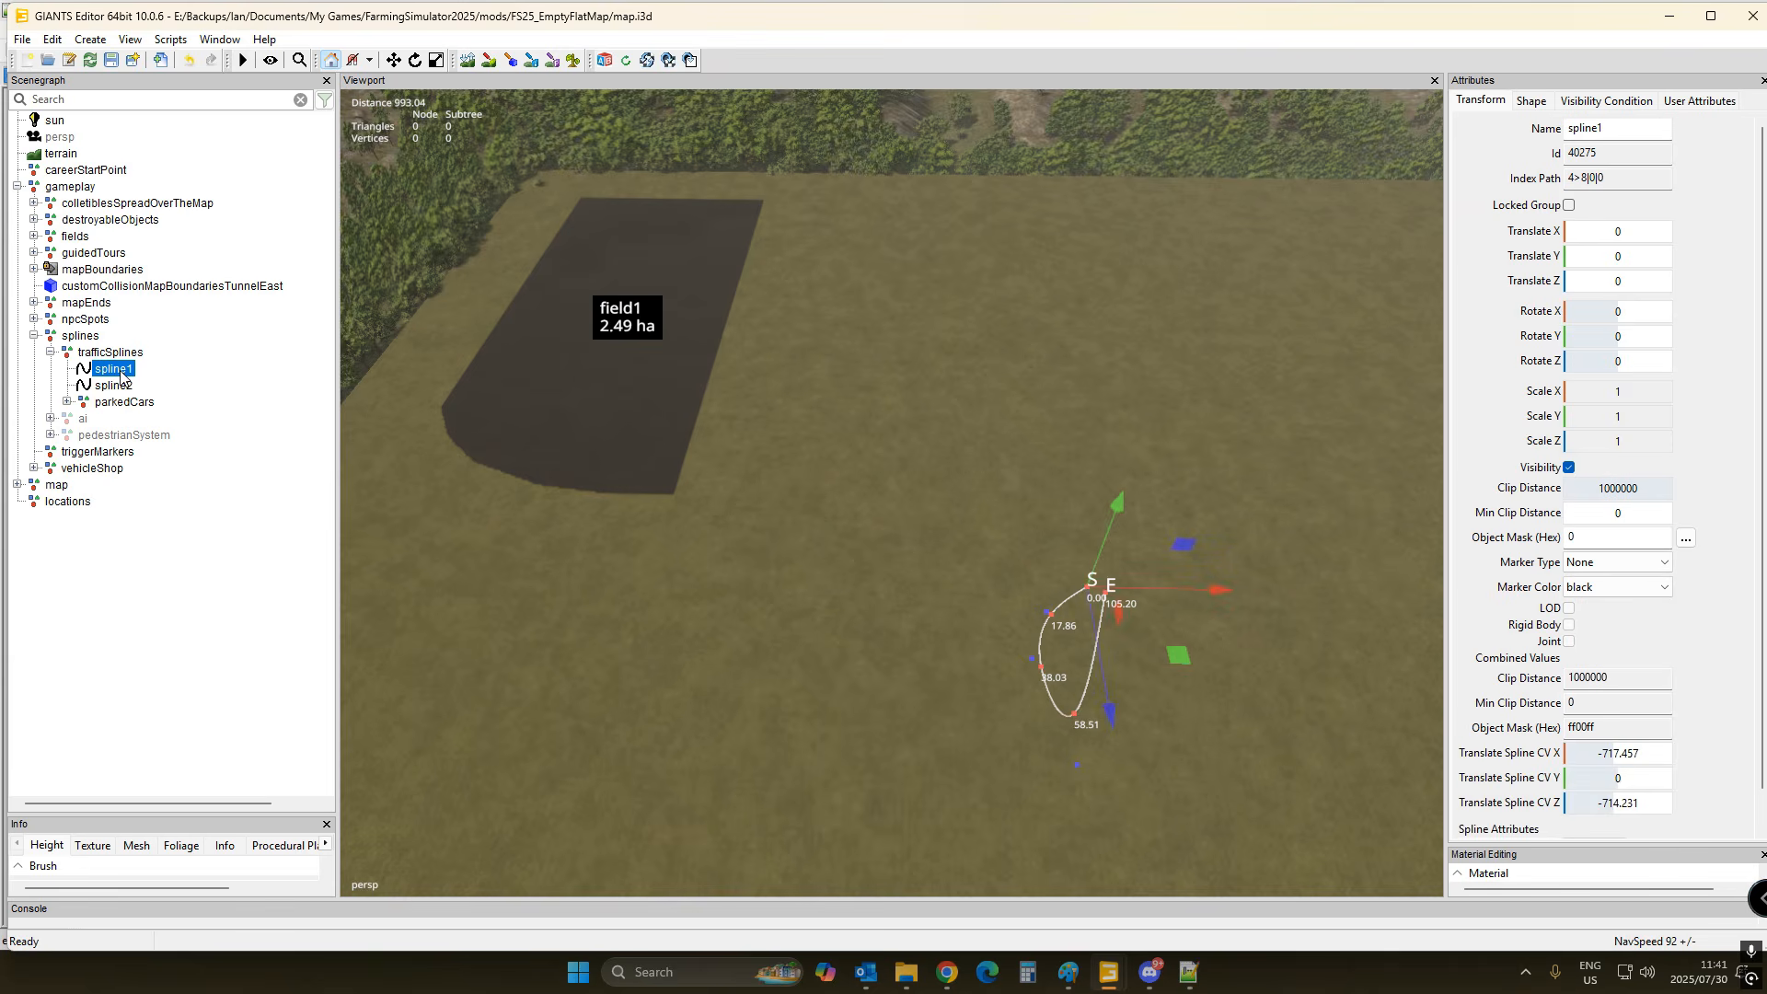
left_click(751, 509, "ctrl")
key("Up")
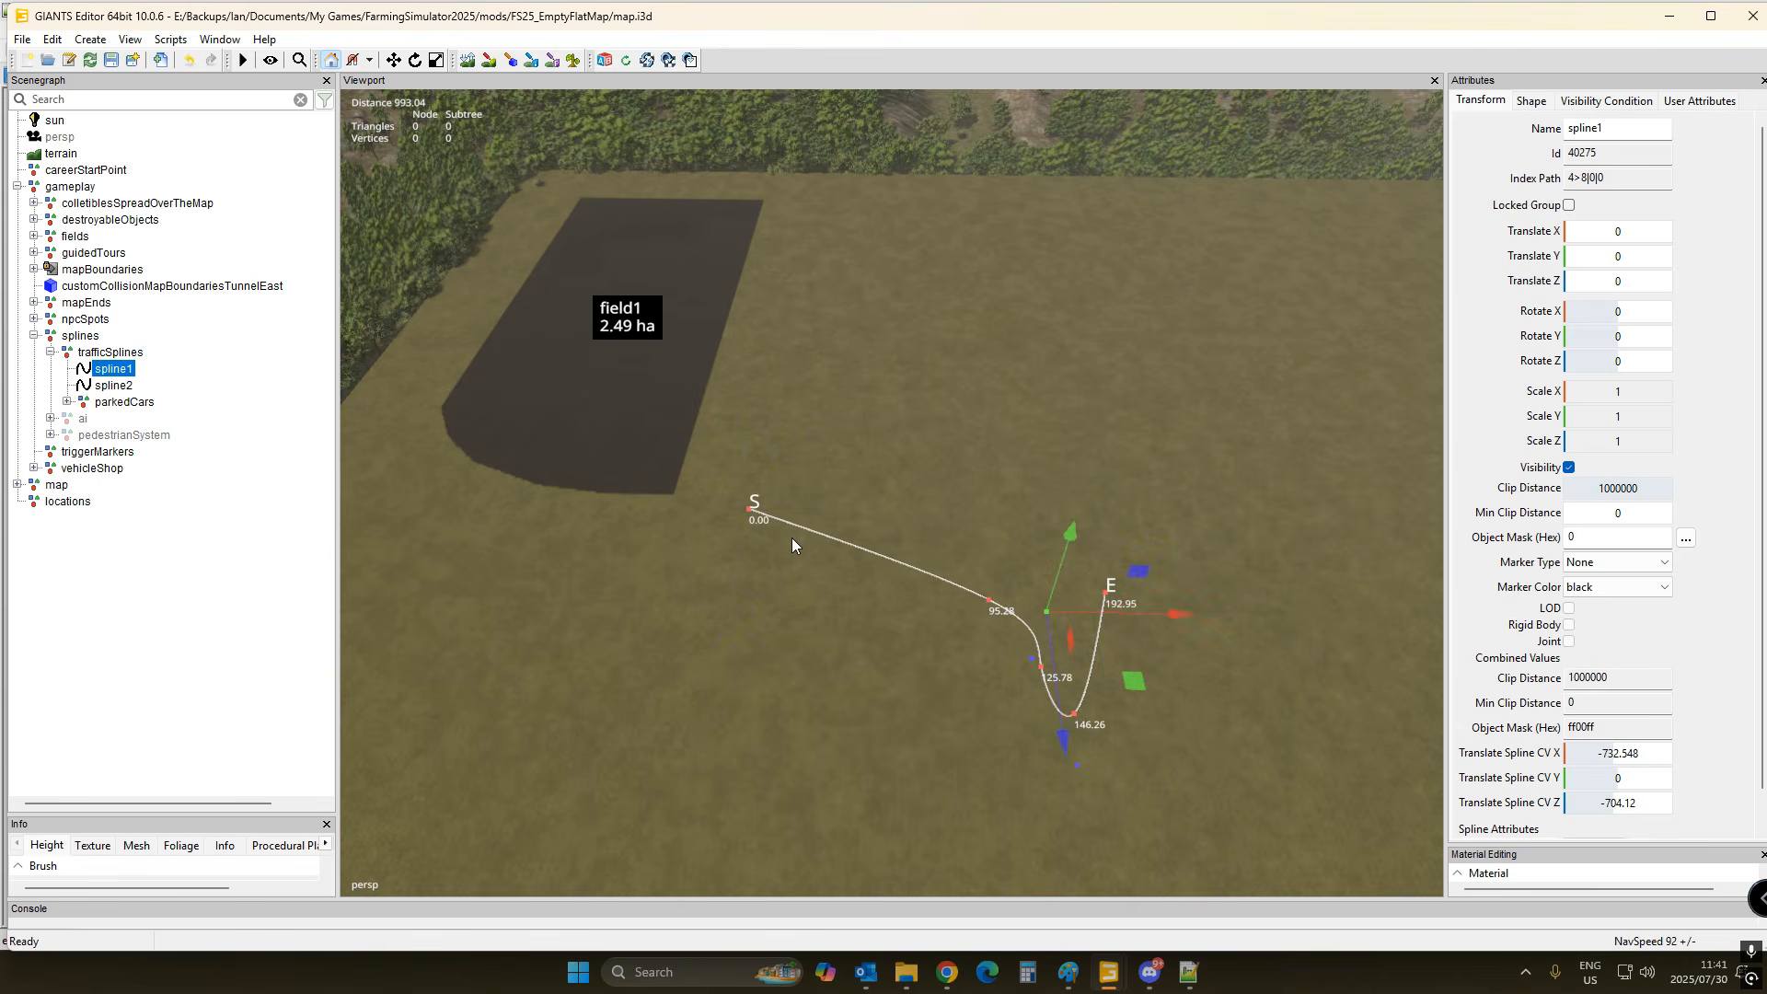
key("ctrl+b")
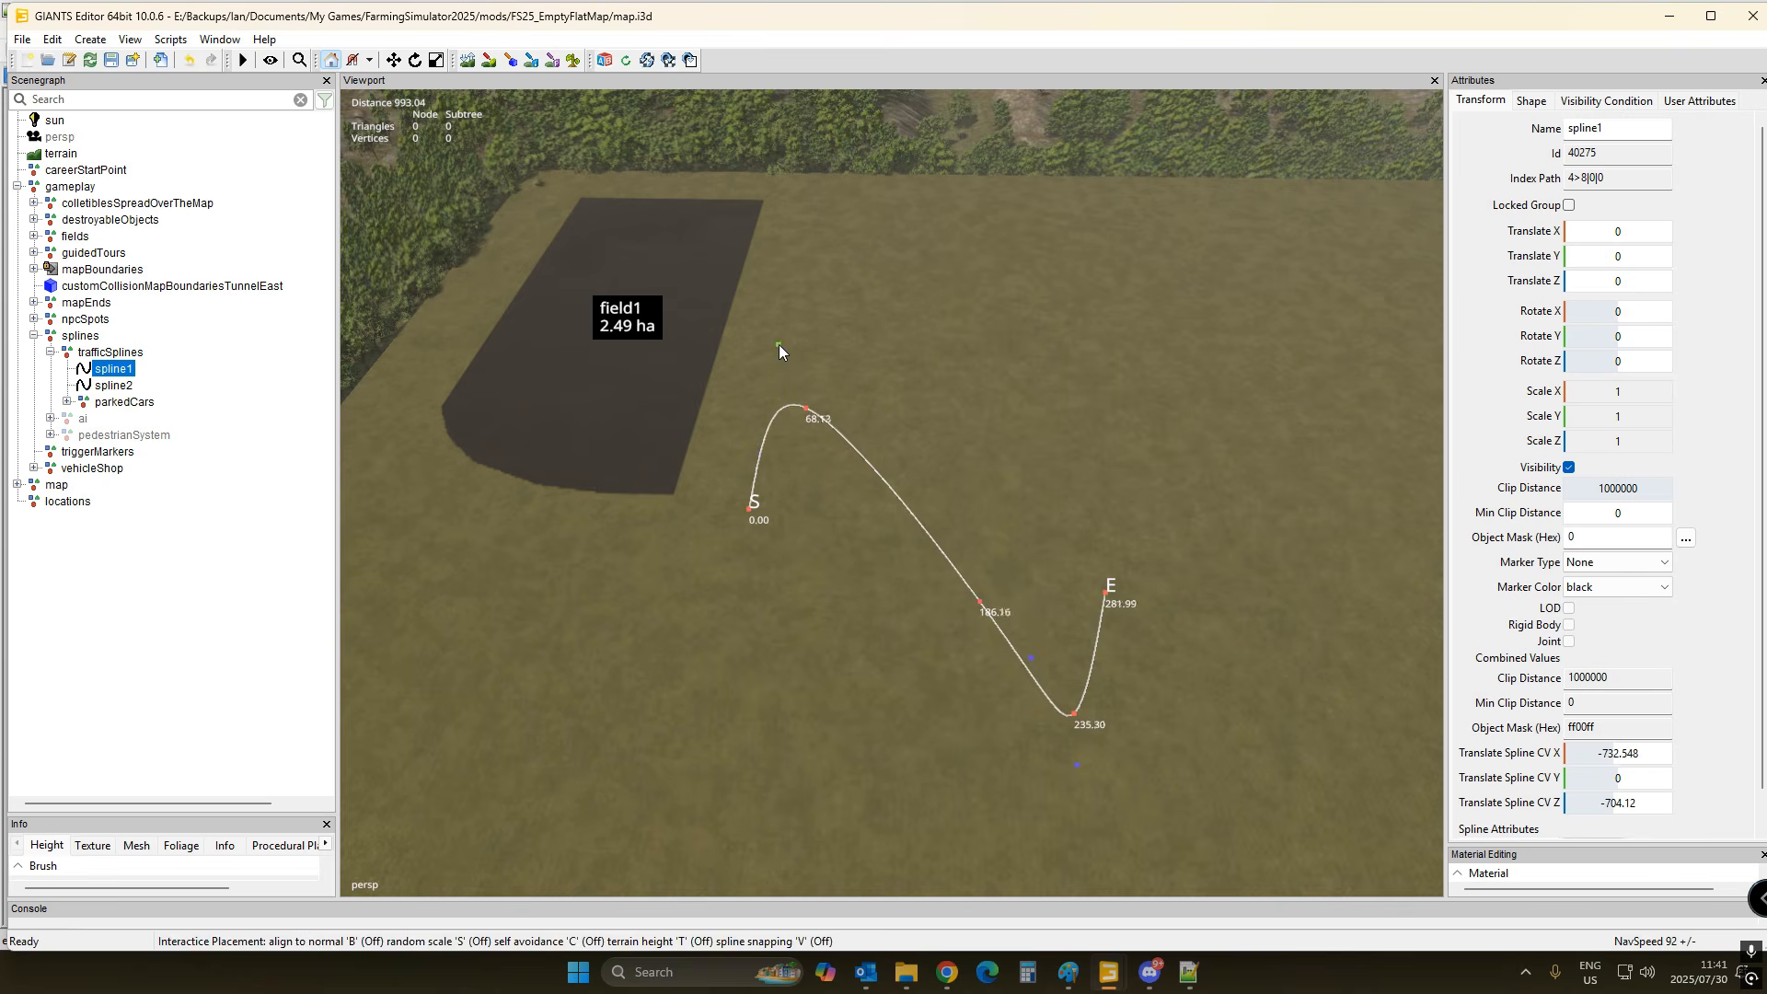
left_click(781, 345)
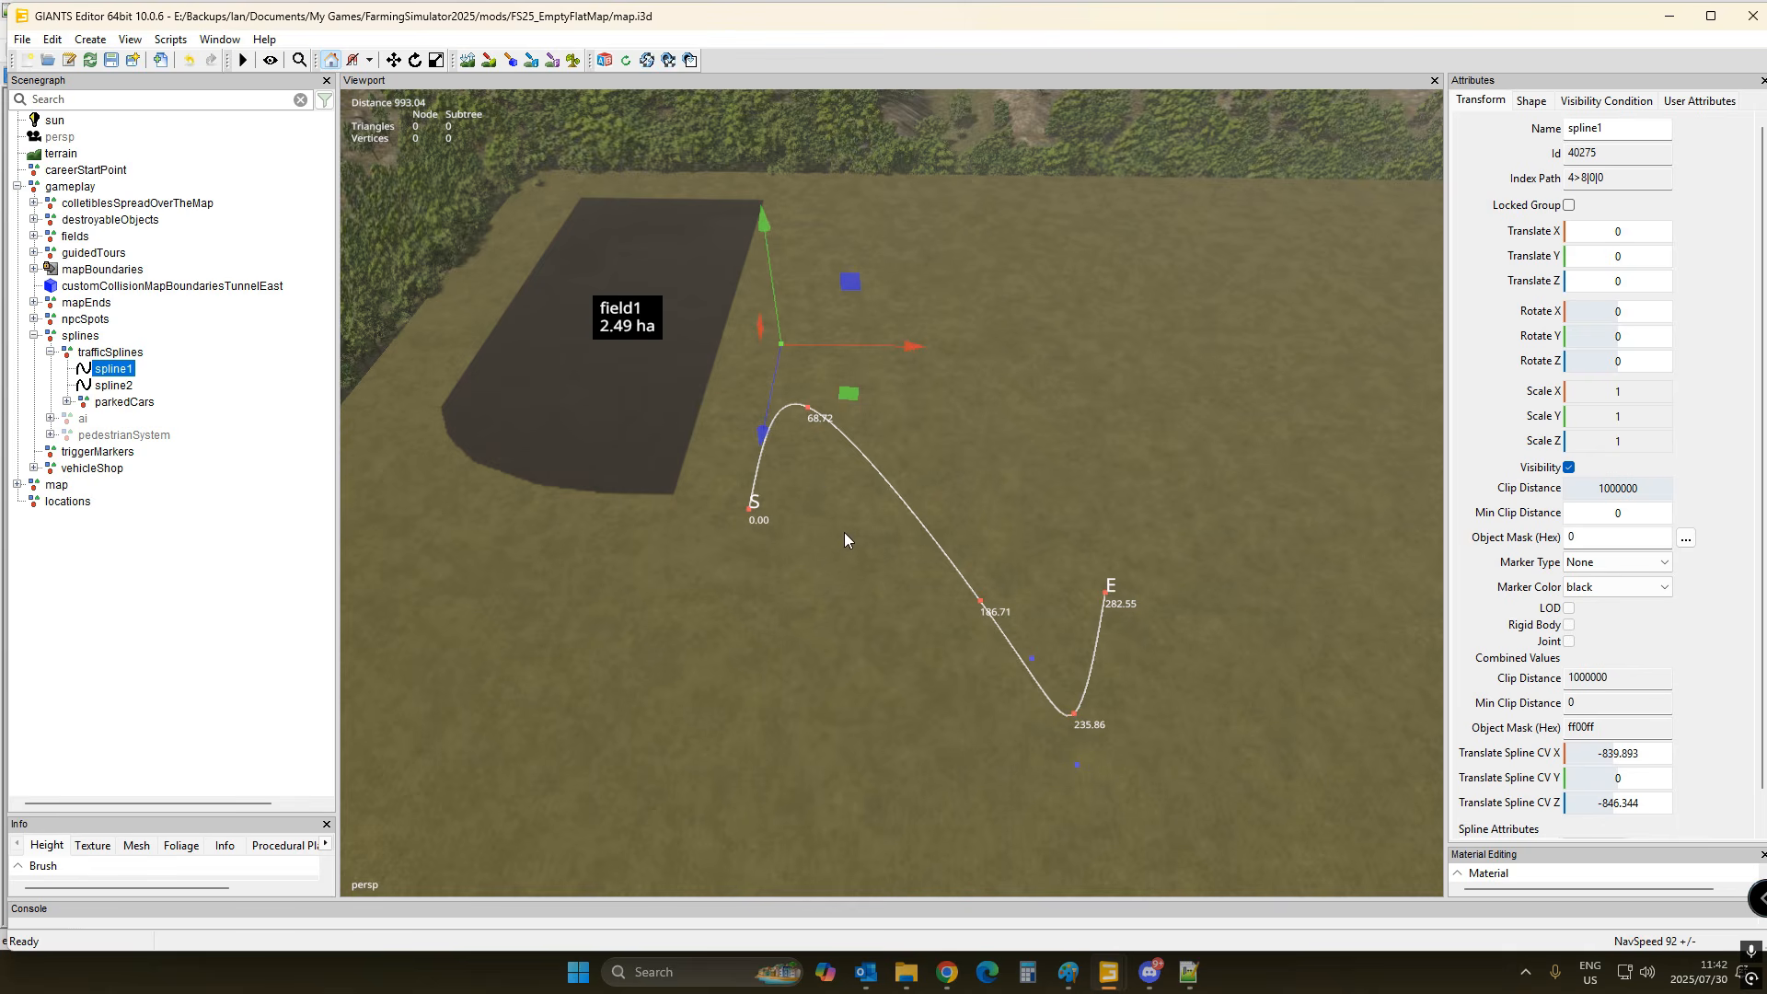
- Delete spline1's extra intermediate control points and place its end point close to the start point, just outside field1's near corner
key("Delete")
key("Delete")
key("Delete")
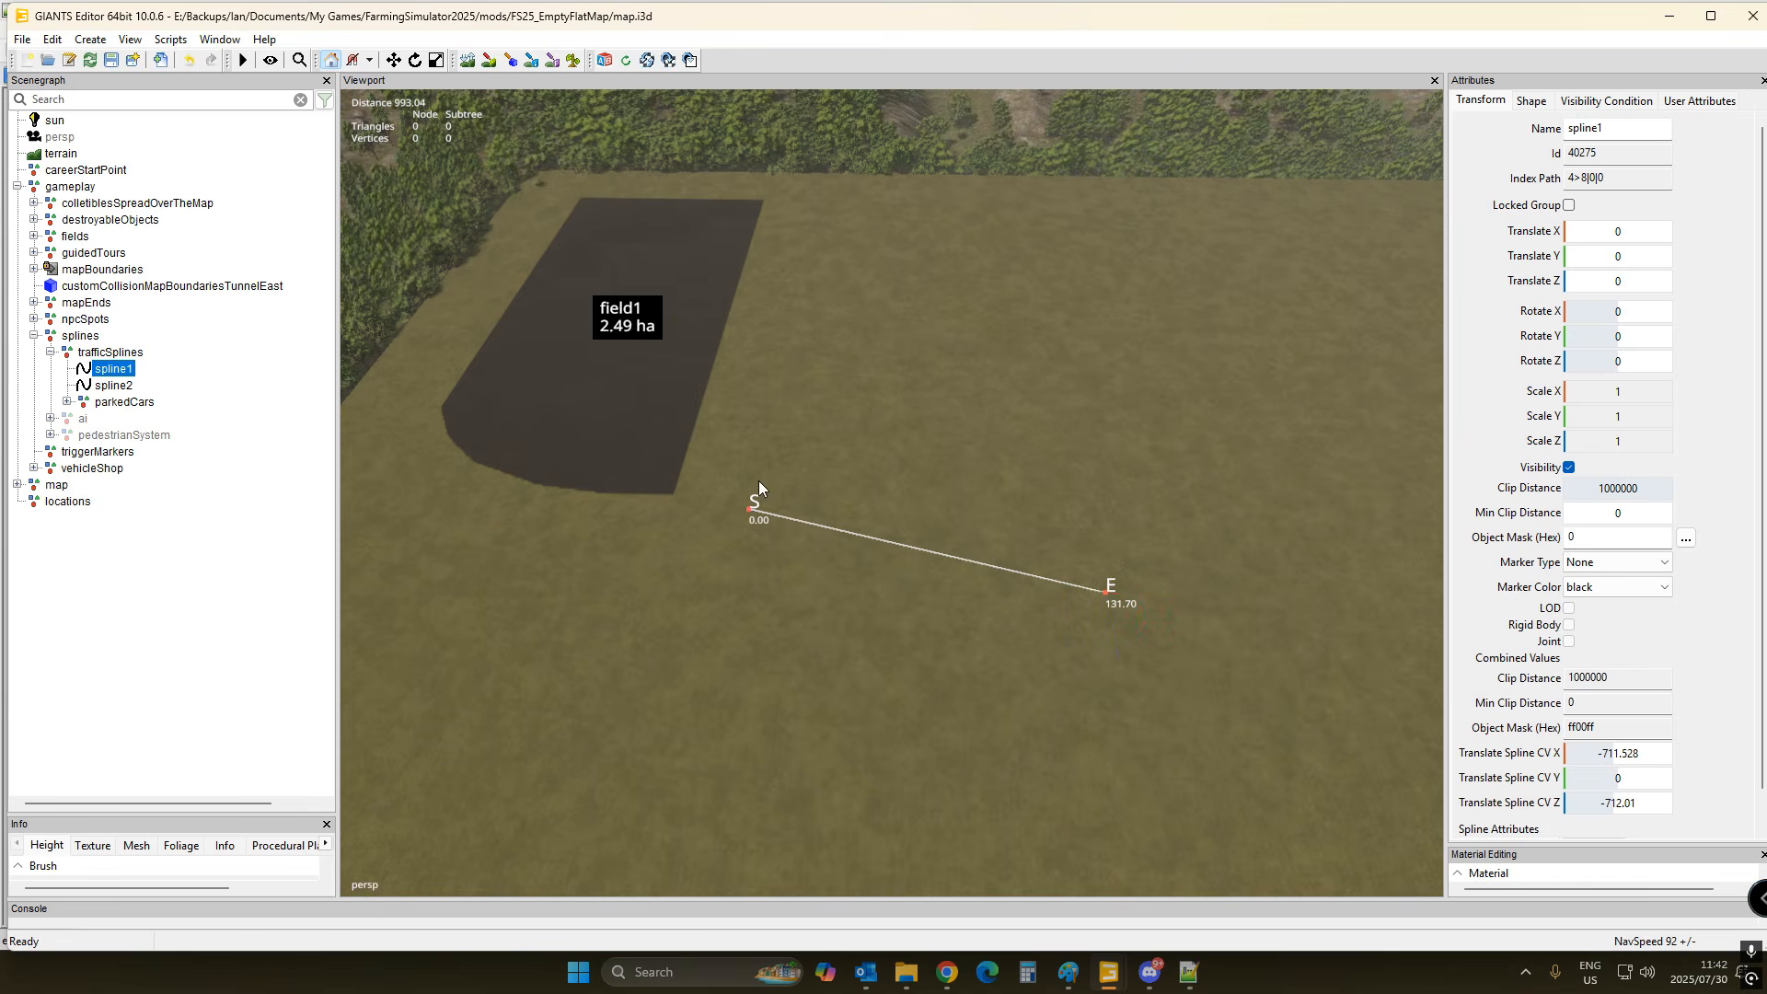
key("ctrl+b")
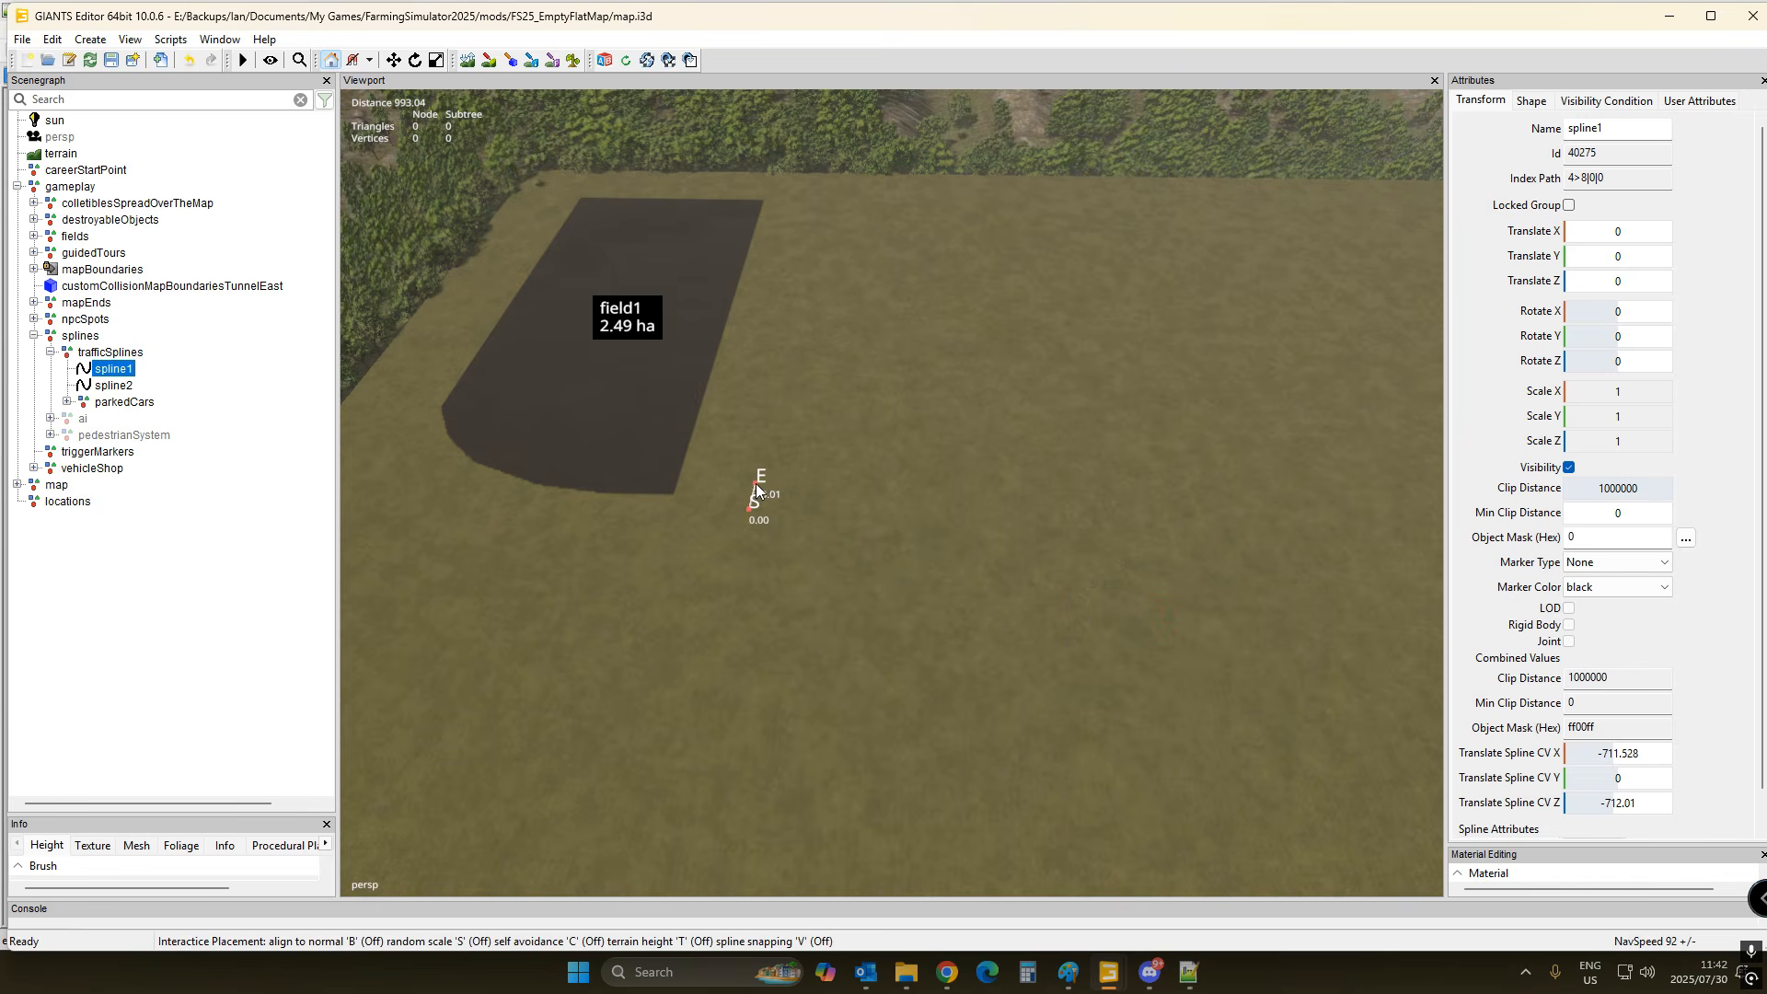
left_click(754, 483)
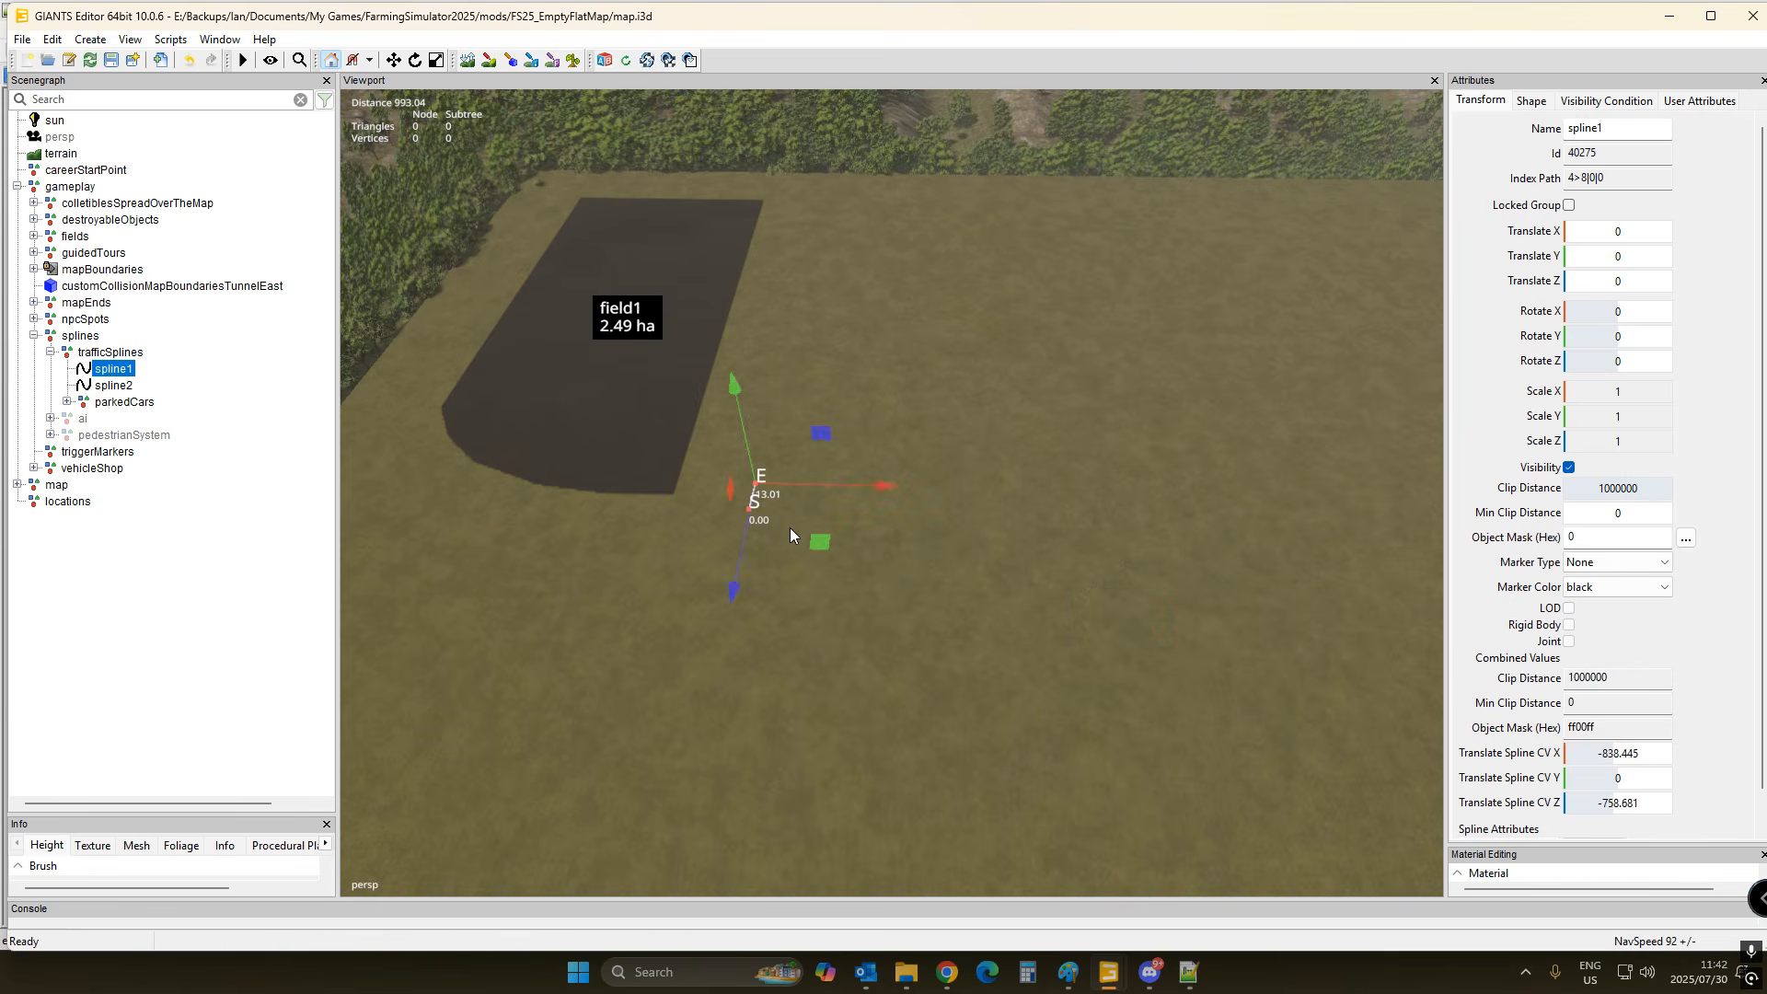
- Insert a control point at the end of spline1 and make the middle point between its start and end active
key("Insert")
left_click_drag(1077, 628, 946, 628, "alt")
scroll(1050, 593, "up", 3)
scroll(1011, 608, "up", 6)
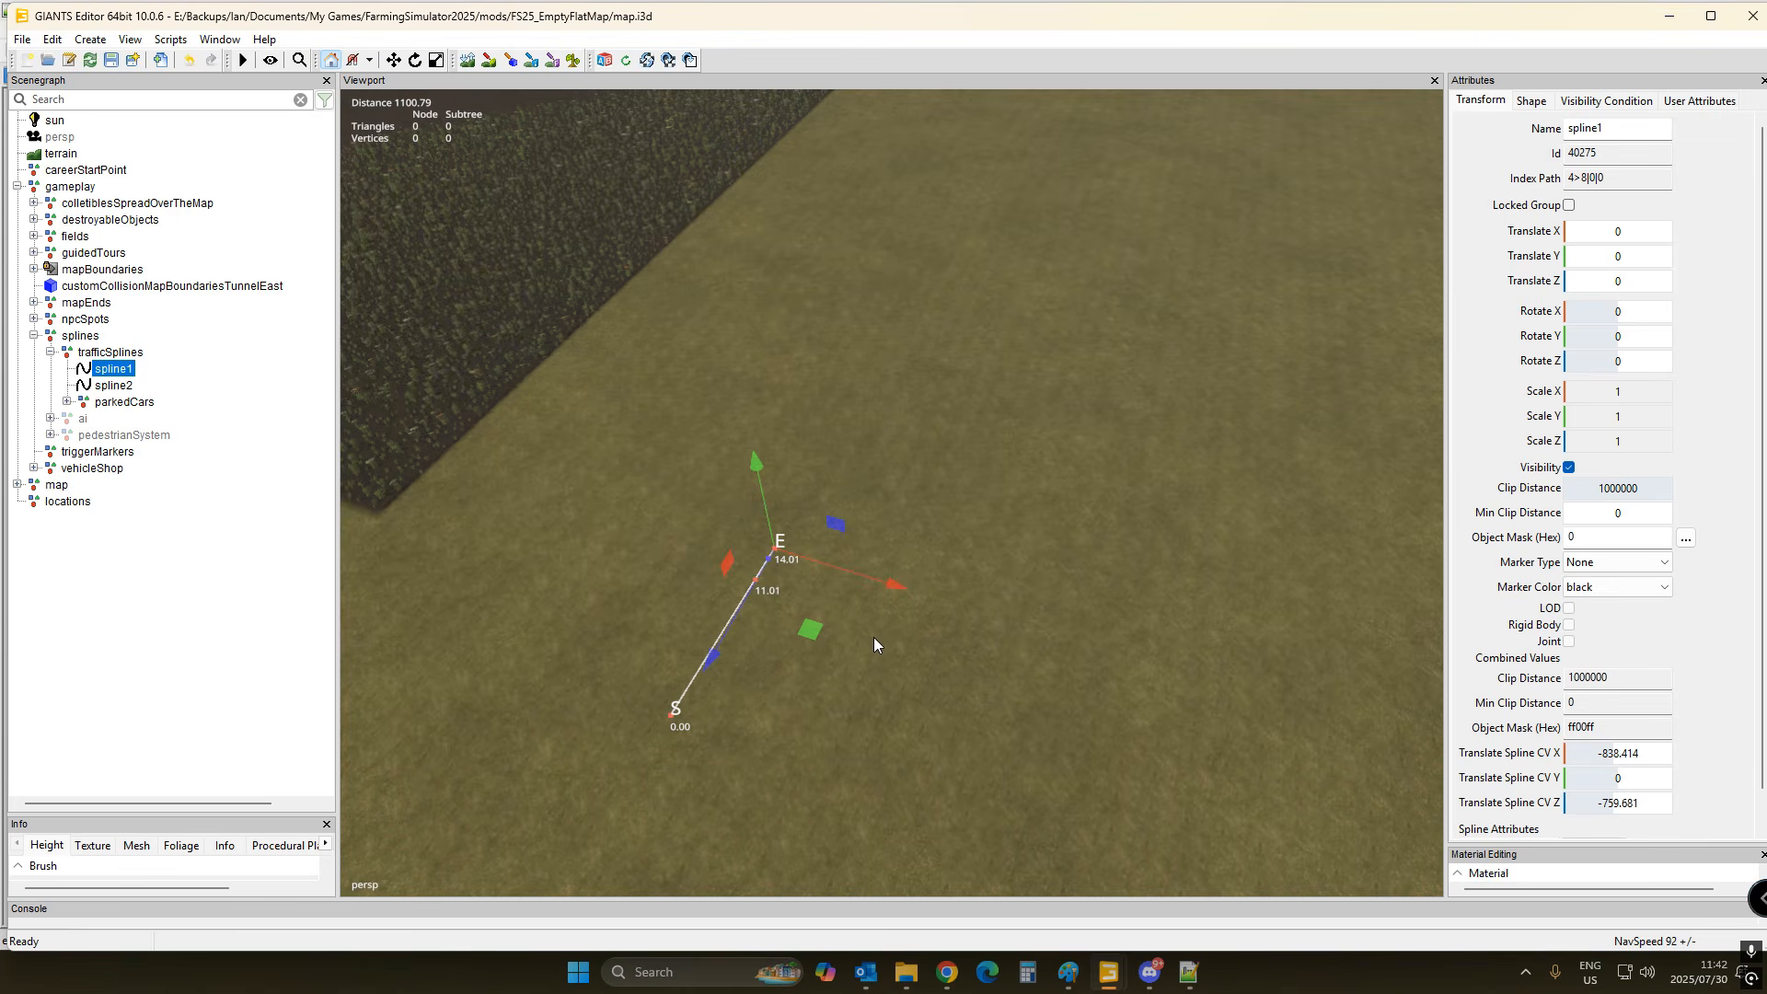
key("Page_Down")
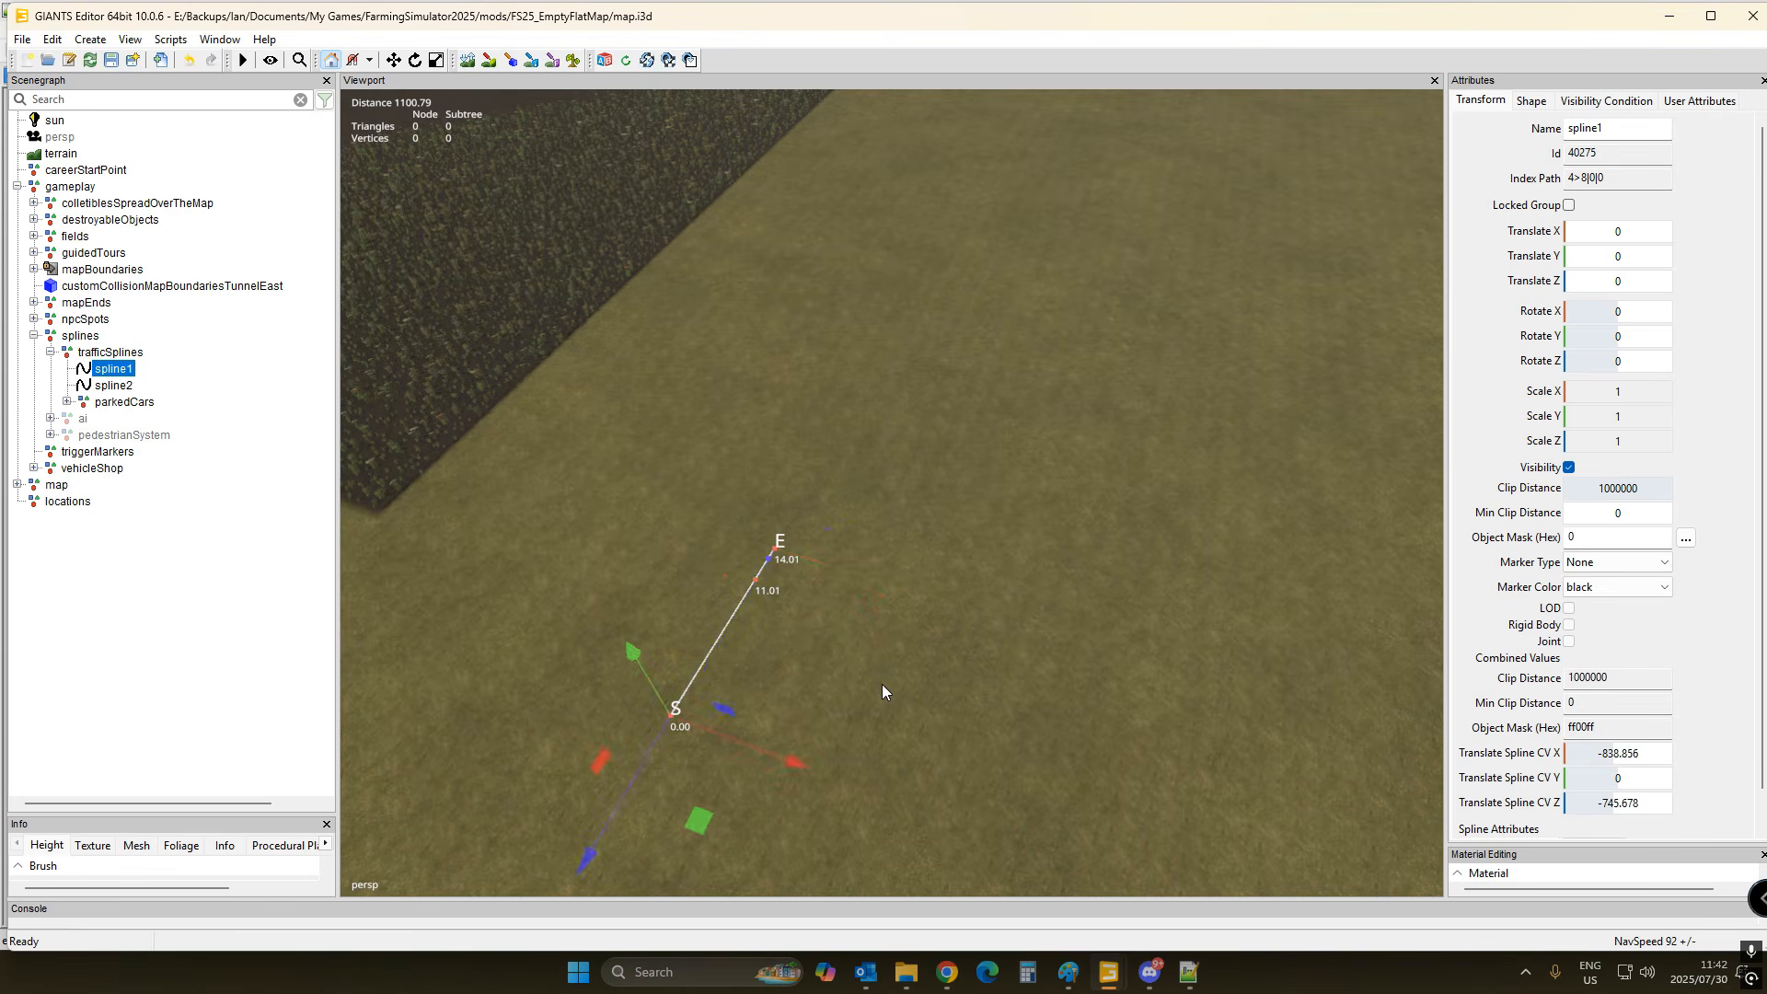
key("Page_Up")
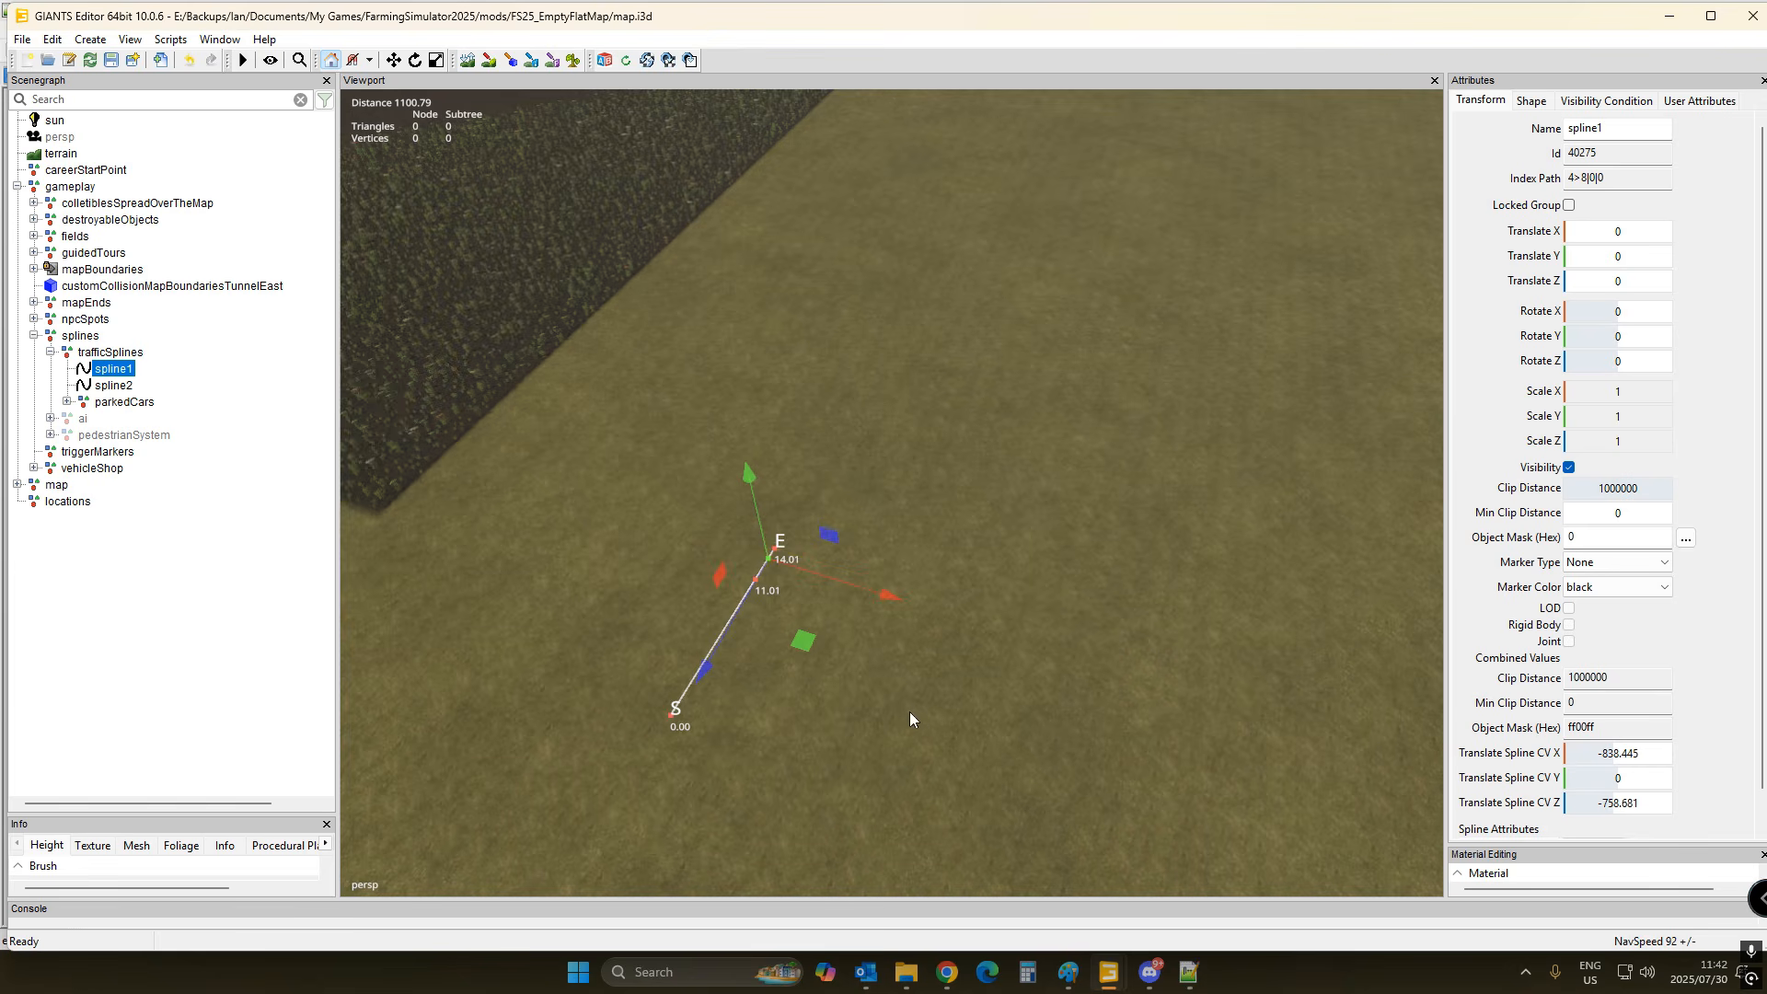
right_click(910, 711)
- Place spline1 control points along field1's long edge, past its far corner and along the far side of the open area
left_click_drag(925, 652, 1033, 591, "alt")
scroll(1014, 609, "down", 3)
scroll(987, 561, "down", 3)
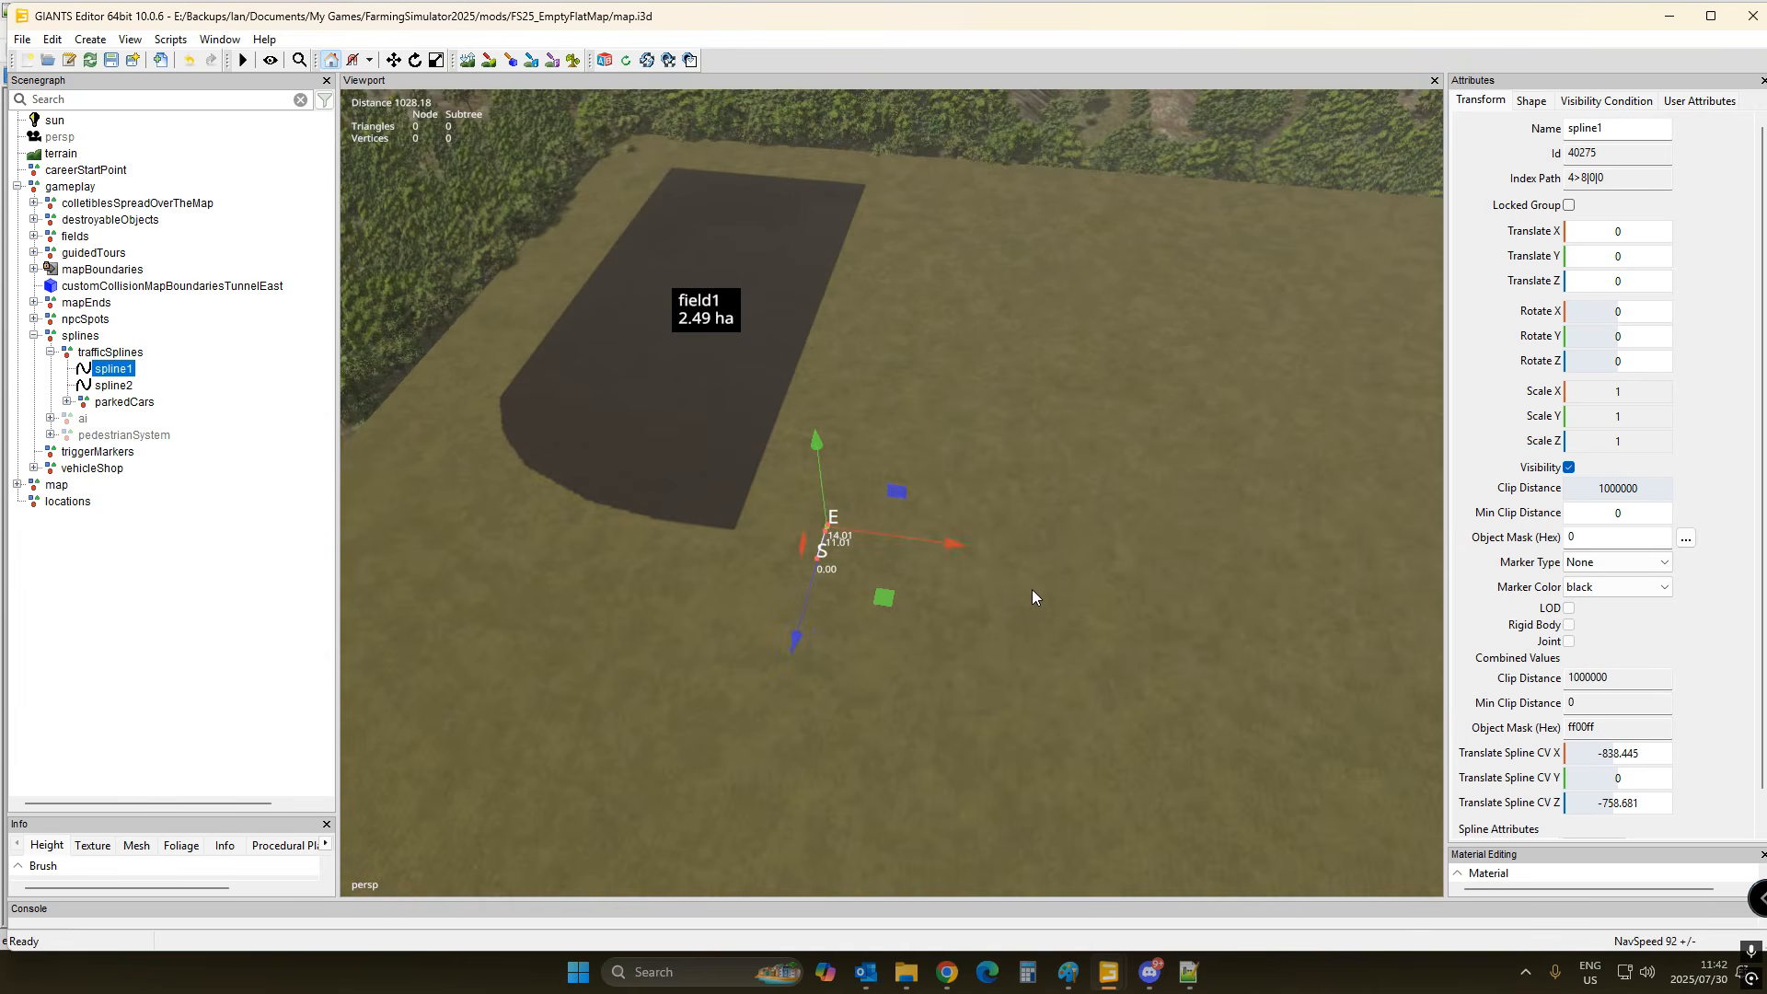
key("ctrl+b")
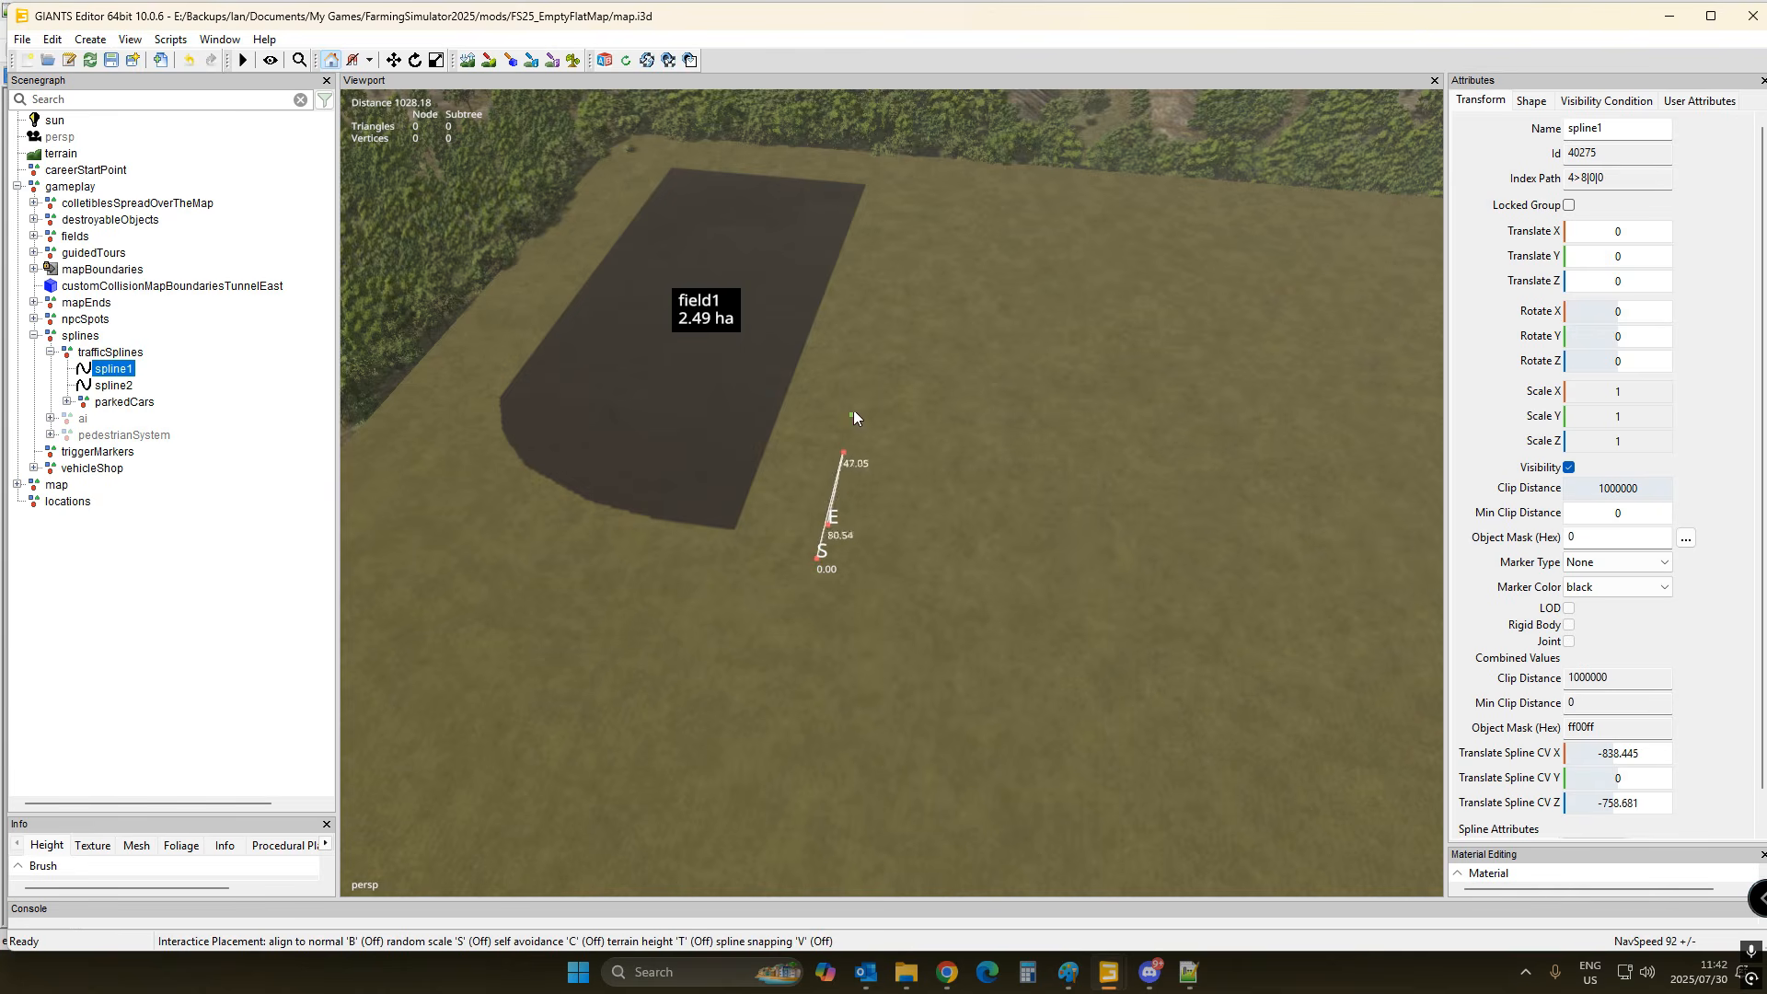
left_click(888, 328)
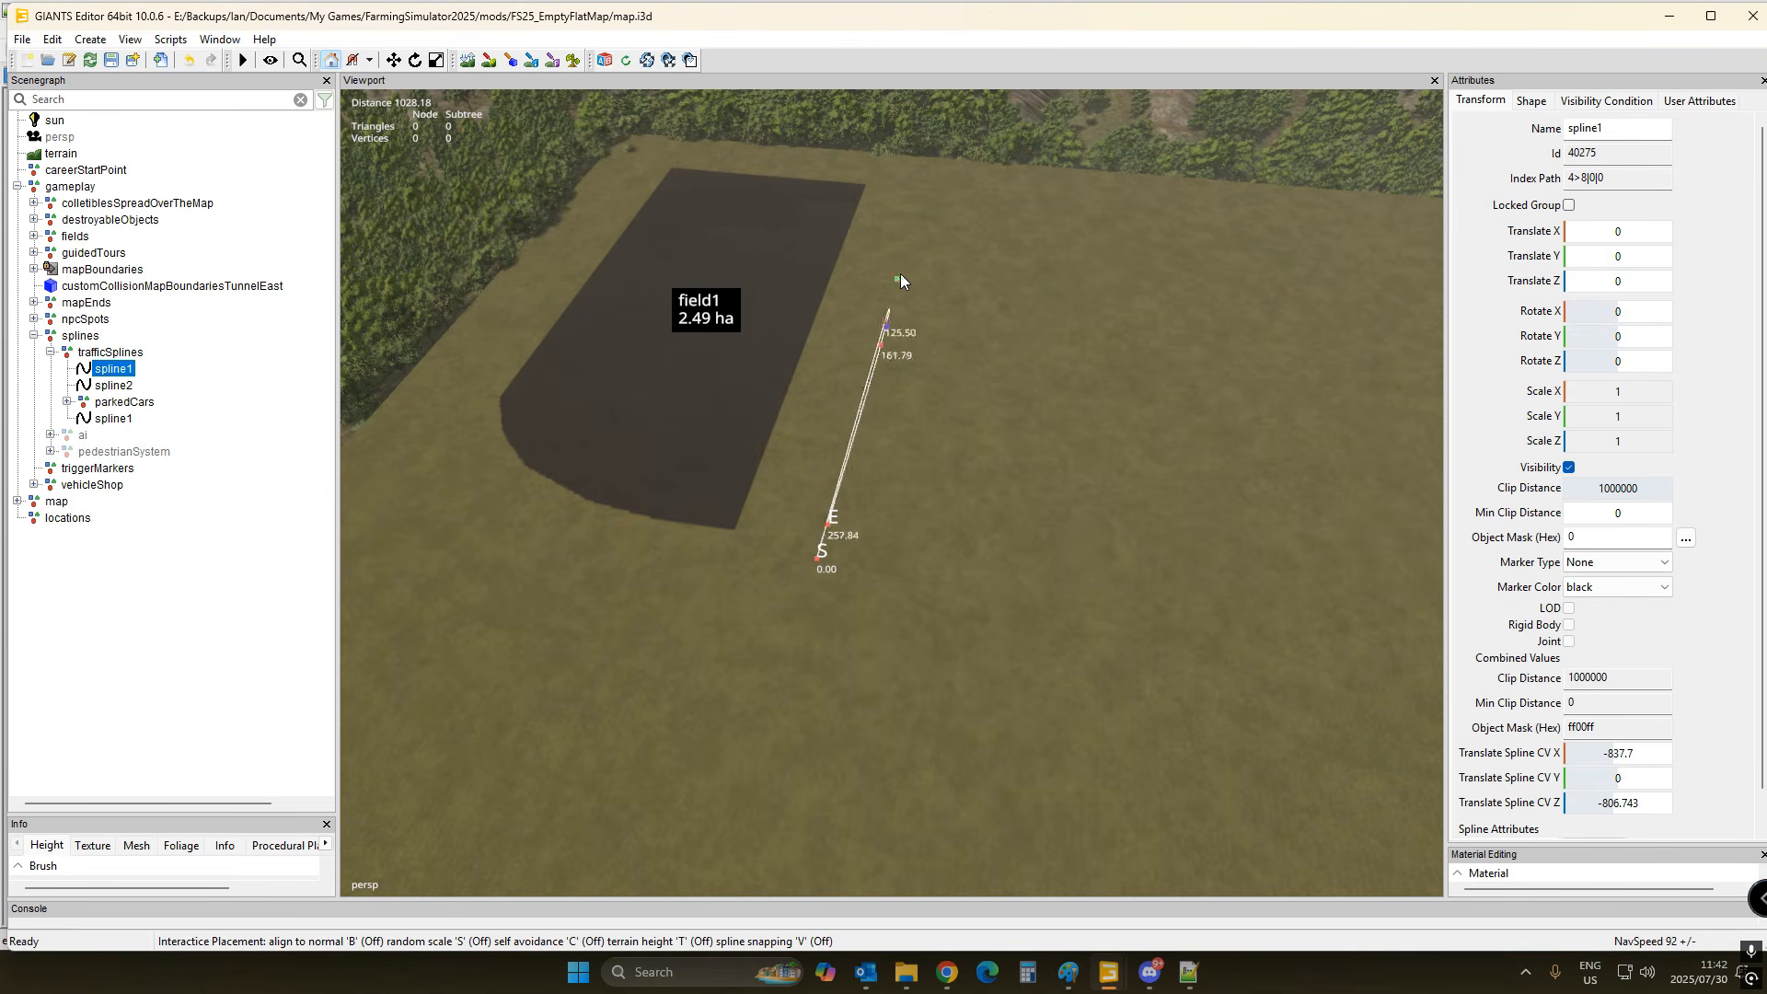
left_click(920, 219)
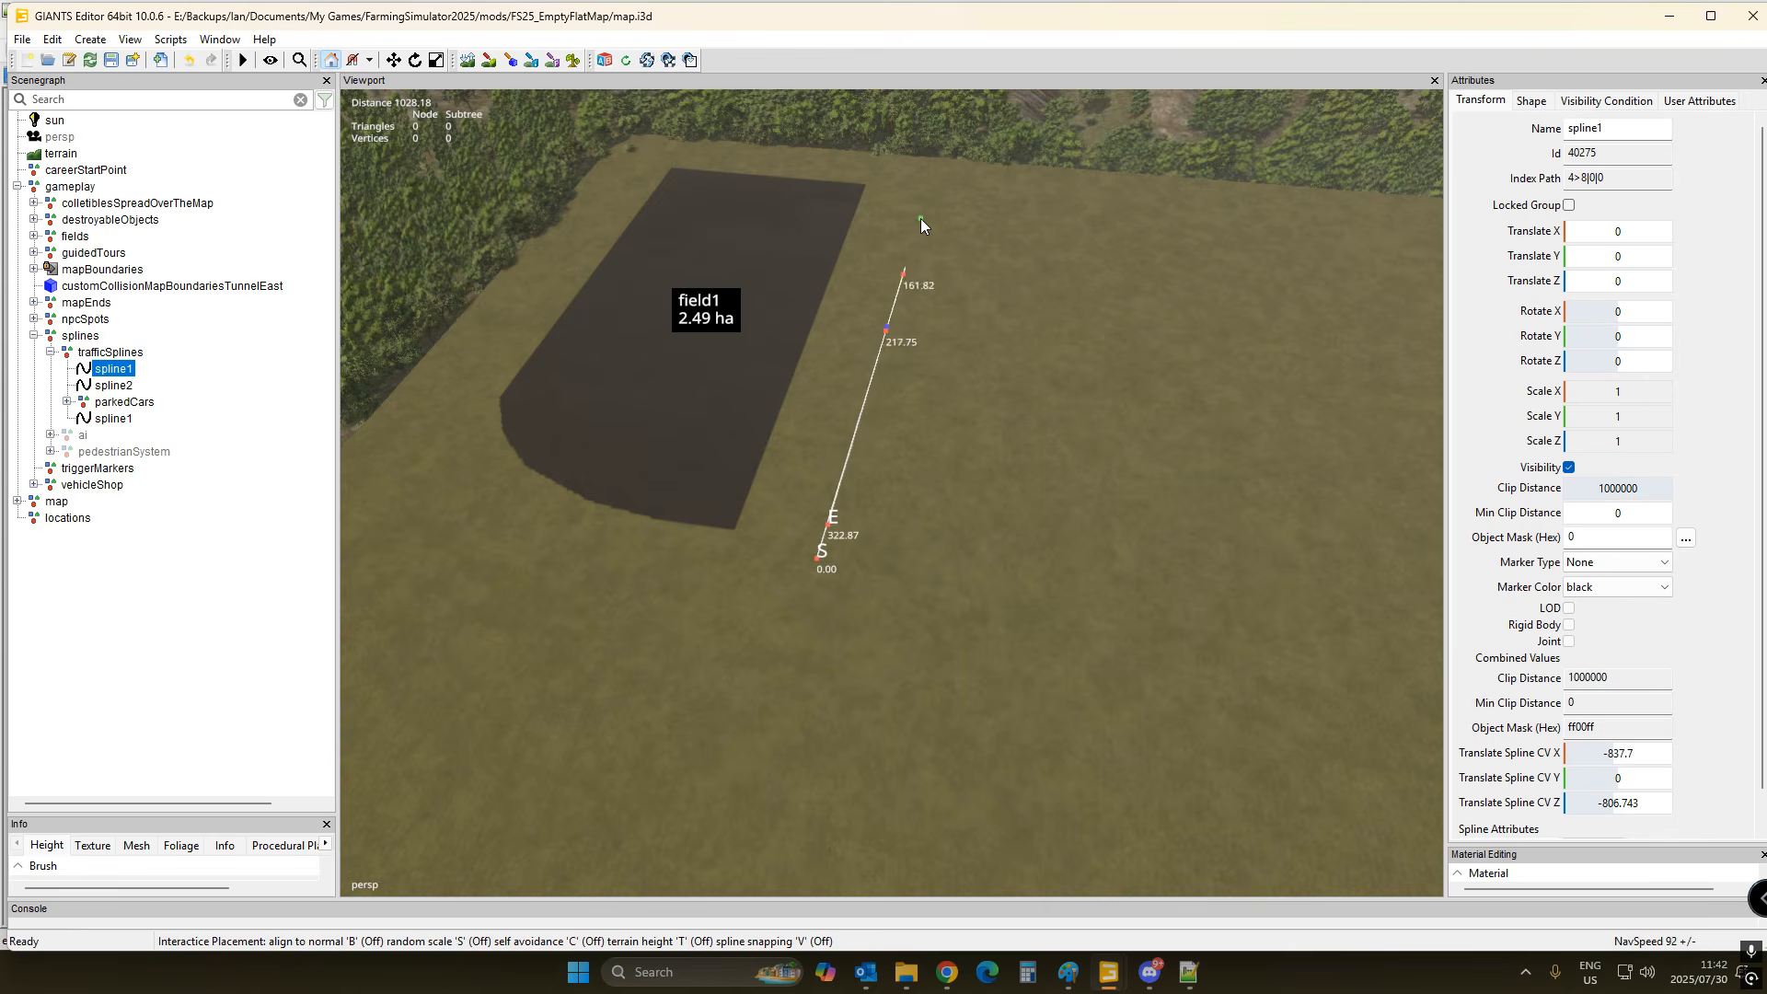
left_click(1097, 230)
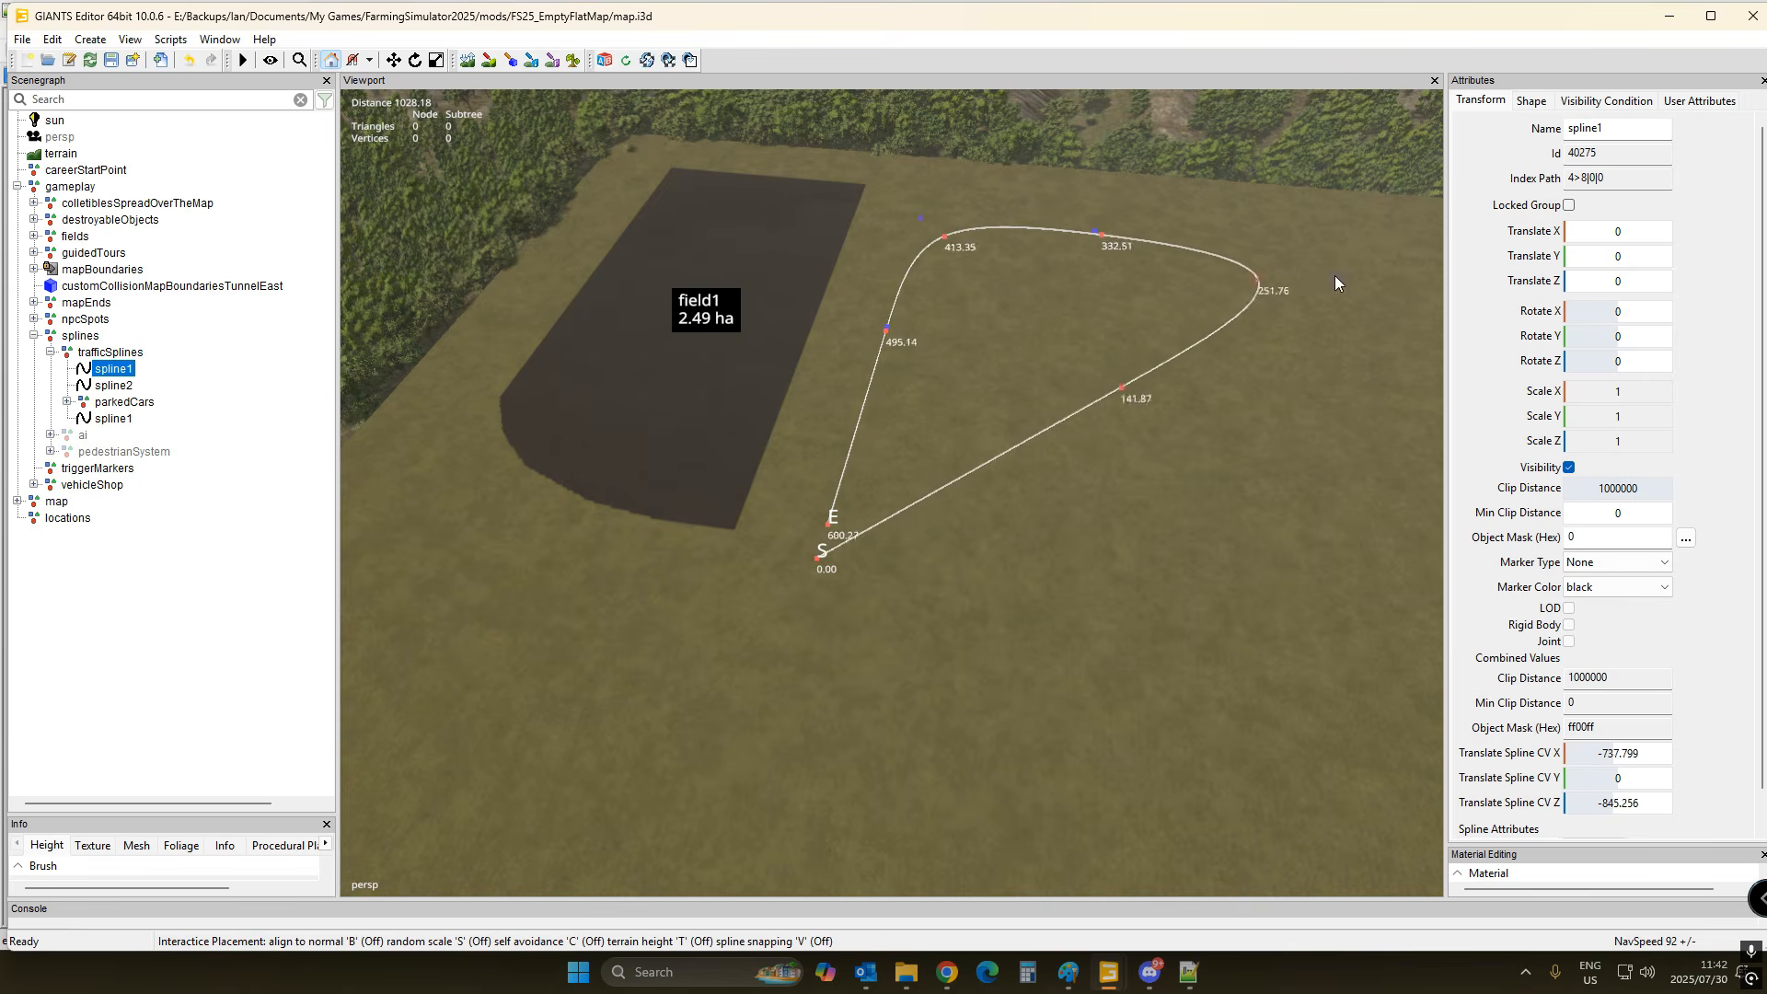
- Continue spline1 around the far corner, down the side opposite field1 and back along the near side with six more control points
left_click(1331, 271)
left_click(1392, 528)
left_click(1389, 800)
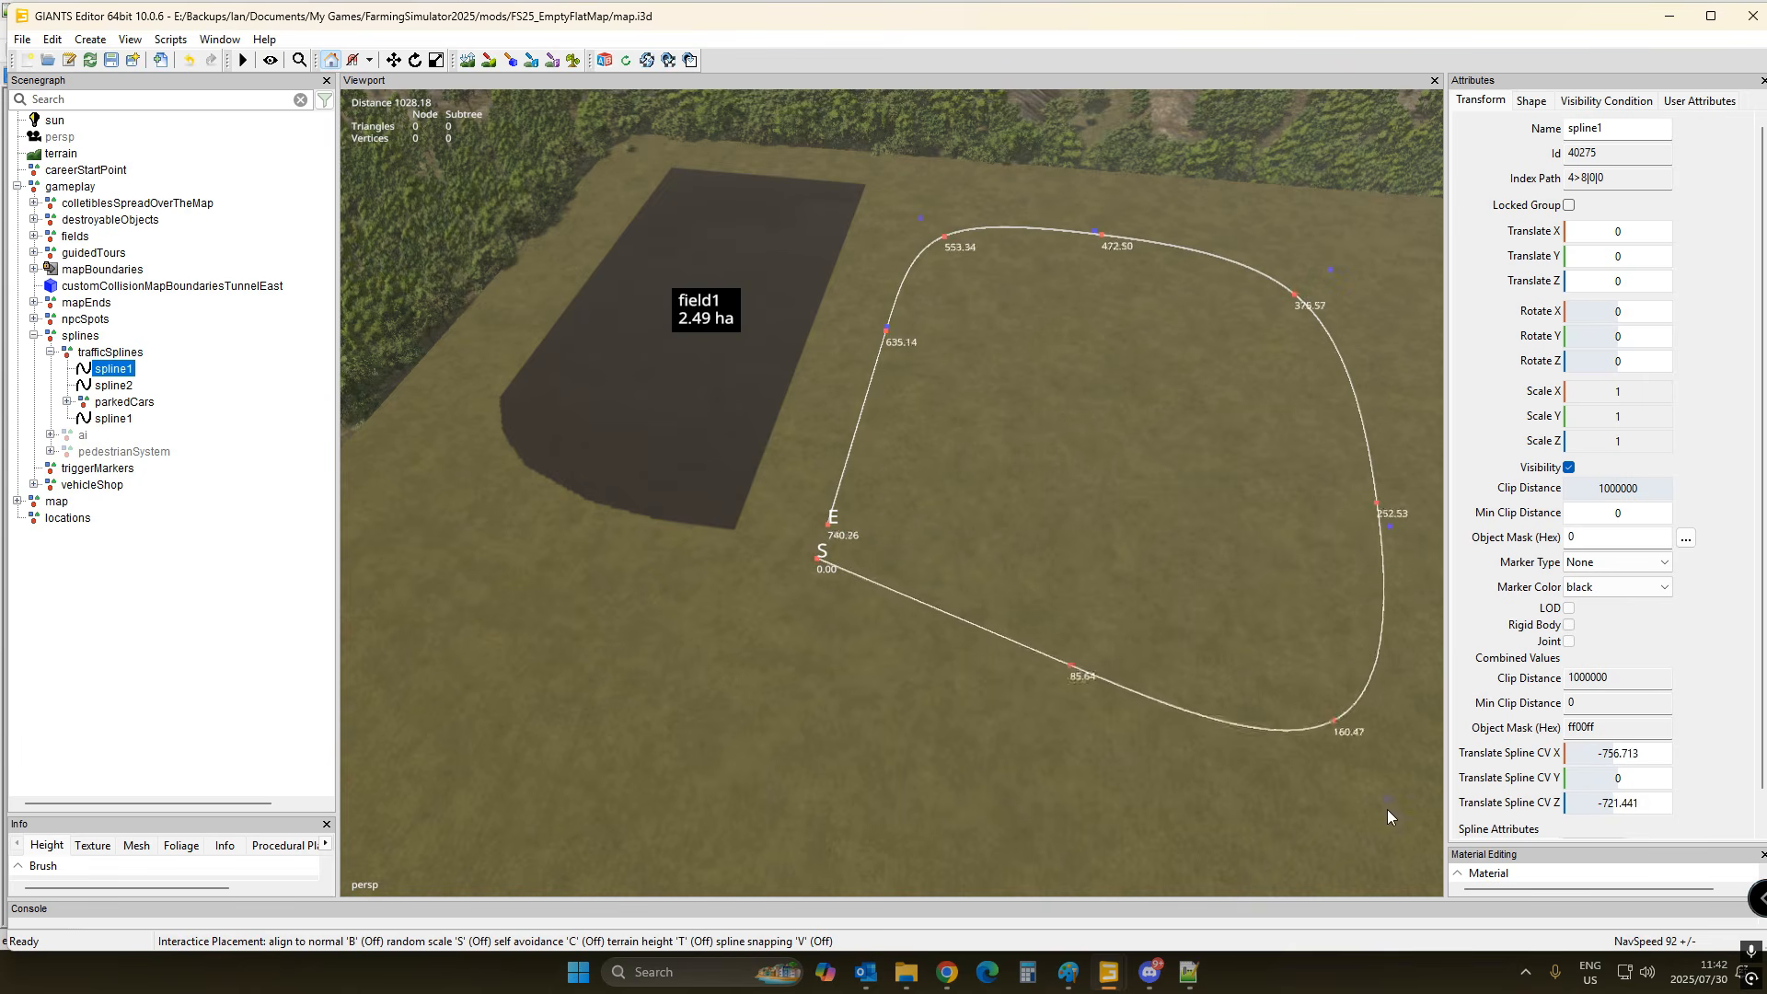
left_click(1316, 850)
left_click(1169, 860)
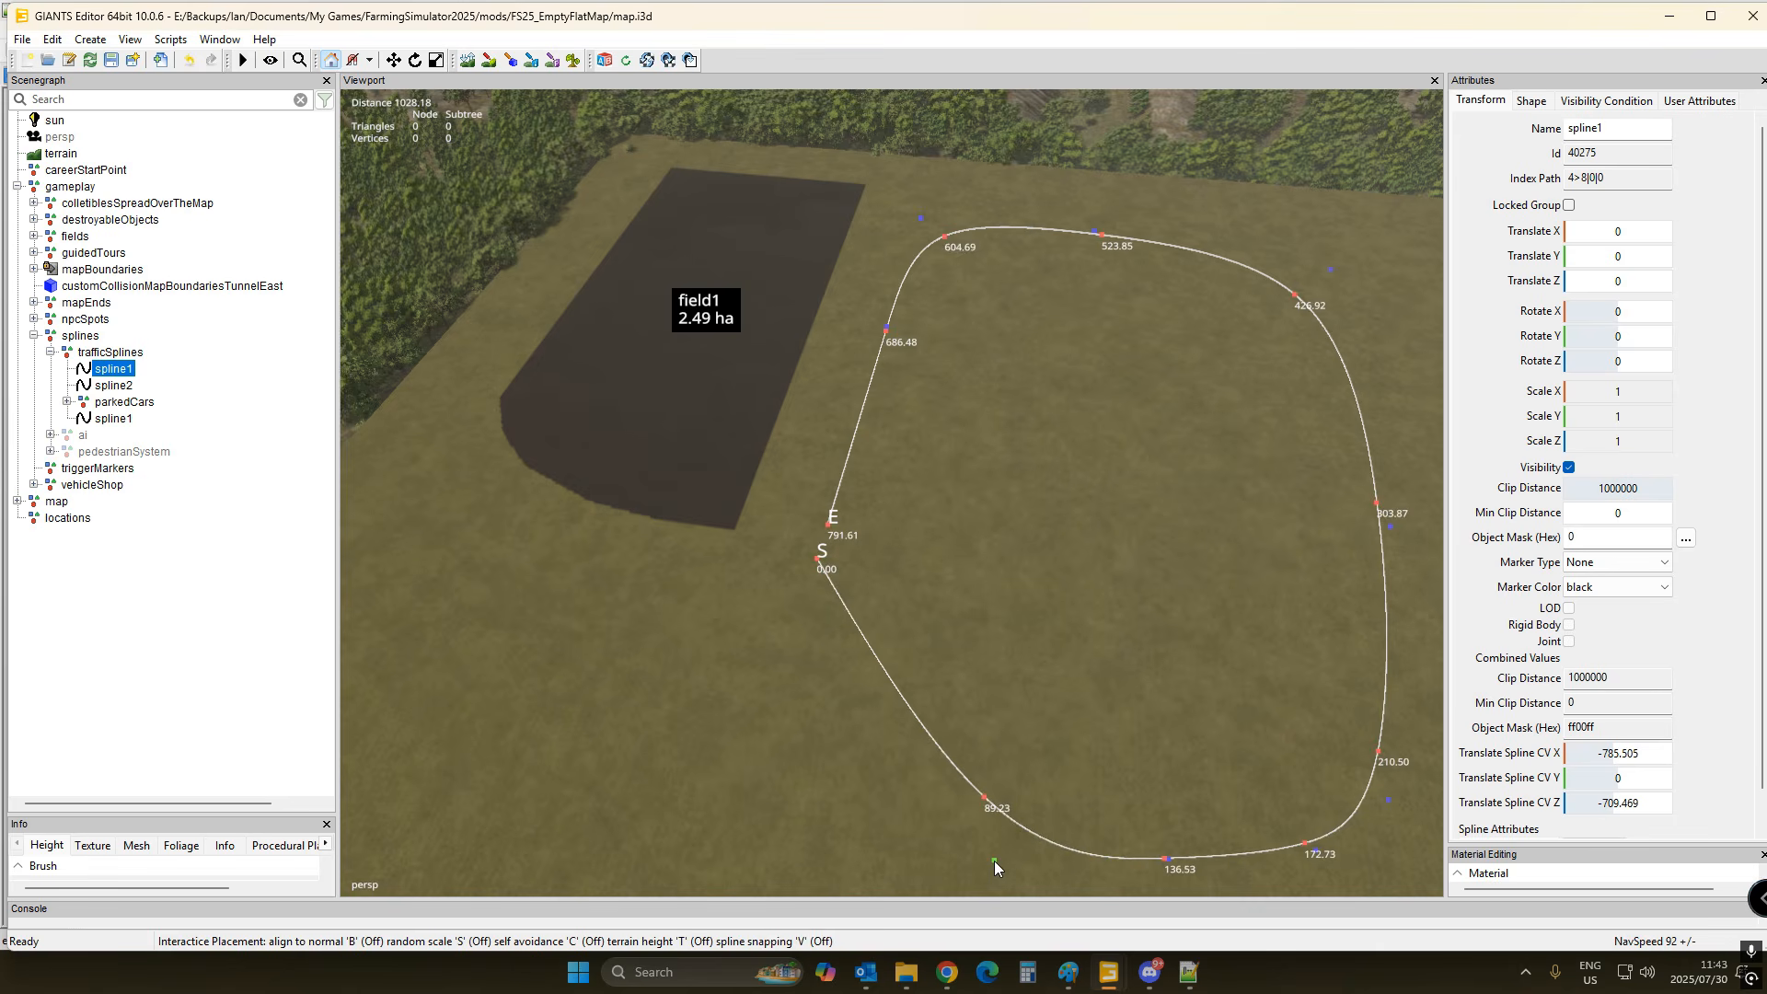
left_click(994, 860)
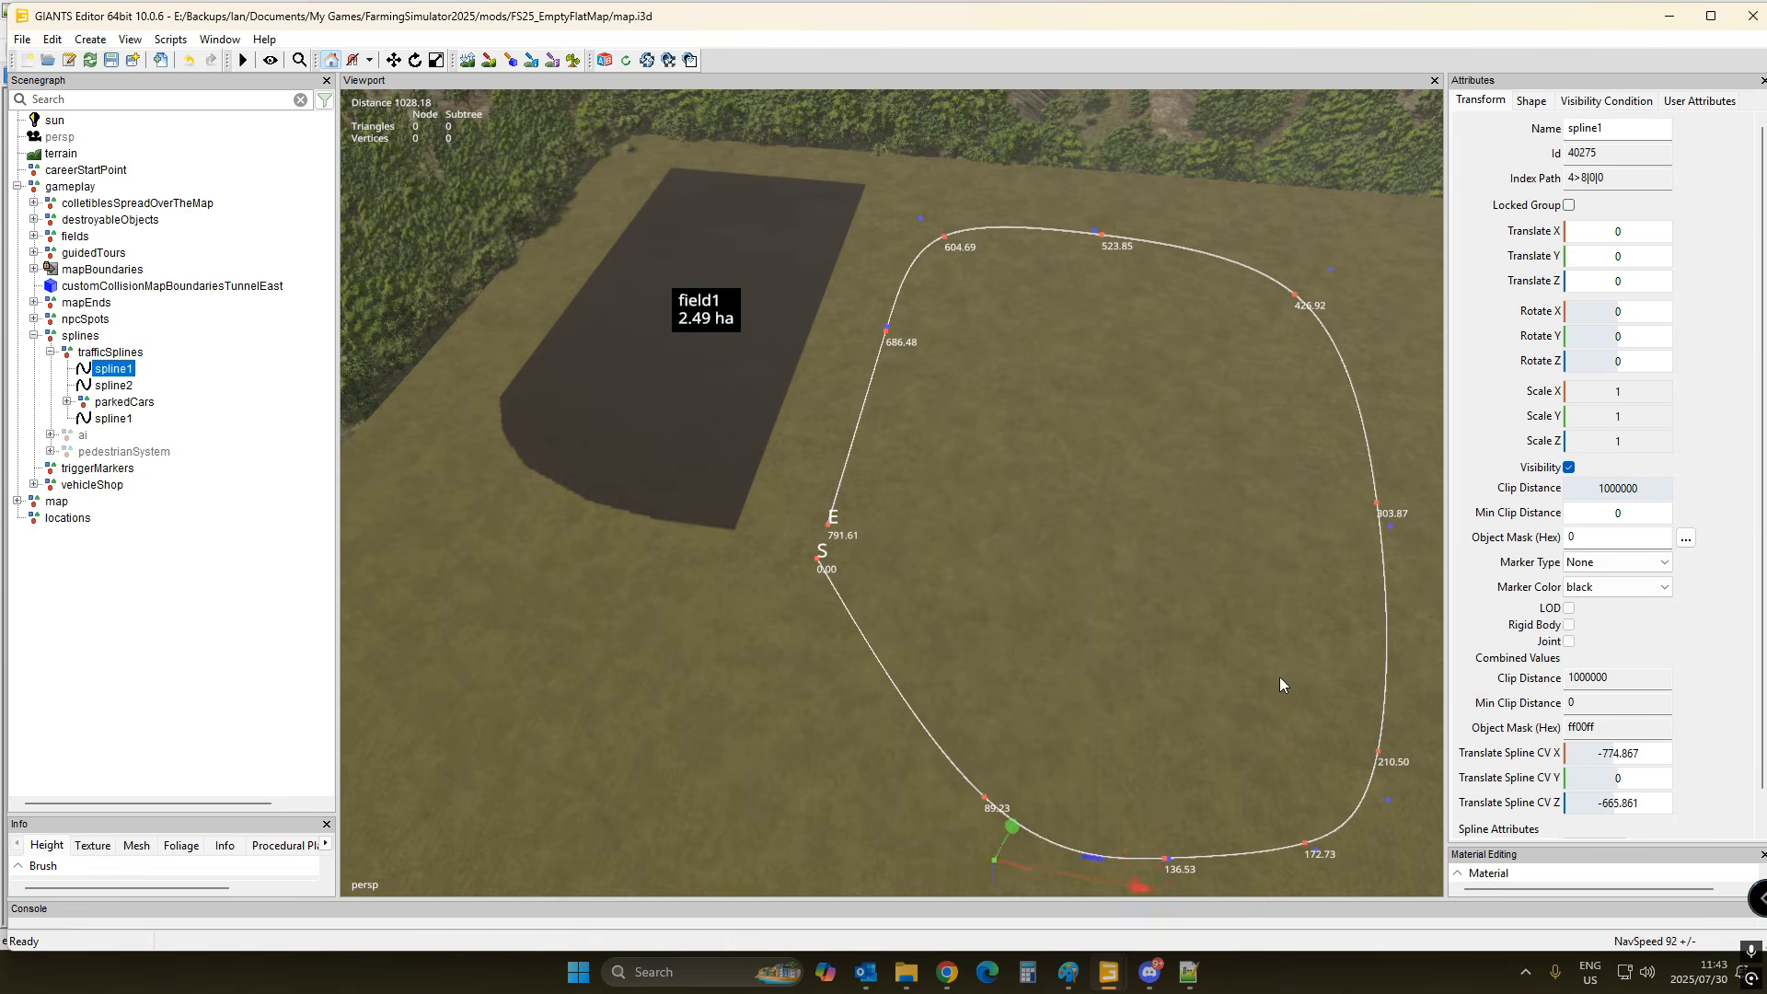
- Move spline1's start point away from its end point, in line with the control points on the loop's near side
left_click_drag(1279, 677, 1239, 737, "alt")
scroll(1251, 727, "down", 4)
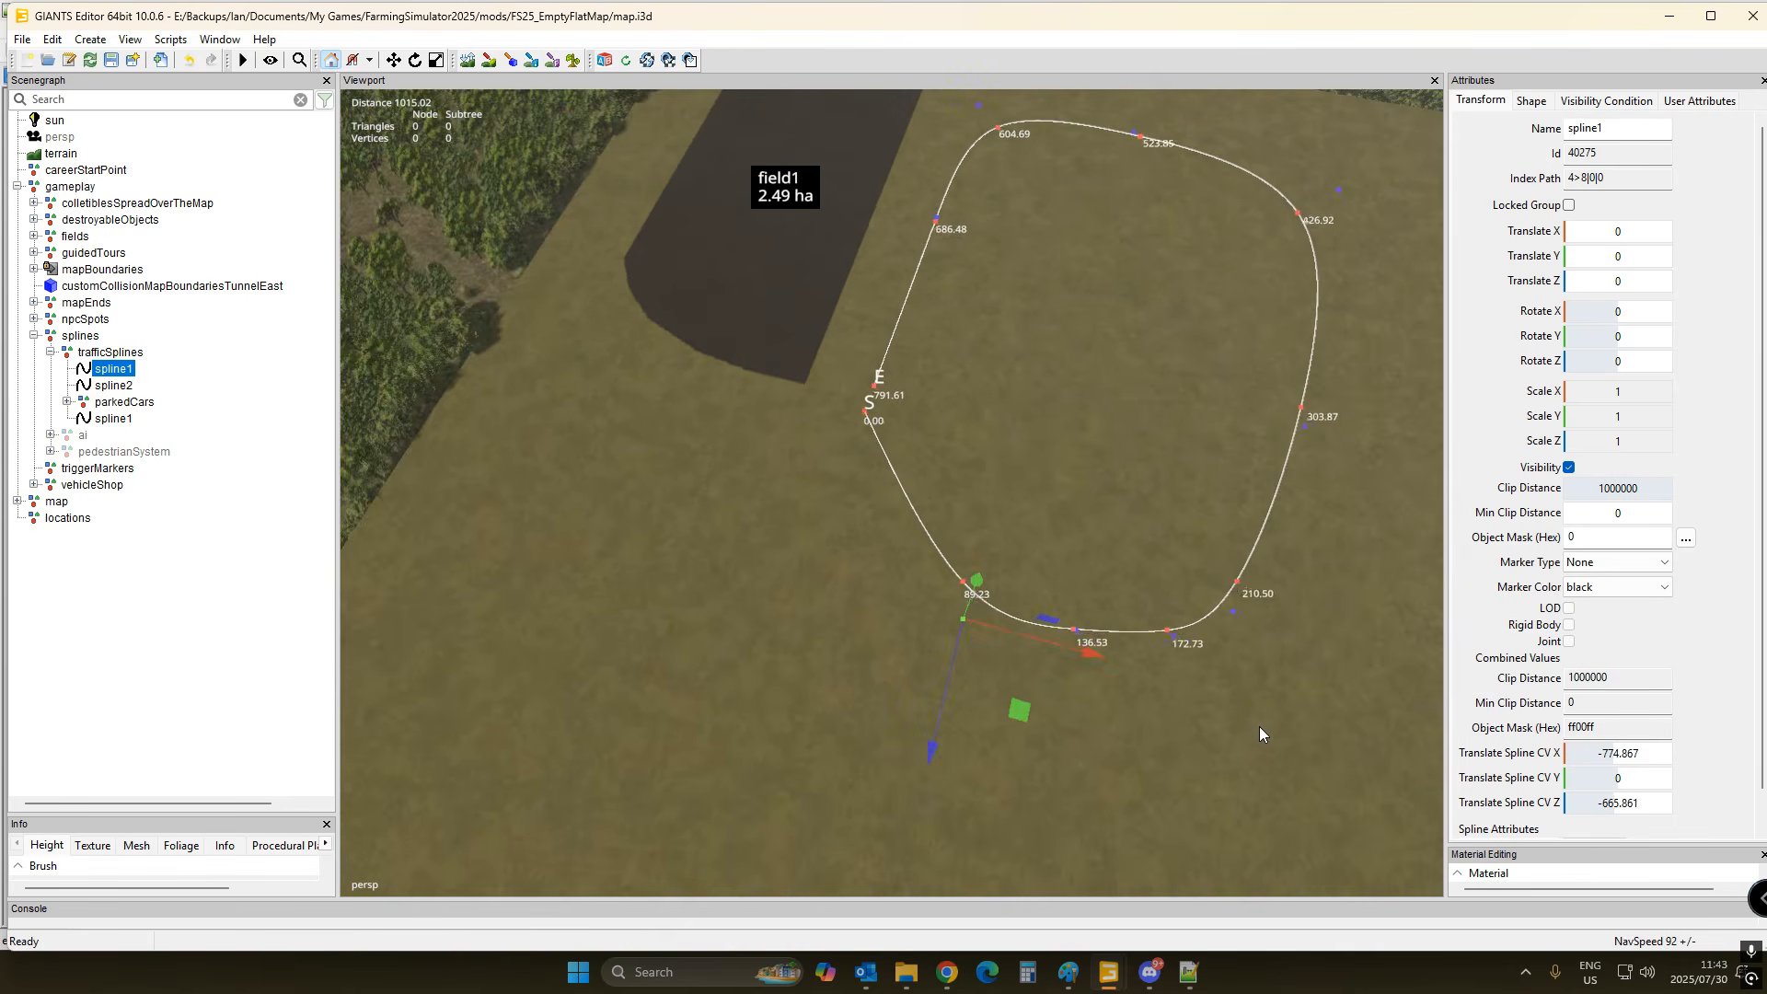
key("Up")
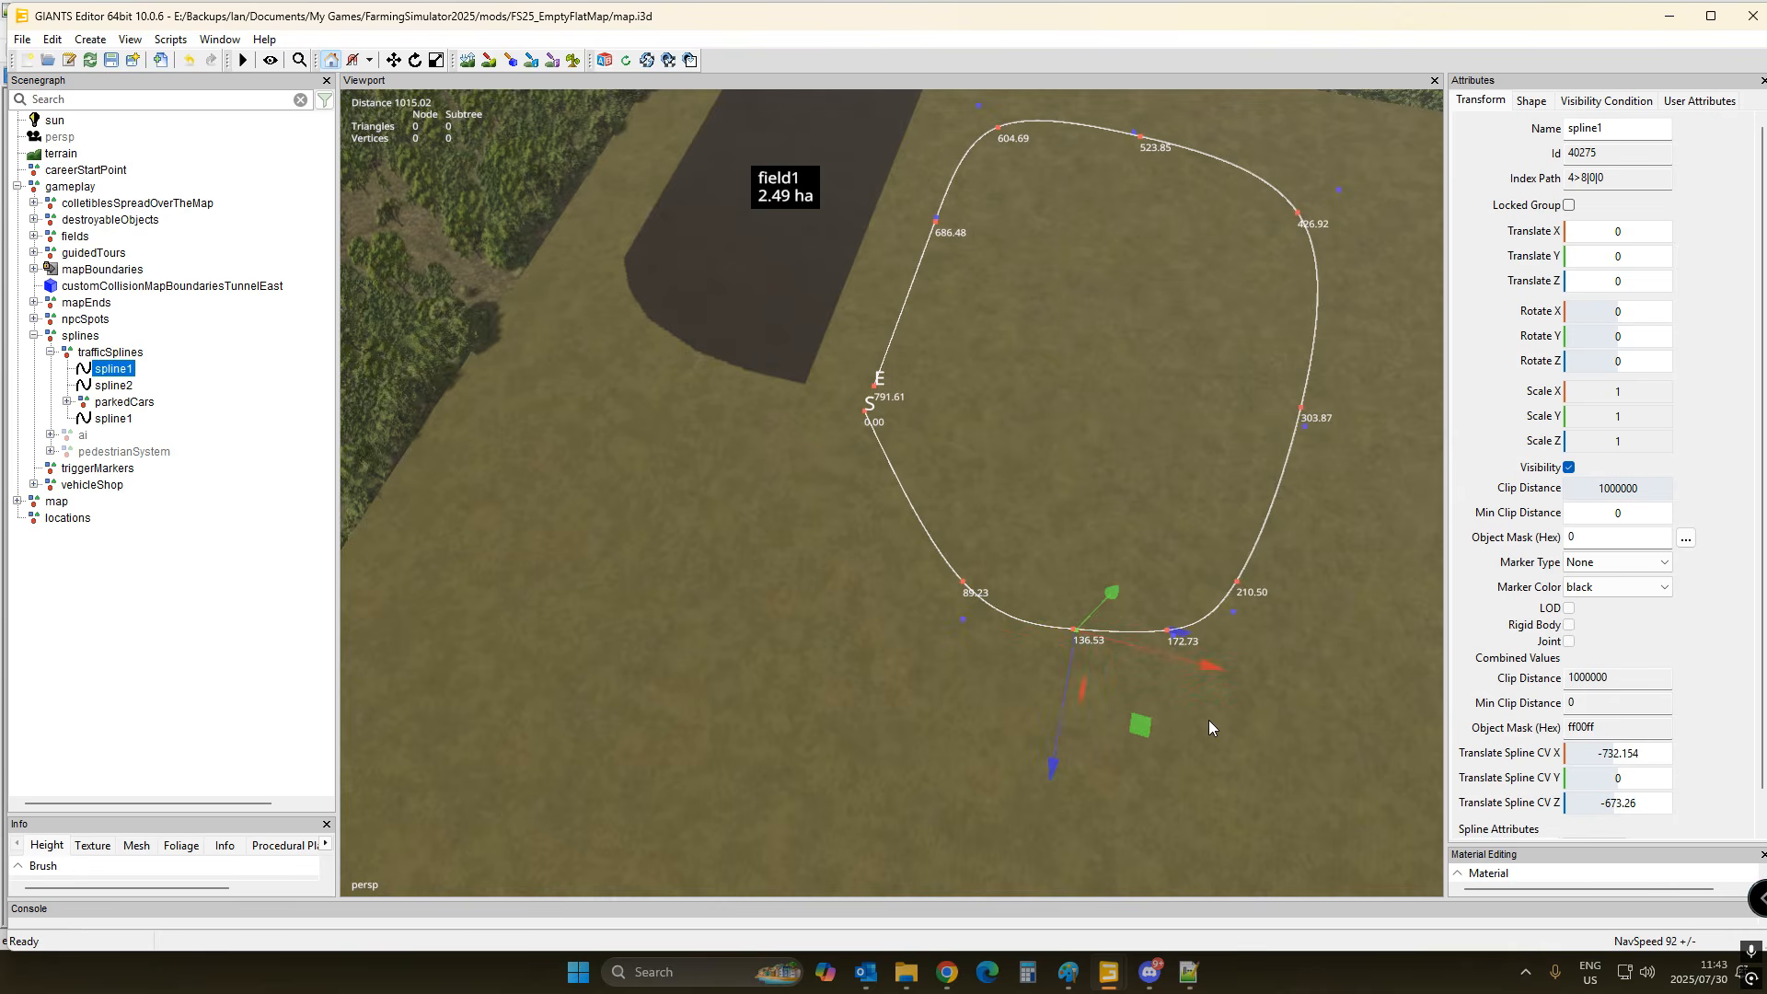
key("Down")
key("Down")
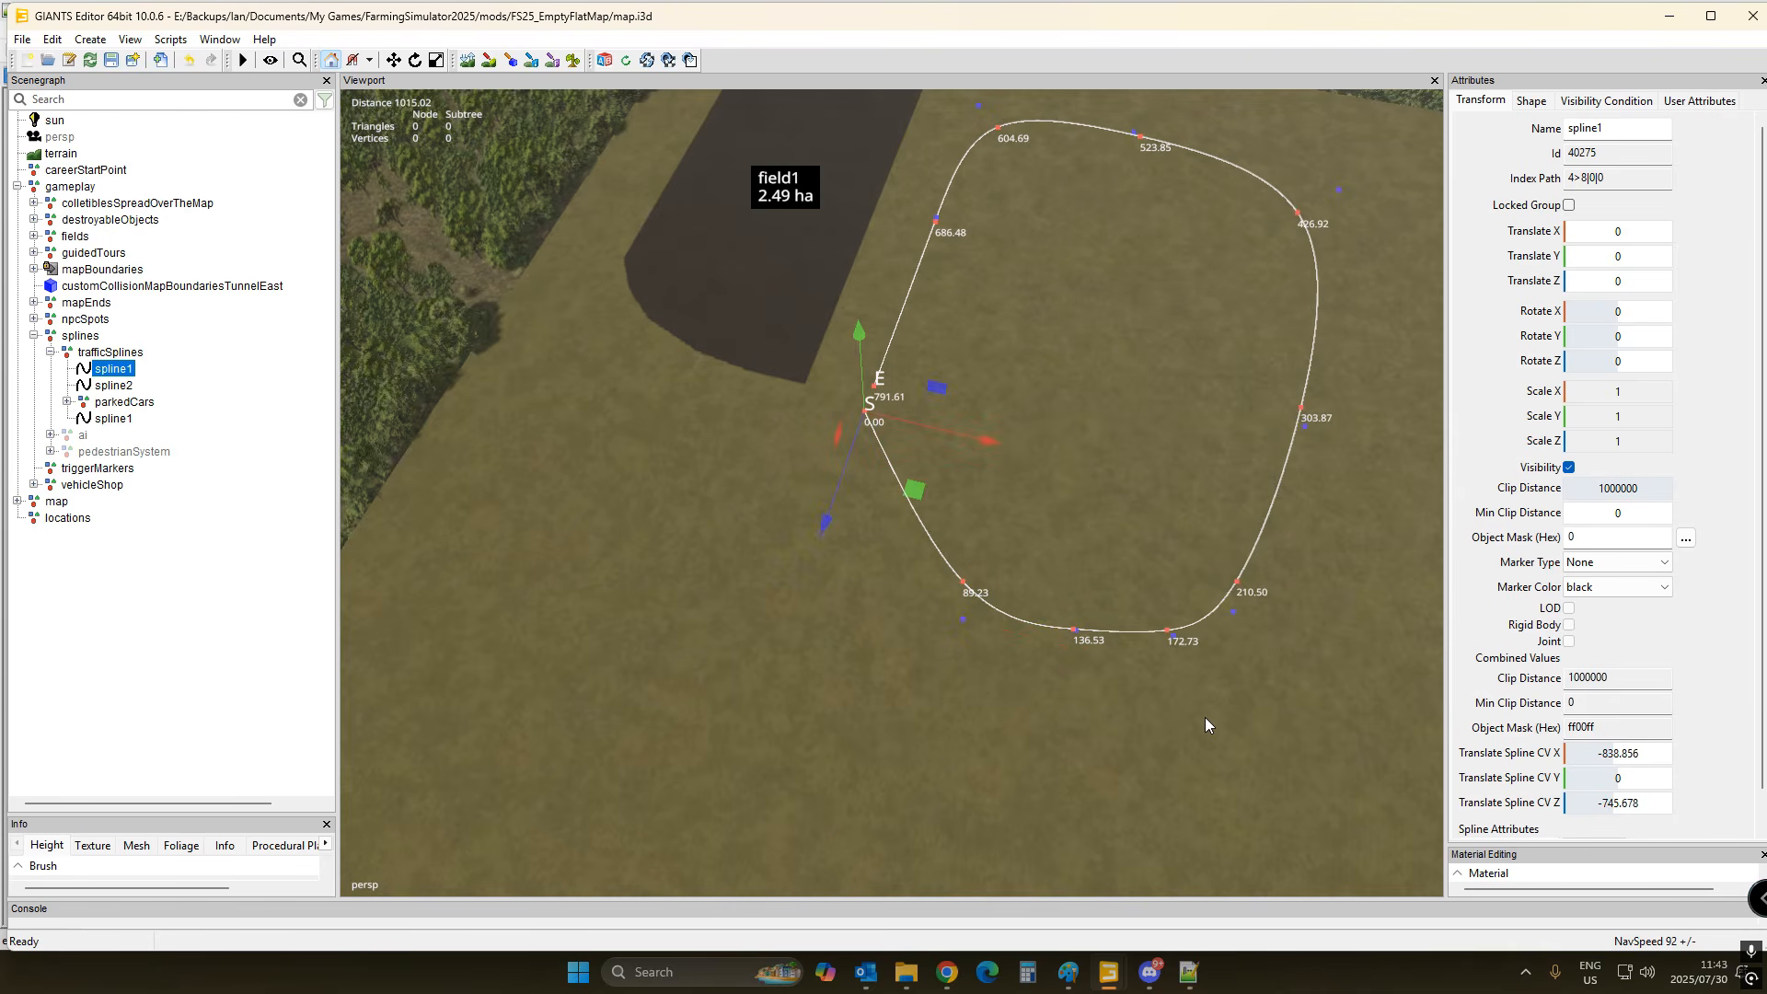
left_click(947, 738)
key("ctrl+b")
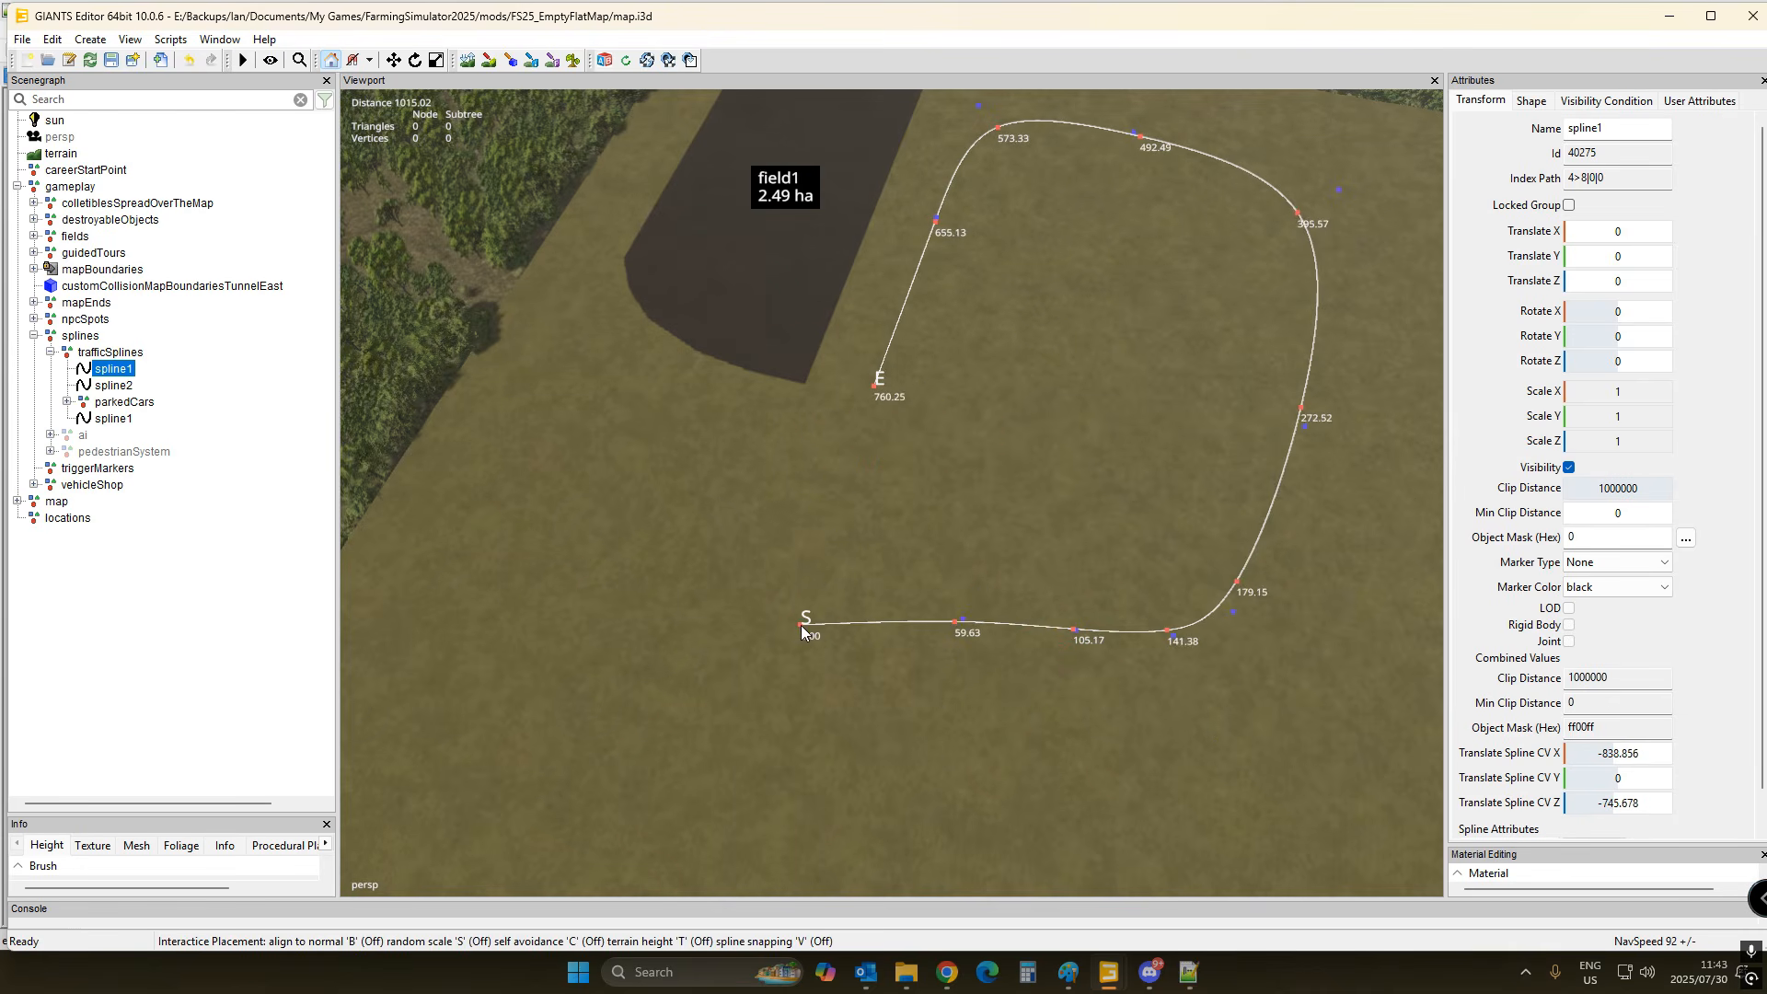
left_click(800, 626)
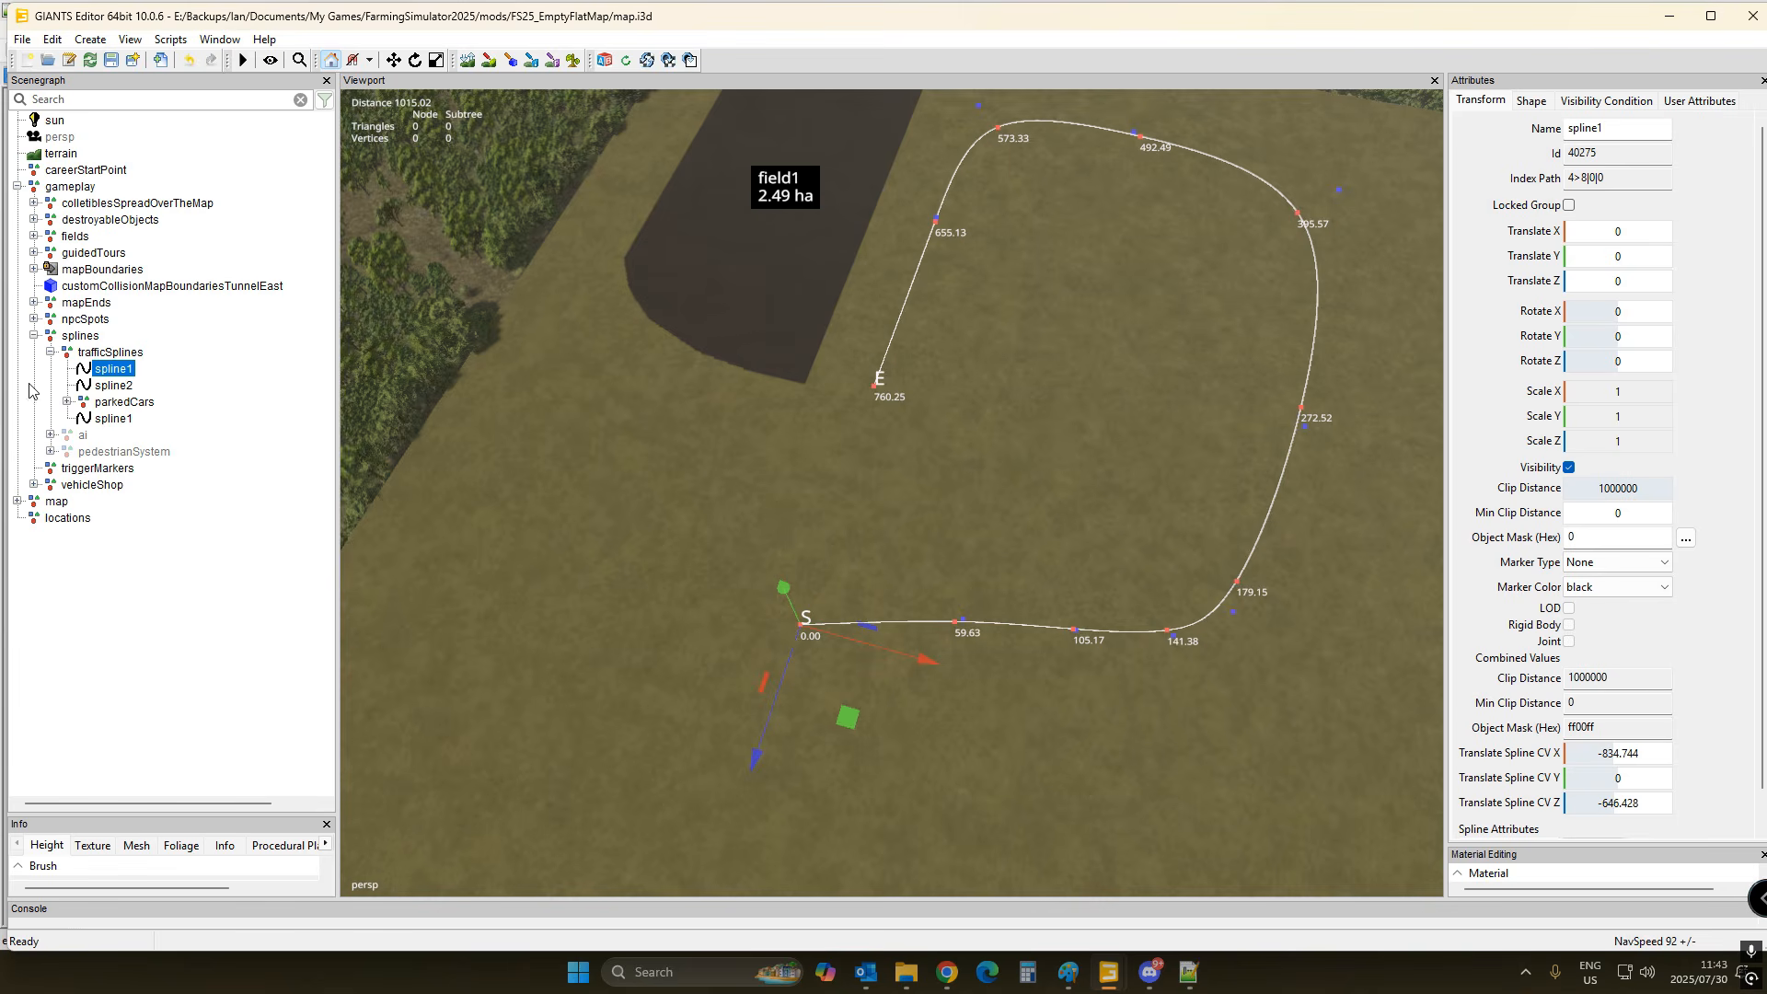
- Check the traffic splines' user attributes and delete the duplicate spline1 listed below parkedCars
left_click(114, 420)
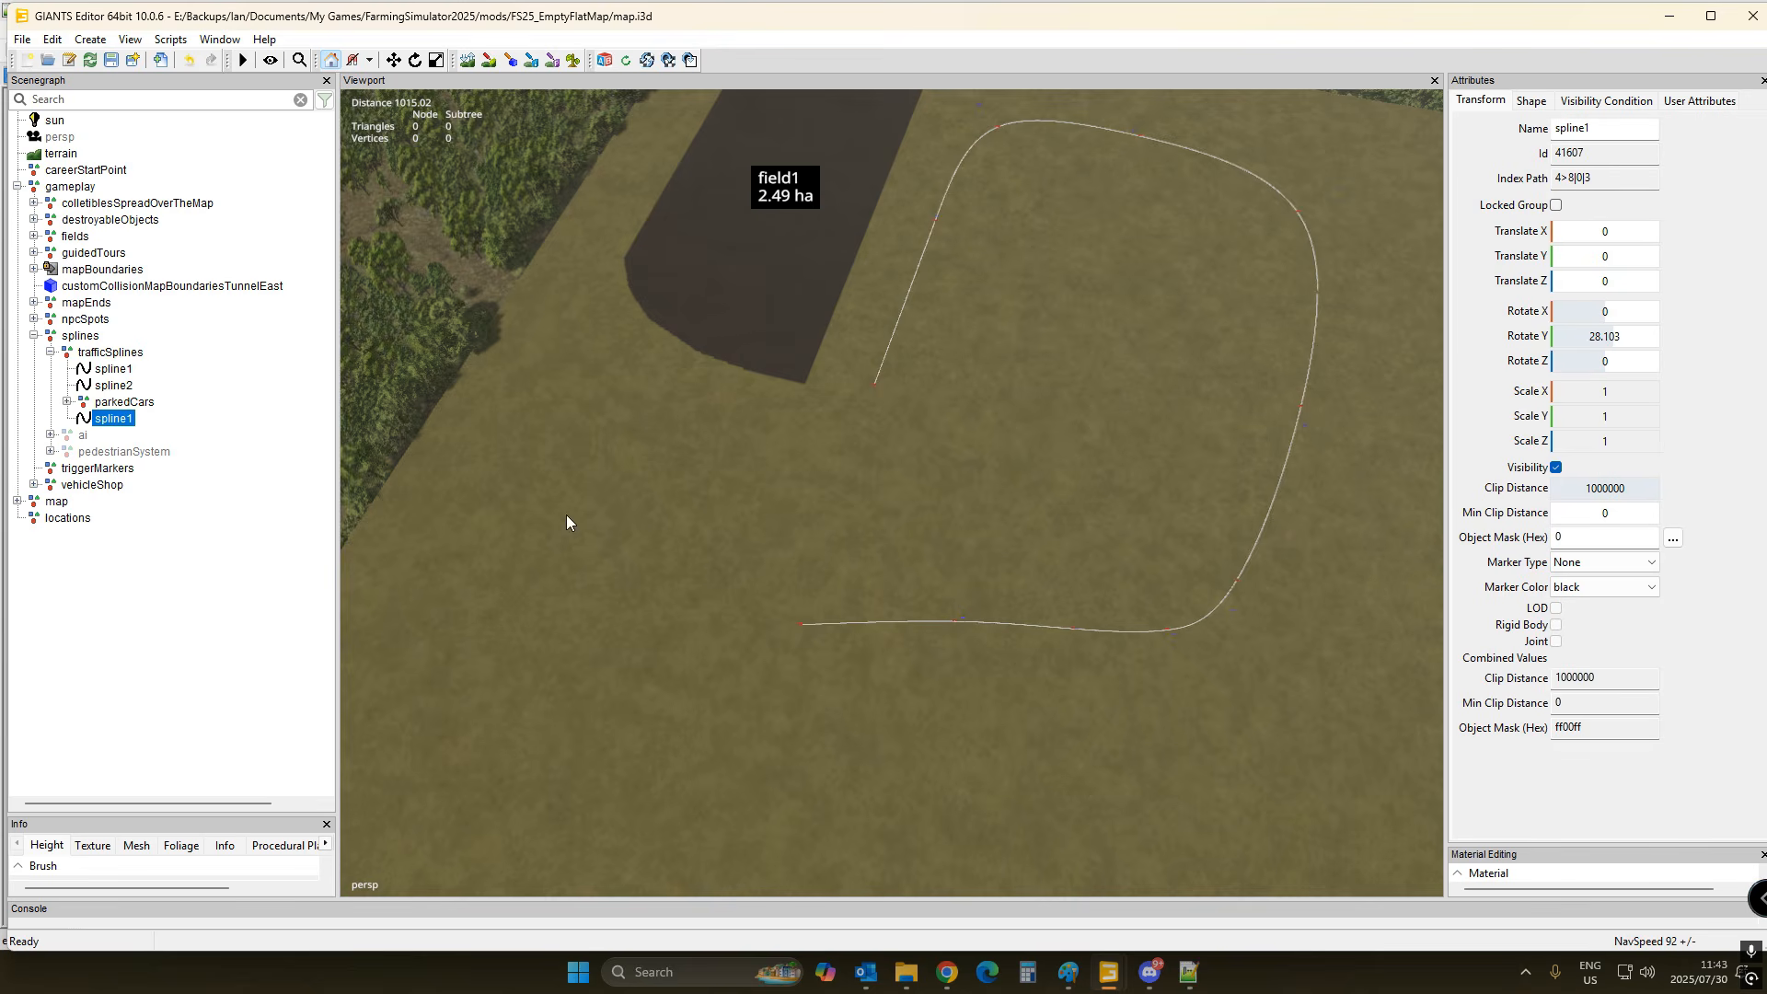
left_click(1688, 103)
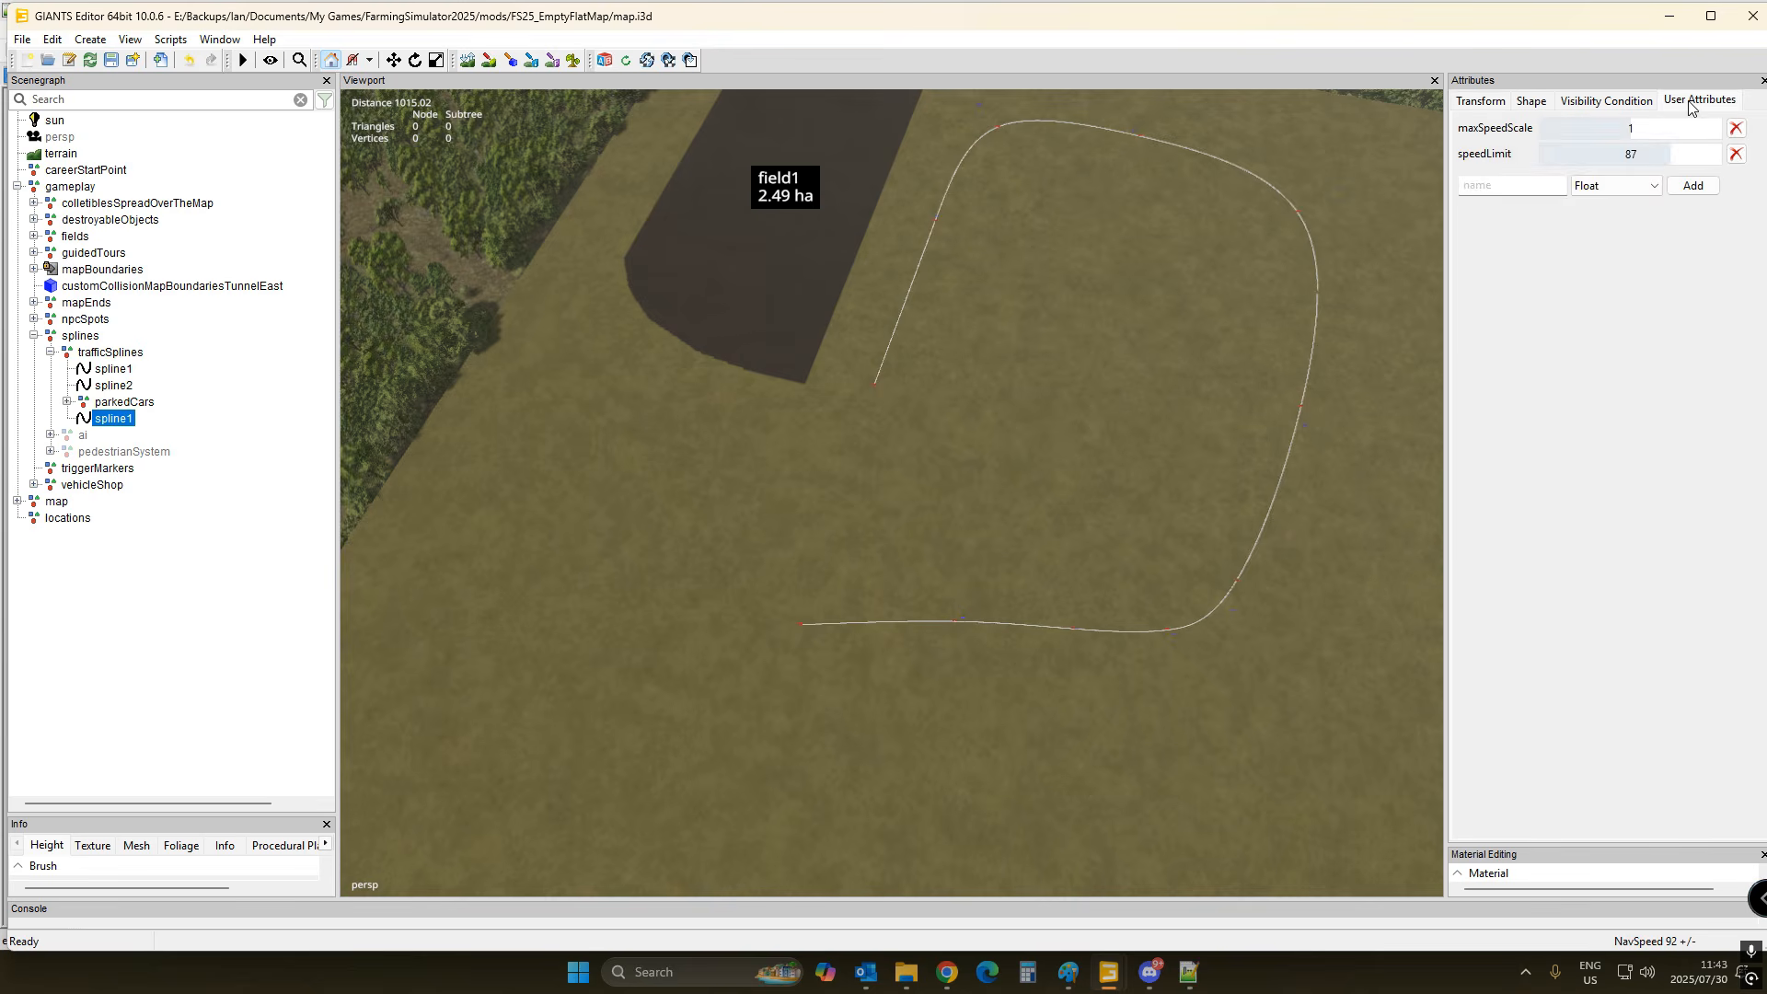
left_click(120, 387)
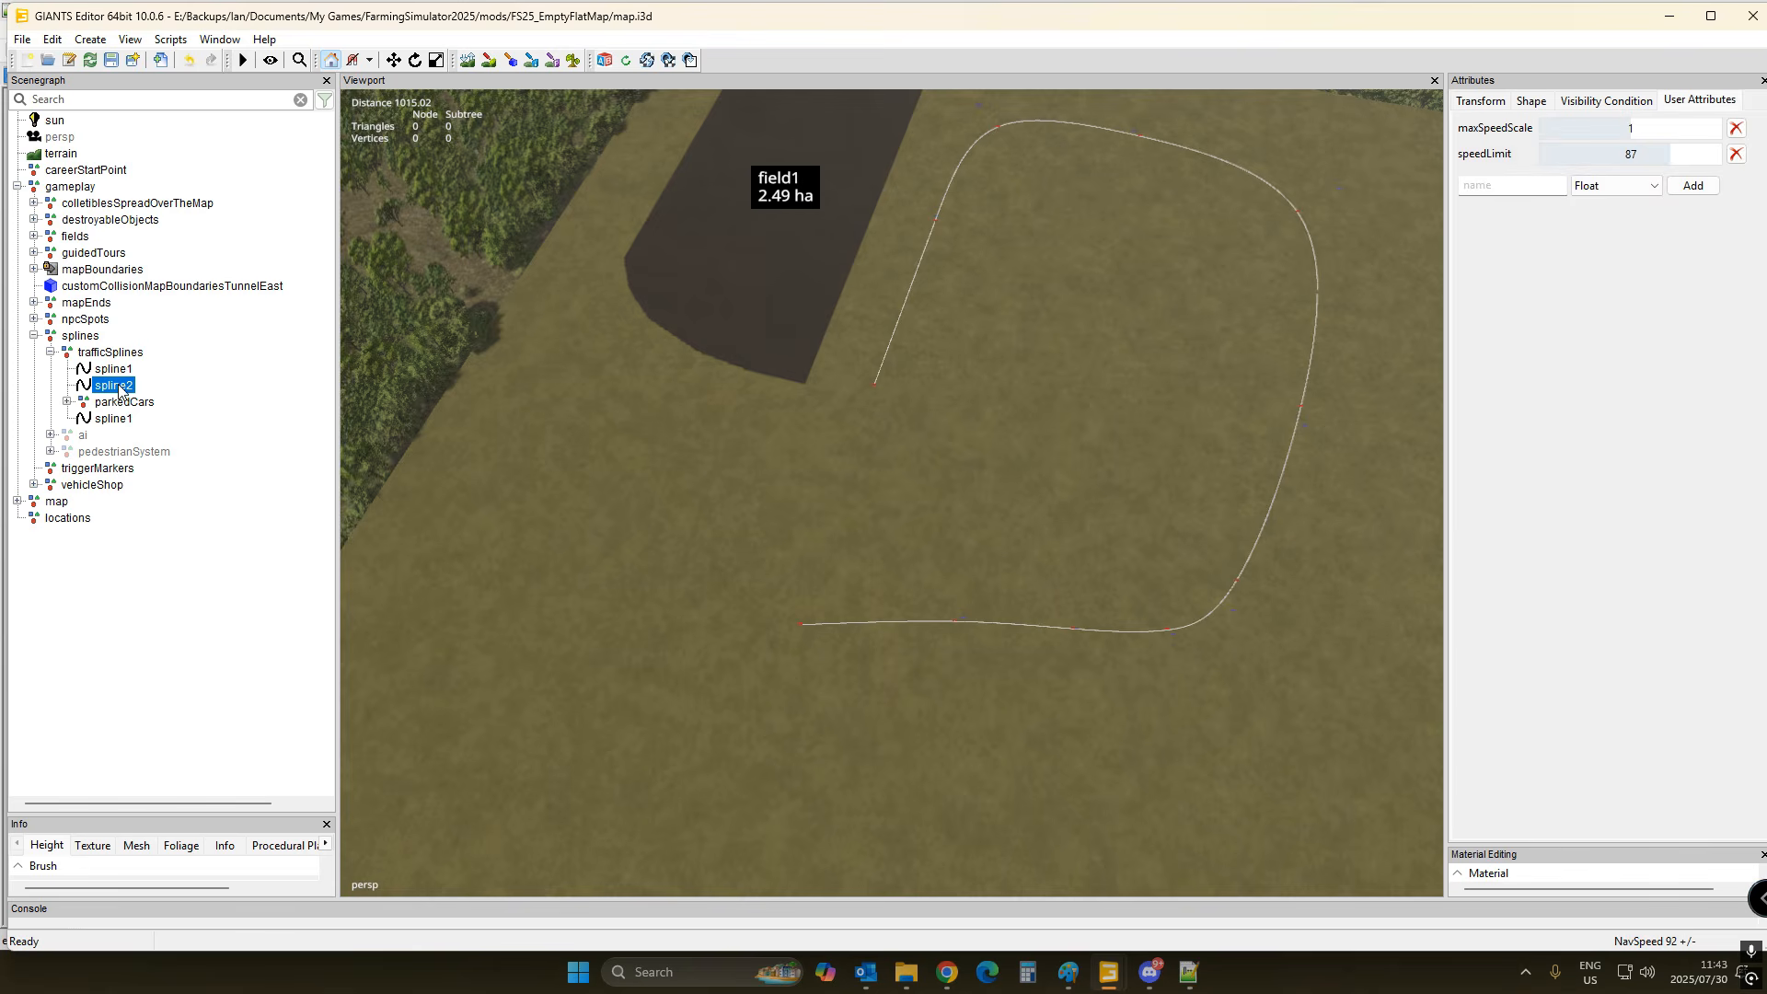
left_click(125, 371)
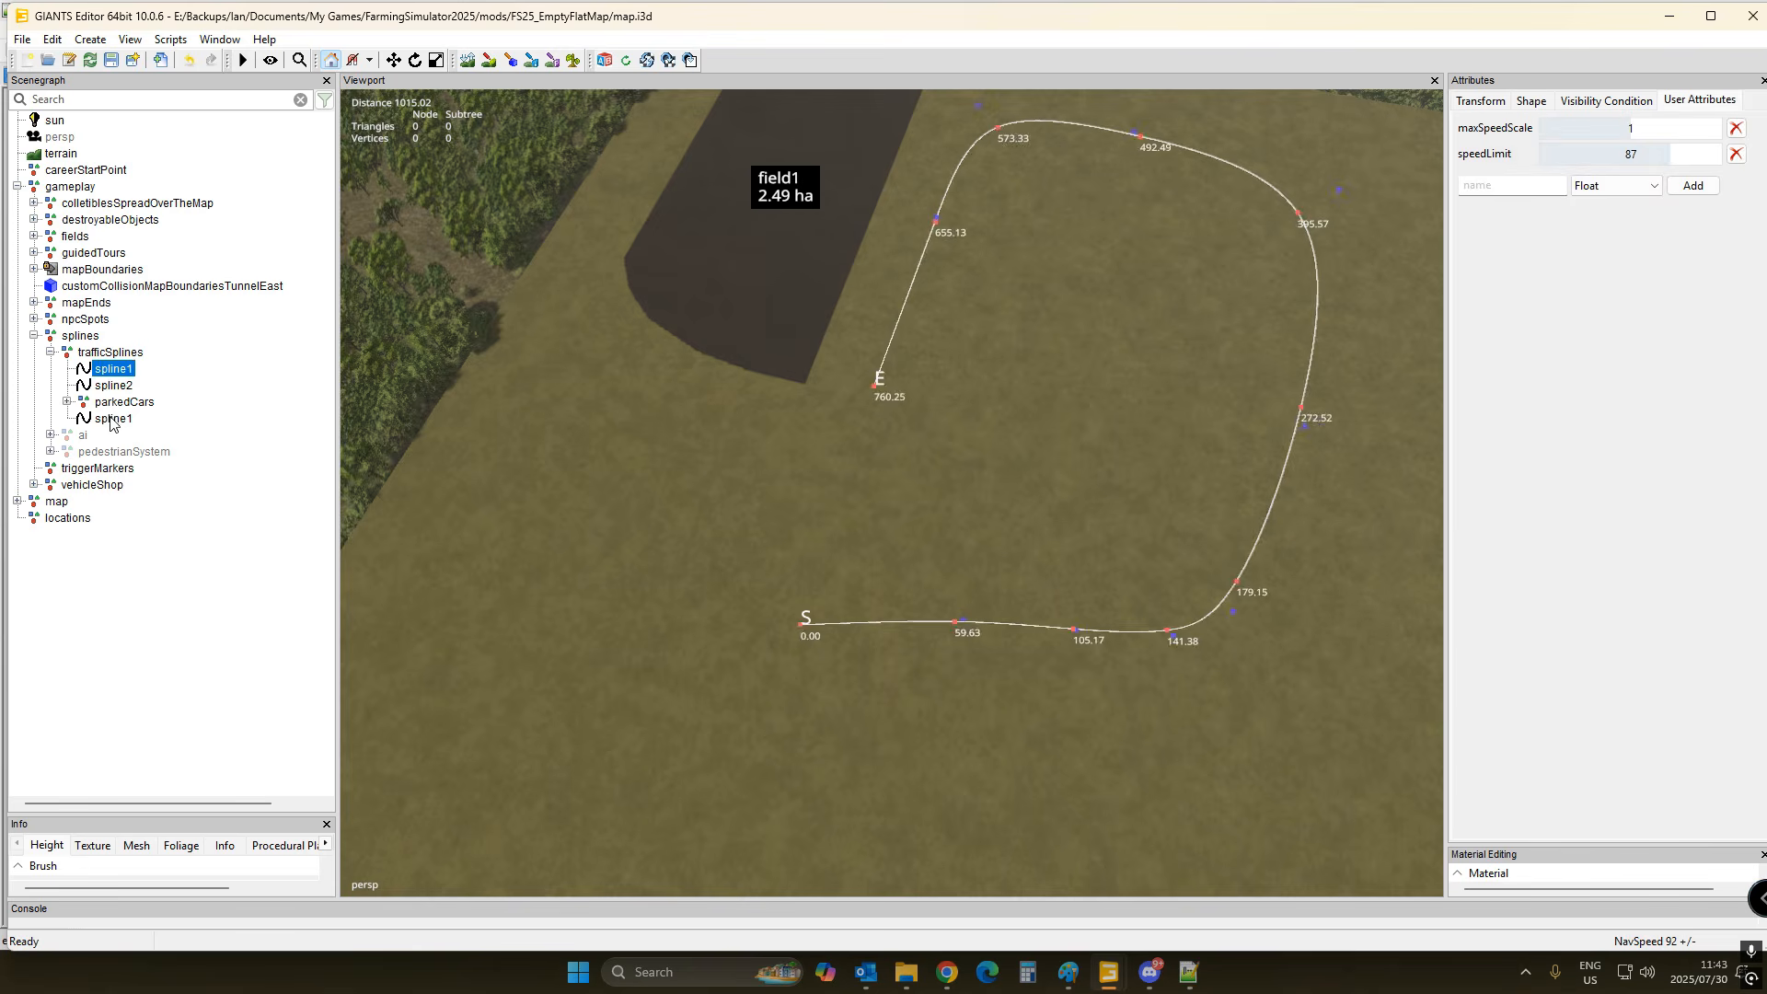
left_click(111, 419)
key("Delete")
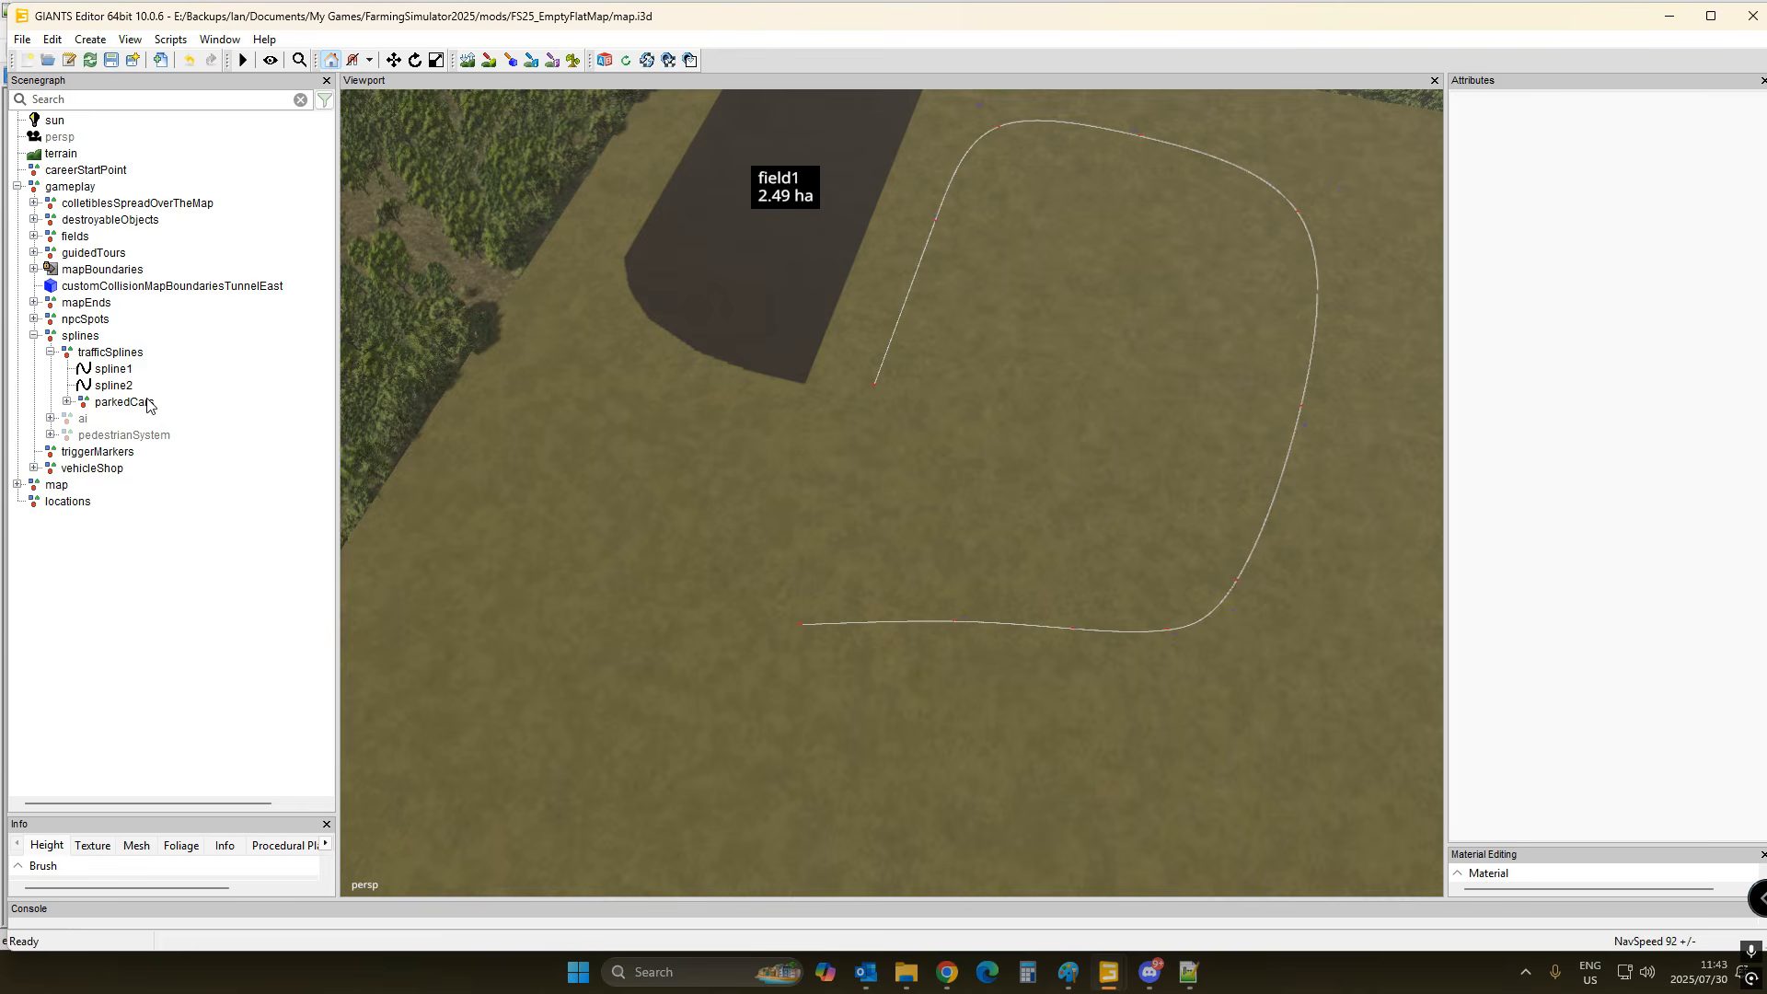
- Place spline2's start point just beyond spline1's end point near field1's corner, leaving a tiny gap between the two splines
left_click(122, 387)
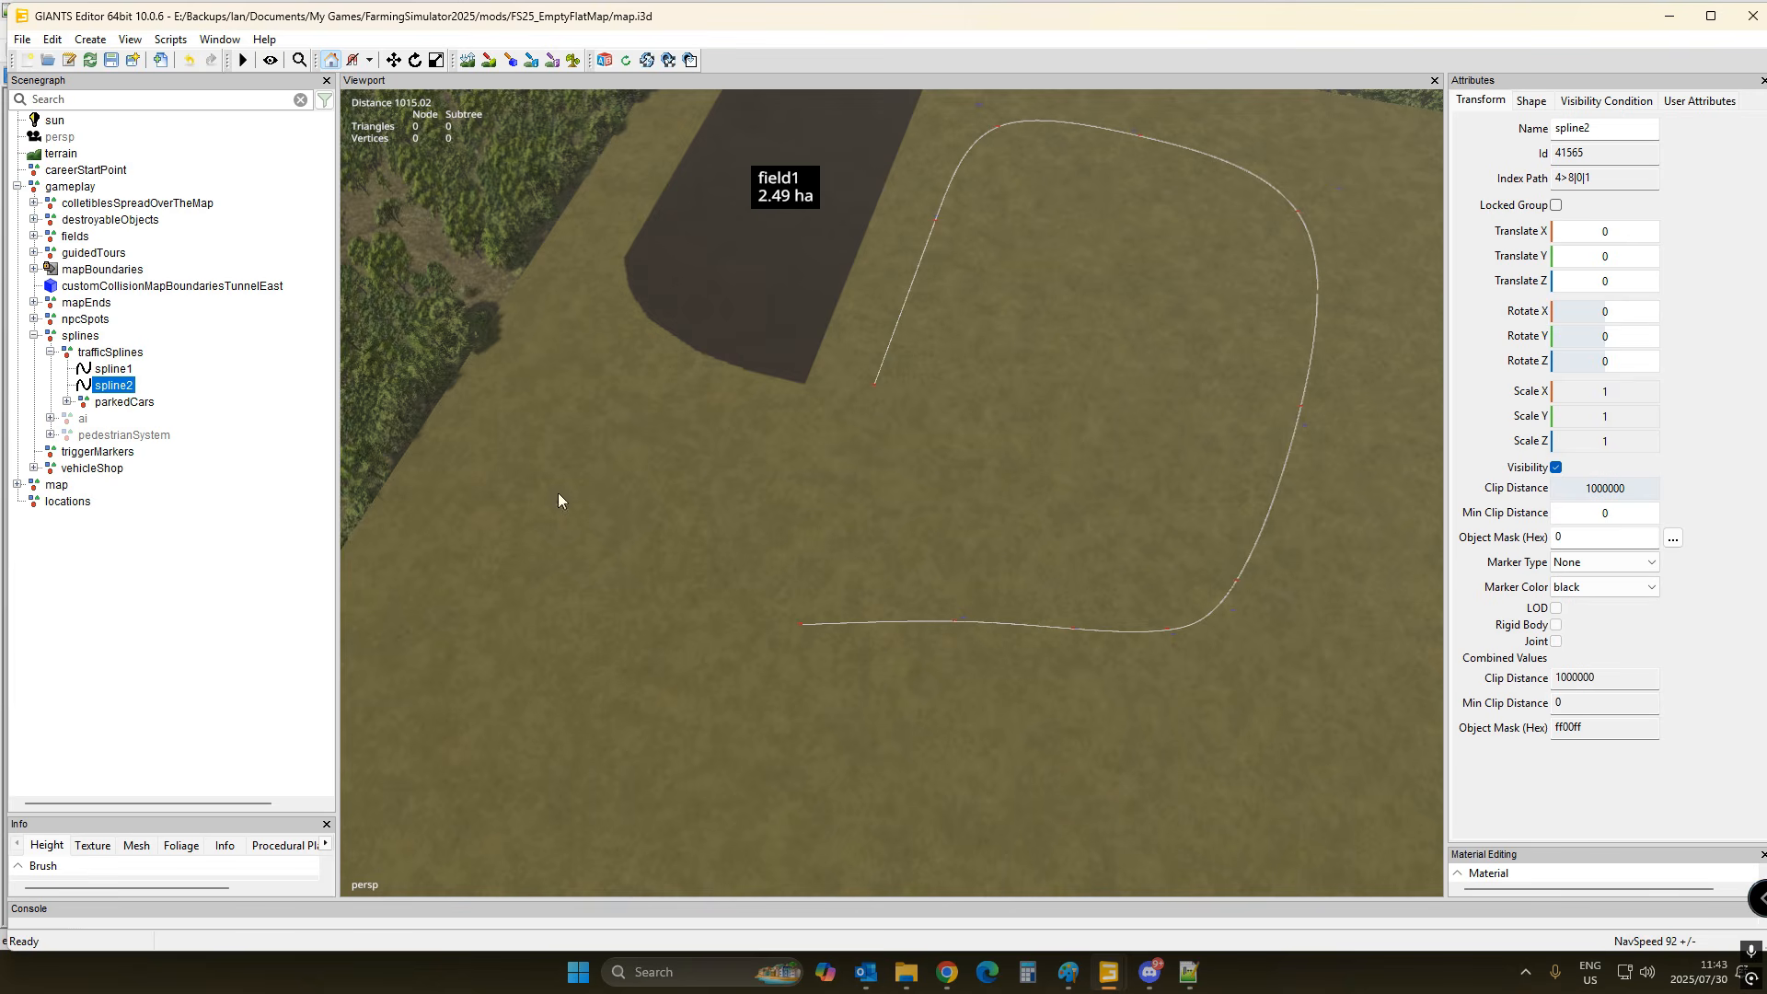
left_click(140, 372)
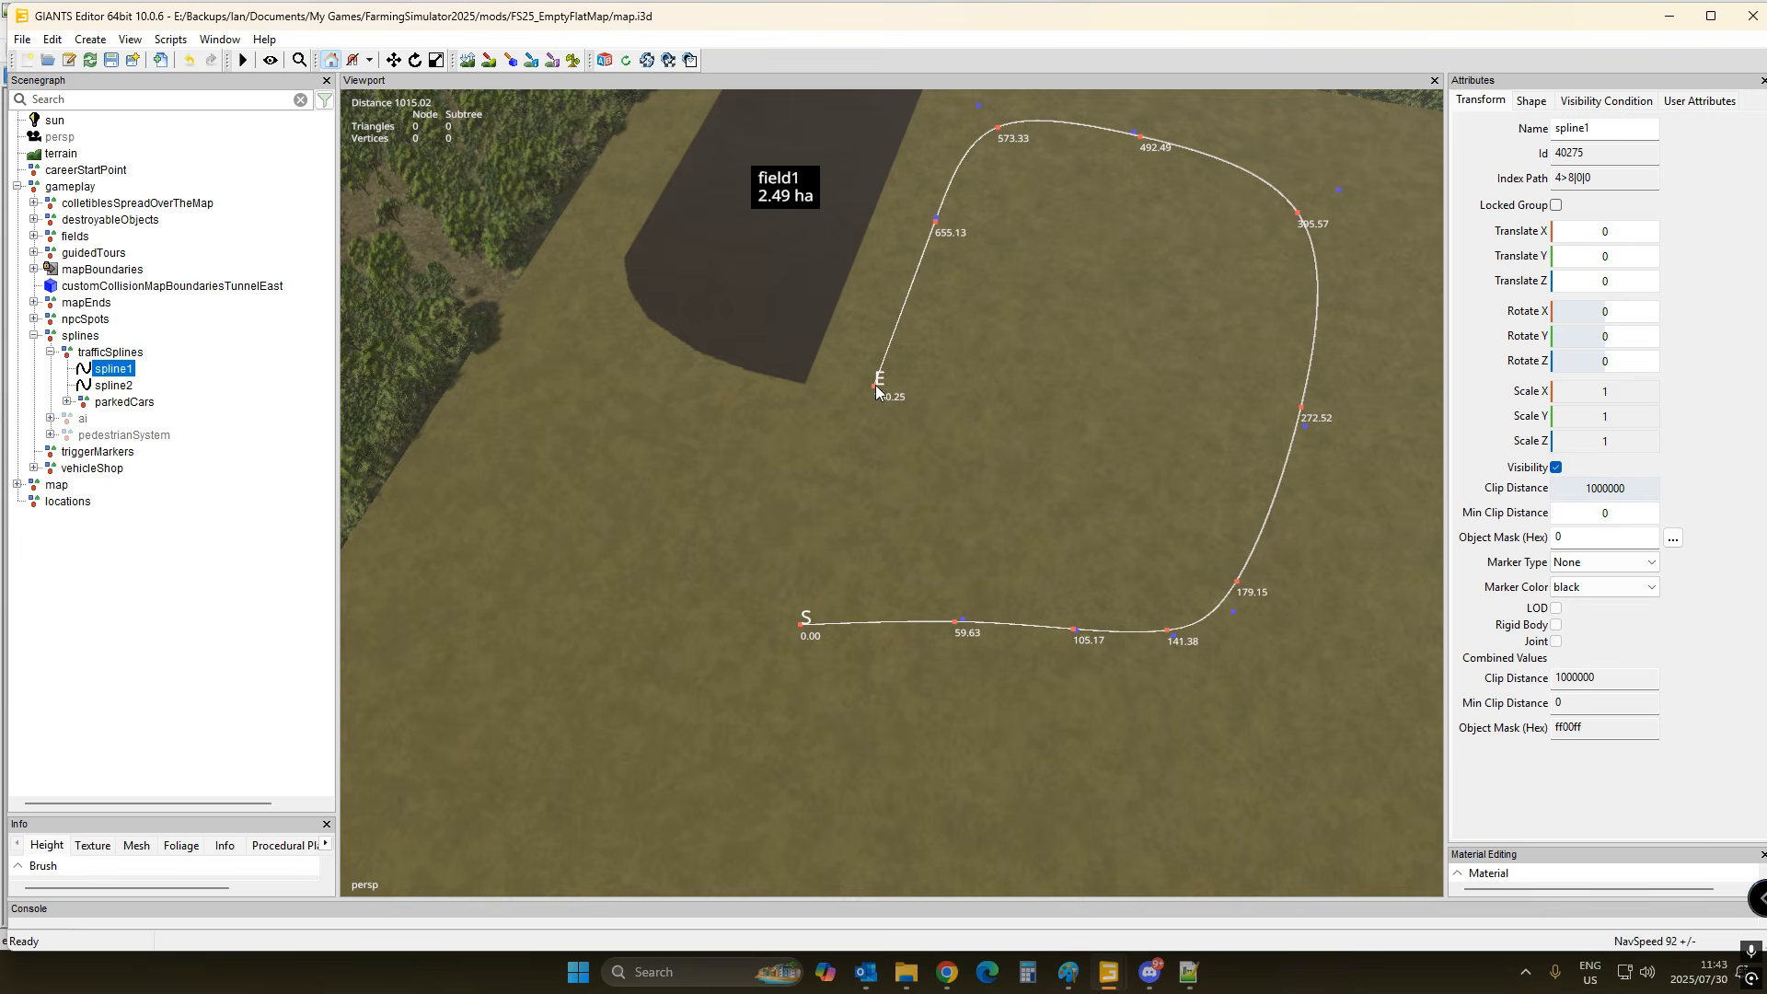
left_click(124, 387)
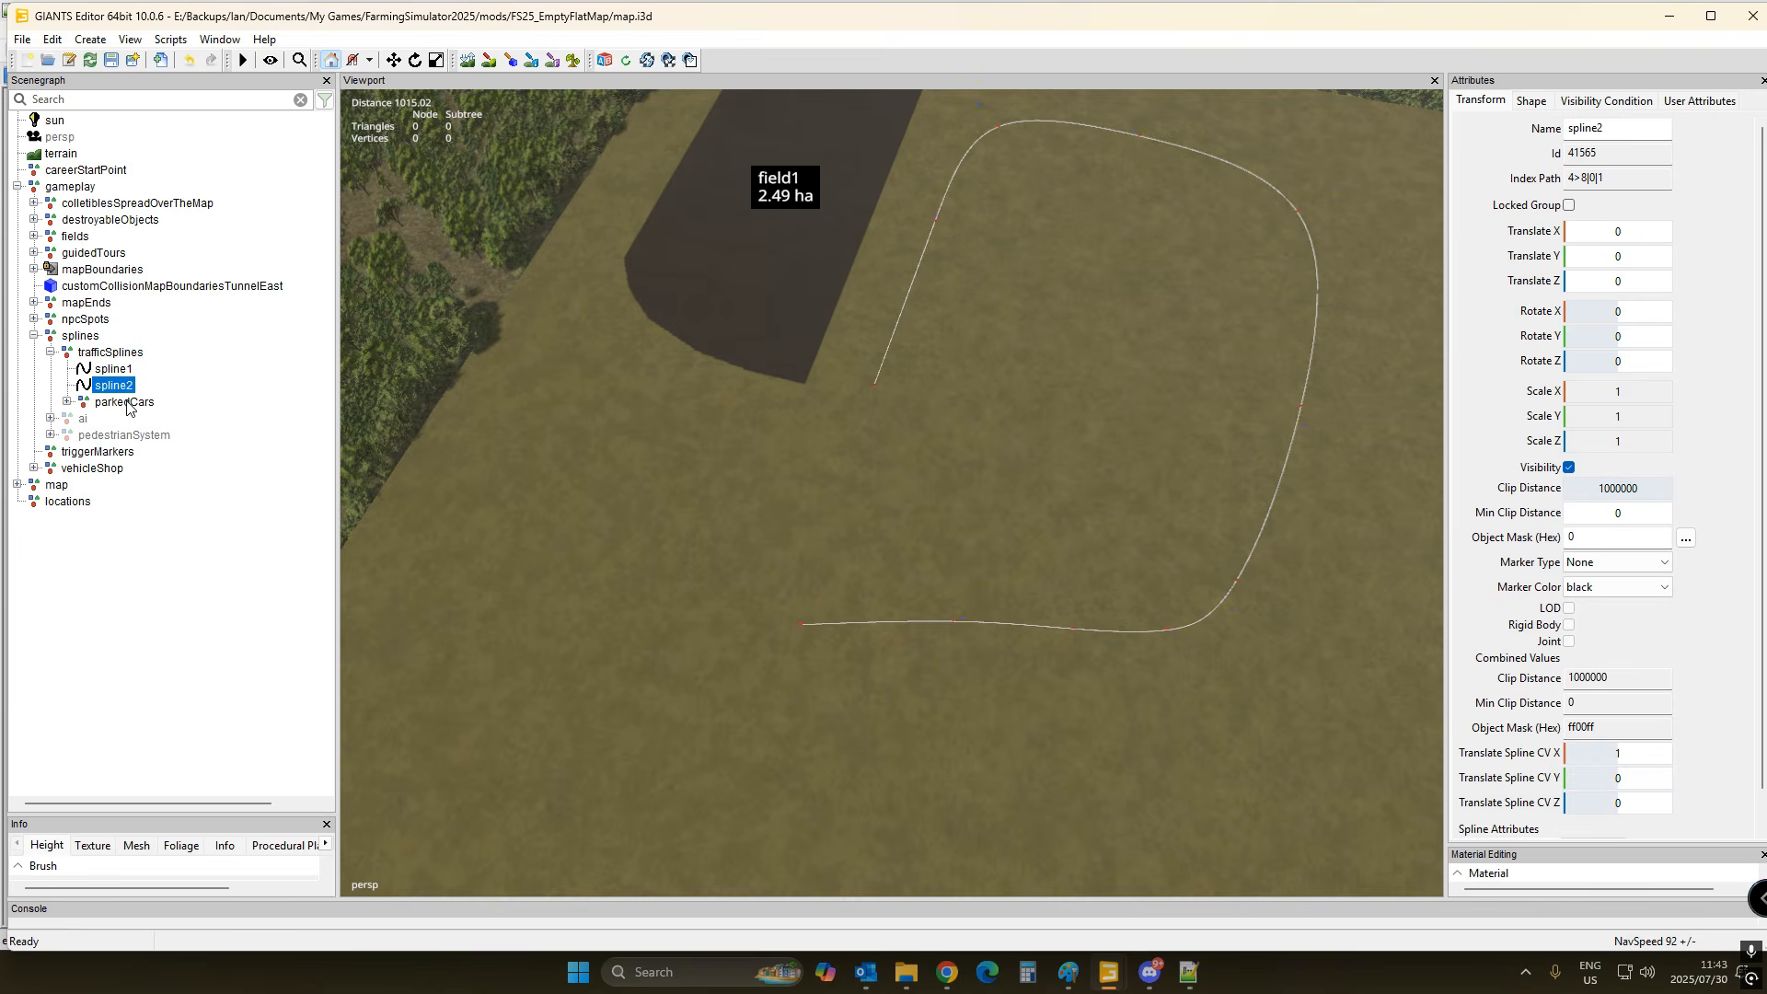
key("ctrl+b")
left_click(874, 393)
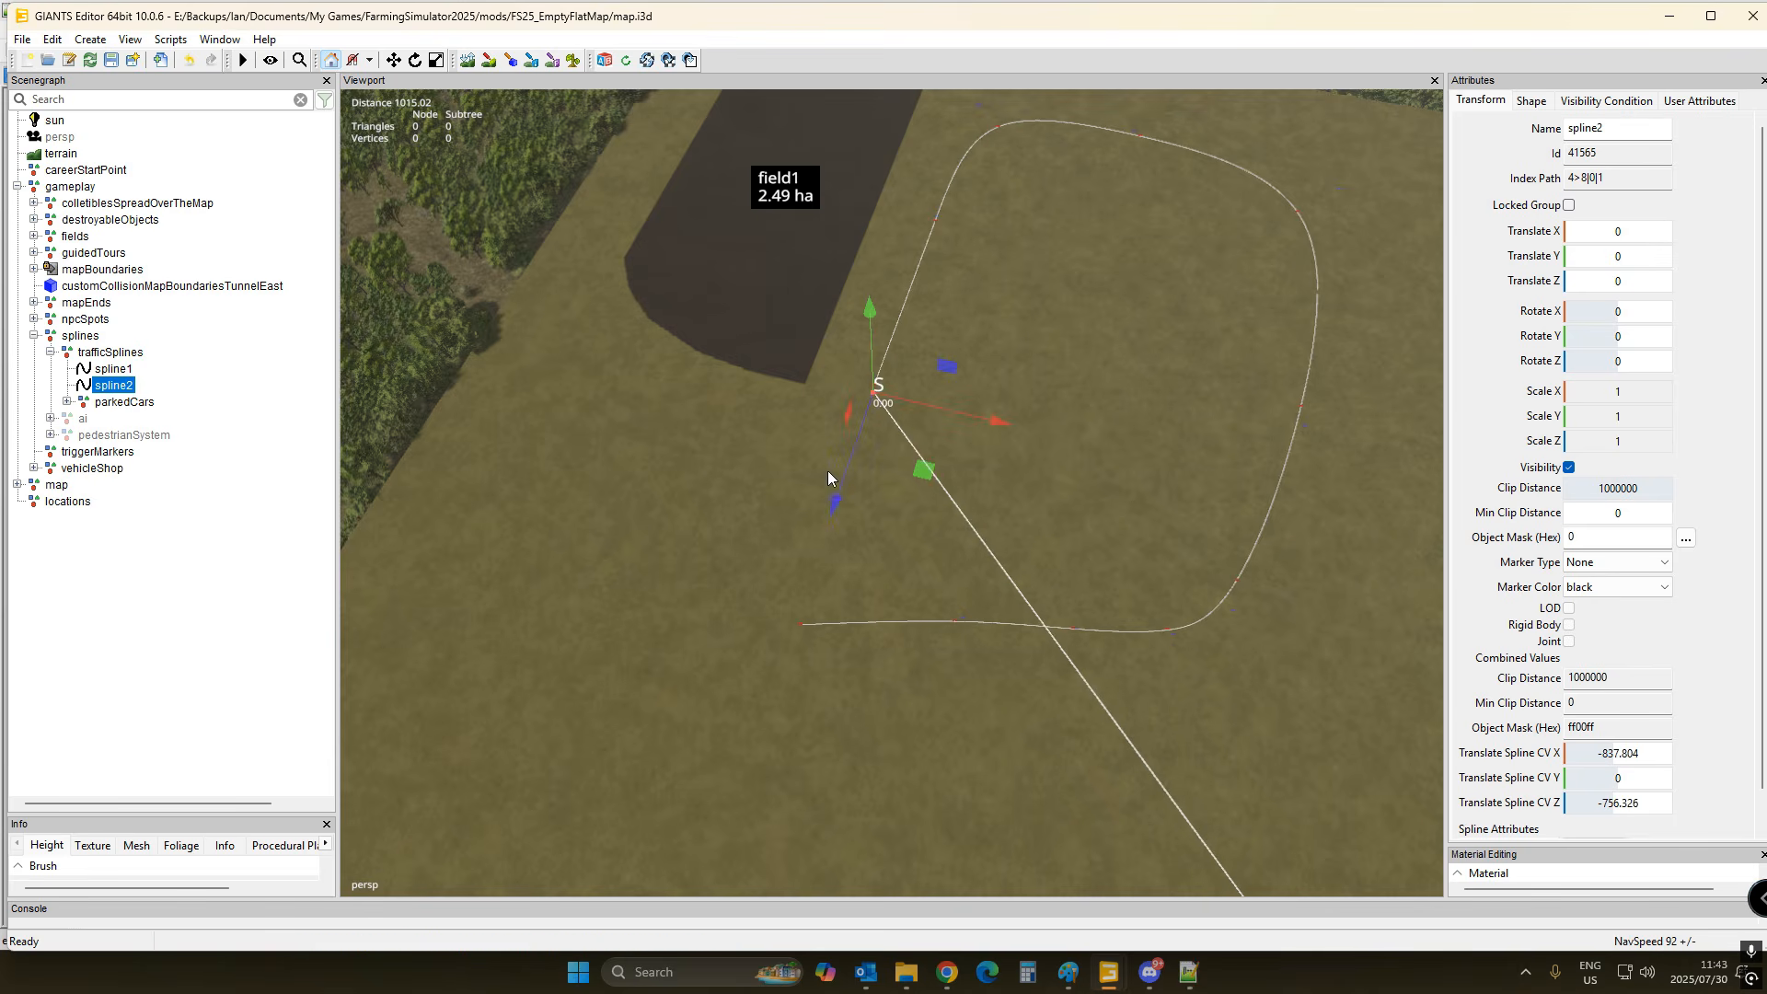
left_click_drag(852, 541, 921, 564, "alt")
scroll(826, 508, "up", 4)
scroll(922, 564, "down", 3)
scroll(922, 564, "up", 3)
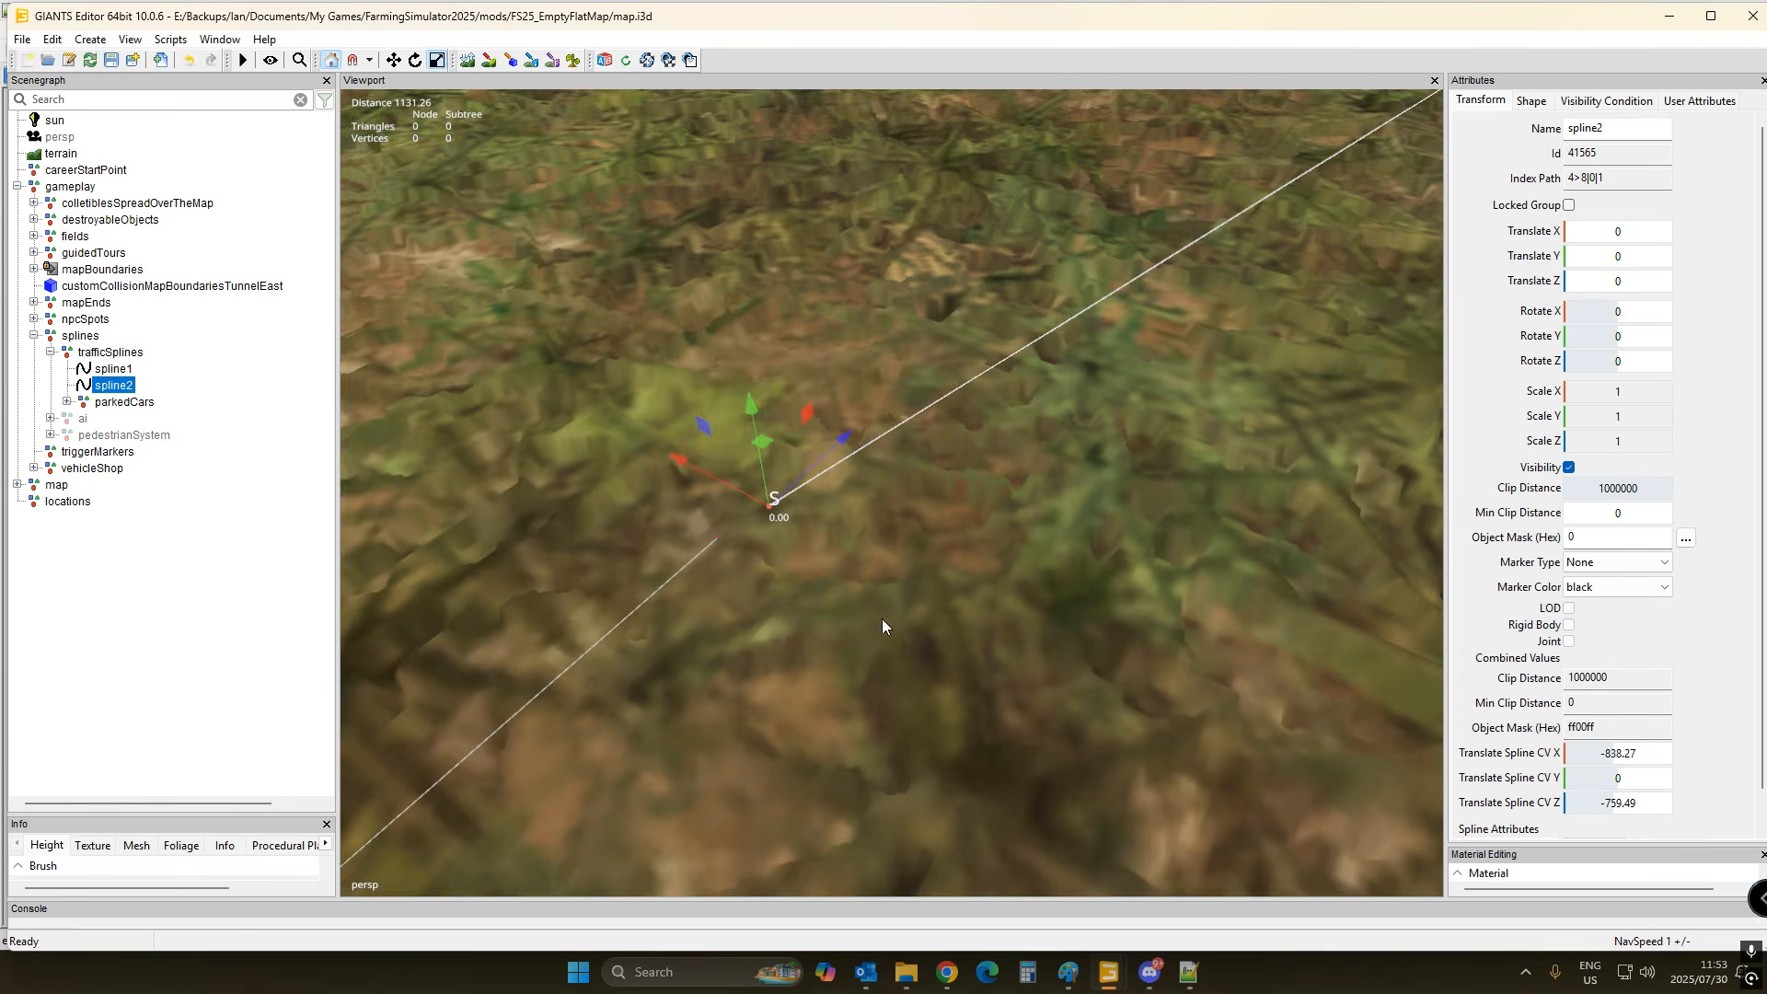
mouse_move(902, 664)
left_mouse_down("alt")
mouse_move(922, 669)
mouse_move(880, 669)
left_mouse_up("alt")
scroll(881, 669, "up", 3)
scroll(881, 670, "down", 3)
- Duplicate spline2 in trafficSplines and delete the copy below parkedCars
key("ctrl+d")
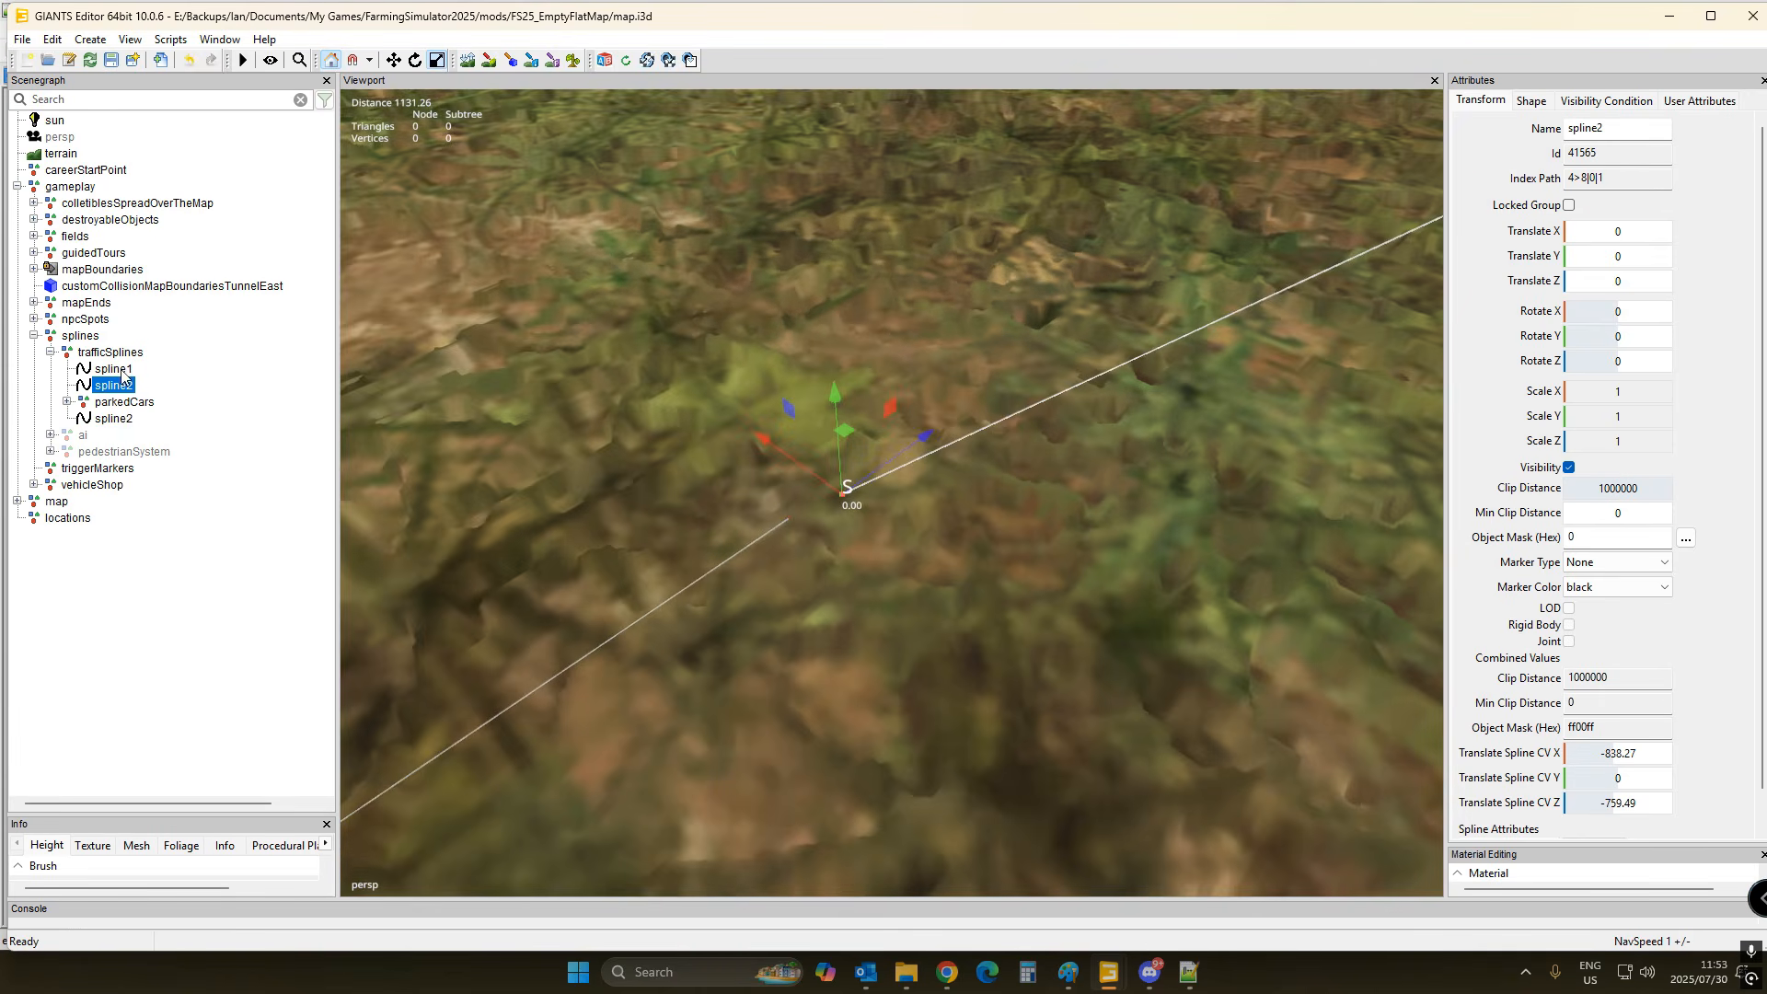
left_click(114, 420)
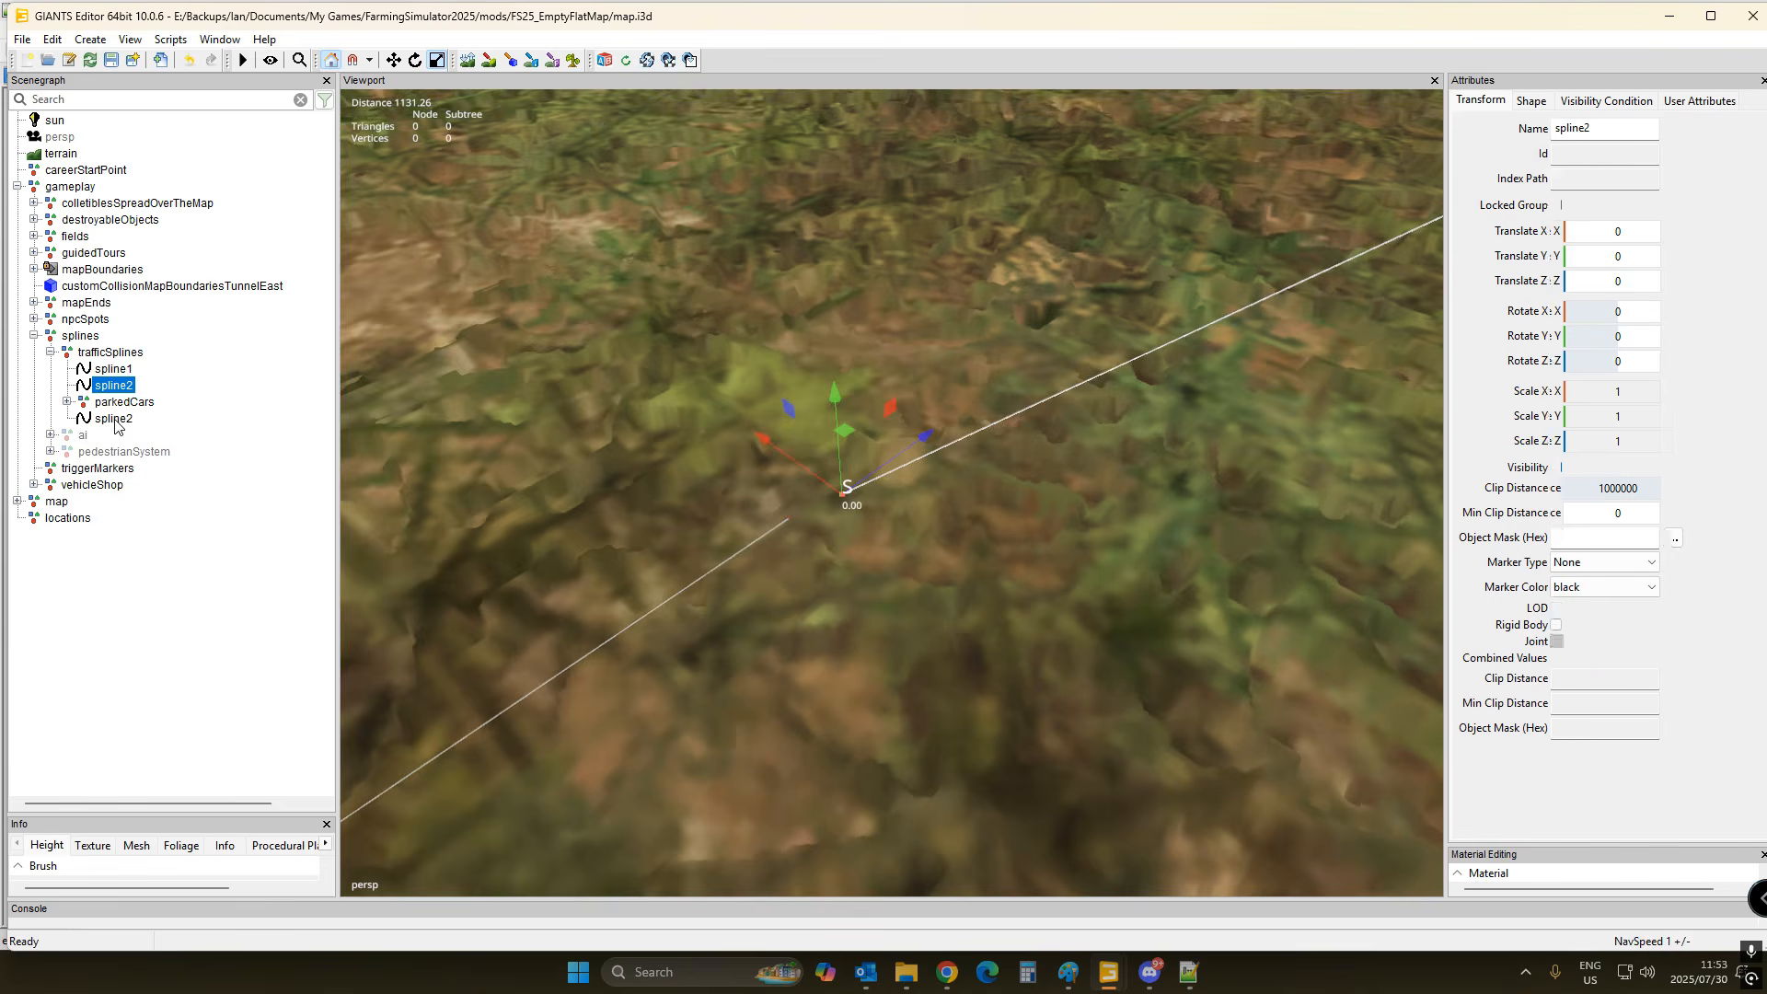
key("Delete")
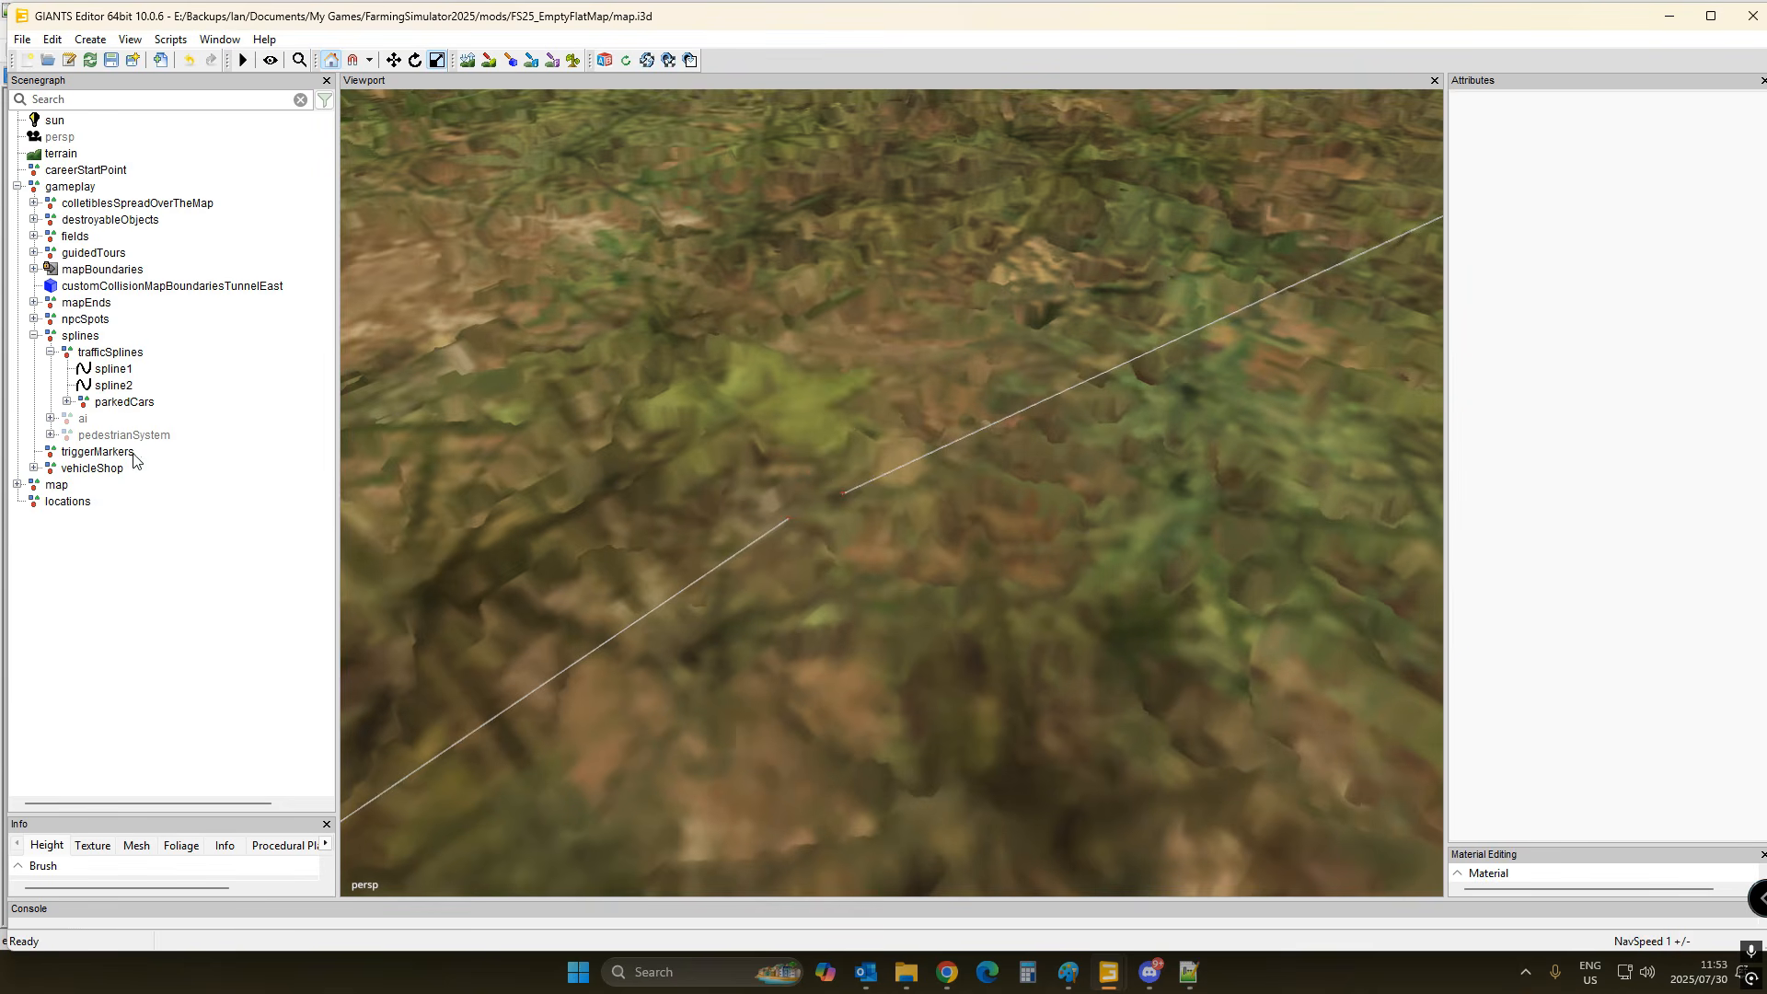
- Compare spline1's end point with spline2's start point where the two splines meet
left_click(118, 386)
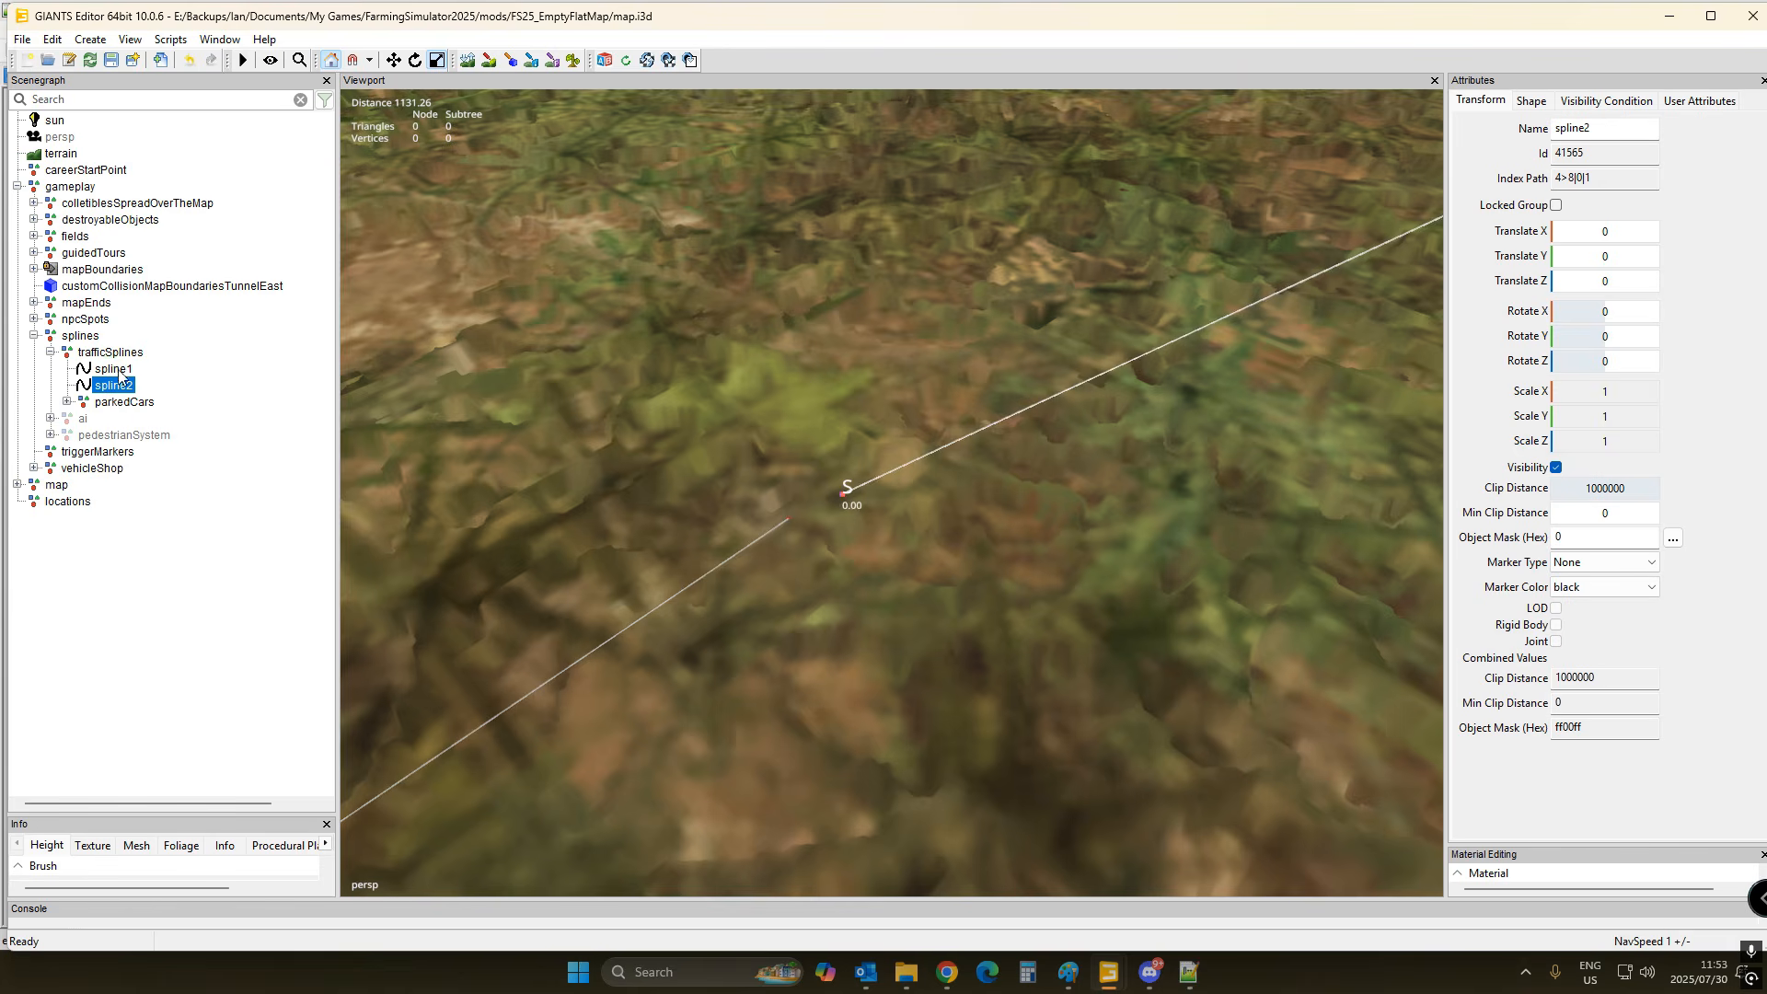
key("Up")
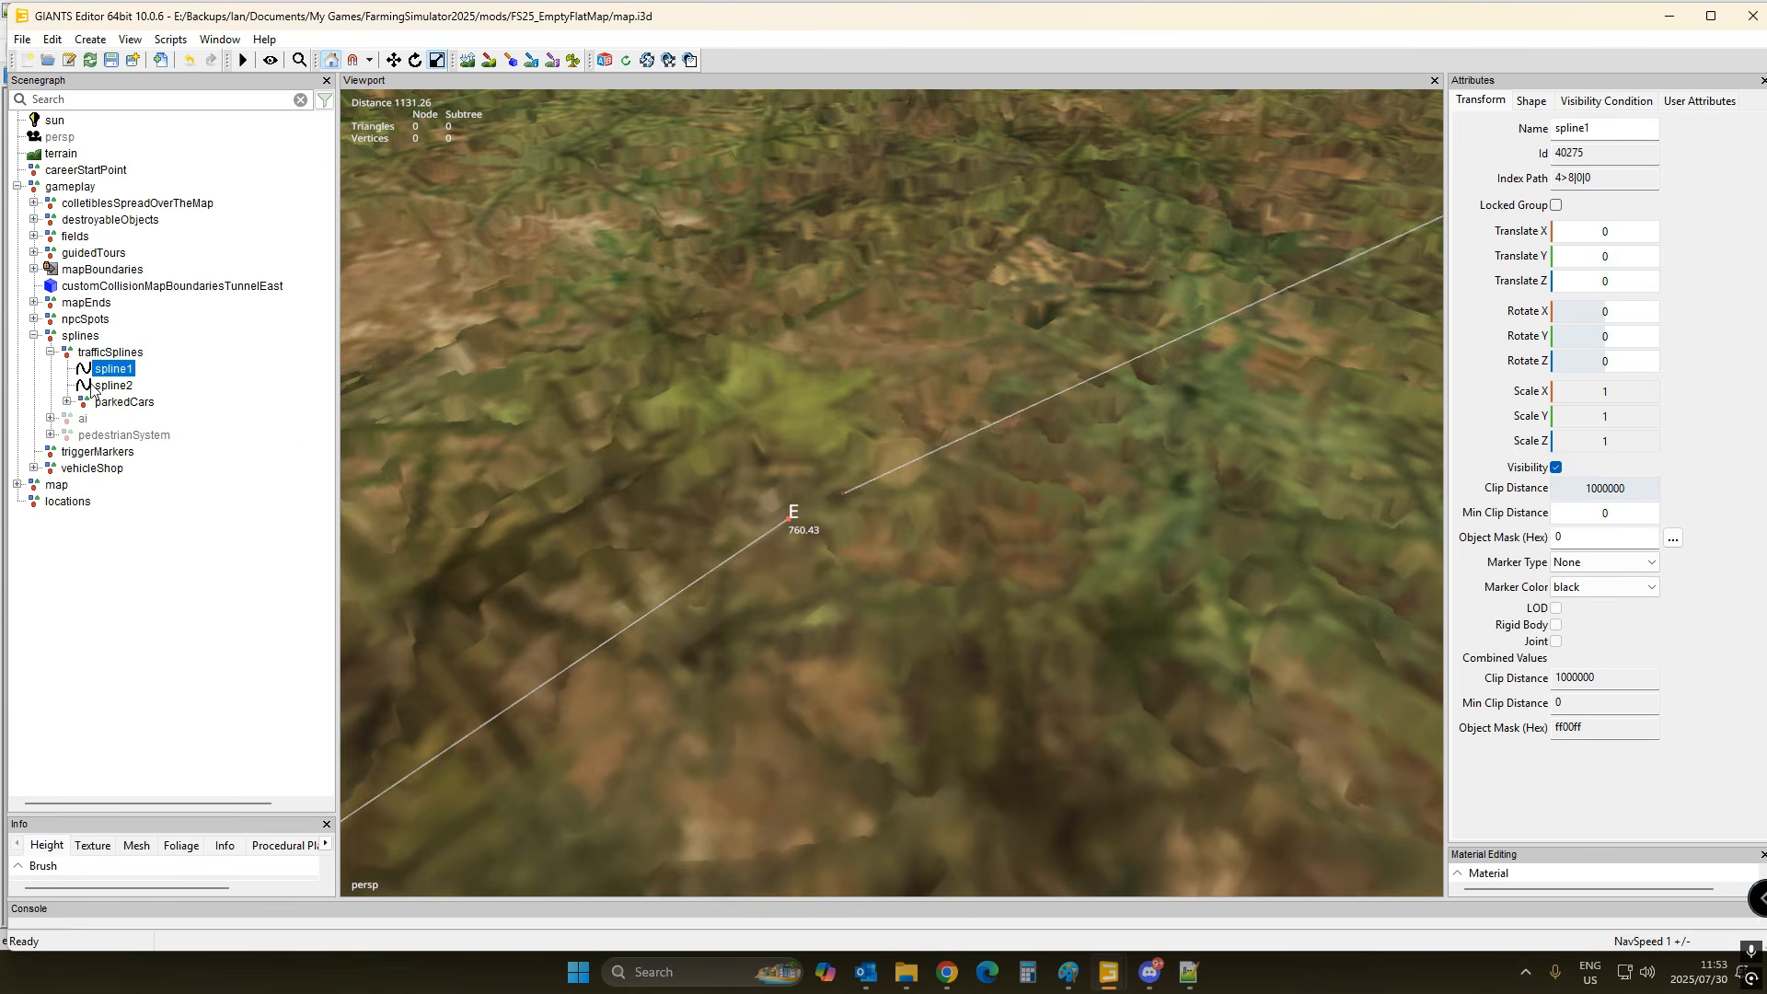
key("Down")
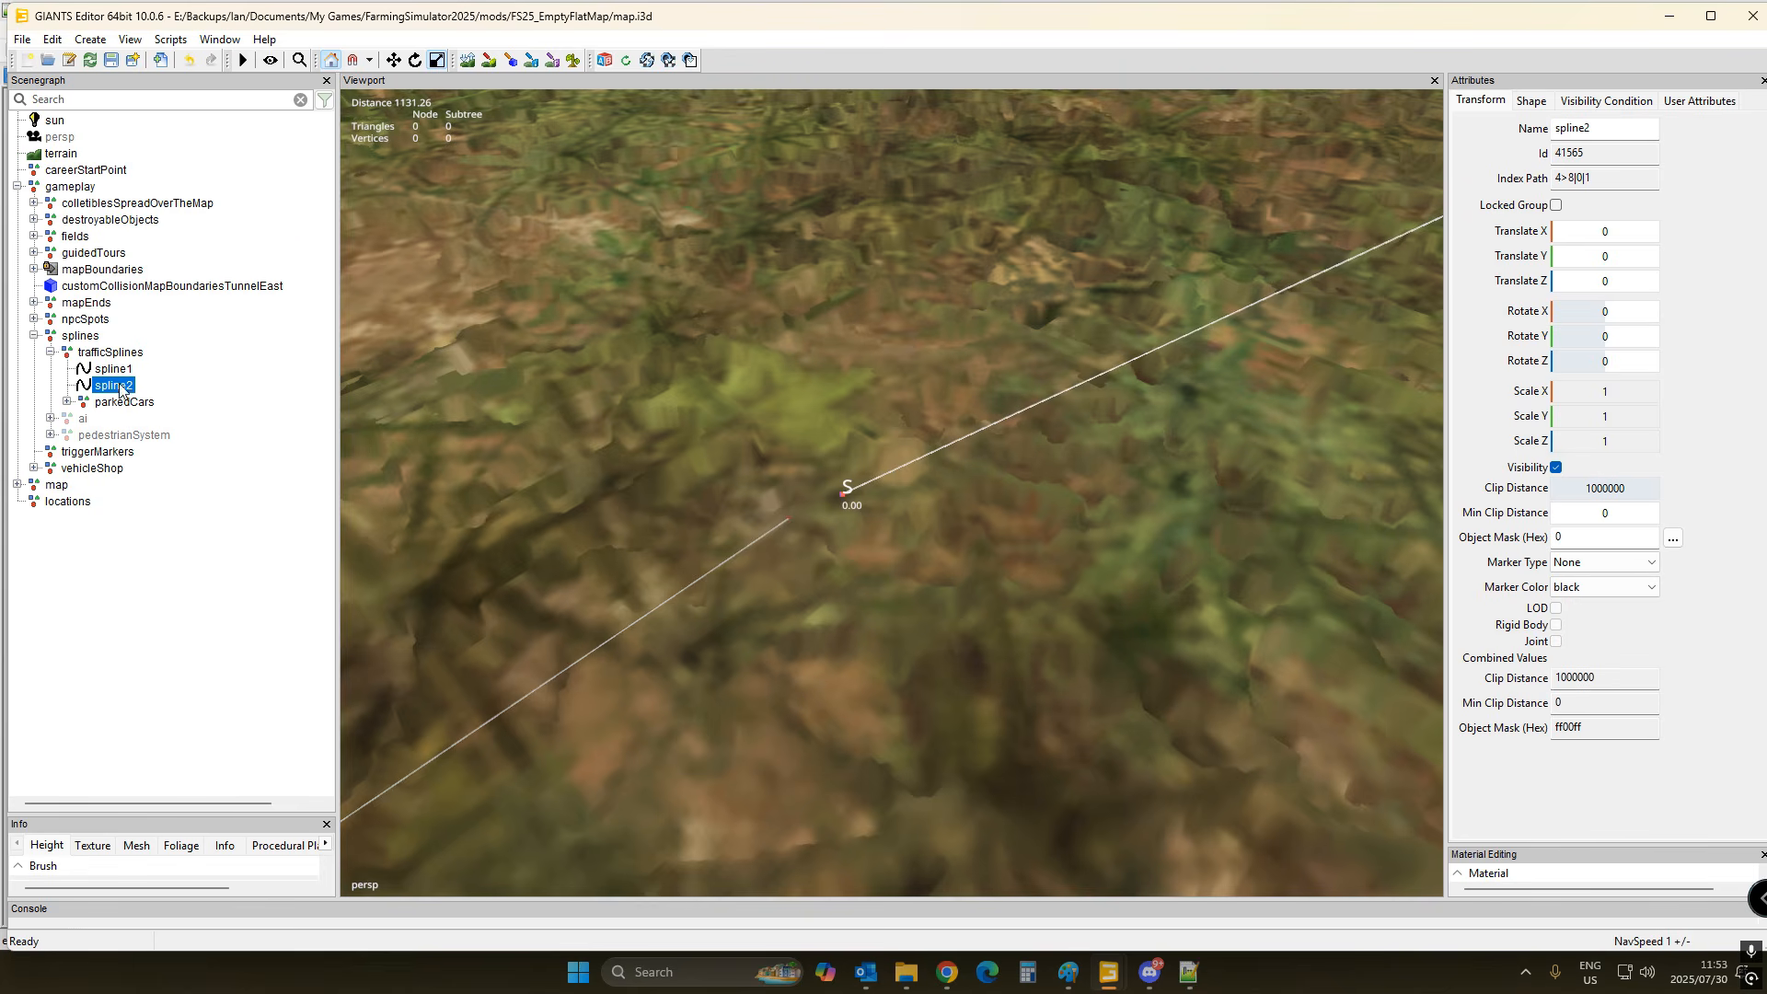
- Move spline2's start point onto spline1's end point so the gap between the two splines closes
left_click(837, 503)
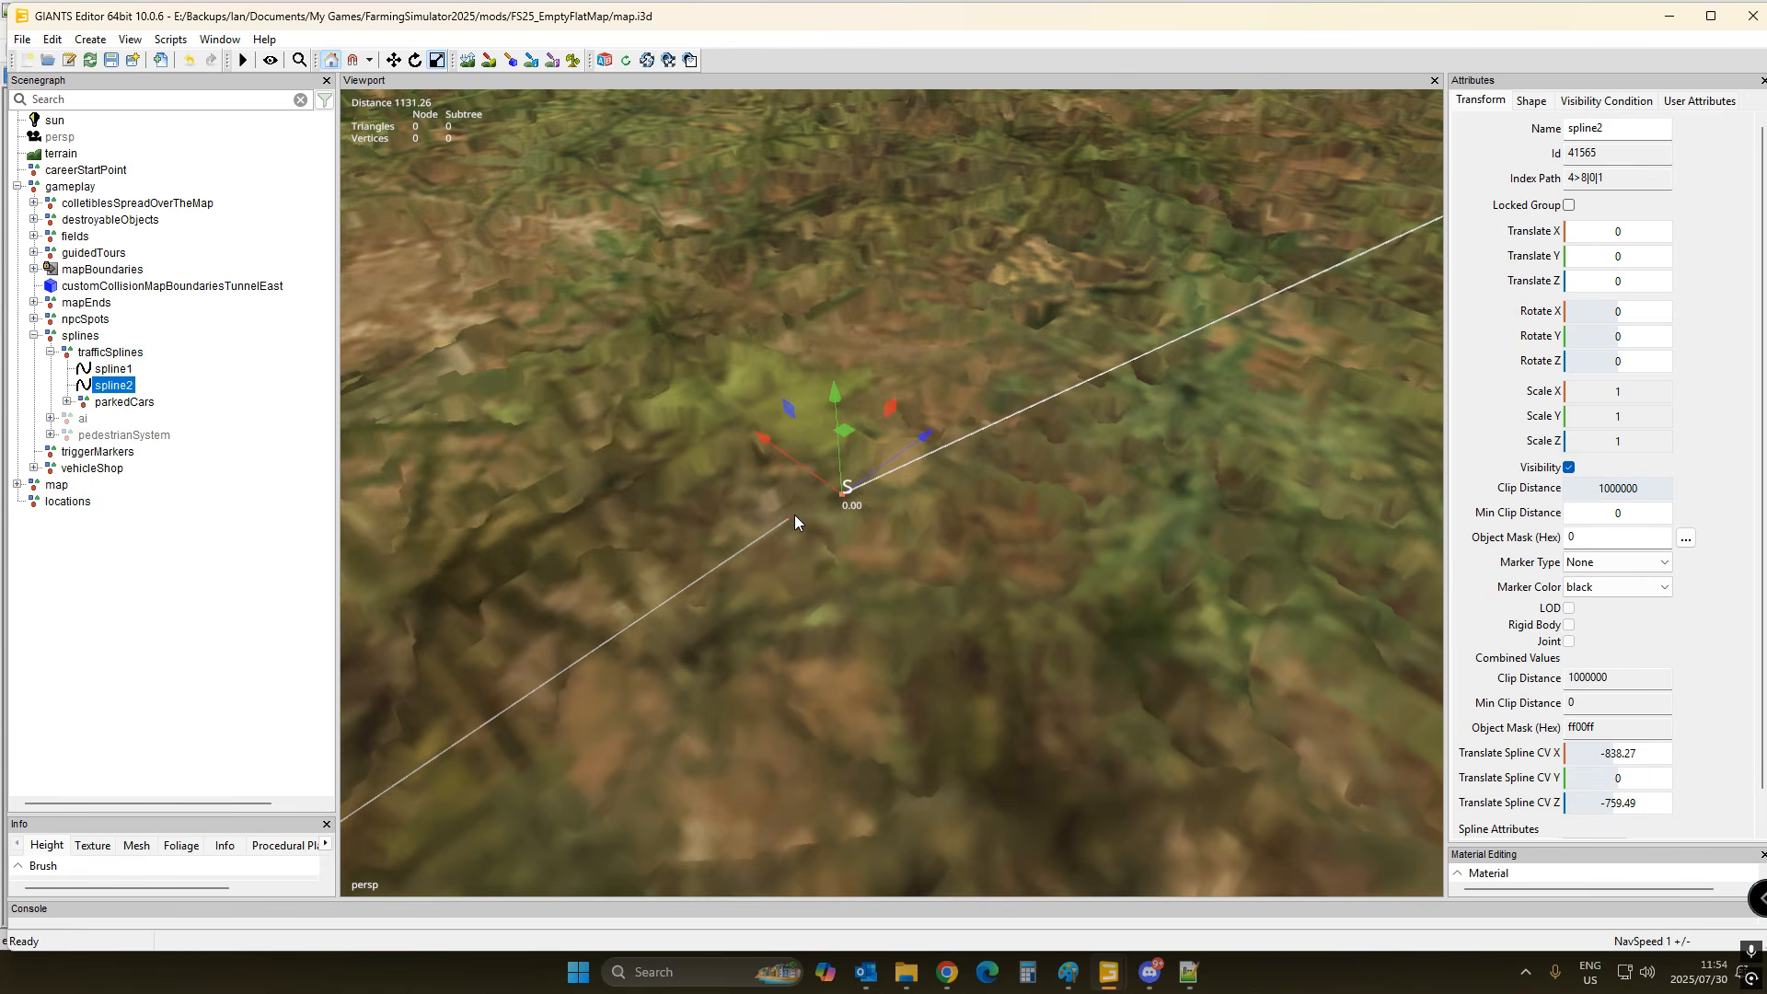
key("ctrl+b")
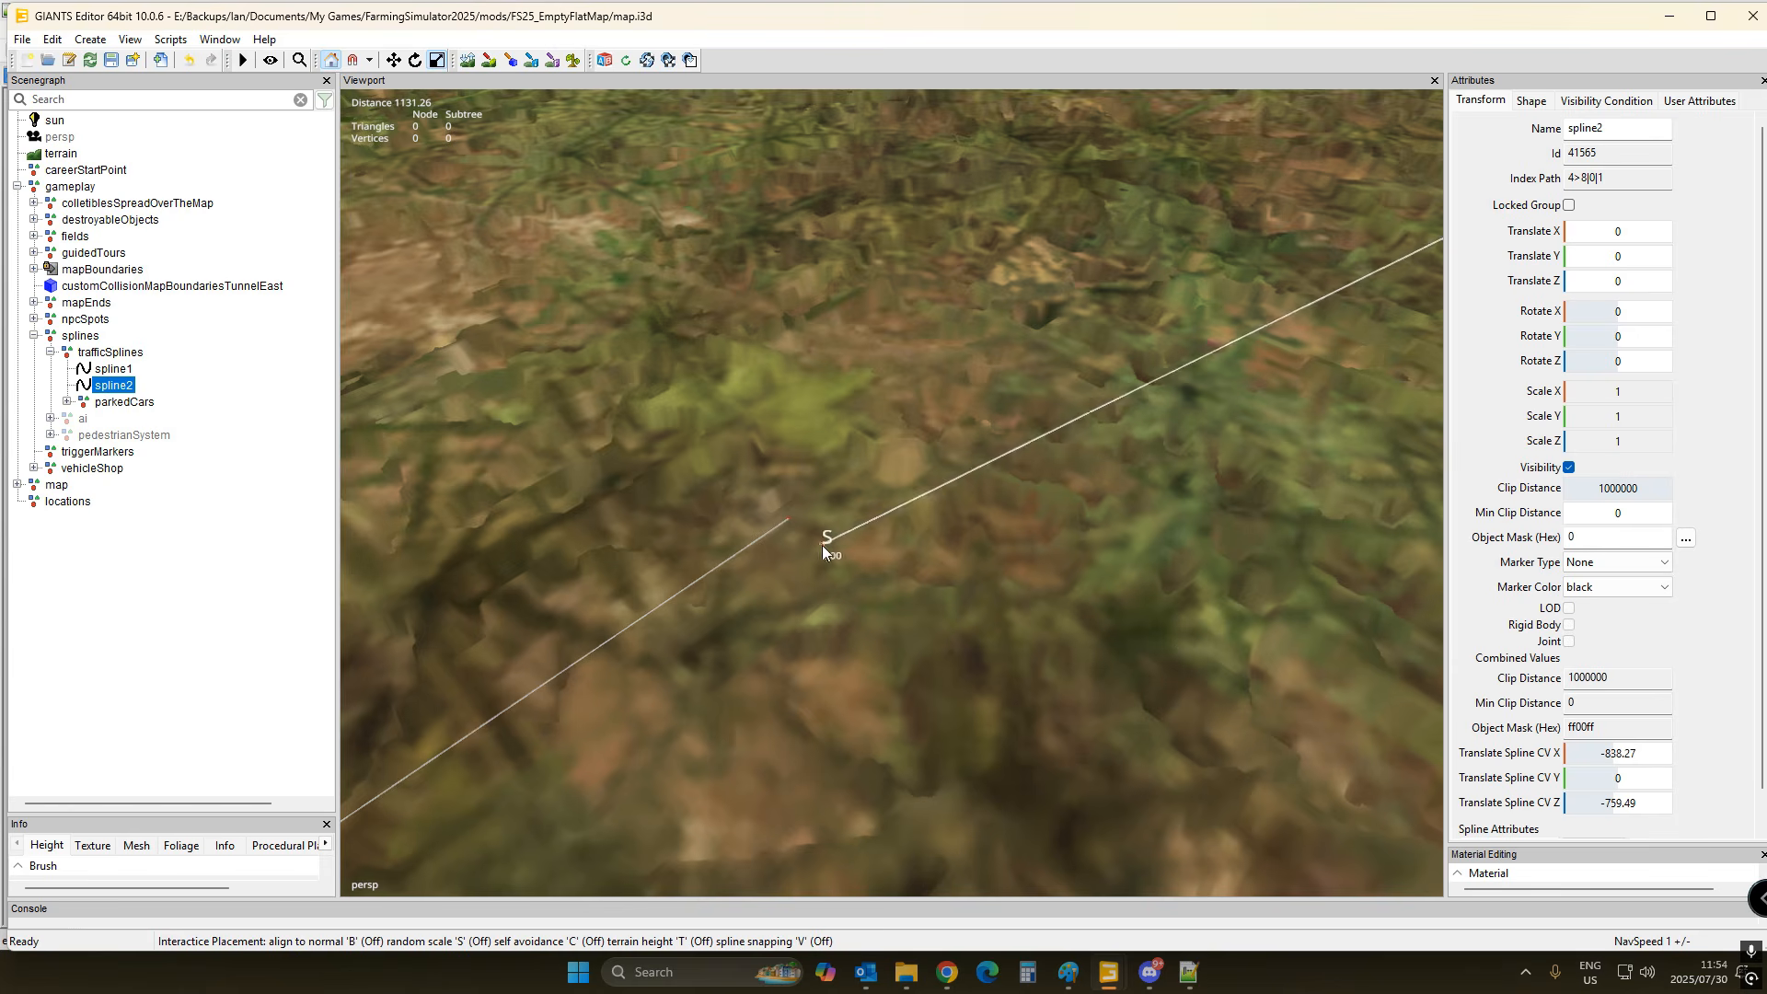
left_click(792, 509)
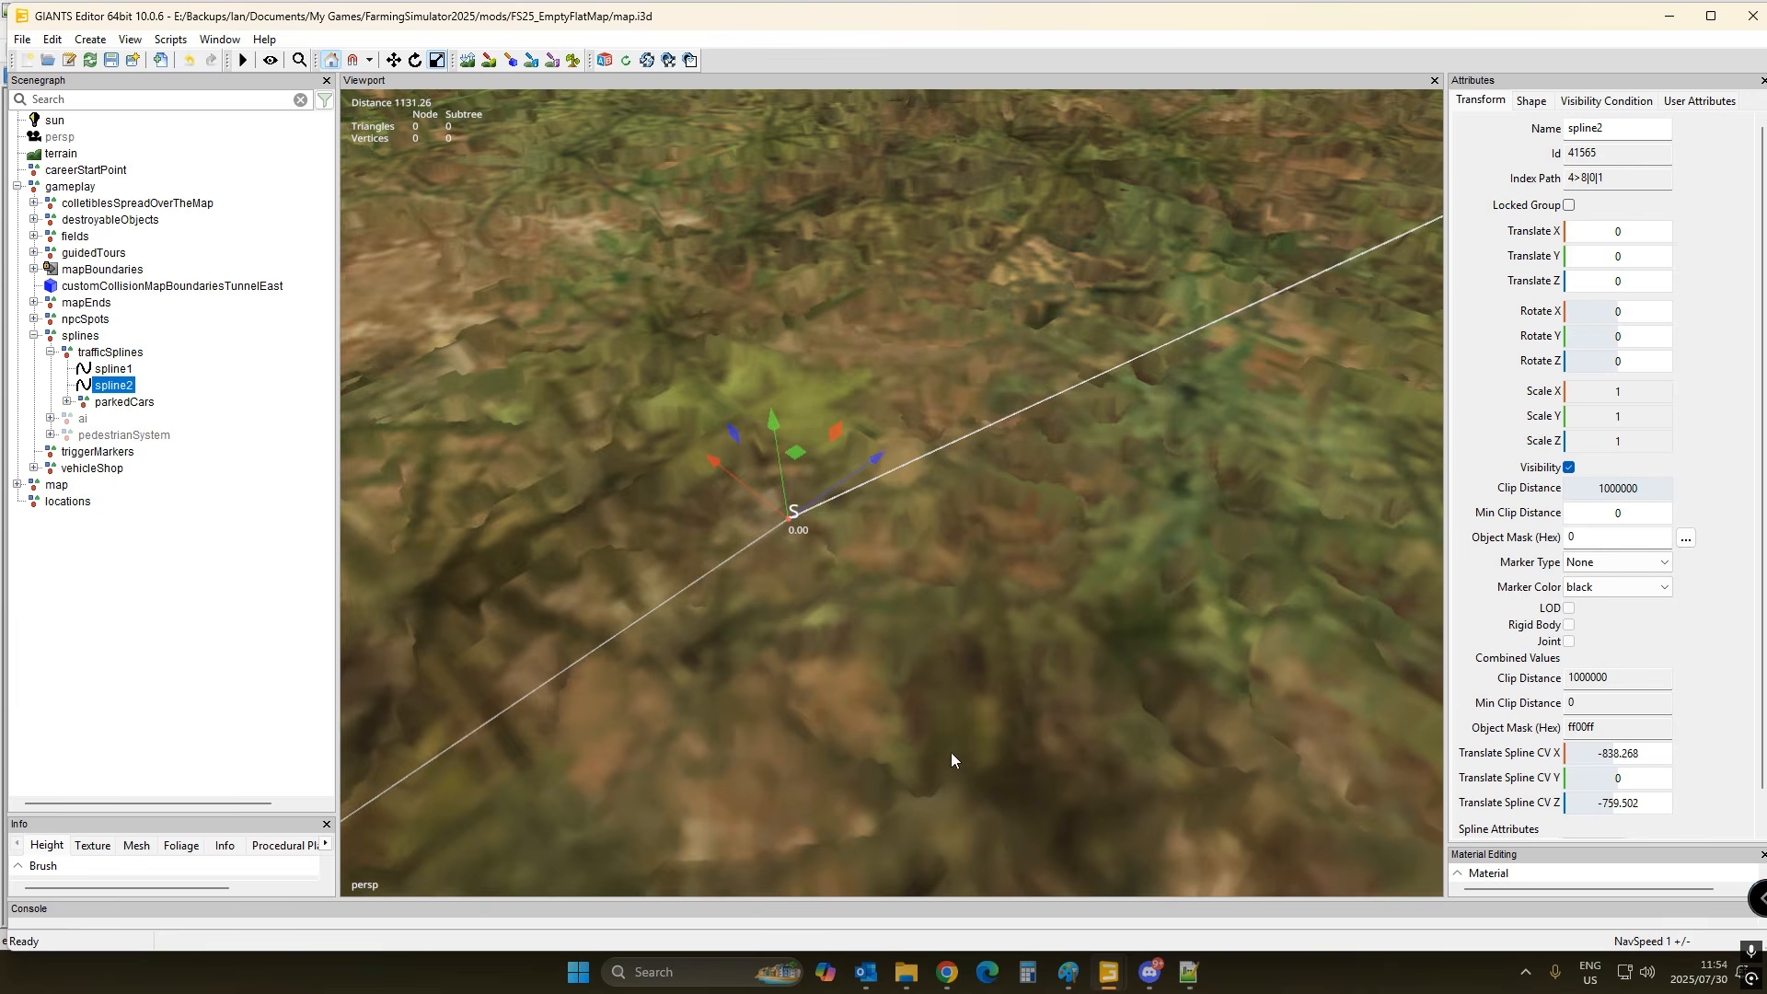
- Move spline2's end point across the terrain to just short of spline1's start point, giving a spline length of about 101 m
scroll(990, 736, "down", 5)
left_click_drag(952, 753, 1083, 725, "alt")
scroll(931, 778, "down", 2)
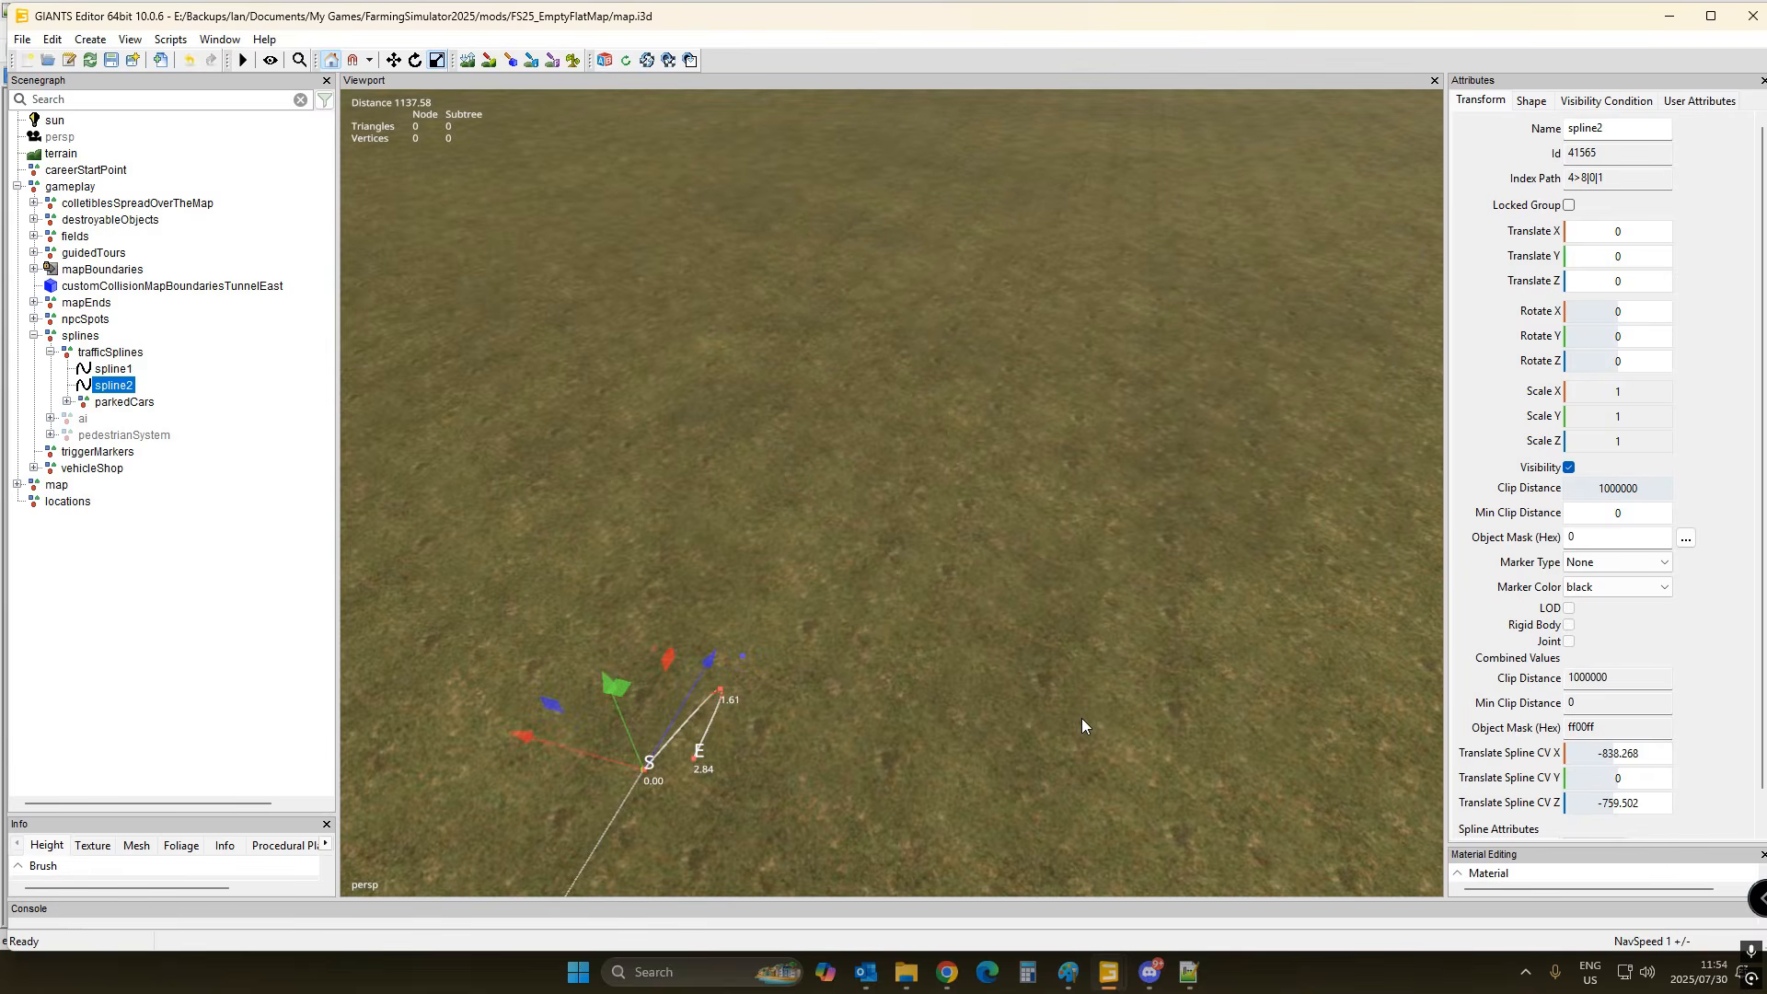
key("Up")
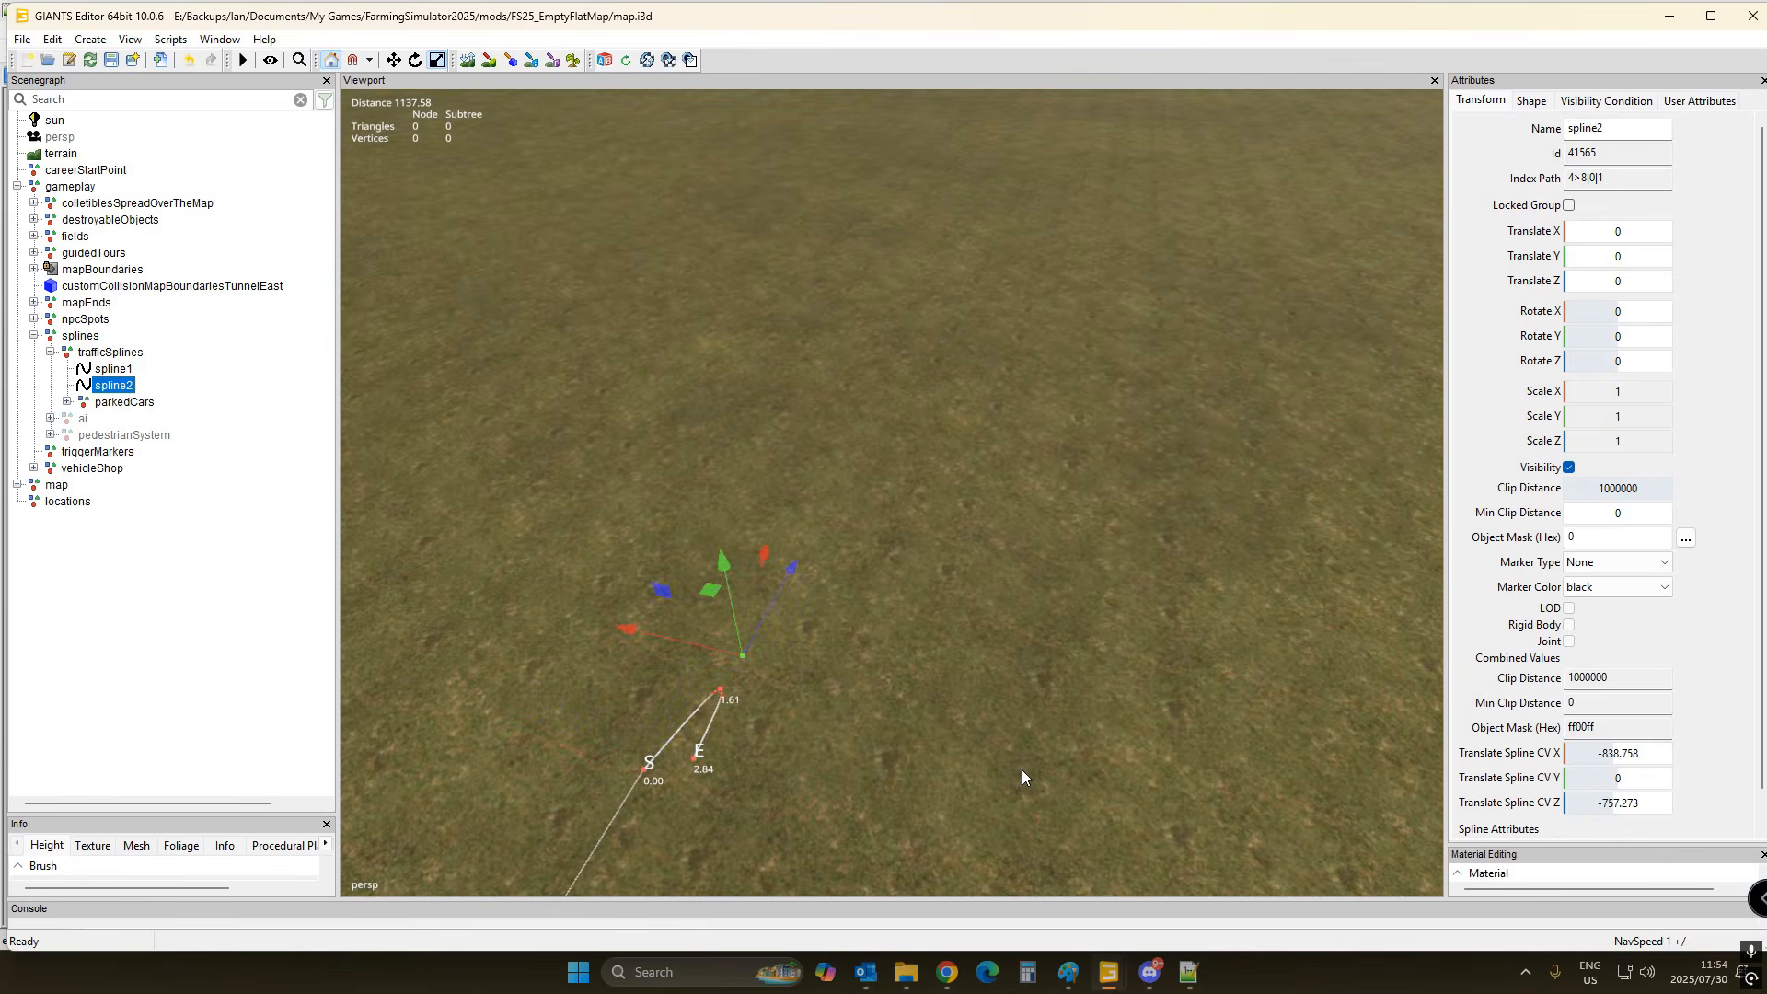
key("Up")
left_click_drag(971, 800, 1013, 669, "alt")
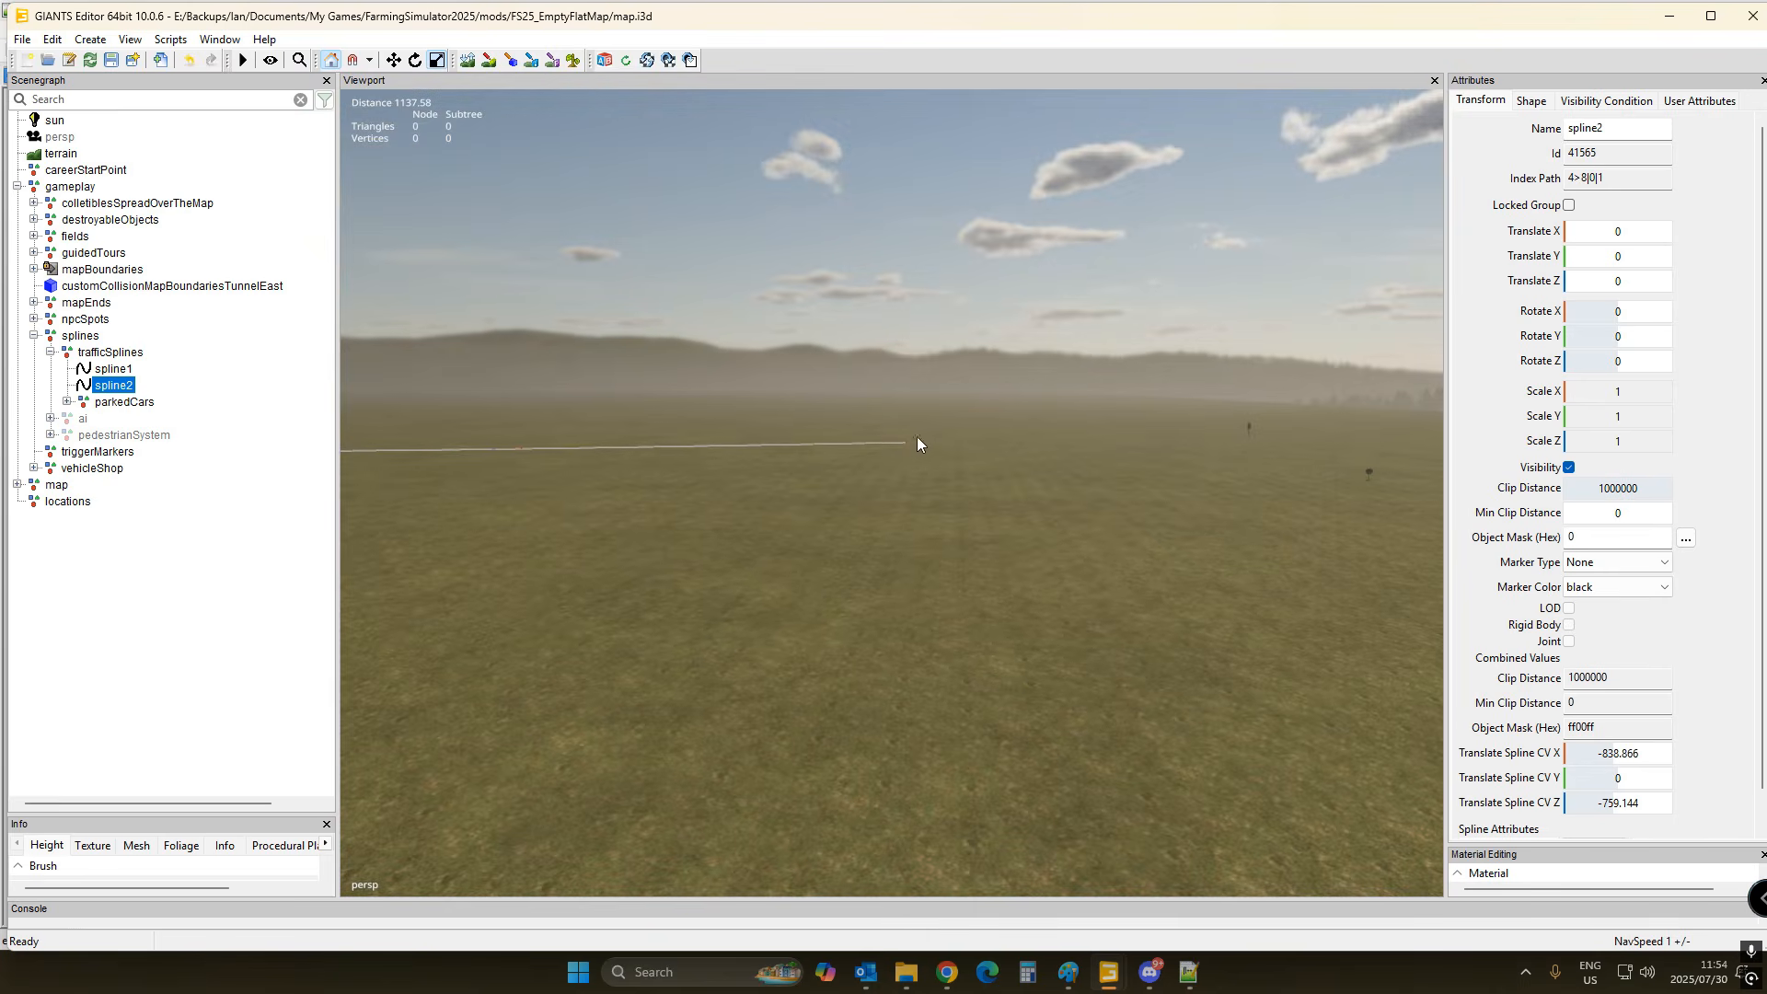
key("ctrl+b")
mouse_move(988, 559)
left_mouse_down("alt")
mouse_move(931, 713)
mouse_move(864, 775)
mouse_move(843, 693)
mouse_move(912, 655)
mouse_move(1053, 479)
mouse_move(1016, 657)
mouse_move(1025, 629)
mouse_move(1029, 791)
mouse_move(1013, 790)
mouse_move(1029, 741)
left_mouse_up("alt")
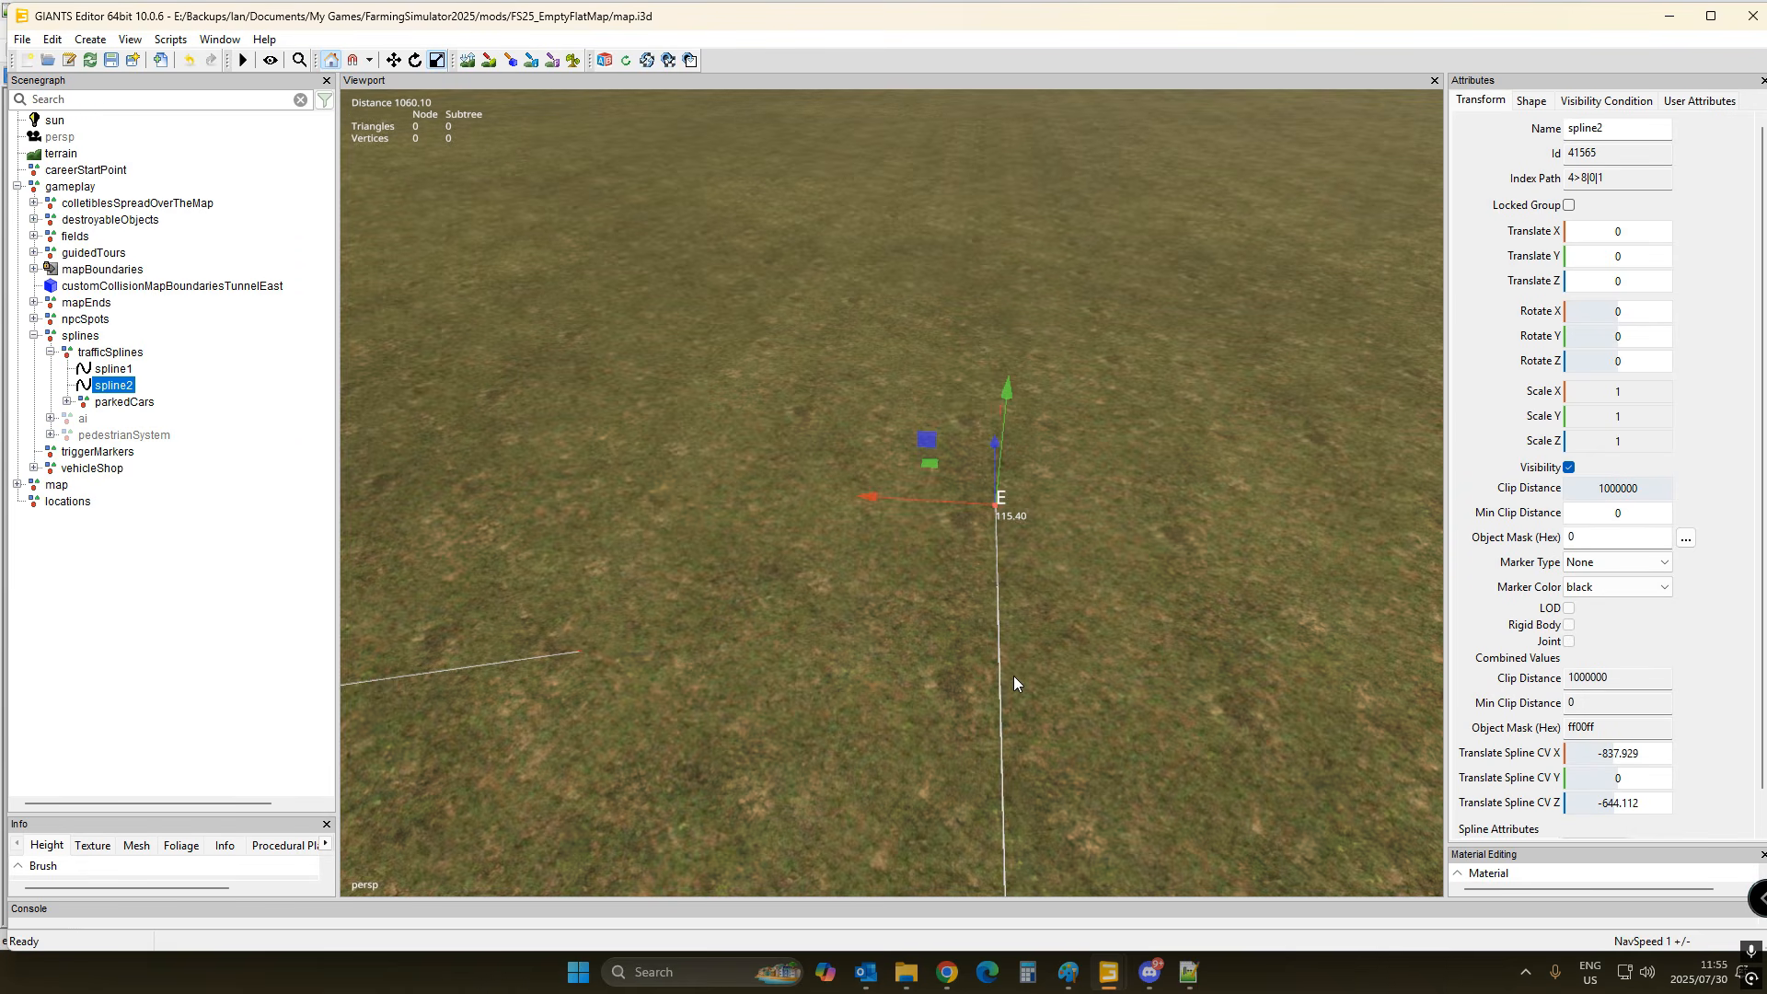
right_click_drag(1078, 666, 532, 632)
left_click(832, 363)
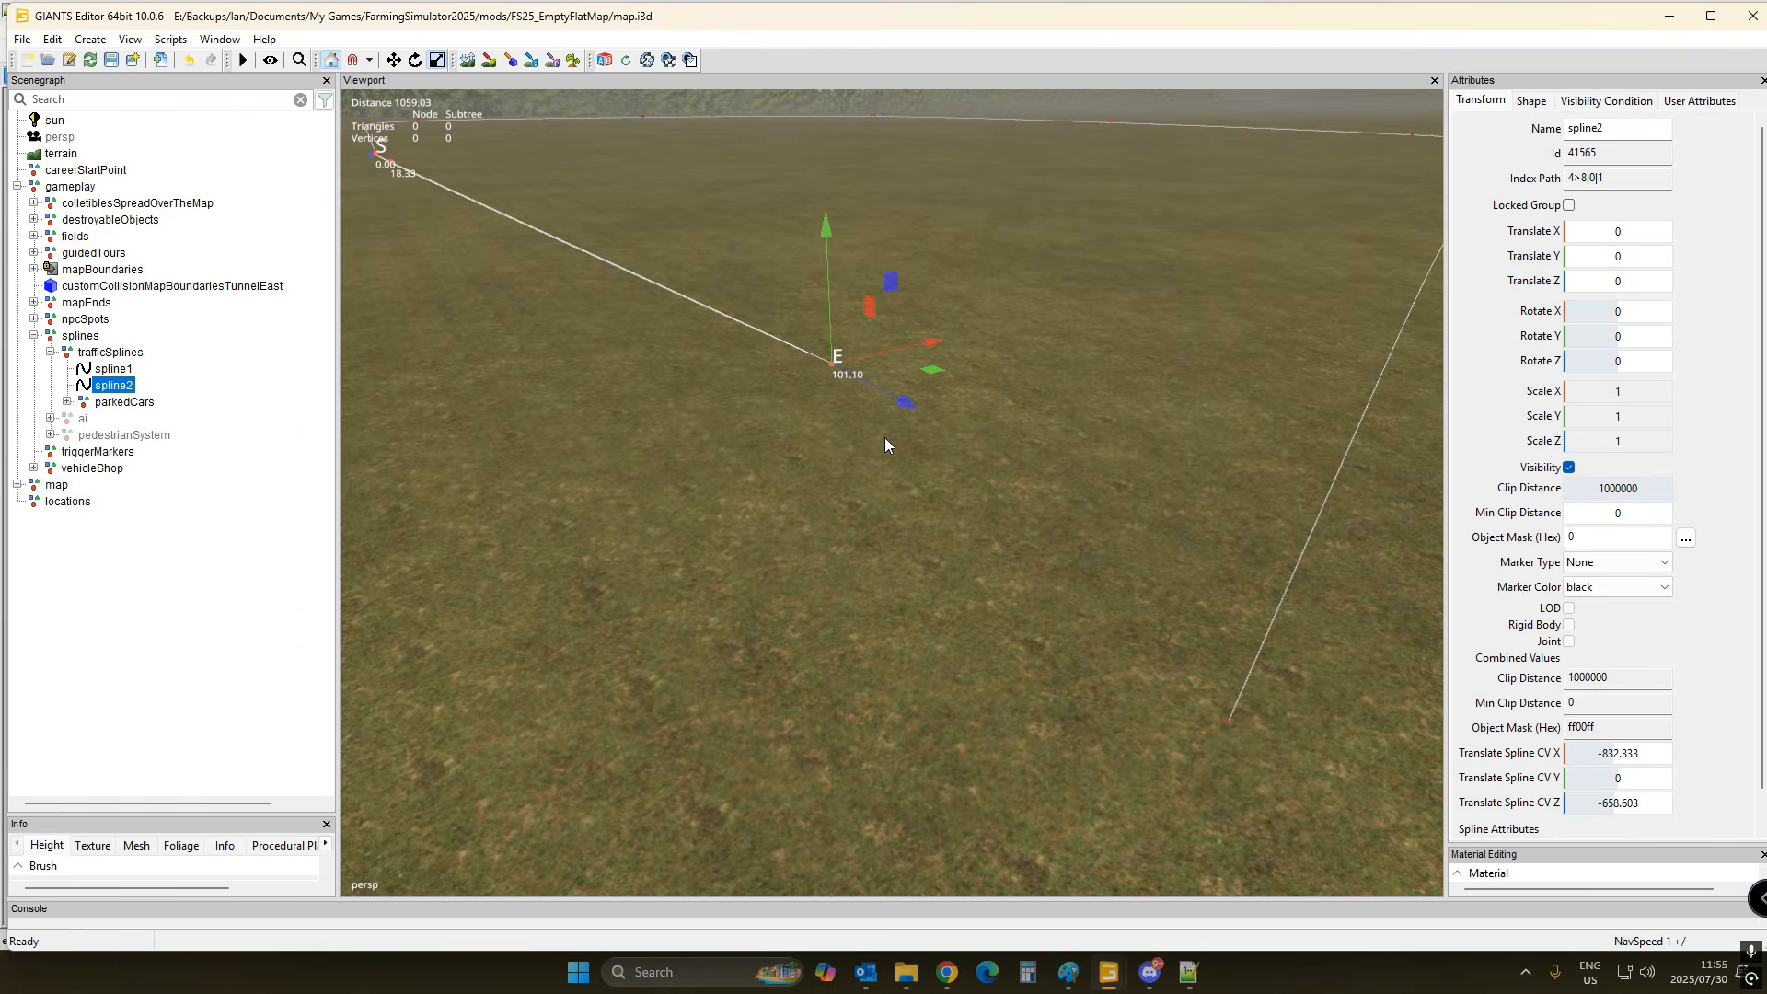
- Move spline1's start point close to spline2's end point using interactive placement
right_click_drag(885, 439, 994, 422)
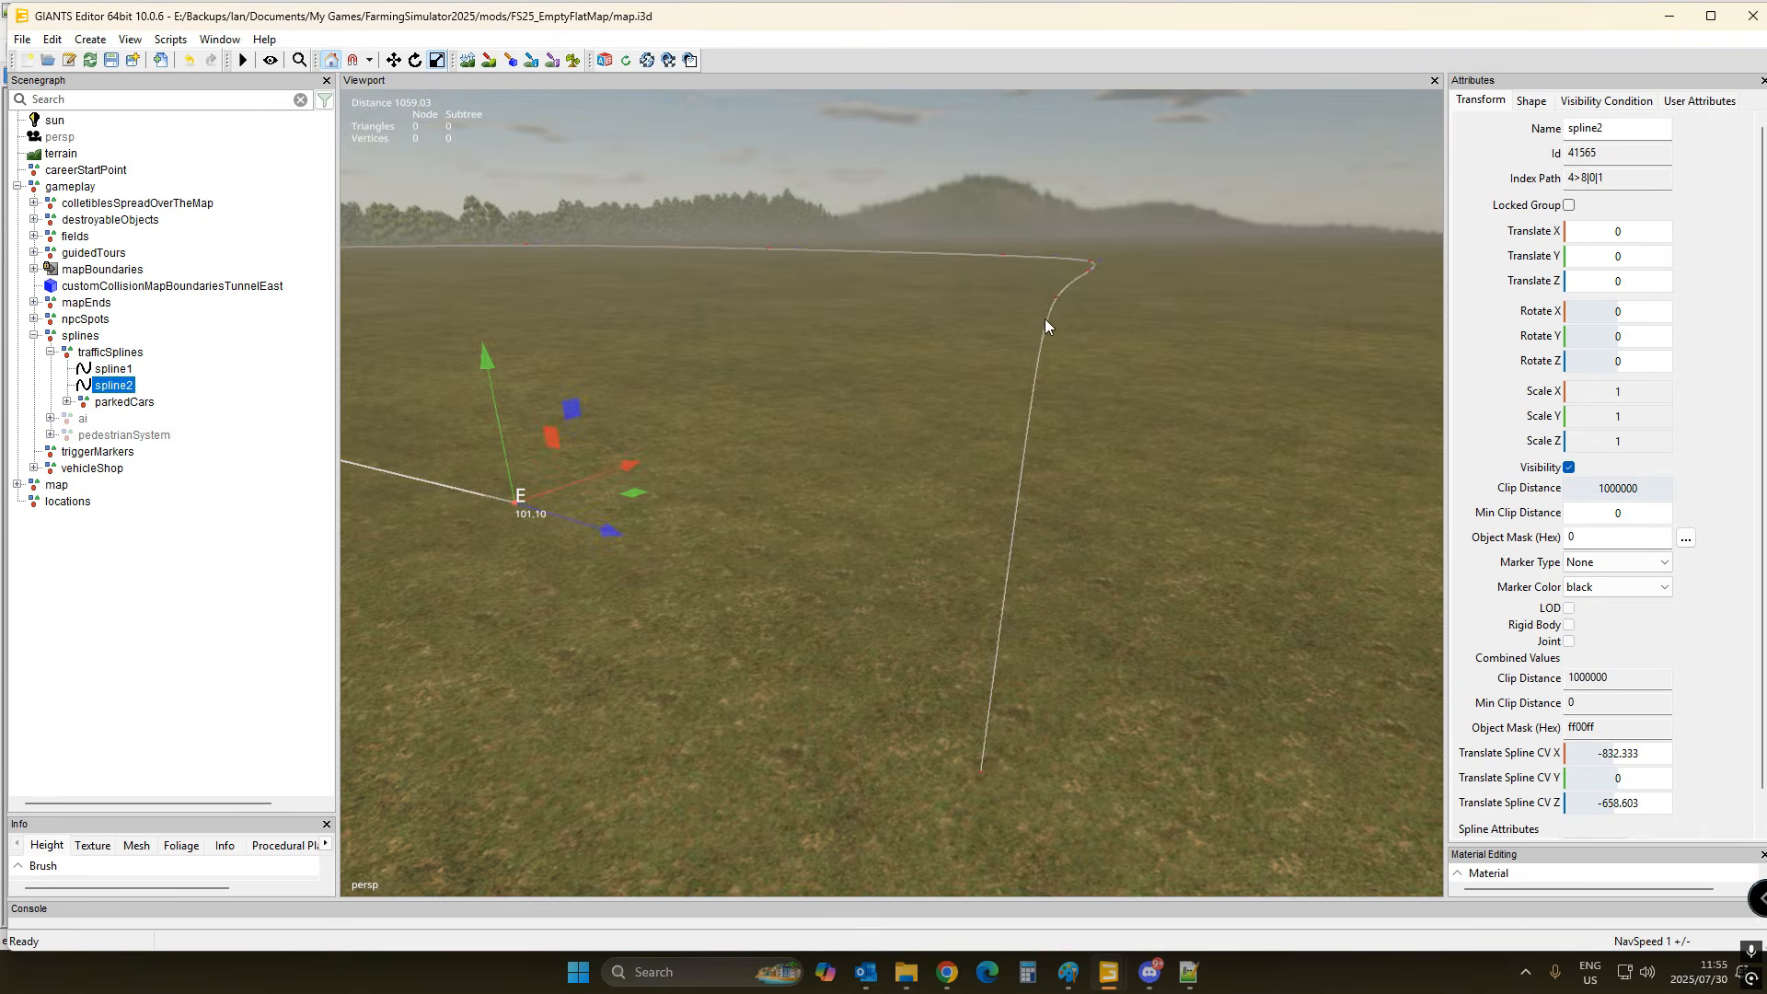
left_click(1049, 295)
left_click(1047, 368)
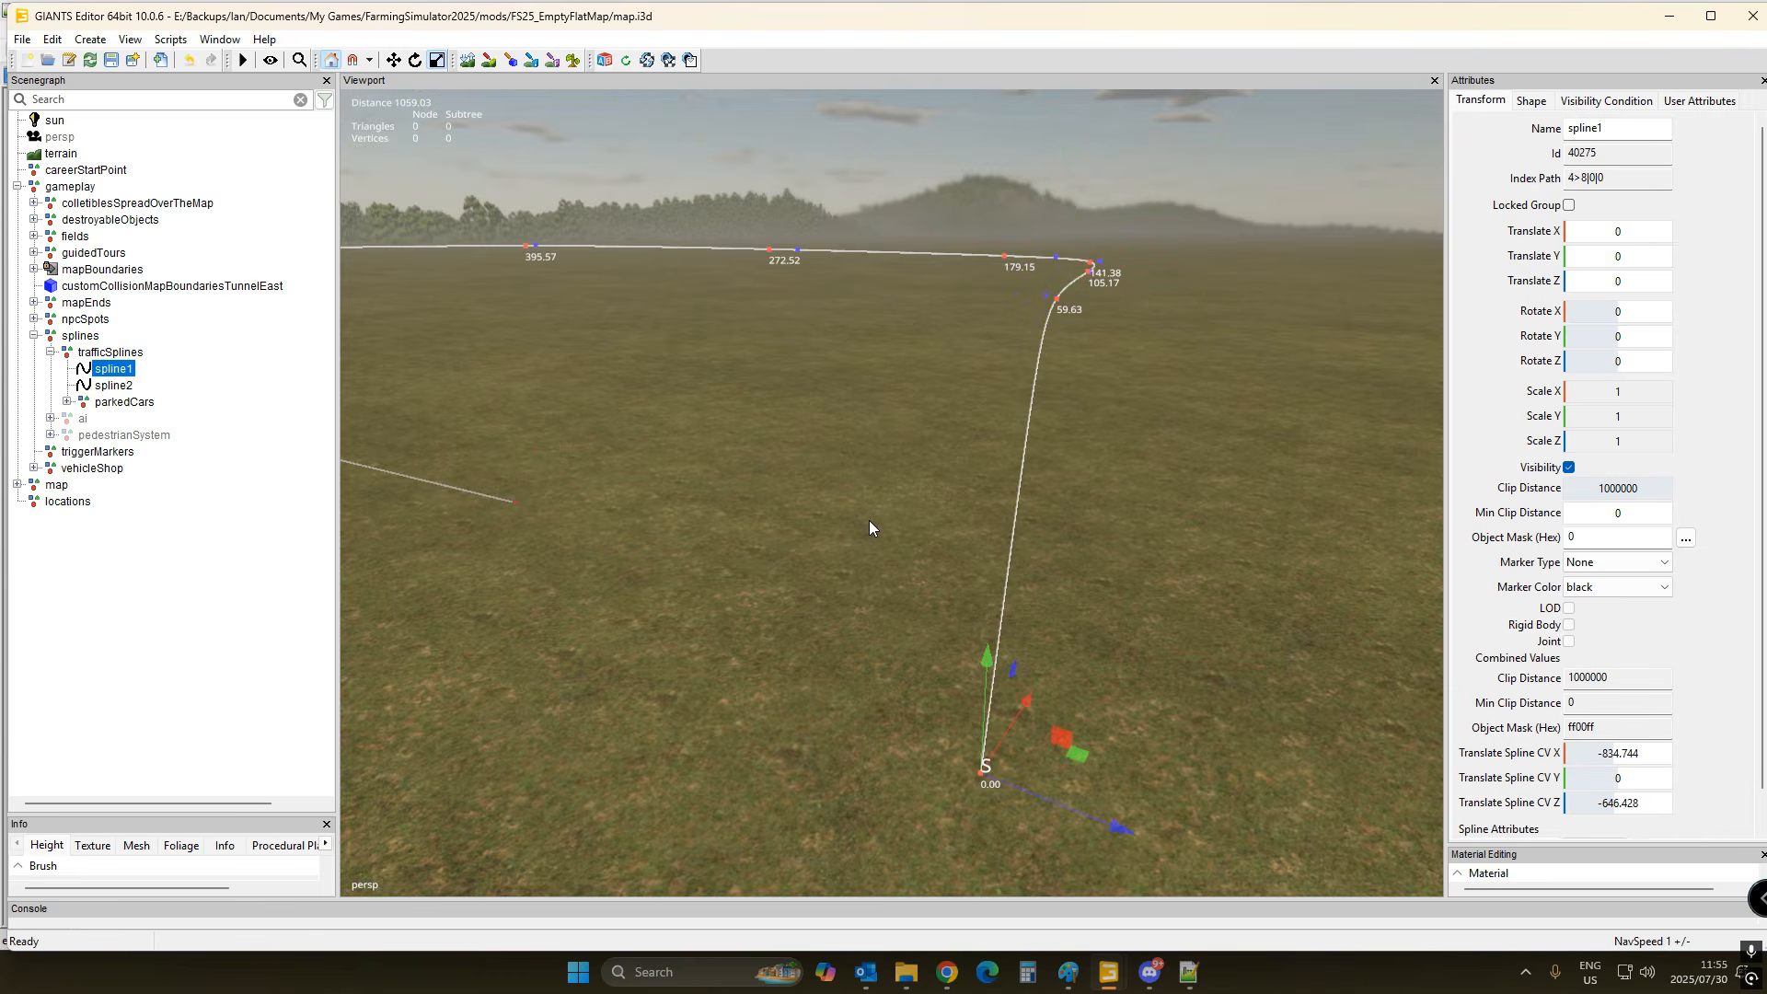
key("ctrl+b")
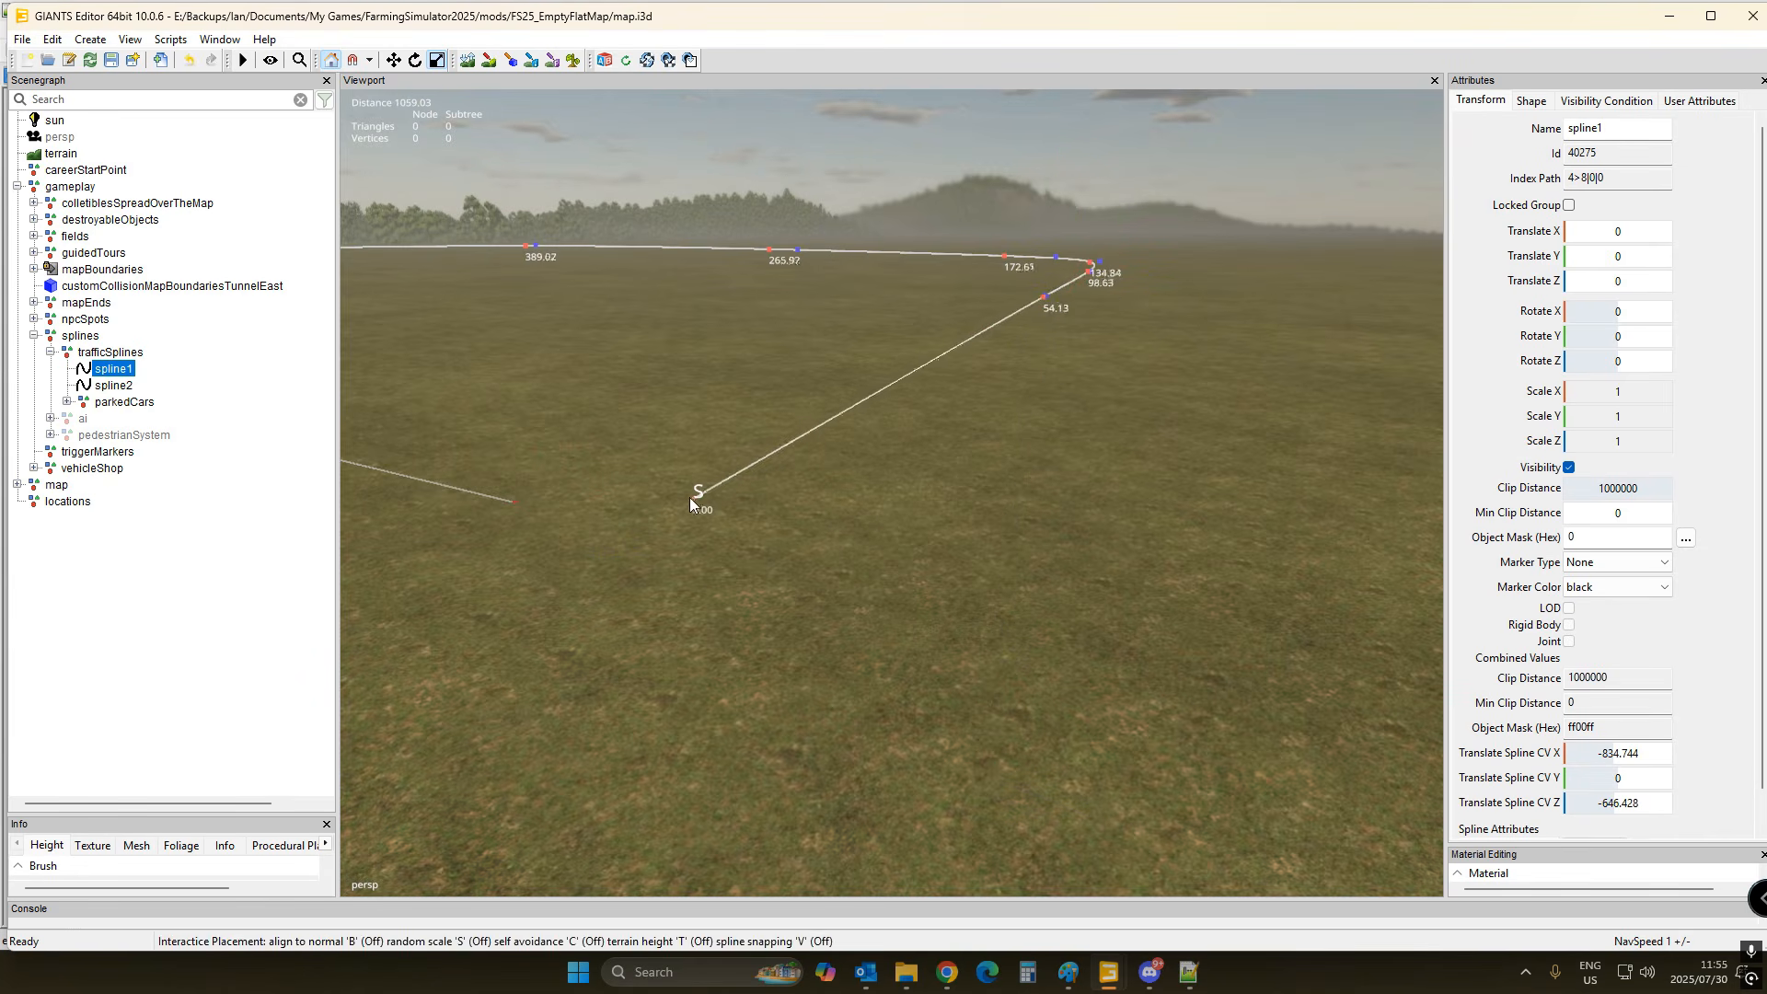
left_click(613, 495)
left_click_drag(975, 676, 911, 738, "alt")
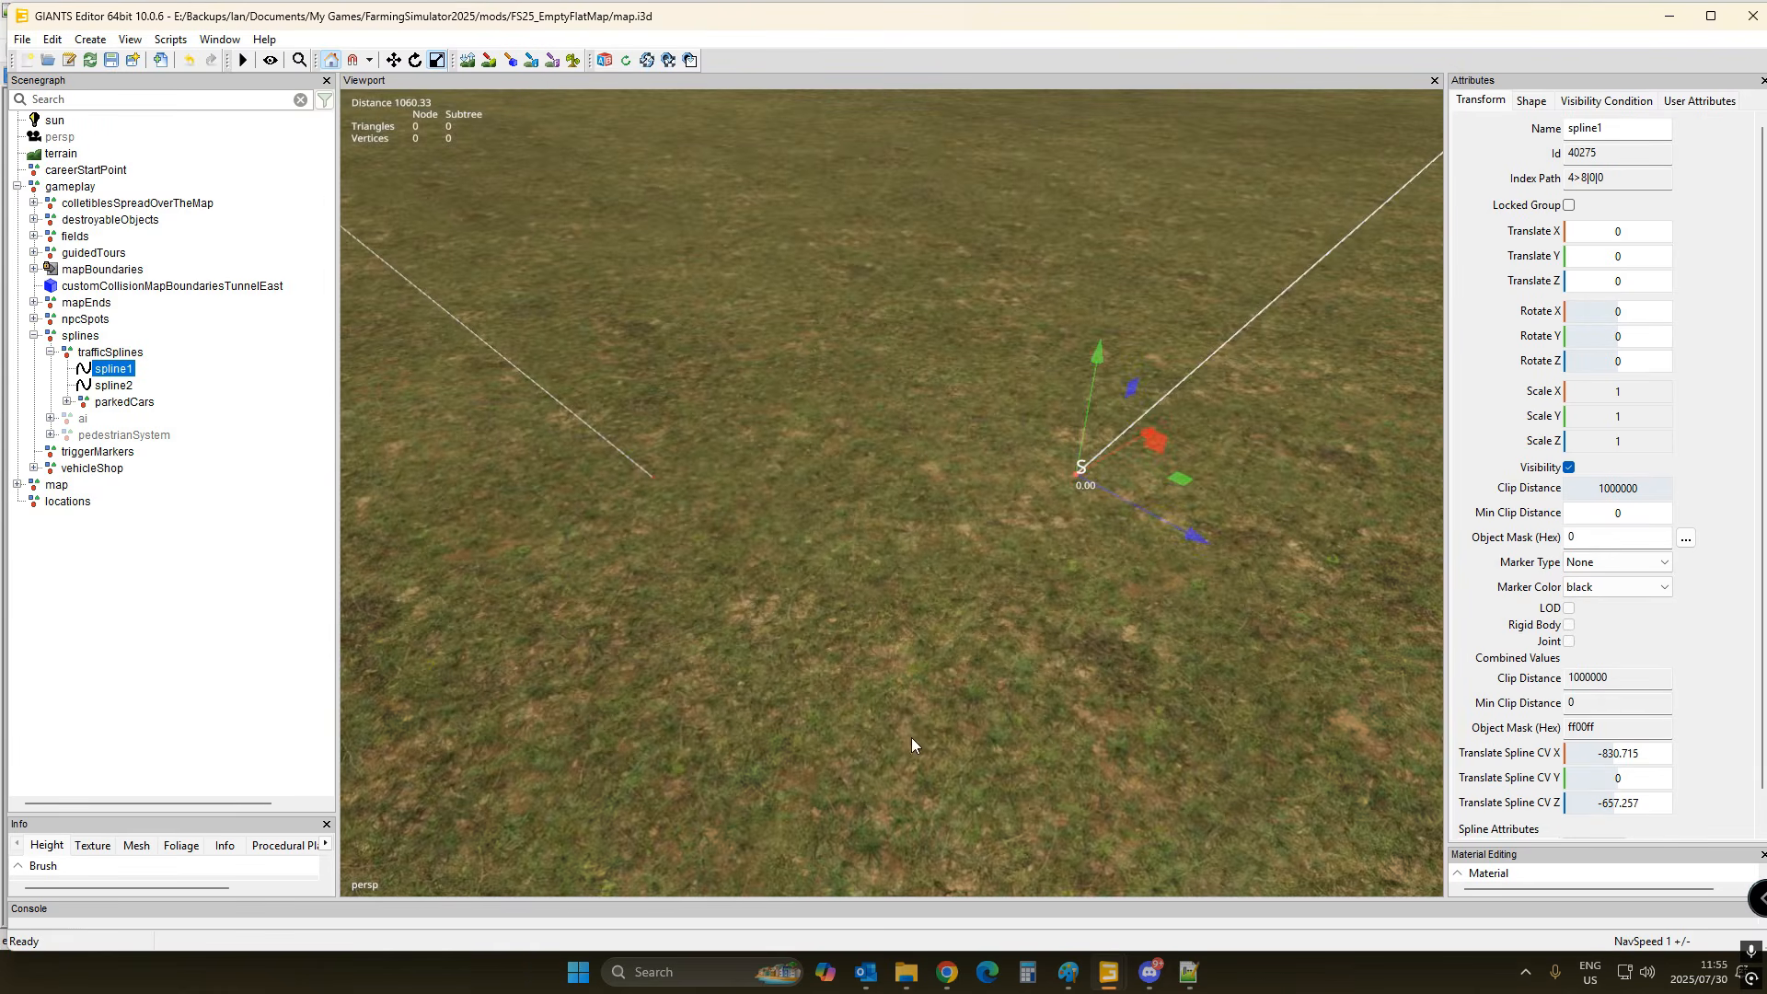
- Reposition spline1's start point nearer spline2's end point with spline snapping turned on
key("ctrl+b")
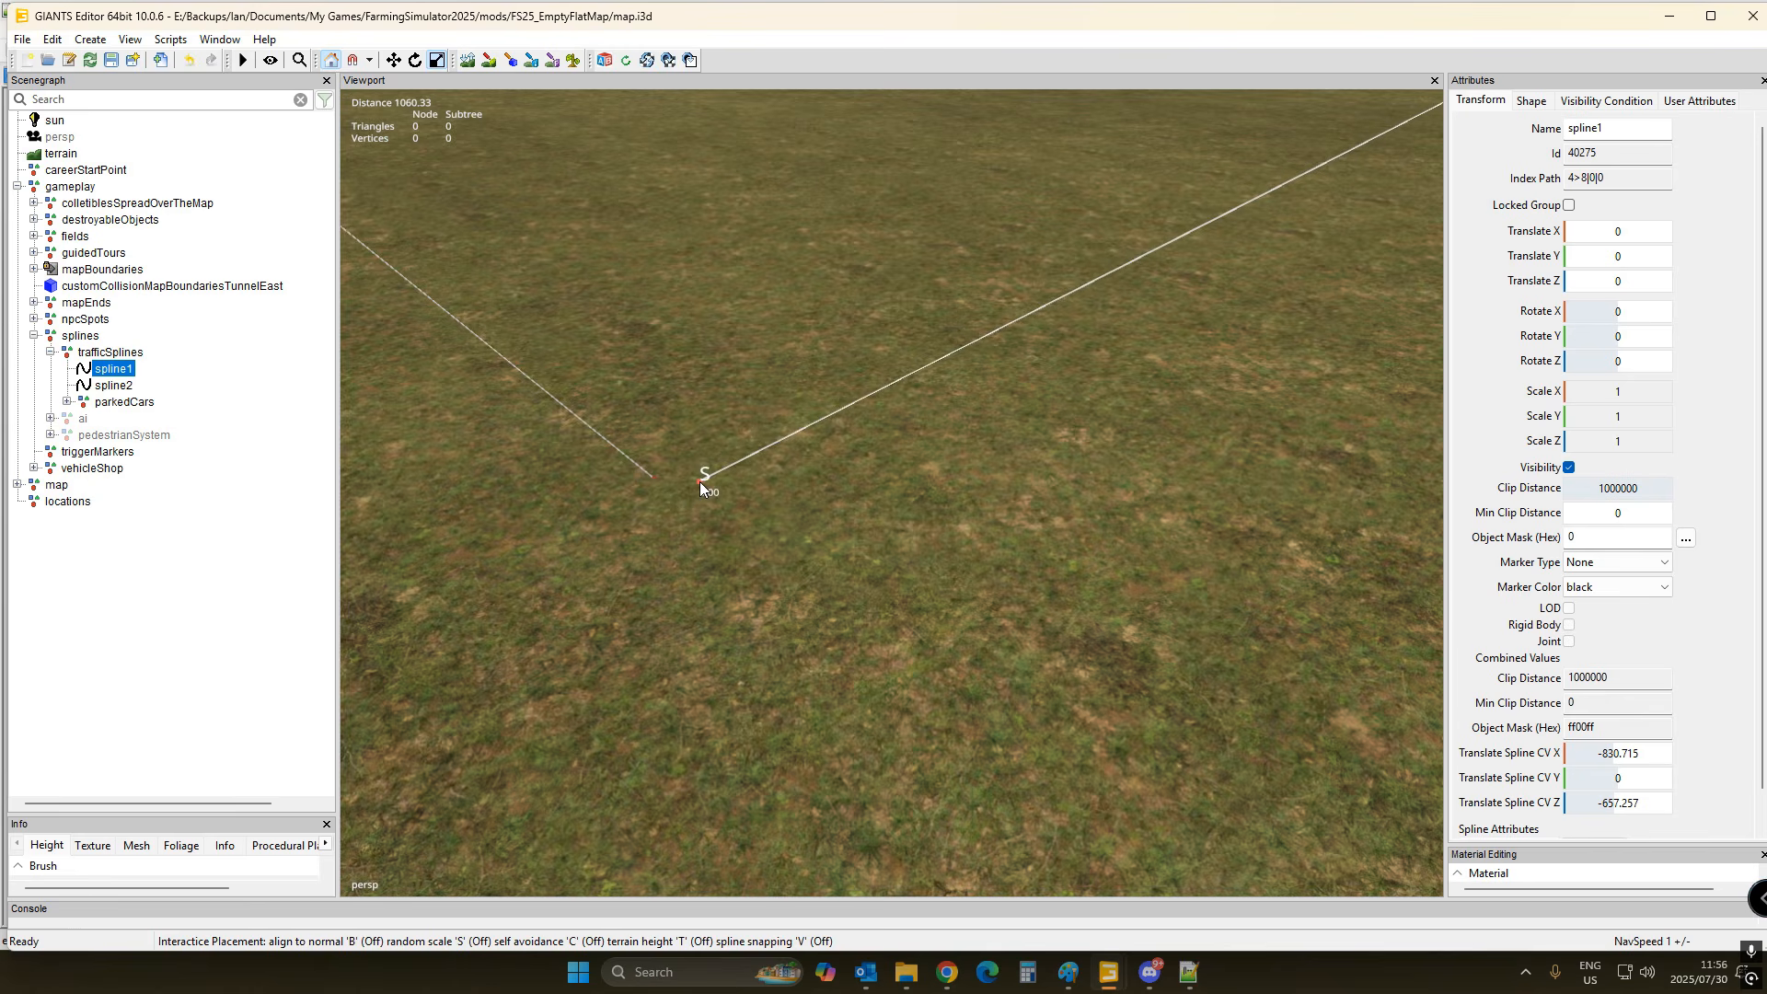
key("v")
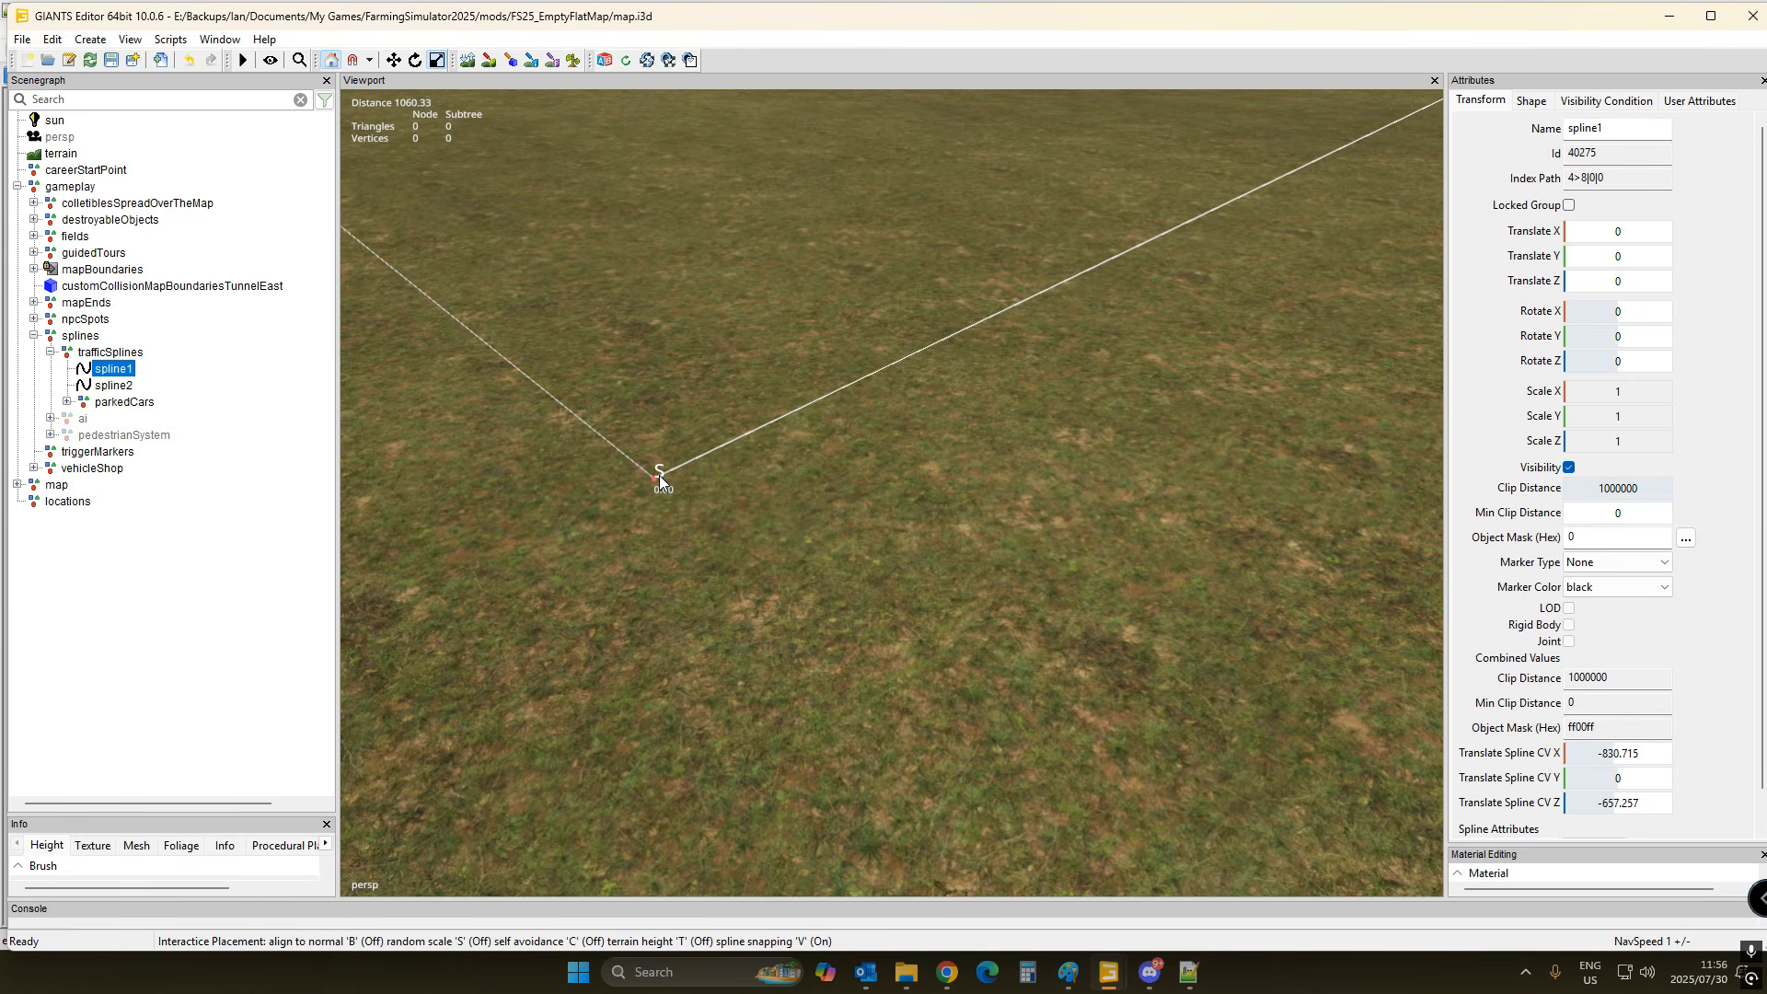
left_click(659, 475)
left_click_drag(736, 567, 1109, 502, "alt")
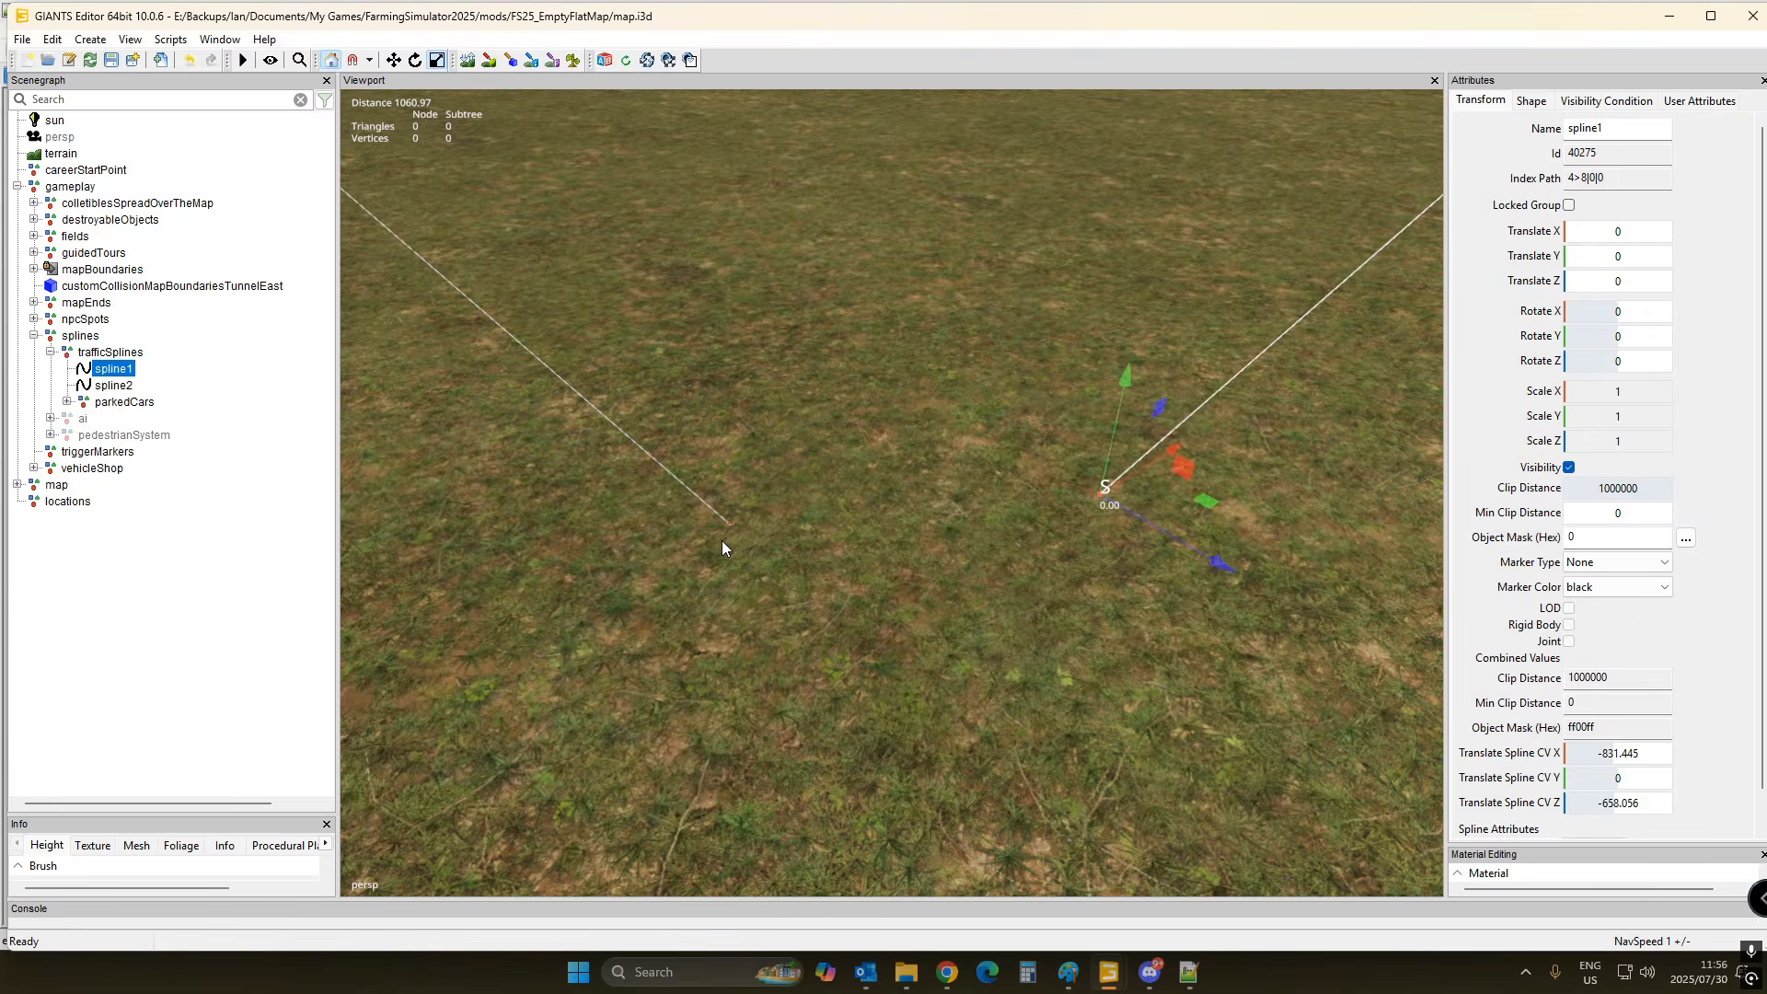
- Add a control point beyond spline2's end point, extending the spline to about 102 m, and reselect spline2
left_click(128, 390)
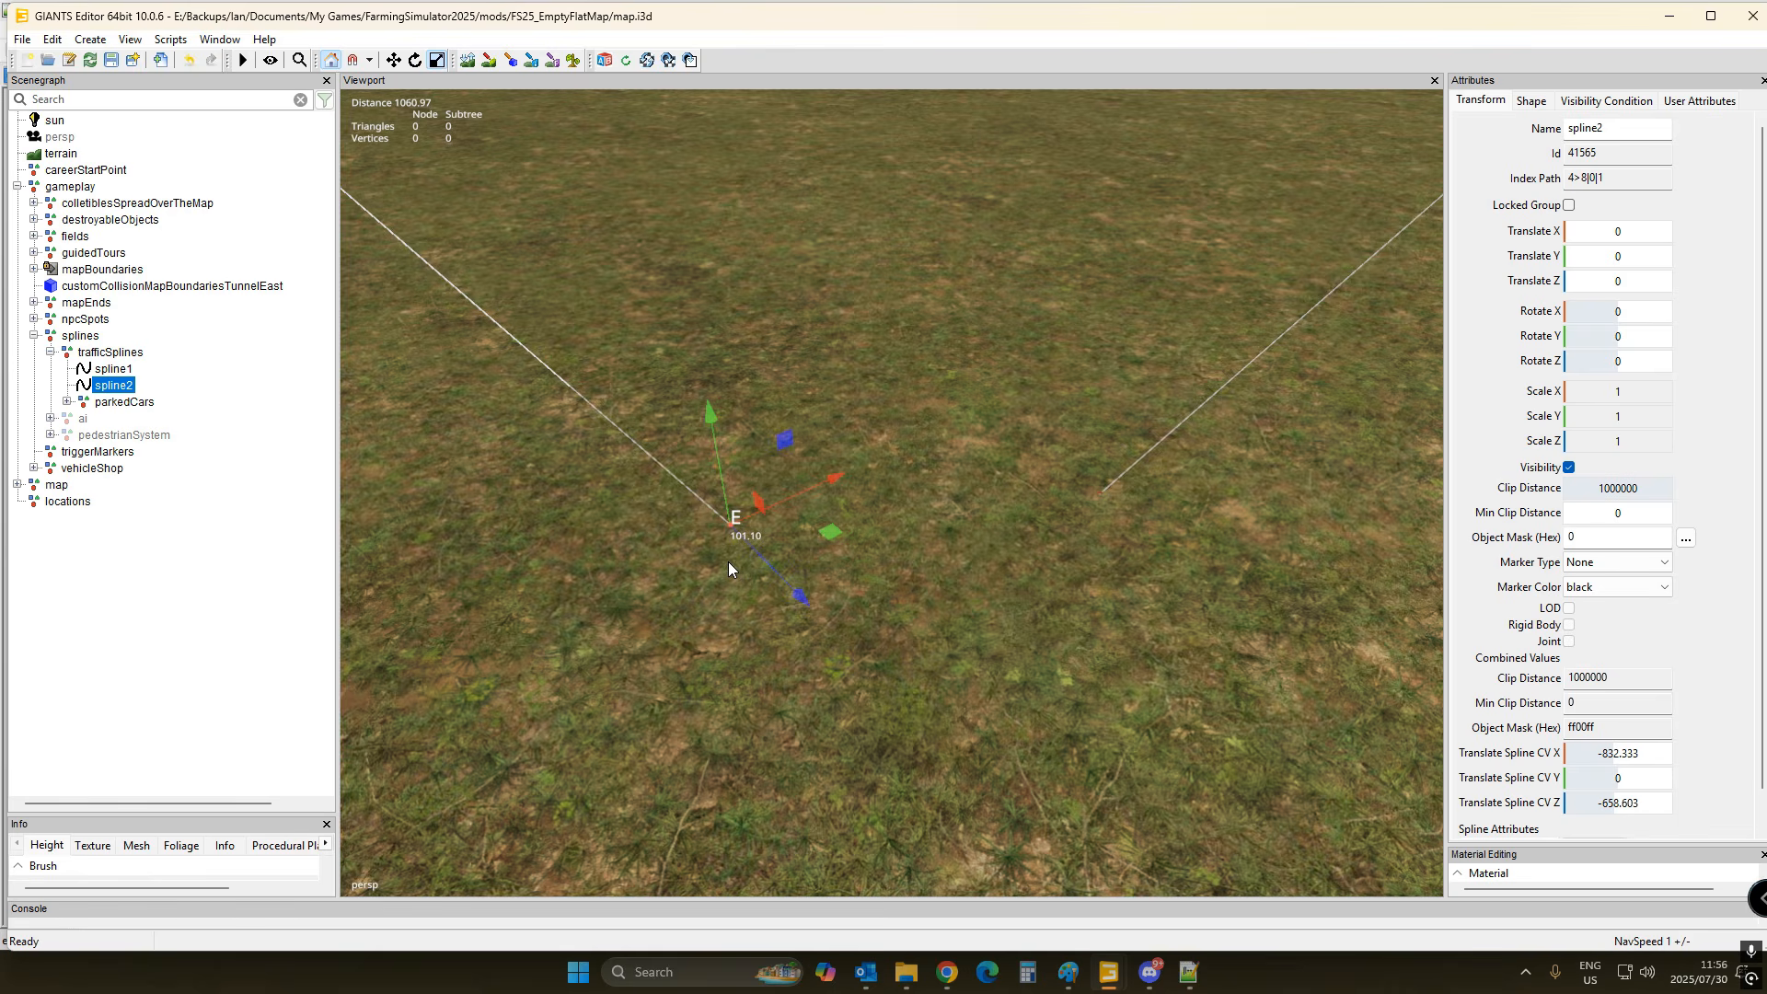
key("Insert")
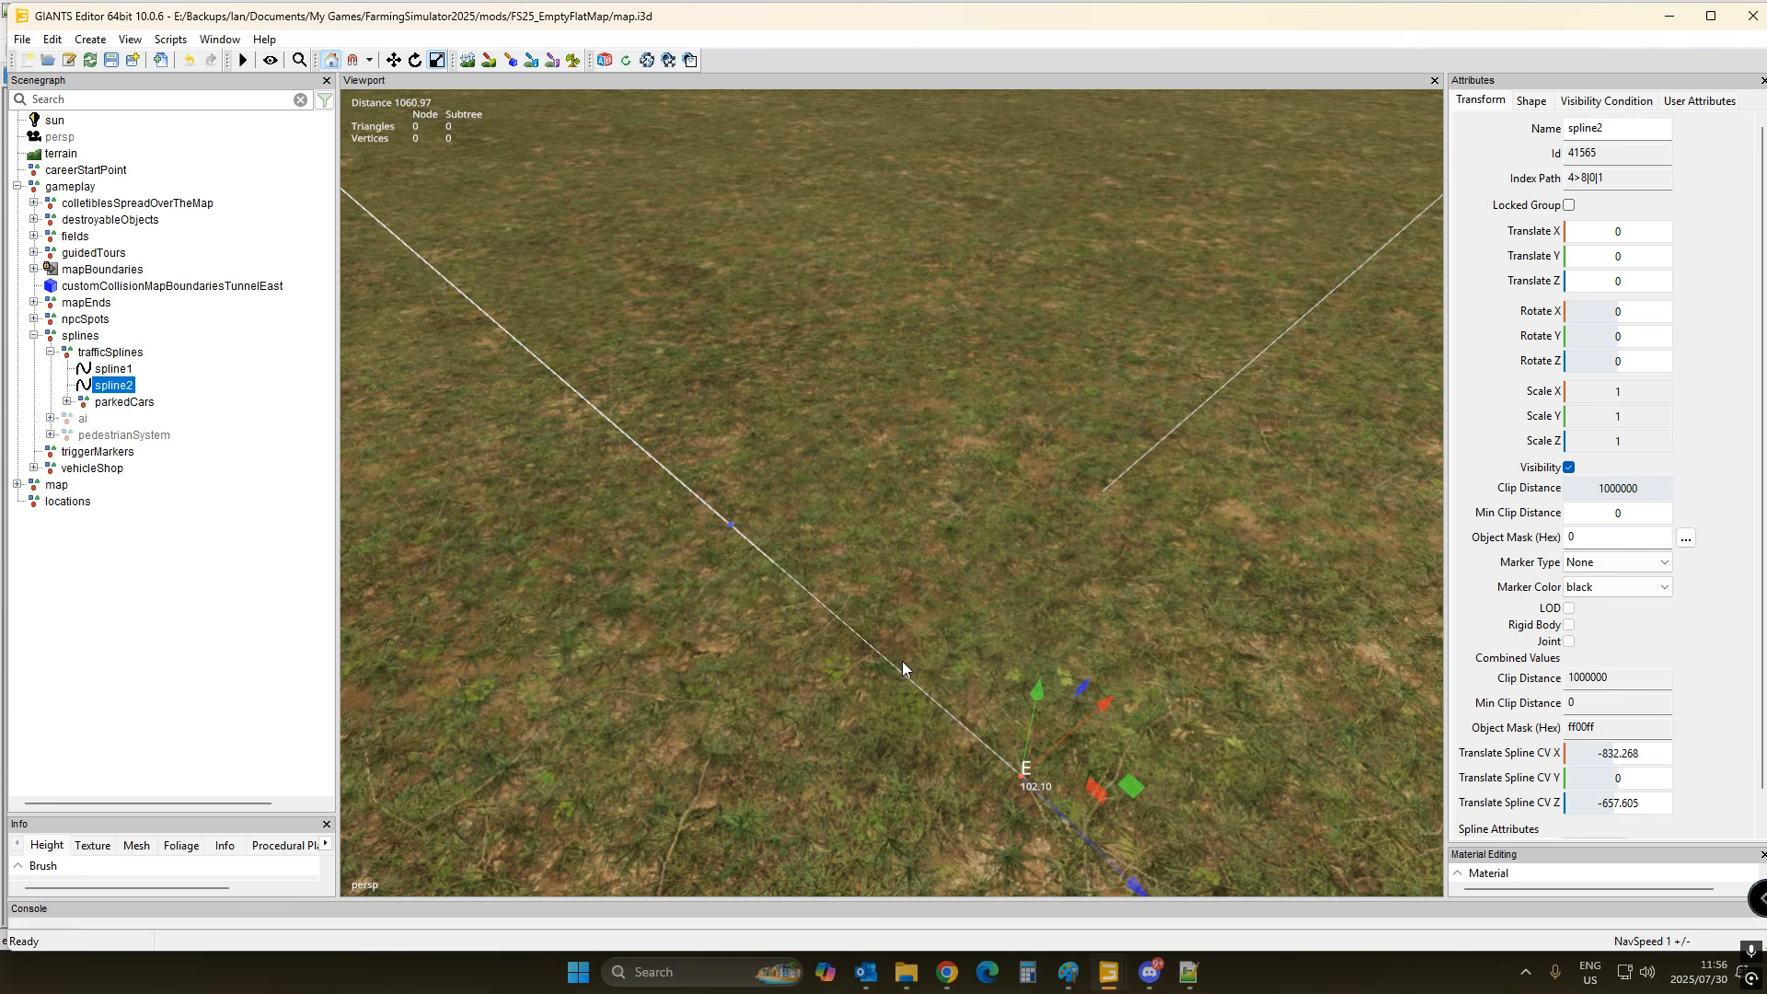
key("Up")
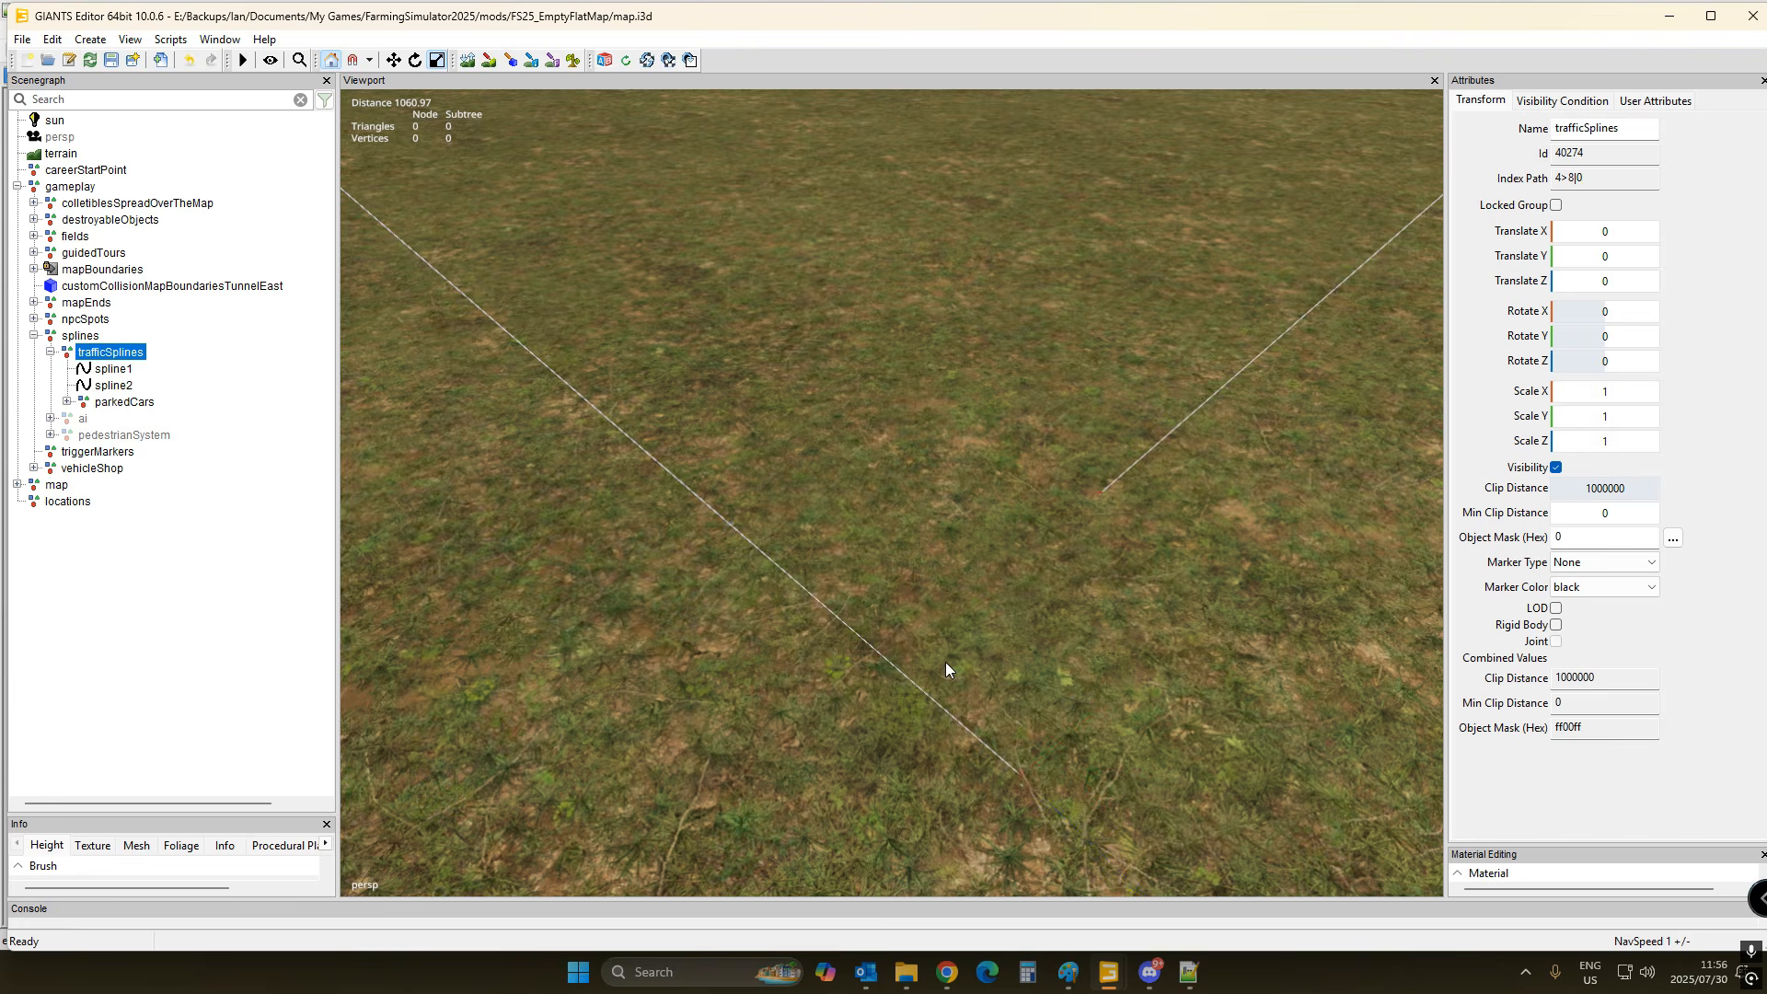
left_click(113, 384)
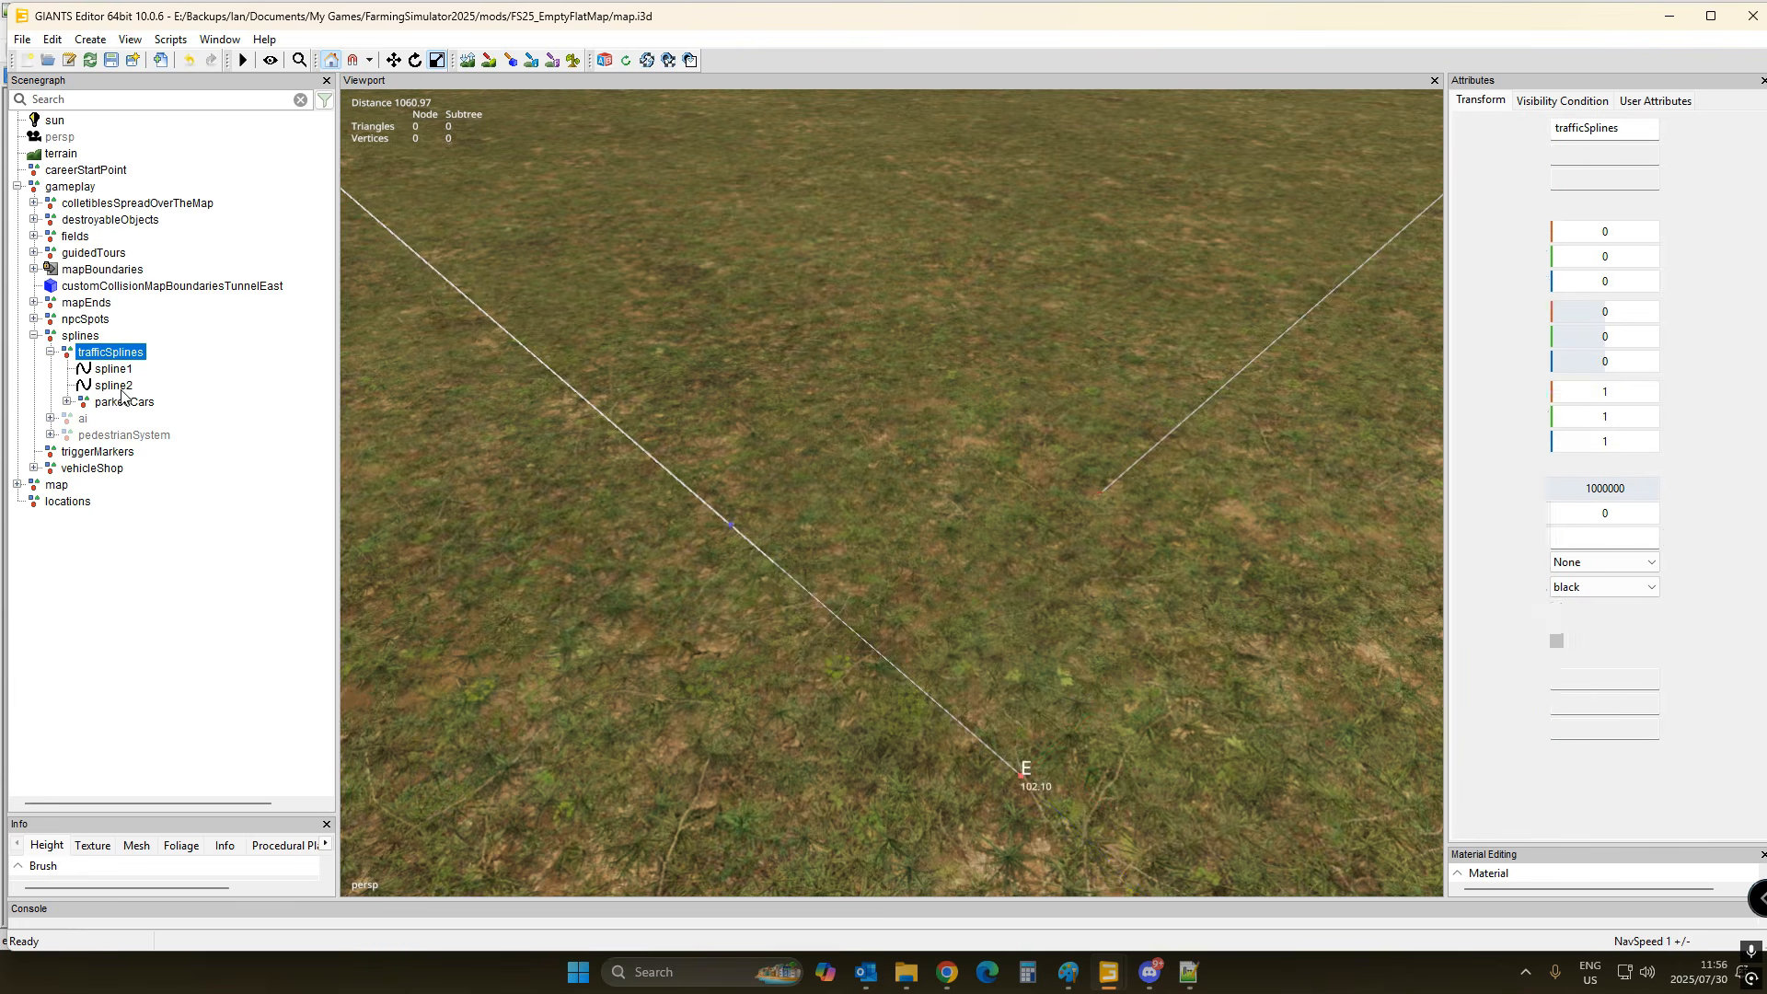
key("Up")
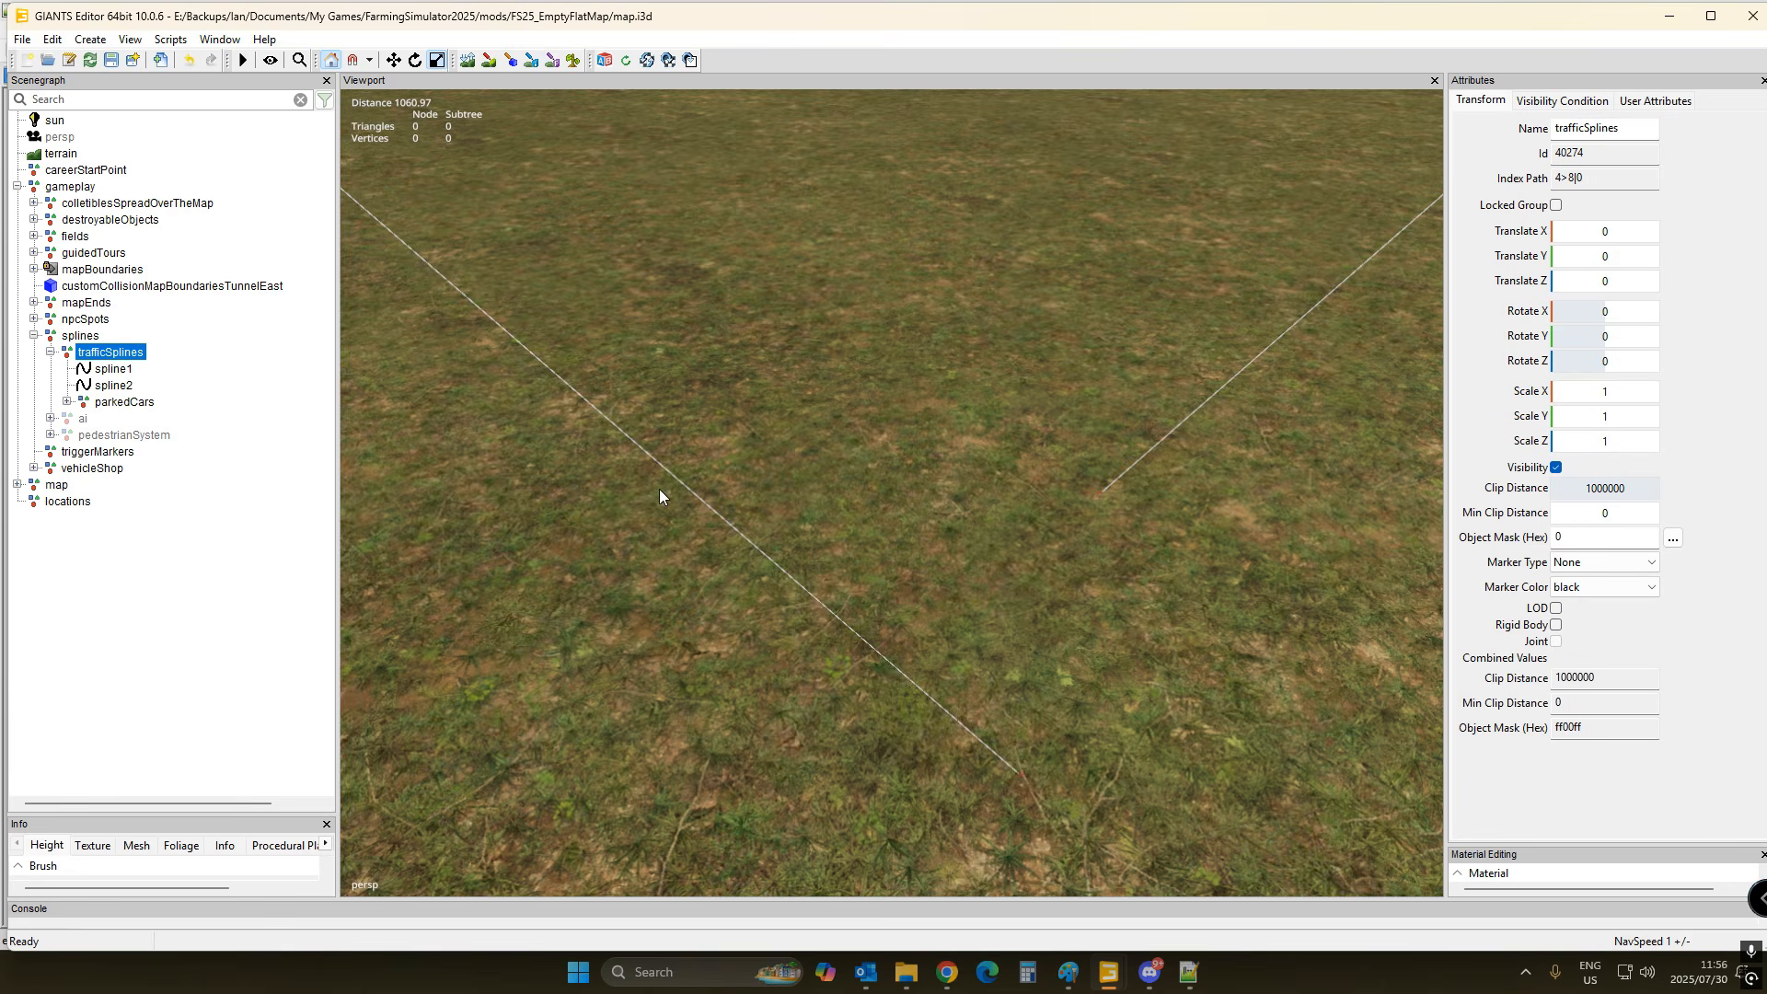
left_click(130, 388)
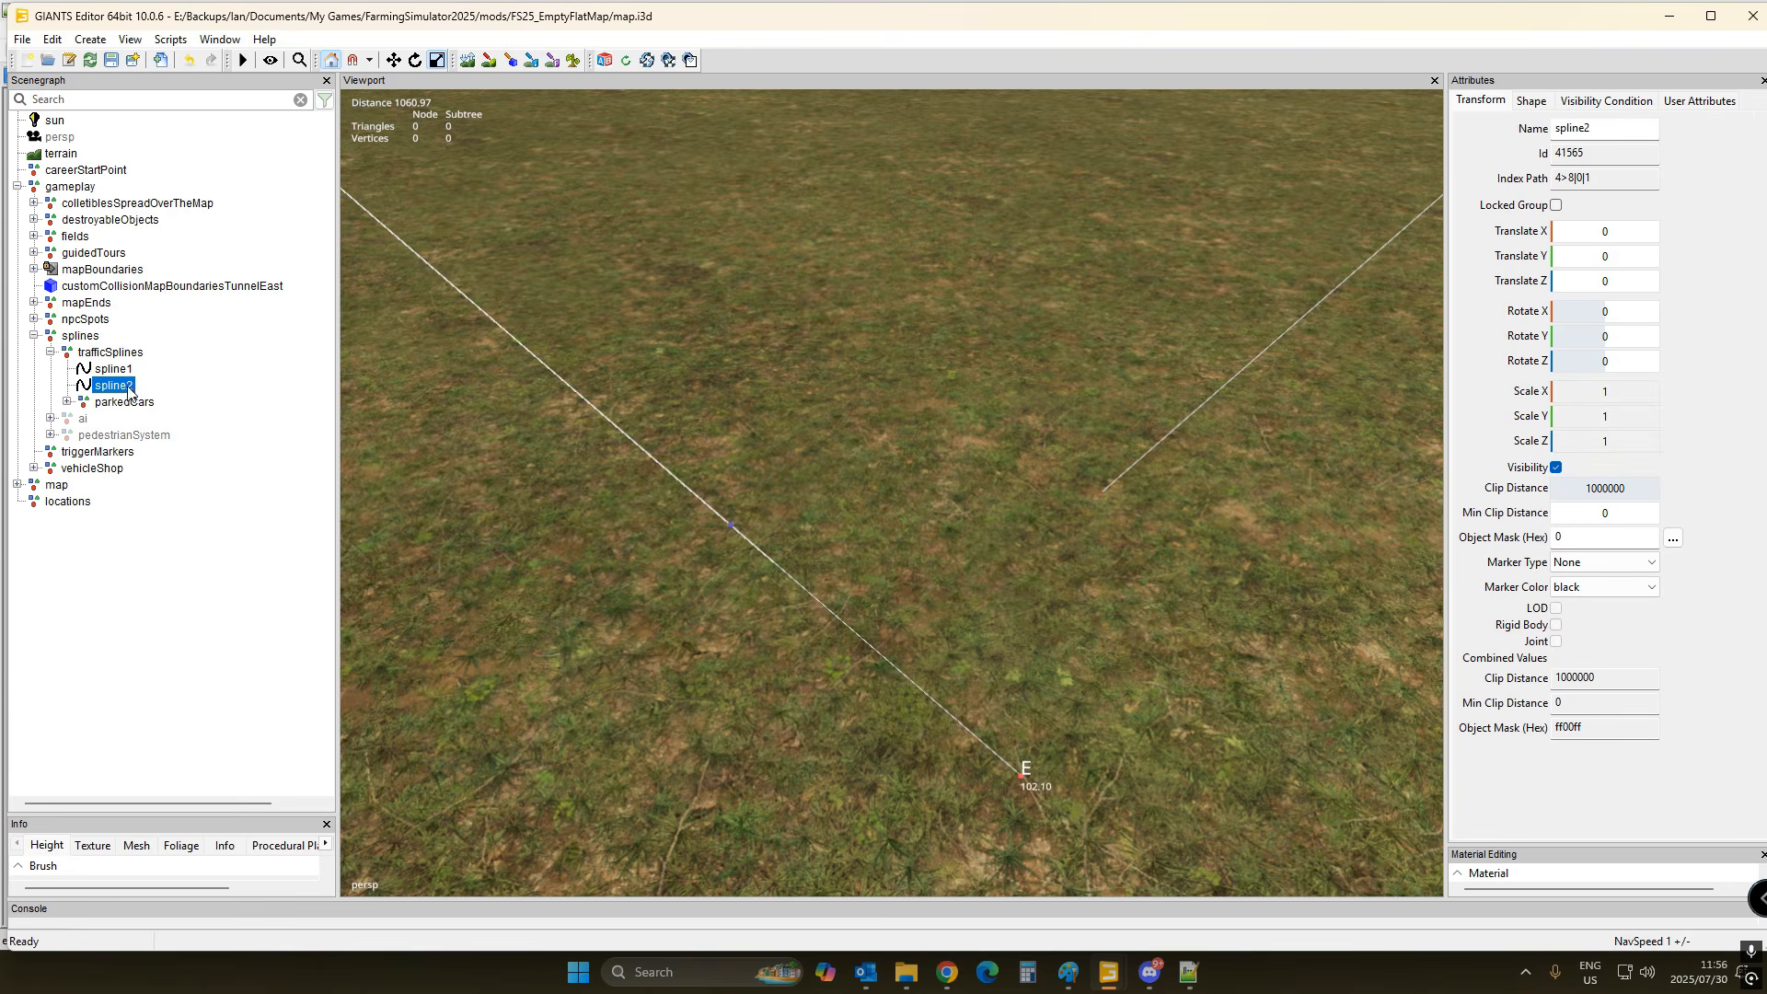
key("Right")
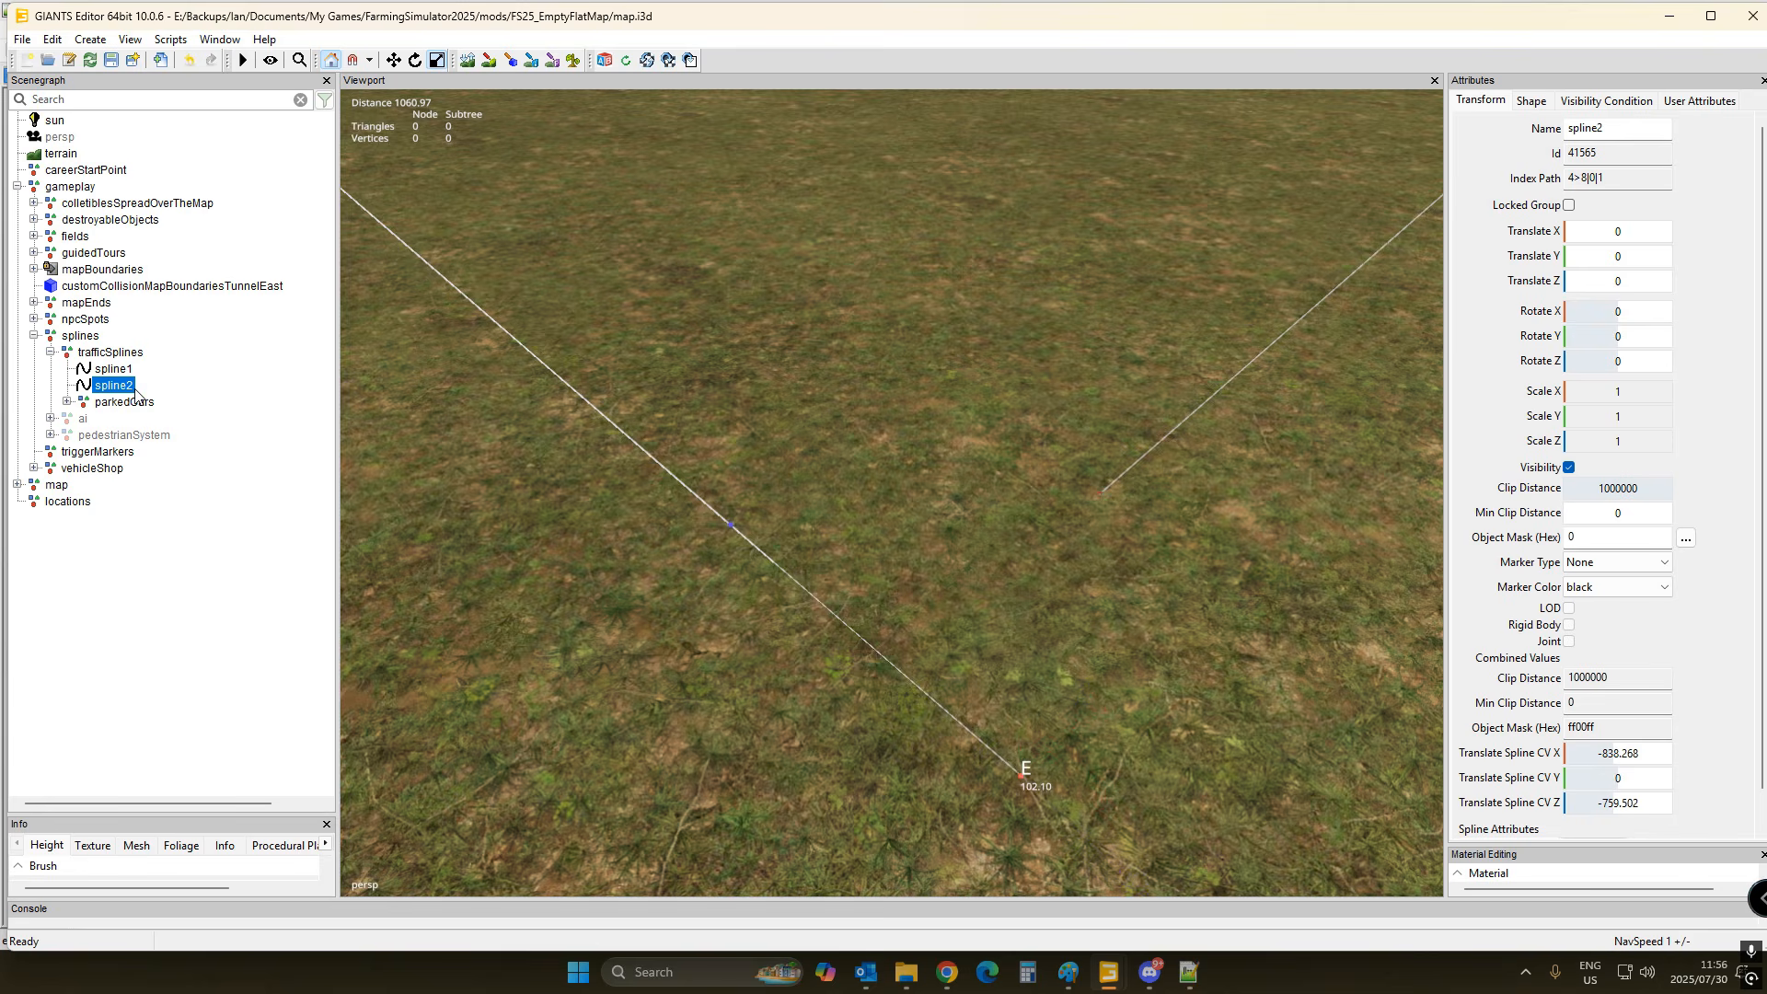
key("Left")
left_click(126, 384)
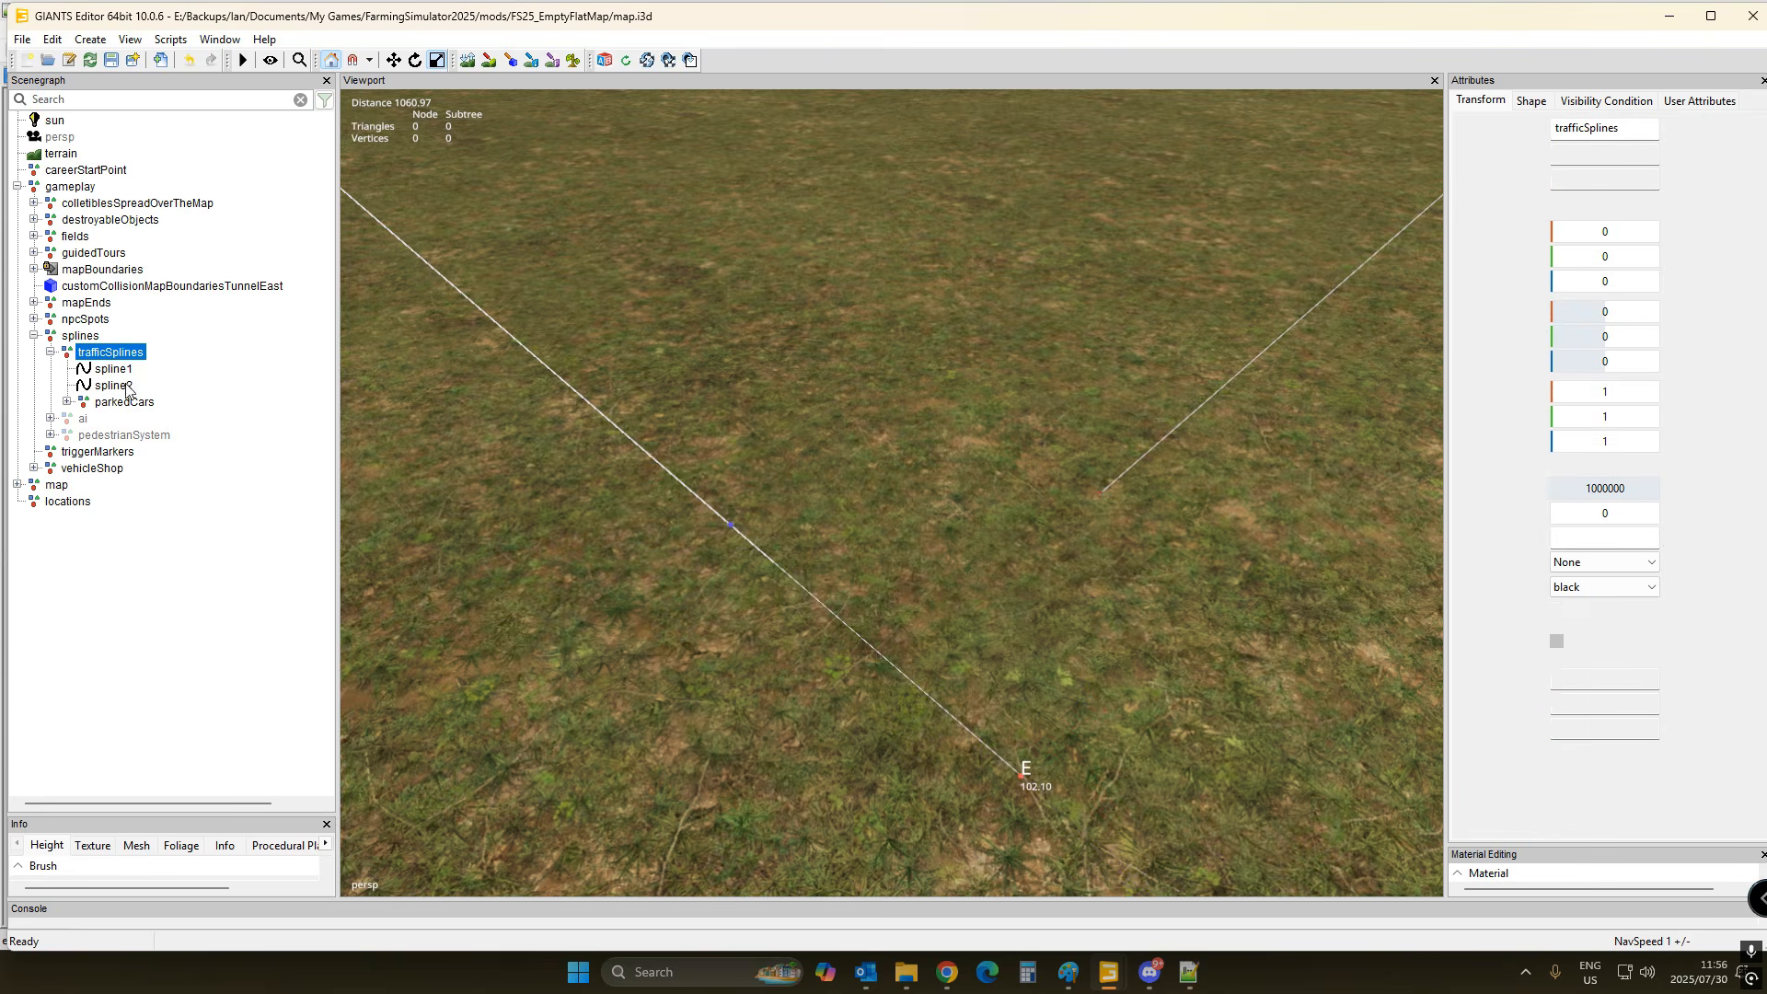
- Bend spline2 into a wide curve on field1's side with its intermediate control points, placing one at X -845.208, Z -697.35
mouse_move(799, 469)
left_mouse_down("alt")
mouse_move(719, 370)
mouse_move(780, 489)
mouse_move(806, 501)
left_mouse_up("alt")
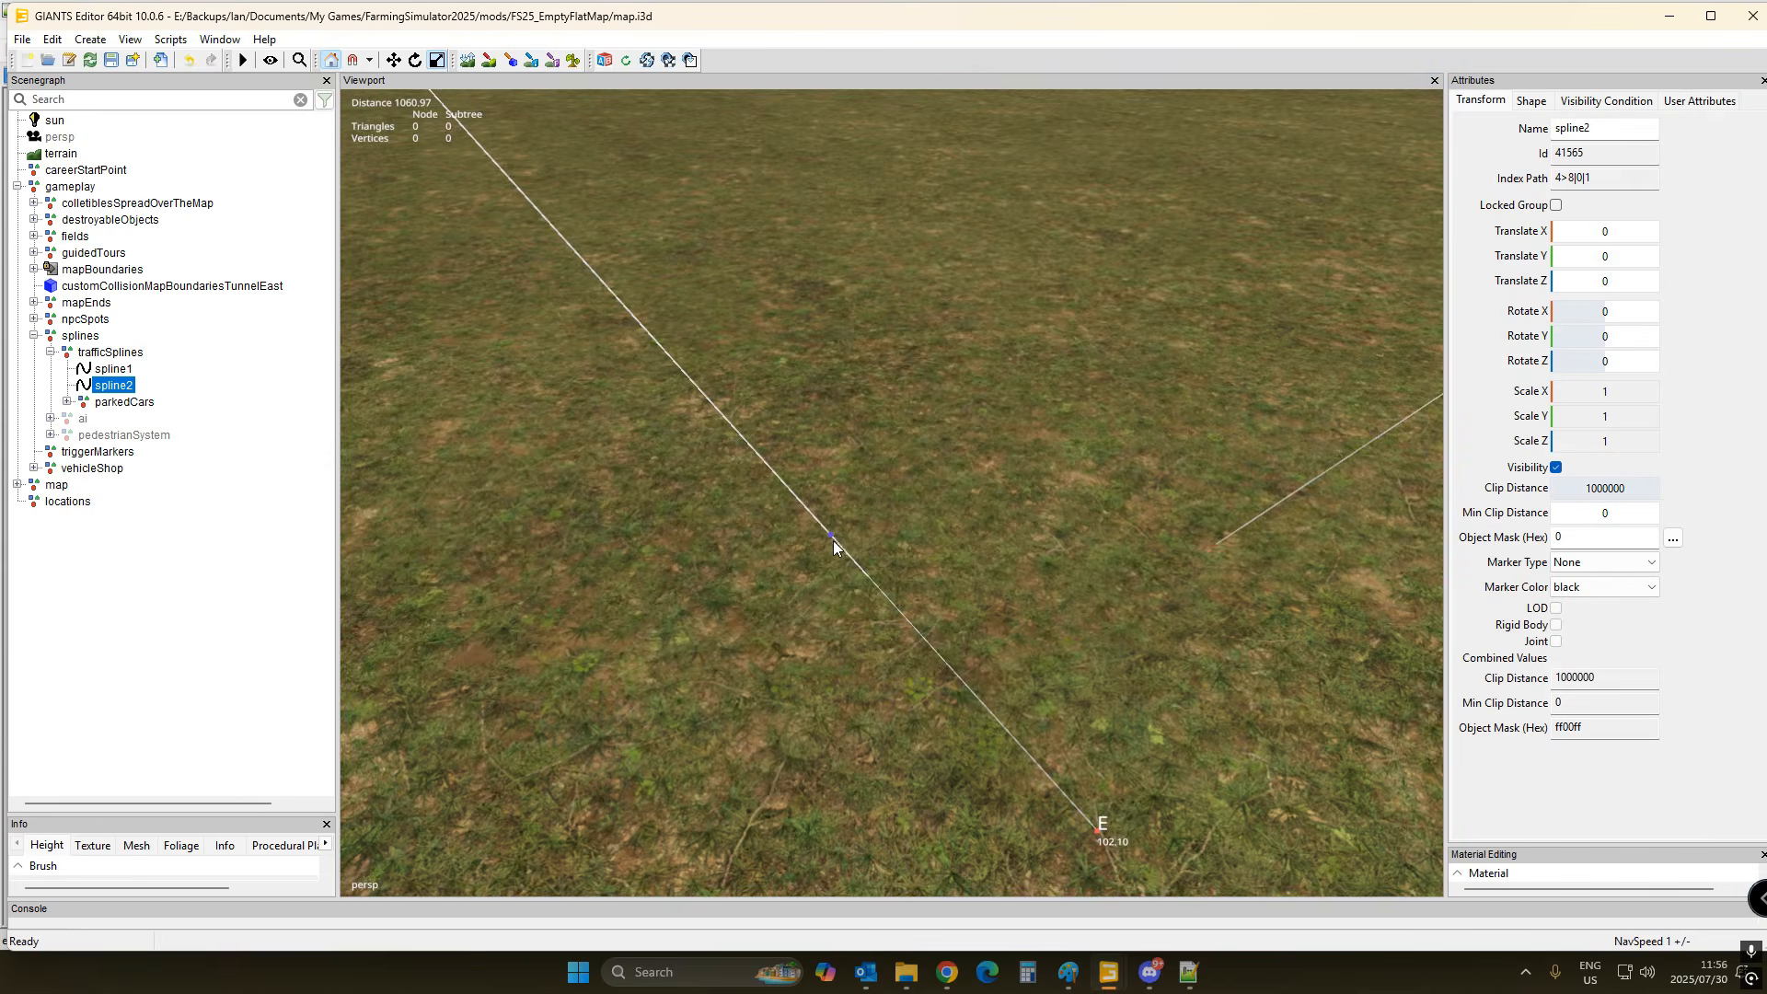
left_click(831, 534)
left_click_drag(781, 577, 712, 533, "alt")
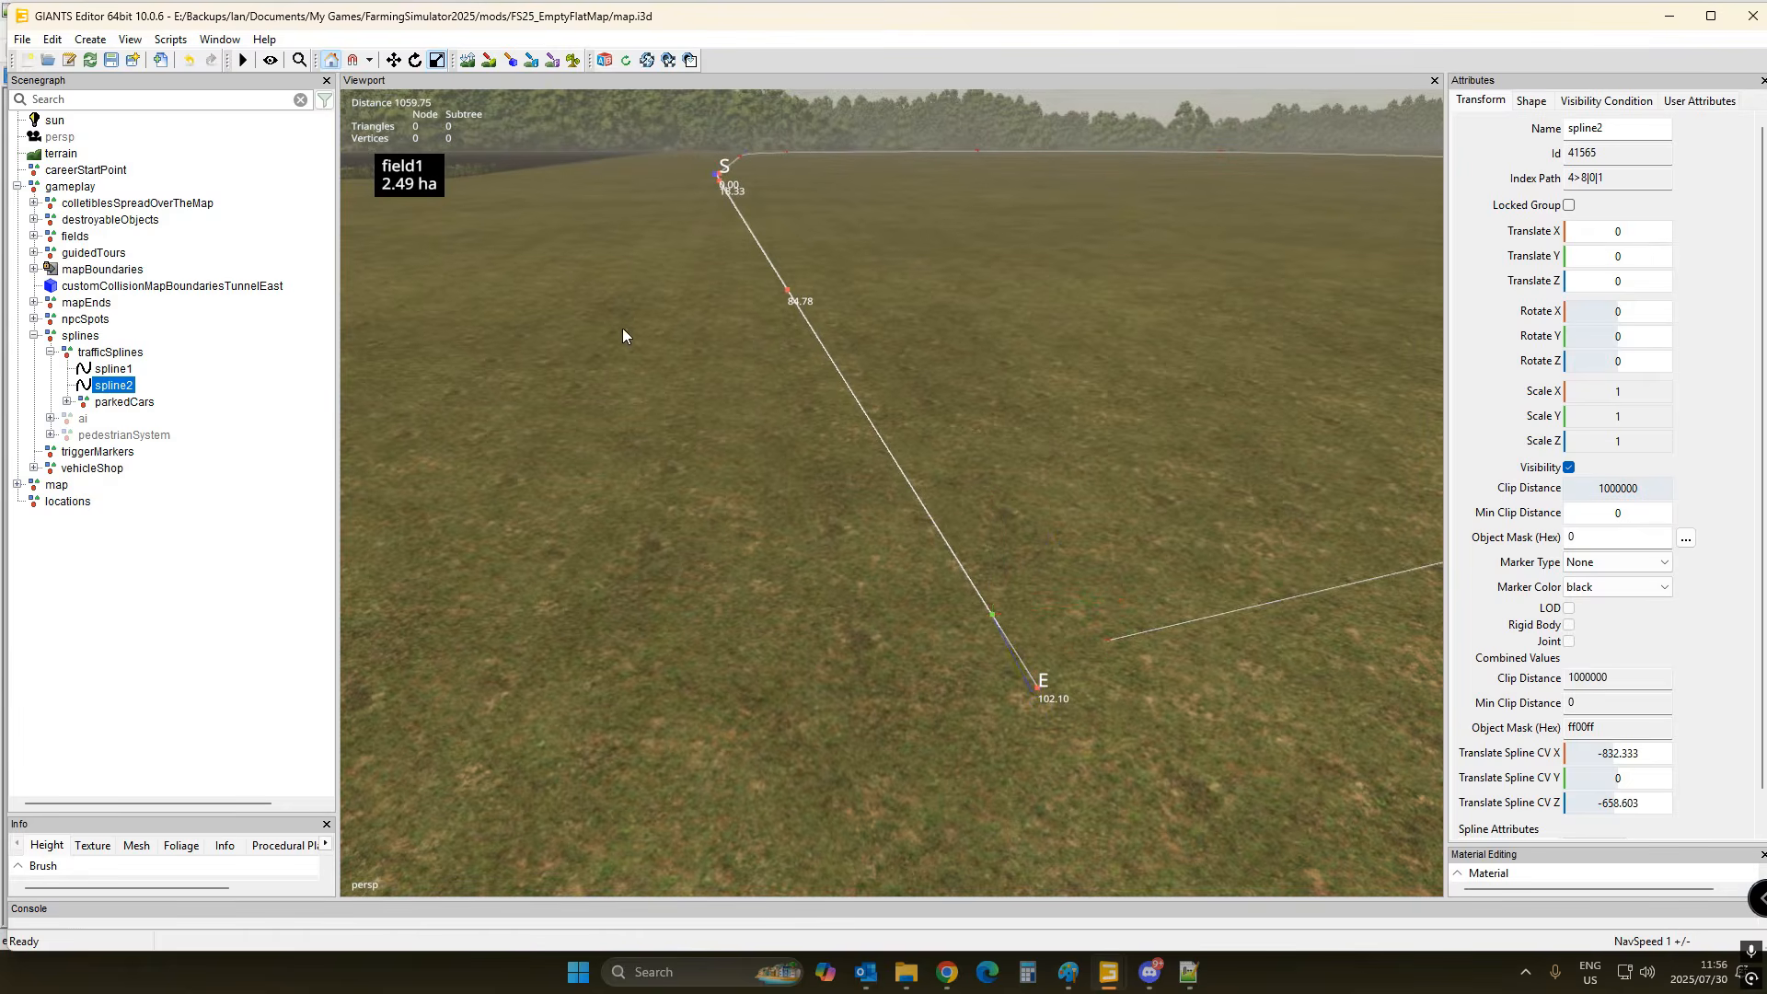
key("ctrl+b")
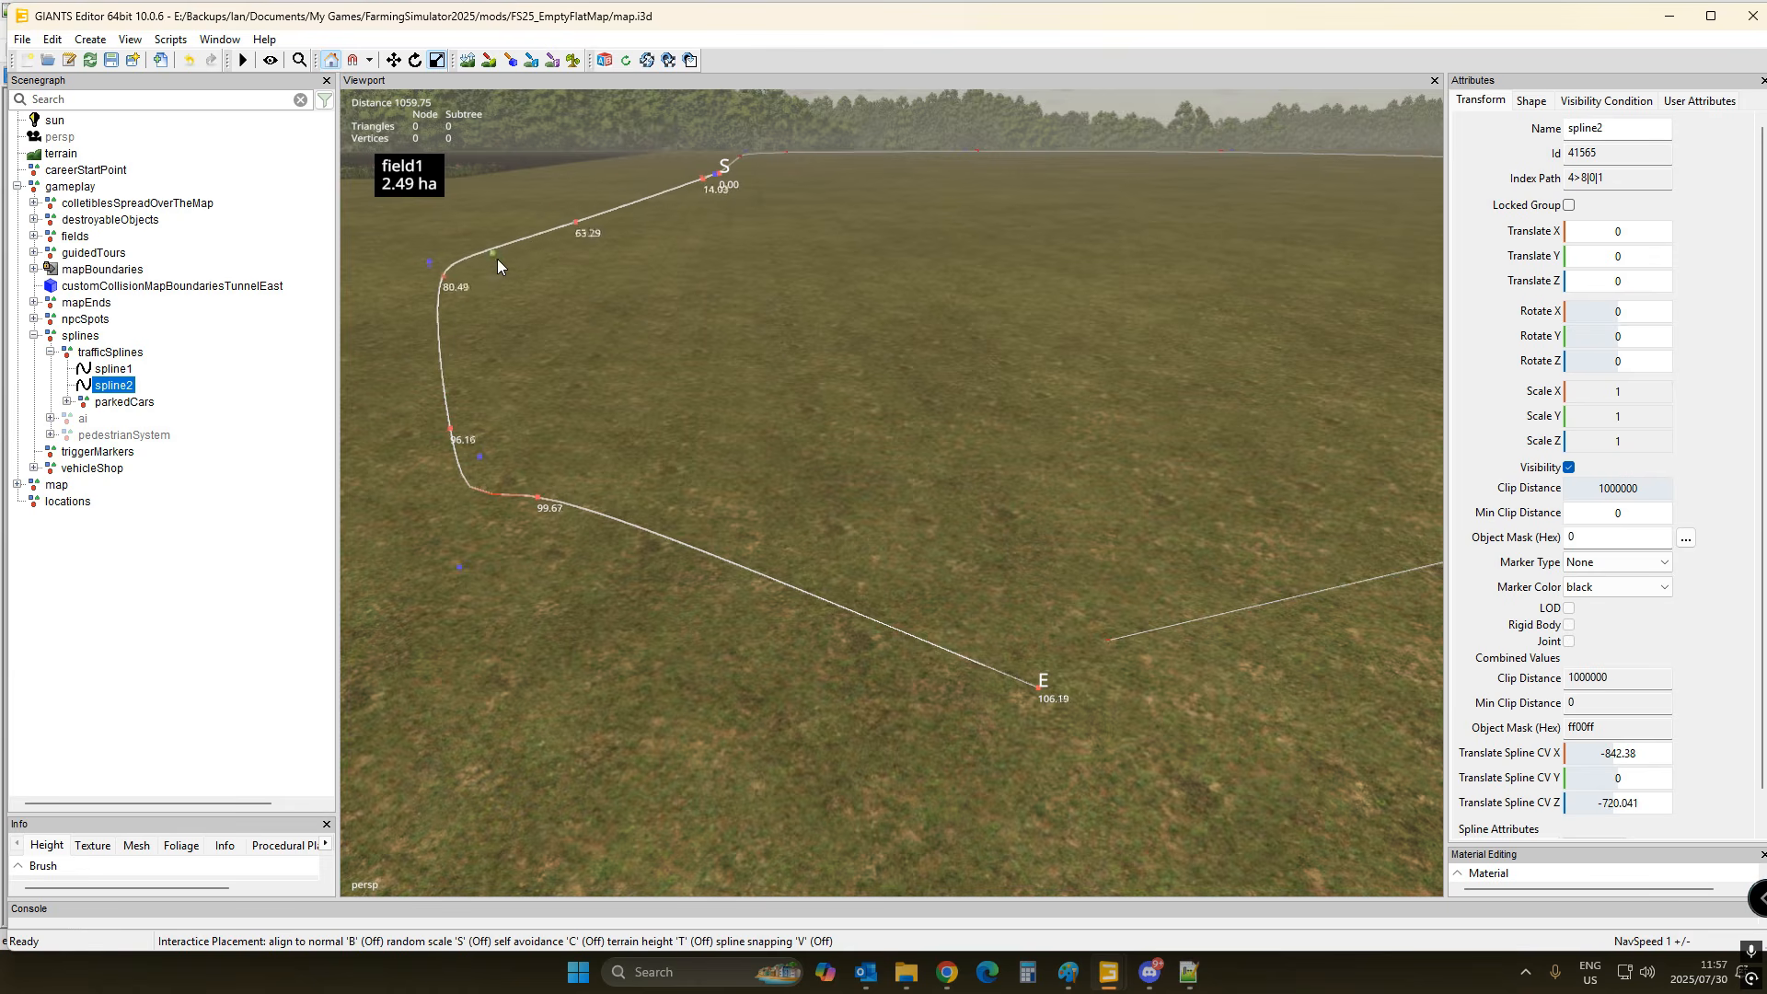
left_click(551, 223)
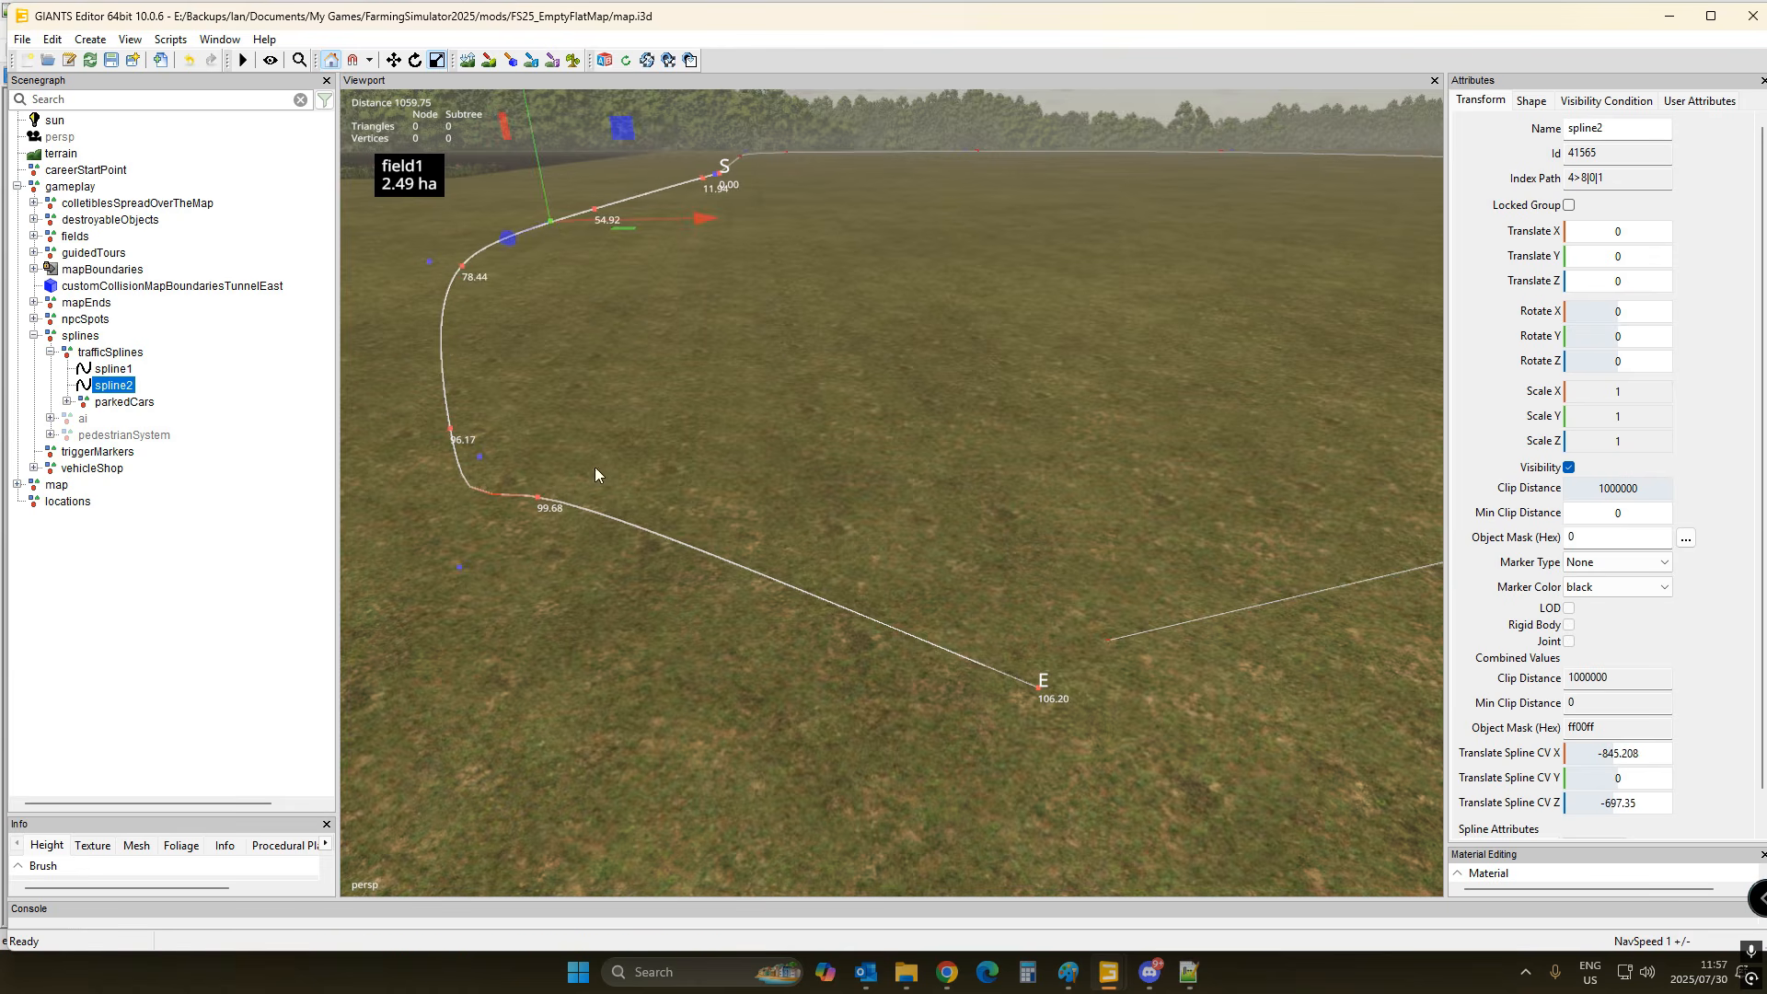
left_click_drag(596, 553, 631, 606, "alt")
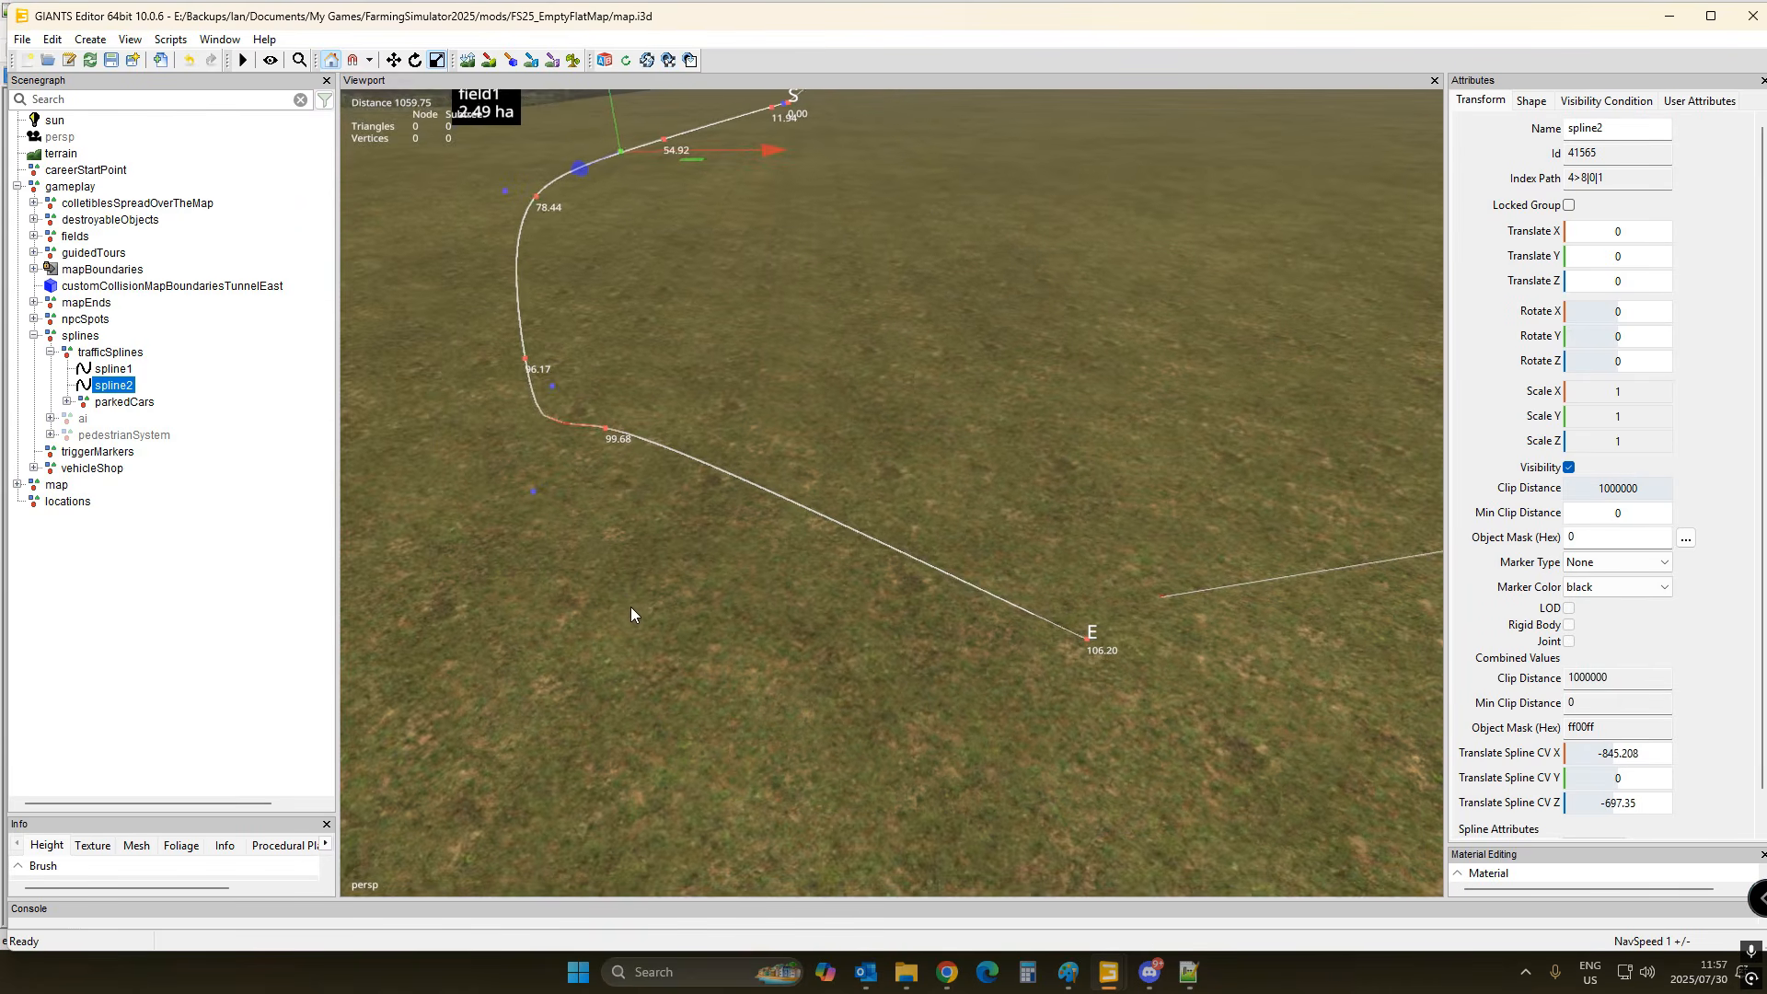
- Move the control point preceding spline2's end point close to the end, at X -833.211, Z -657.503
left_click(537, 495)
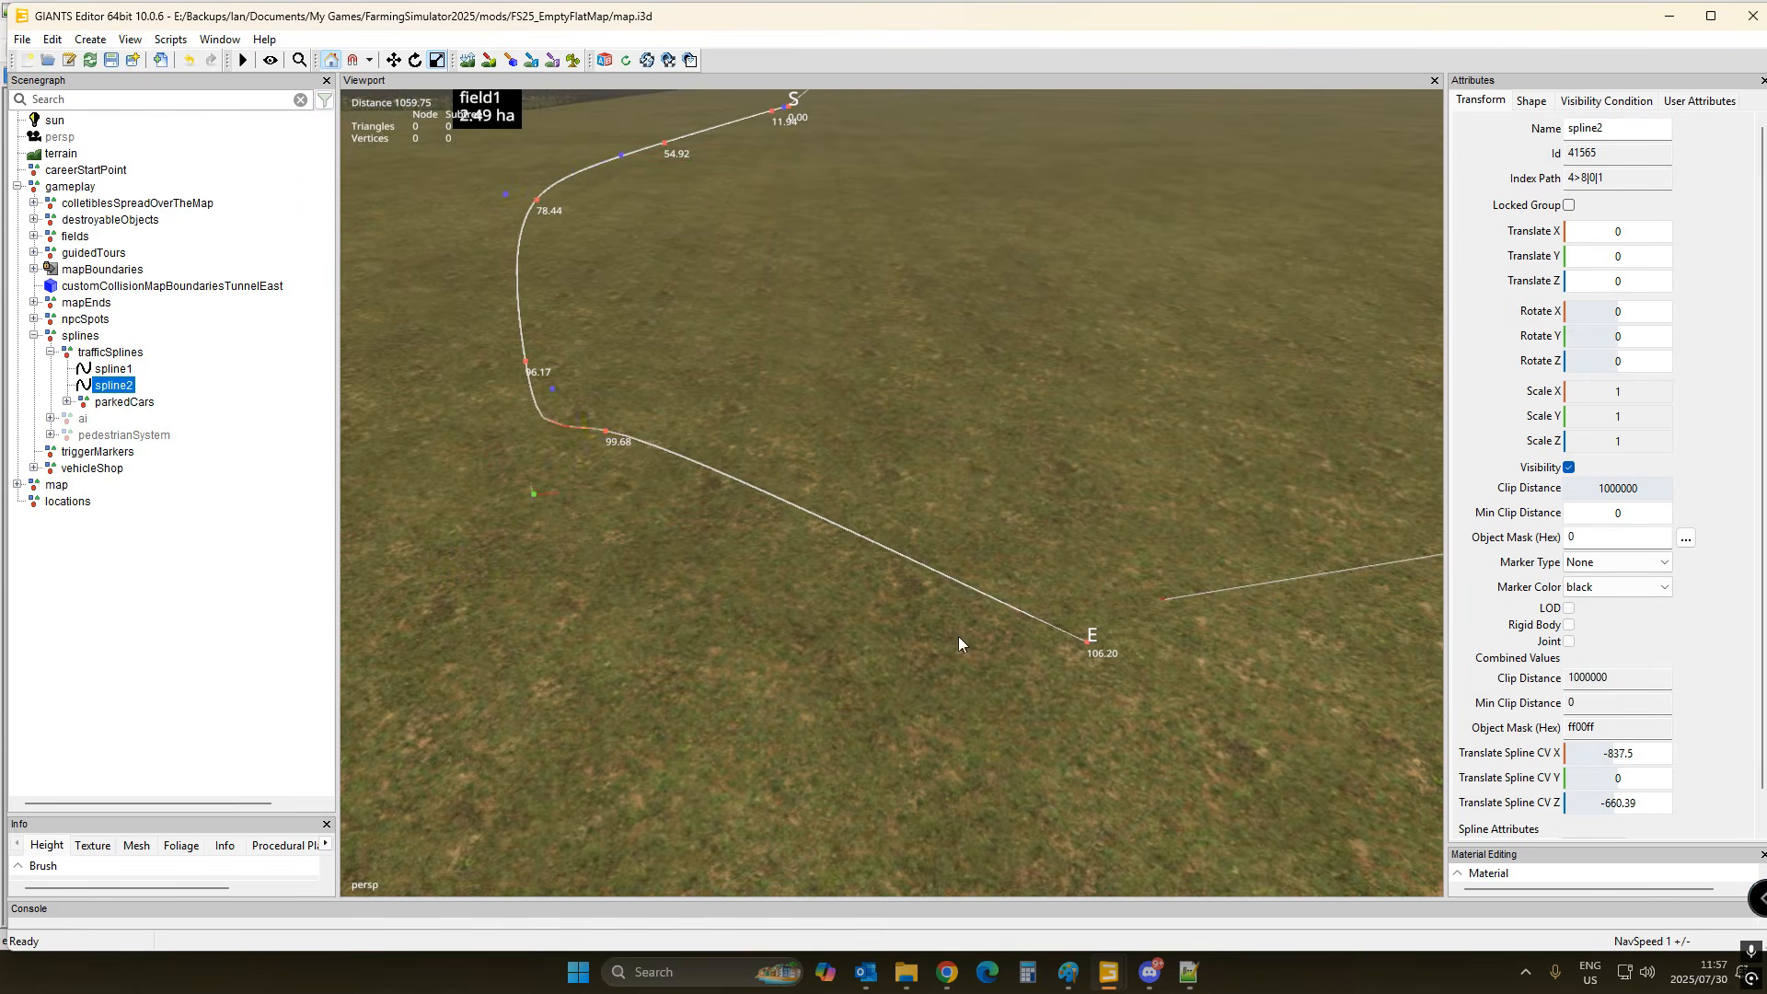
key("ctrl+b")
left_click(974, 659)
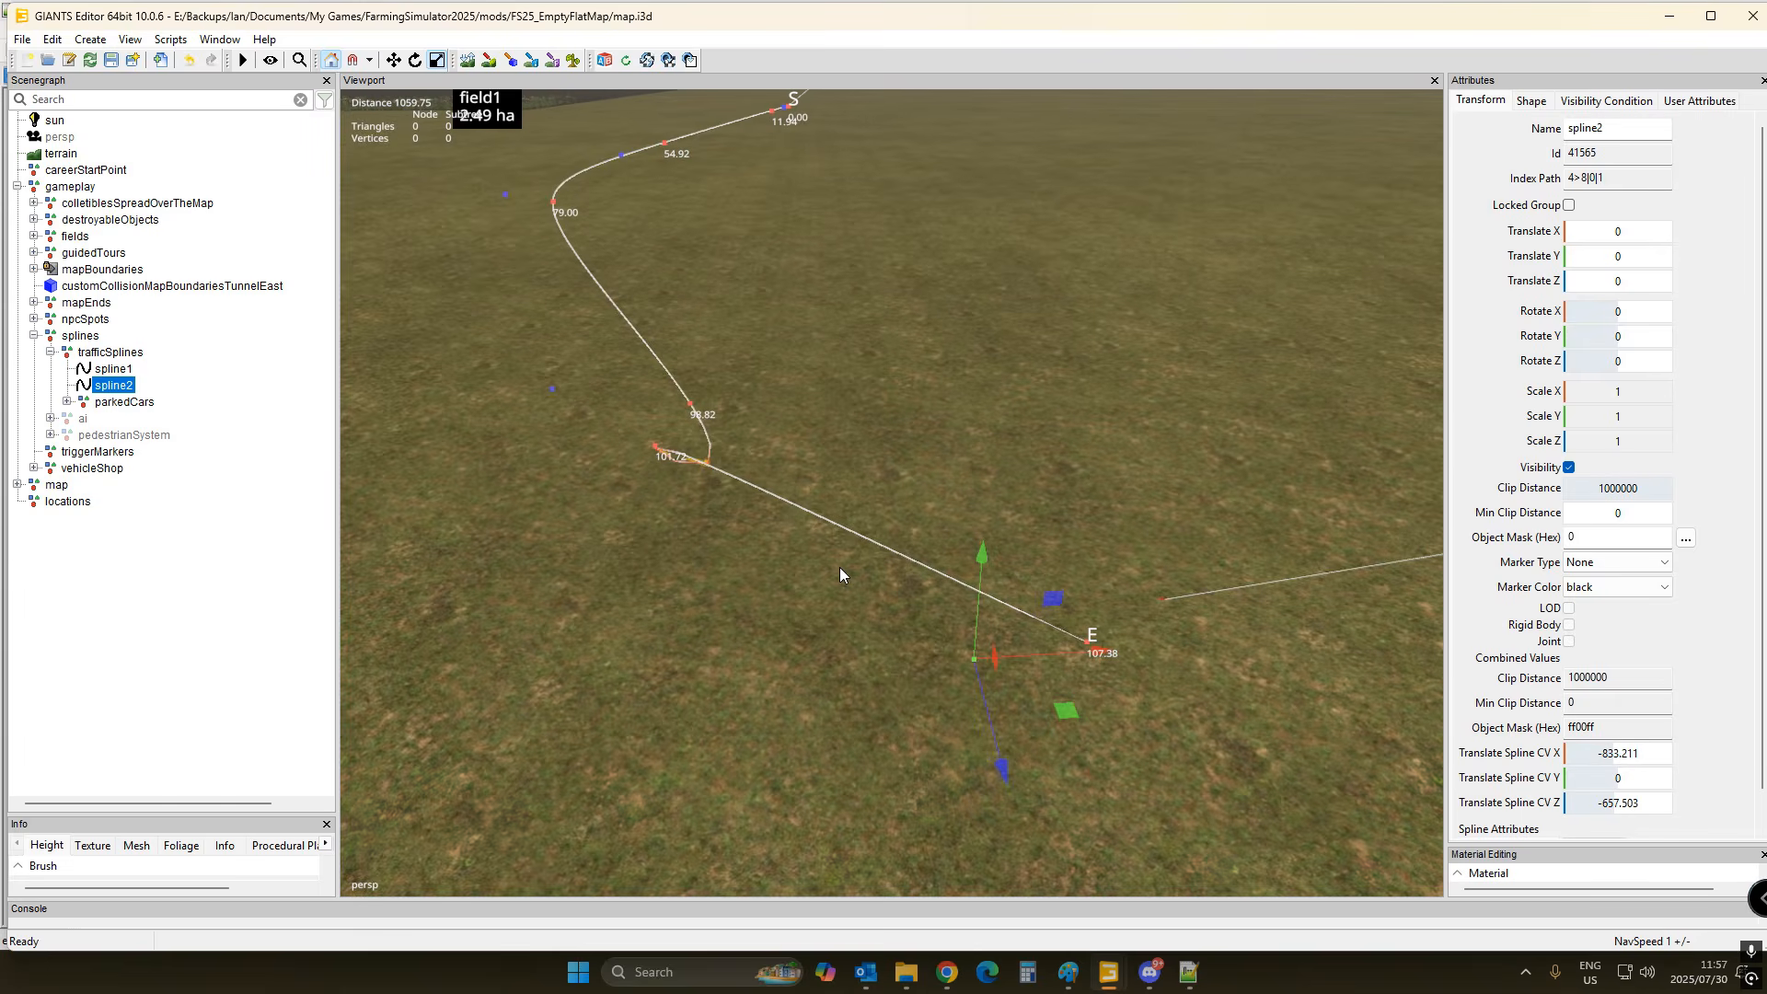
- Move spline2's control point at X -838.246, Z -663.406 level with the end point to form a corner before the final stretch
left_click(840, 567)
left_click(952, 675)
left_click(963, 665)
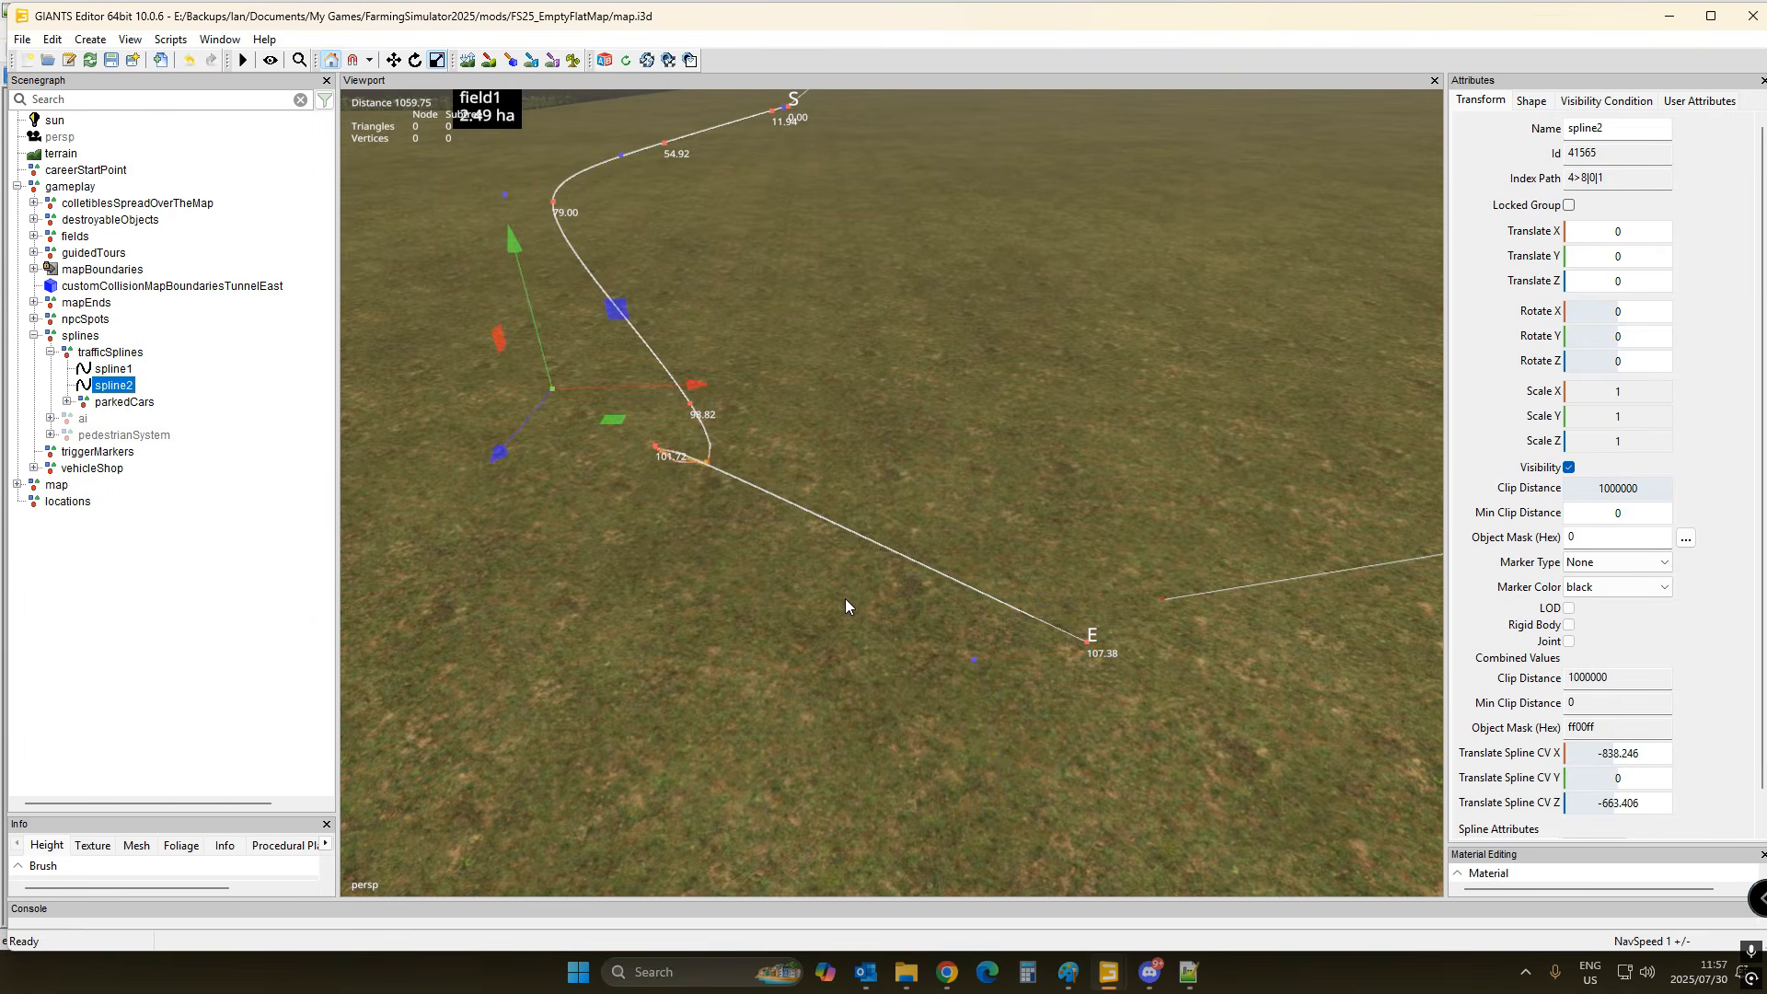
key("ctrl+b")
left_click(611, 659)
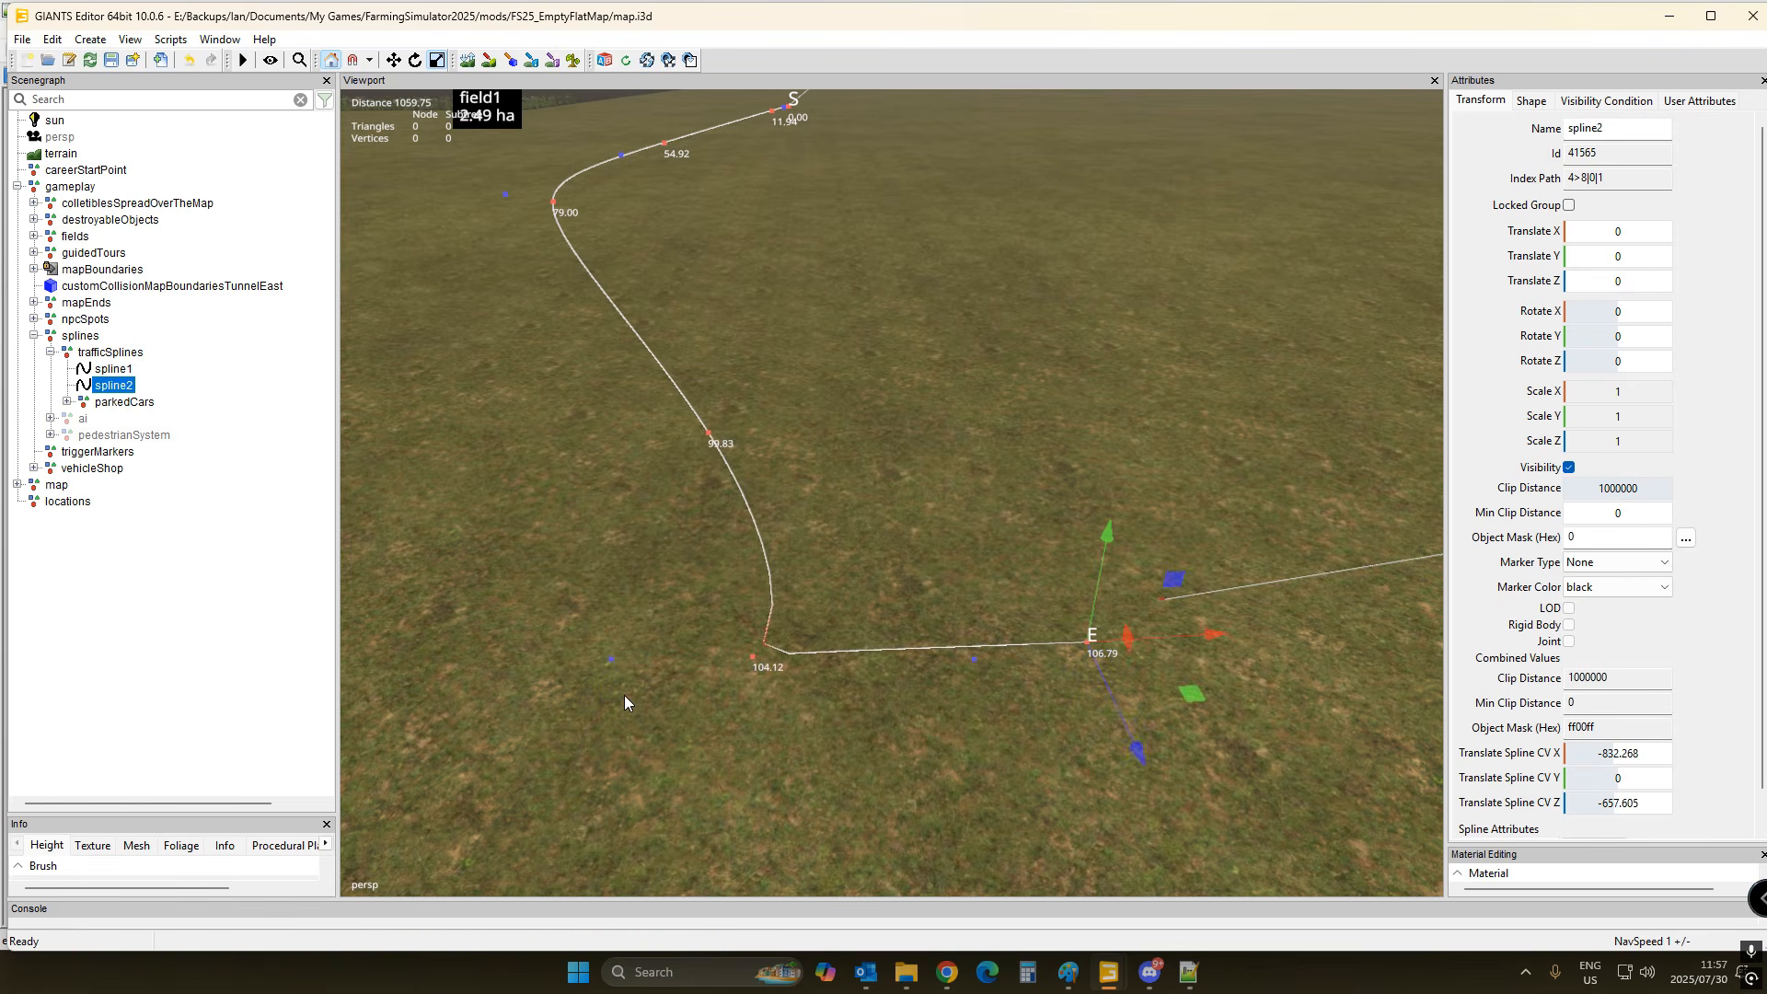
- Move spline2's control point at X -833.211, Z -657.503 to X -839.379, Z -662.885 on the curve's outer side
key("Left")
key("Left")
key("Right")
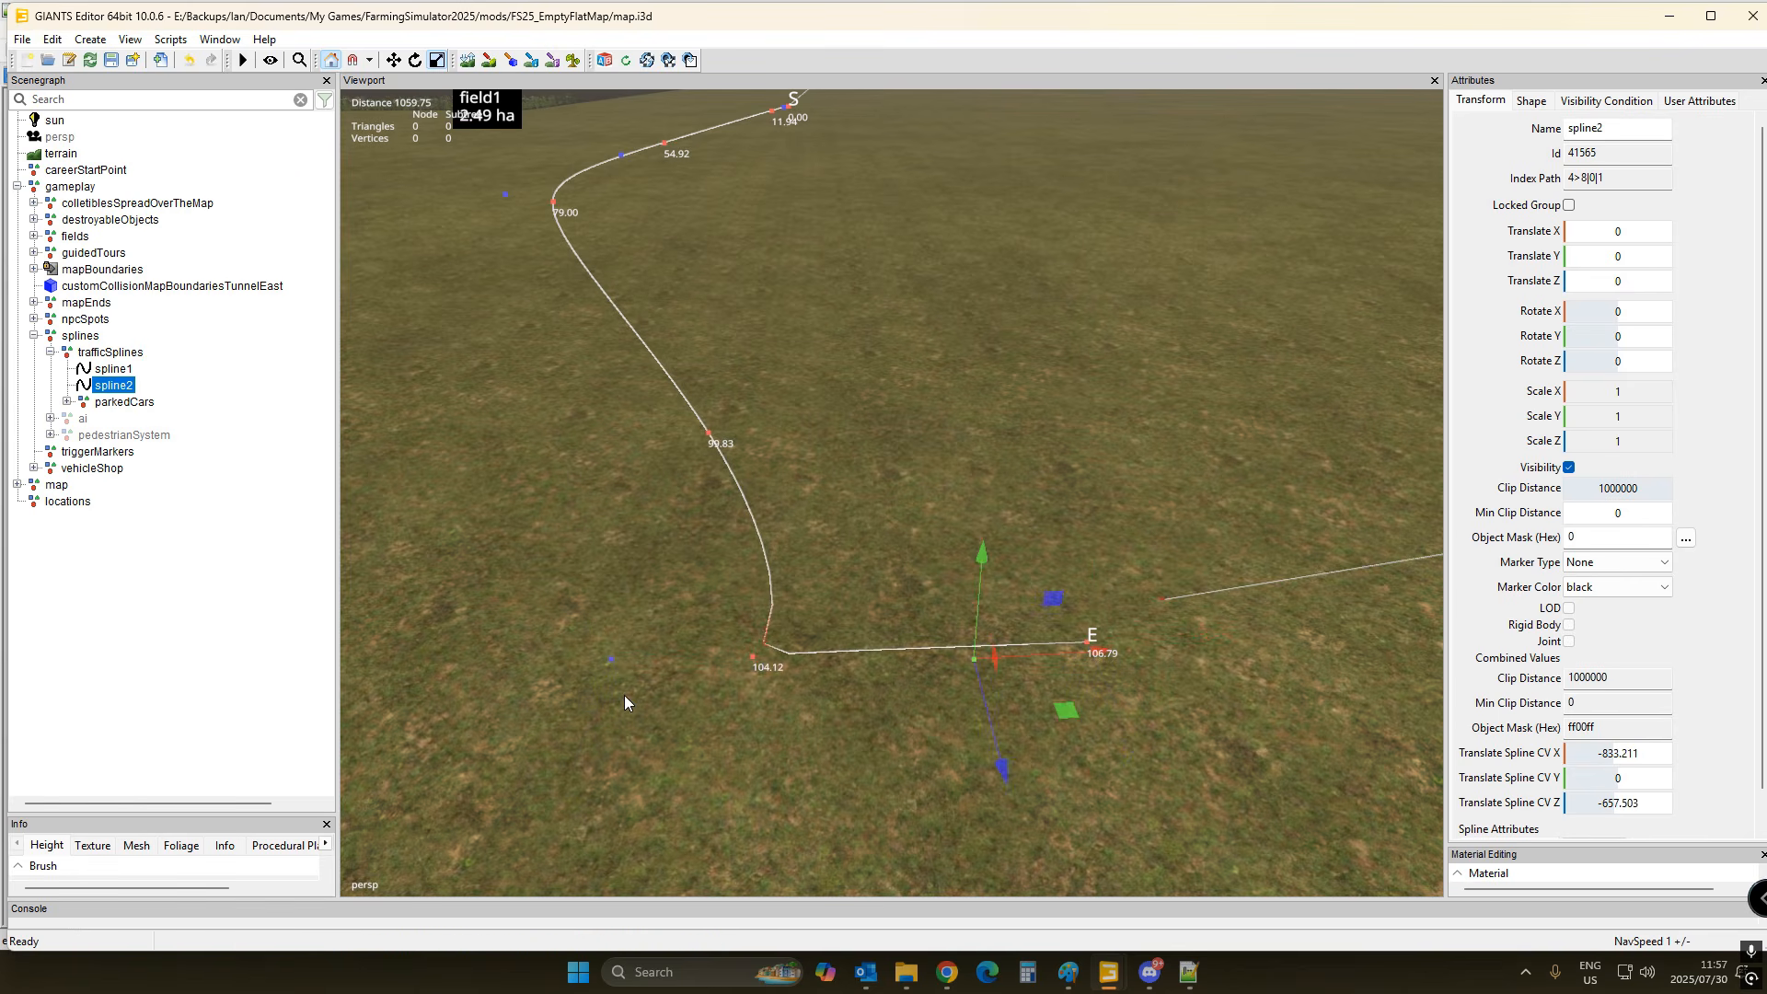
key("Left")
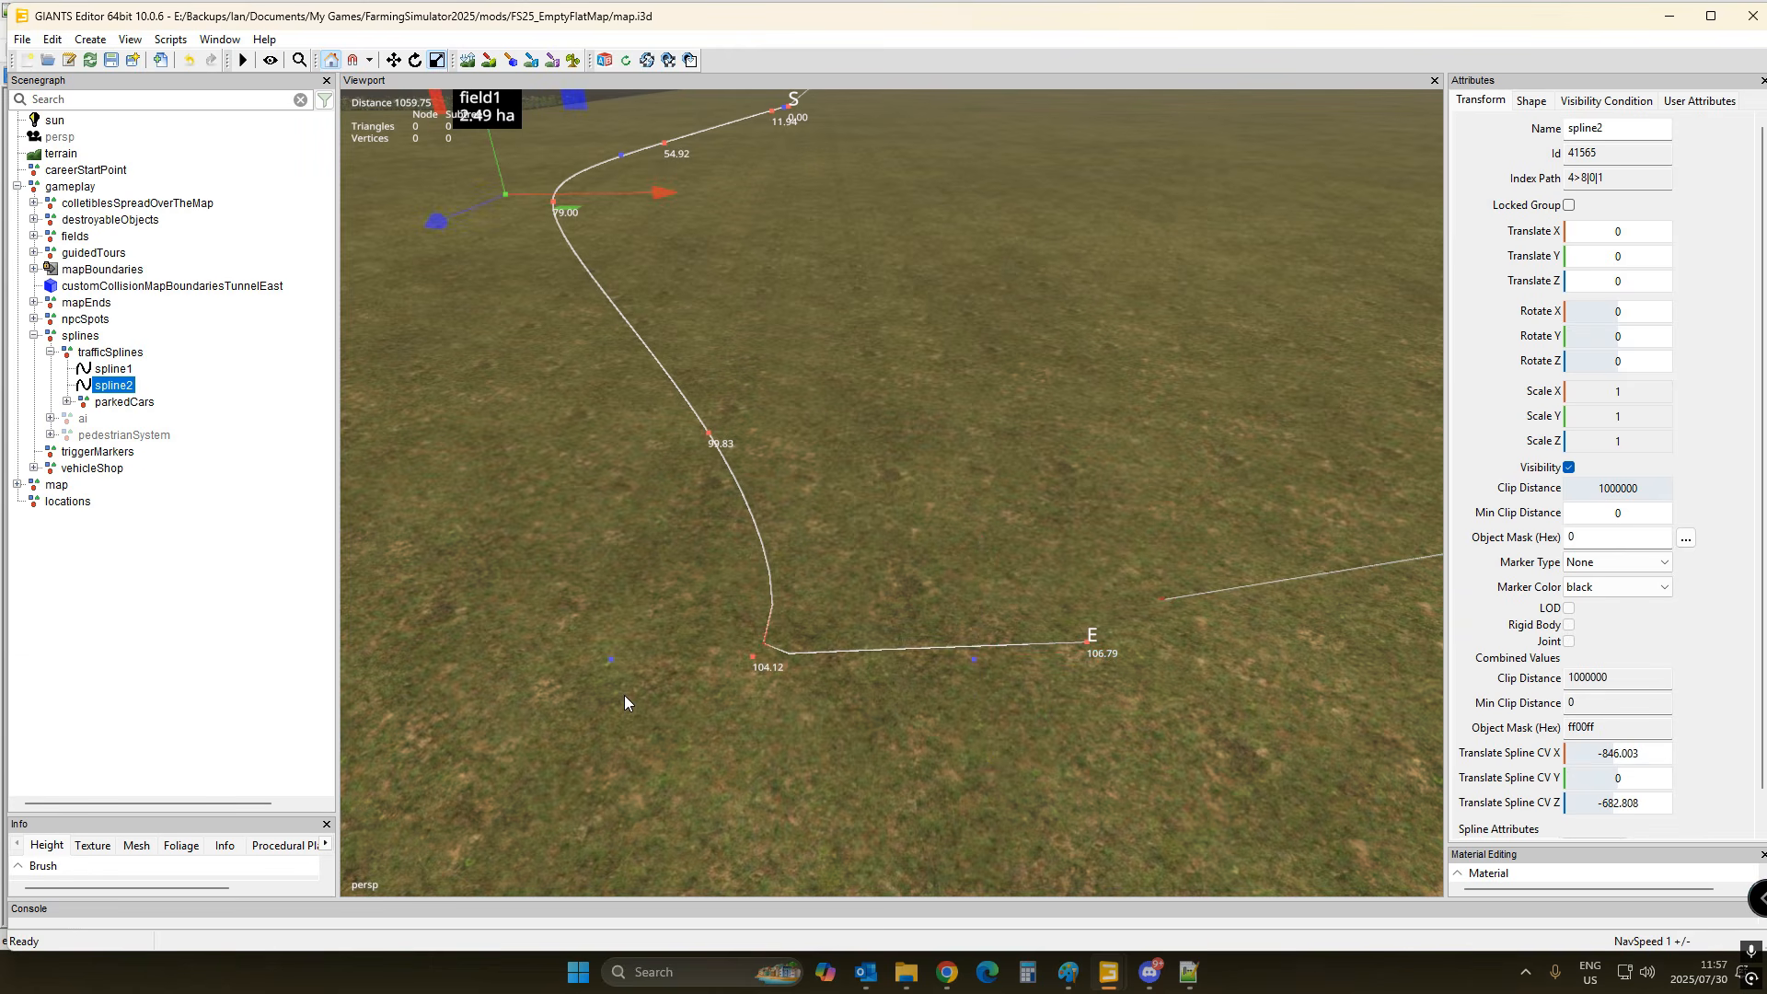
key("Right")
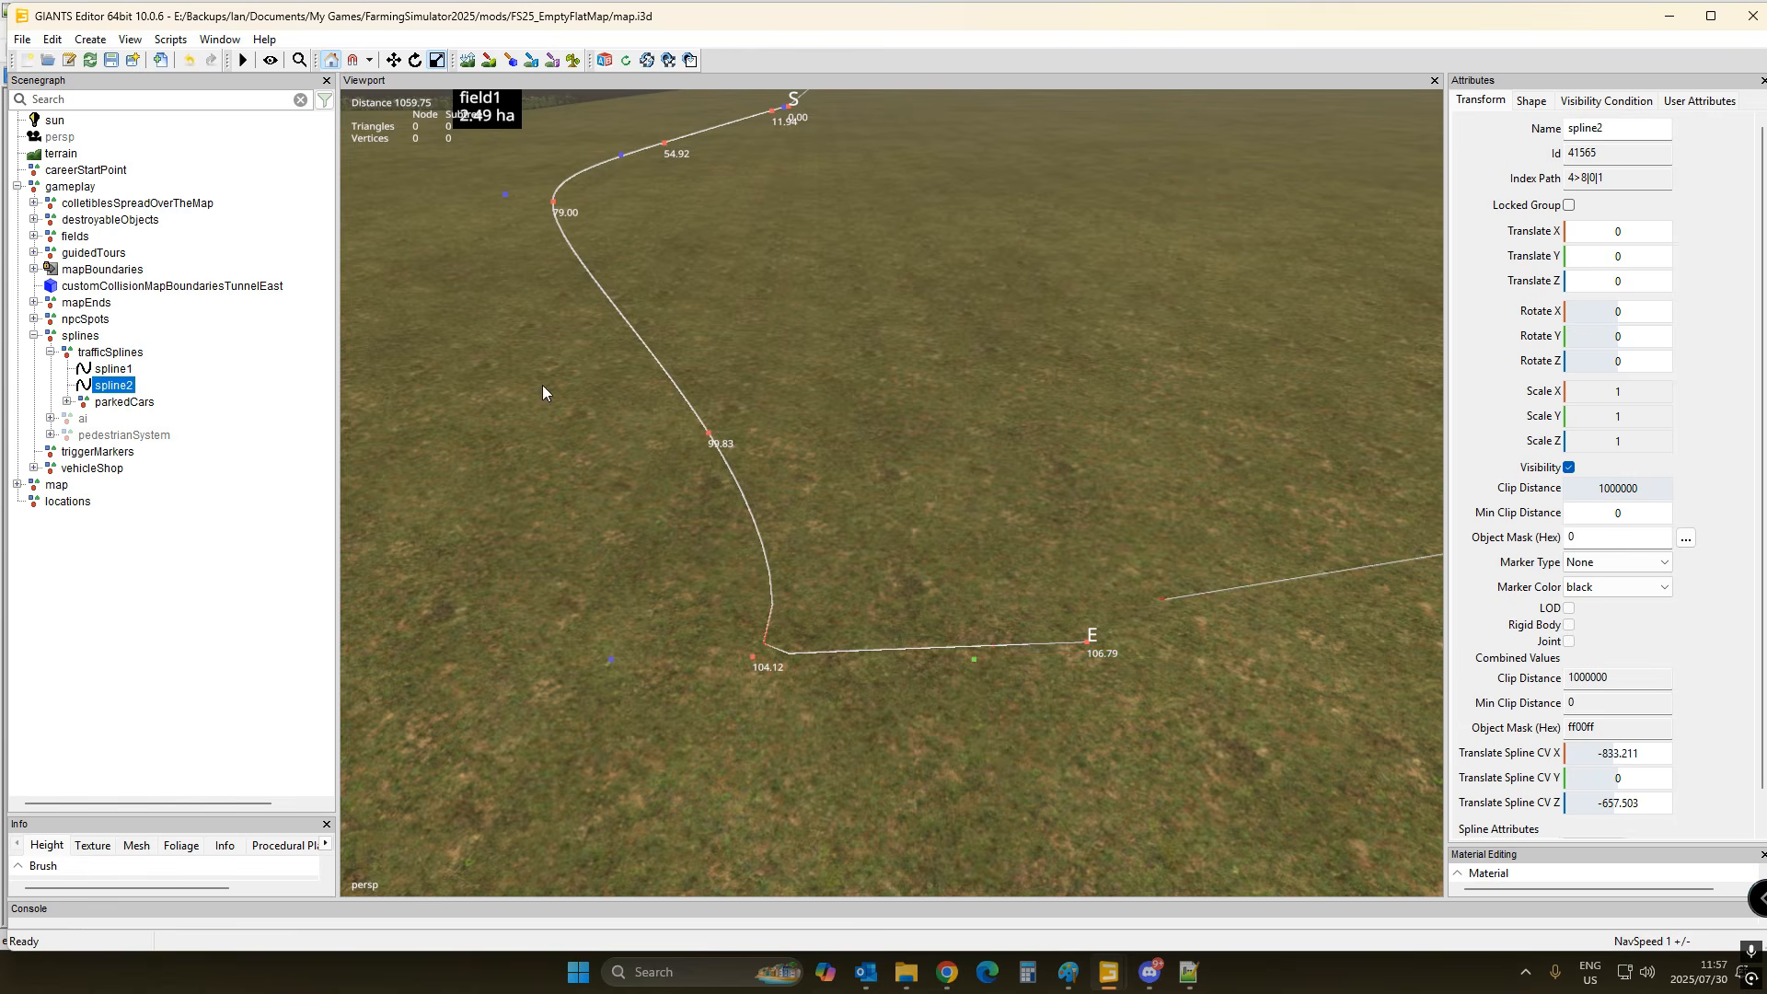
key("ctrl+b")
left_click(455, 406)
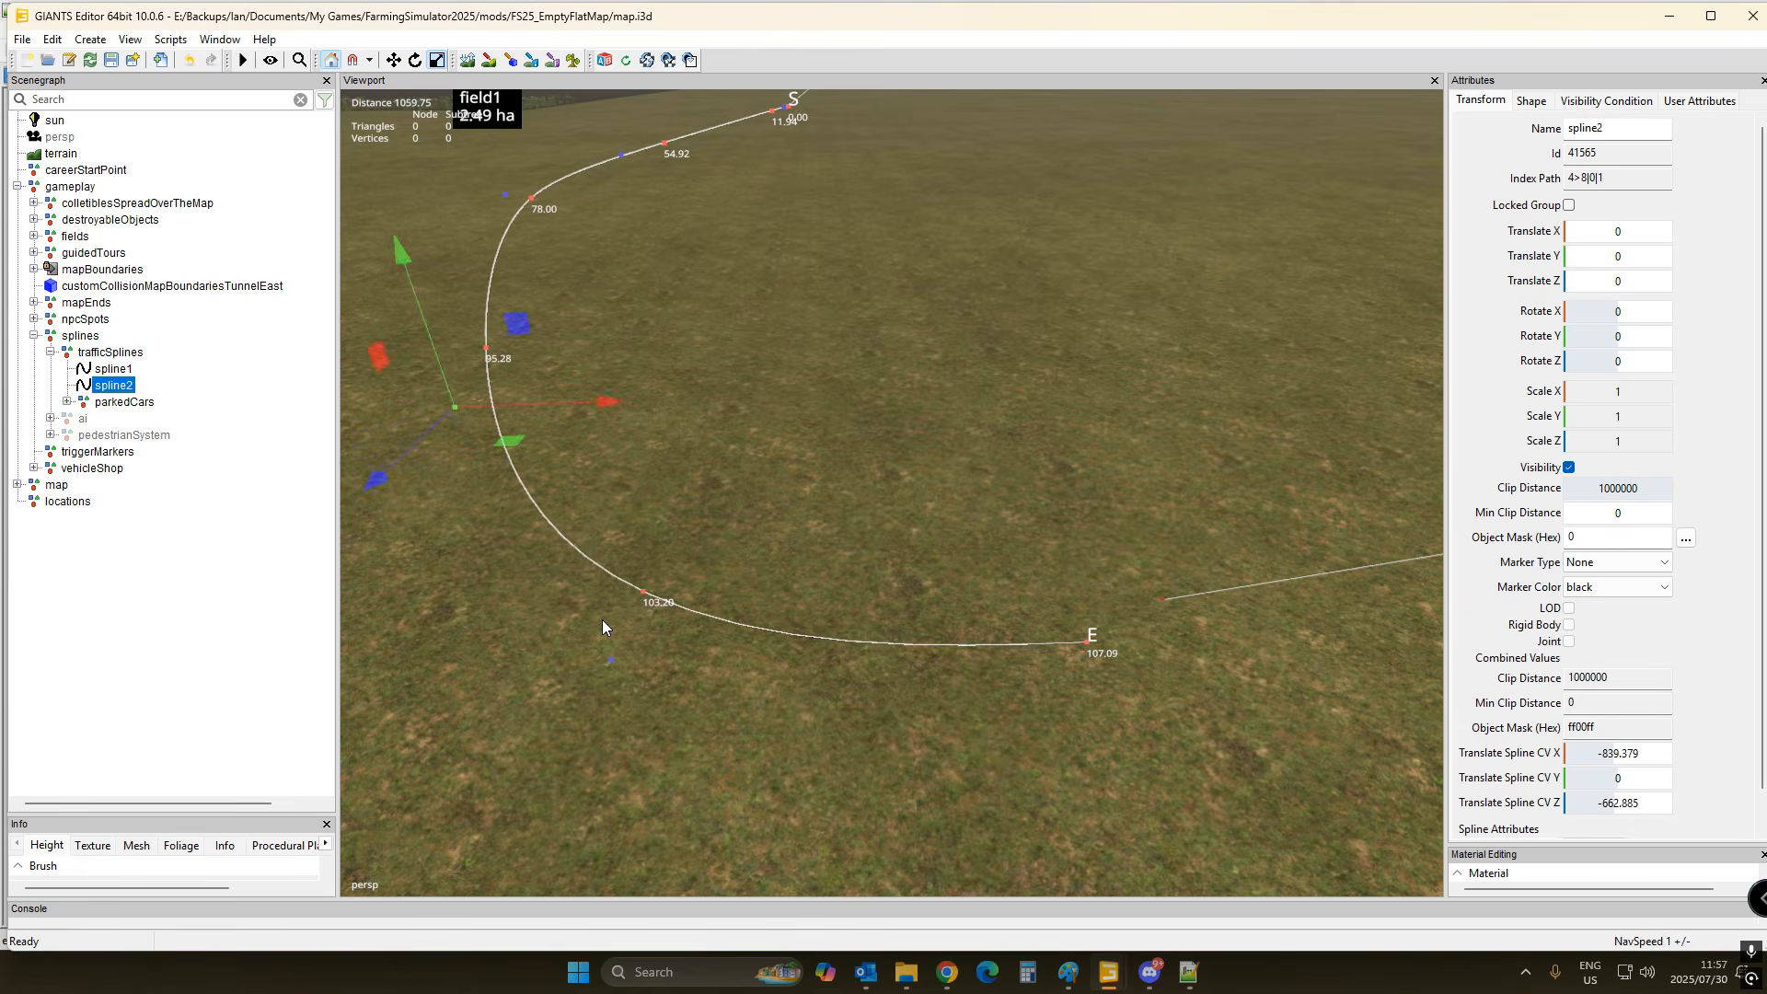
- Move spline2's control point at X -836.035, Z -657.761 closer to the end point to round the final bend
key("Right")
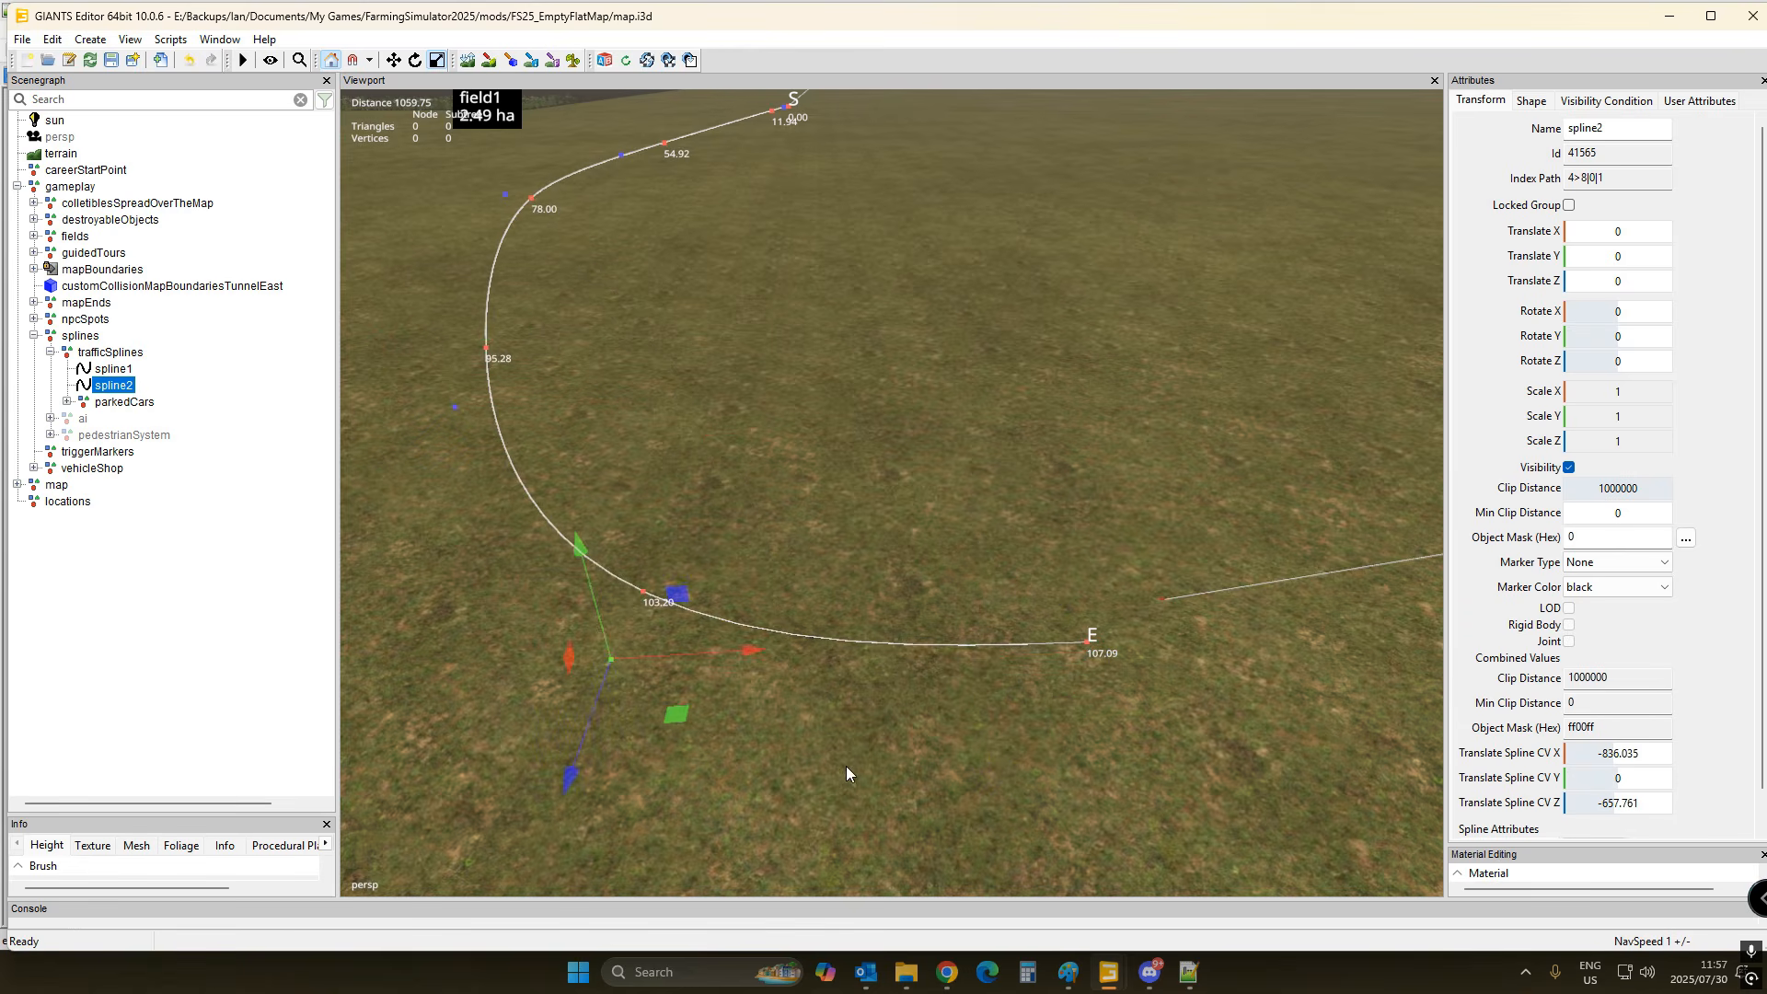
key("ctrl+b")
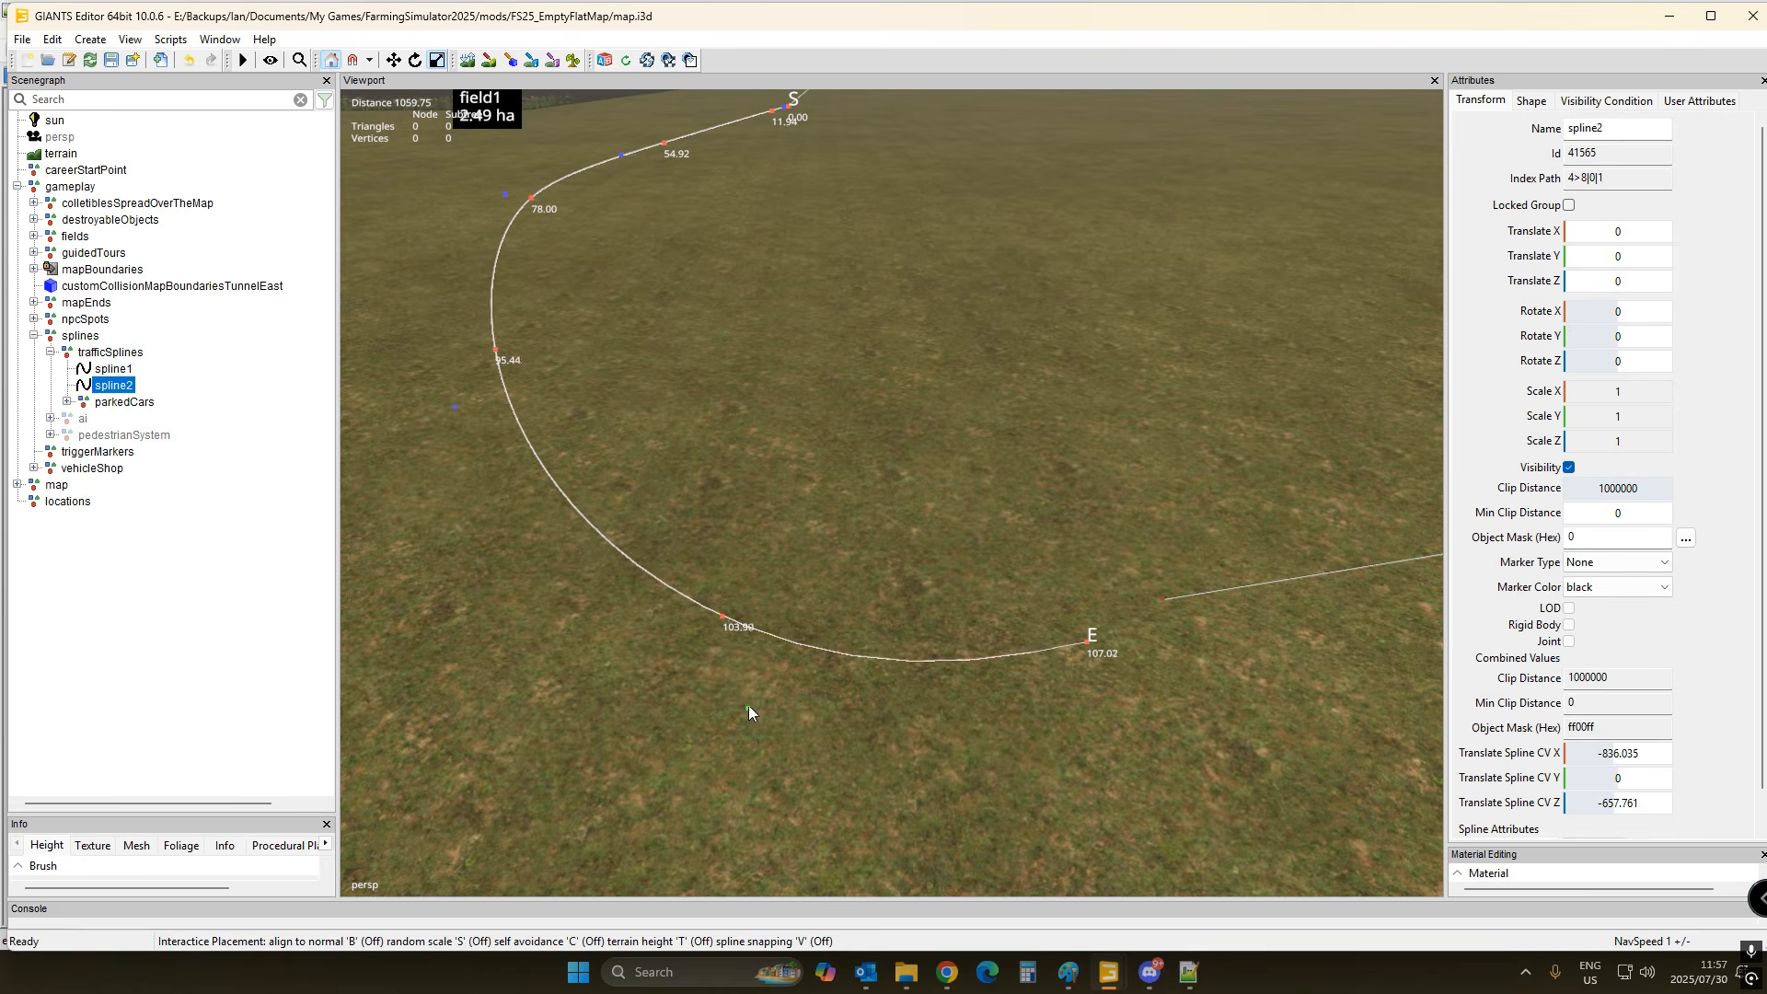
left_click(749, 705)
- Snap spline2's end point onto spline1's start with spline snapping, at X -831.445, Z -658.056
key("Right")
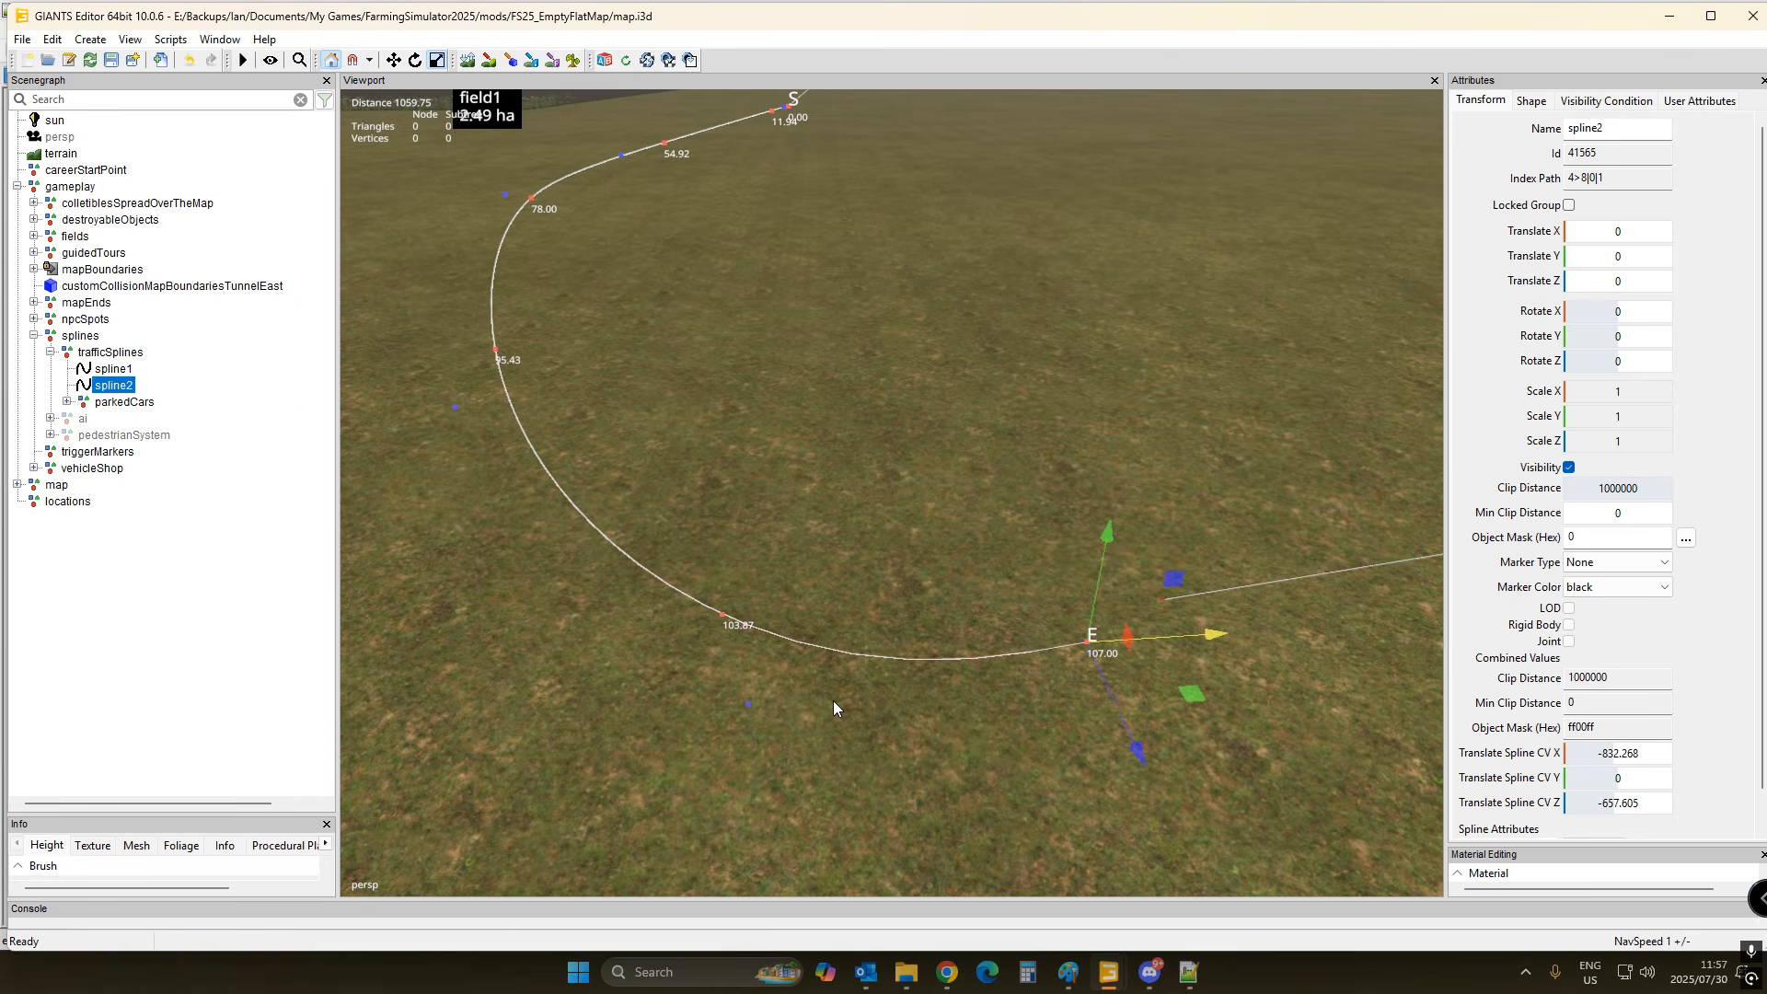
key("ctrl+b")
key("ctrl+b")
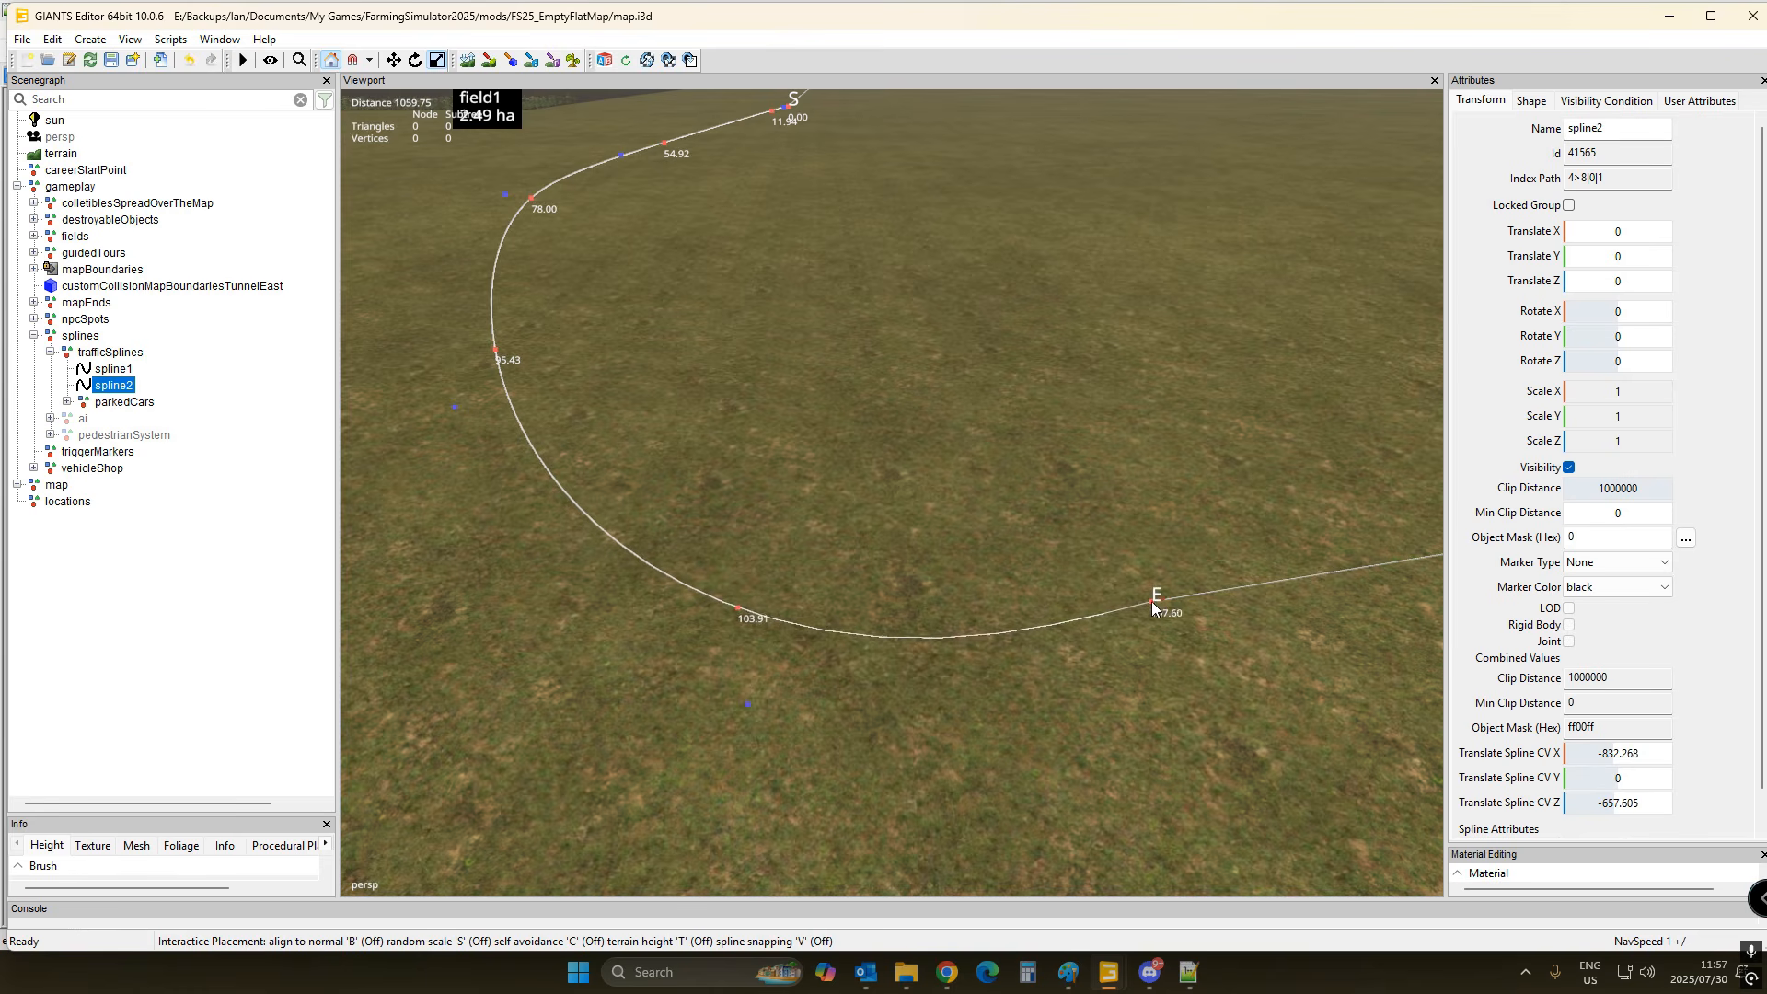
key("v")
left_click(1167, 589)
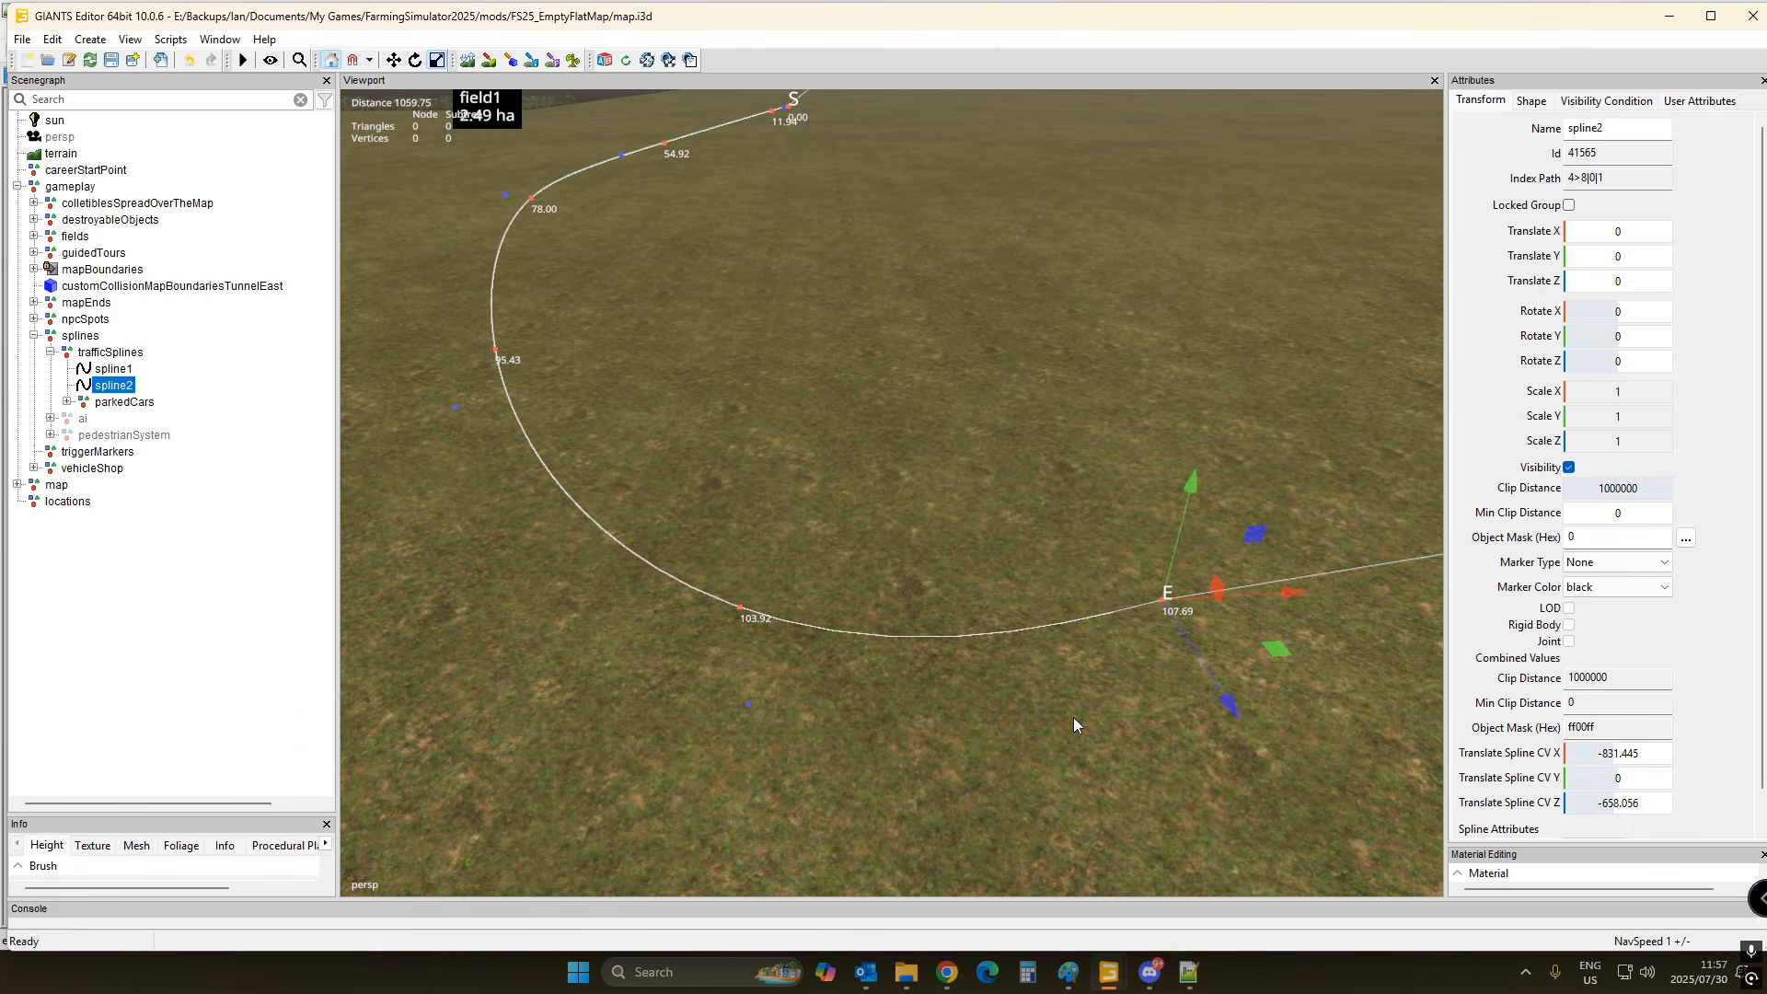
- Hide both traffic splines, spline1 and spline2, by turning off their visibility
left_click_drag(1116, 655, 1007, 672, "alt")
scroll(1003, 676, "down", 1)
scroll(1001, 673, "down", 3)
scroll(1002, 686, "up", 2)
scroll(1007, 671, "down", 3)
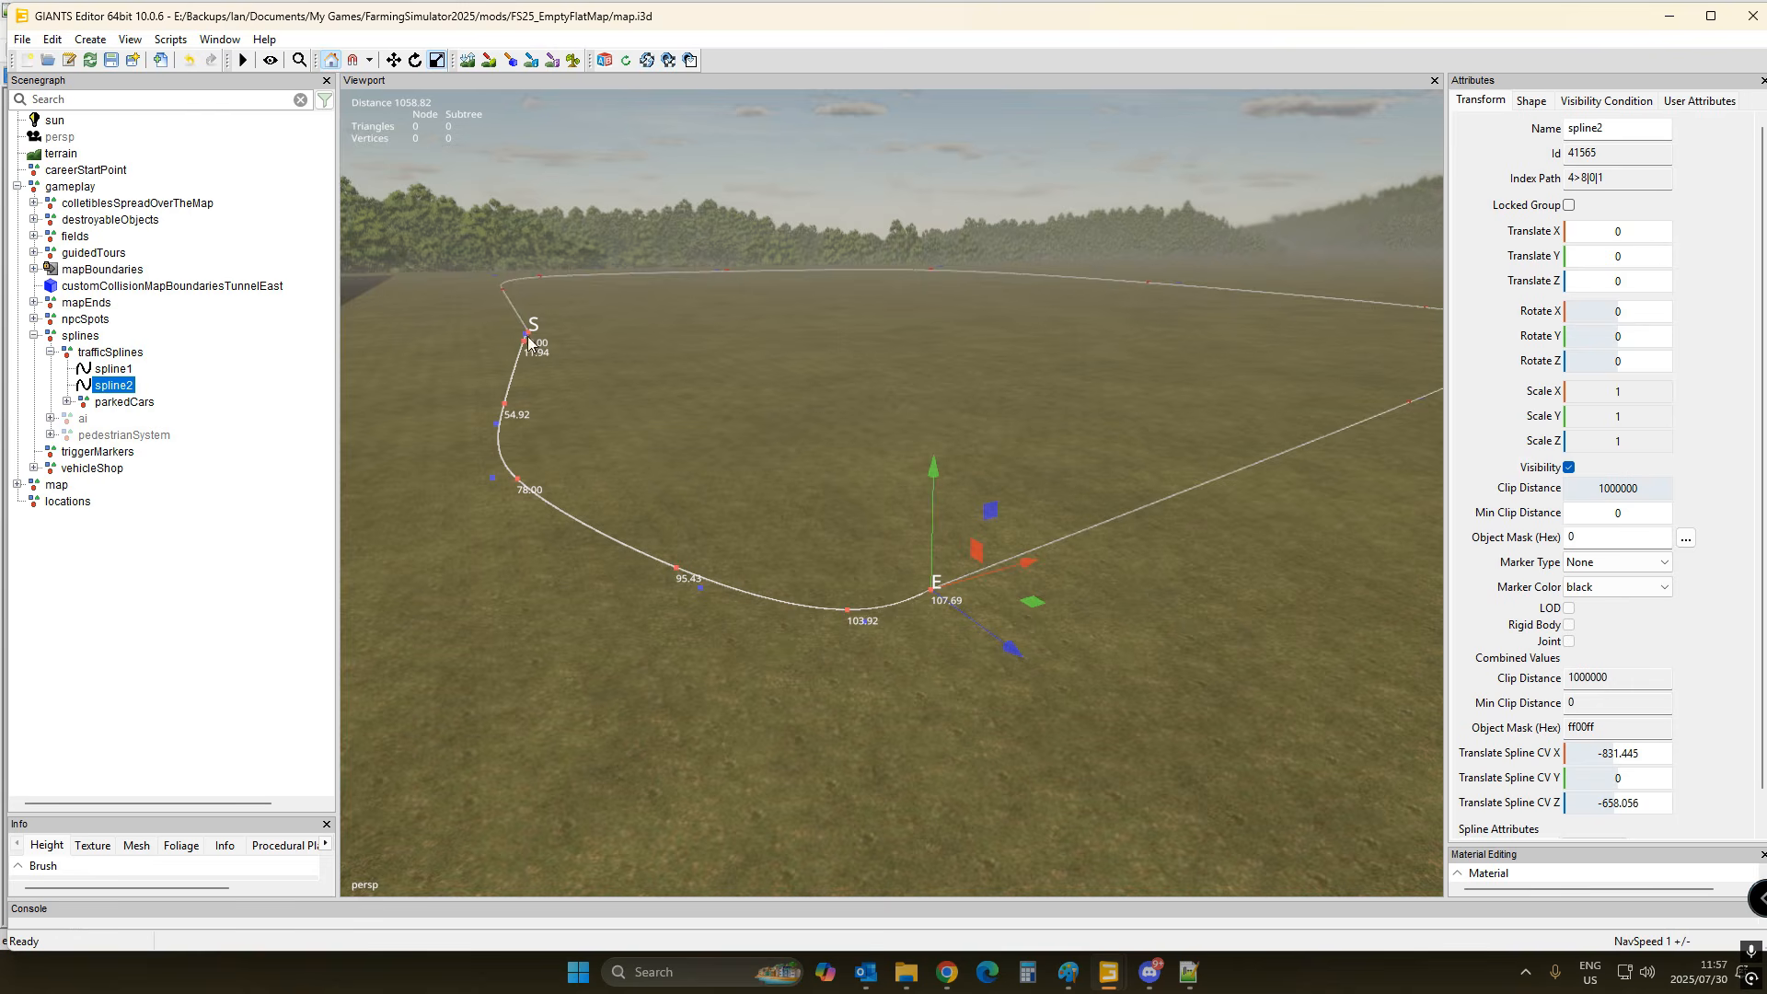
mouse_move(784, 629)
left_mouse_down("alt")
mouse_move(834, 604)
mouse_move(790, 610)
left_mouse_up("alt")
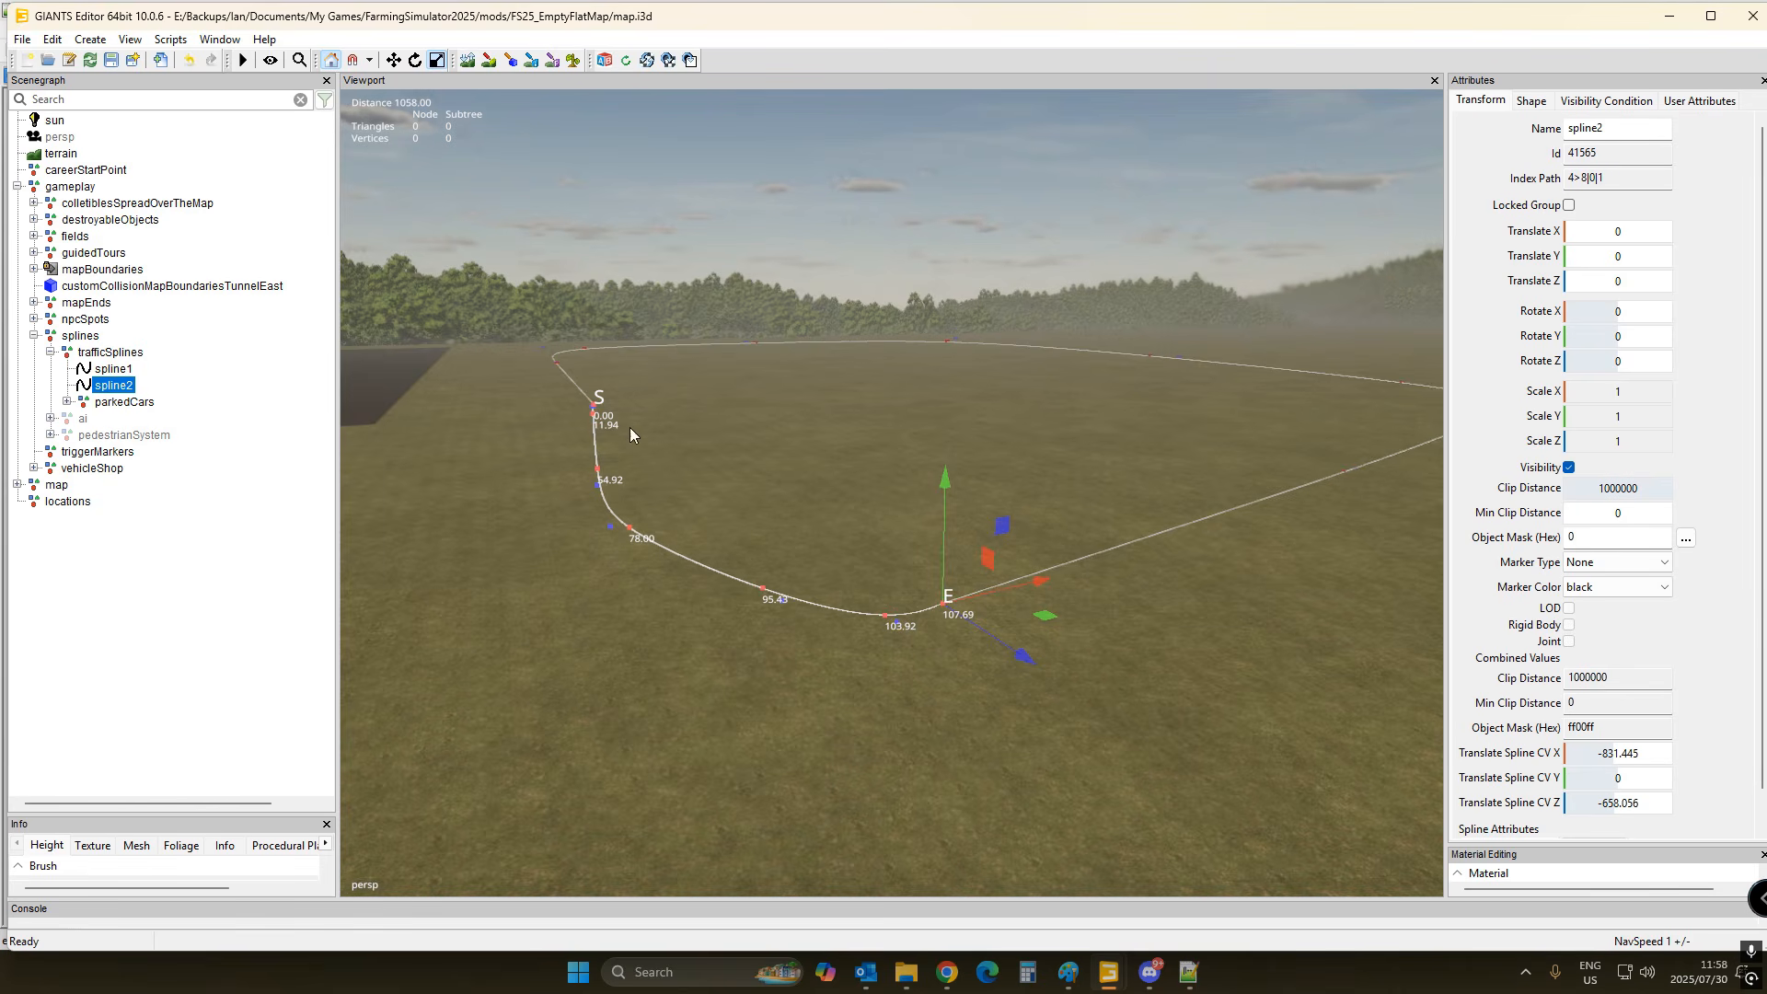
left_click(115, 368)
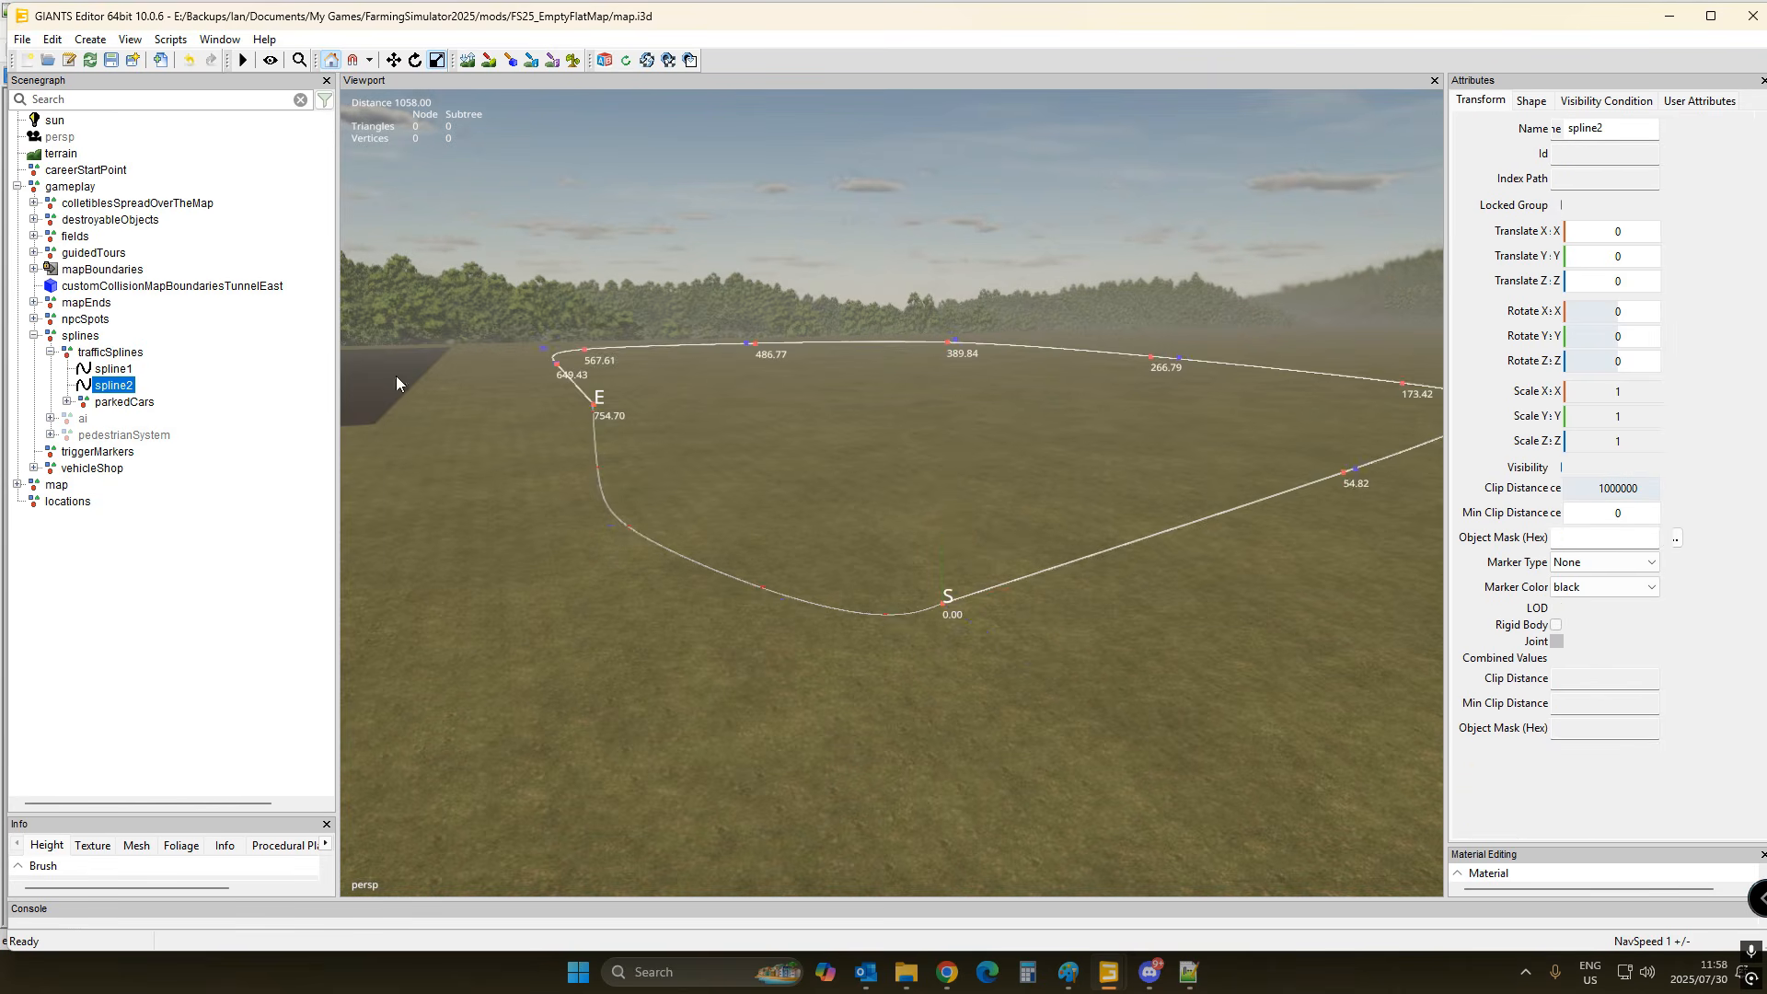
left_click(1555, 467)
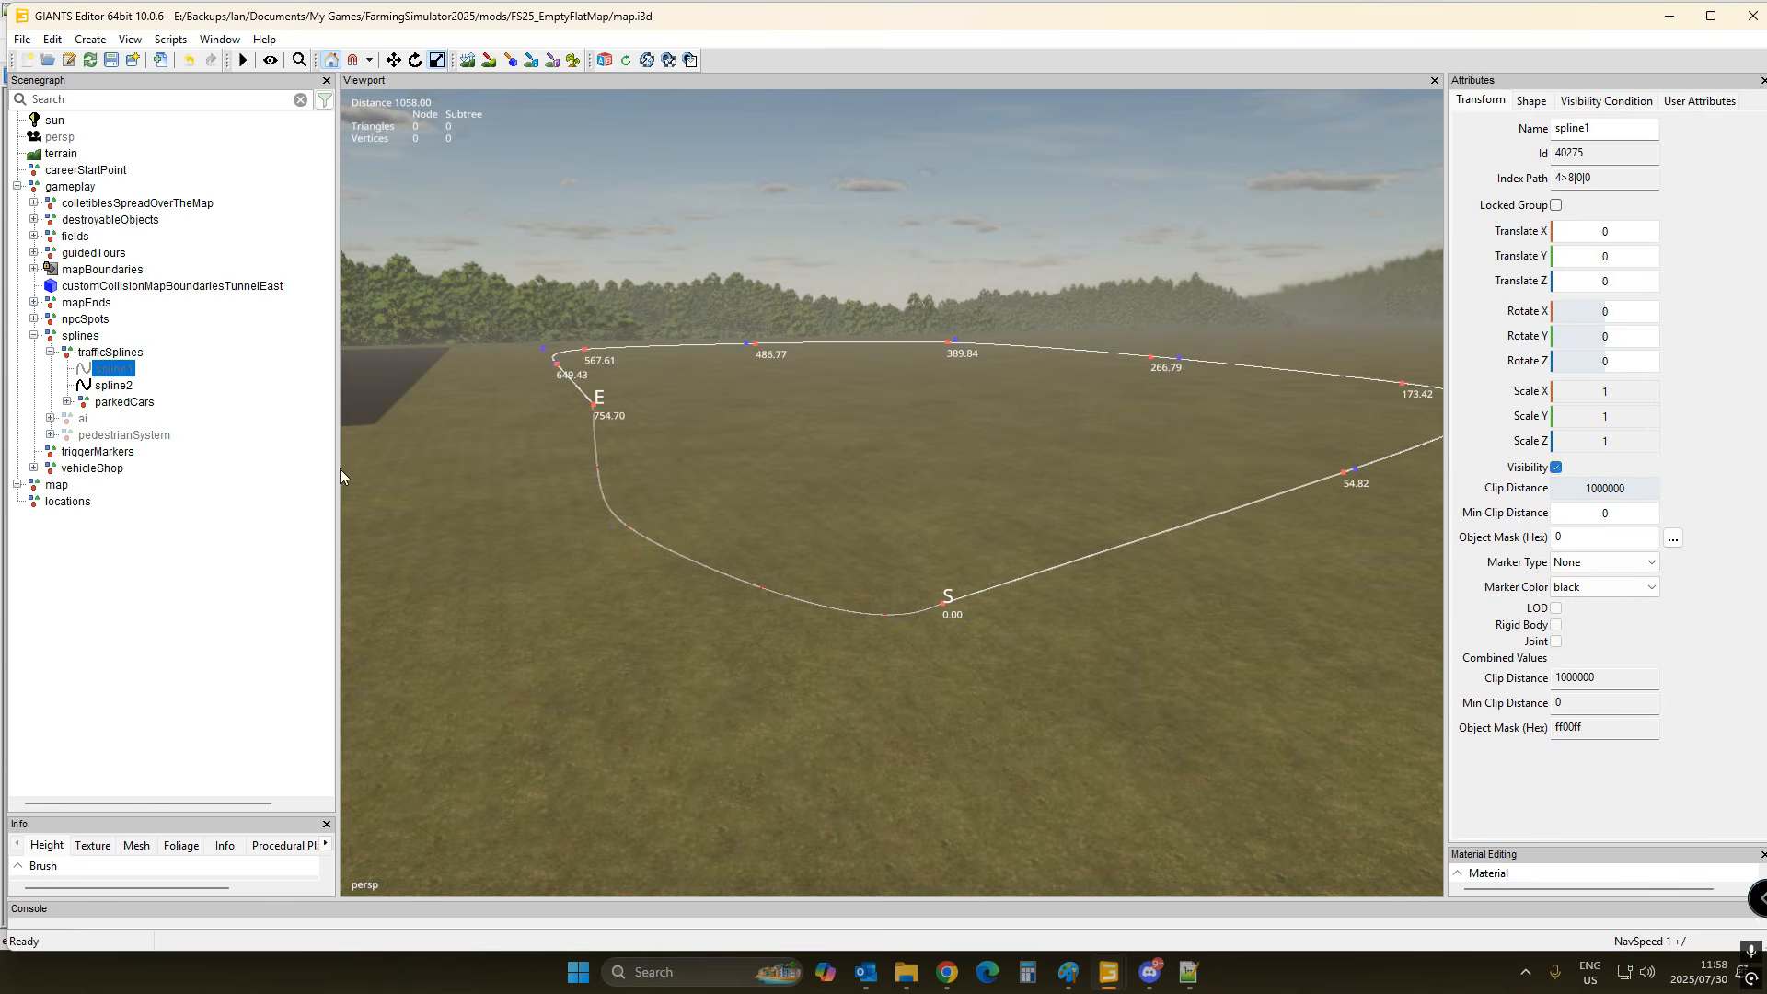
left_click(118, 384)
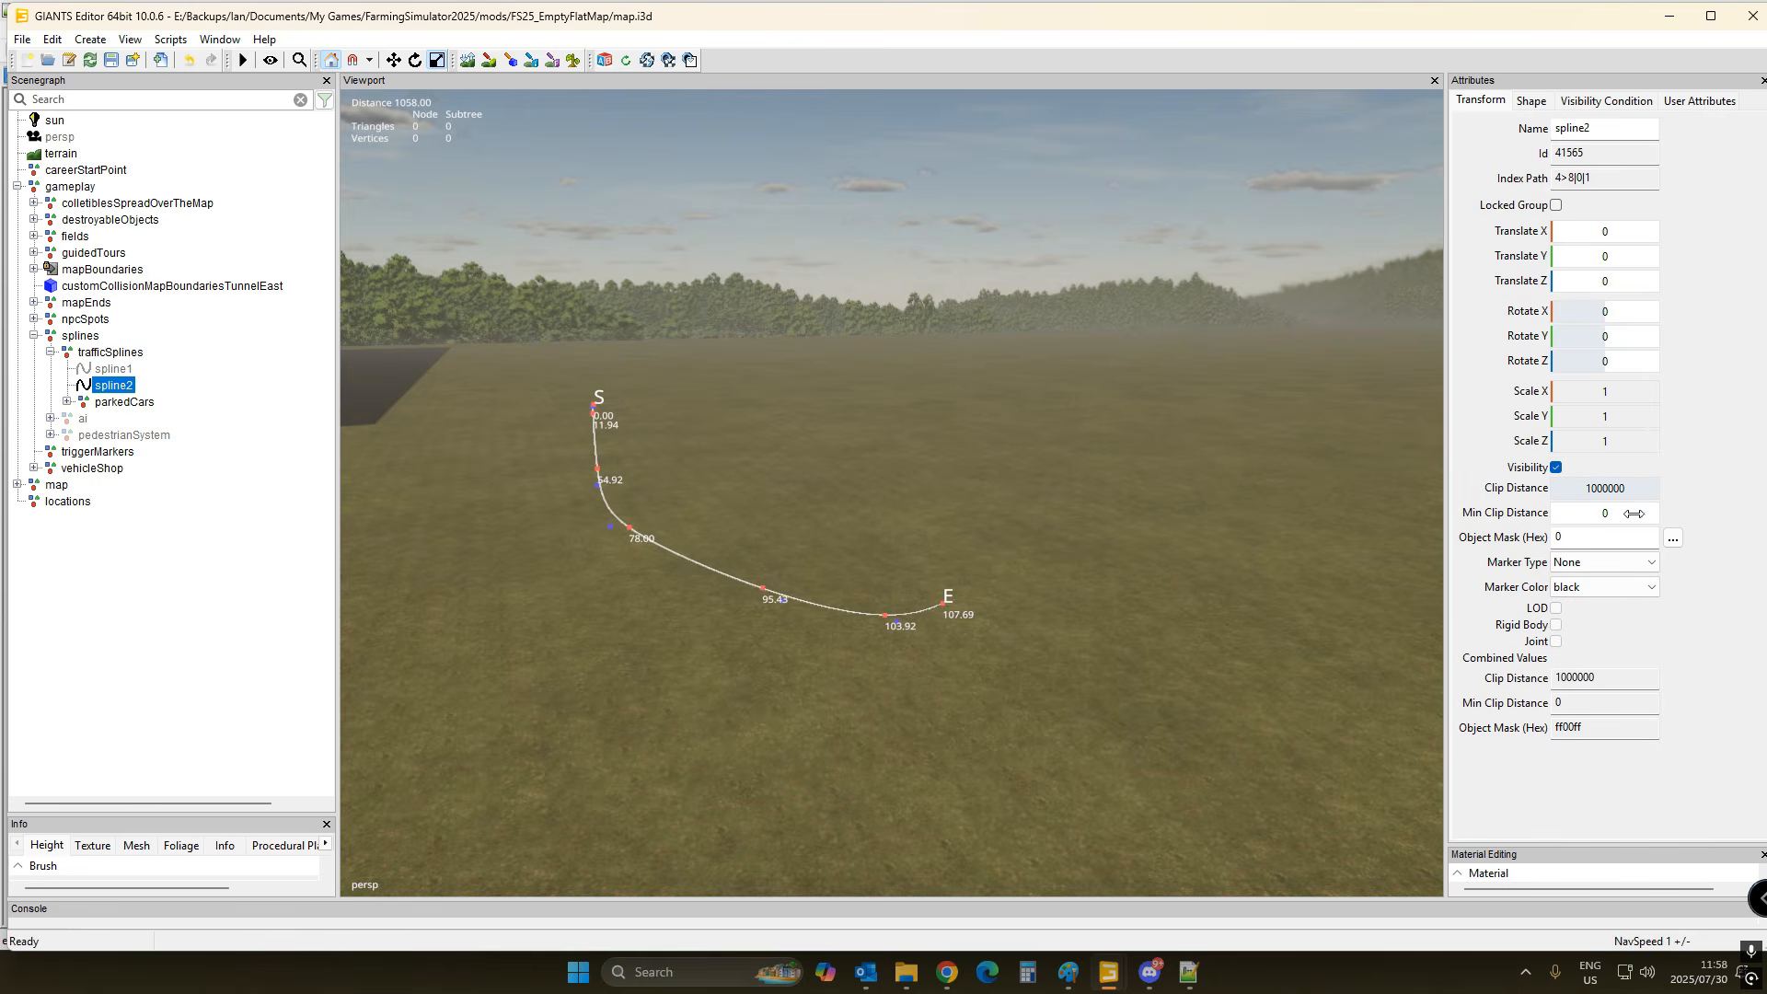
left_click(1555, 466)
left_click(211, 493)
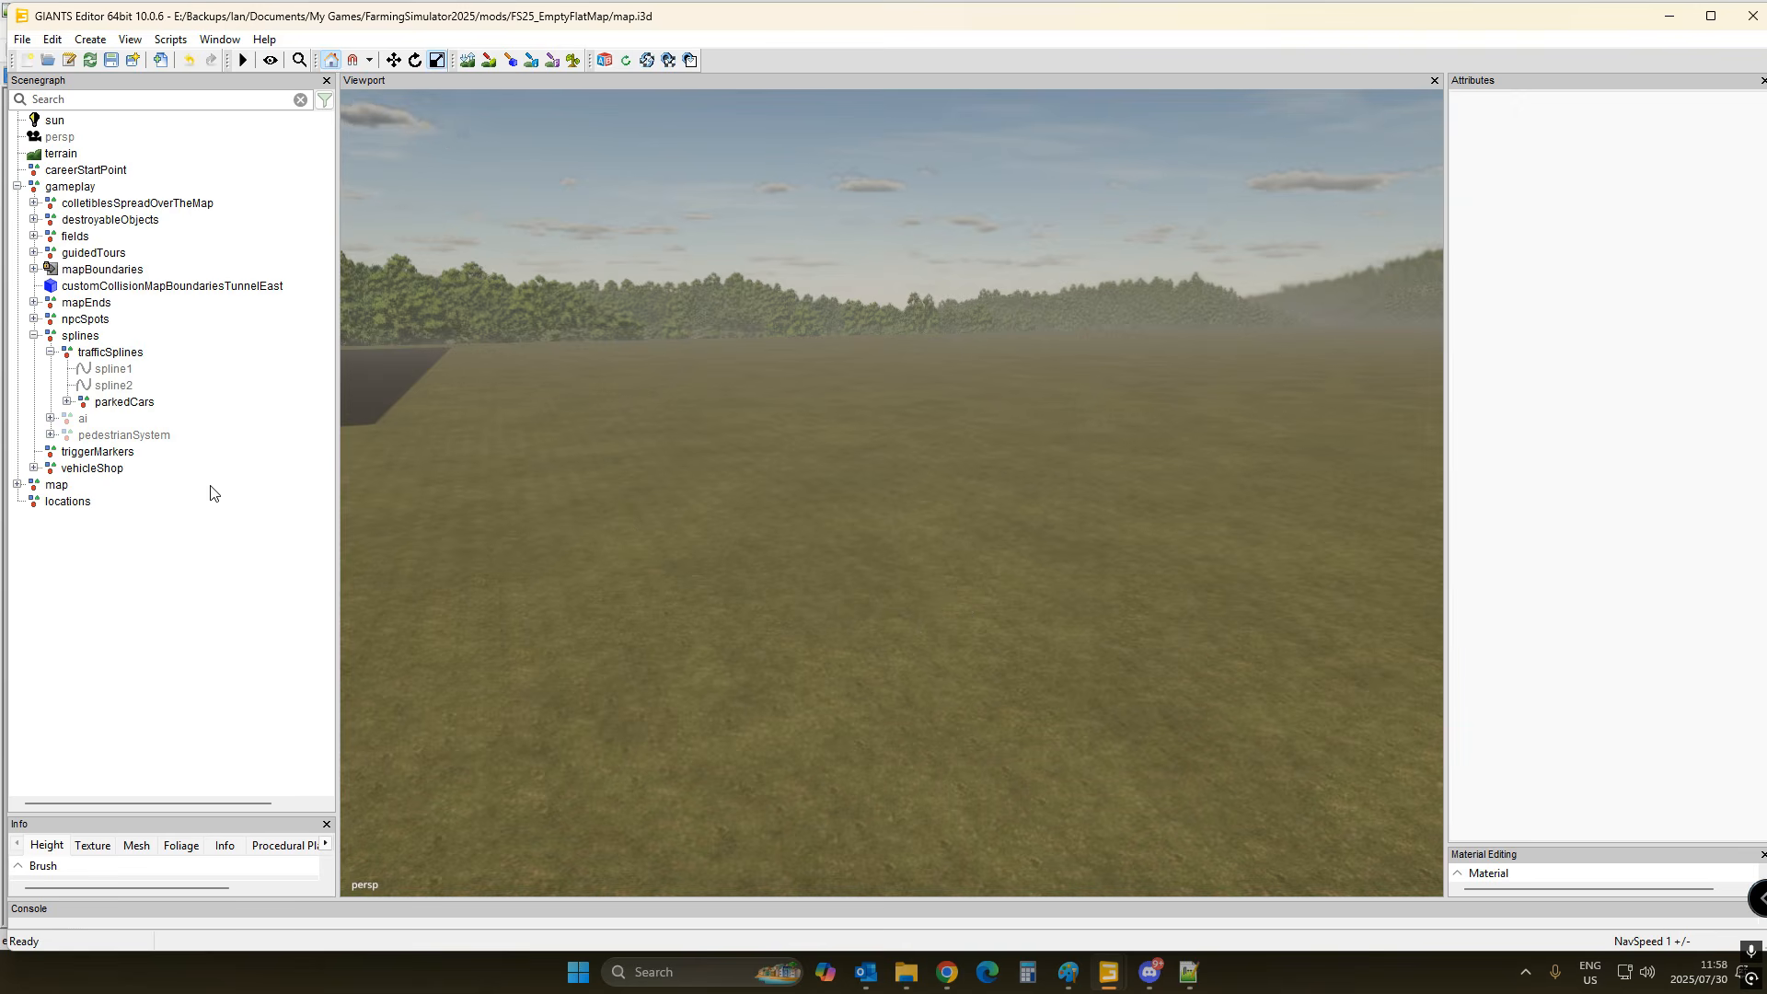
- Cut the parkedCars group and paste it back into trafficSplines below spline2
left_click(120, 403)
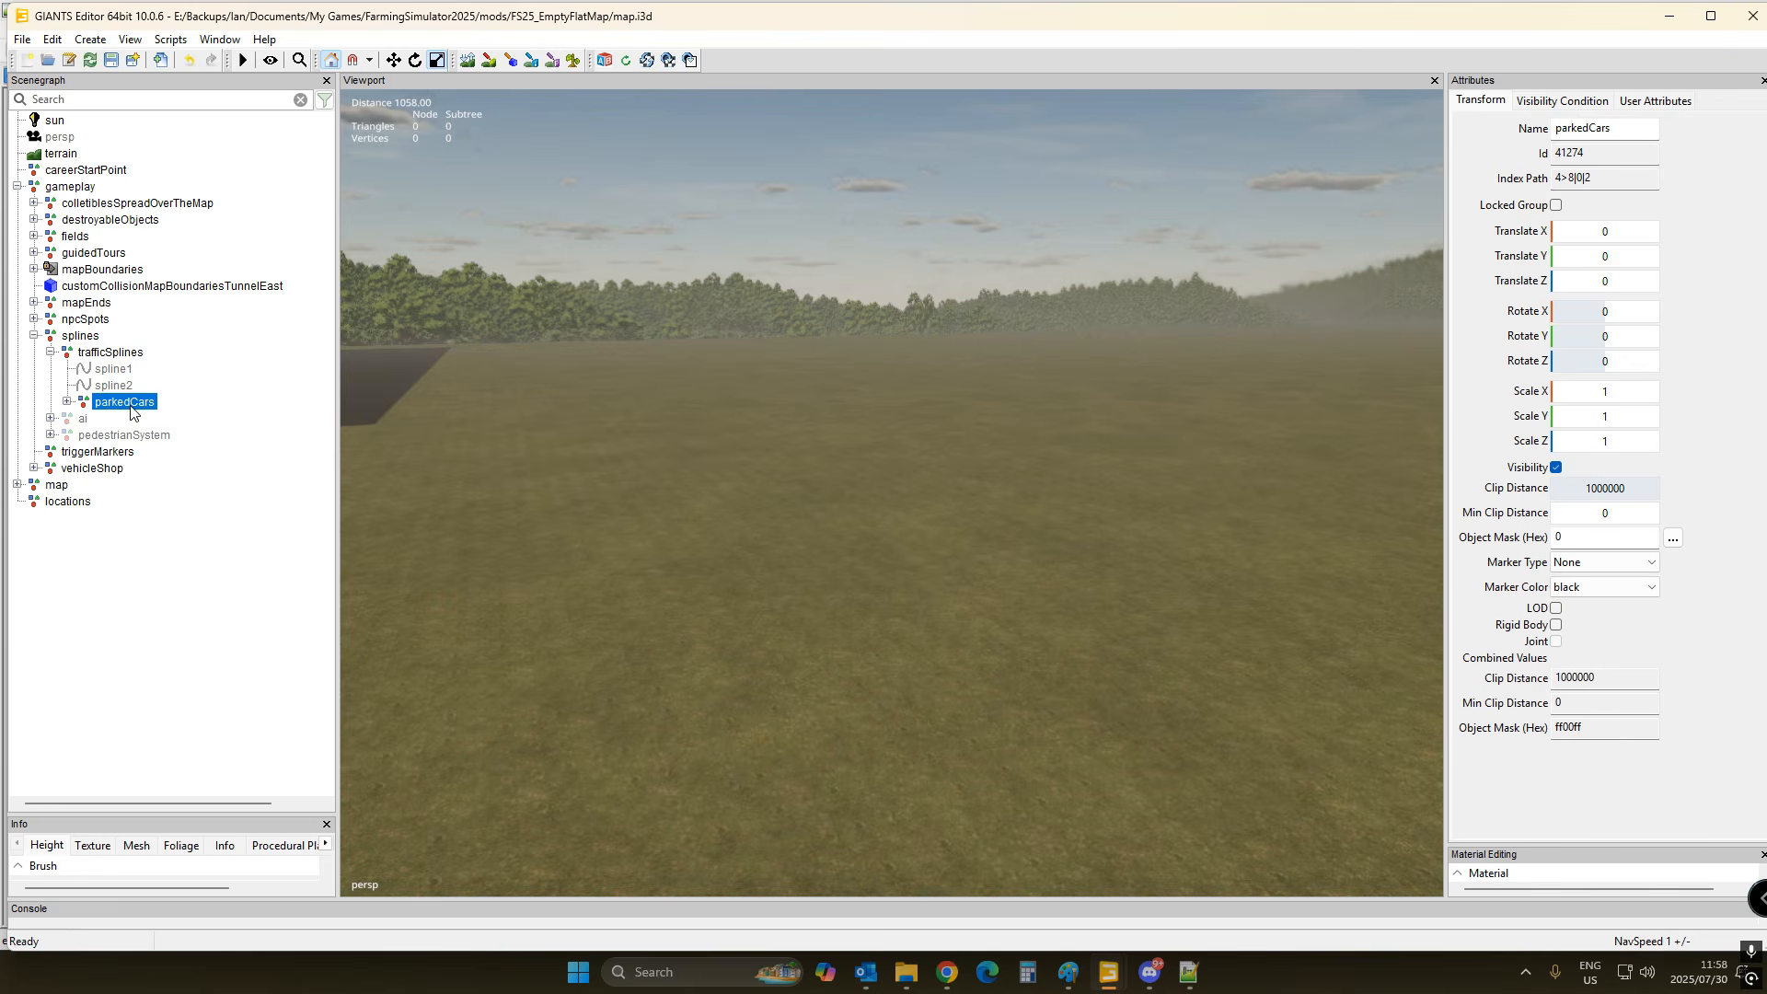
mouse_move(133, 409)
left_mouse_down()
mouse_move(135, 352)
mouse_move(147, 421)
left_mouse_up()
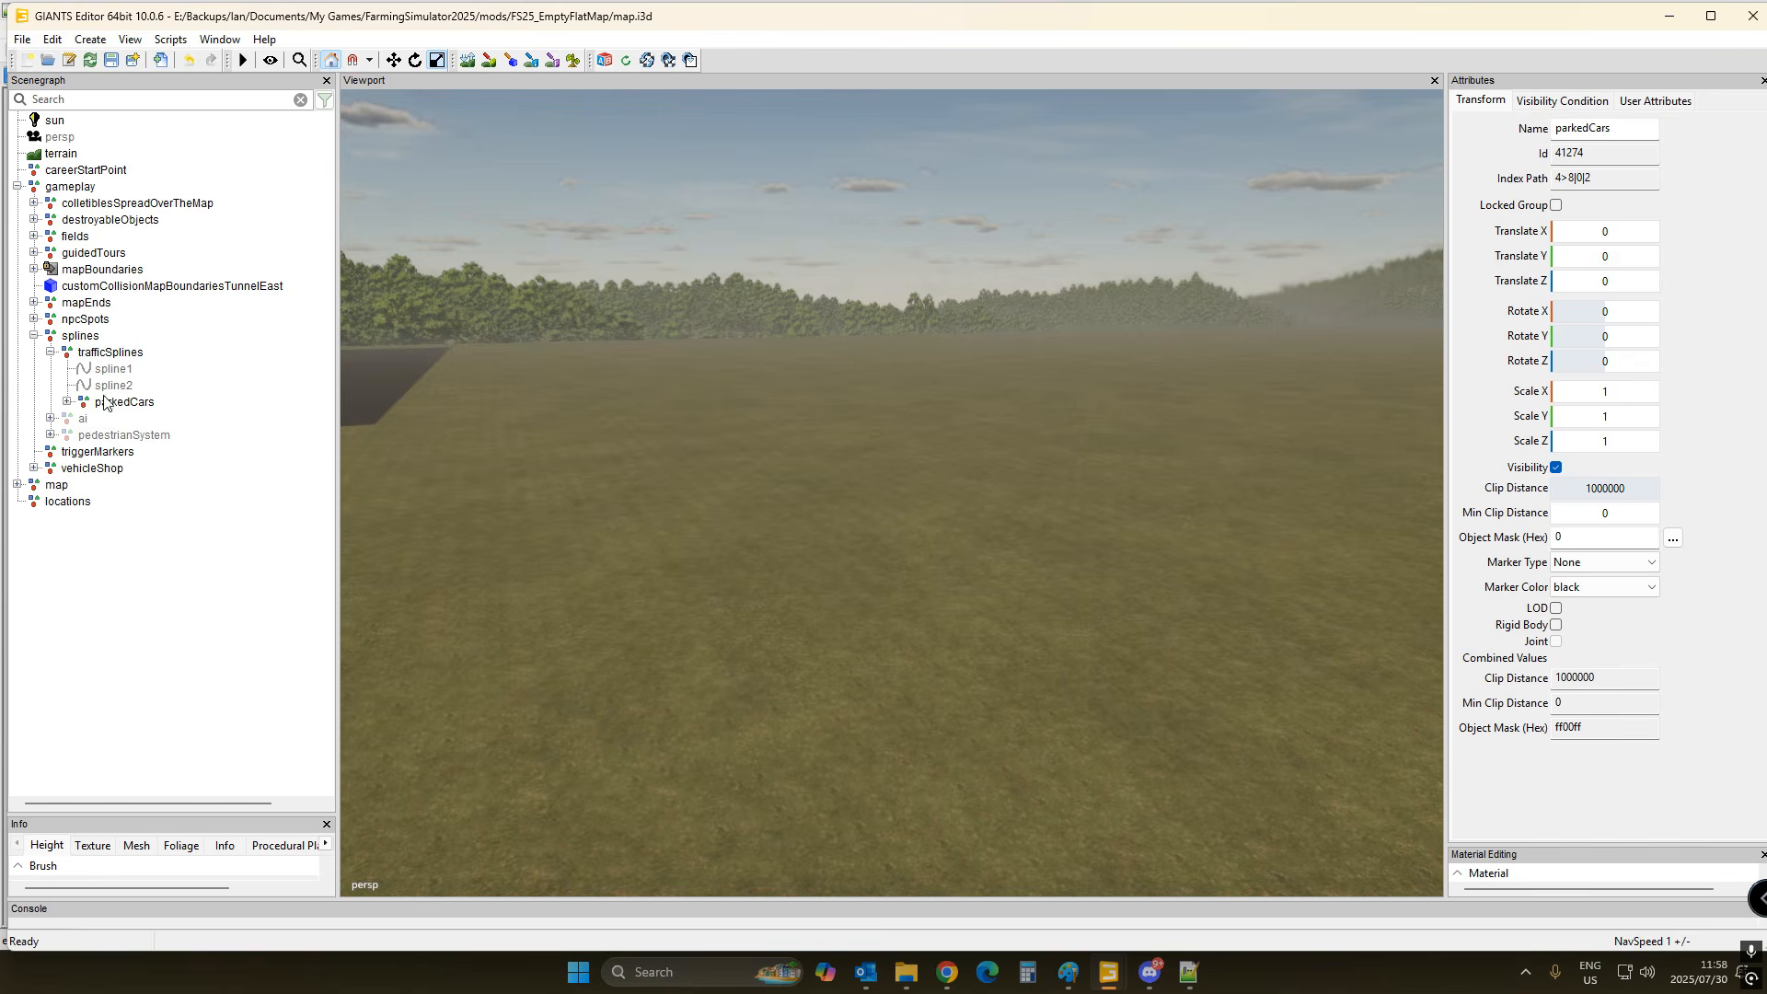
left_click(117, 405)
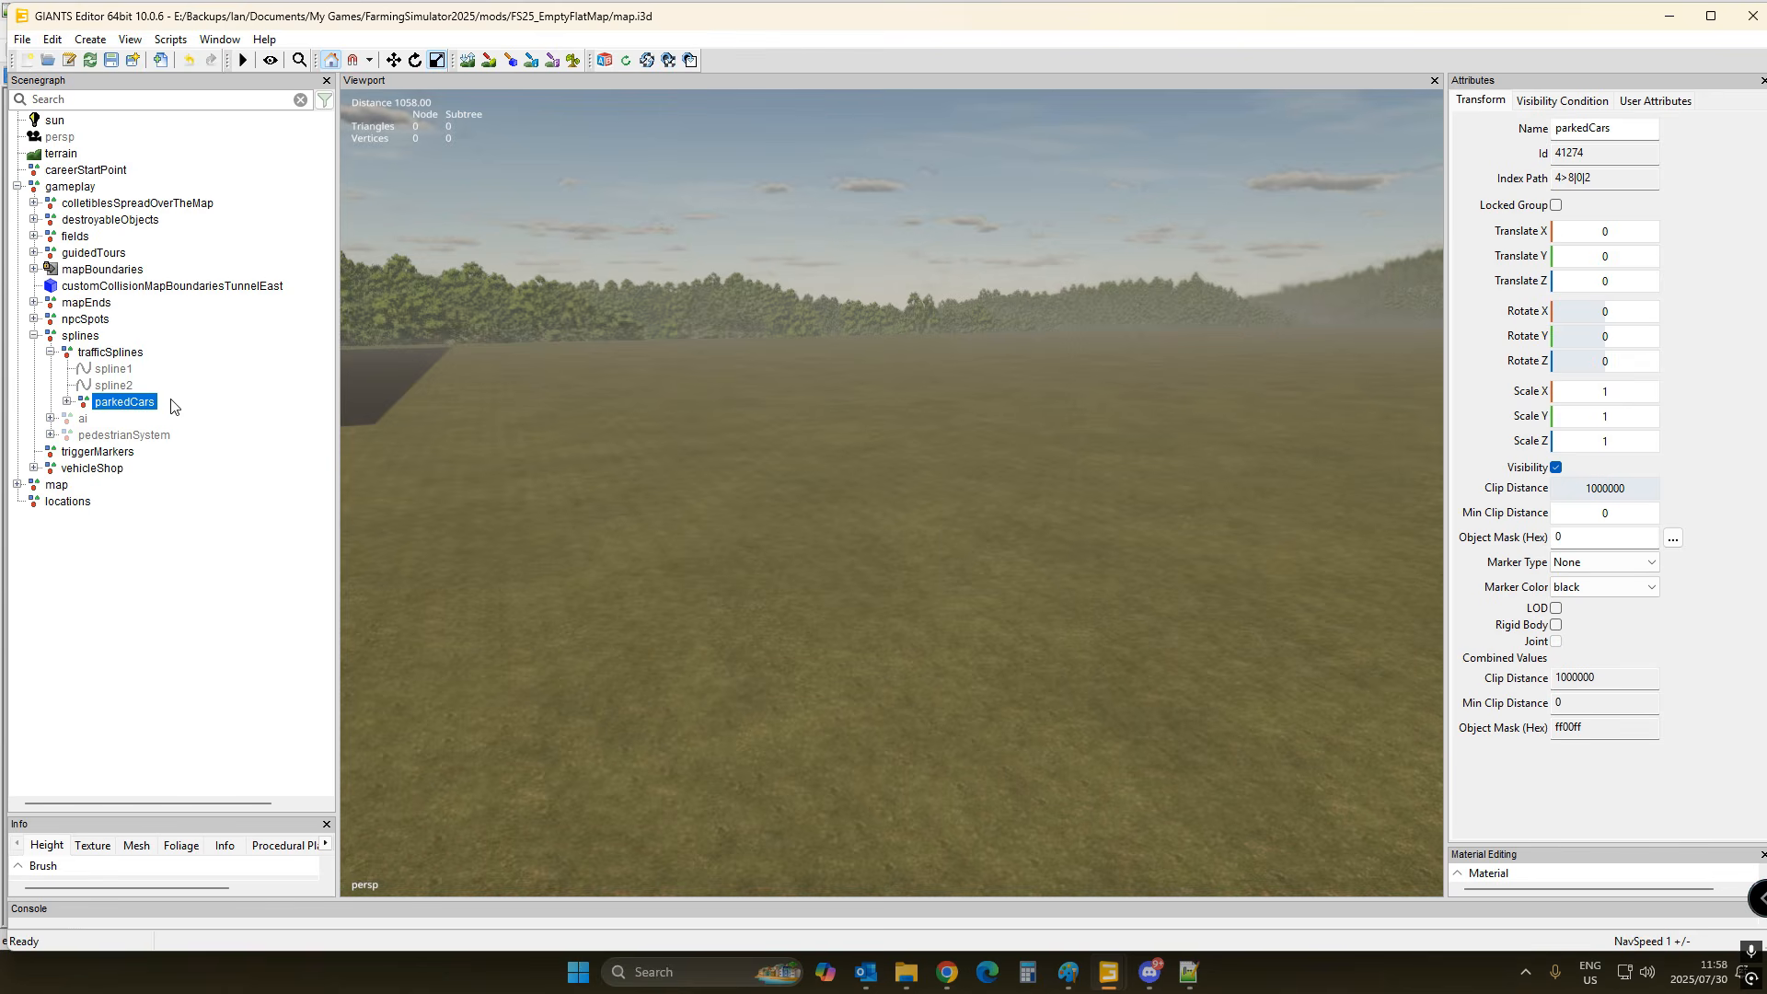
key("Delete")
left_click(112, 352)
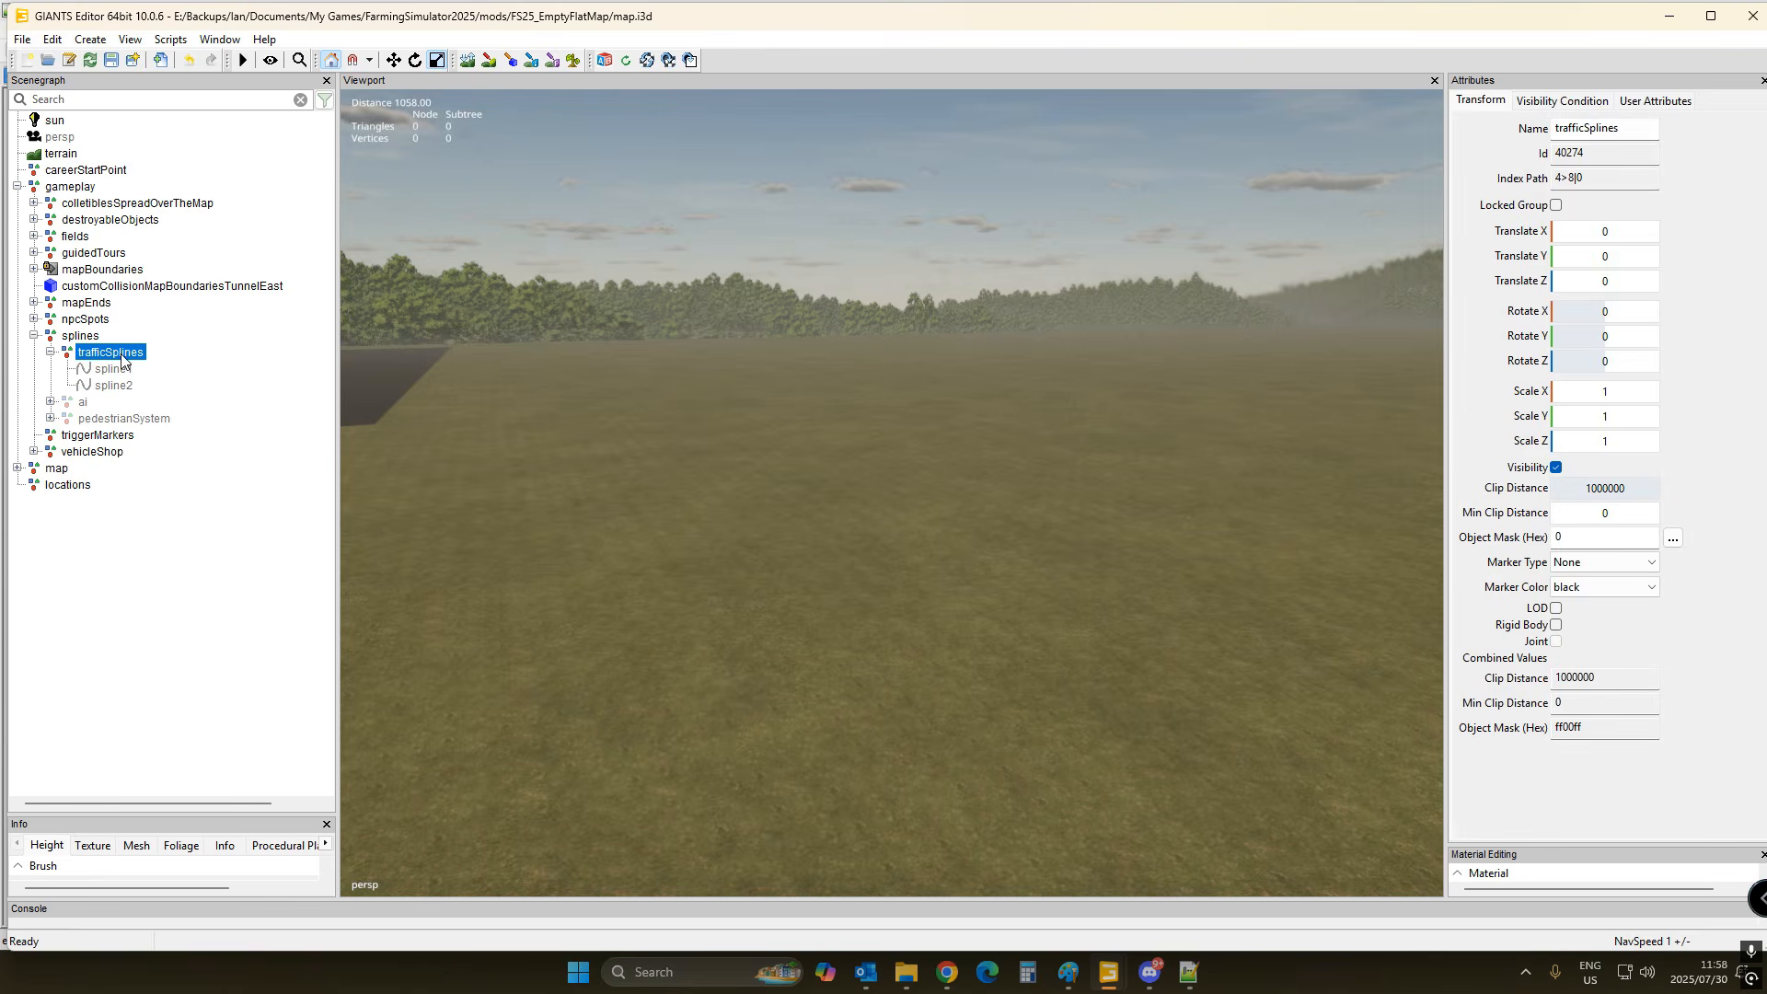
key("ctrl+v")
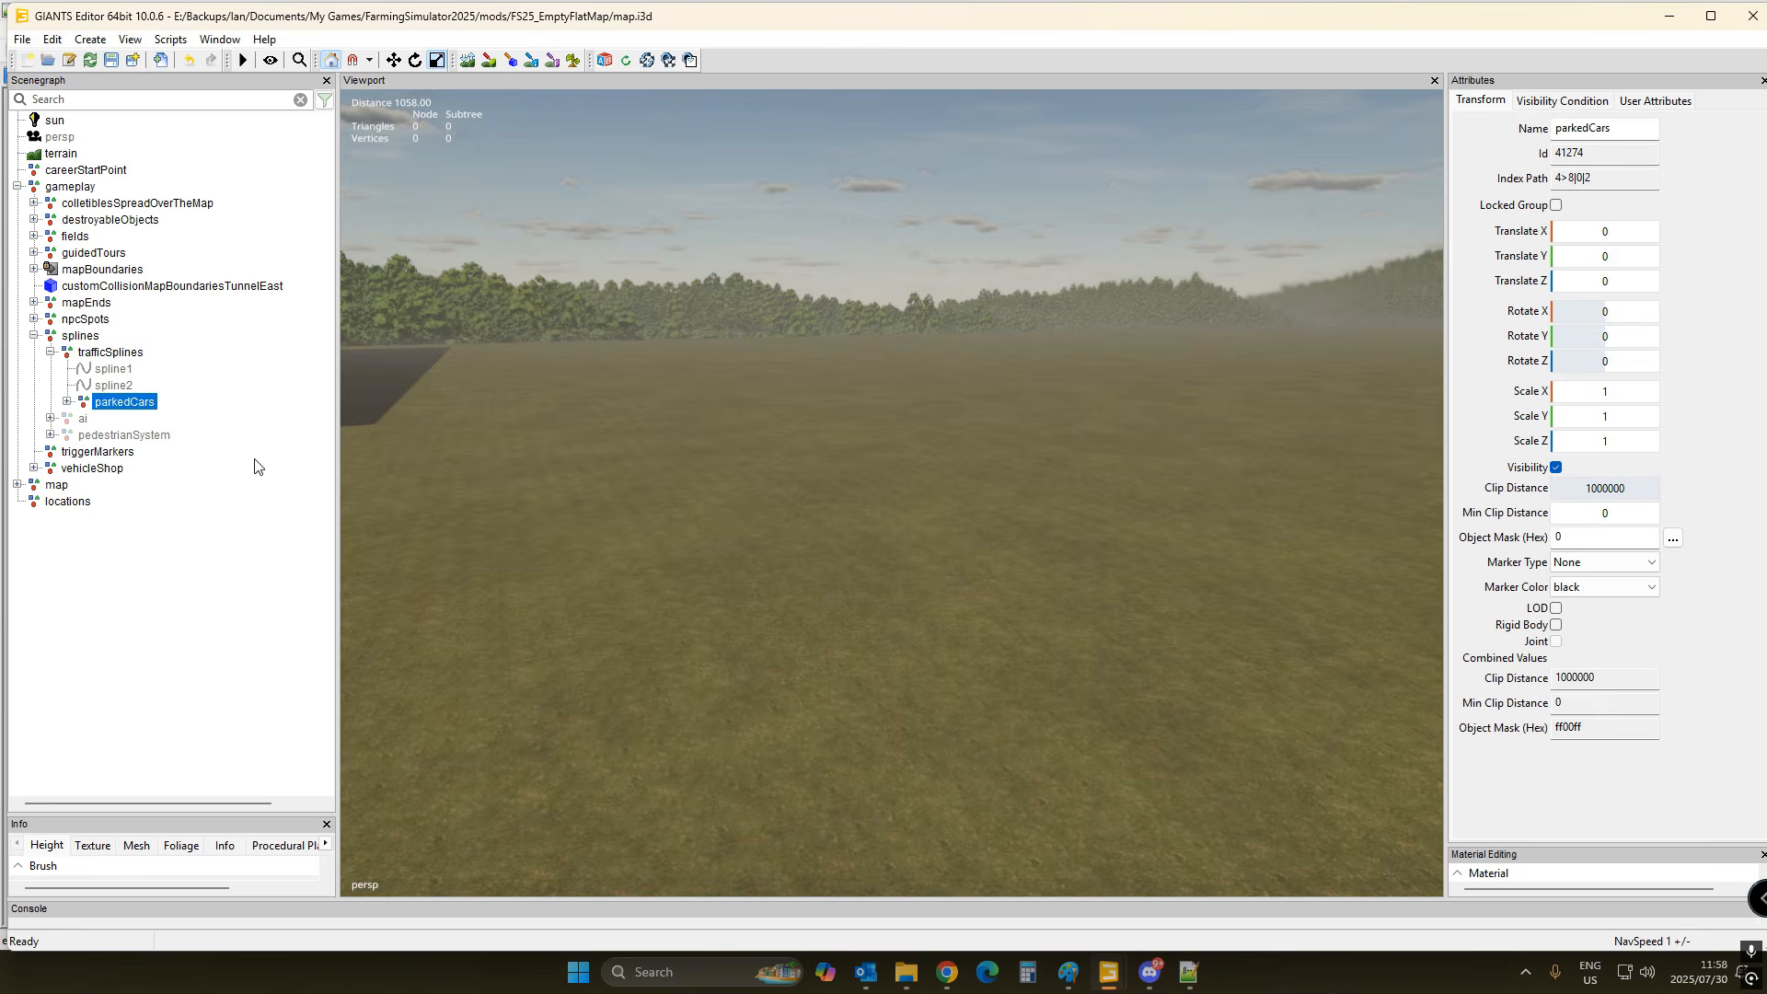
- Check spline1 and spline2 under trafficSplines, clear the selection and save the map
left_click(113, 372)
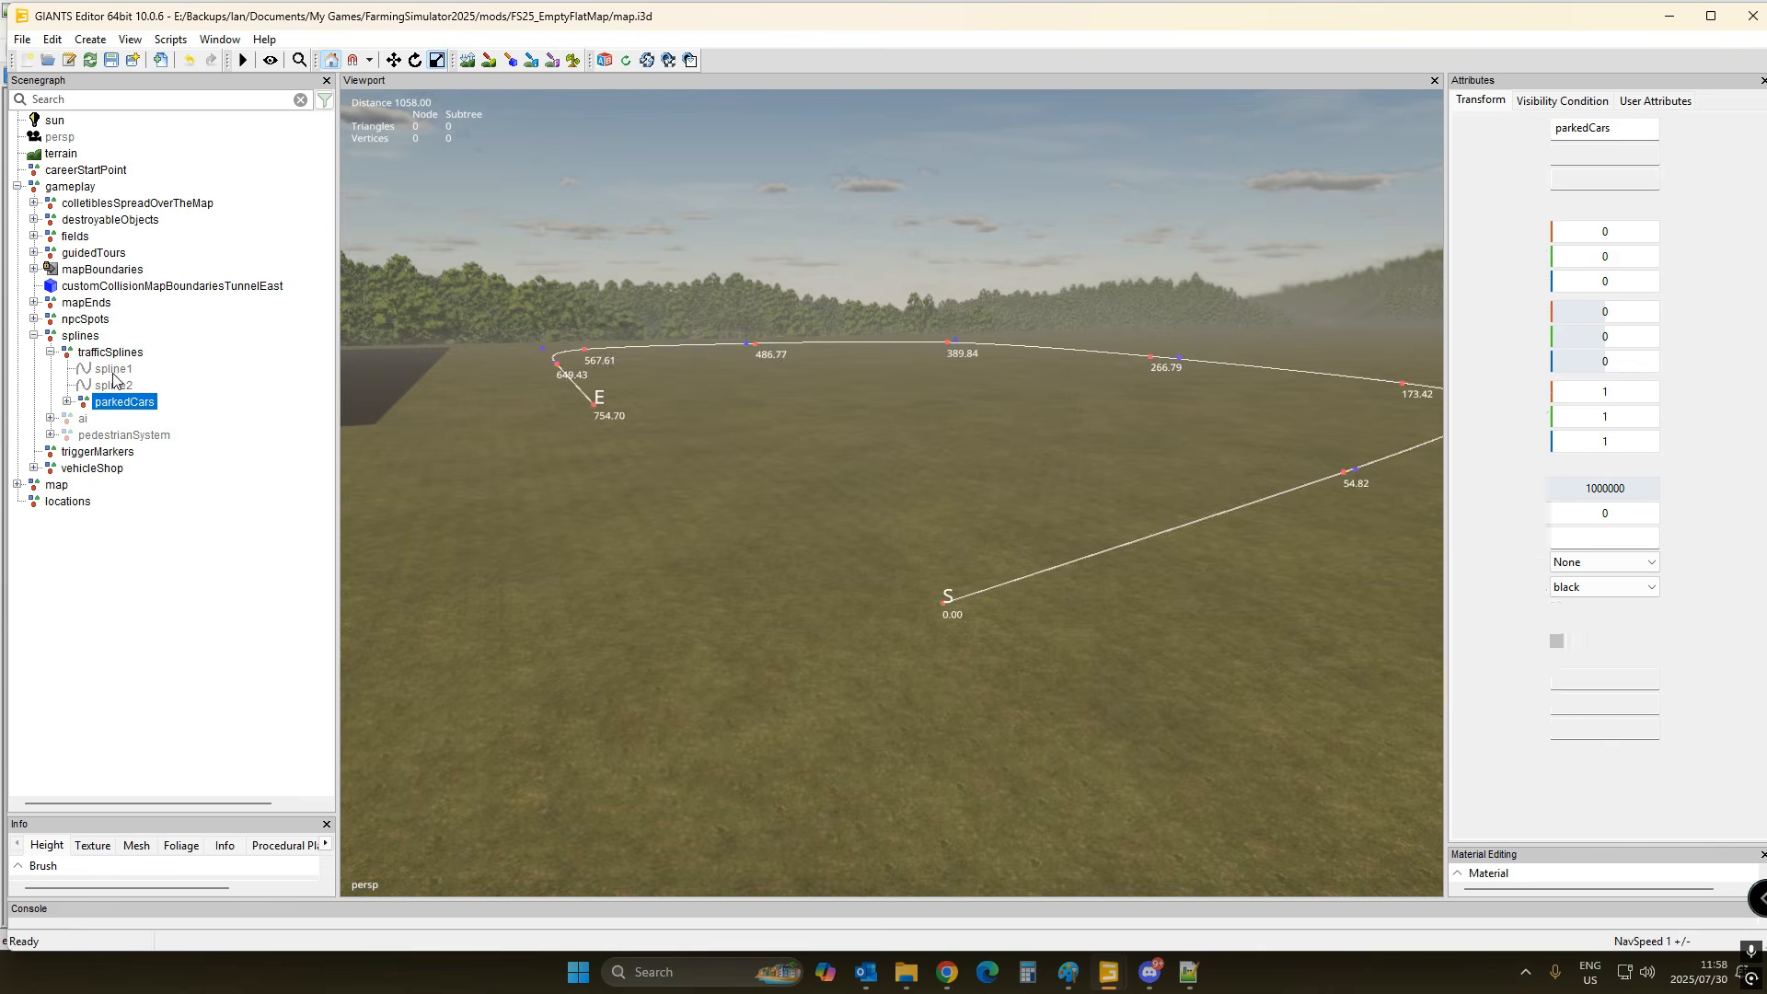
left_click(114, 385)
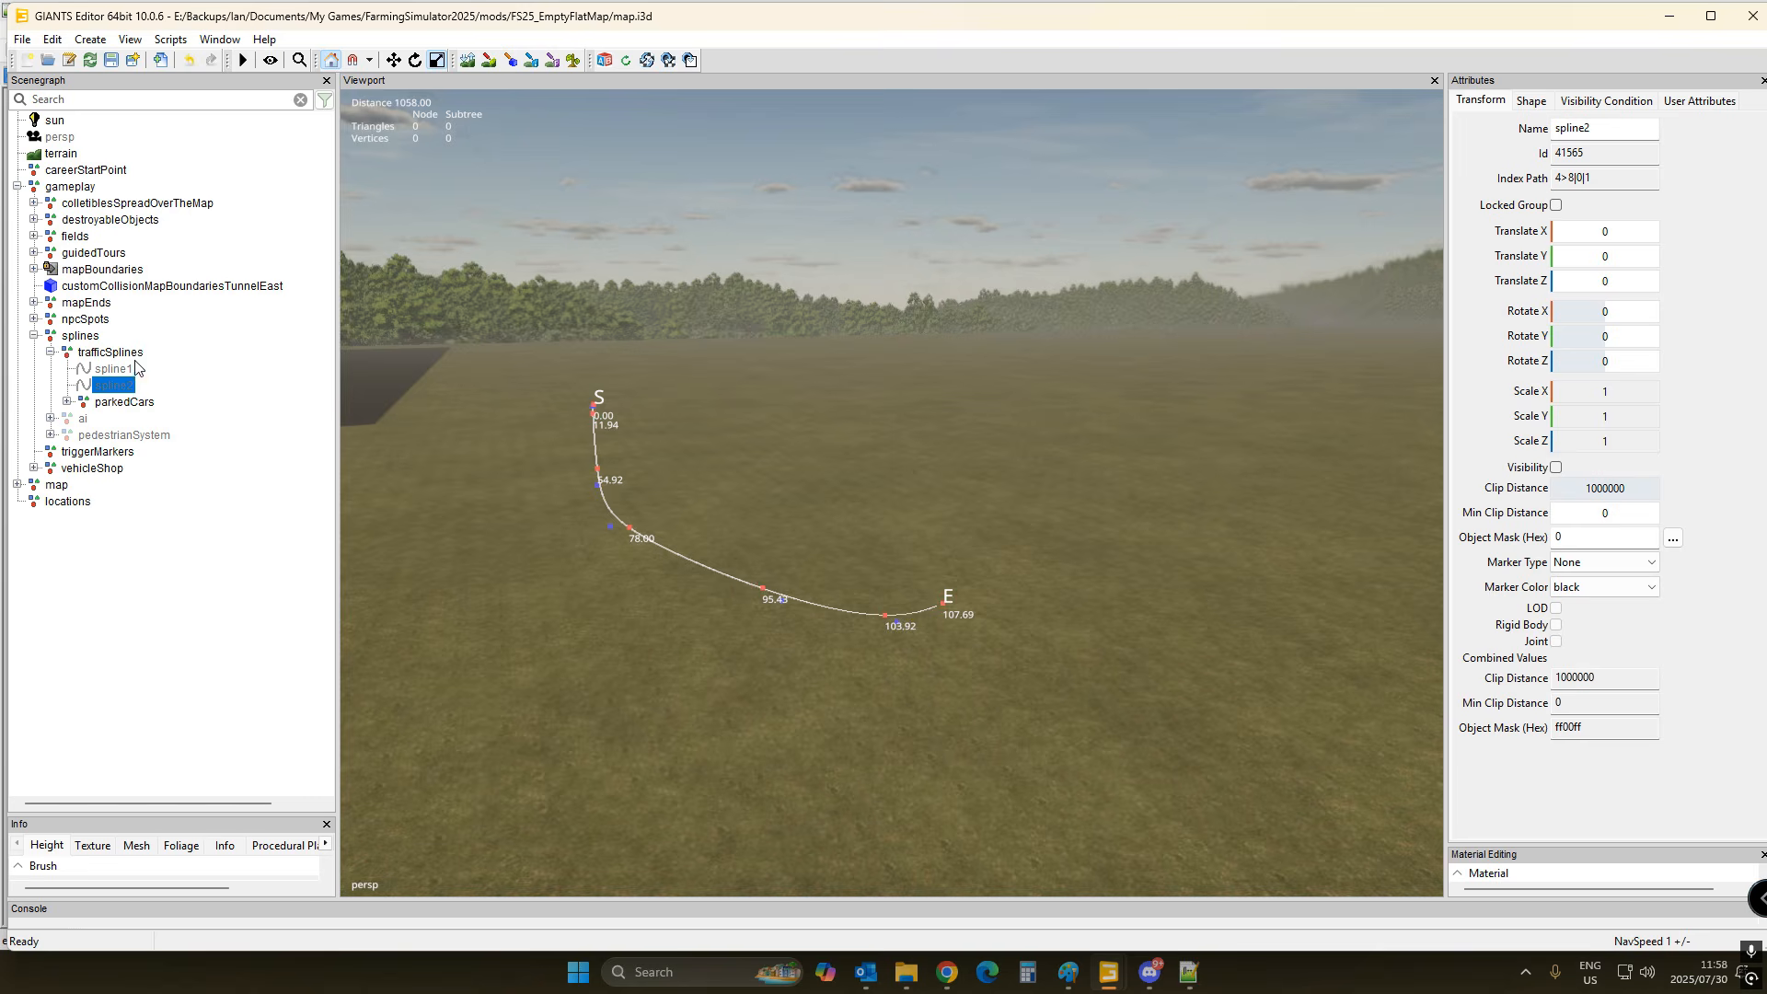
left_click(131, 355)
left_click(191, 460)
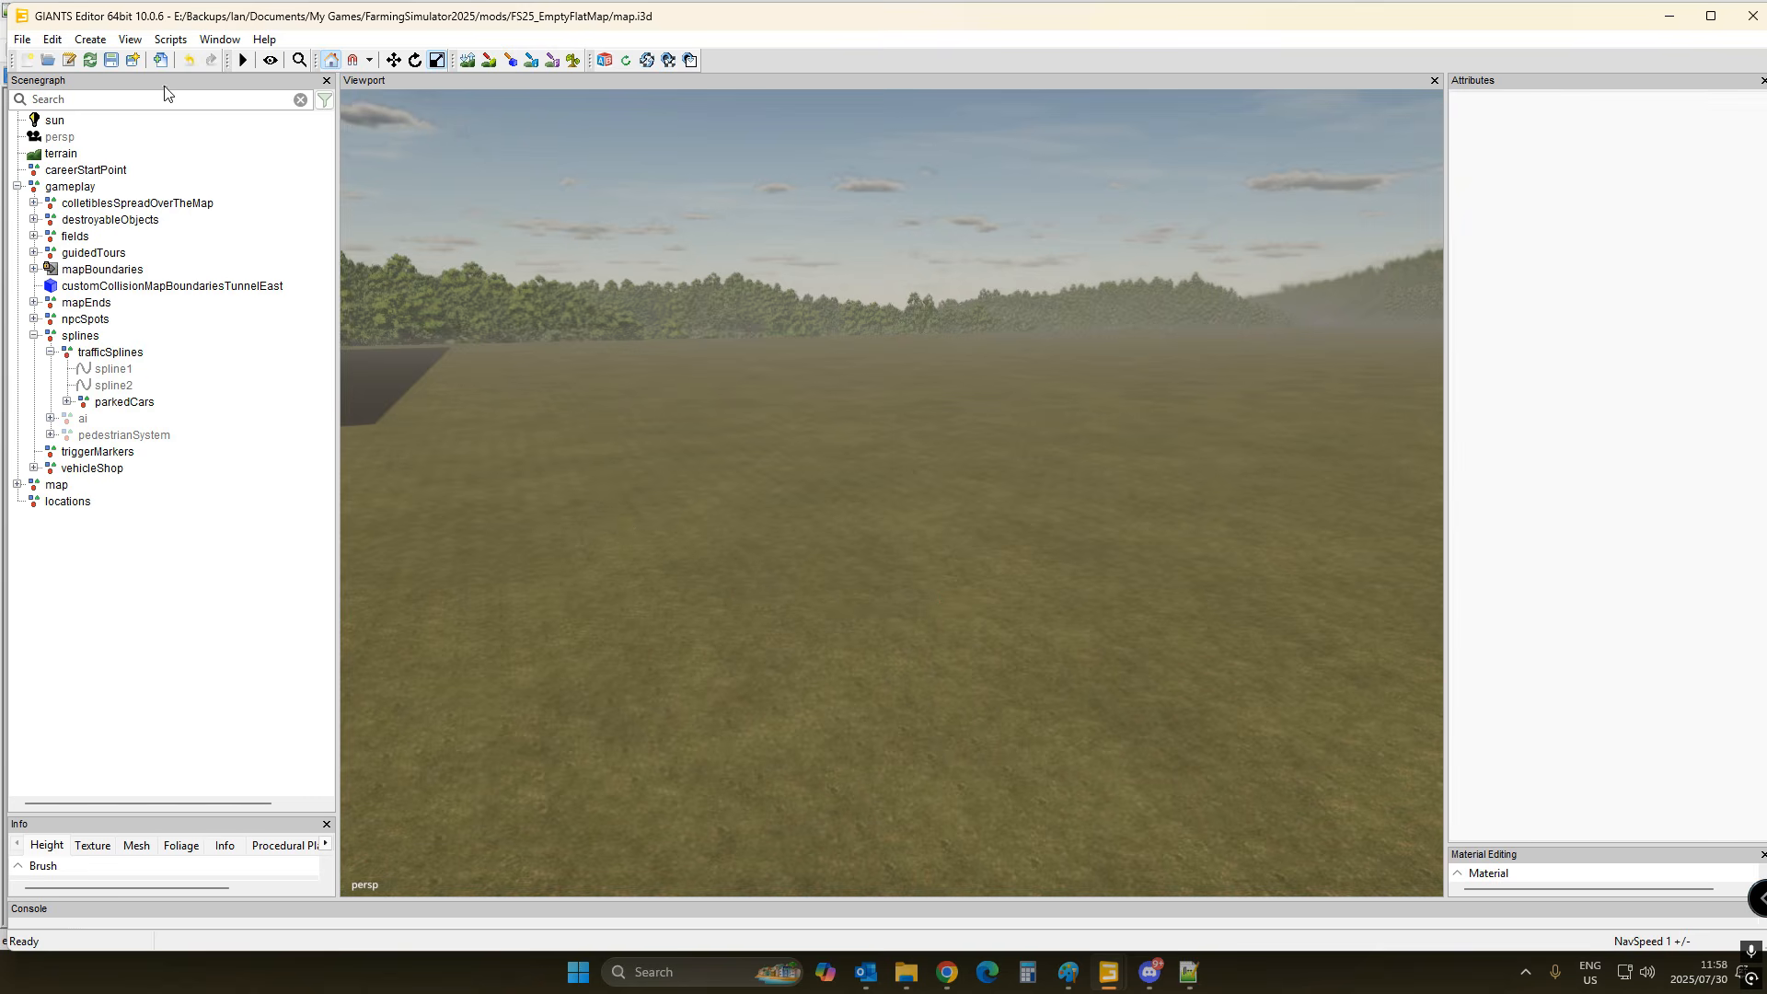
left_click(115, 60)
- Switch to Farming Simulator 25 by launching it through Steam, and cancel its update check
mouse_move(1106, 989)
left_click(1204, 902)
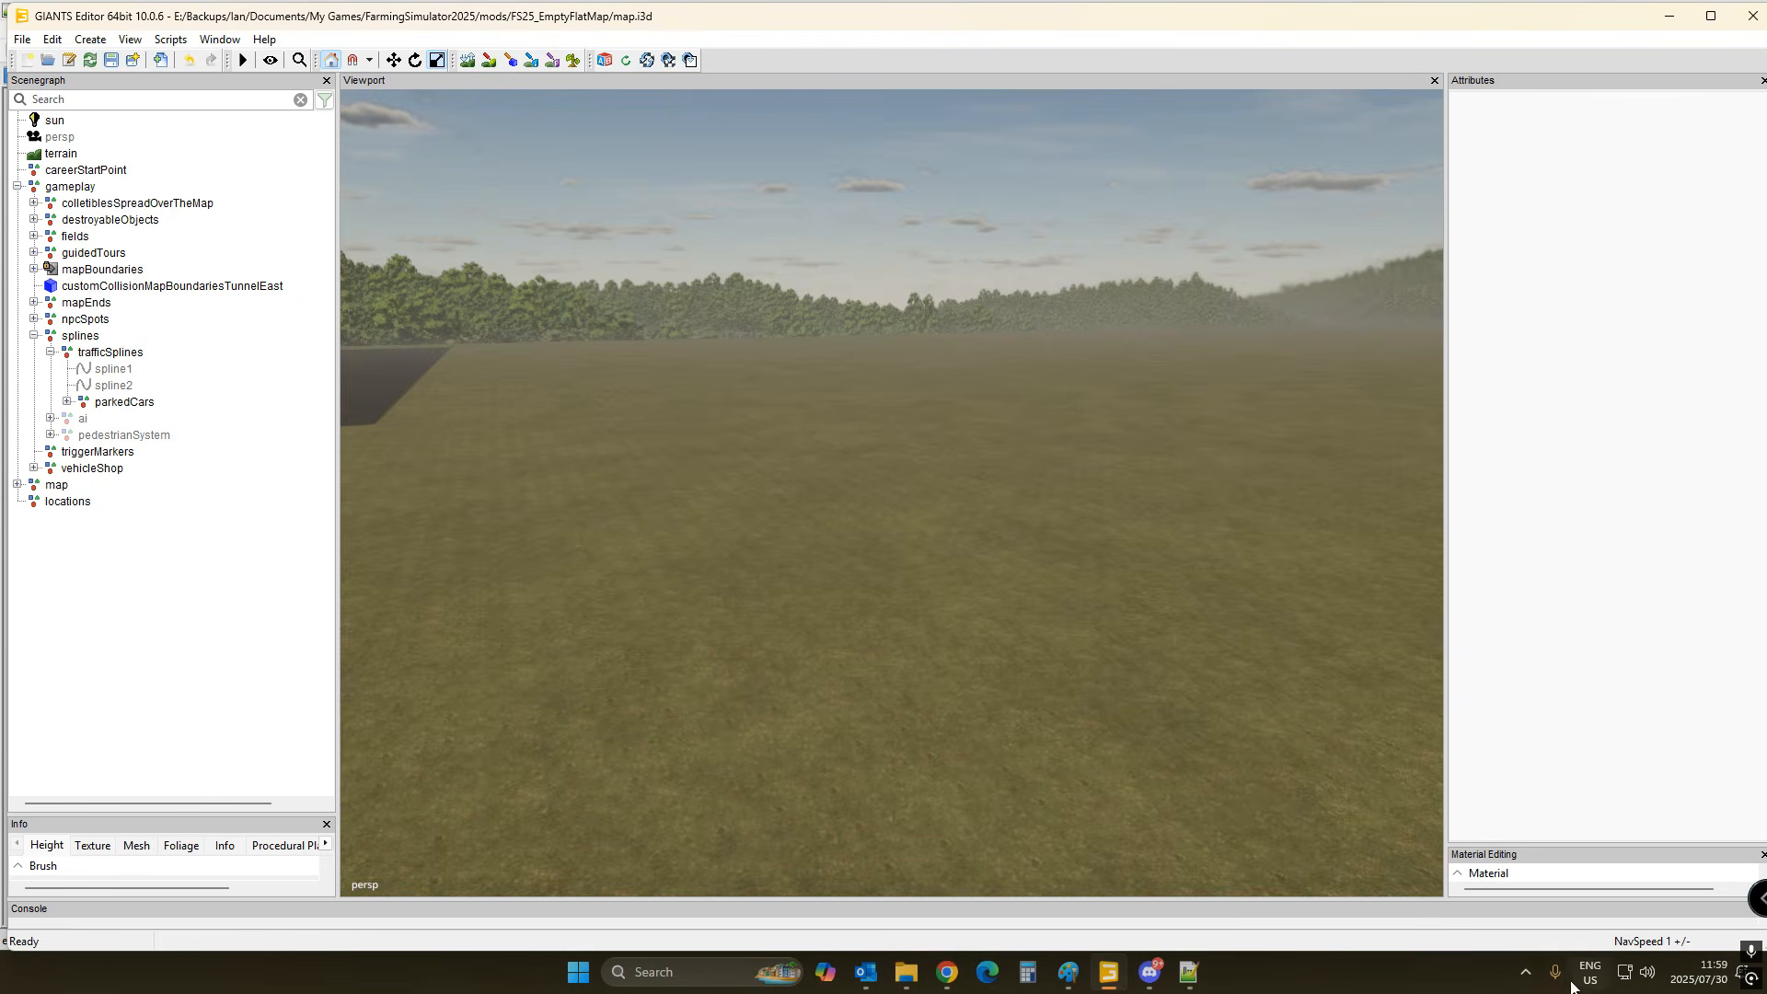
left_click(1524, 974)
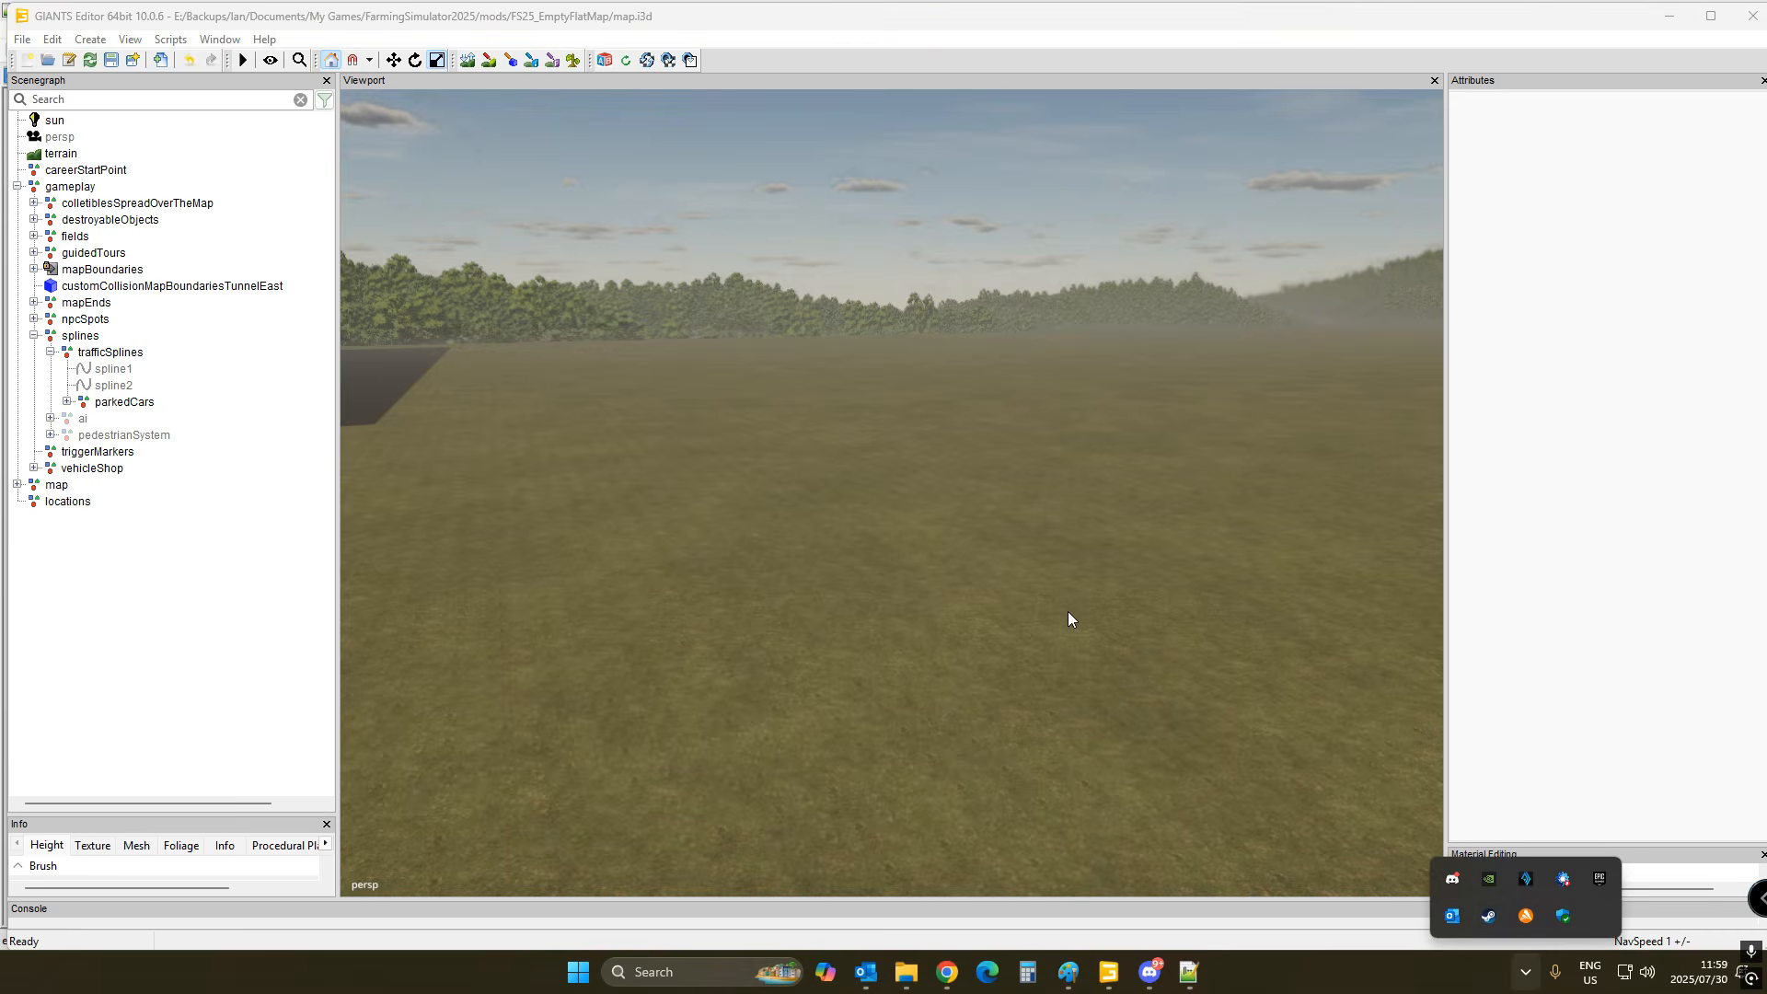
right_click(1489, 916)
left_click(1555, 489)
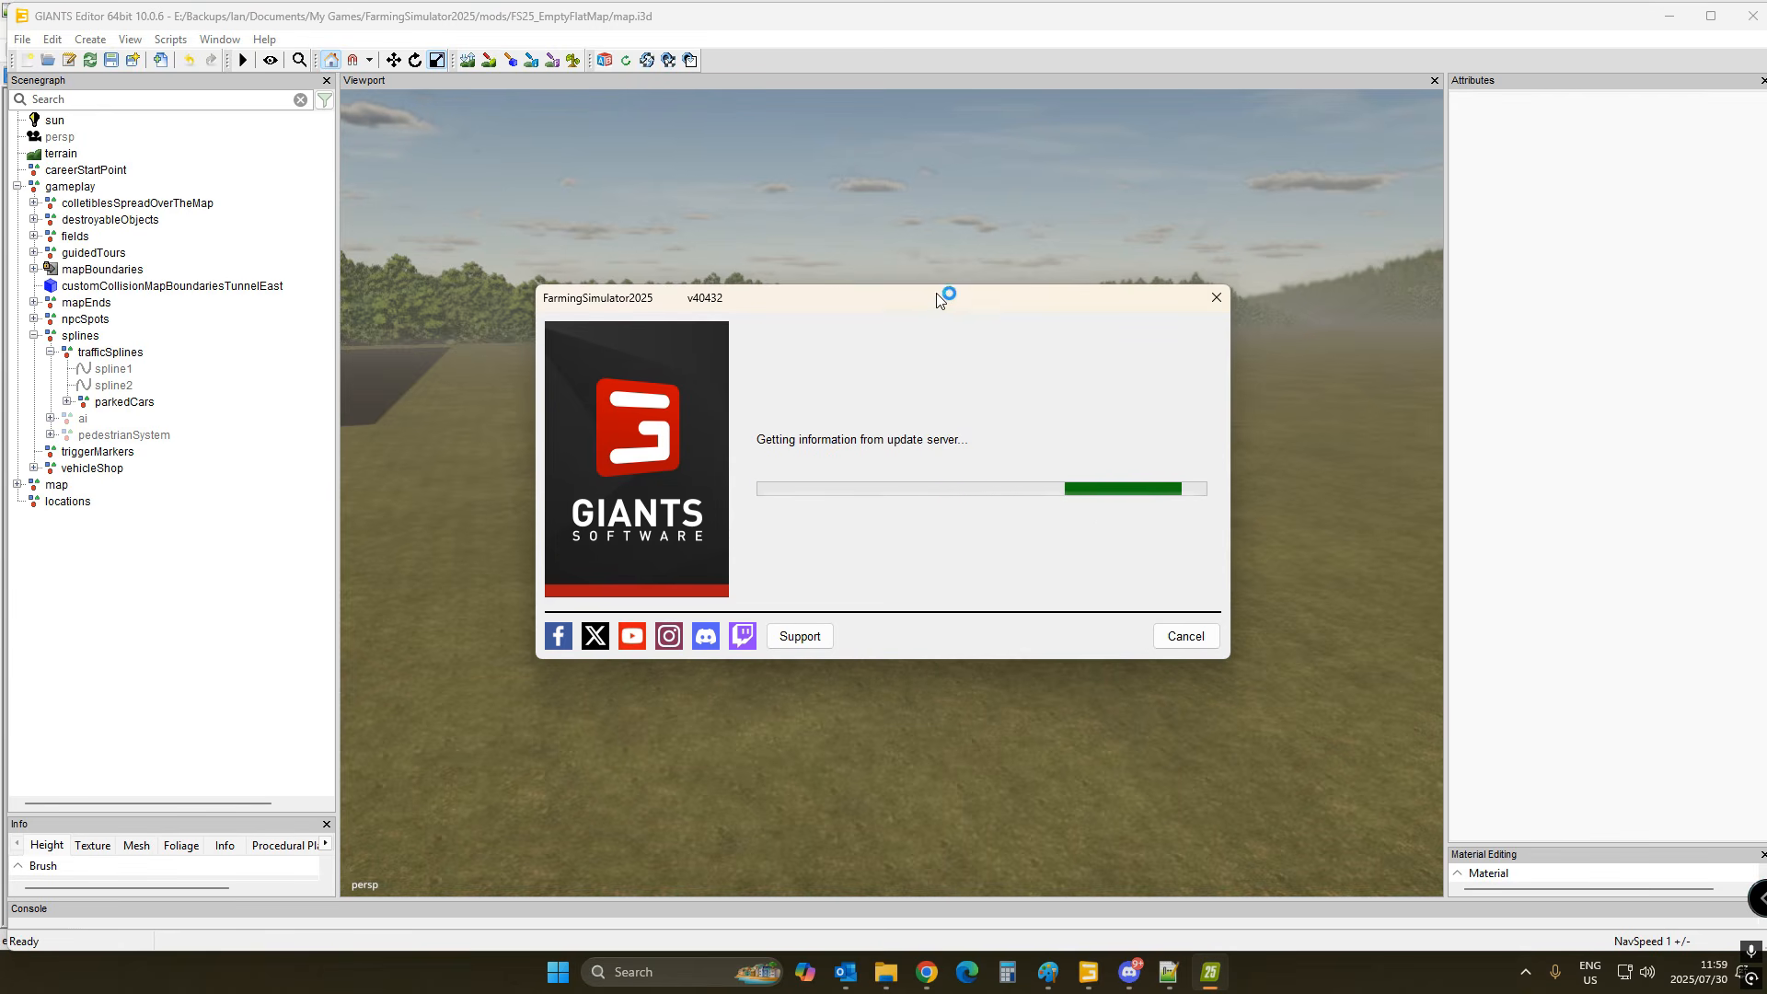
left_click(1185, 636)
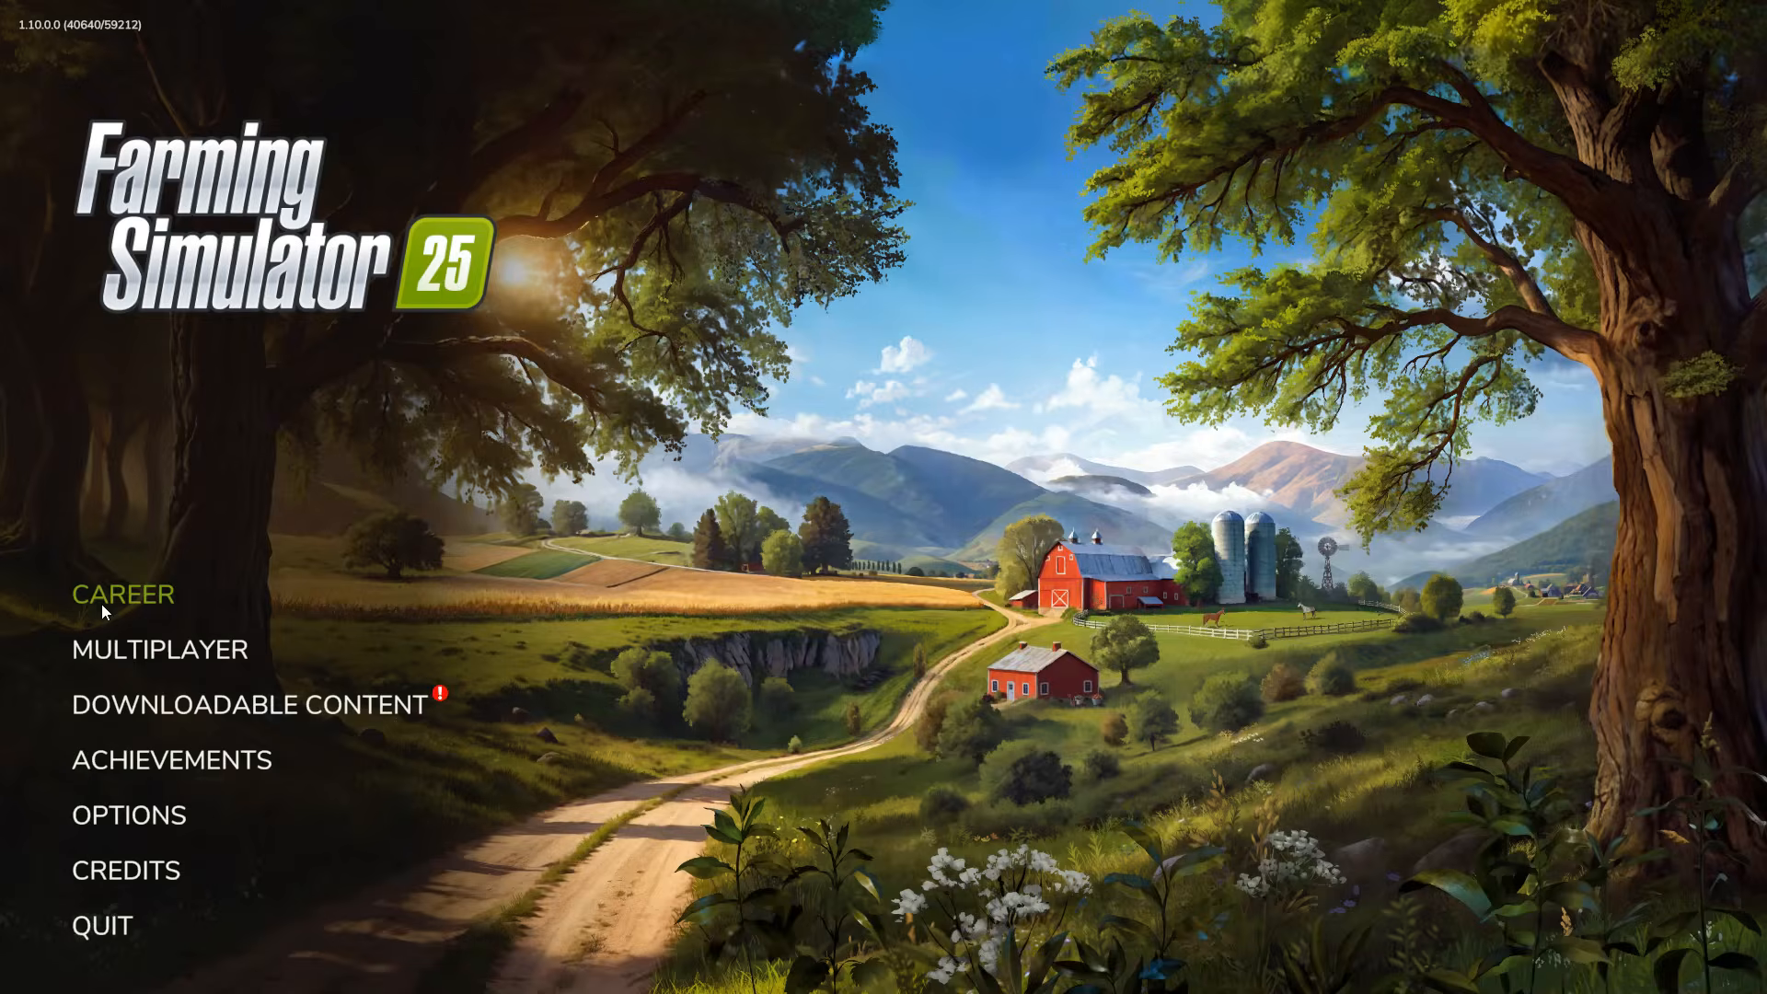
- Set up a new career savegame on the FARMERBOBSSTARTMAP map with the guided intro-tour turned off
left_click(134, 595)
left_click(366, 256)
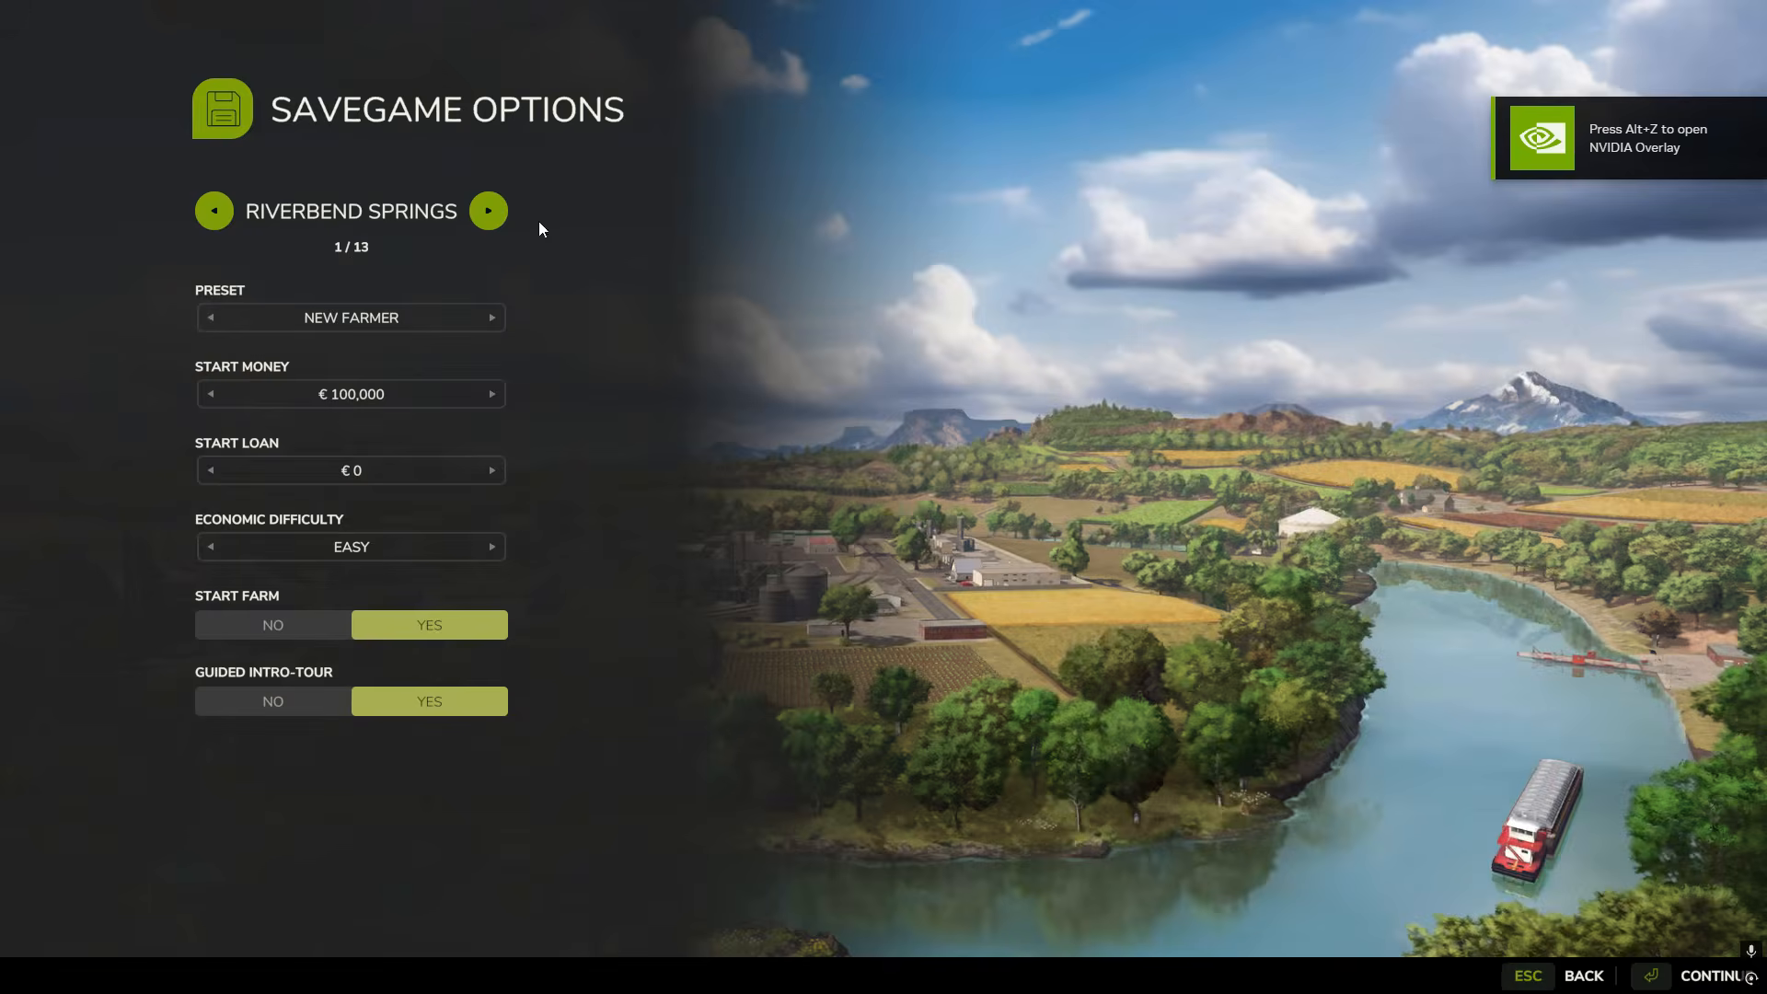
left_click(211, 212)
left_click(211, 212)
left_click(212, 212)
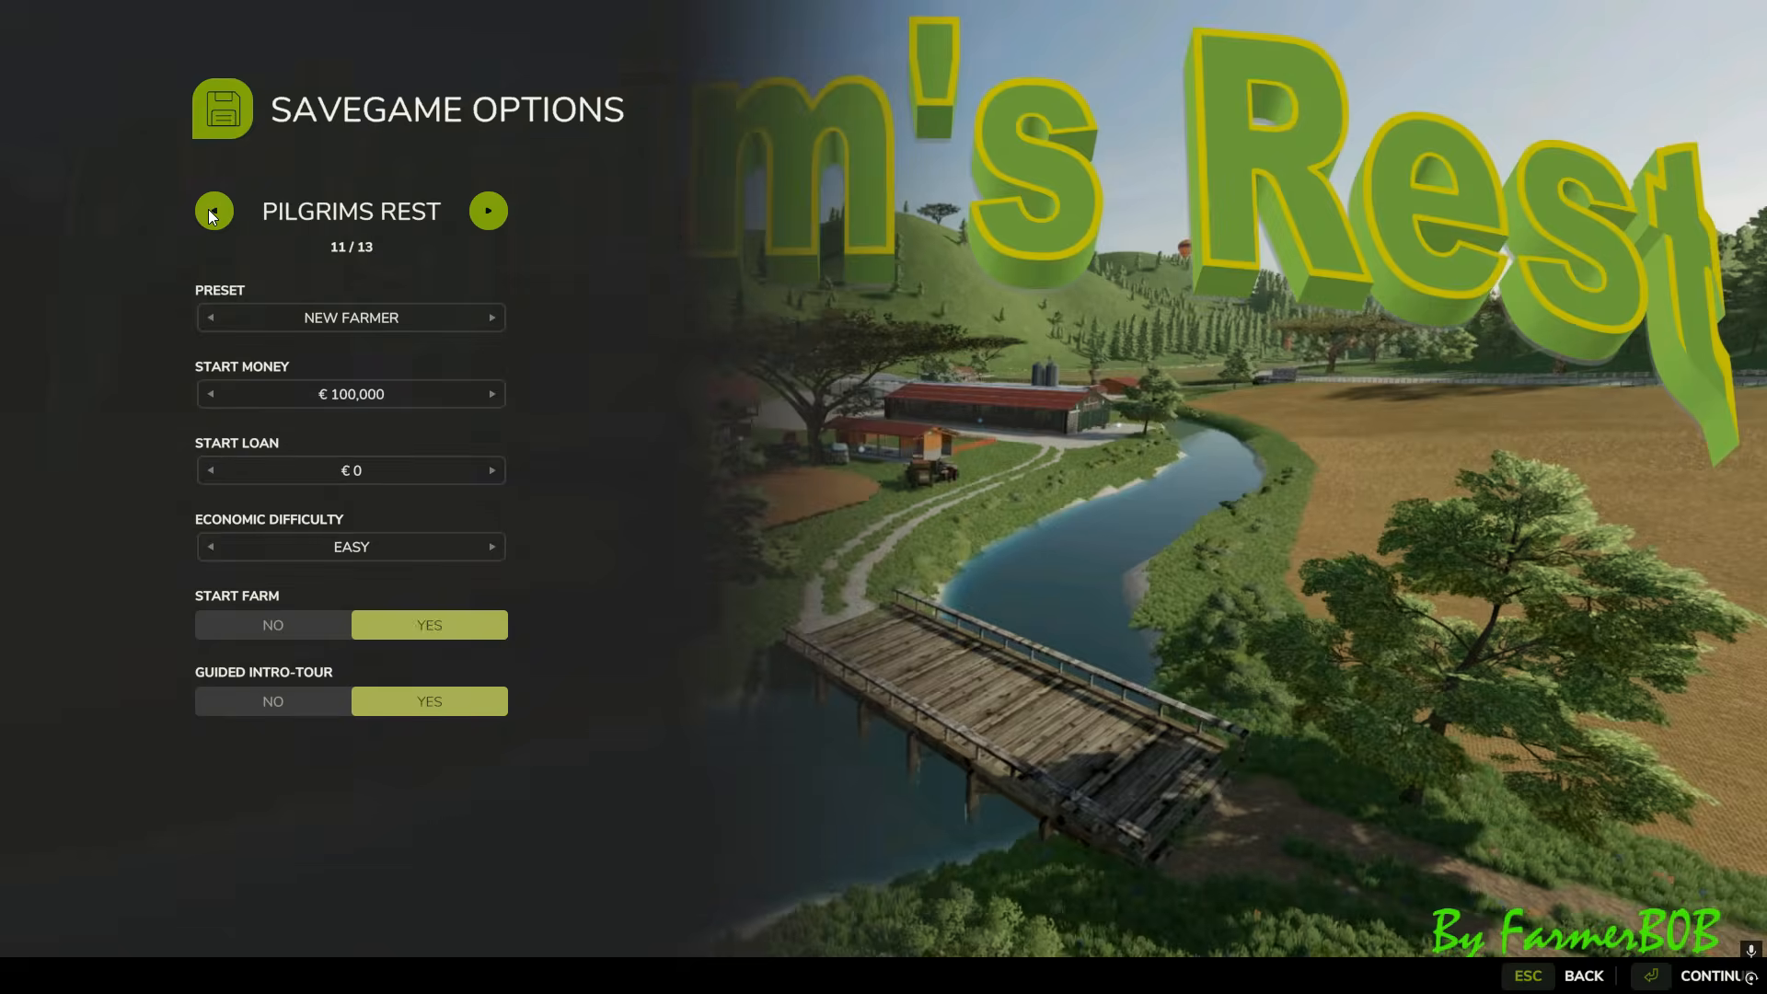
left_click(212, 211)
left_click(211, 212)
left_click(212, 211)
left_click(211, 212)
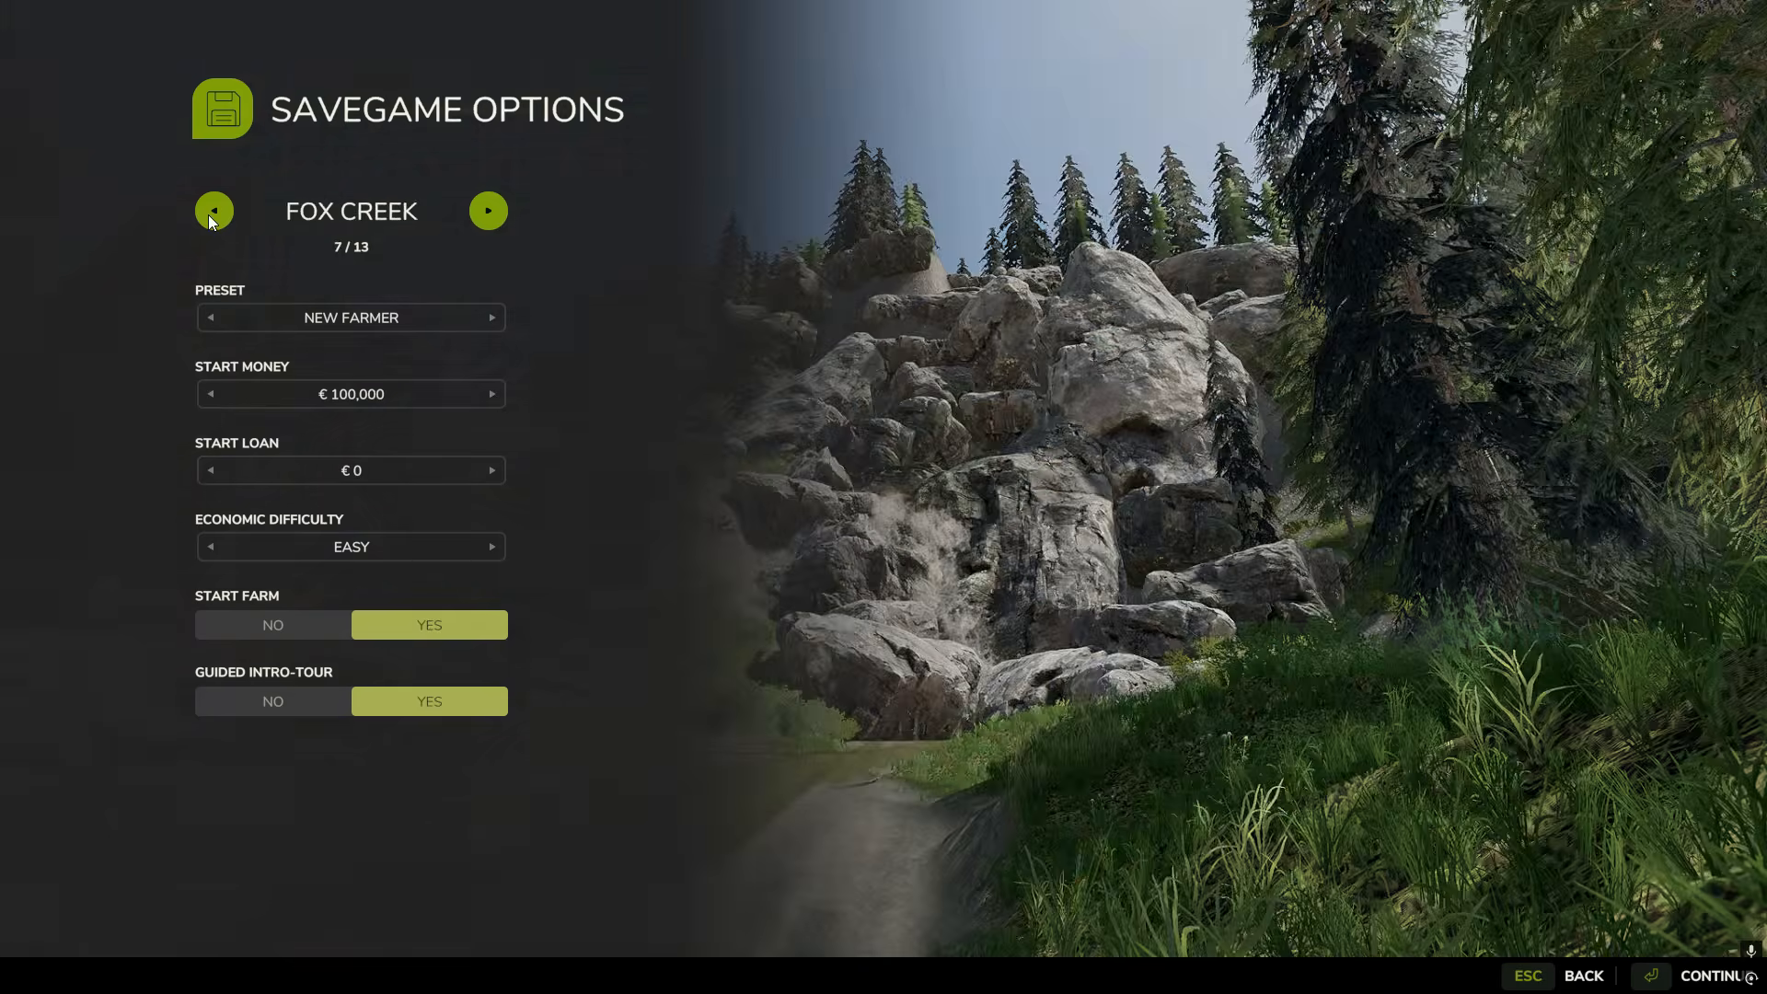
left_click(208, 214)
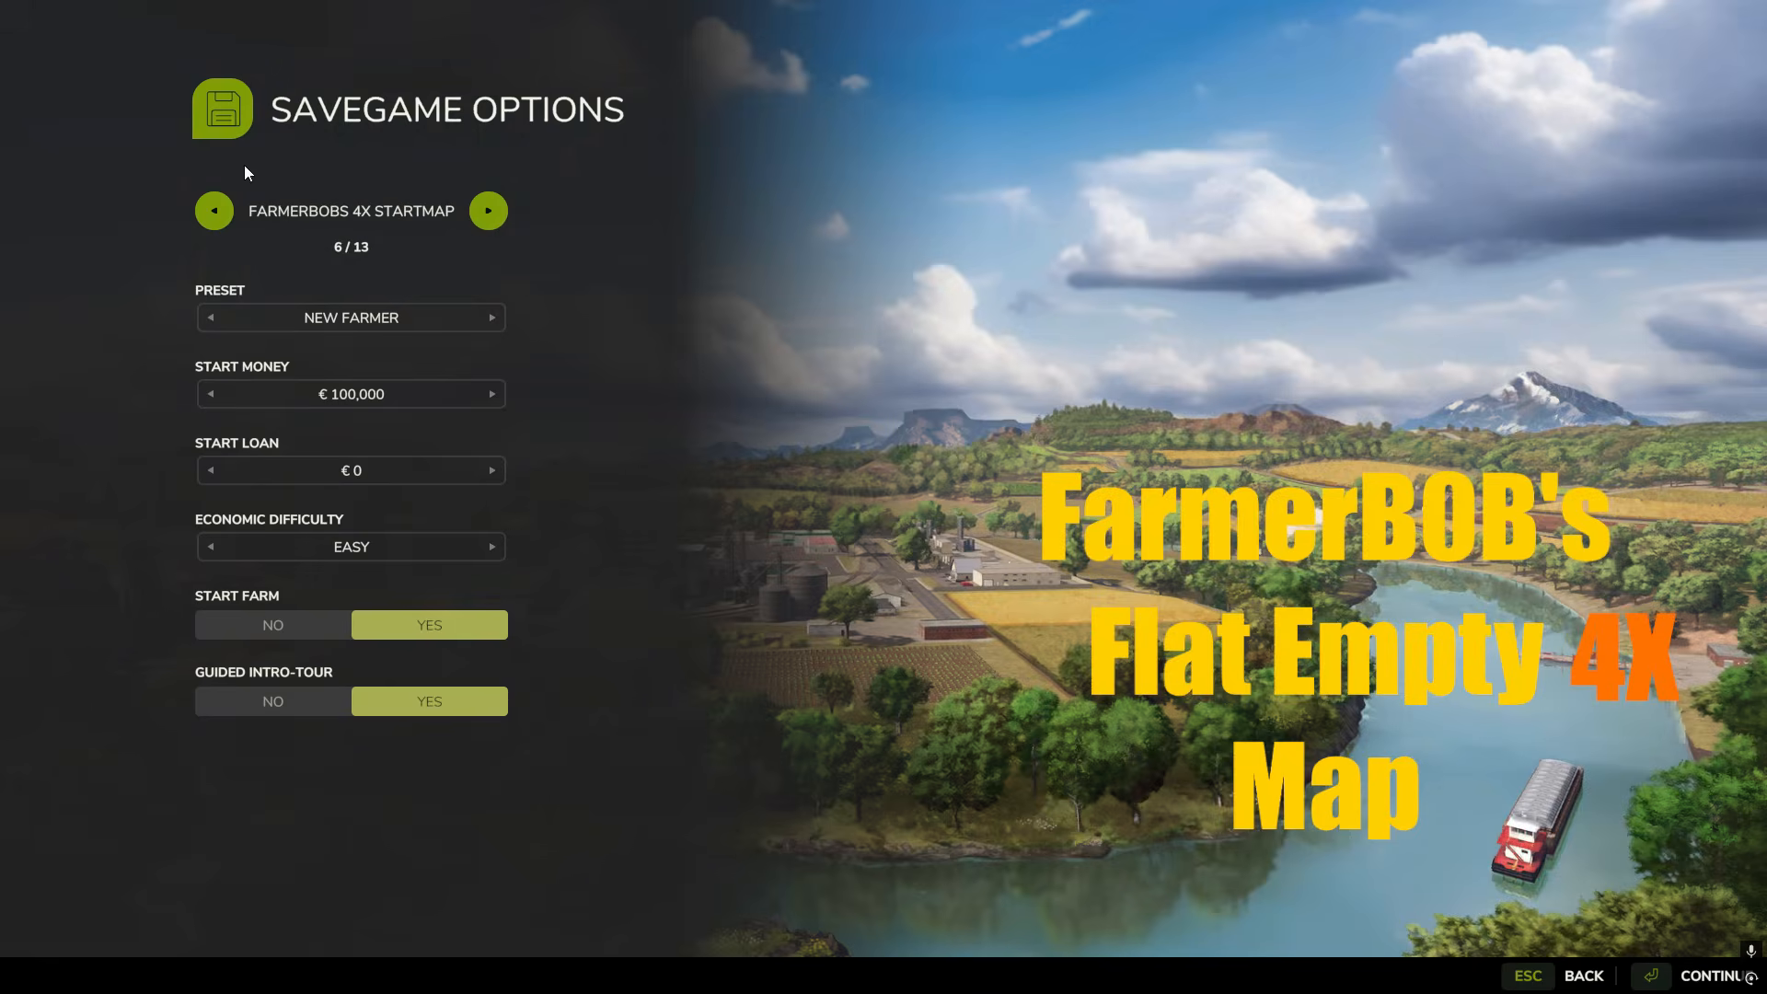
left_click(224, 206)
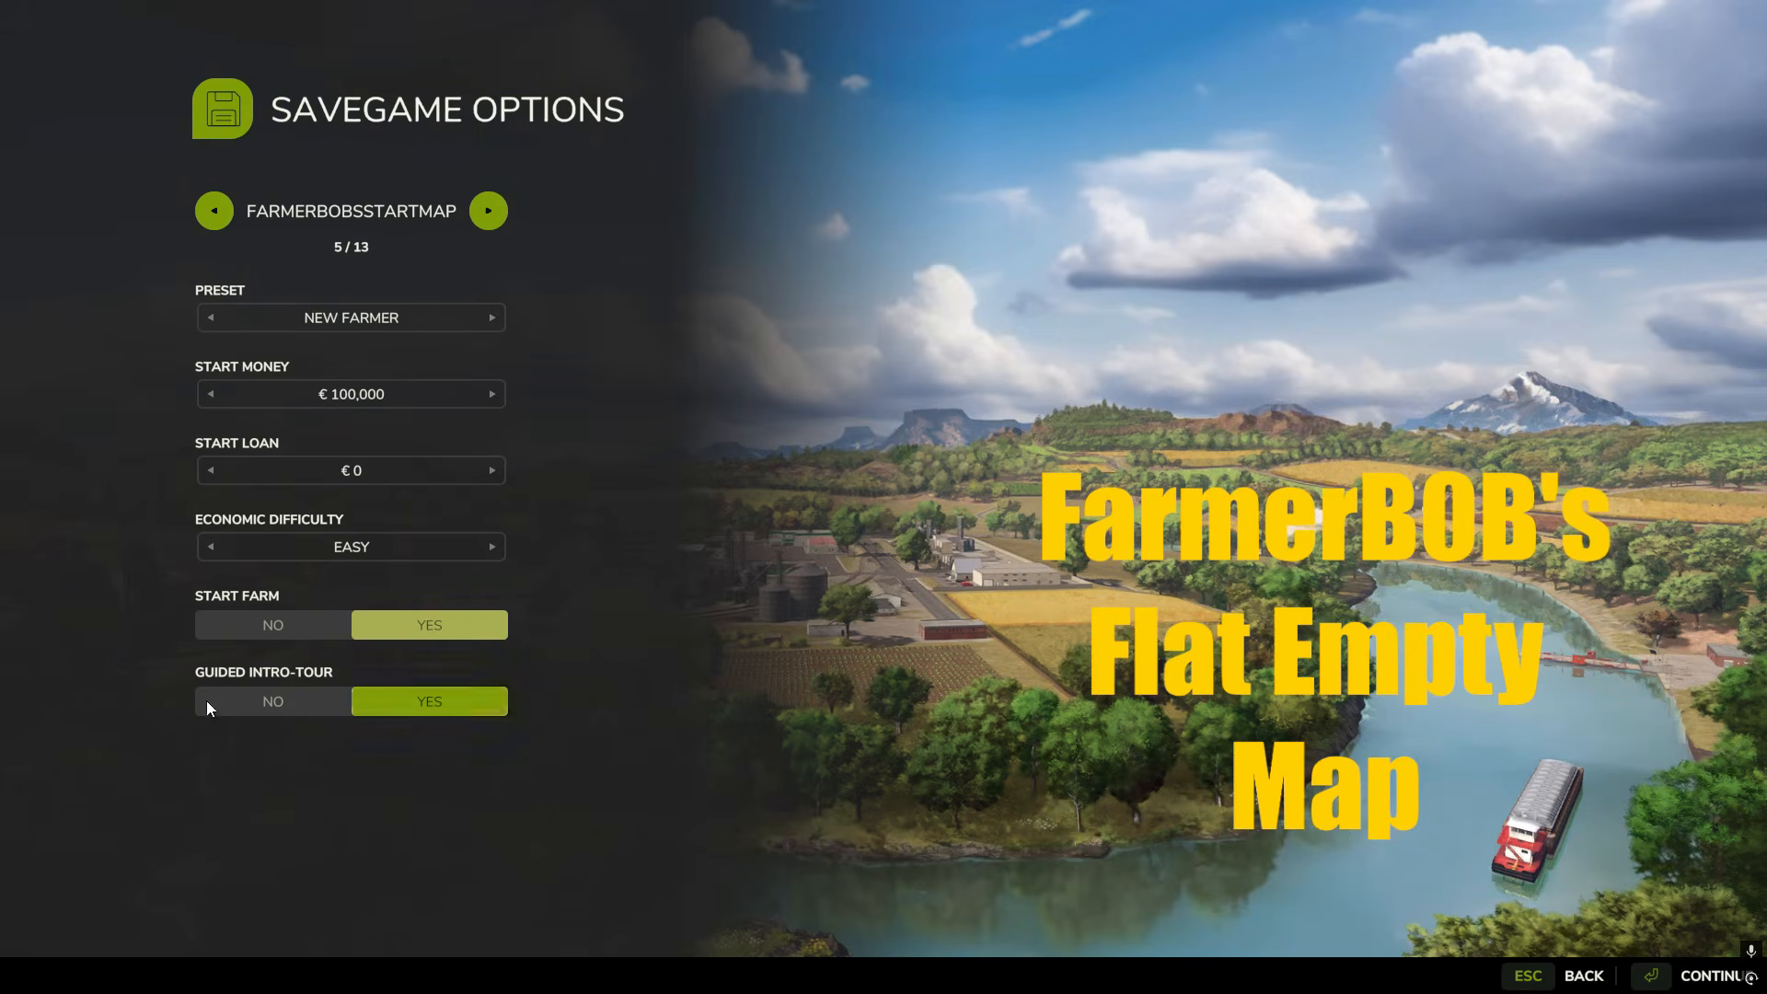
left_click(230, 702)
left_click(1667, 974)
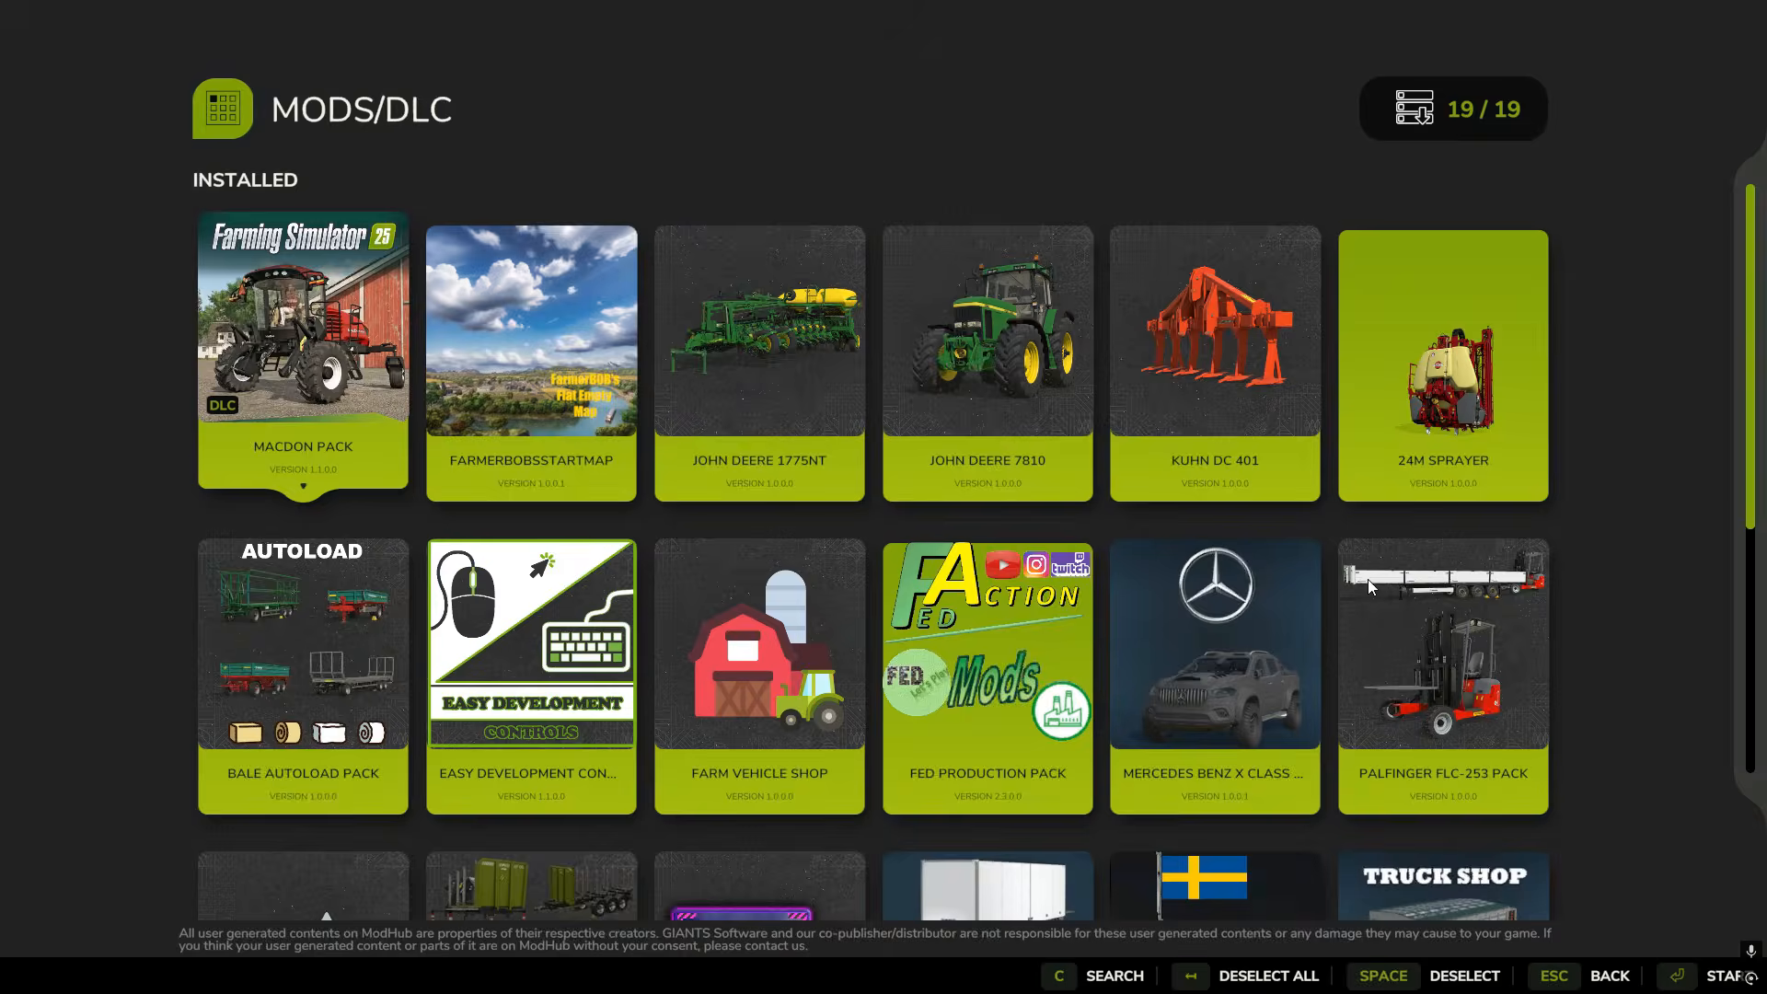
- Deselect all mods for the savegame and enable only Easy Development Controls and Store Deliveries alongside the map
left_click(1286, 978)
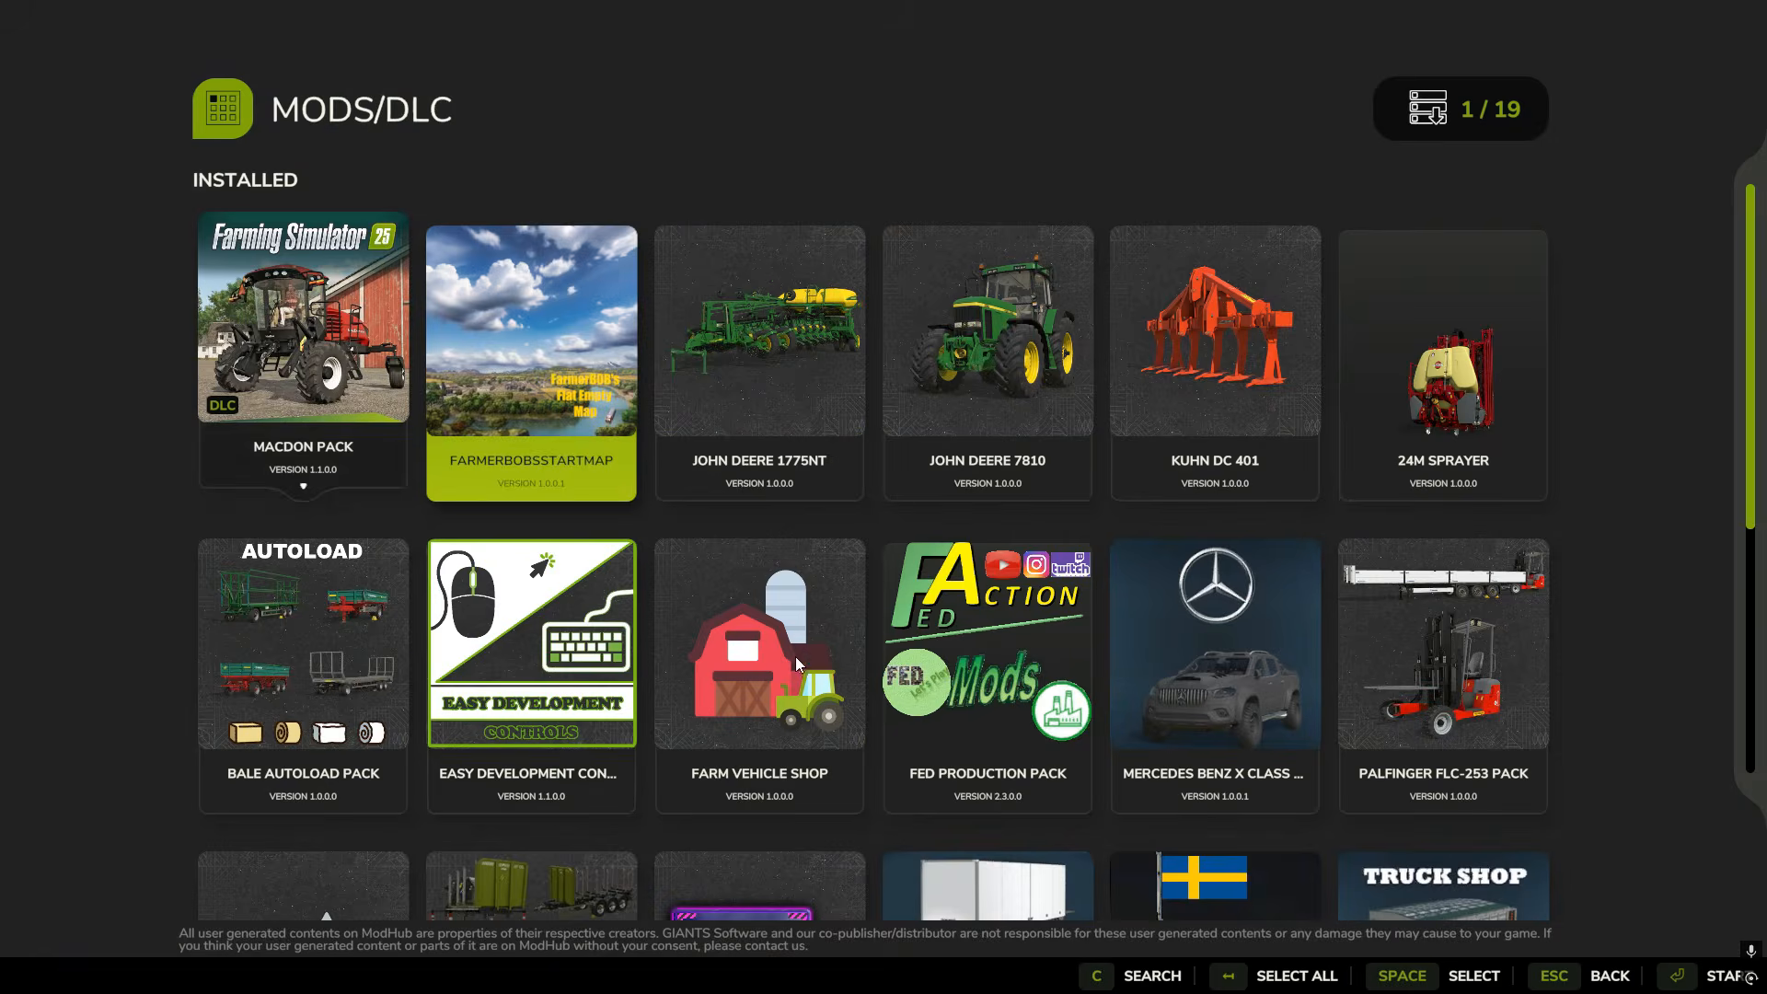
left_click(555, 739)
left_click(749, 902)
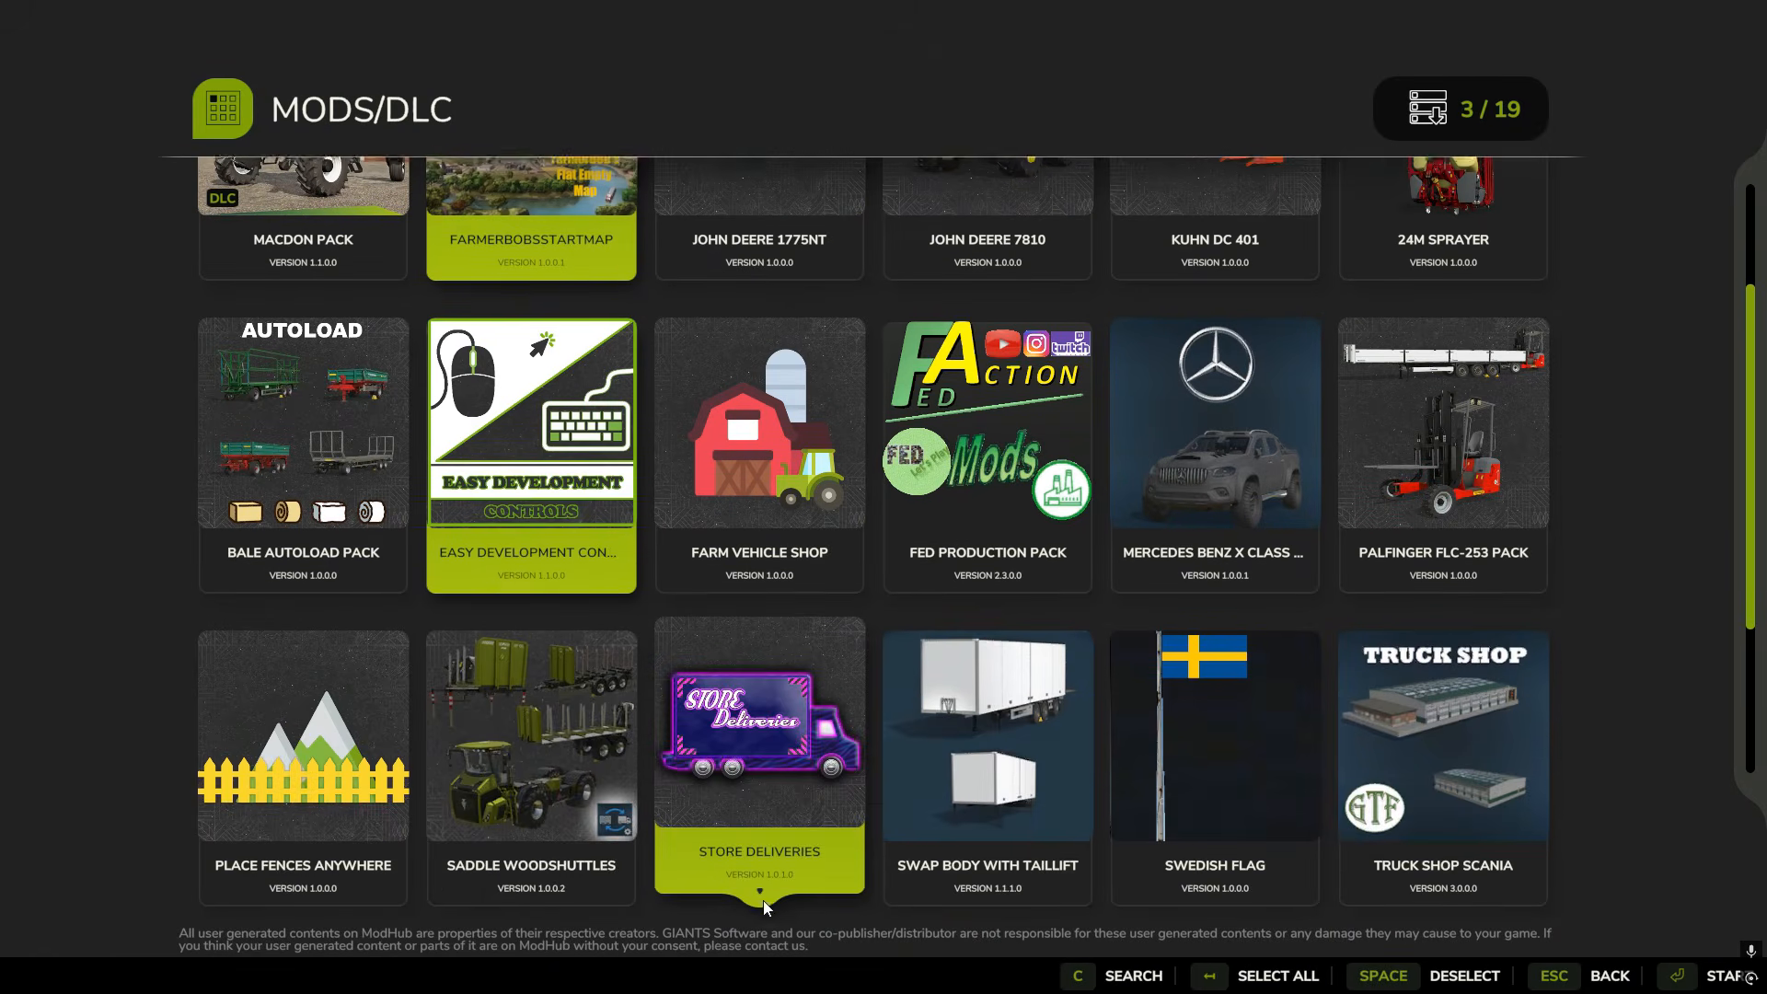
- Start the career with the selected mods and move the player to field 1 through the in-game map
left_click(1675, 975)
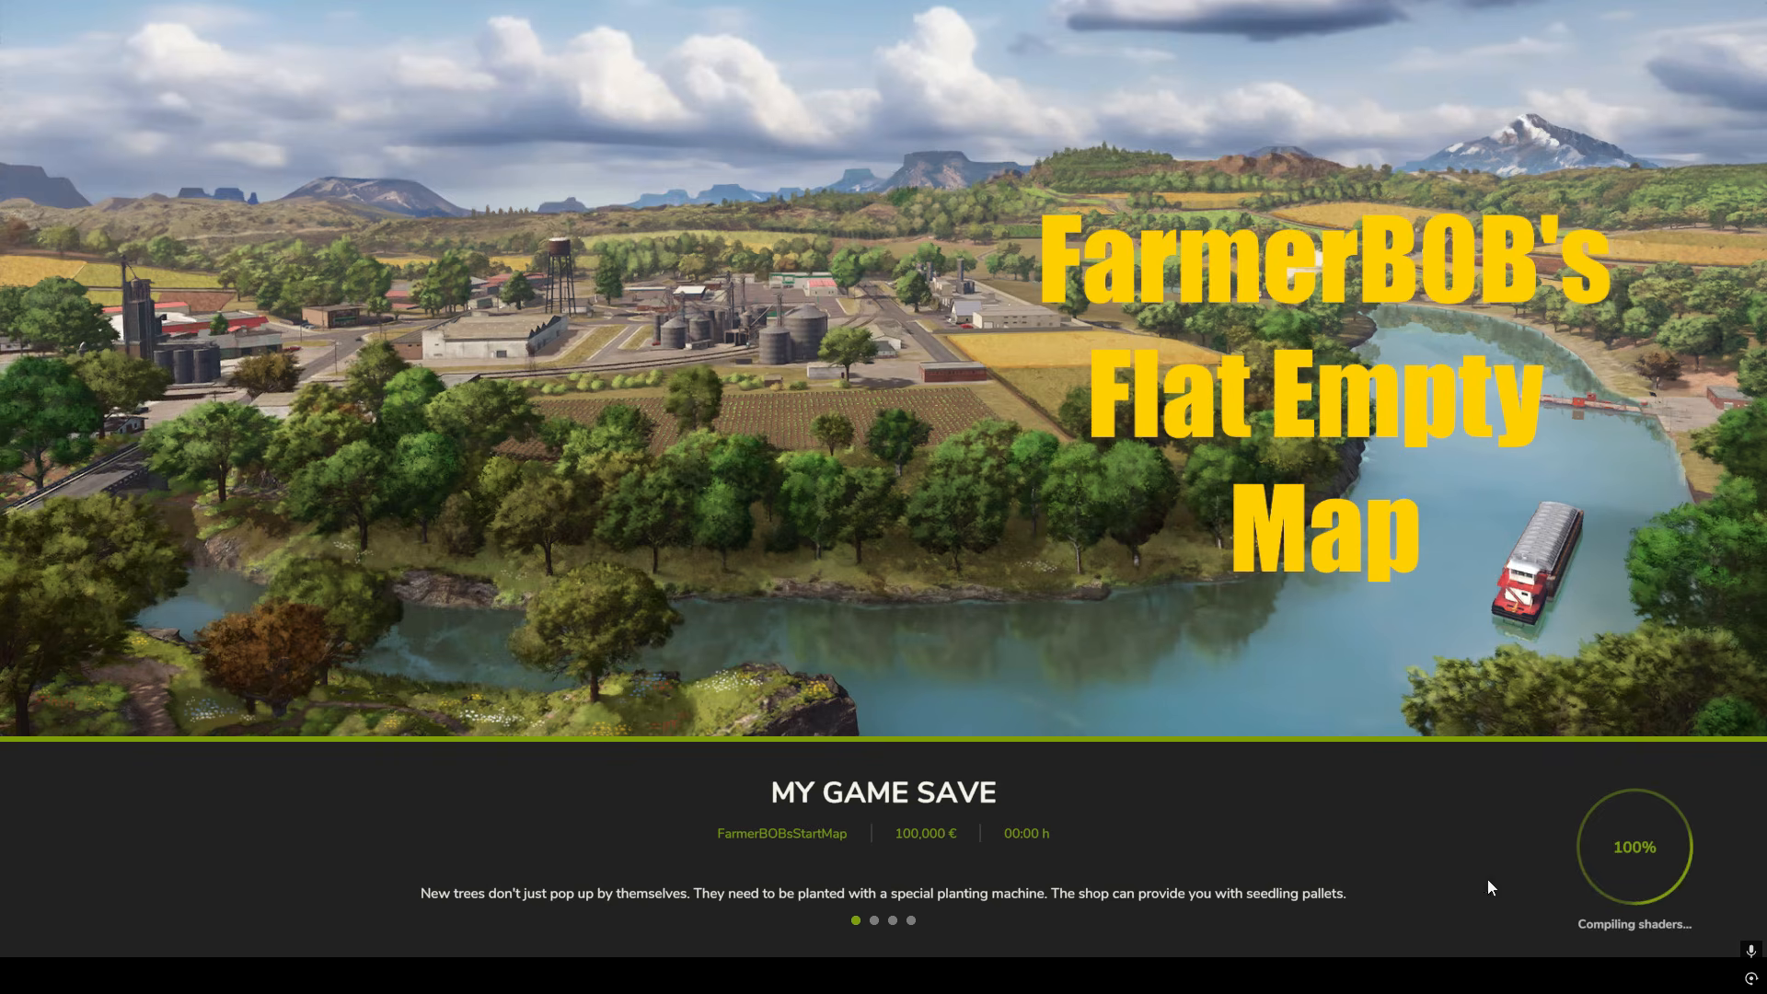
left_click(1677, 979)
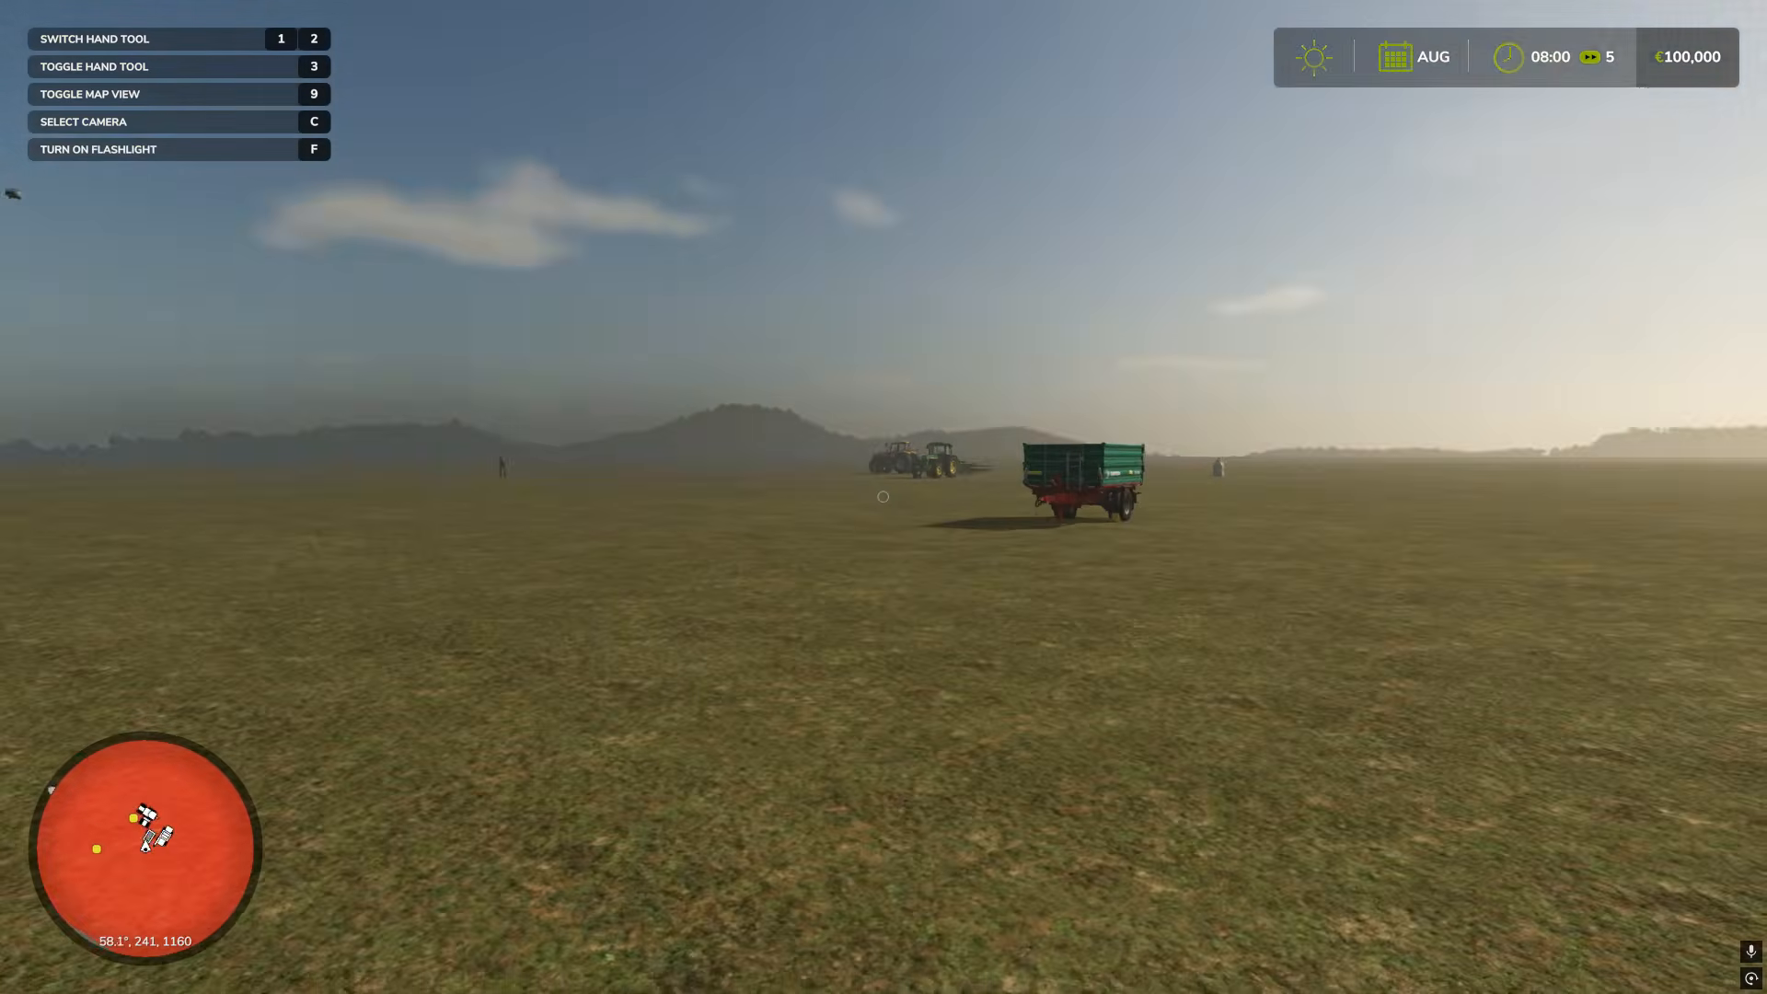
key("Escape")
scroll(1272, 478, "down", 2)
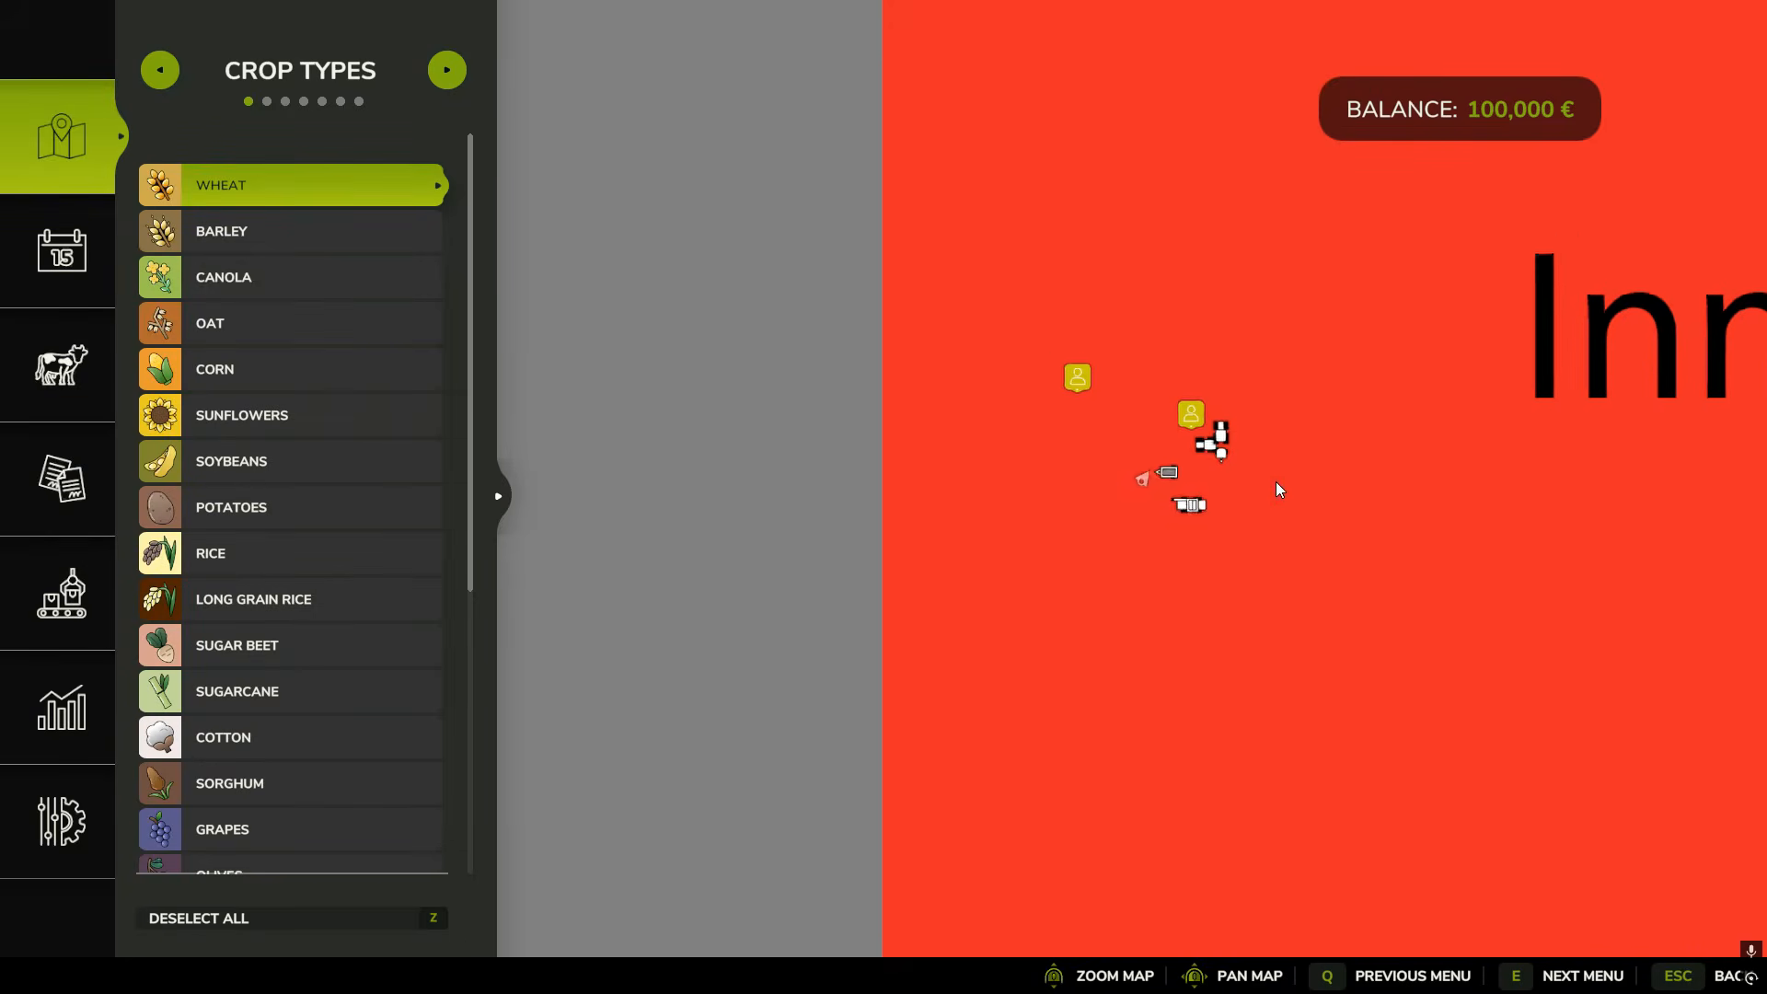
left_click_drag(1289, 474, 1011, 980)
left_click_drag(653, 138, 759, 569)
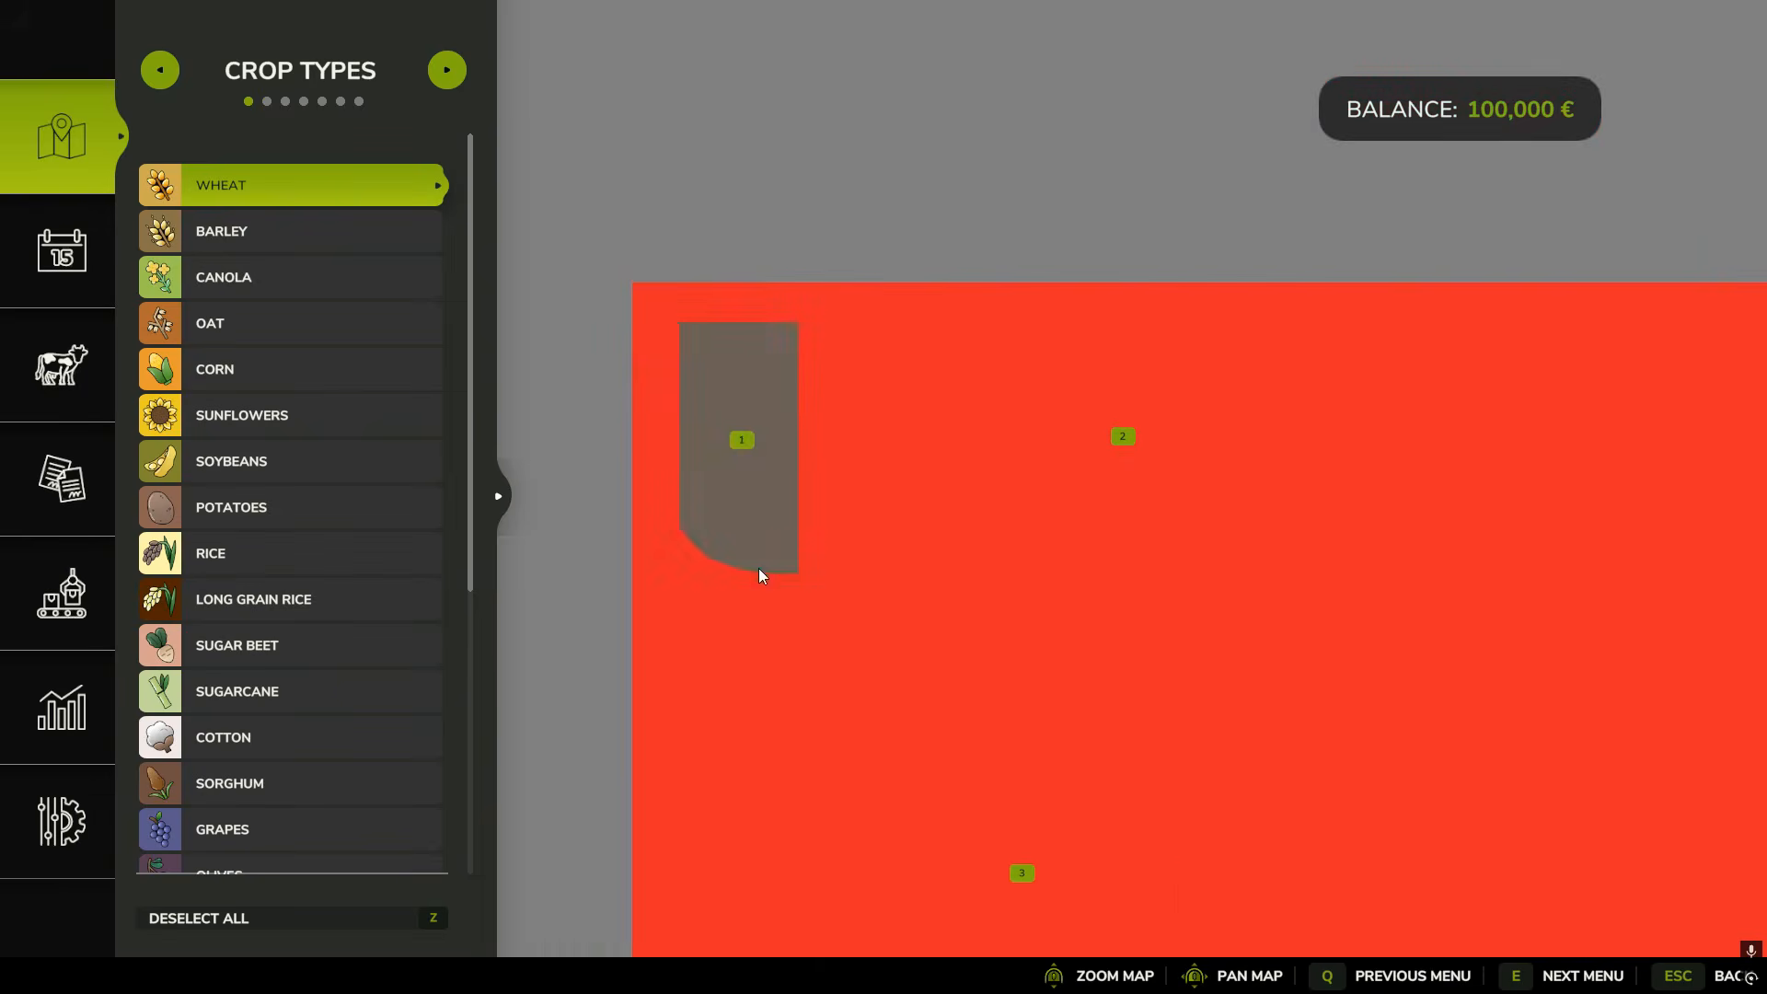
left_click(736, 449)
left_click(786, 371)
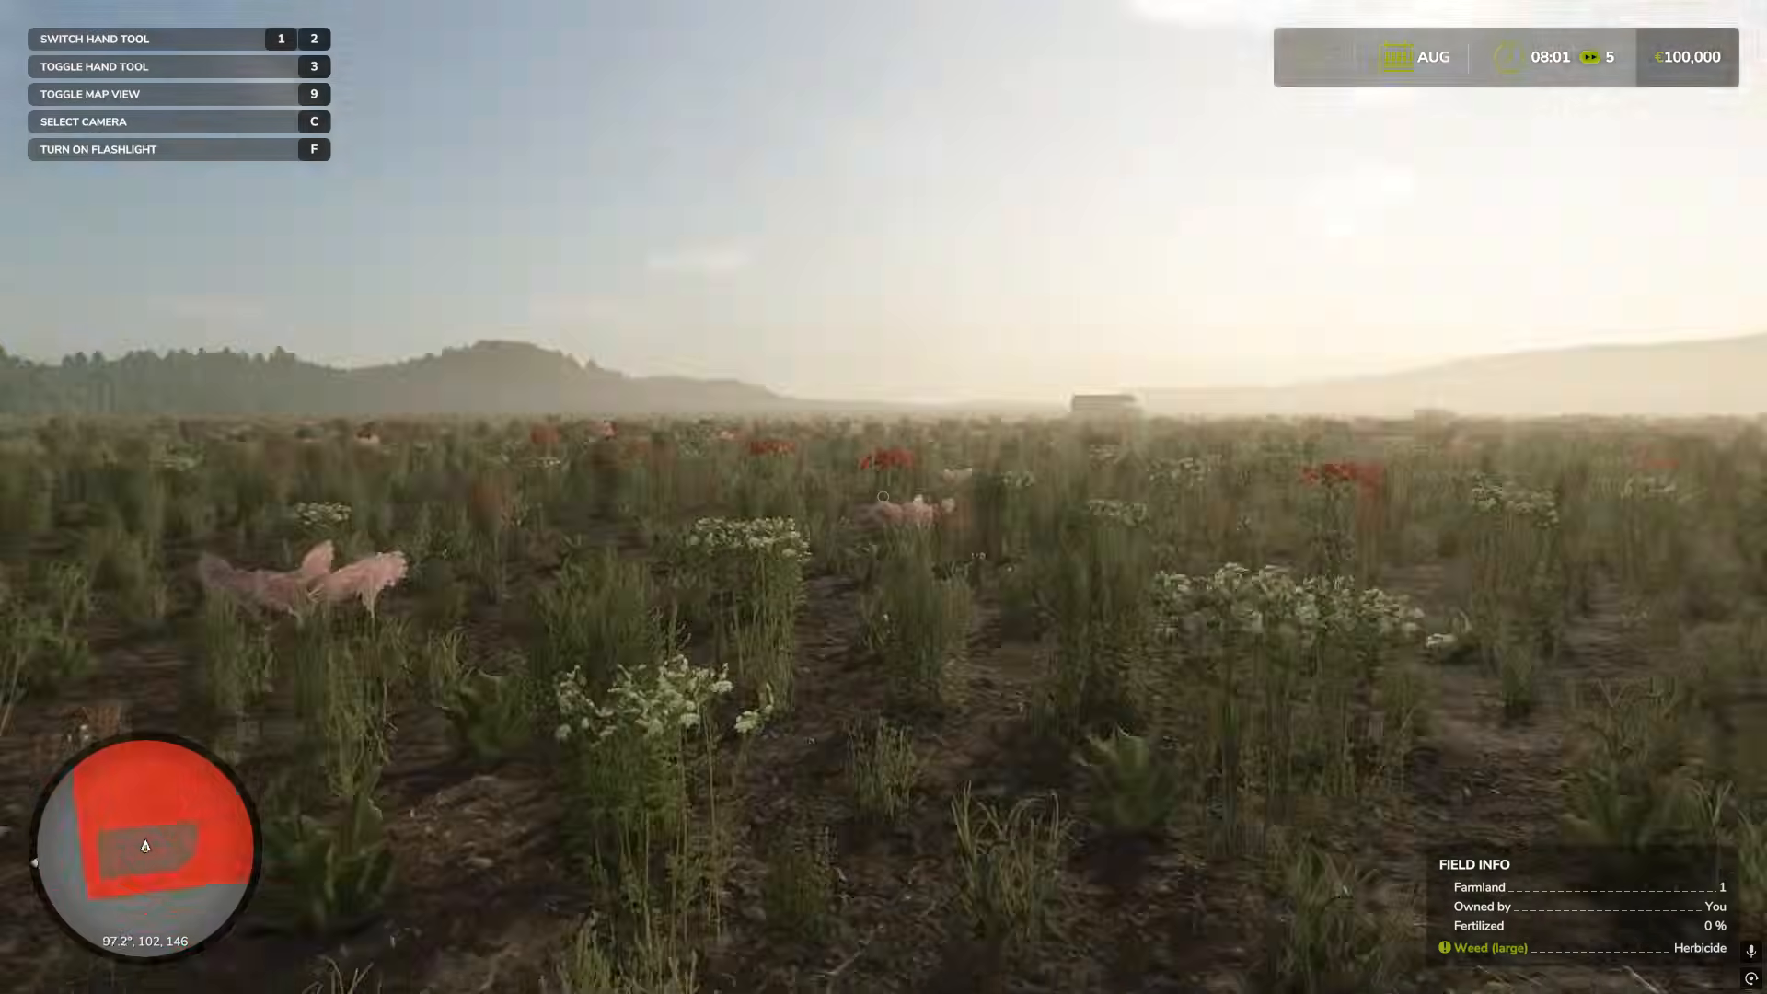
key("w")
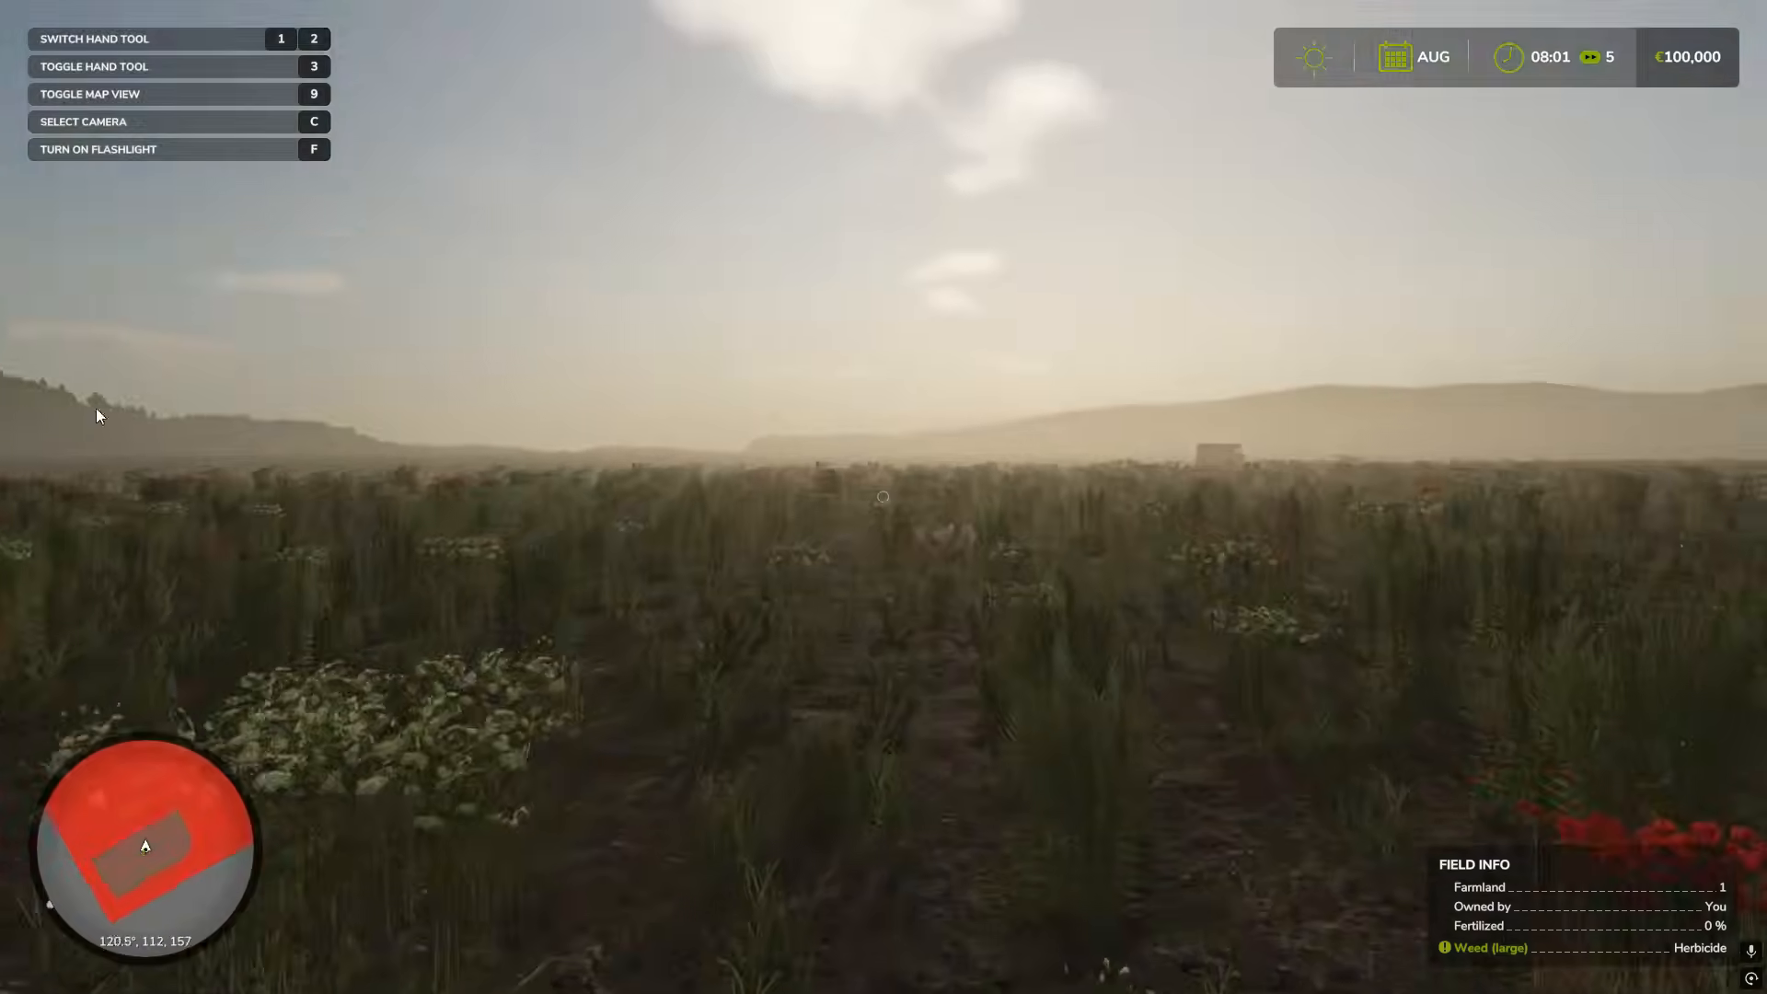
- Turn on Flight Mode, Flight State and the 4X Running Multiplier in the player settings of Easy Development Controls
key("alt+j")
left_click(52, 210)
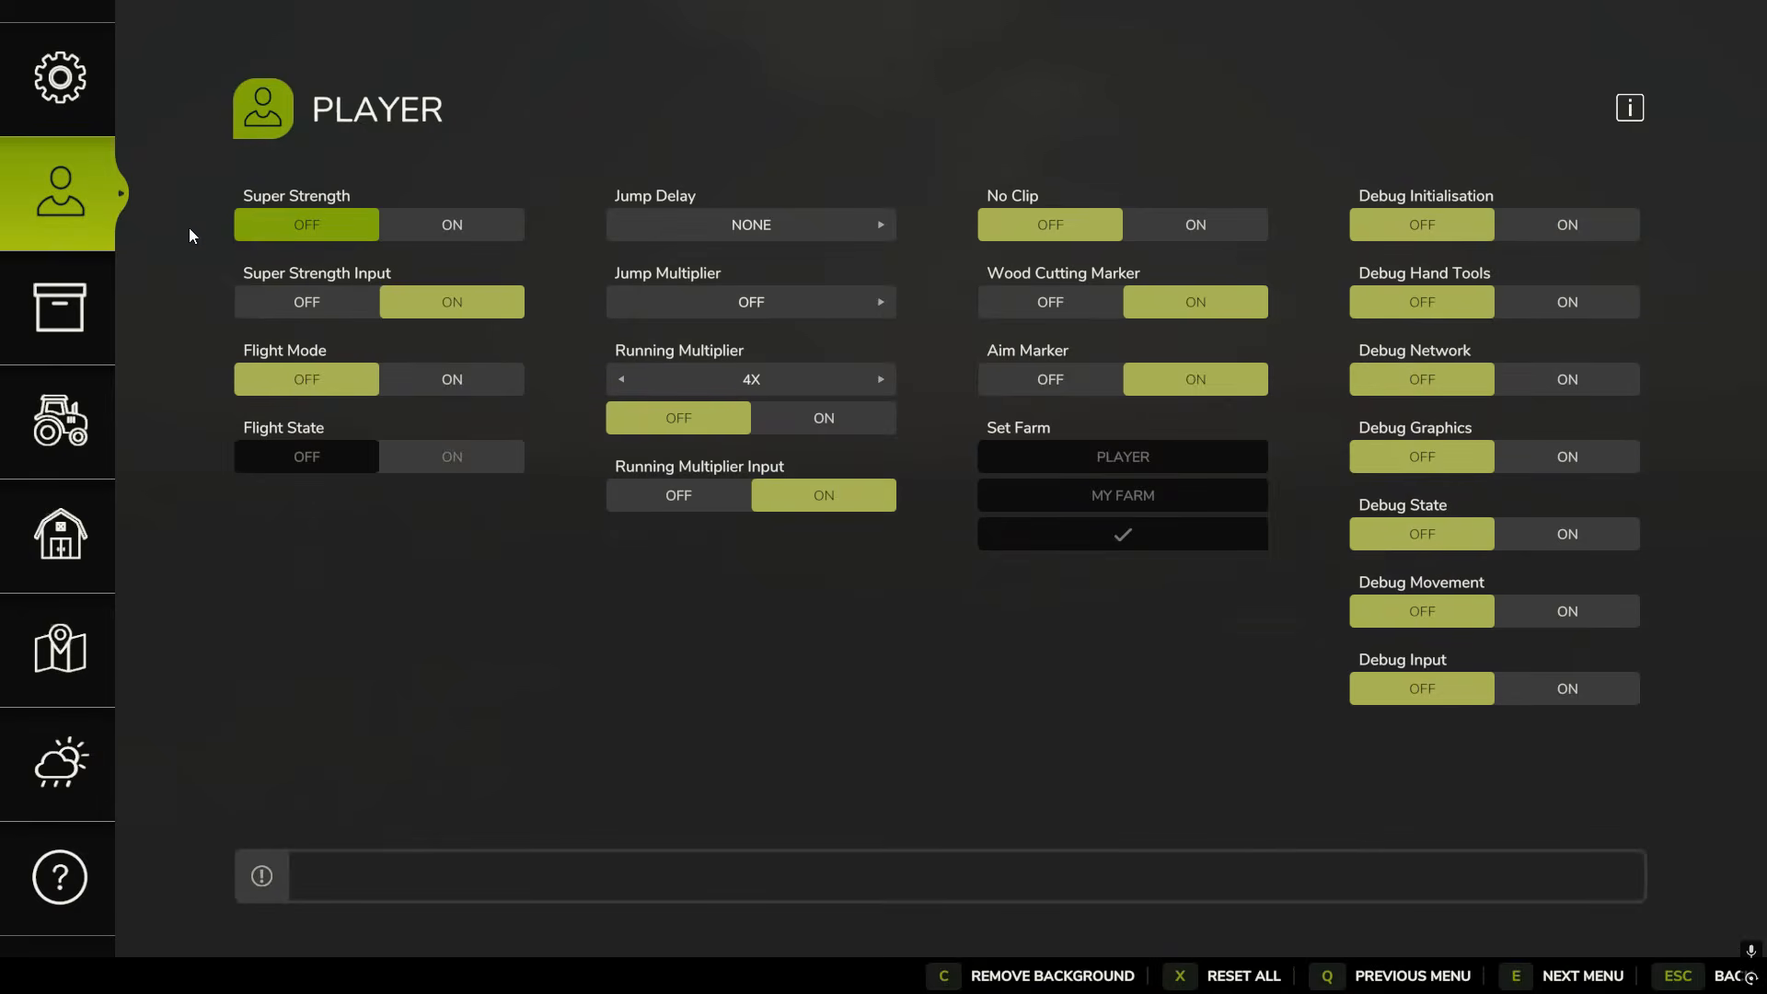
left_click(455, 382)
left_click(465, 451)
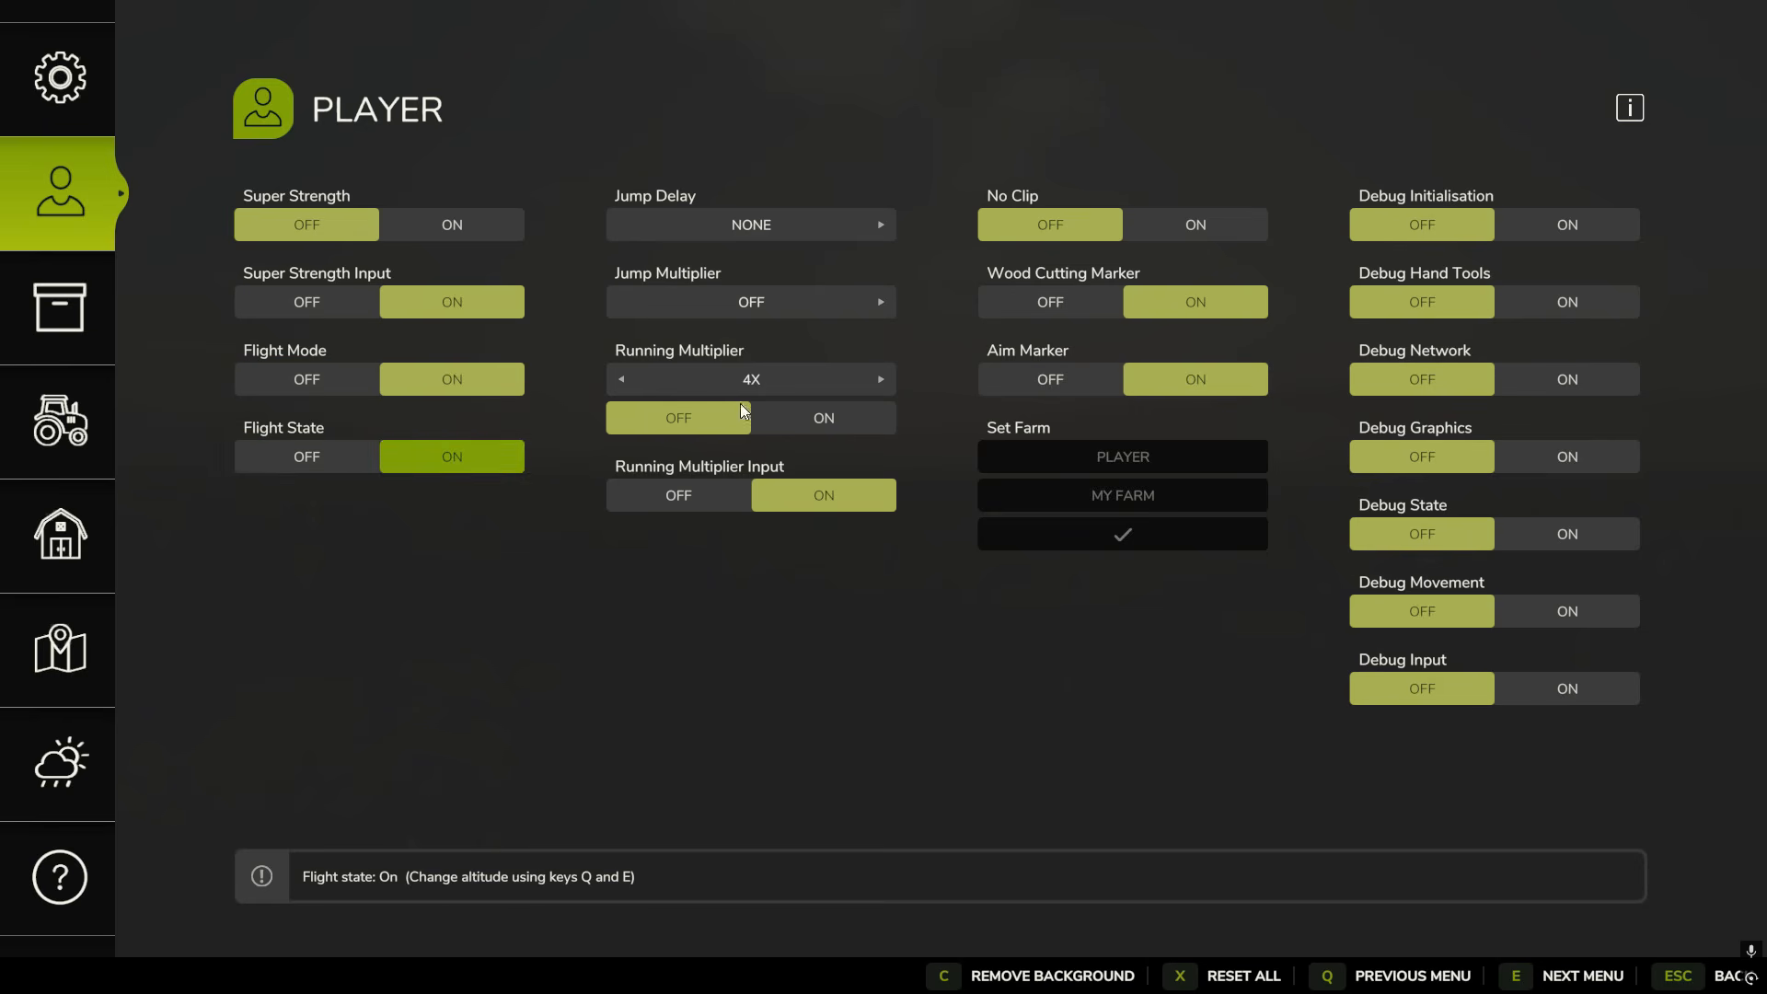
left_click(813, 428)
key("Escape")
- Fly above the area around field 1 and examine how the traffic vehicles travel along the spline loop
key("e")
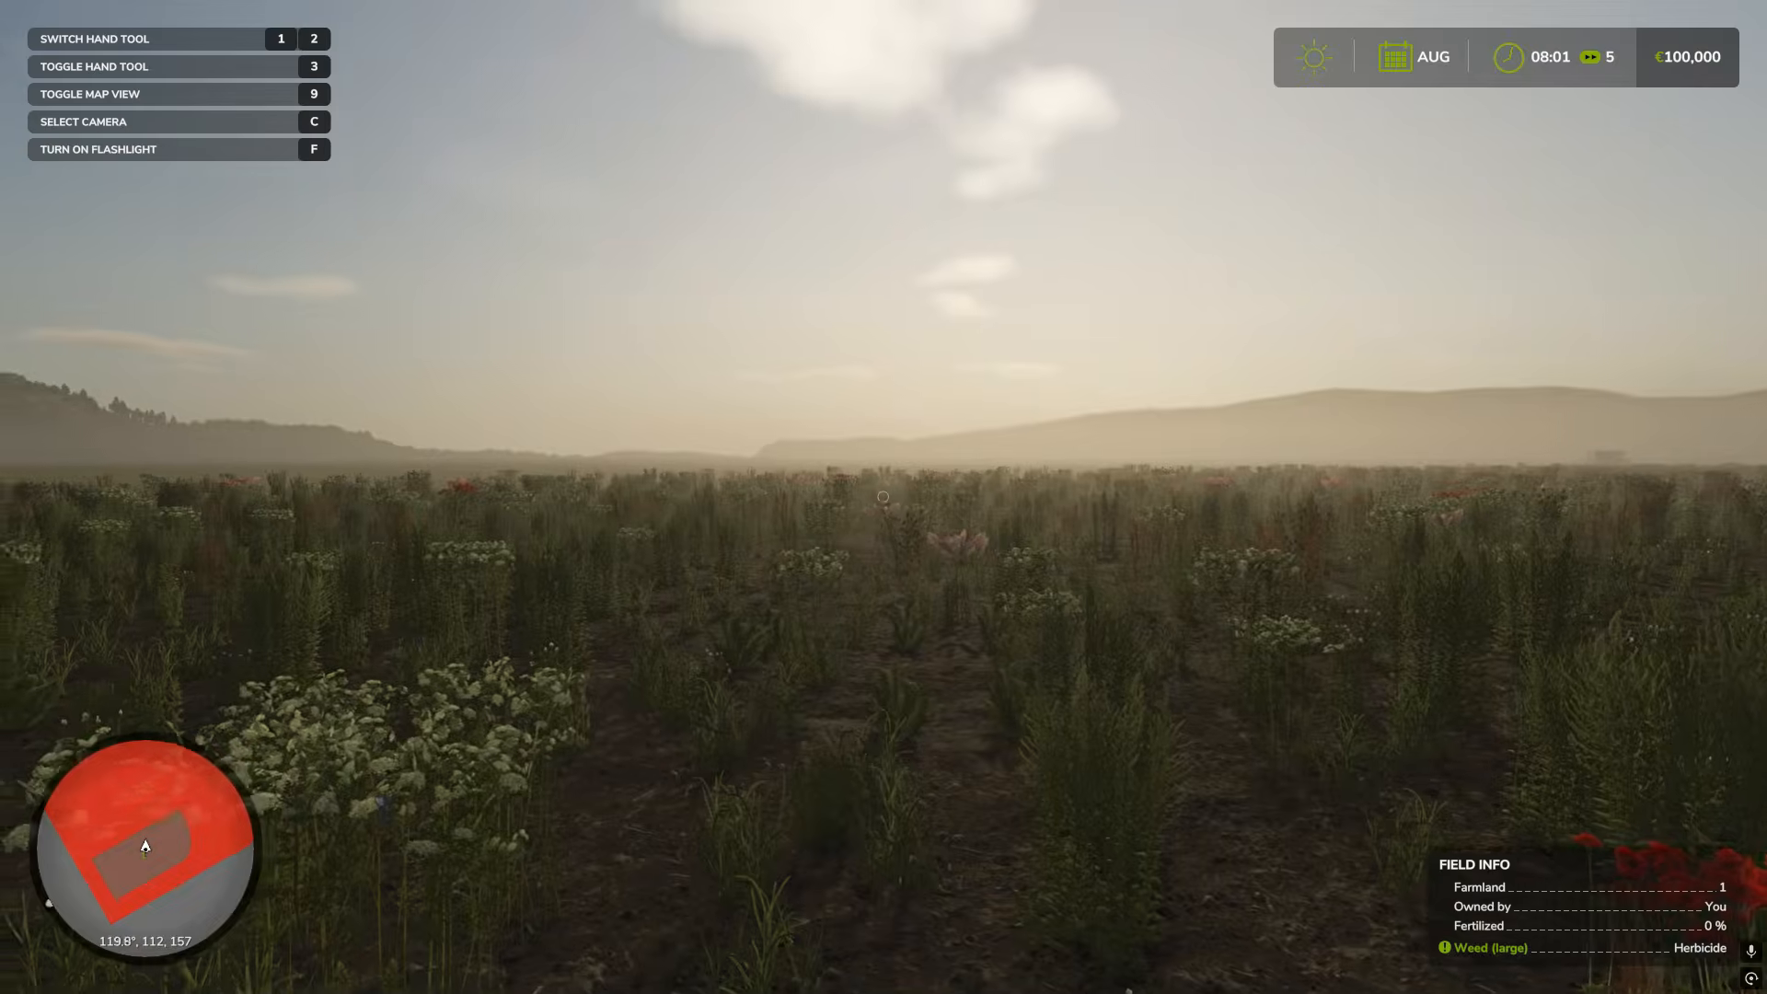
key("w")
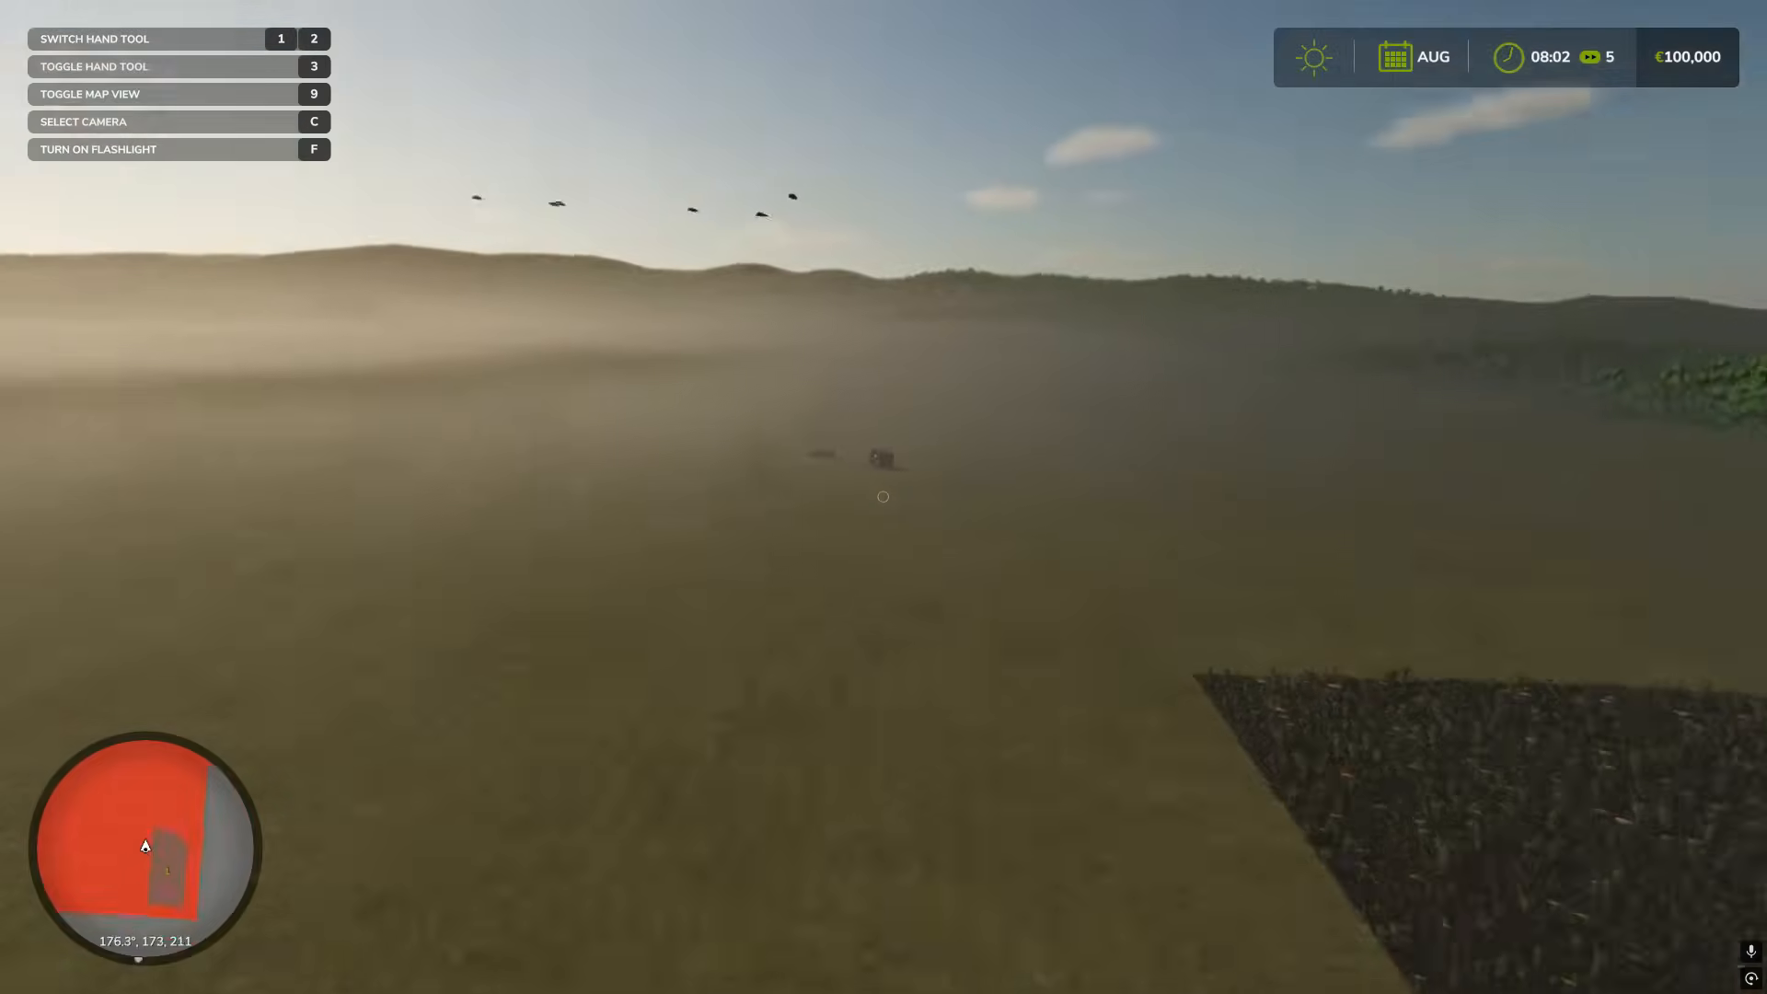
key("d")
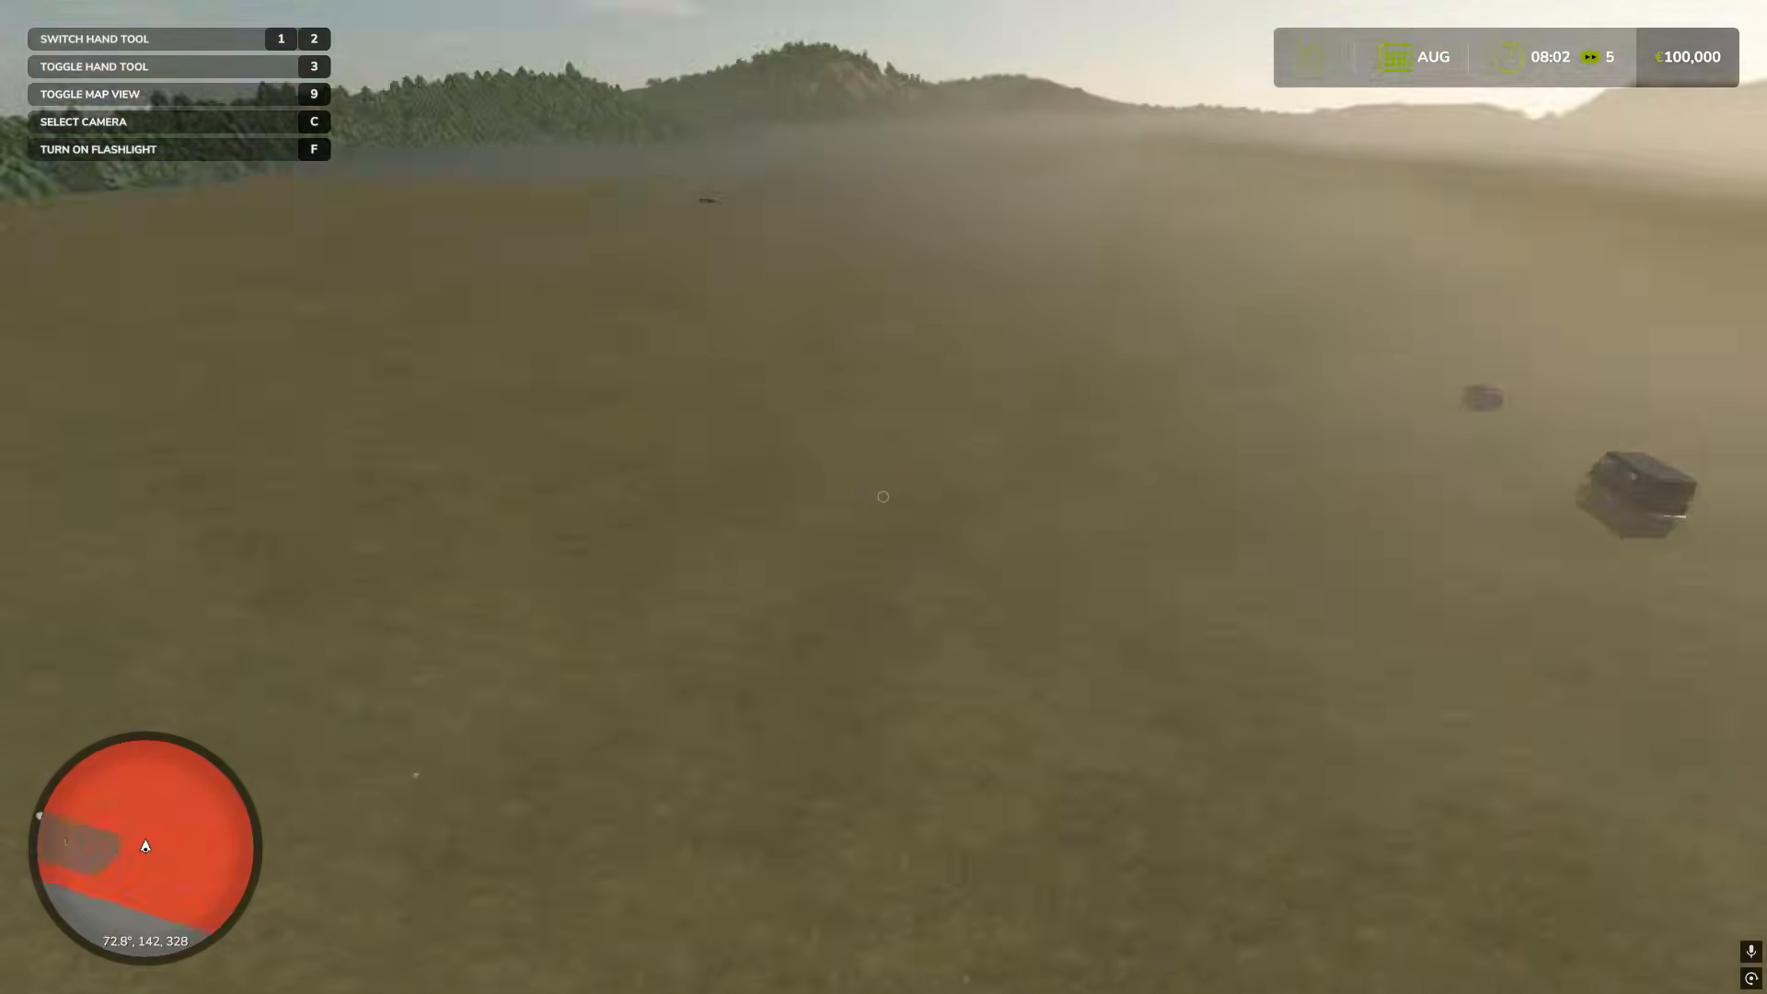
key("w")
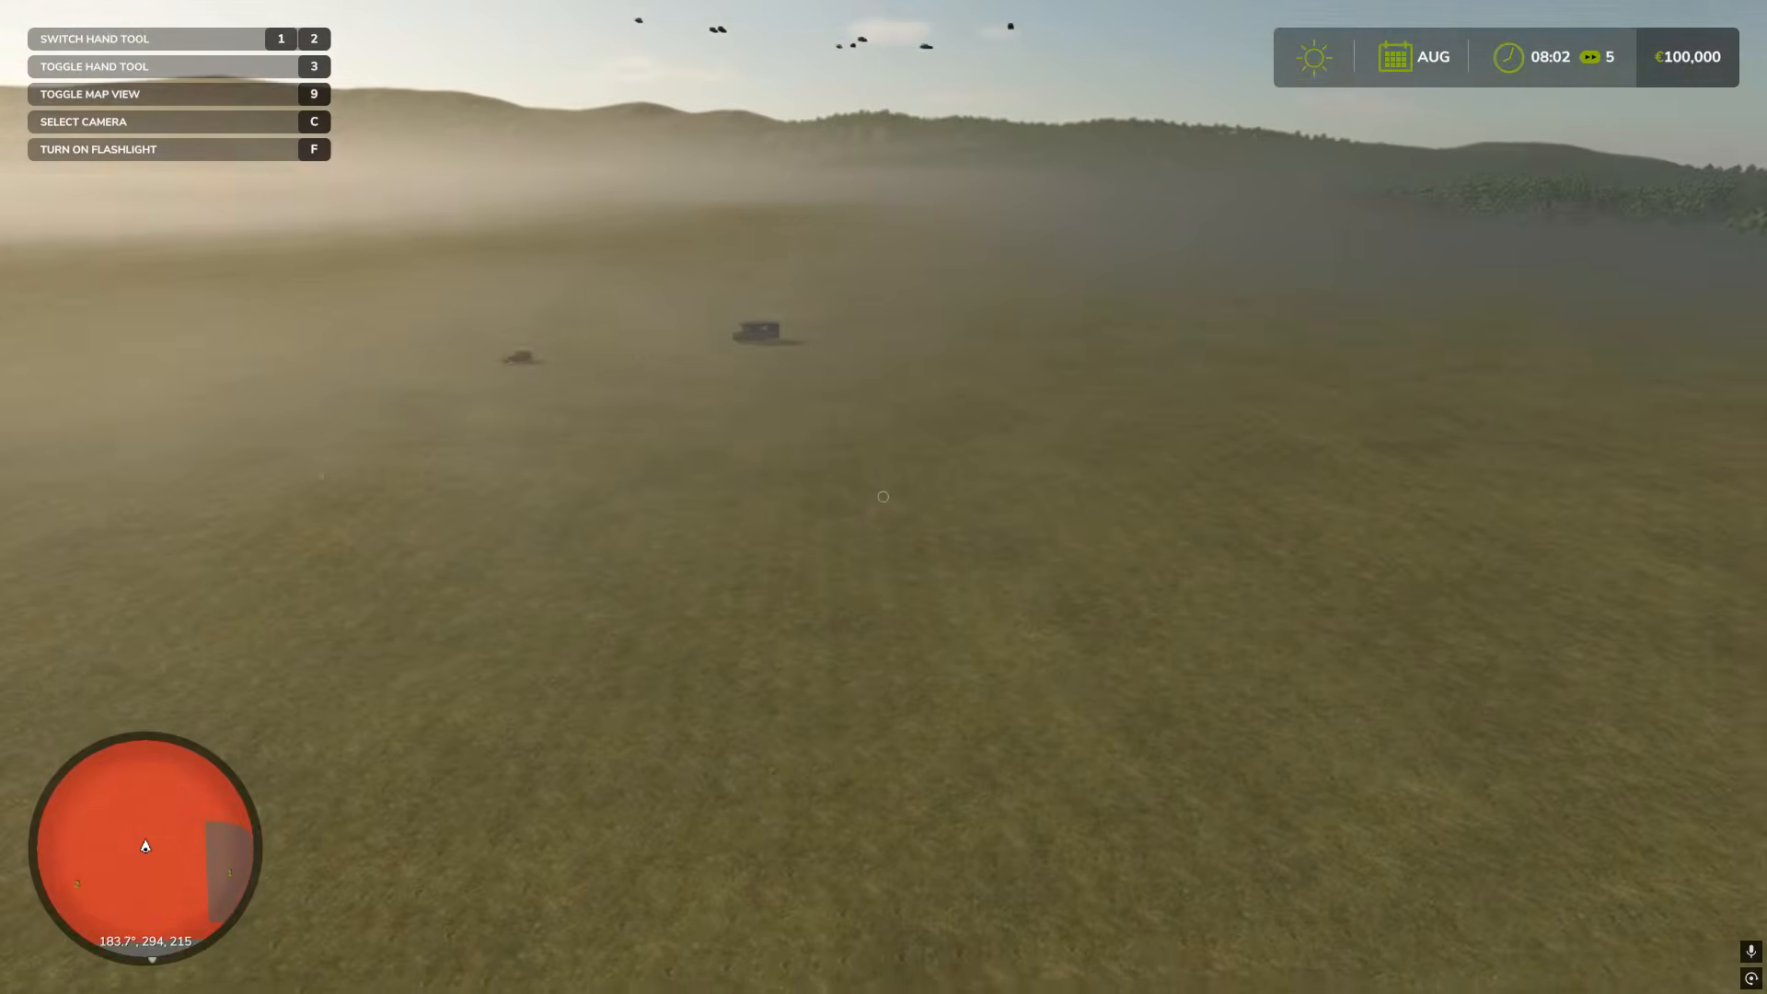
key("w")
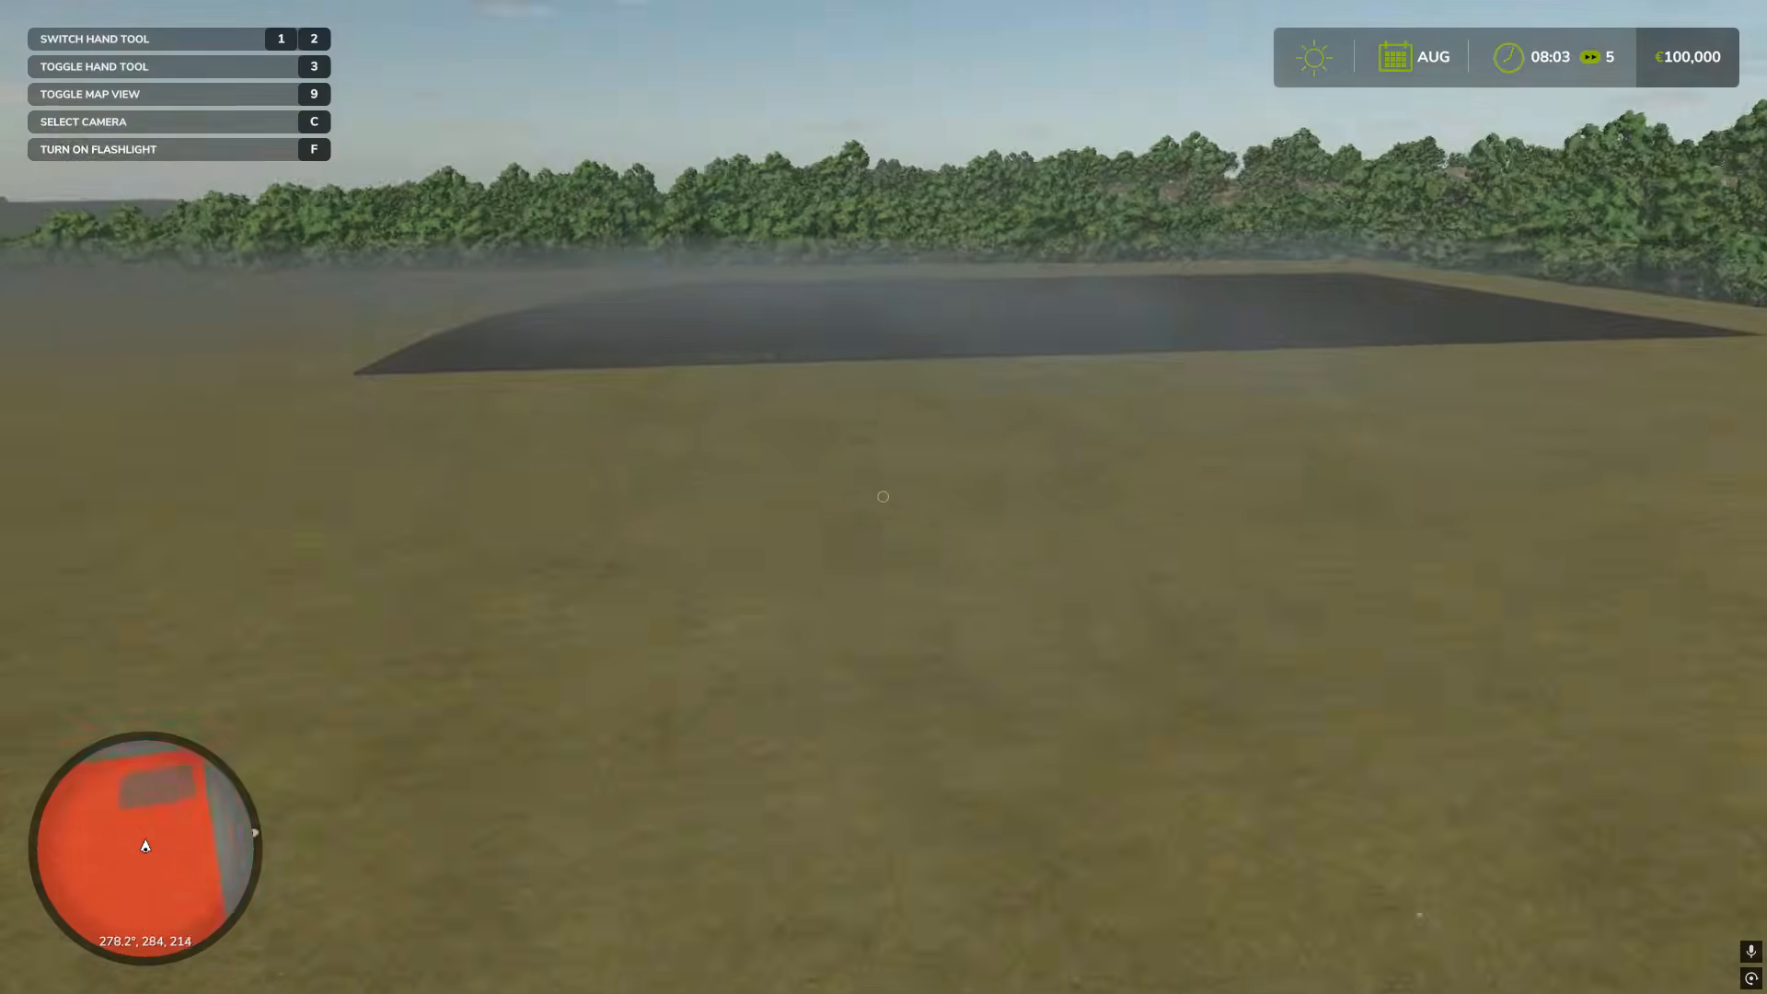
key("w")
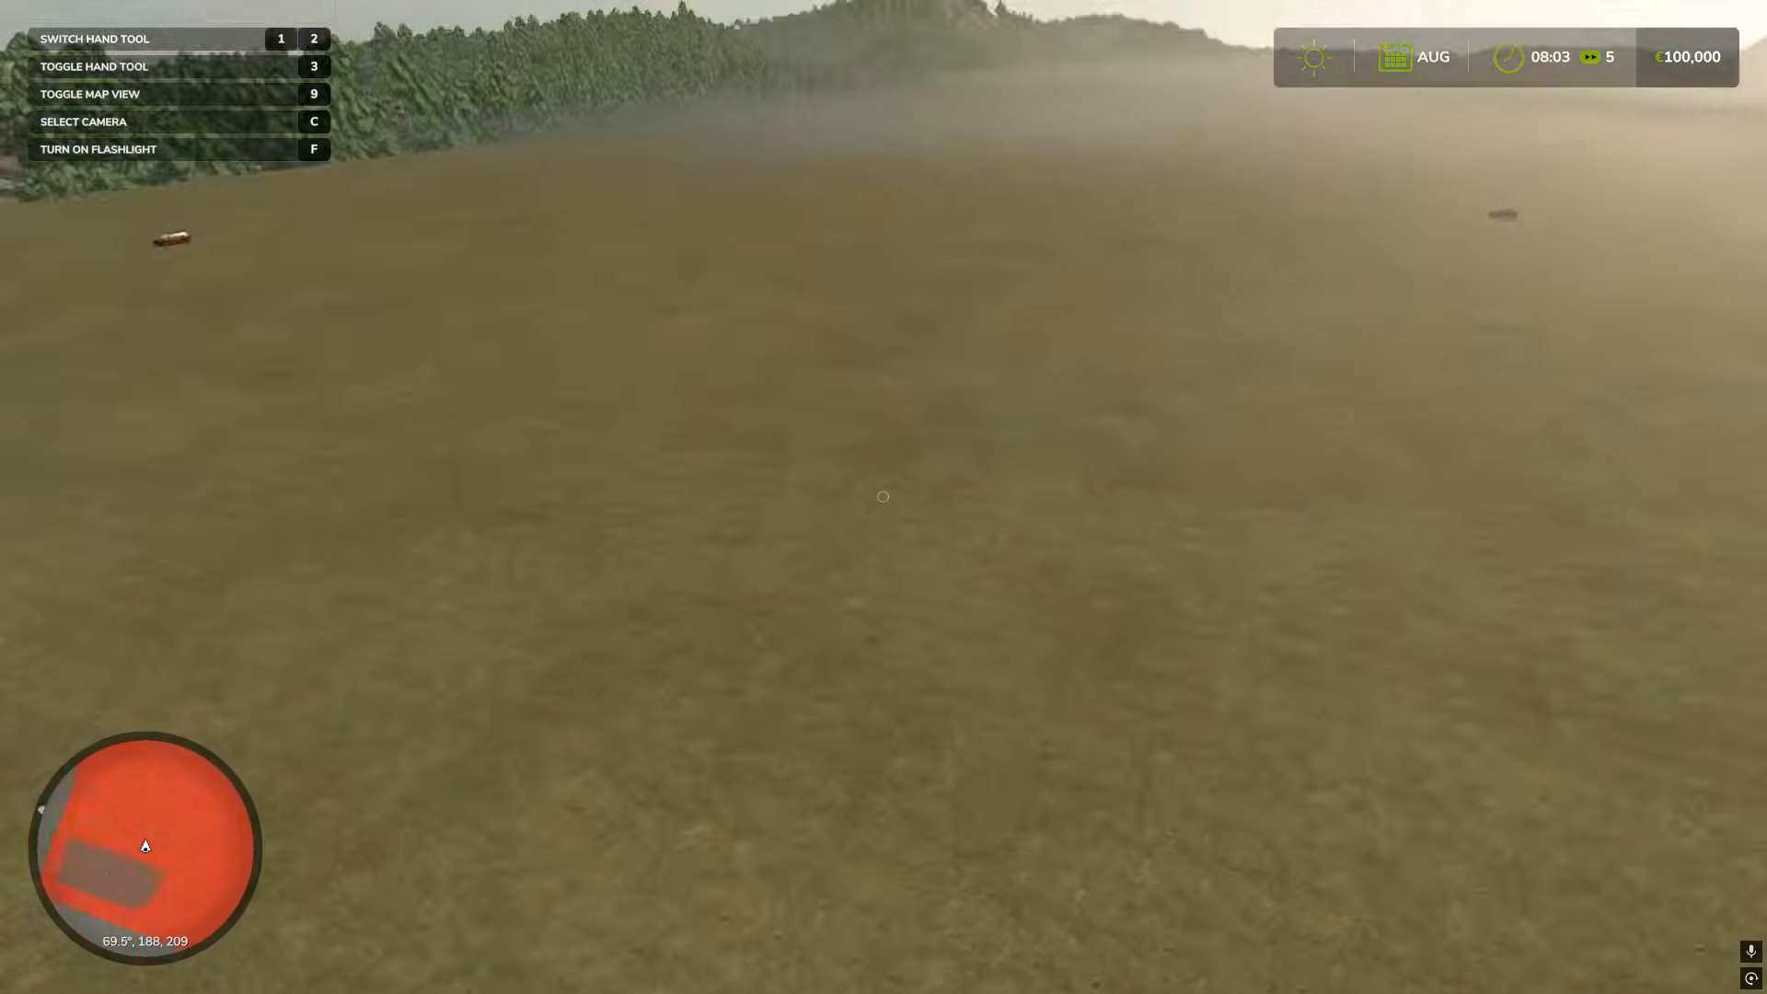
key("w")
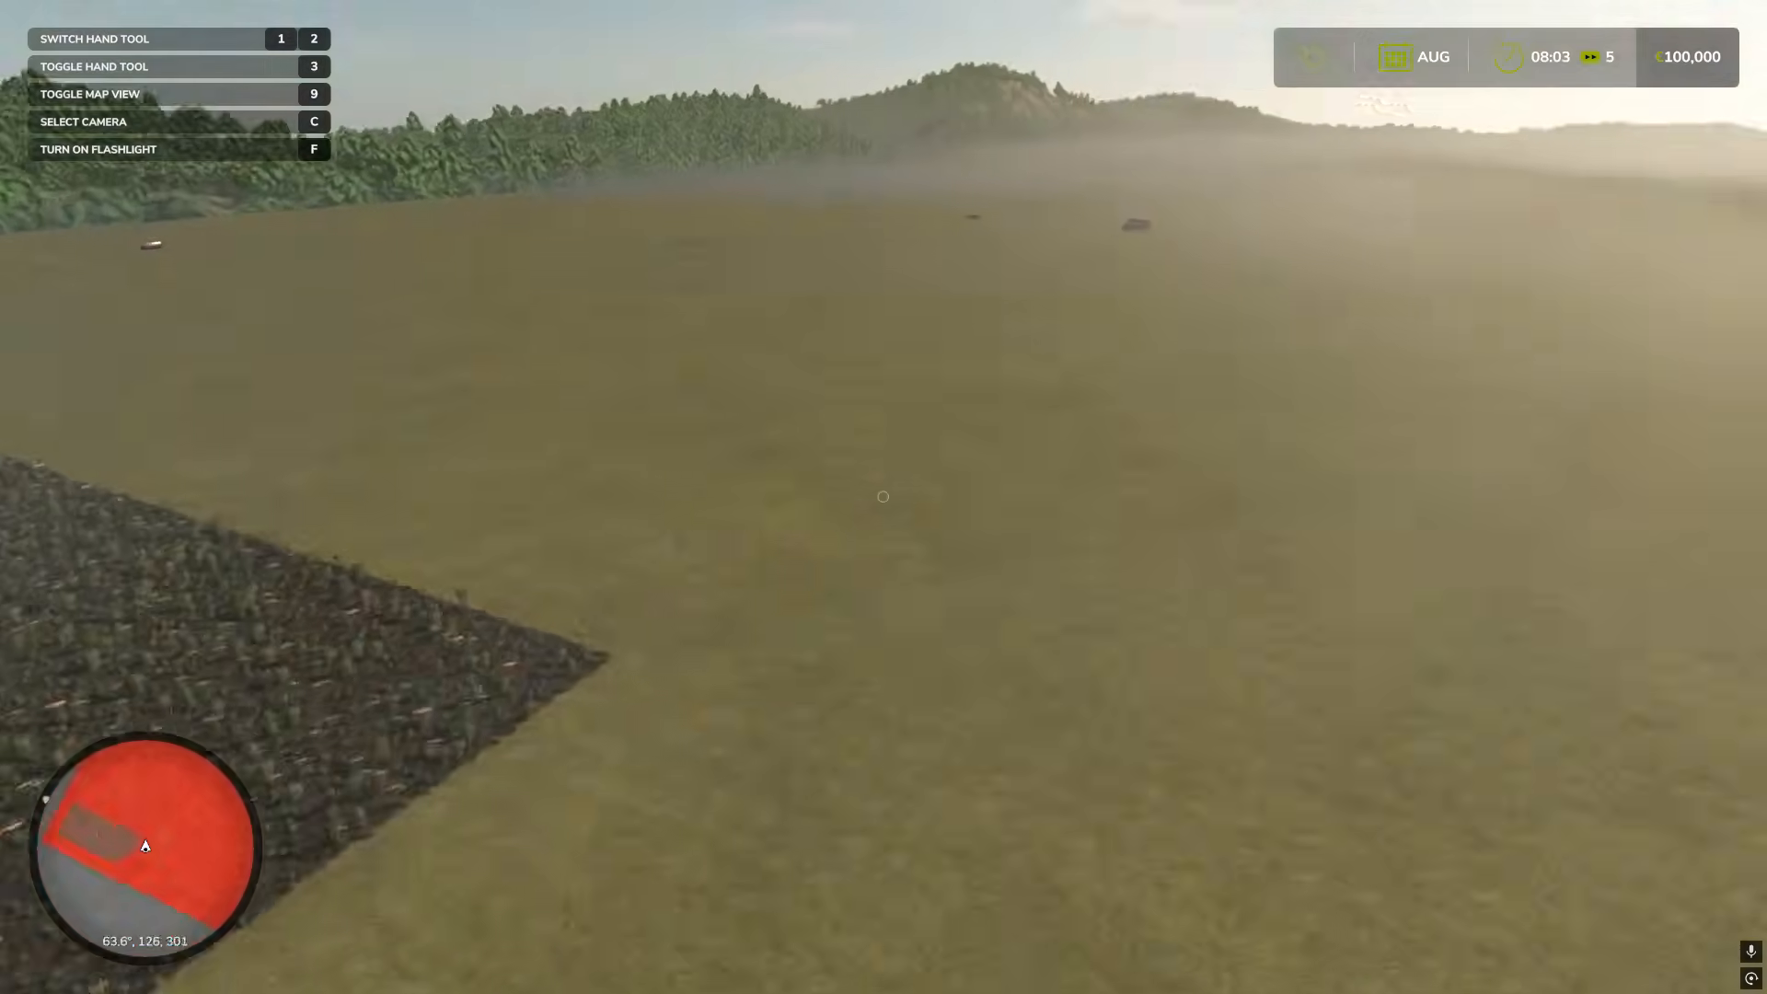
key("w")
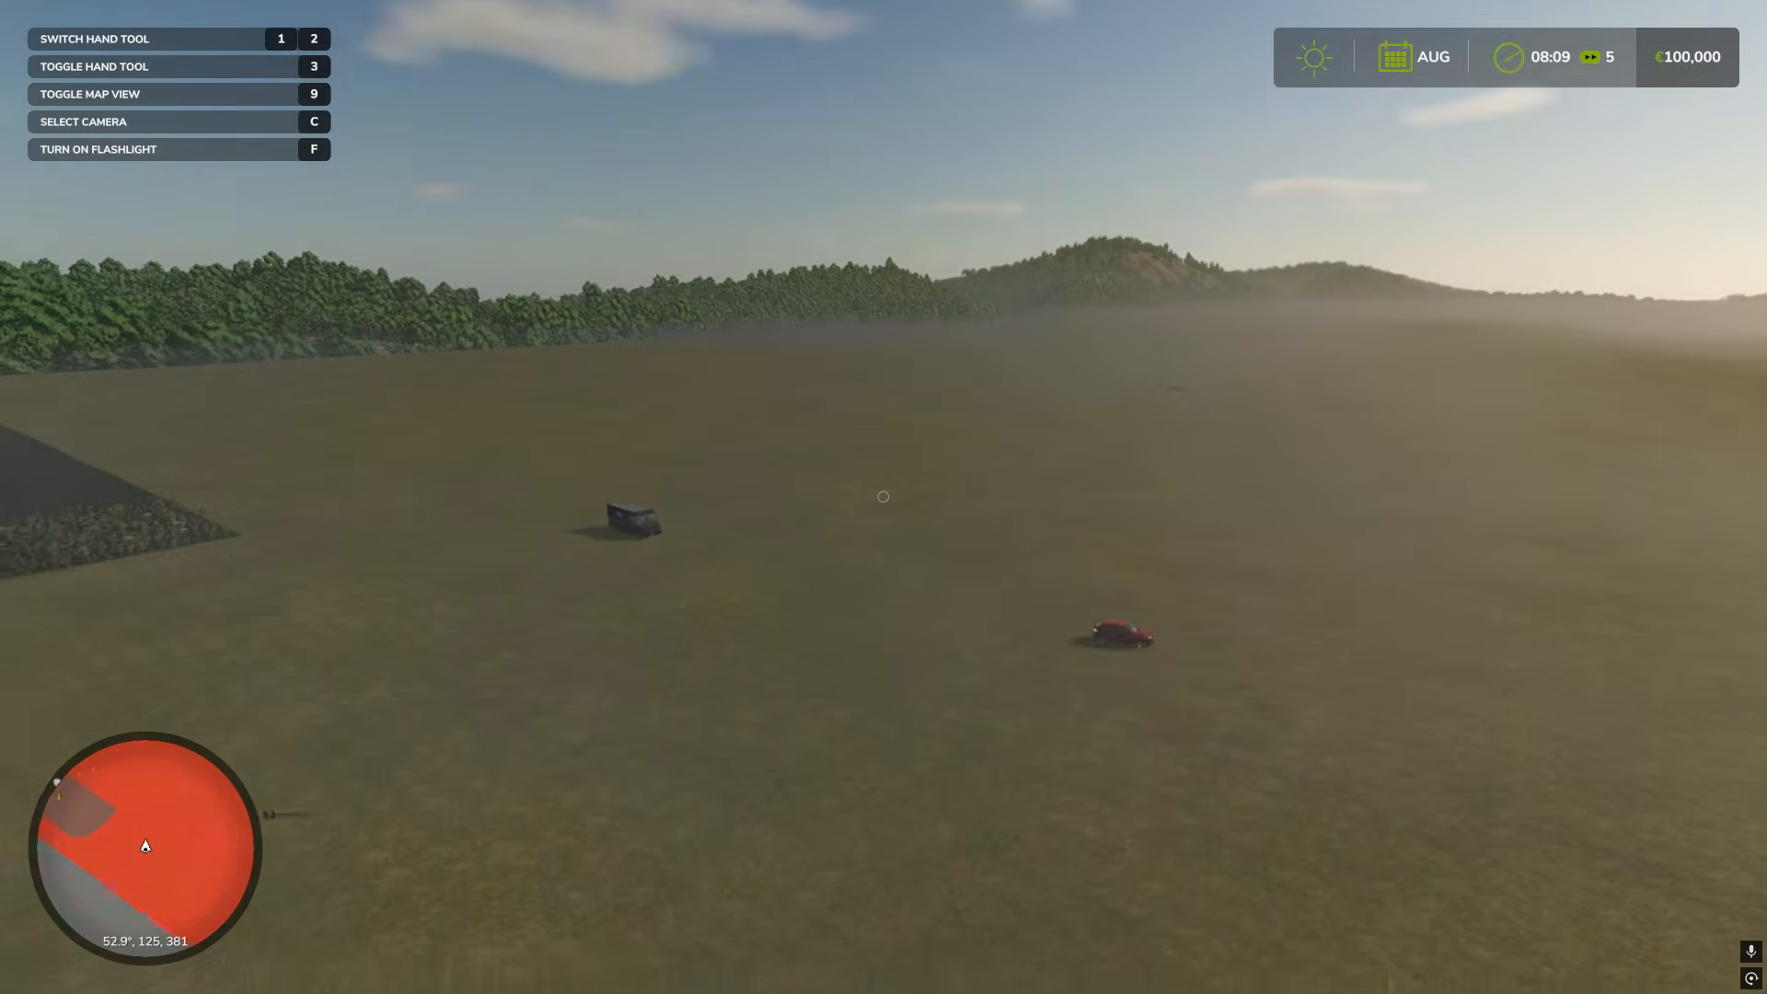
key("s")
key("s")
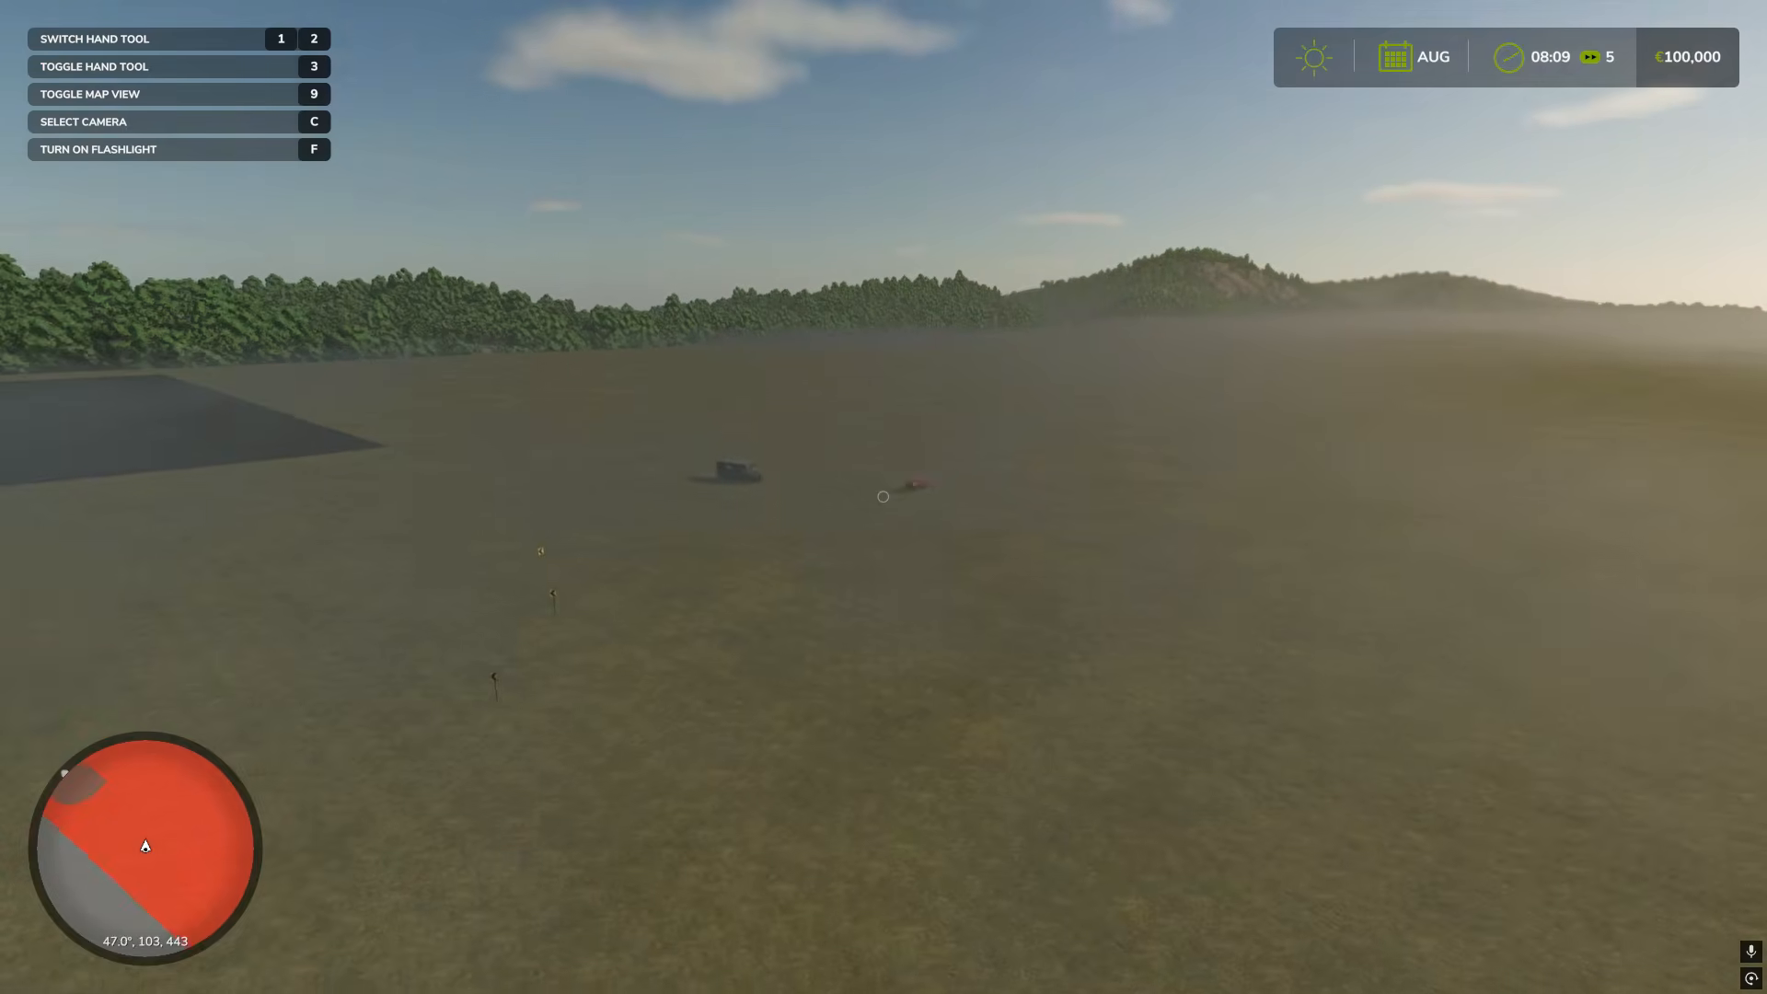